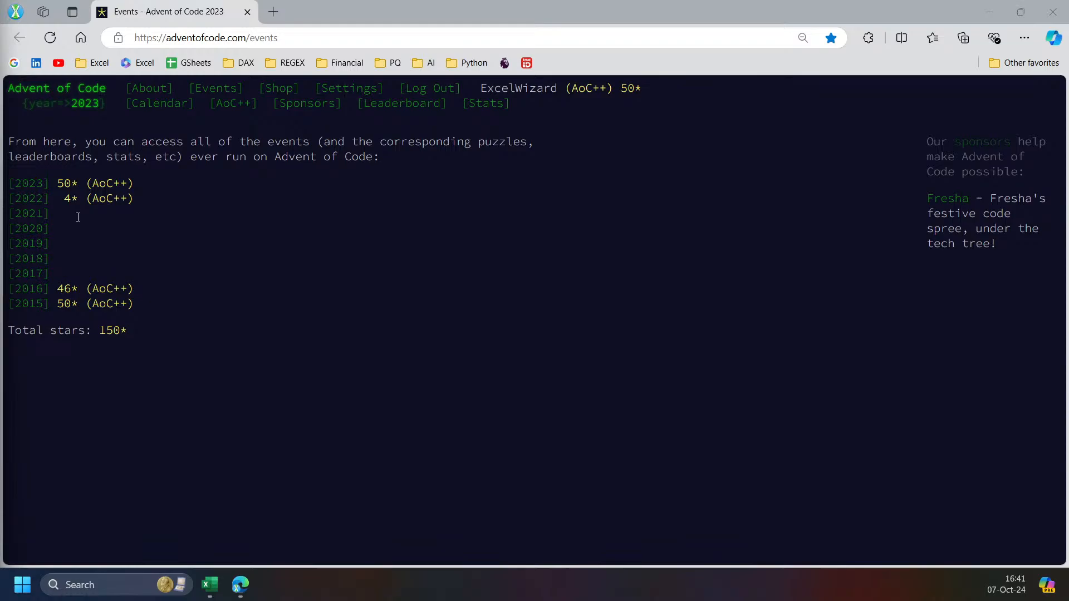
# Open the Day 24 puzzle of the 2016 Advent of Code event.
pyautogui.click(40, 291)
pyautogui.click(41, 290)
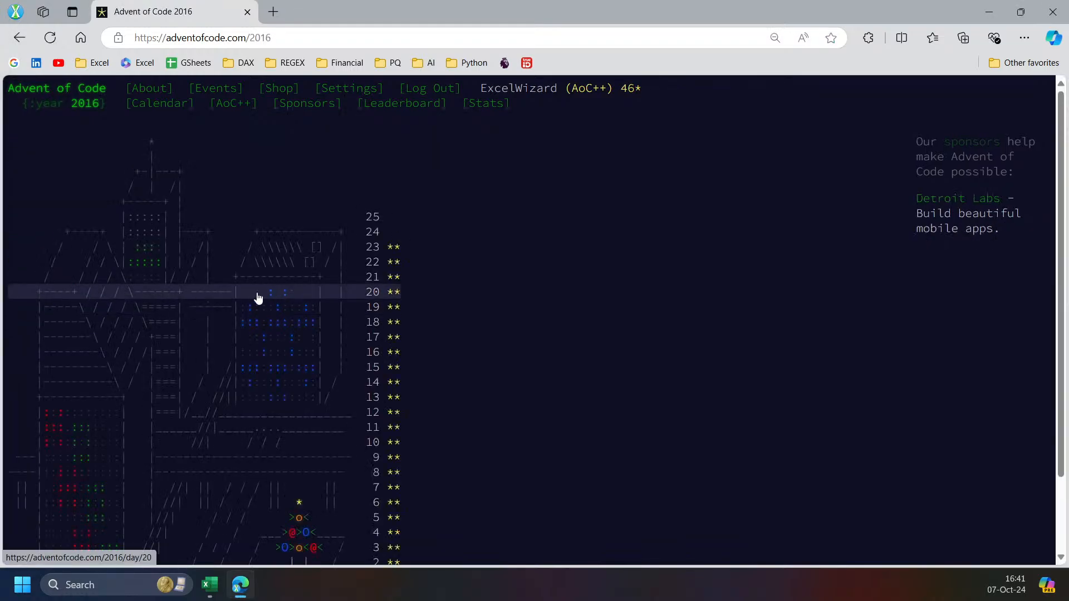
pyautogui.click(288, 234)
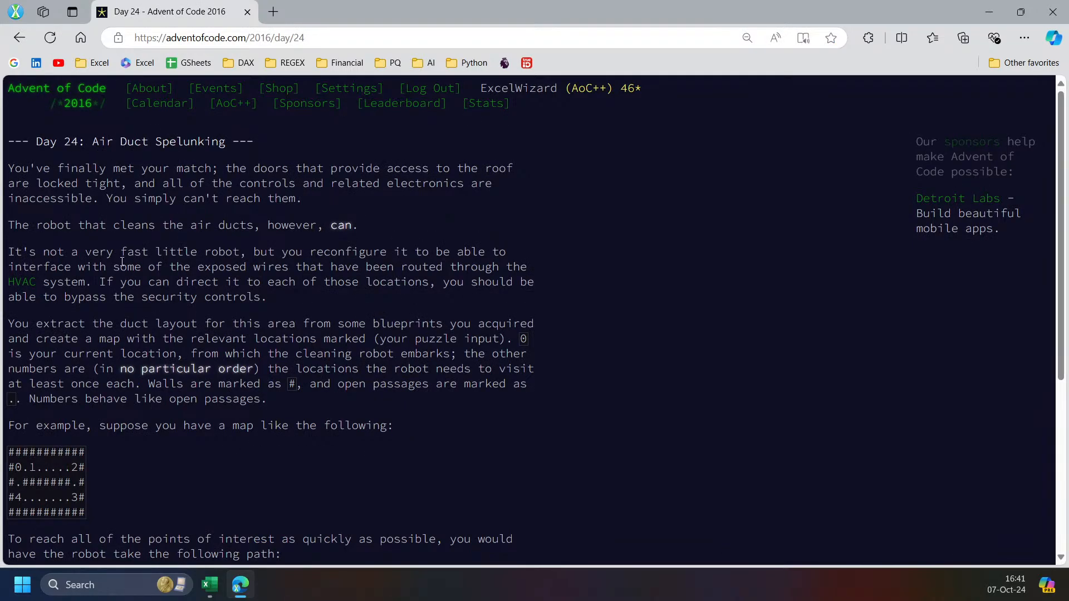
# Read the Day 24 puzzle description, examining the example map, its sample path and the question asked.
pyautogui.scroll(-5, 123, 262)
pyautogui.scroll(4, 163, 263)
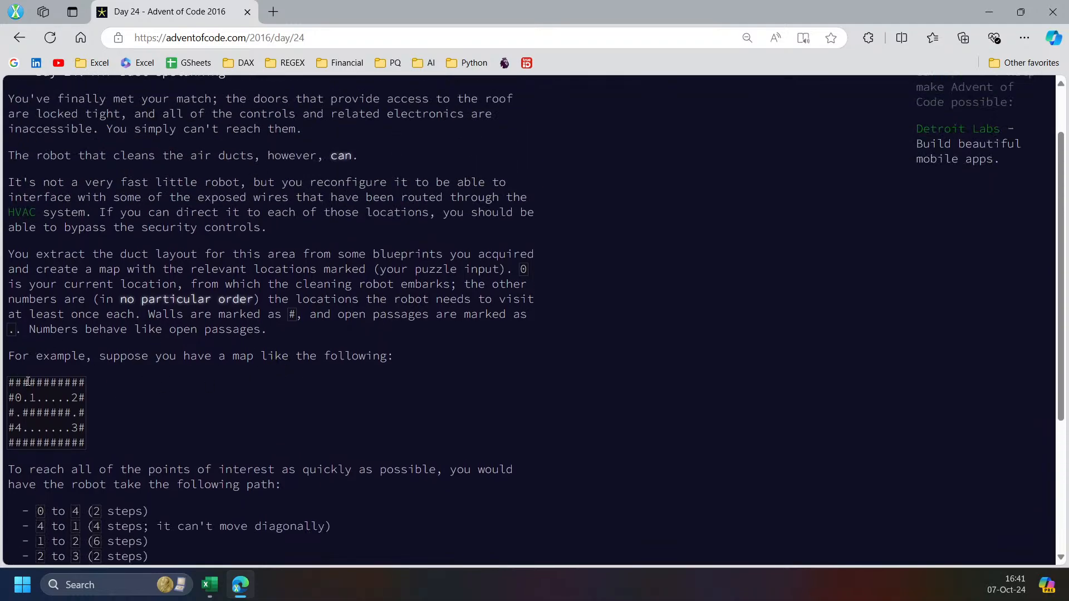
pyautogui.moveTo(8, 380); pyautogui.dragTo(86, 445)
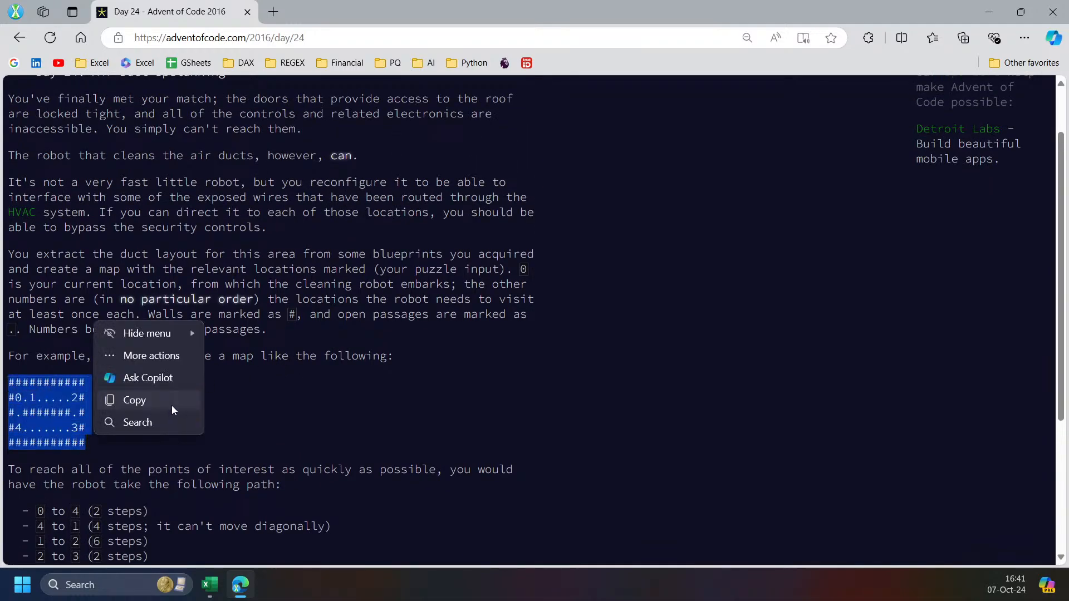
pyautogui.click(169, 401)
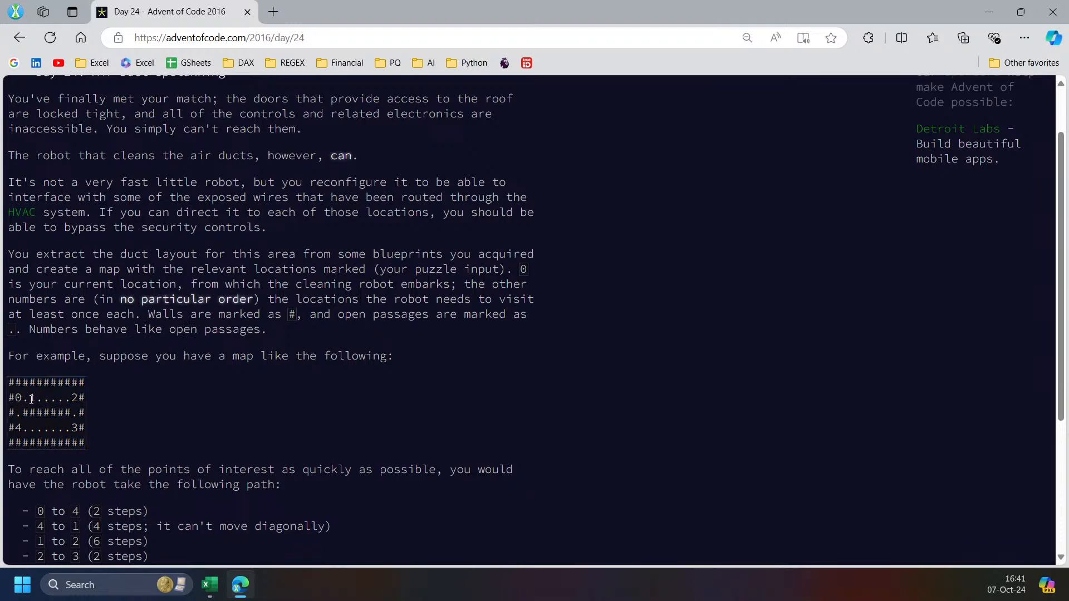
pyautogui.scroll(-3, 106, 432)
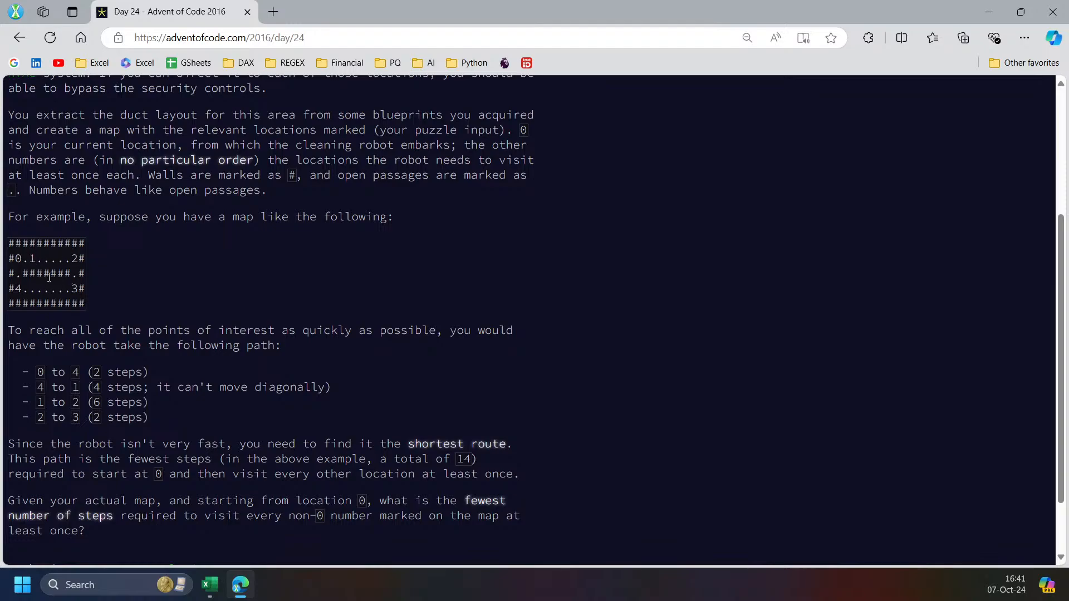
pyautogui.scroll(-1, 372, 357)
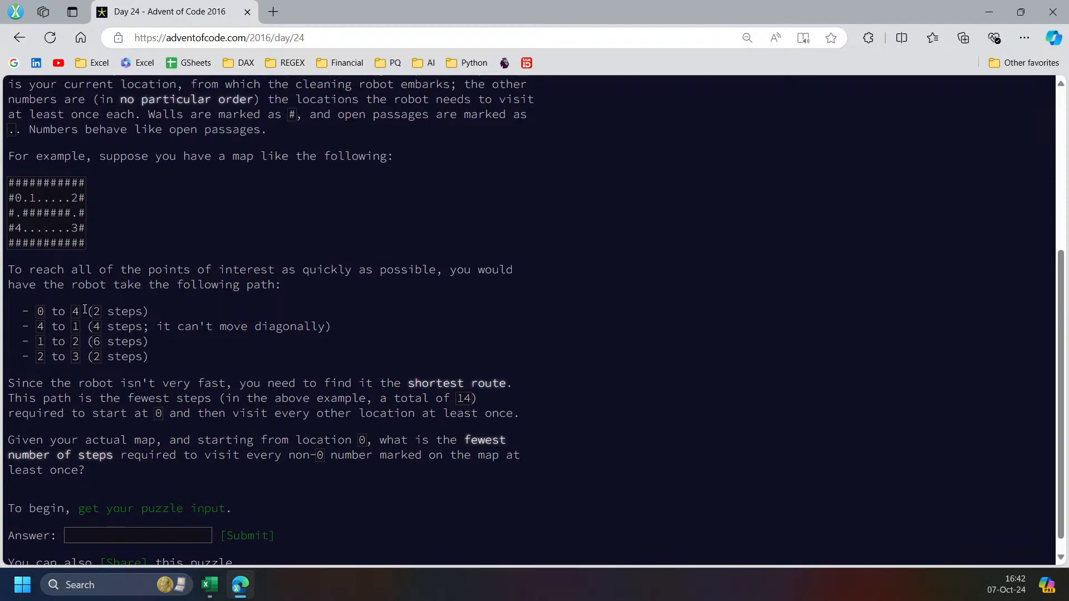
pyautogui.scroll(1, 117, 263)
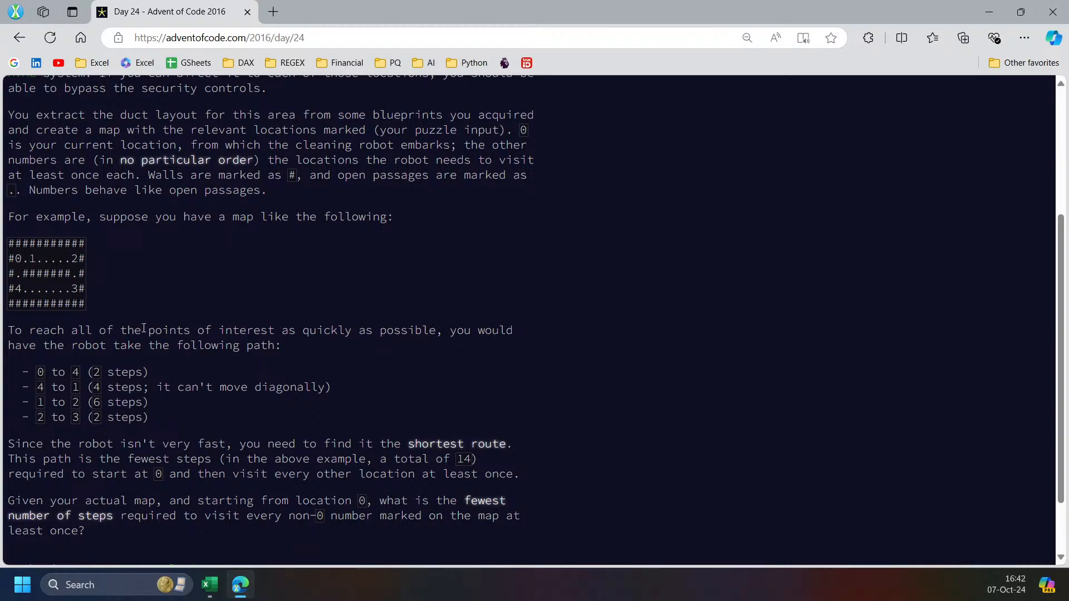
pyautogui.scroll(-2, 167, 413)
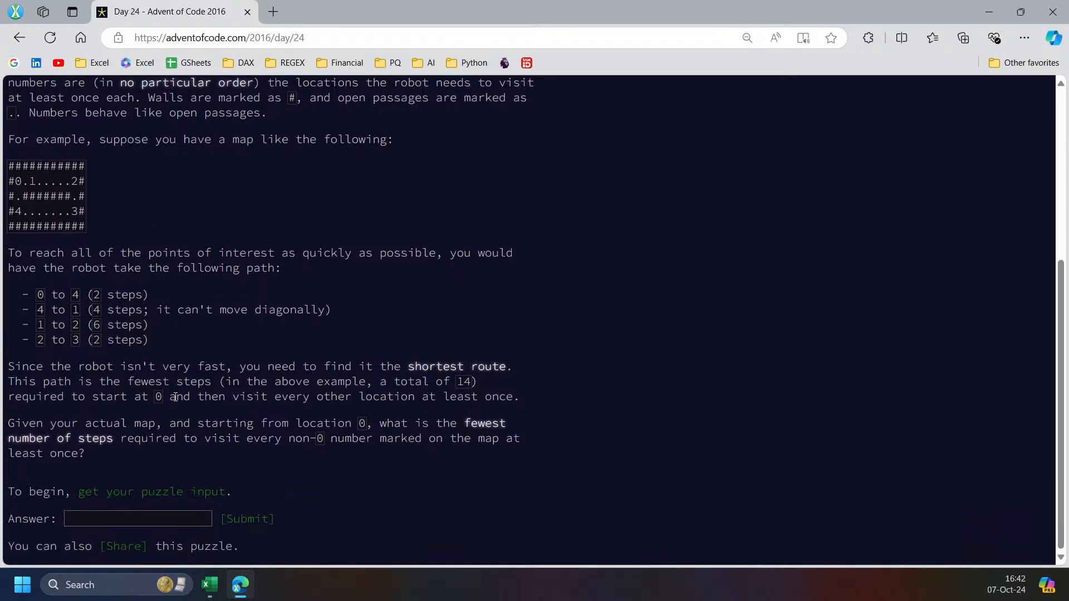
# Open the puzzle input, copy all of its text and paste it into Excel's Day24 Live.xlsx workbook starting at cell A2.
pyautogui.middleClick(160, 494)
pyautogui.click(316, 12)
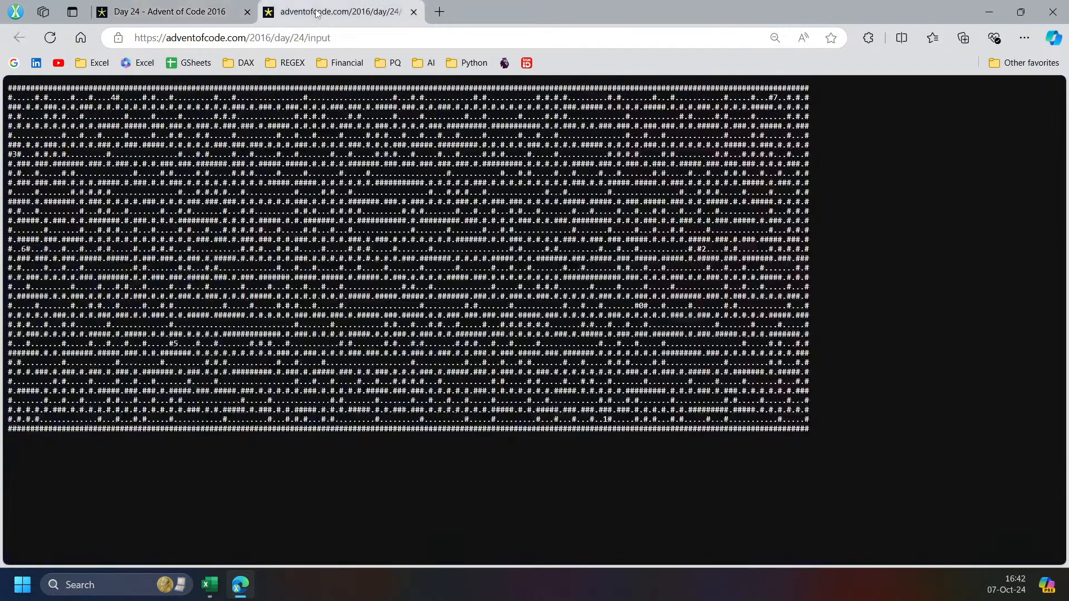
pyautogui.hotkey('ctrl', 'a')
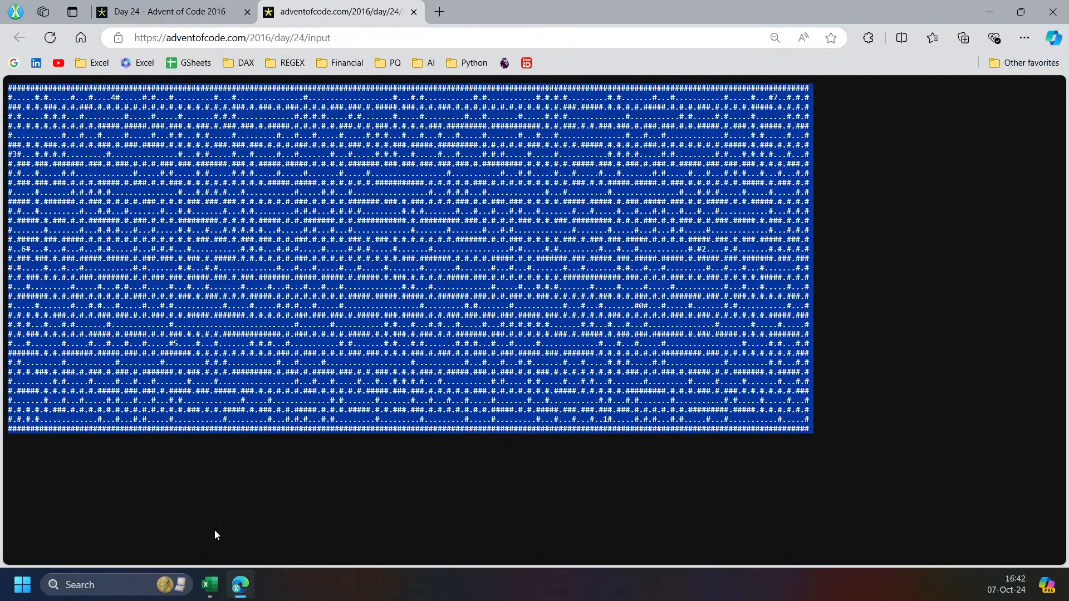
pyautogui.click(209, 585)
pyautogui.click(50, 221)
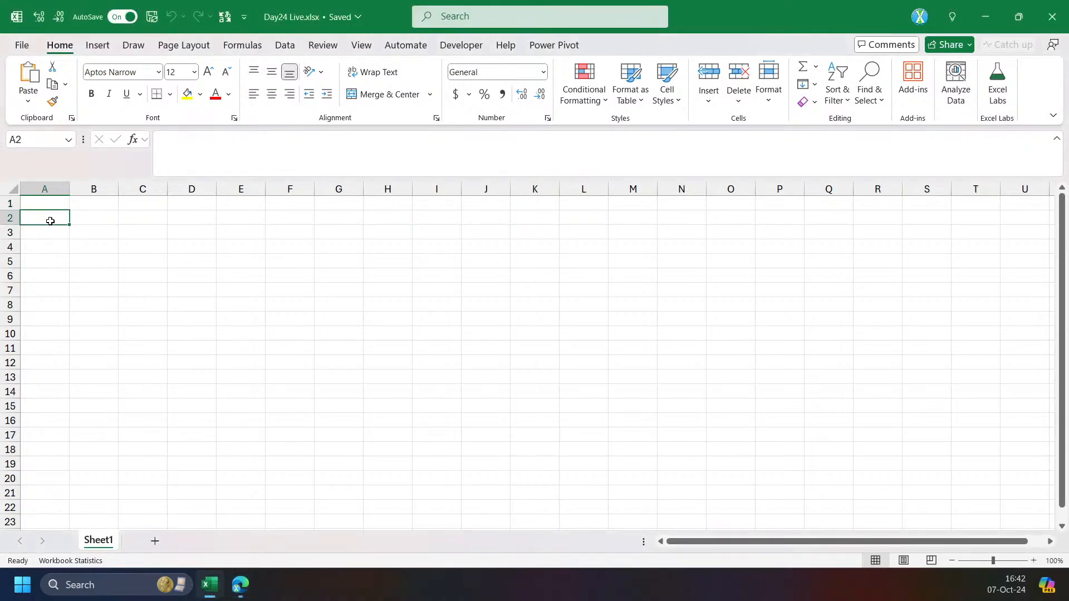
pyautogui.hotkey('ctrl', 'v')
# Start a MID formula in cell C2 with A2:A38 as the text argument.
pyautogui.click(93, 218)
pyautogui.click(139, 215)
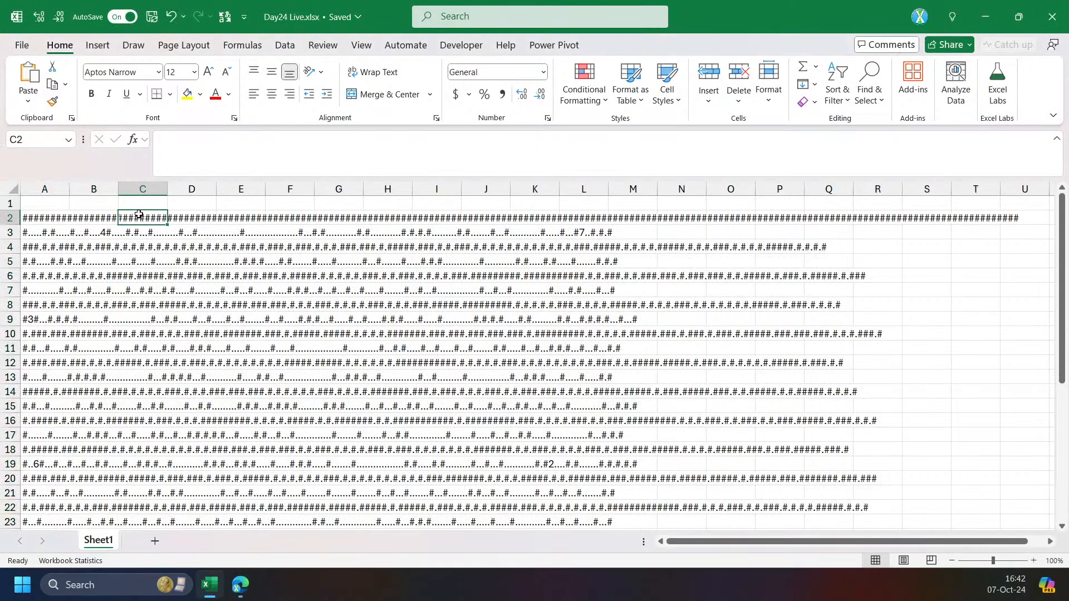
pyautogui.write('=le')
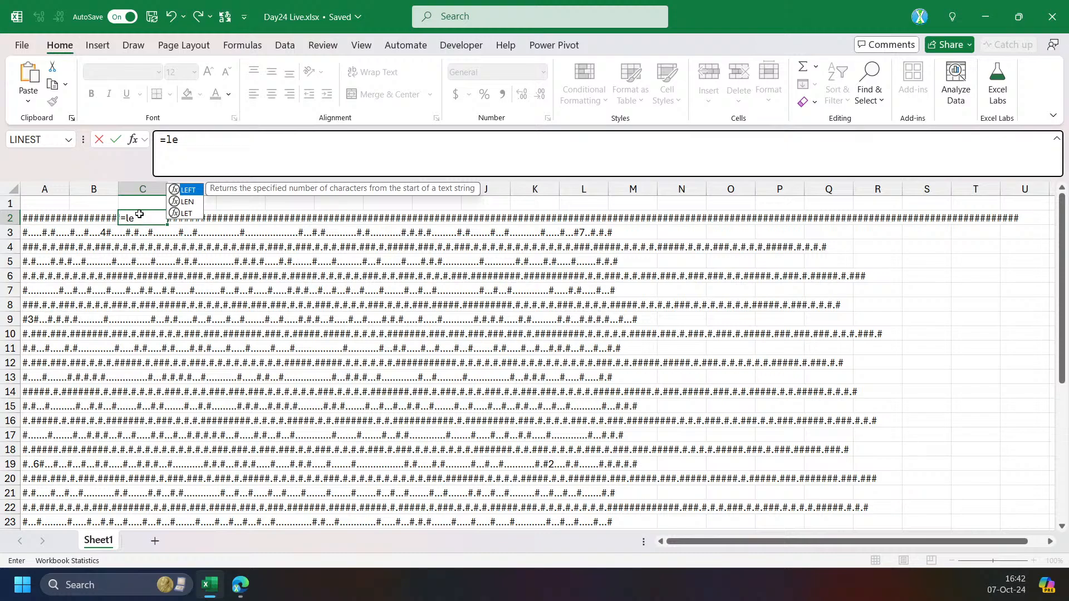
pyautogui.press('BackSpace')
pyautogui.press('BackSpace')
pyautogui.write('mid')
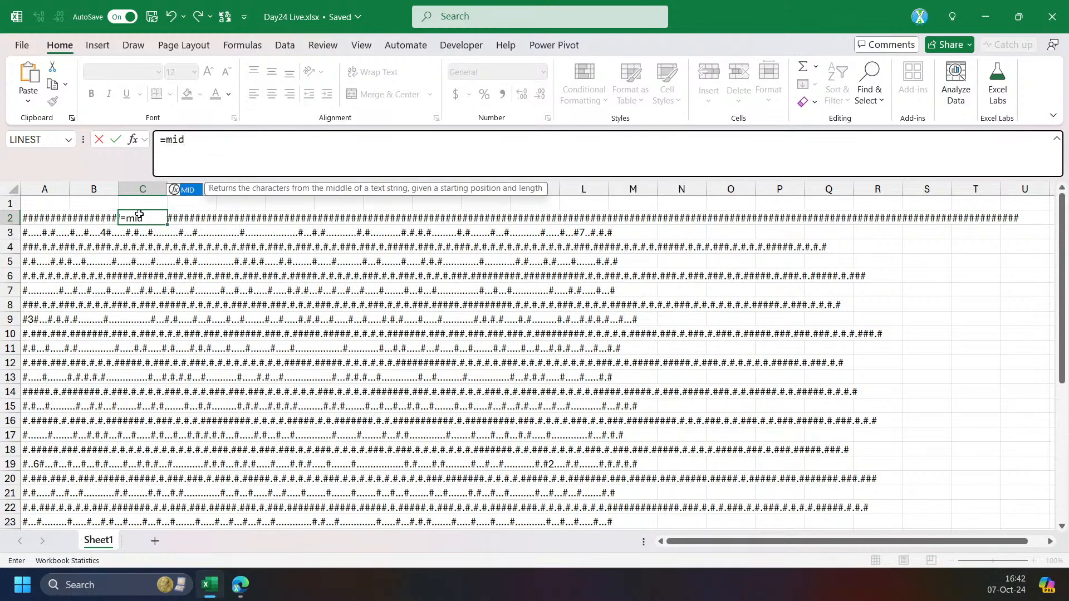
pyautogui.press('Tab')
pyautogui.press('Left')
pyautogui.press('Left')
pyautogui.hotkey('ctrl', 'shift', 'Down')
# Complete the C2 formula with SEQUENCE(,LEN(A2)) as the start position and 1 character, giving =MID(A2:A38,SEQUENCE(,LEN(A2)),1).
pyautogui.write(',seq')
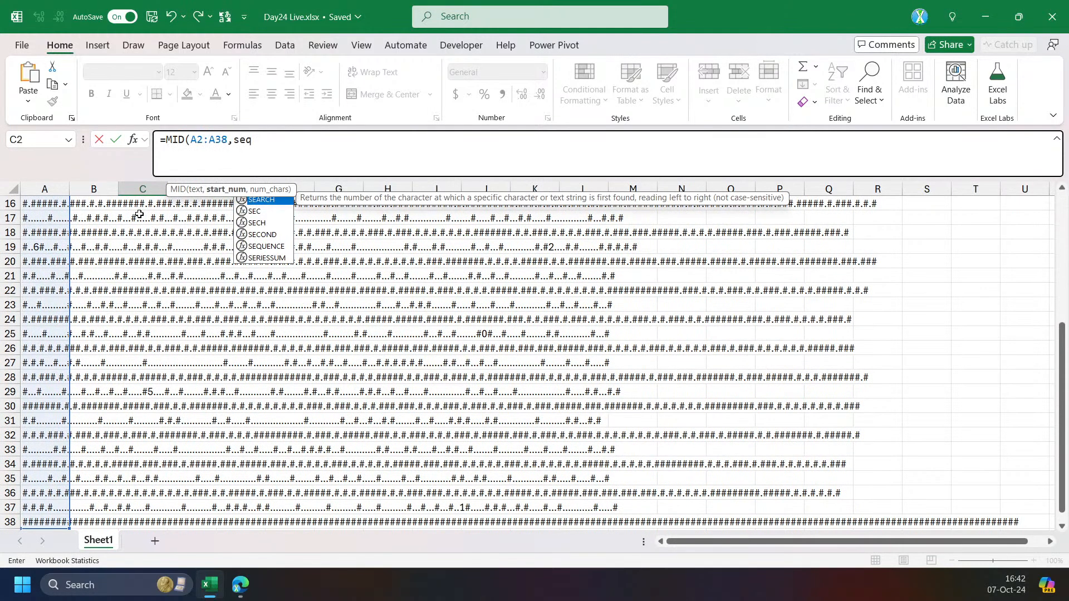
pyautogui.press('Tab')
pyautogui.write(',')
pyautogui.write('len')
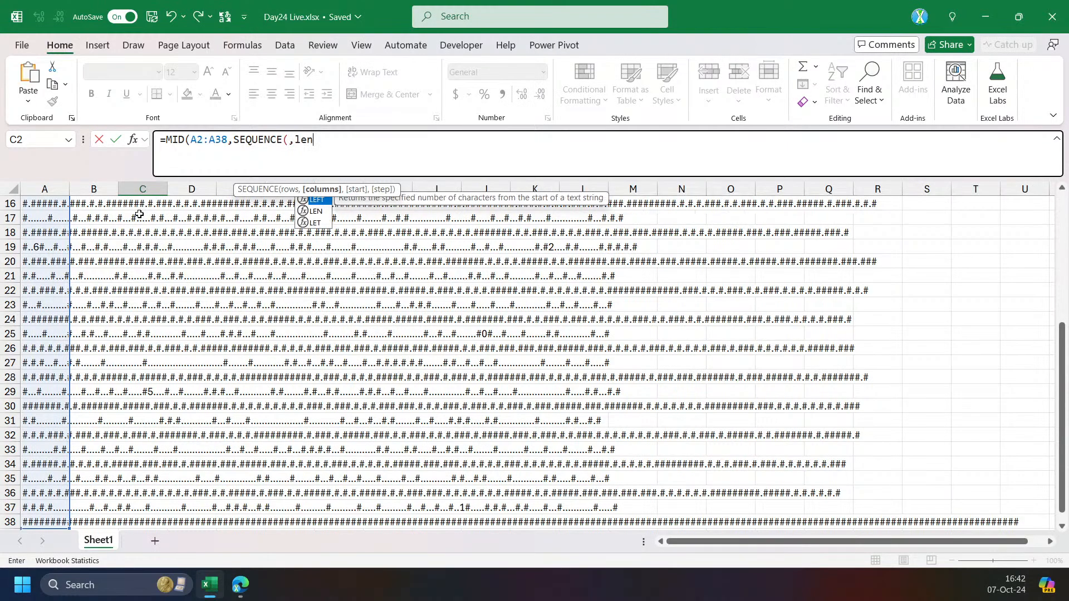
pyautogui.press('Return')
pyautogui.press('Return')
pyautogui.press('Right')
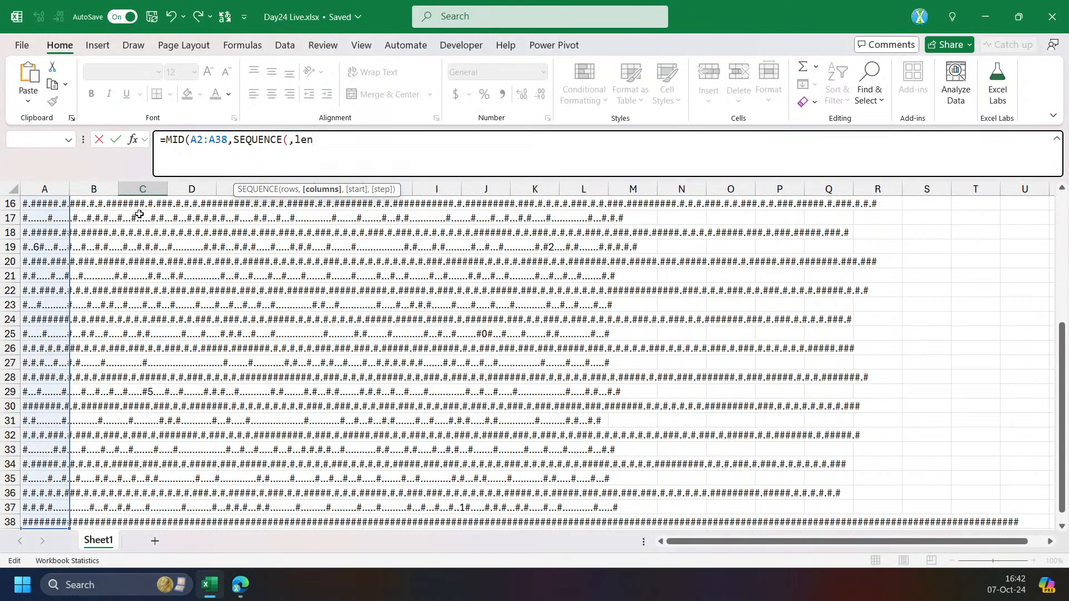
pyautogui.write('()')
pyautogui.press('BackSpace')
pyautogui.press('Left')
pyautogui.press('Left')
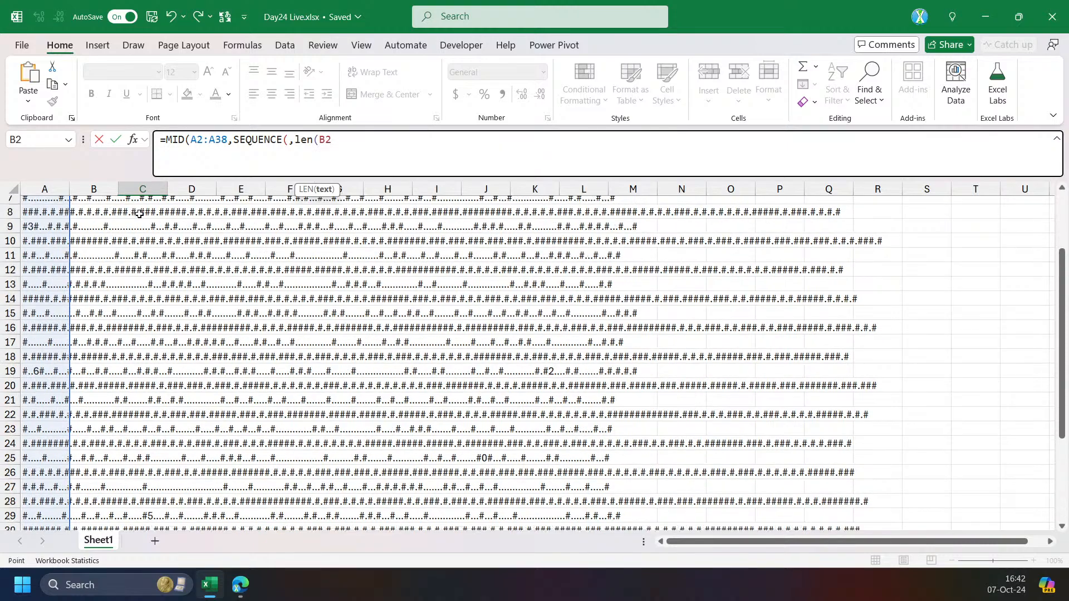
pyautogui.write(')')
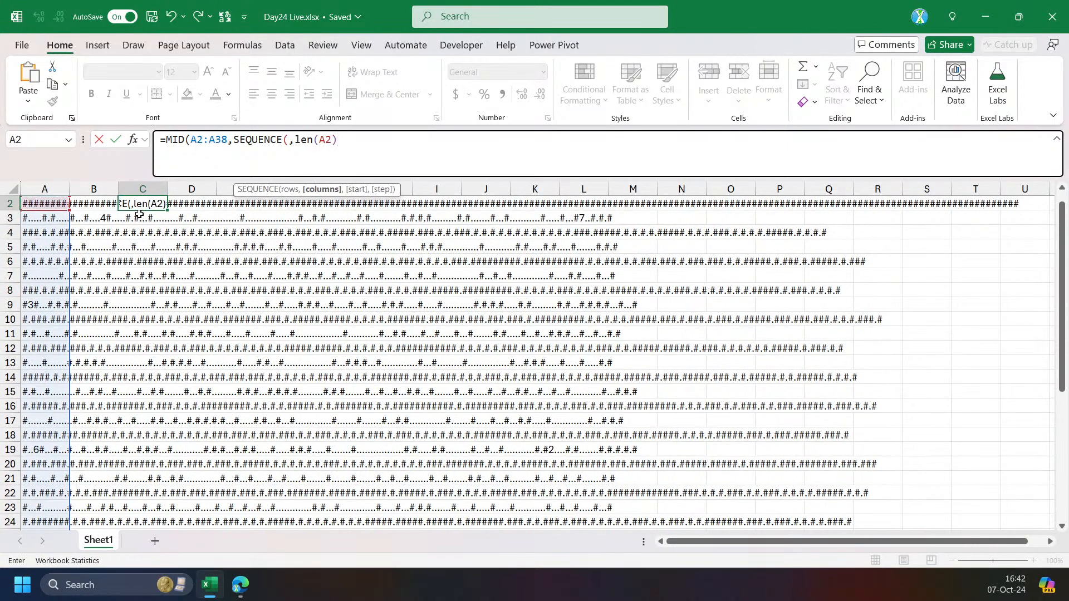
pyautogui.write('),1)')
pyautogui.press('Return')
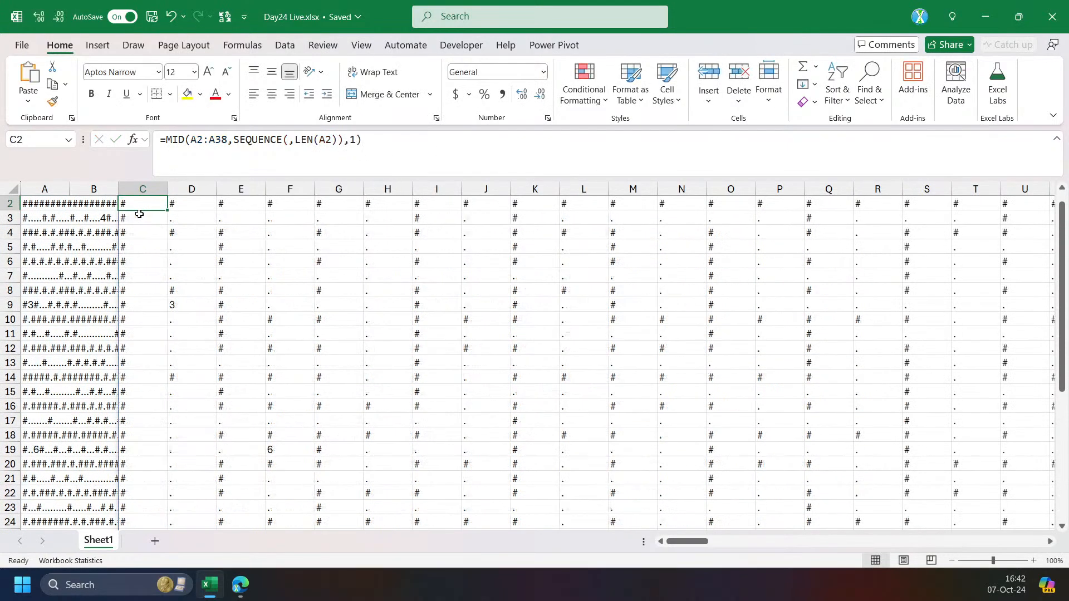
# AutoFit the column widths of the whole character grid spilled from C2.
pyautogui.hotkey('ctrl', 'shift', 'Down')
pyautogui.hotkey('ctrl', 'shift', 'Right')
pyautogui.hotkey('alt', 'h')
pyautogui.press('o')
pyautogui.press('i')
pyautogui.hotkey('ctrl', 'BackSpace')
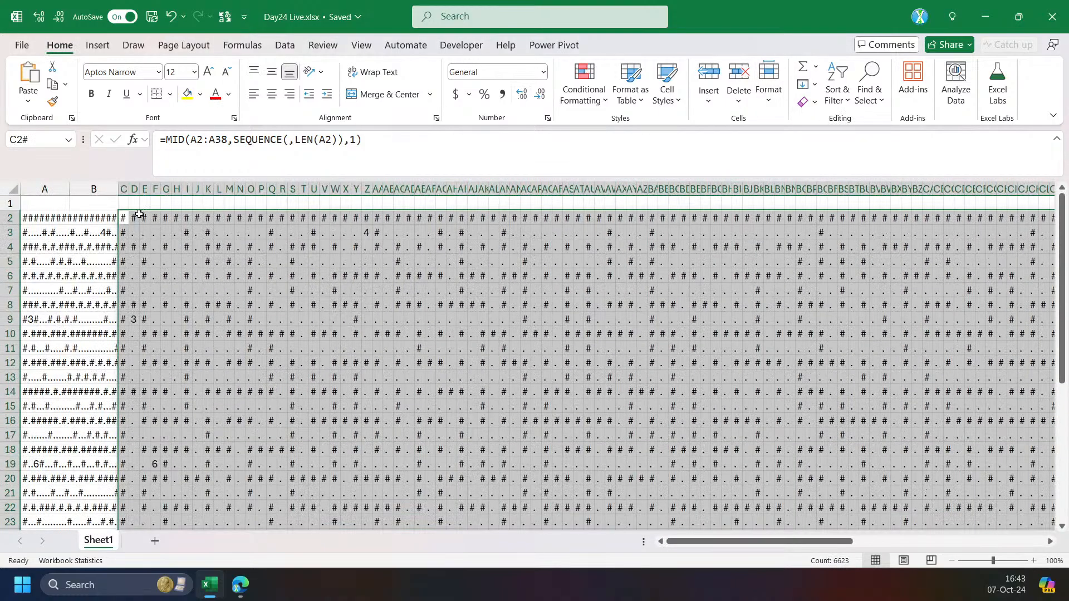
# Zoom the sheet out to 70% and examine the character grid's extent and its numbered locations.
pyautogui.hotkey('shift', 'BackSpace')
pyautogui.hotkey('ctrl', 'shift', 'Down')
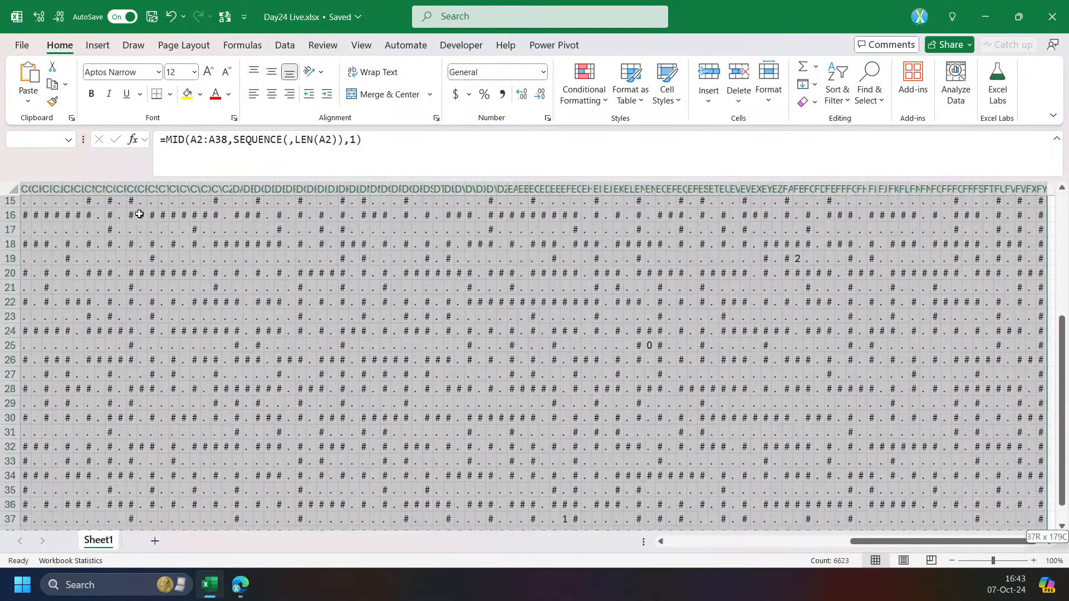
pyautogui.hotkey('ctrl', 'shift', 'Right')
pyautogui.scroll(-3, 355, 357)
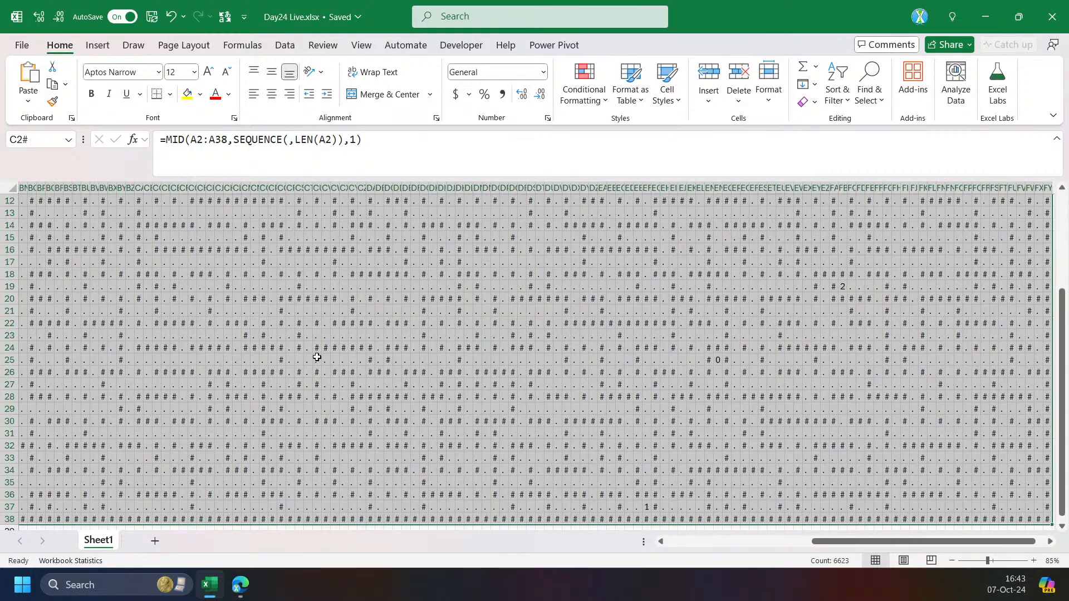
pyautogui.moveTo(763, 542); pyautogui.dragTo(657, 547)
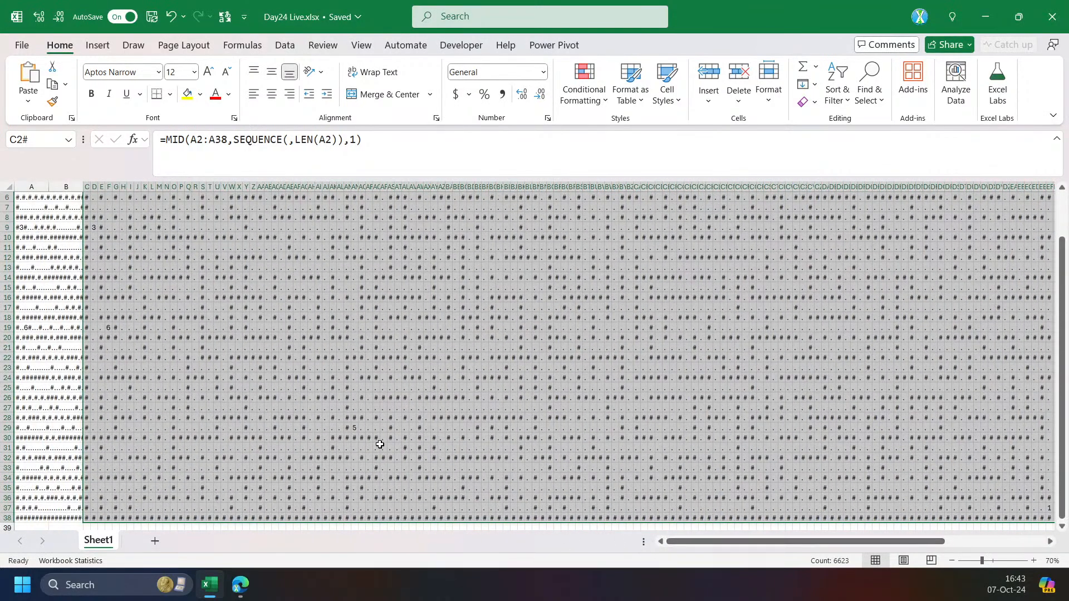
pyautogui.scroll(2, 167, 267)
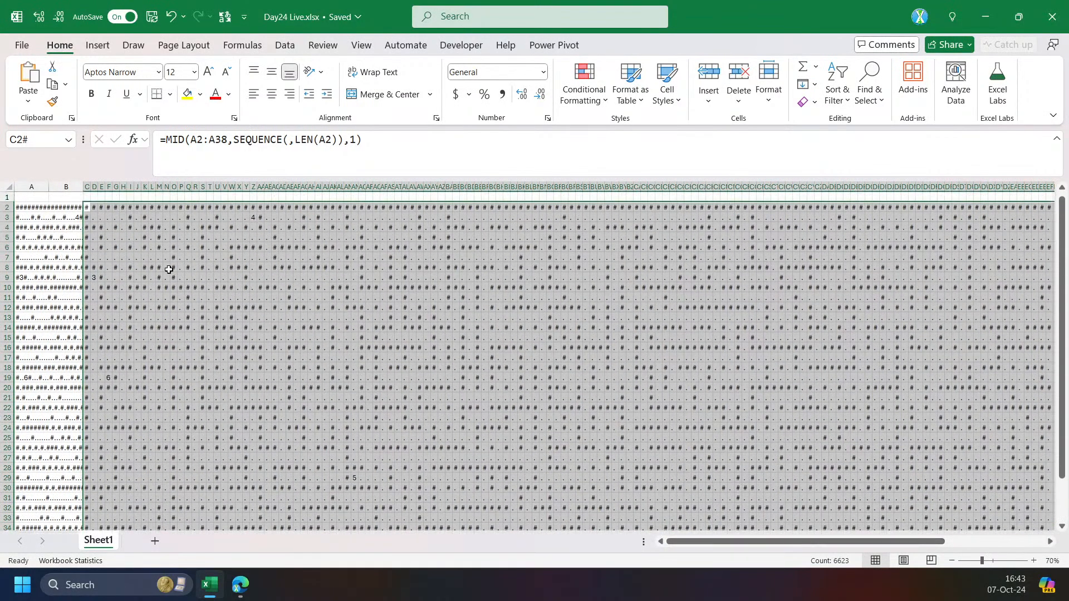
pyautogui.click(252, 217)
pyautogui.click(94, 278)
pyautogui.moveTo(779, 541); pyautogui.dragTo(886, 541)
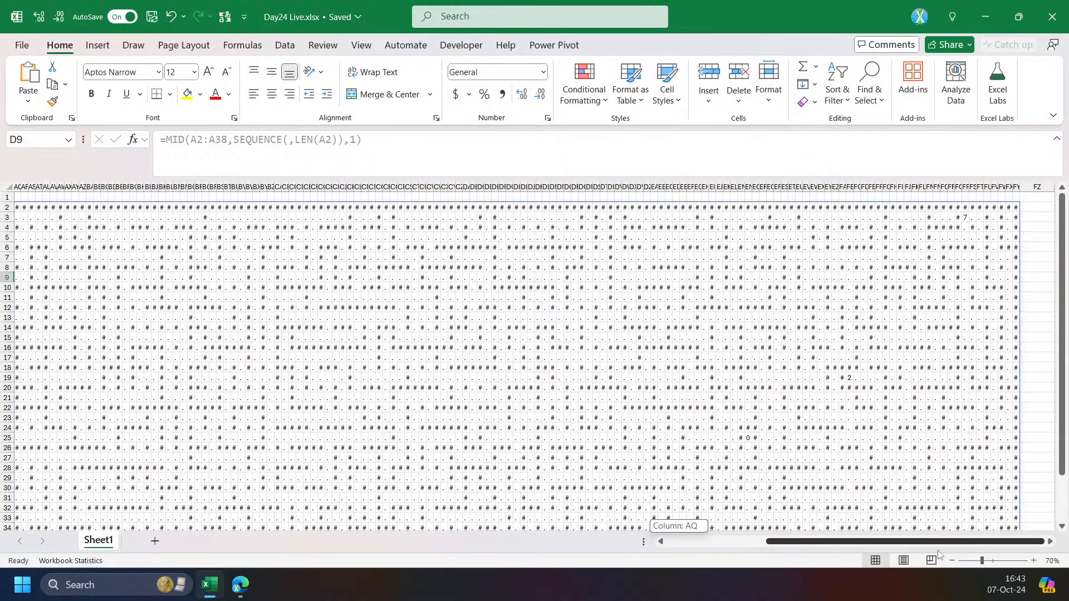
pyautogui.click(1038, 210)
pyautogui.press('Right')
pyautogui.press('Right')
pyautogui.press('Left')
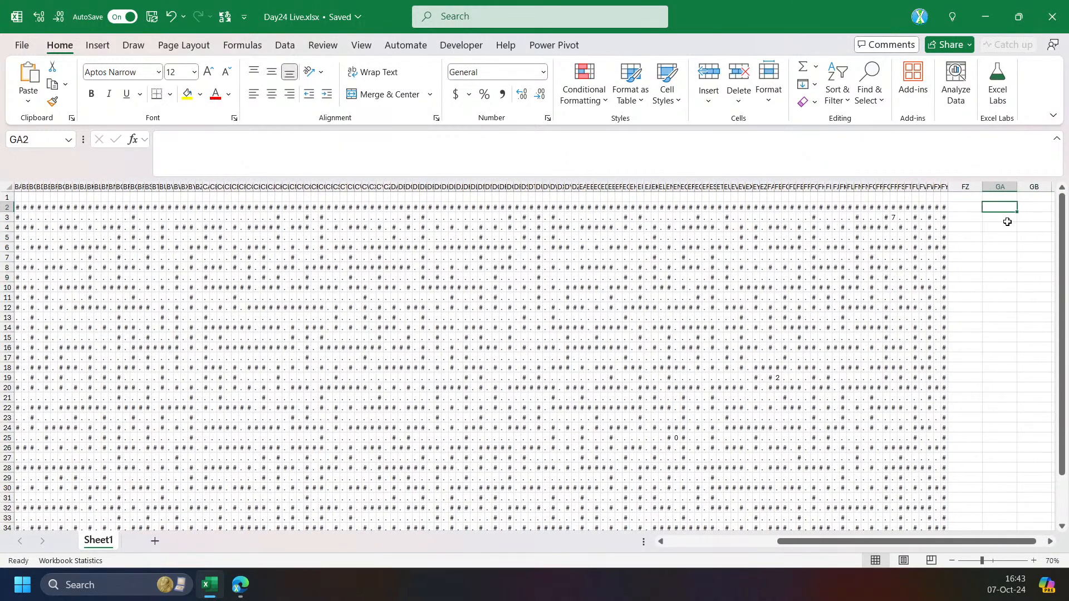
pyautogui.write('=tocho')
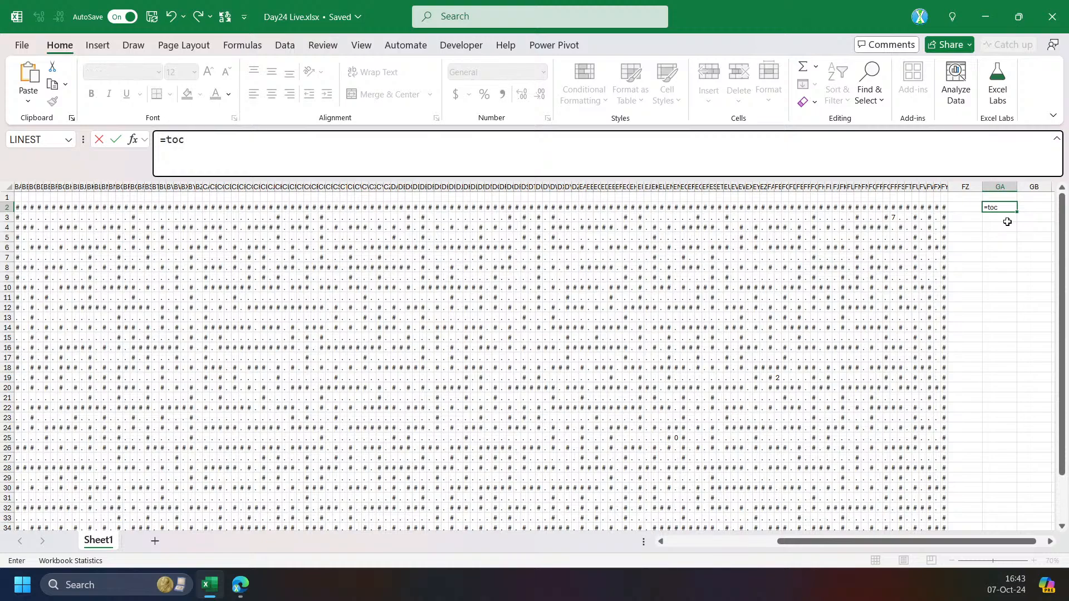
pyautogui.press('Escape')
# Name the full spilled character grid C2:FY38 "mp".
pyautogui.click(944, 208)
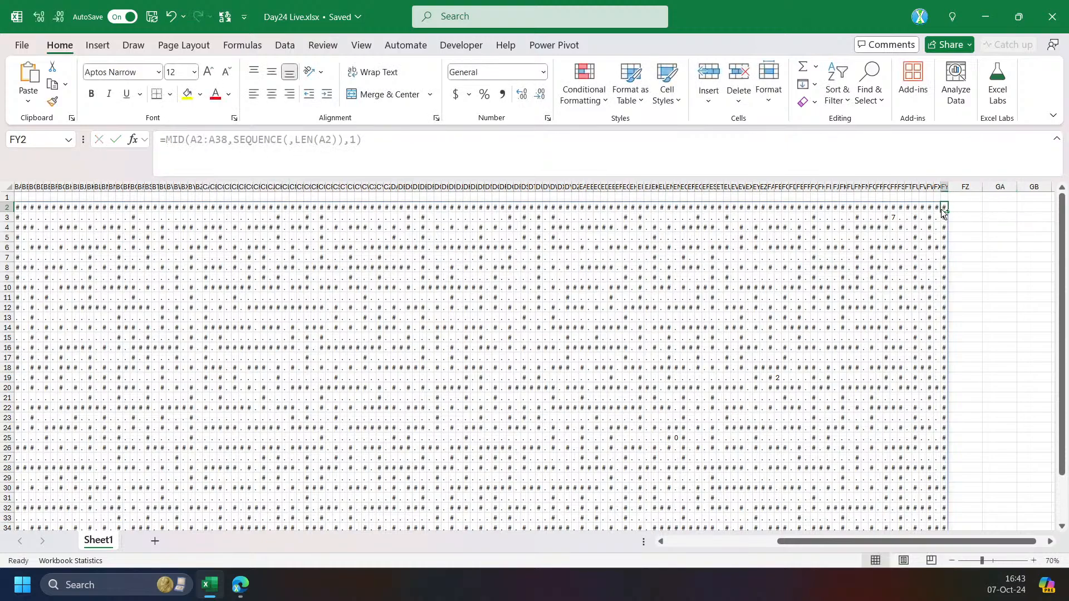
pyautogui.hotkey('ctrl', 'Left')
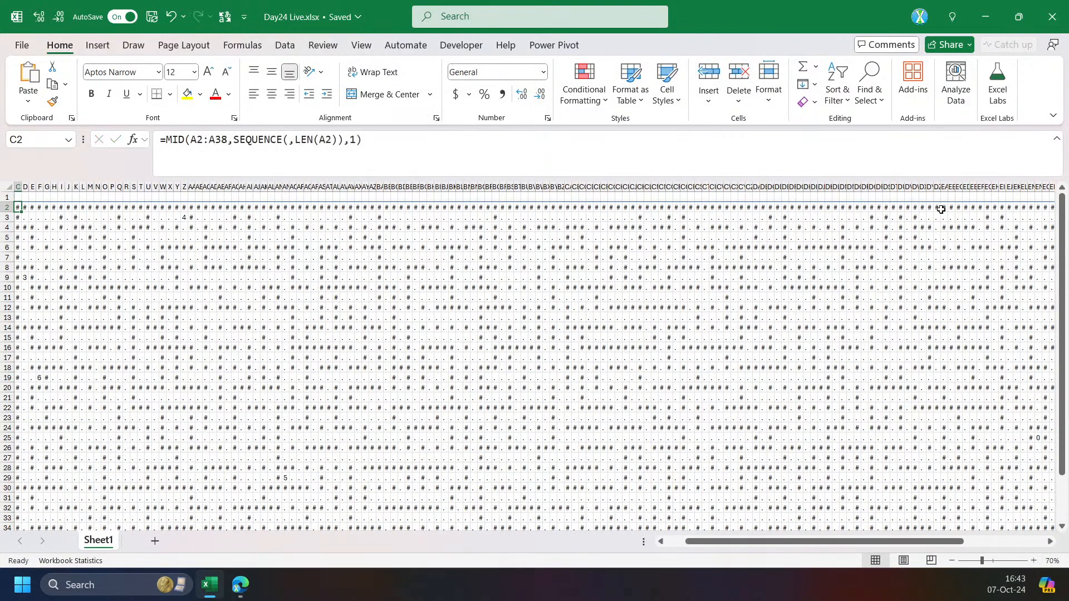
pyautogui.hotkey('ctrl', 'Right')
pyautogui.press('Right')
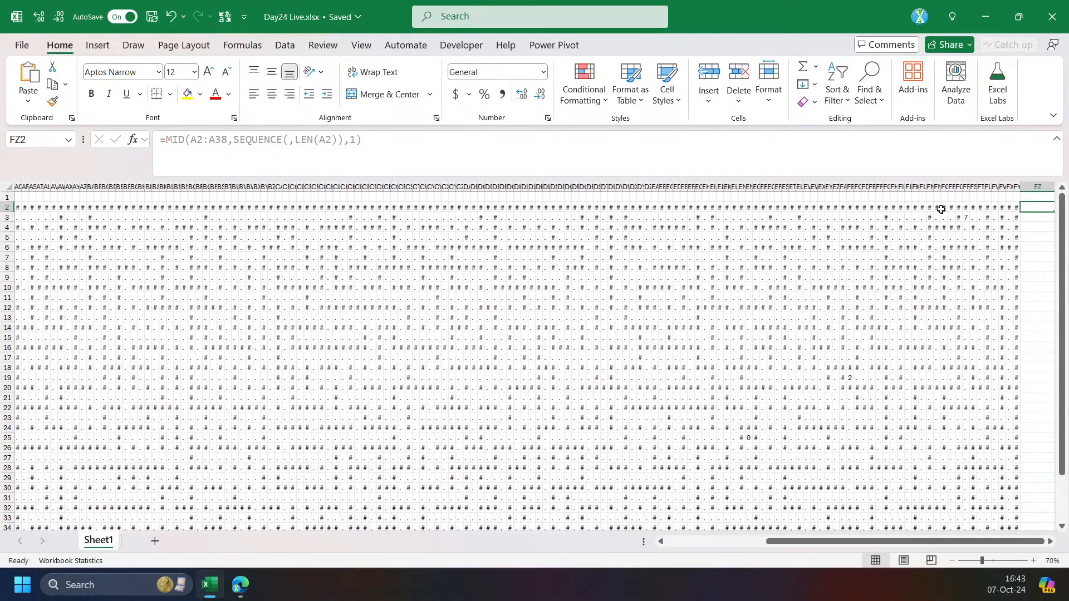
pyautogui.press('Left')
pyautogui.hotkey('ctrl', 'shift', 'Left')
pyautogui.hotkey('ctrl', 'shift', 'Down')
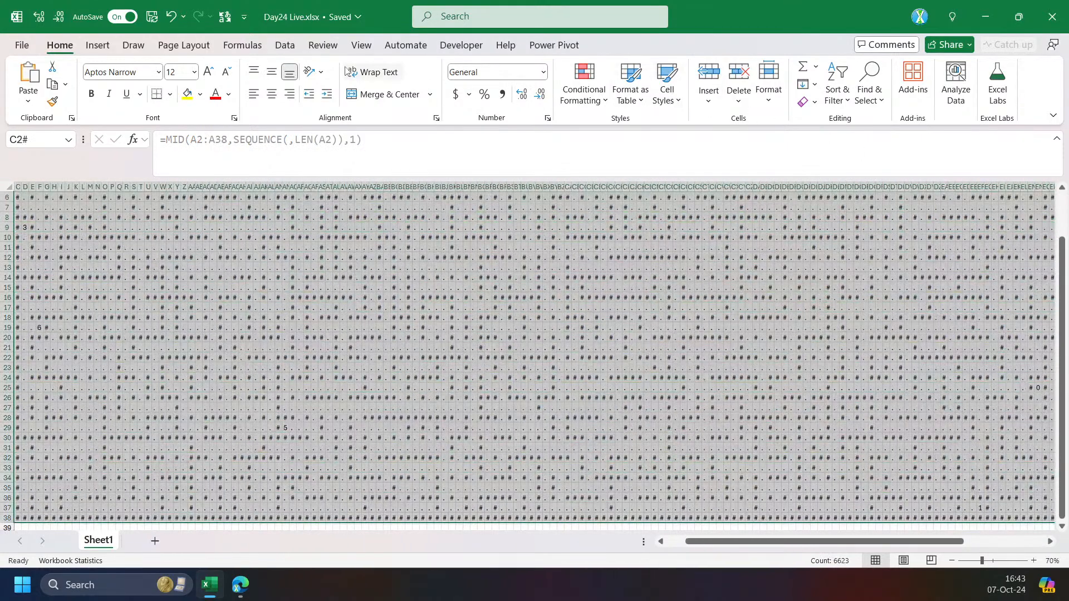
pyautogui.hotkey('alt', 'F3')
pyautogui.write('map')
pyautogui.press('Return')
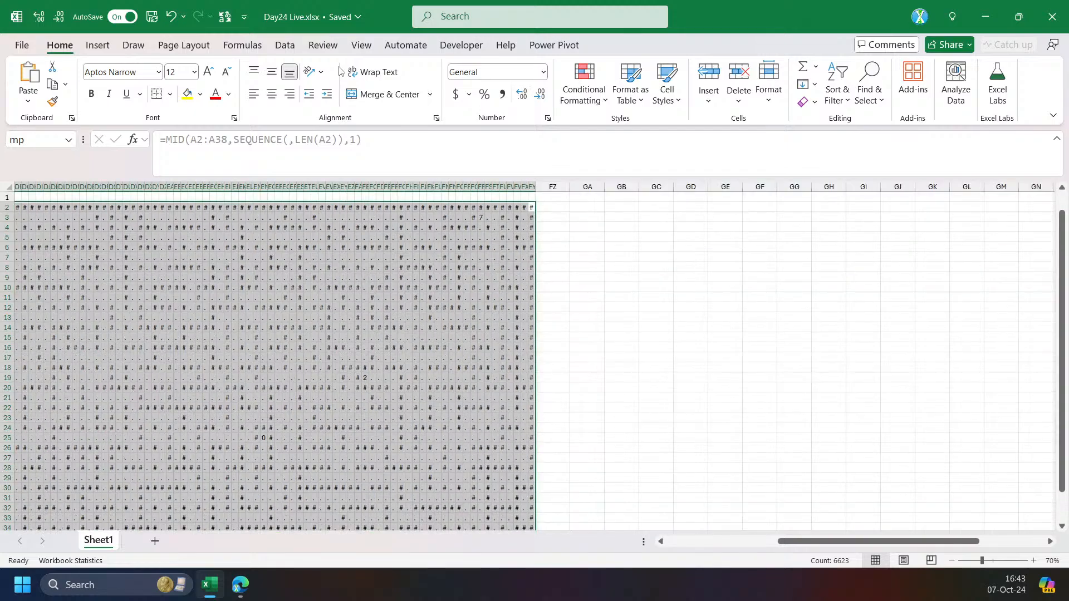
# Start a formula in GA2 that flattens the named grid into one column with =TOCOL(mp).
pyautogui.press('Up')
pyautogui.press('Down')
pyautogui.press('Right')
pyautogui.press('Right')
pyautogui.write('=tocol')
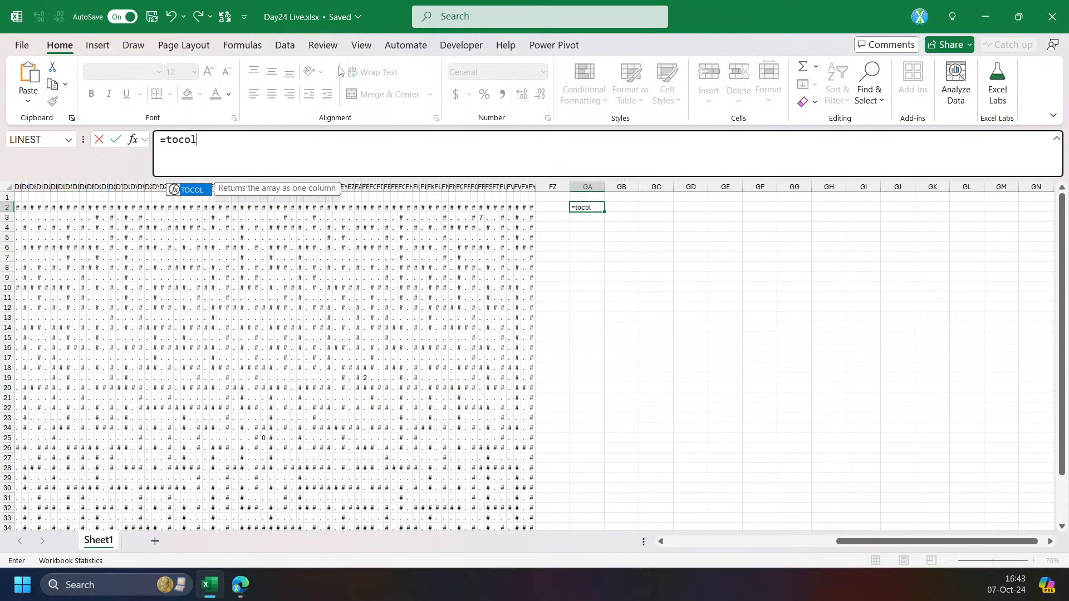
pyautogui.press('Tab')
pyautogui.write('mp)')
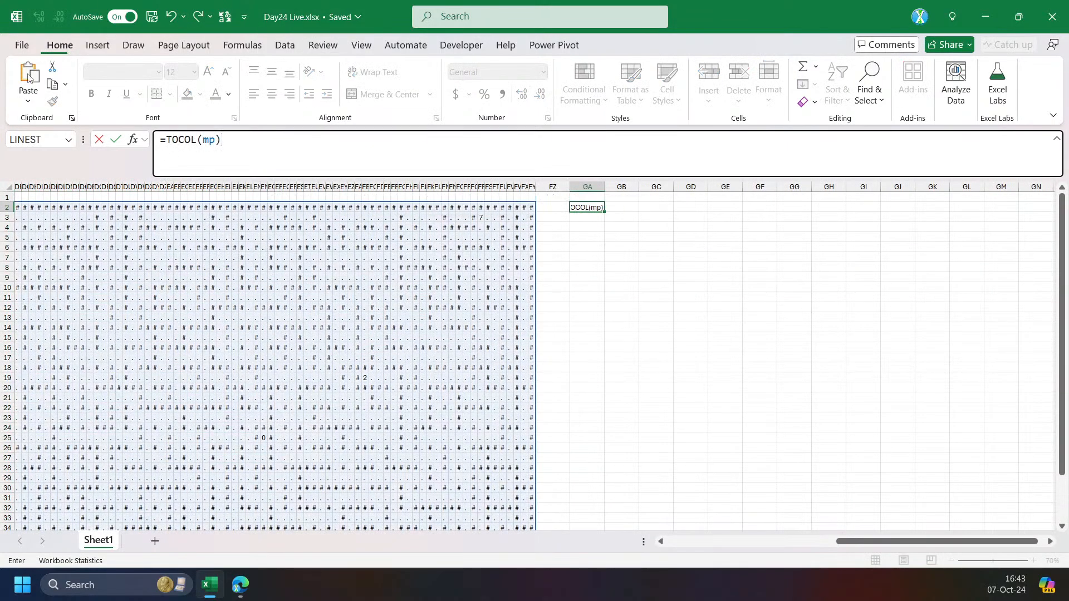
# Wrap the GA2 formula in UNIQUE and SORT, entering =SORT(UNIQUE(TOCOL(mp))).
pyautogui.click(168, 141)
pyautogui.write('uniq')
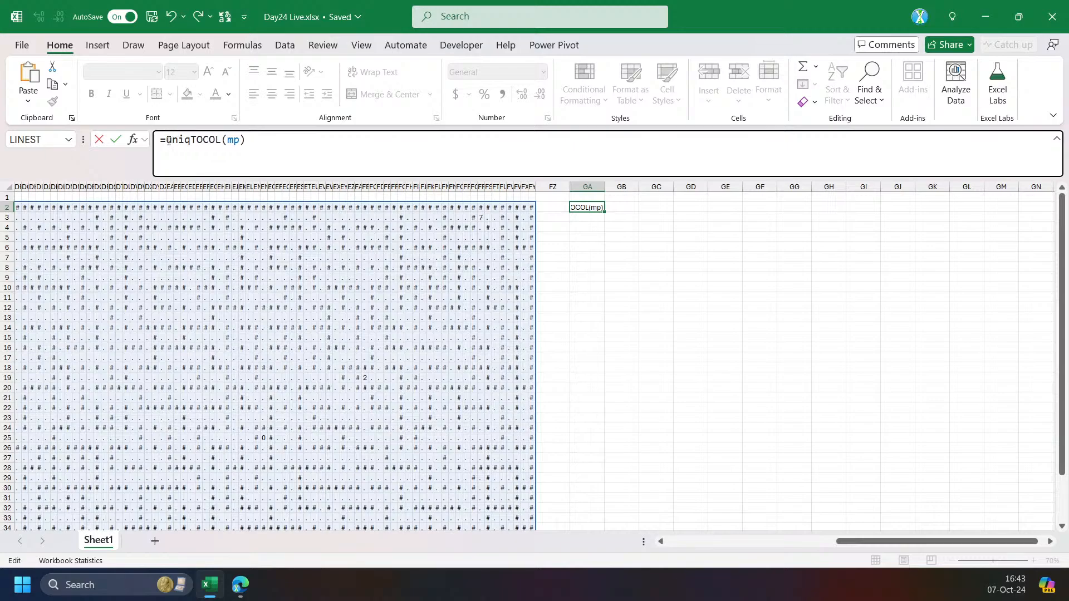
pyautogui.press('Tab')
pyautogui.press('End')
pyautogui.write(')')
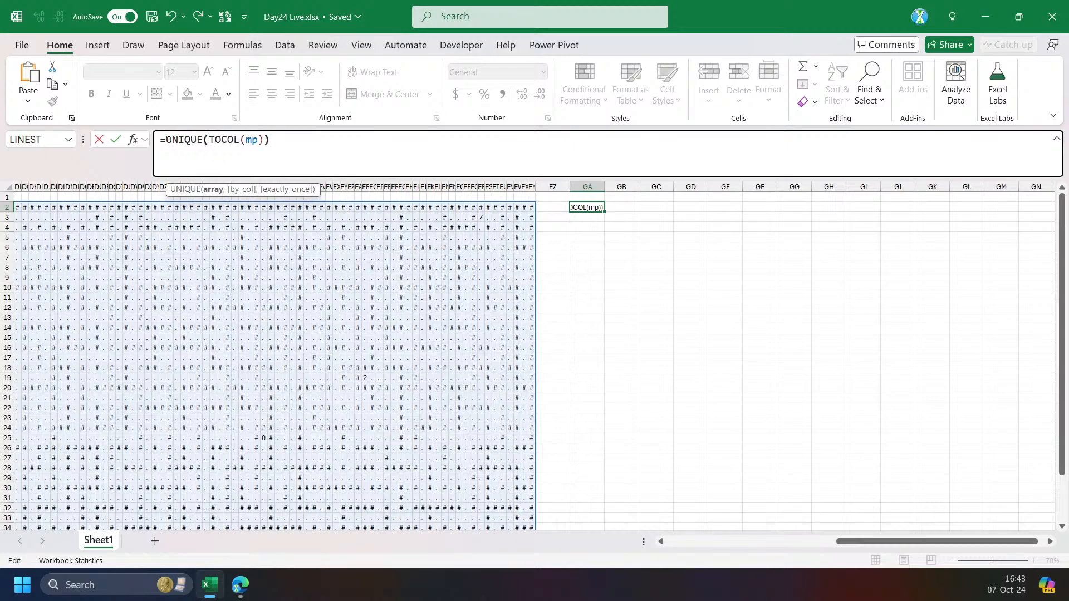
pyautogui.click(168, 141)
pyautogui.write('sort(')
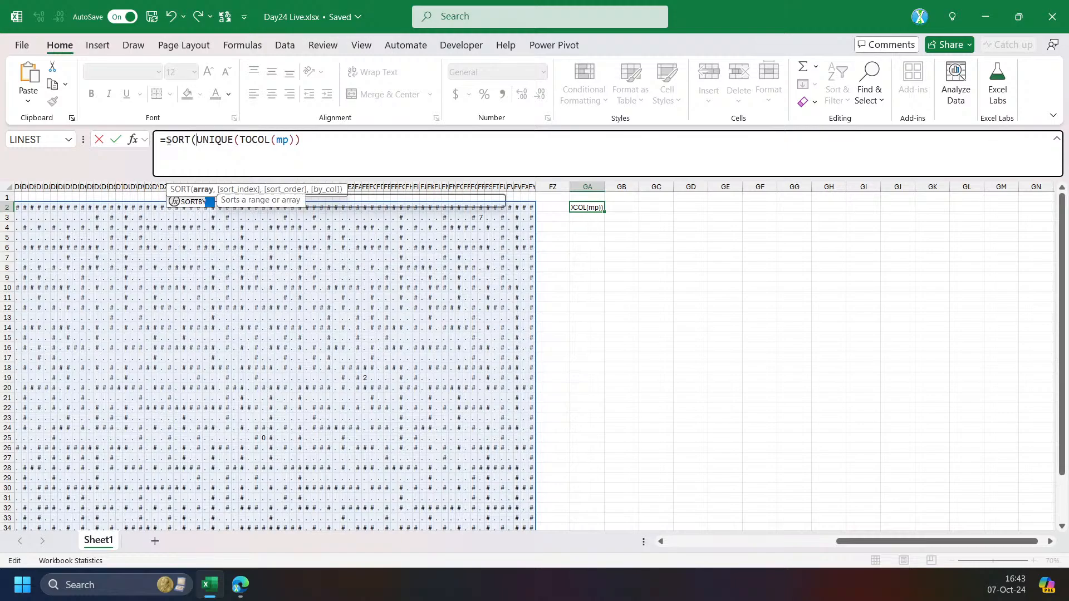
pyautogui.press('Return')
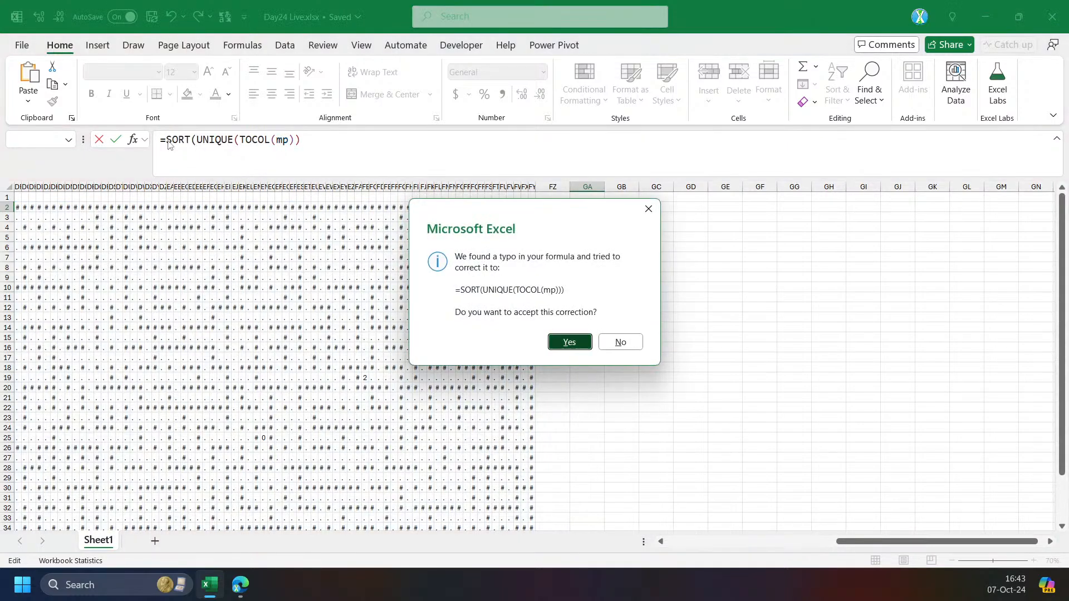
pyautogui.press('Return')
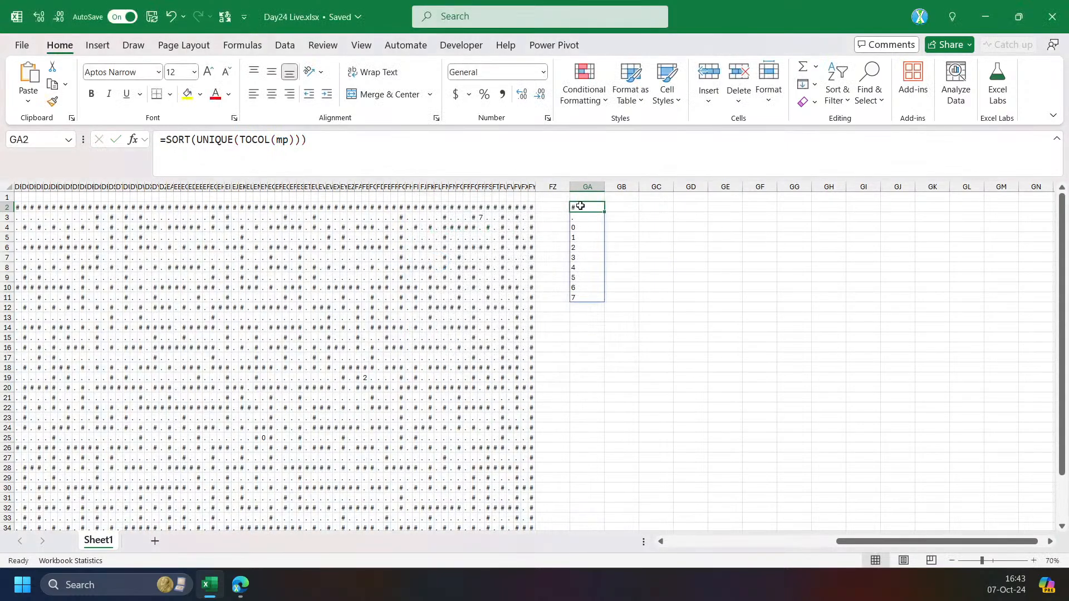
# Examine the sorted list of distinct map characters in GA2:GA11, comparing the wall, passage and digit symbols with the grid.
pyautogui.moveTo(580, 206); pyautogui.dragTo(582, 216)
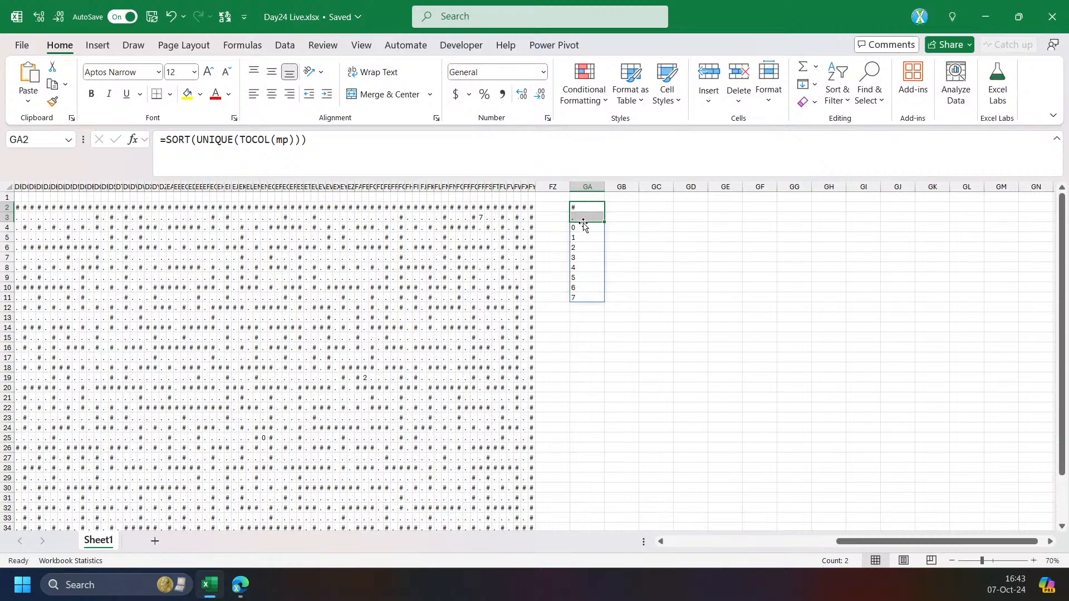
pyautogui.click(585, 208)
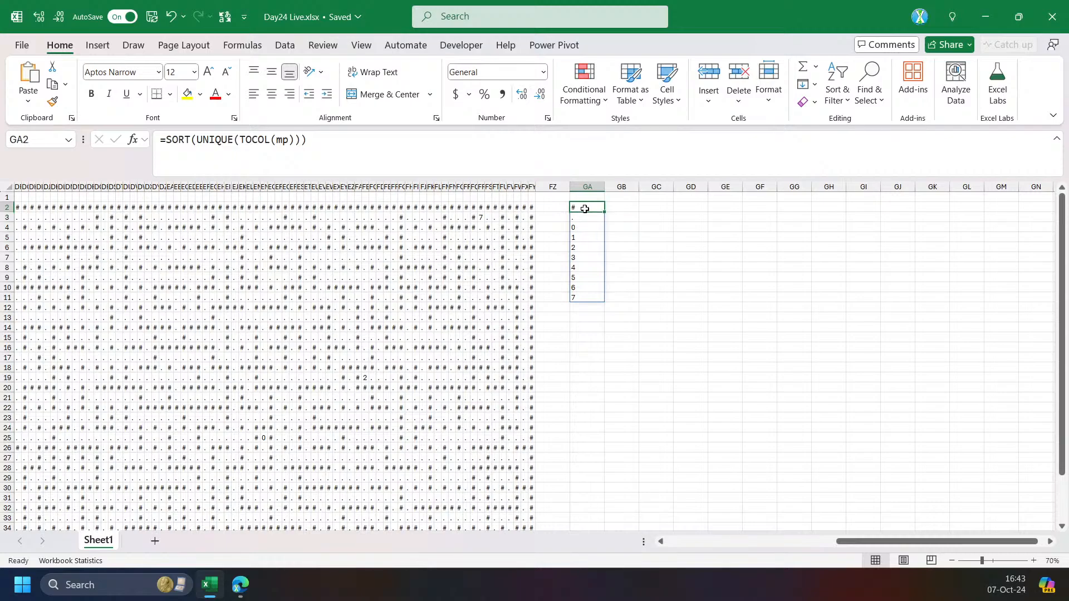
pyautogui.moveTo(583, 227); pyautogui.dragTo(586, 300)
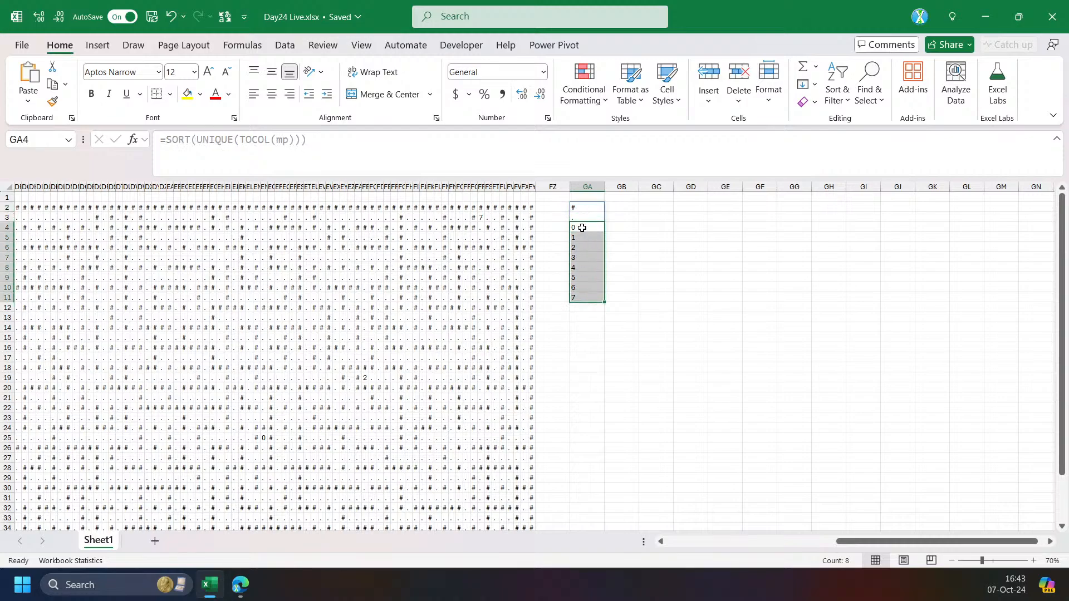
pyautogui.click(632, 219)
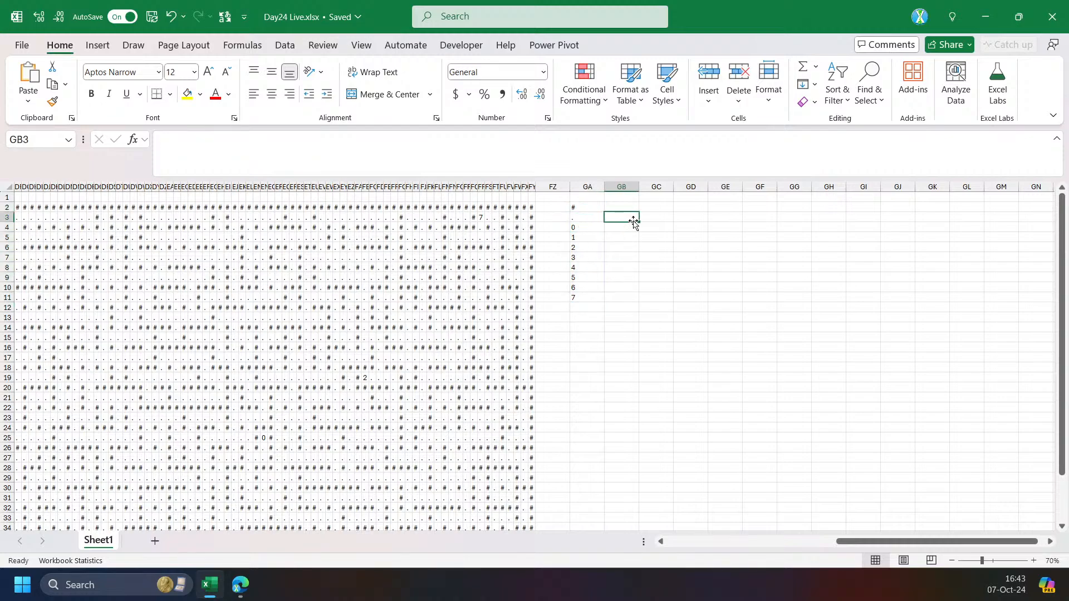
pyautogui.click(633, 228)
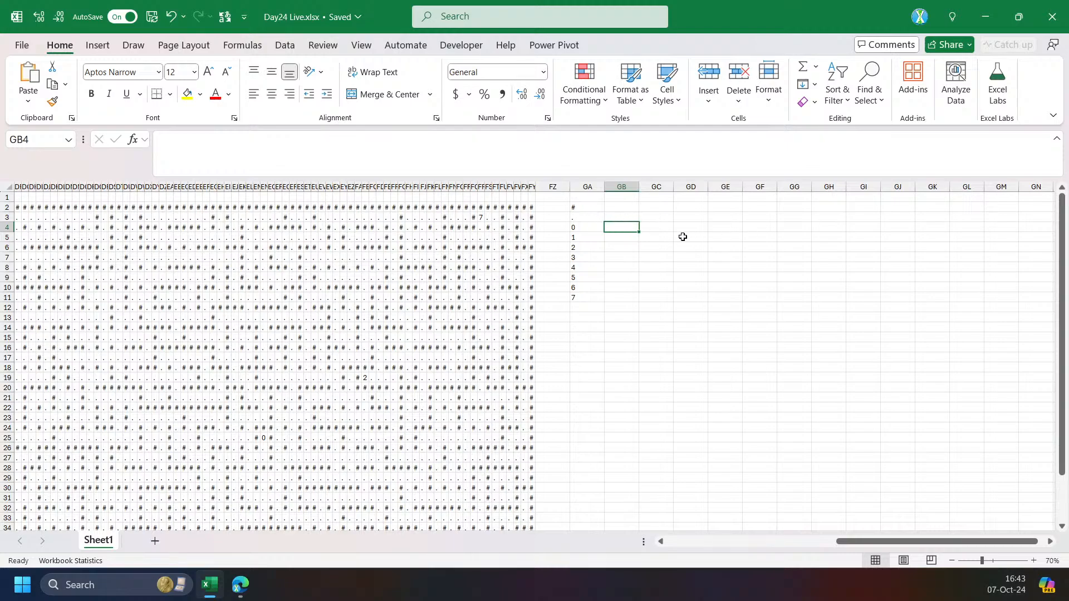
pyautogui.click(530, 208)
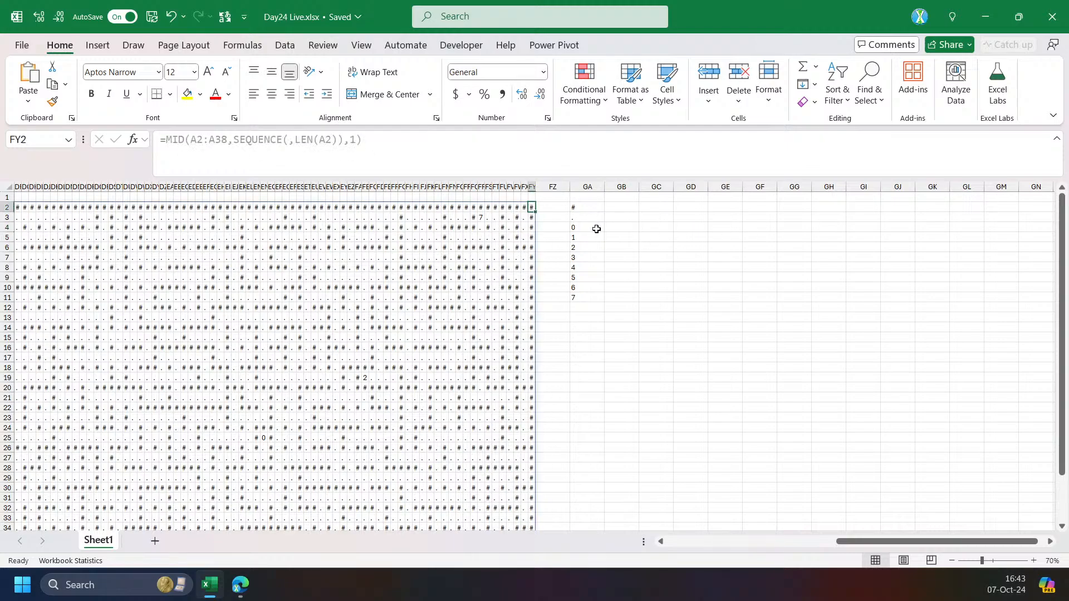
pyautogui.moveTo(573, 208); pyautogui.dragTo(573, 298)
pyautogui.click(589, 208)
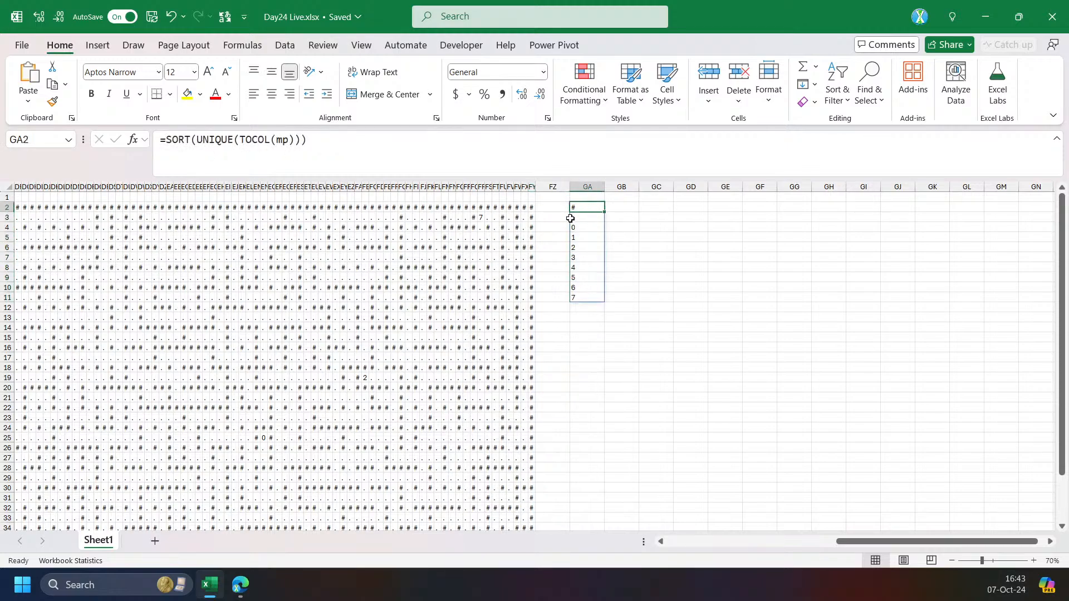
# Test in GC2 which of the listed characters sort above the wall symbol, using =GA2#>"#".
pyautogui.click(634, 207)
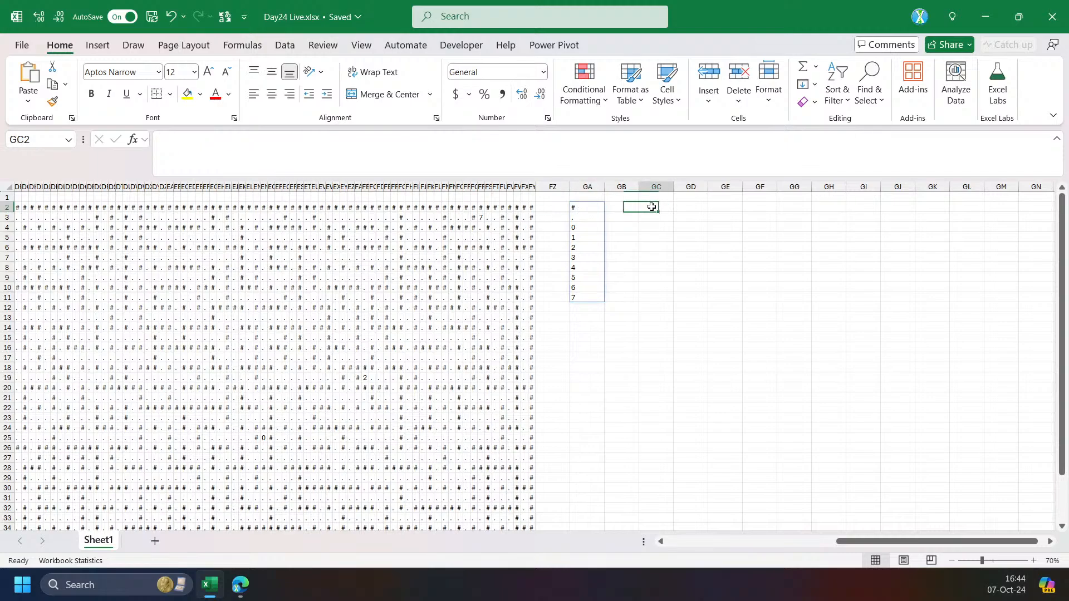
pyautogui.click(651, 203)
pyautogui.write('=')
pyautogui.moveTo(577, 208); pyautogui.dragTo(580, 301)
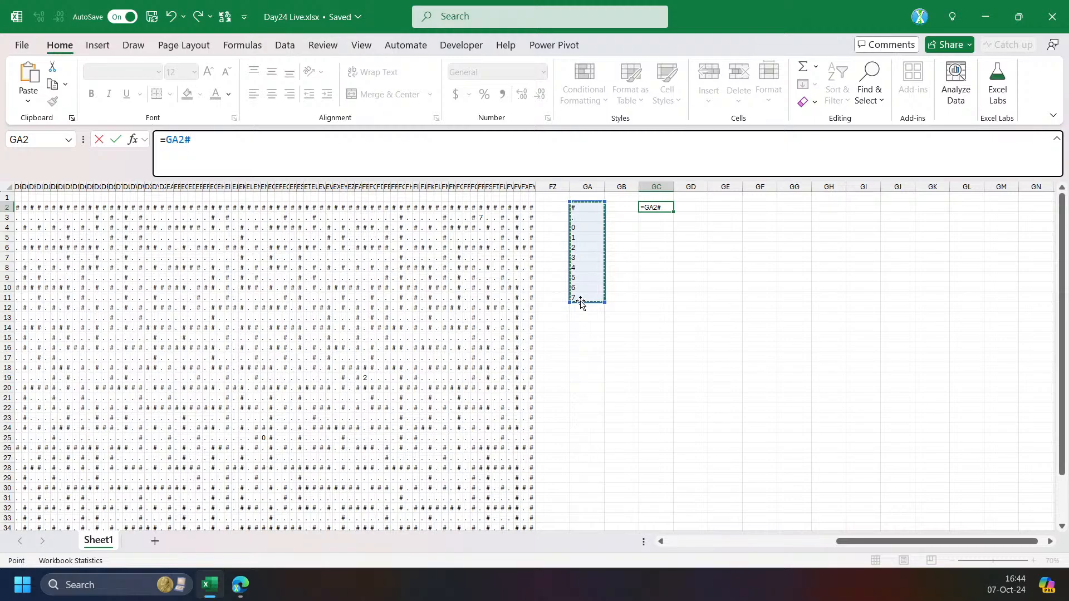
pyautogui.write('>"#"')
pyautogui.press('Return')
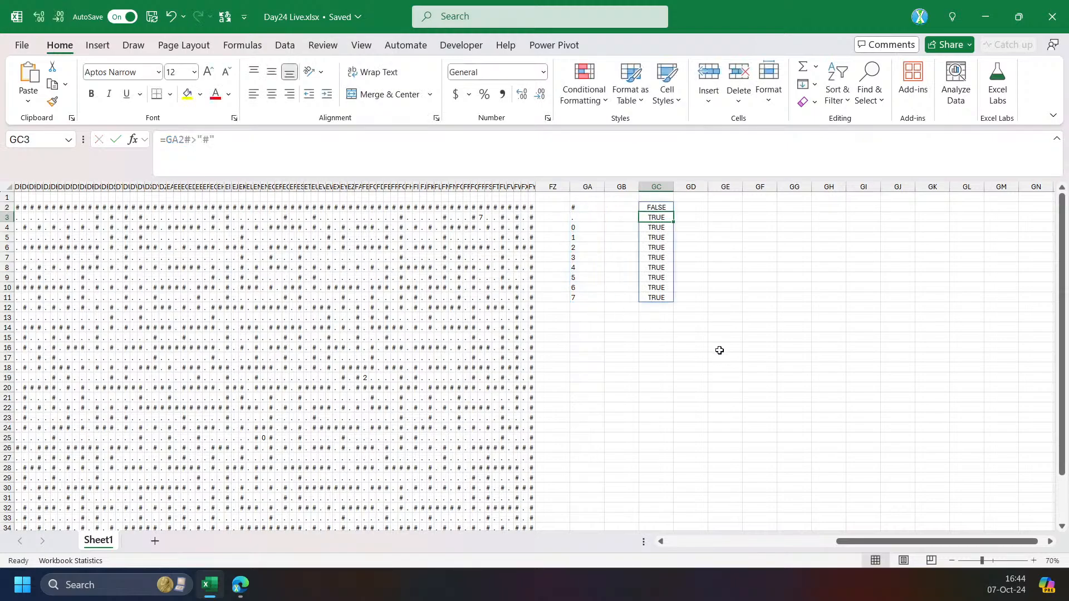
# Compare the test results in column GC with the wall, passage and digit characters in column GA.
pyautogui.moveTo(577, 218); pyautogui.dragTo(577, 300)
pyautogui.click(654, 217)
pyautogui.click(654, 206)
pyautogui.click(584, 206)
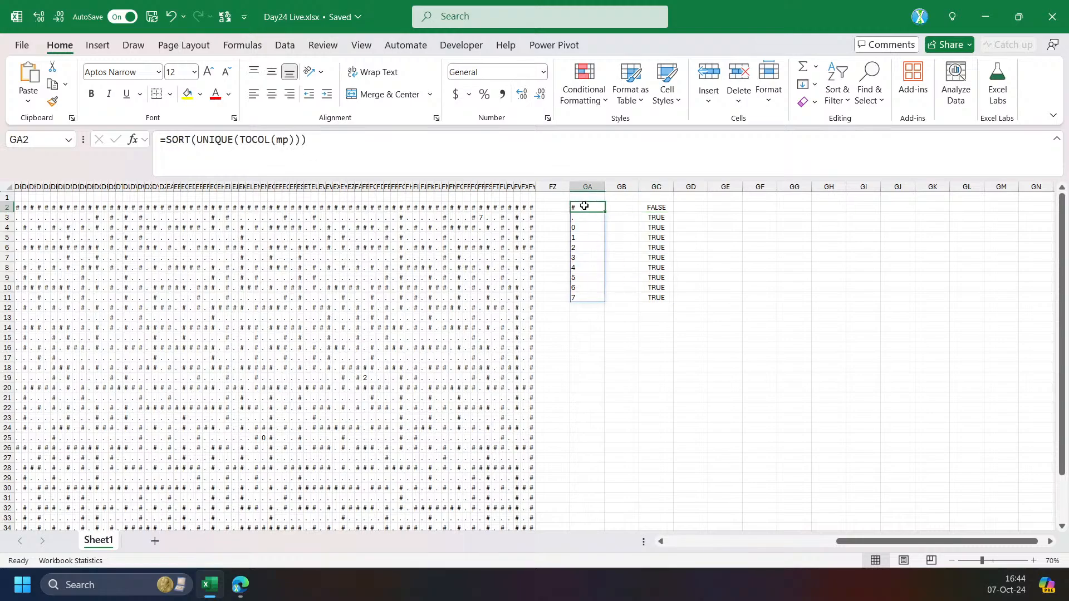
# Examine the wall border around the map, following column FY down and row 38 across.
pyautogui.click(530, 207)
pyautogui.moveTo(530, 207); pyautogui.dragTo(528, 521)
pyautogui.click(518, 518)
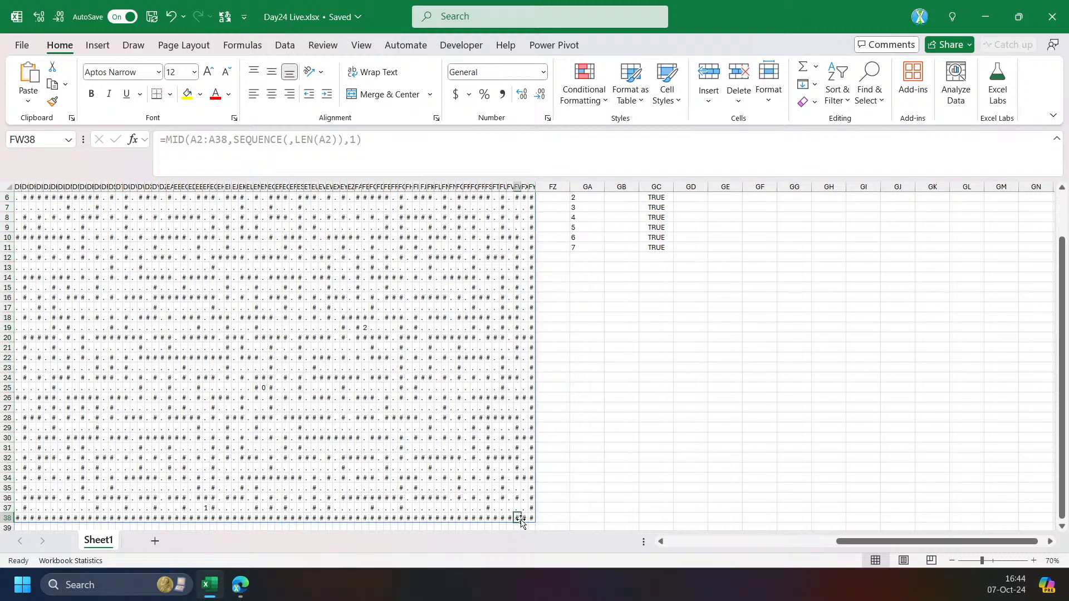
pyautogui.hotkey('ctrl', 'shift', 'Left')
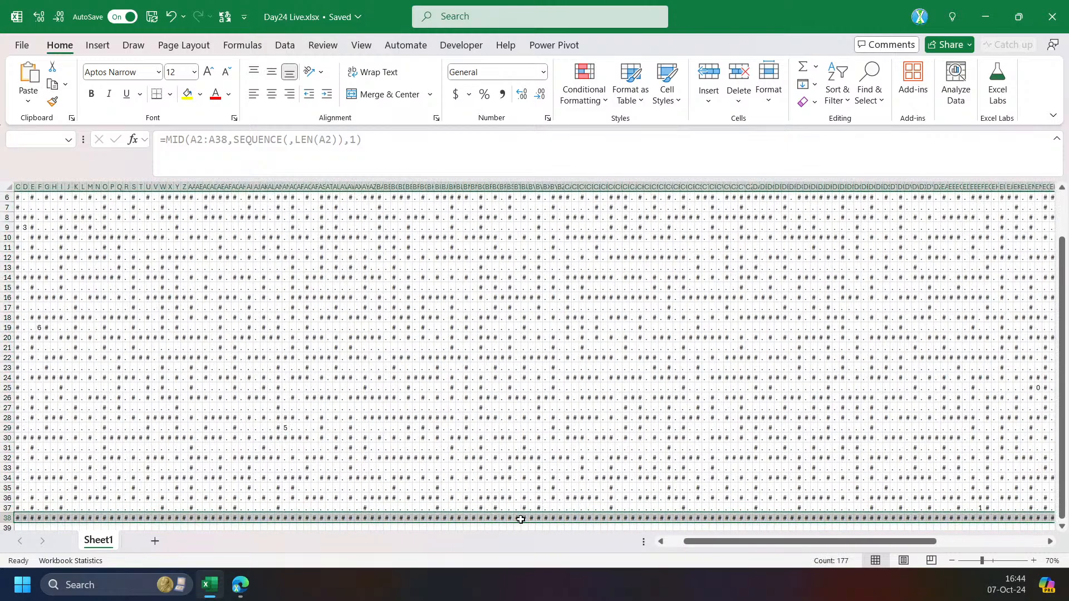
pyautogui.hotkey('ctrl', 'Up')
pyautogui.click(1050, 542)
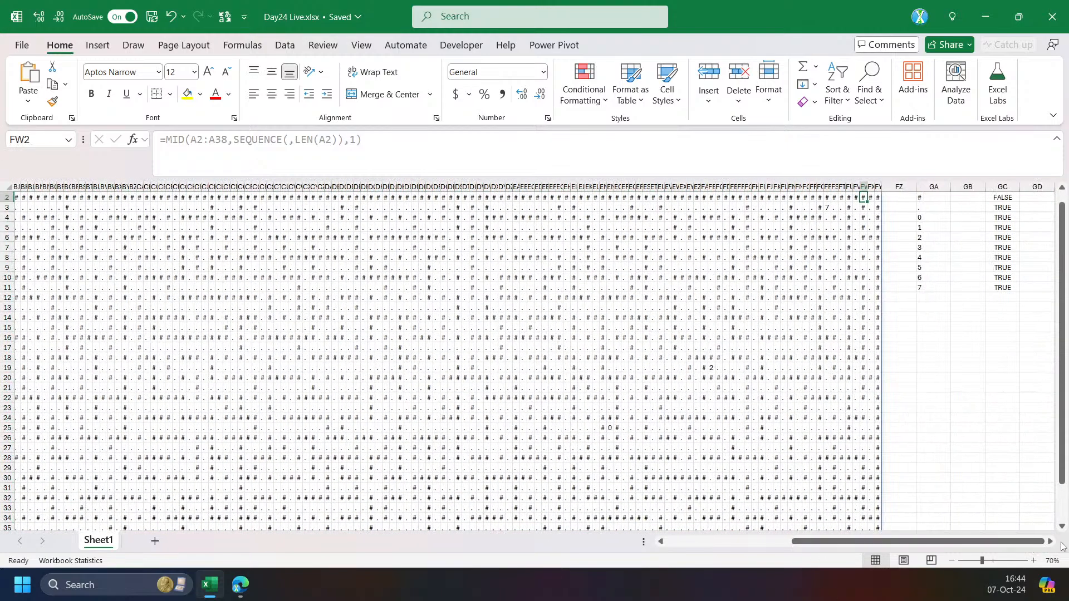
pyautogui.click(1050, 543)
pyautogui.scroll(1, 998, 451)
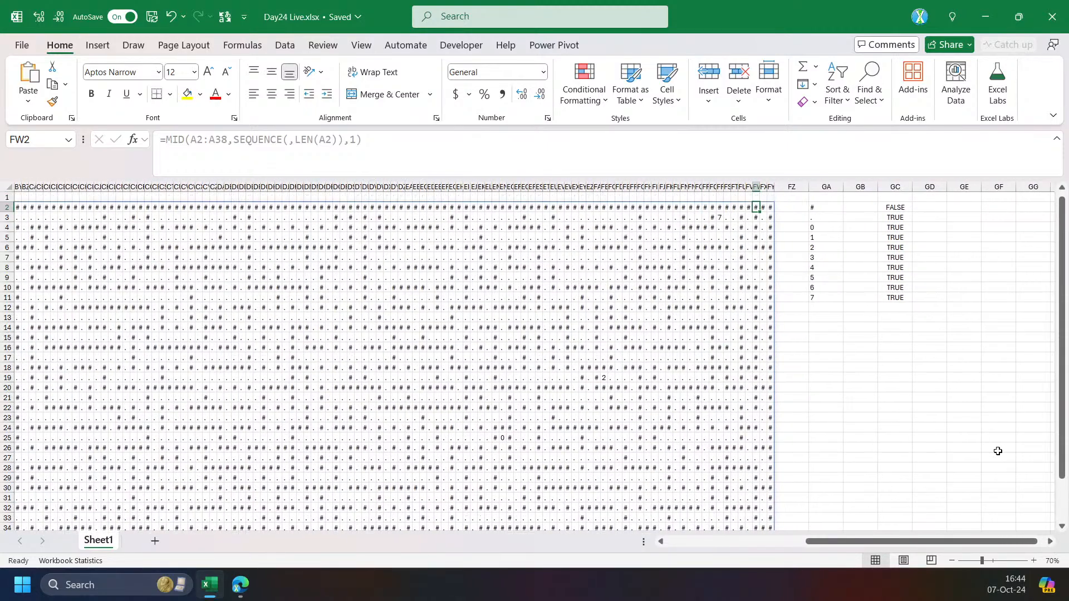
# Clear the spilled comparison formula from GC2.
pyautogui.click(897, 196)
pyautogui.press('Down')
pyautogui.press('Down')
pyautogui.press('Right')
pyautogui.press('Right')
pyautogui.press('Right')
pyautogui.press('Right')
pyautogui.press('Right')
pyautogui.press('Right')
pyautogui.press('Right')
pyautogui.press('Right')
pyautogui.press('Right')
pyautogui.press('Right')
pyautogui.press('Right')
pyautogui.press('Right')
pyautogui.press('Right')
pyautogui.press('Right')
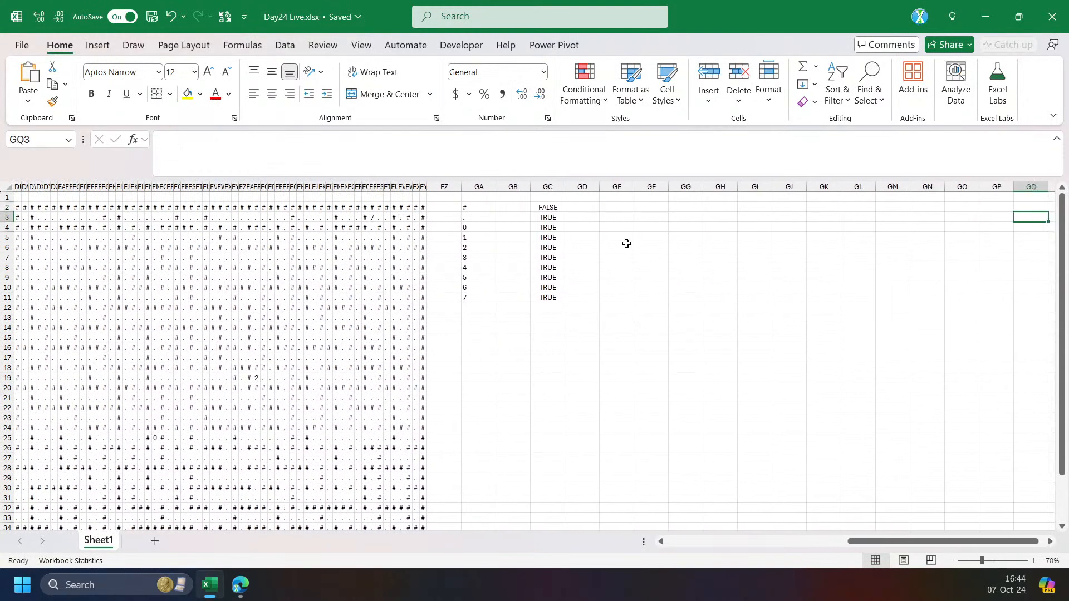
pyautogui.moveTo(478, 230); pyautogui.dragTo(472, 295)
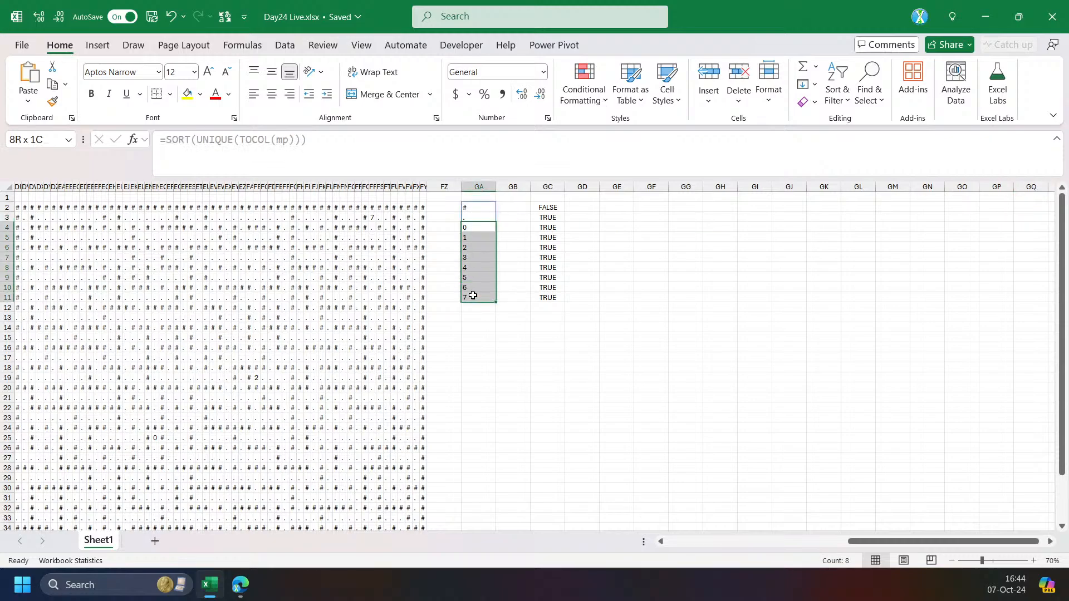
pyautogui.click(508, 206)
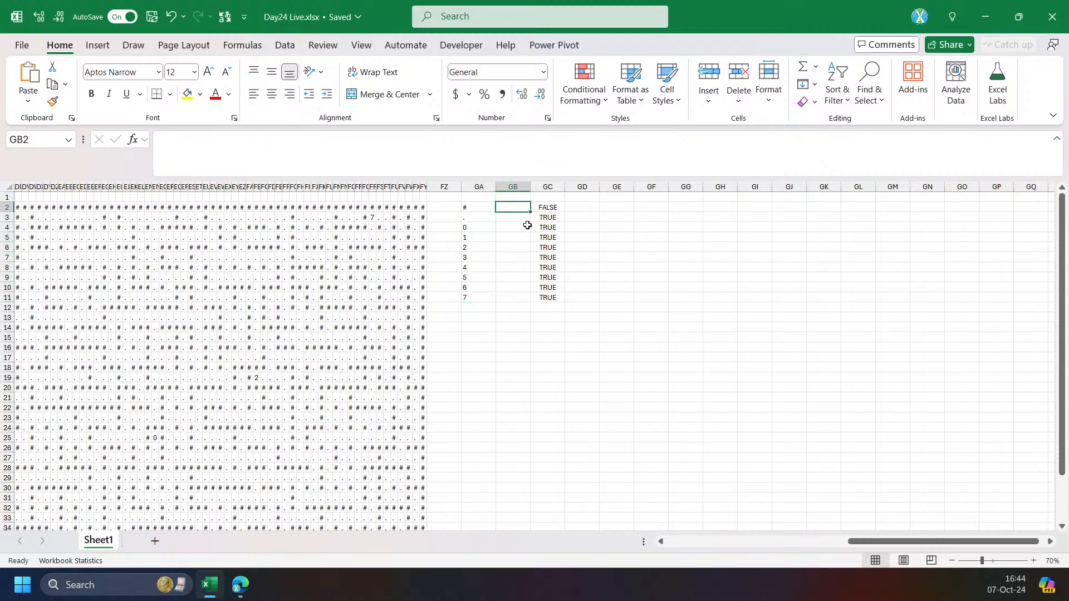
pyautogui.click(540, 207)
pyautogui.press('Delete')
# Try to list the location digits in GA13 with the spill reference =GA4#.
pyautogui.click(484, 321)
pyautogui.write('=')
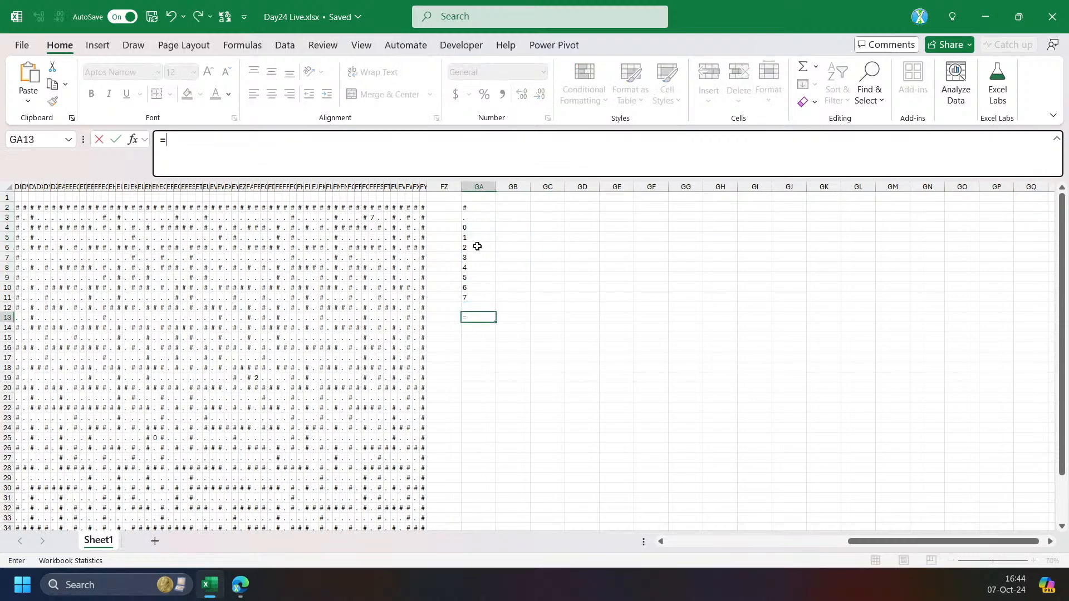
pyautogui.click(477, 227)
pyautogui.write('#')
pyautogui.press('Return')
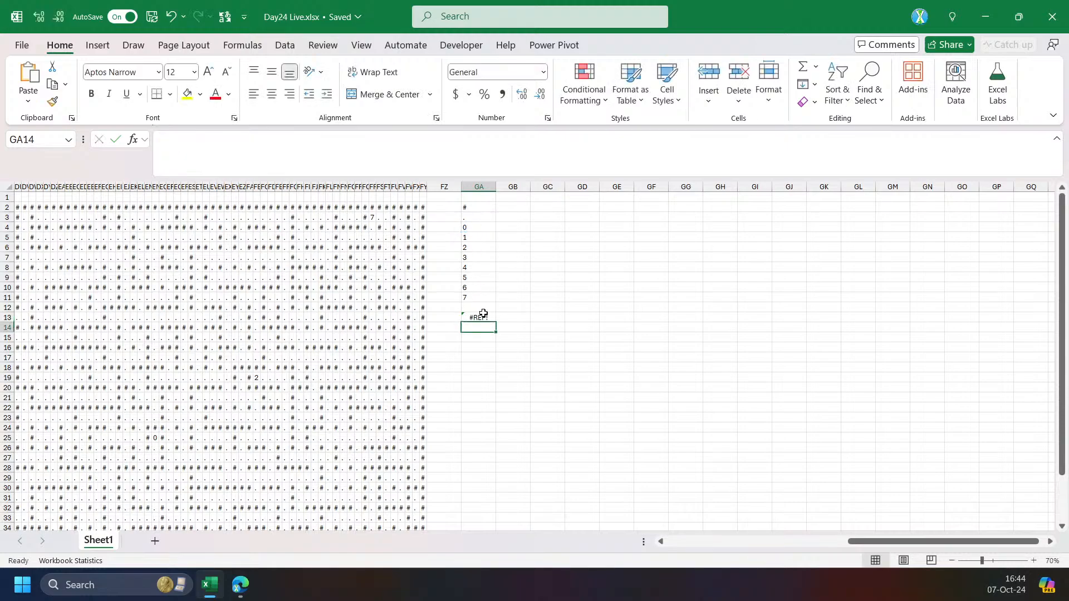
# Replace the GA13 formula with =GA4:GA11 to list only the numbered locations.
pyautogui.click(483, 315)
pyautogui.press('F2')
pyautogui.press('BackSpace')
pyautogui.press('BackSpace')
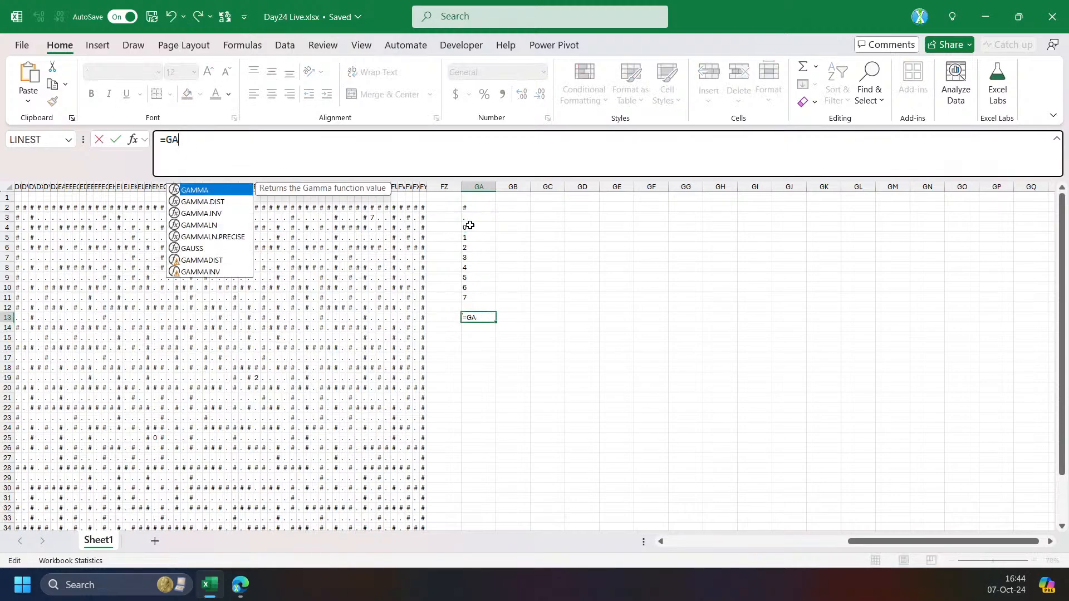
pyautogui.moveTo(469, 225); pyautogui.dragTo(473, 298)
pyautogui.click(481, 315)
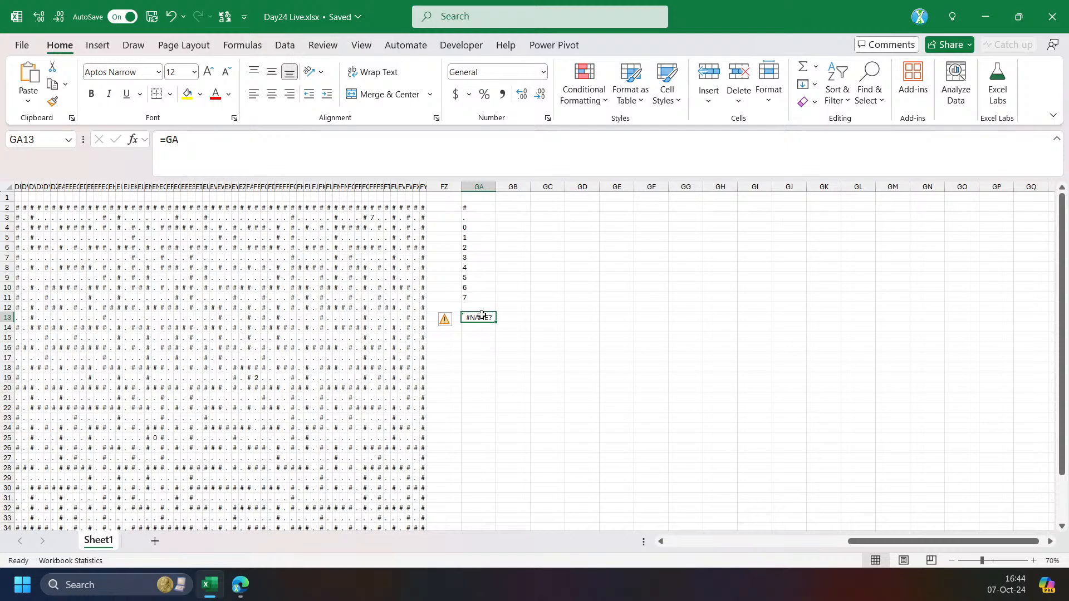
pyautogui.write('==')
pyautogui.moveTo(478, 228); pyautogui.dragTo(478, 298)
pyautogui.press('Return')
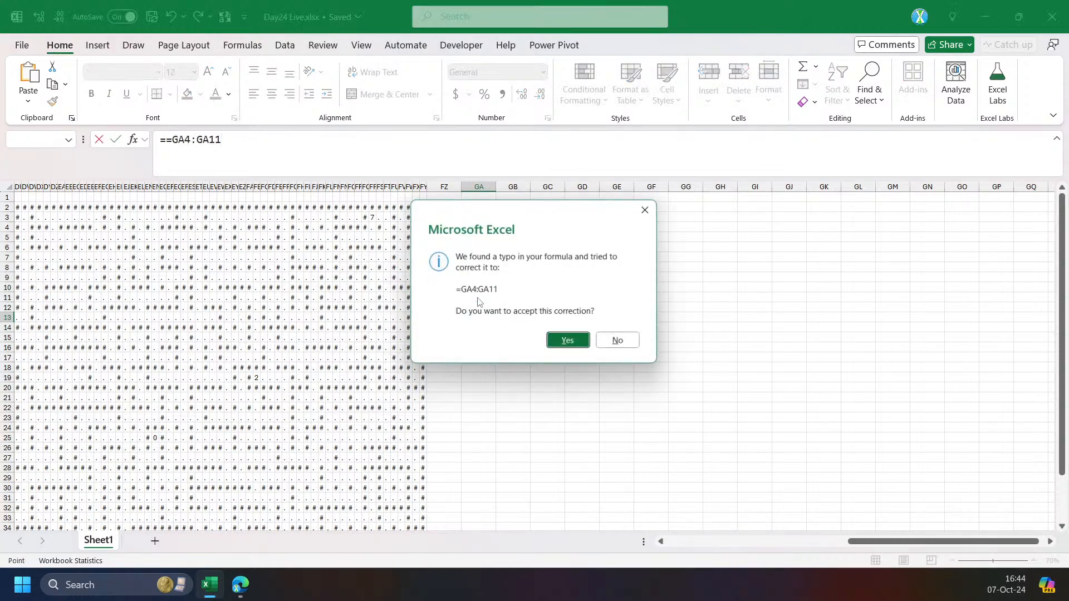
pyautogui.press('Return')
pyautogui.click(523, 234)
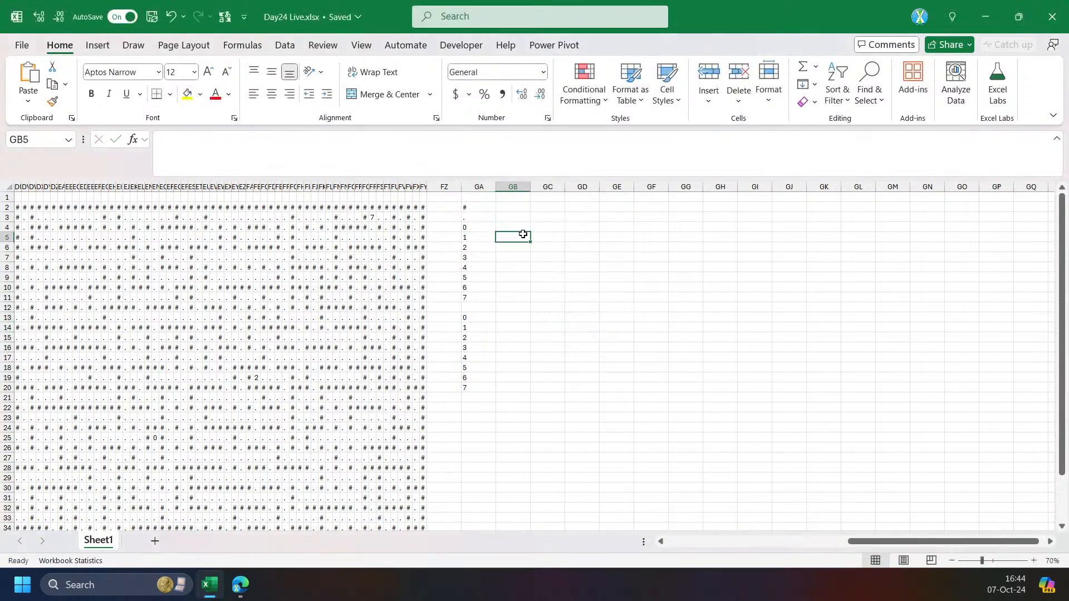
pyautogui.click(514, 317)
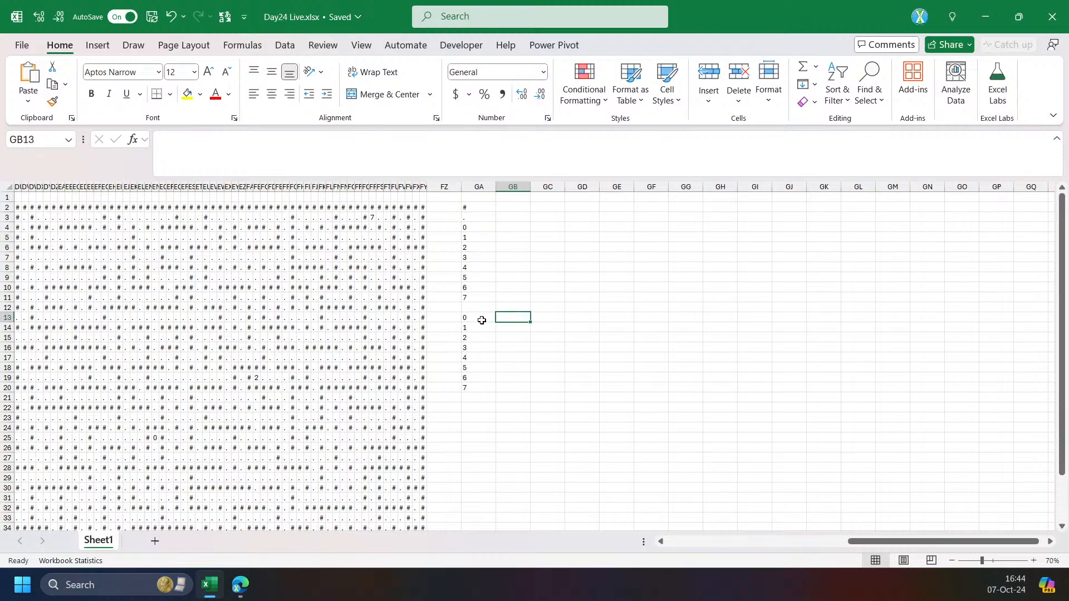
pyautogui.click(476, 210)
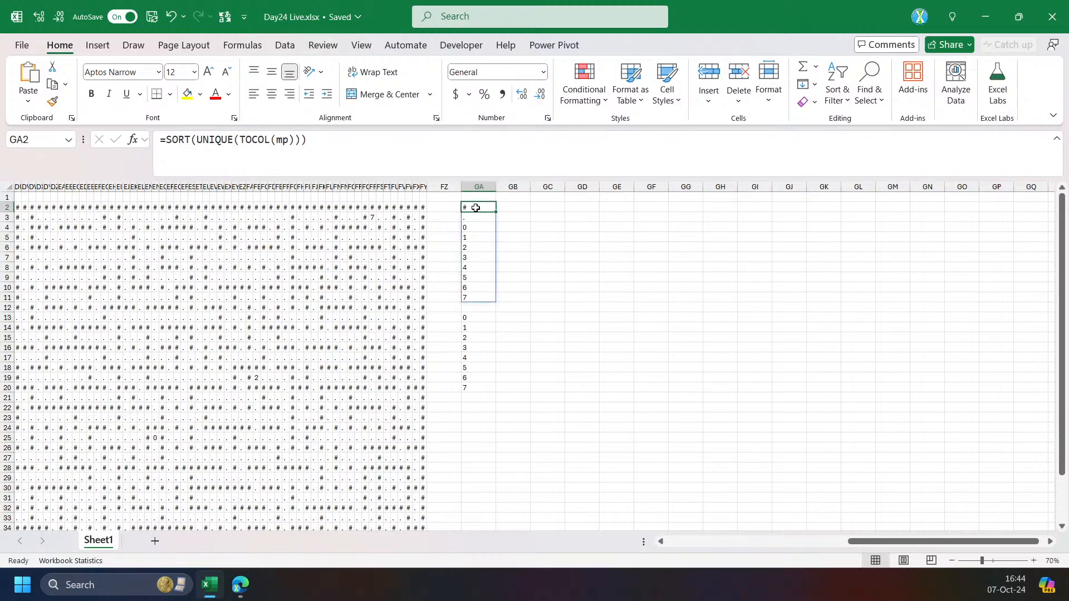
pyautogui.click(552, 208)
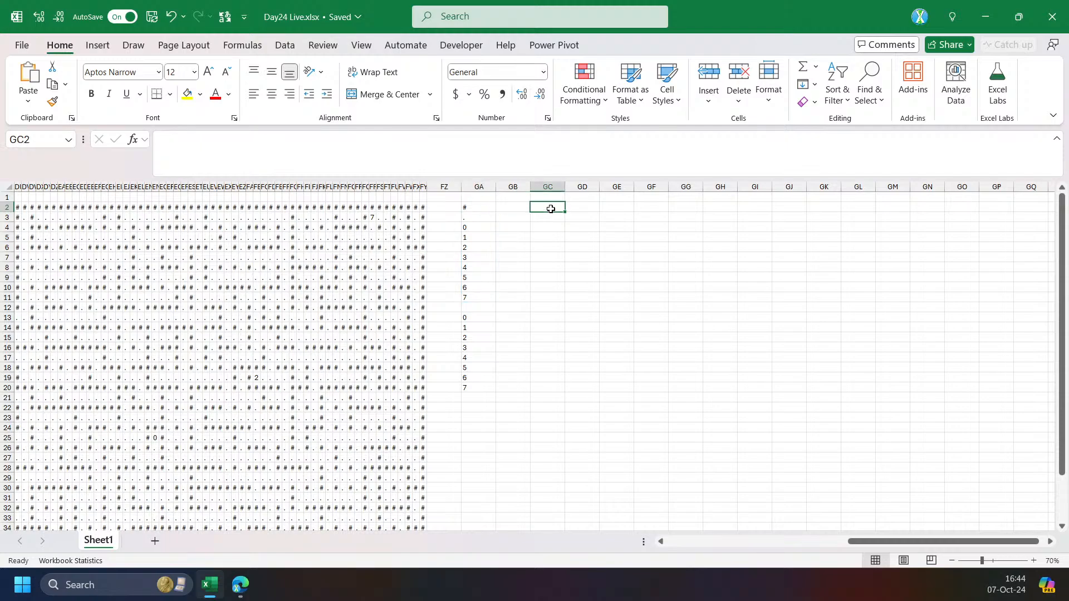
pyautogui.click(509, 319)
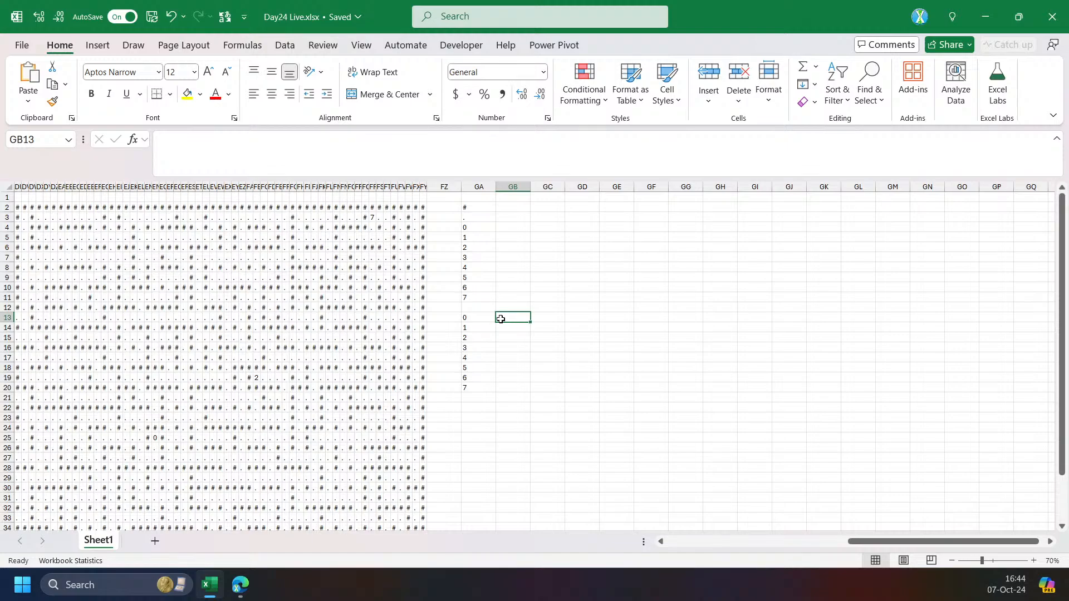
# Start an IF formula in GB13 that tests whether the named range mp equals the first location digit in GA13.
pyautogui.write('=')
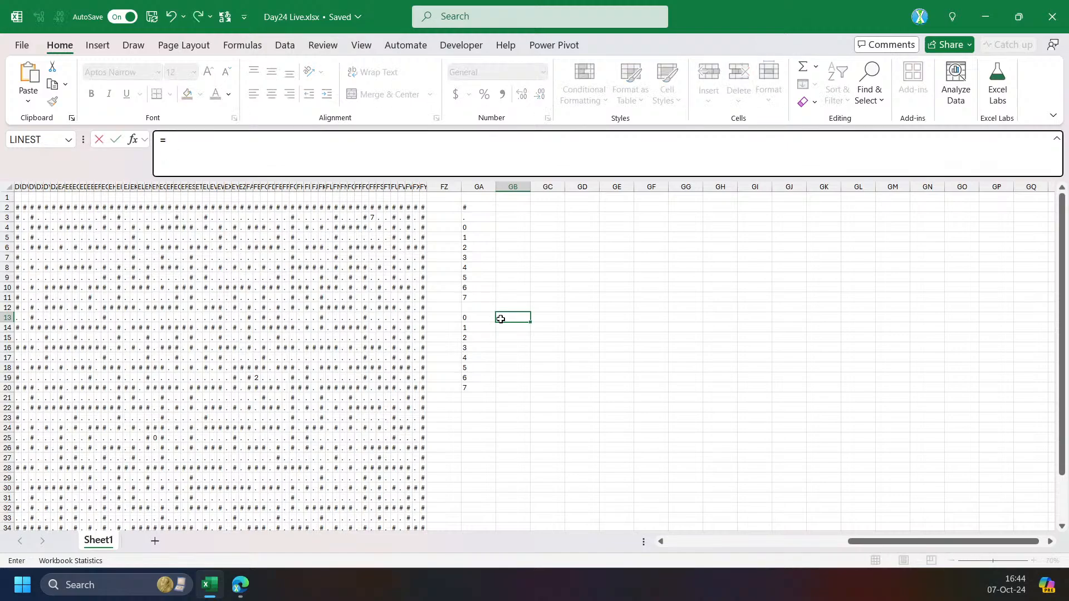
pyautogui.write('IF(mp')
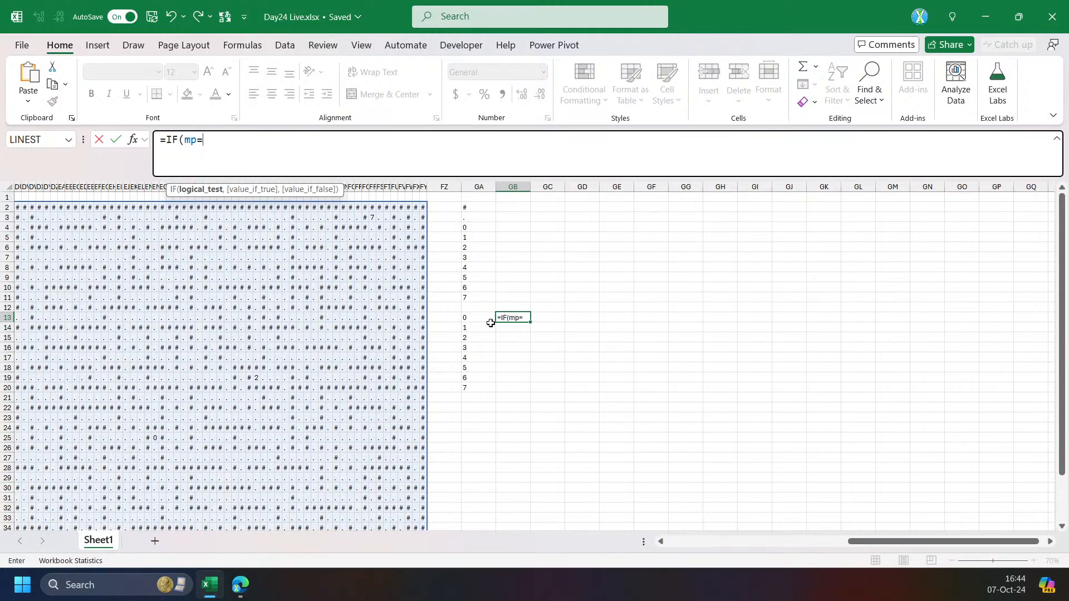
pyautogui.write('=')
pyautogui.click(480, 318)
pyautogui.write(',')
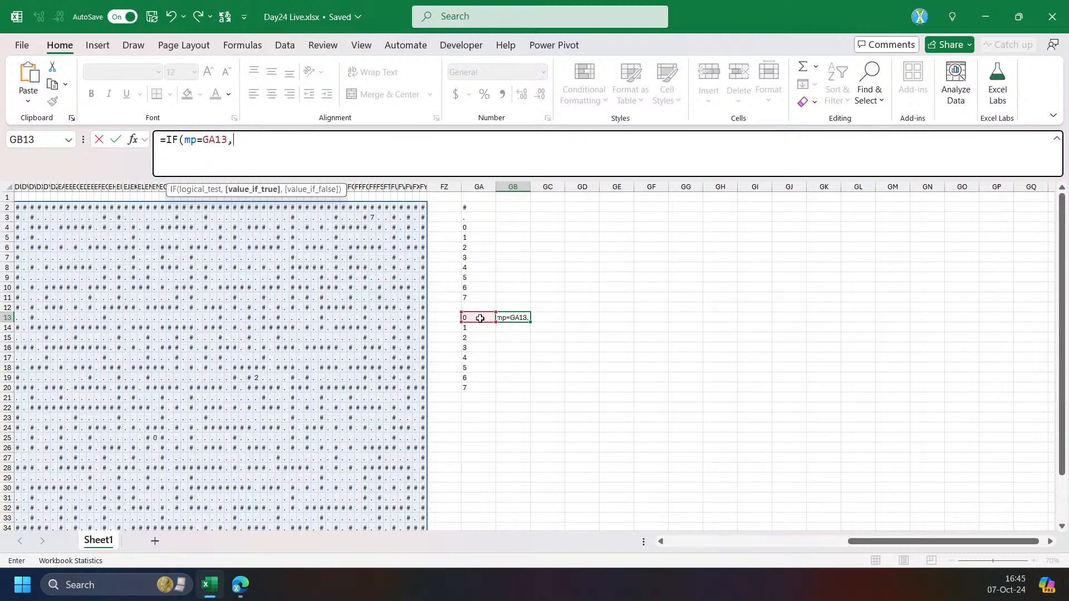
pyautogui.write('rows')
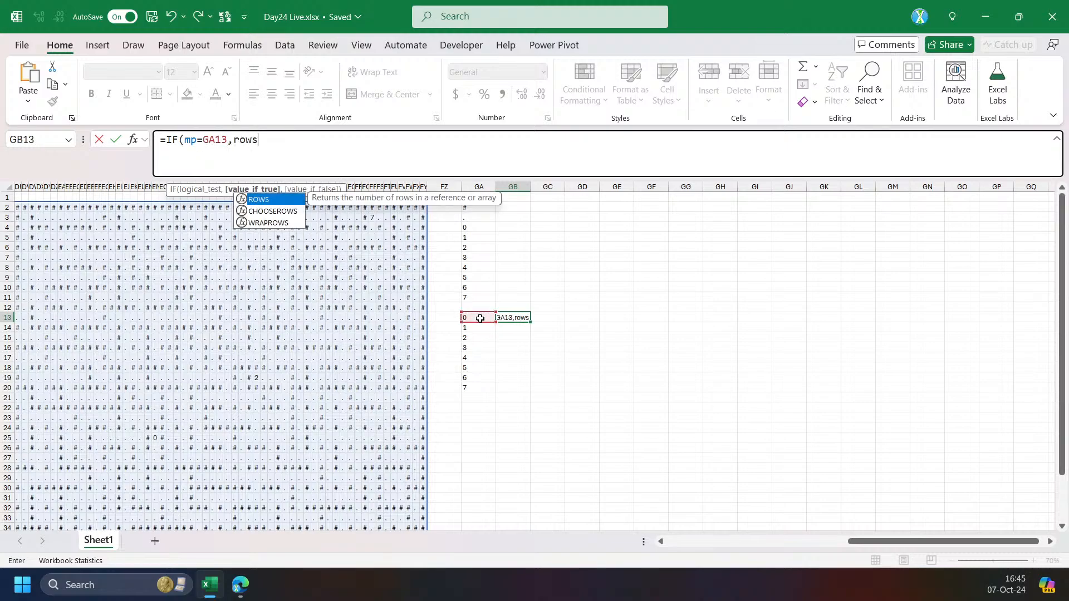
pyautogui.press('BackSpace')
pyautogui.press('BackSpace')
pyautogui.press('BackSpace')
pyautogui.press('BackSpace')
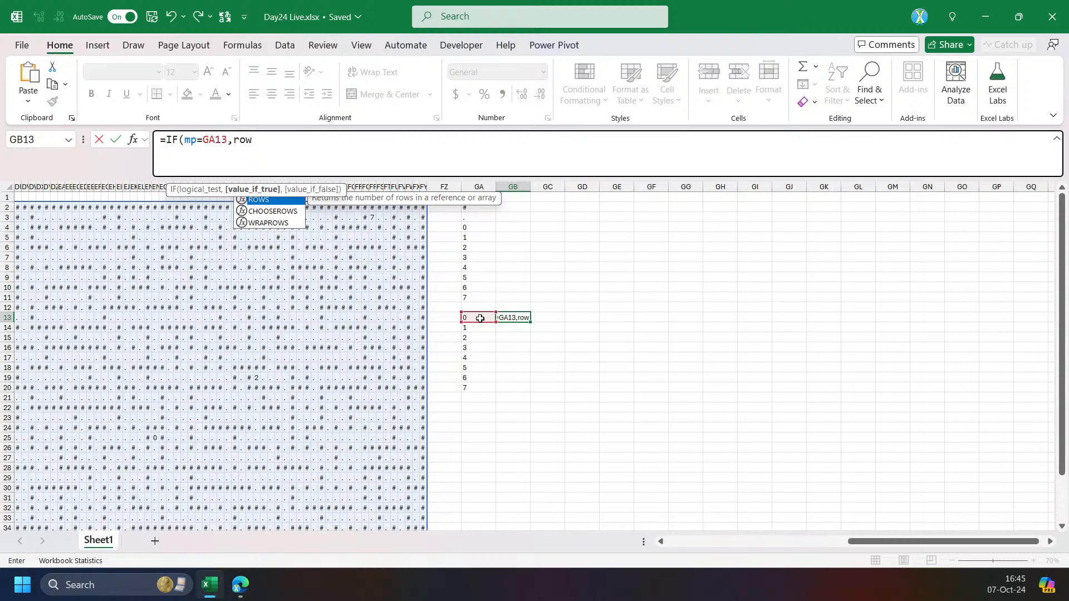
# Add the row component SEQUENCE(ROWS(mp))*1000 as the formula's result for matching cells.
pyautogui.write('seq')
pyautogui.press('Tab')
pyautogui.write('r')
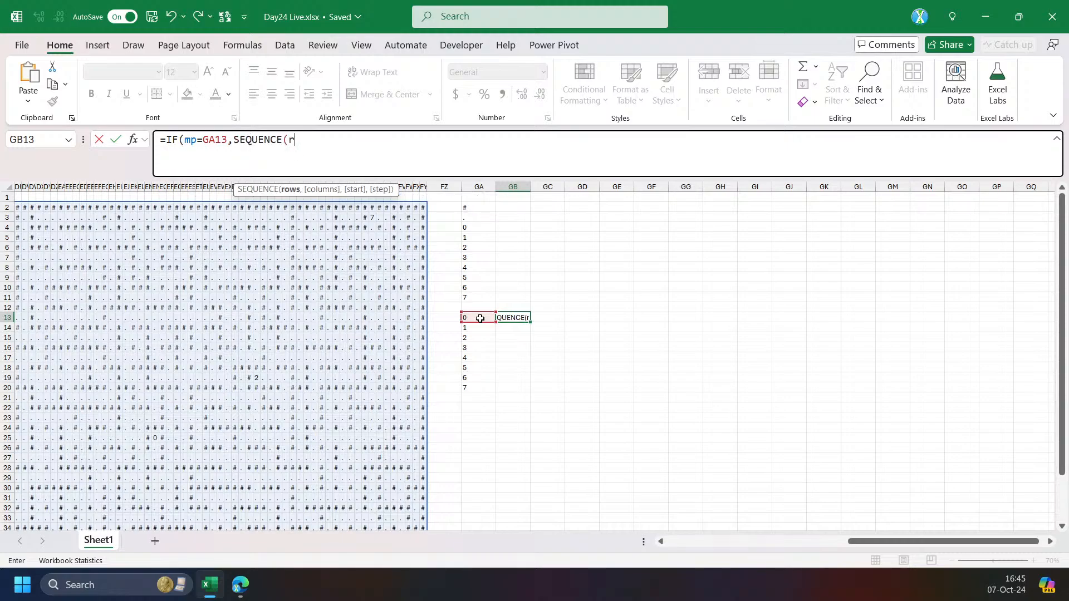
pyautogui.write('ows(mp))*10')
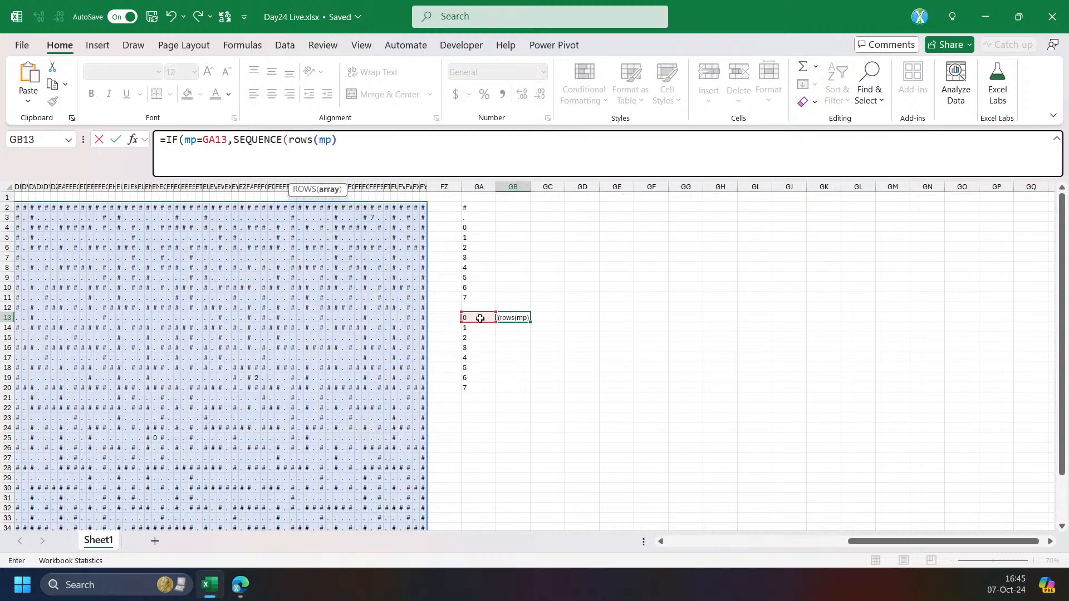
pyautogui.write('00')
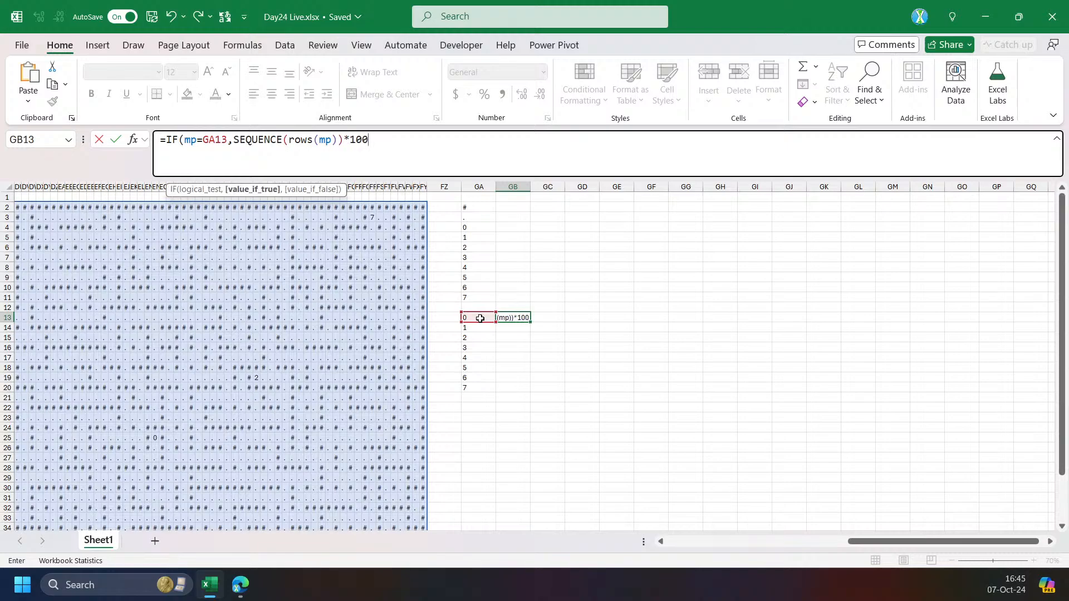
# Add the column component SEQUENCE(,COLUMNS(mp)) to the row component and close the formula's parentheses.
pyautogui.write('+seq')
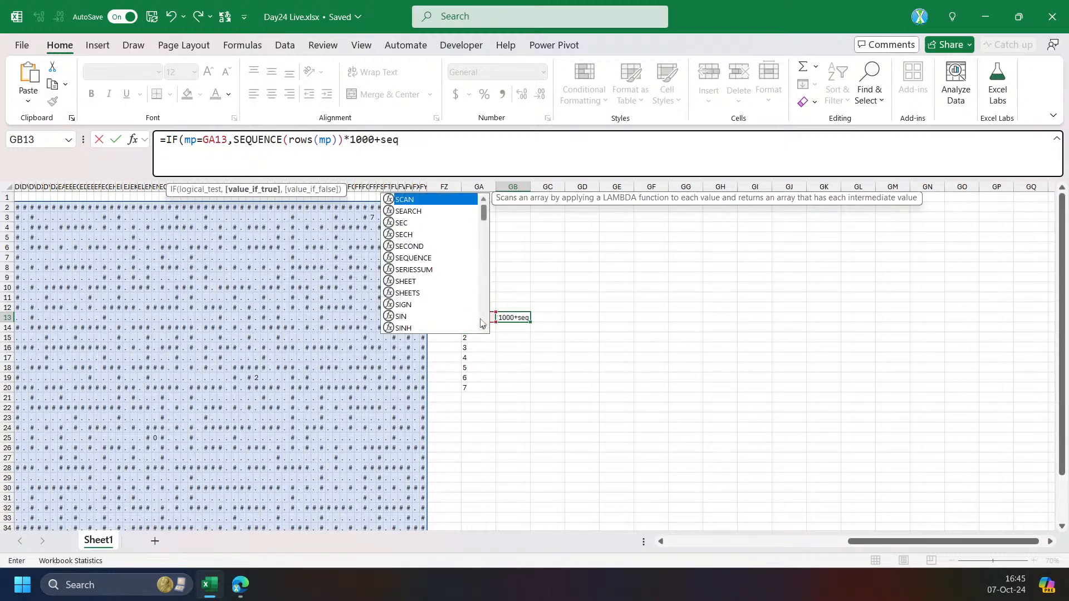
pyautogui.press('Tab')
pyautogui.write(',colnum')
pyautogui.press('BackSpace')
pyautogui.press('BackSpace')
pyautogui.press('BackSpace')
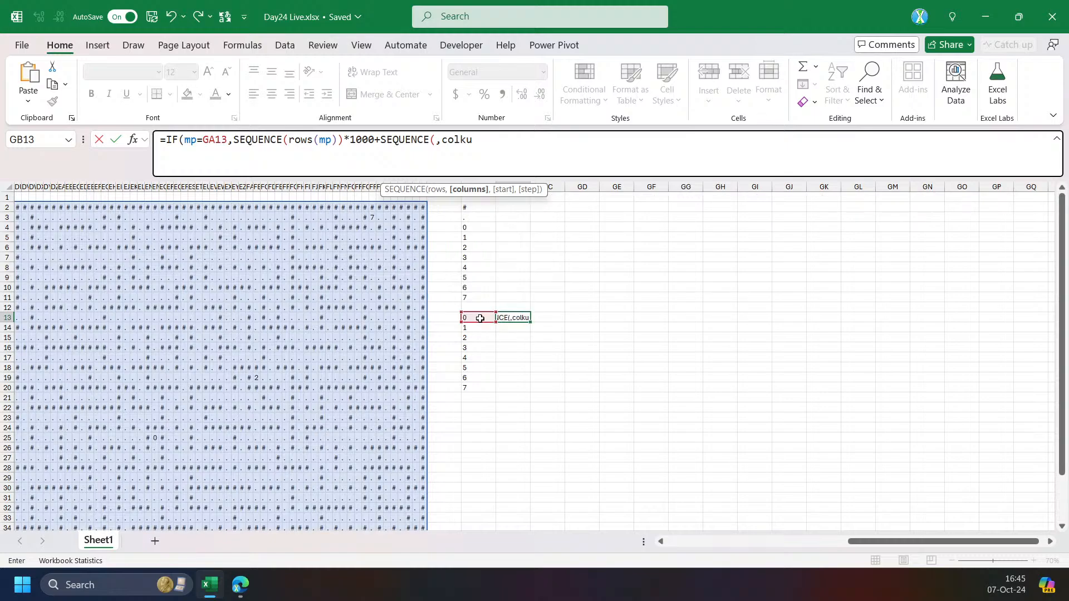
pyautogui.write('umns')
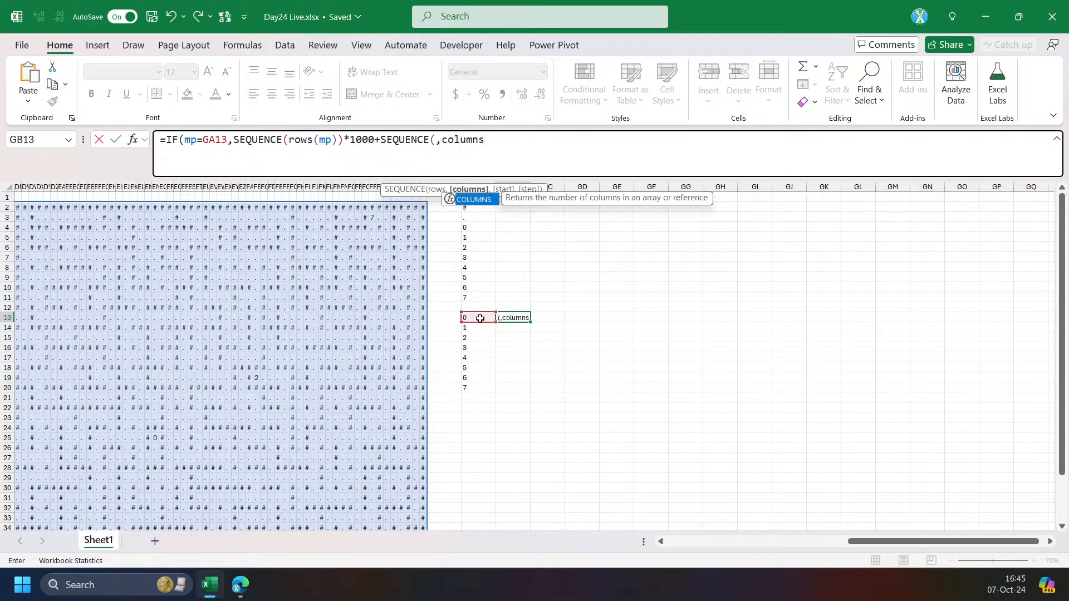
pyautogui.press('Tab')
pyautogui.write('mp)))')
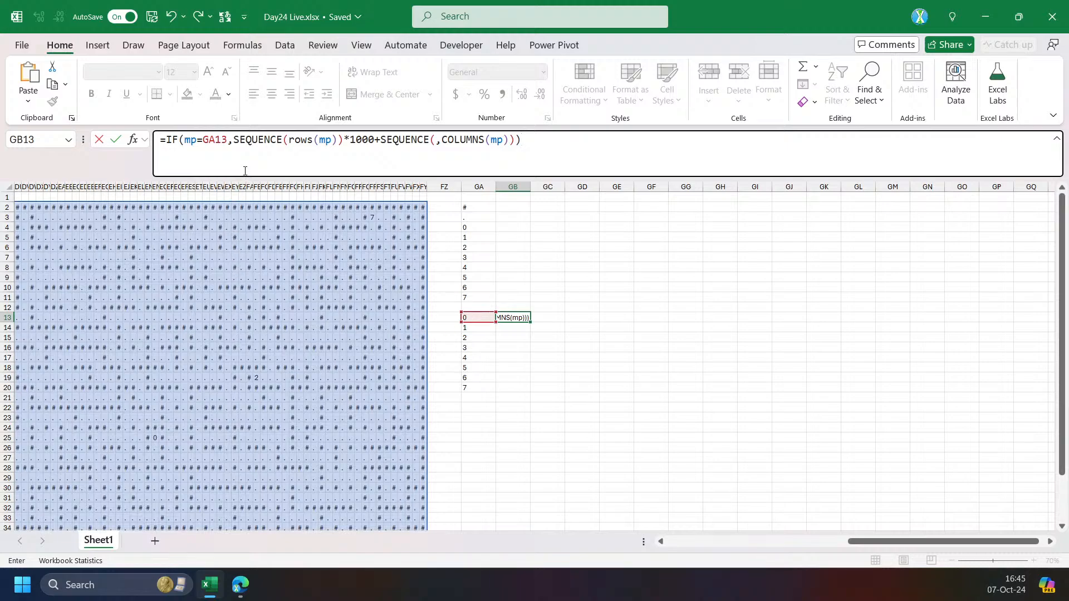
# Rework the IF formula in GB13 into =MAX((mp=GA13)*(SEQUENCE(ROWS(mp))*1000+SEQUENCE(,COLUMNS(mp)))) and enter it.
pyautogui.click(170, 142)
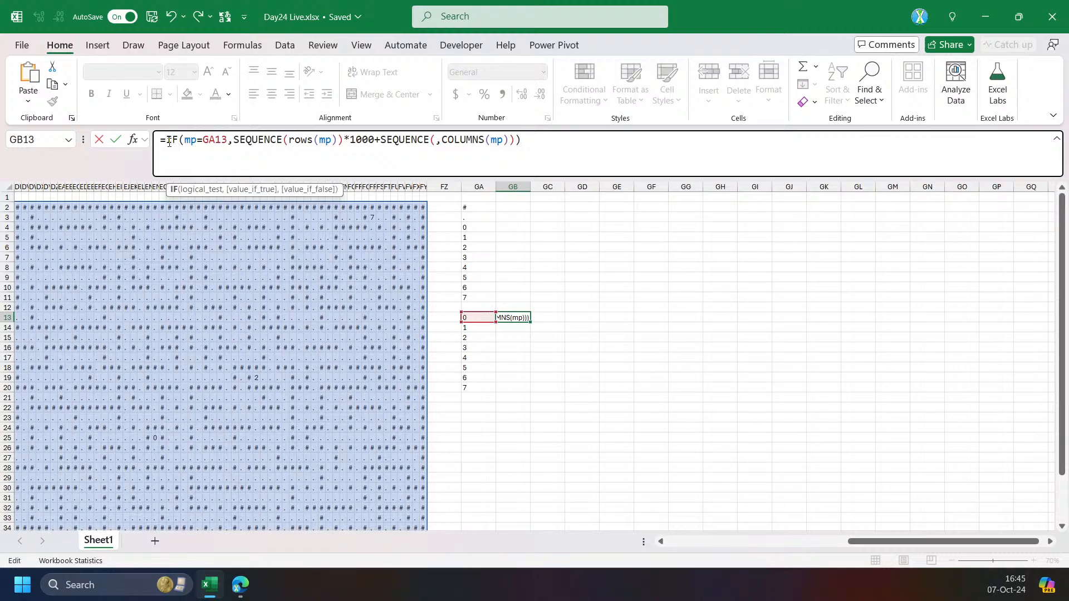
pyautogui.click(229, 141)
pyautogui.write(')')
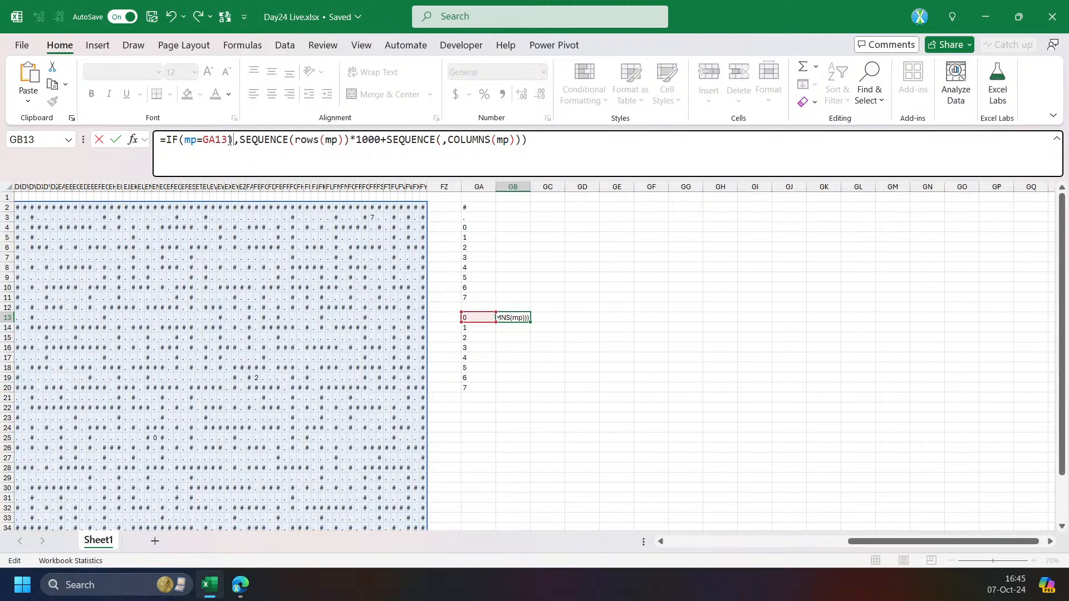
pyautogui.write('*(')
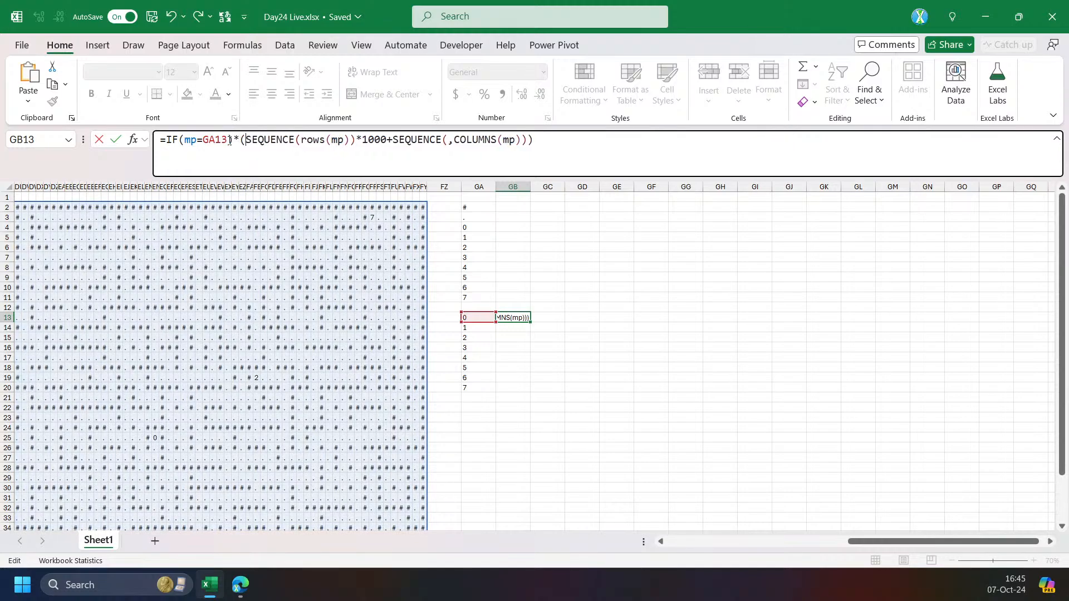
pyautogui.doubleClick(172, 139)
pyautogui.write('ma')
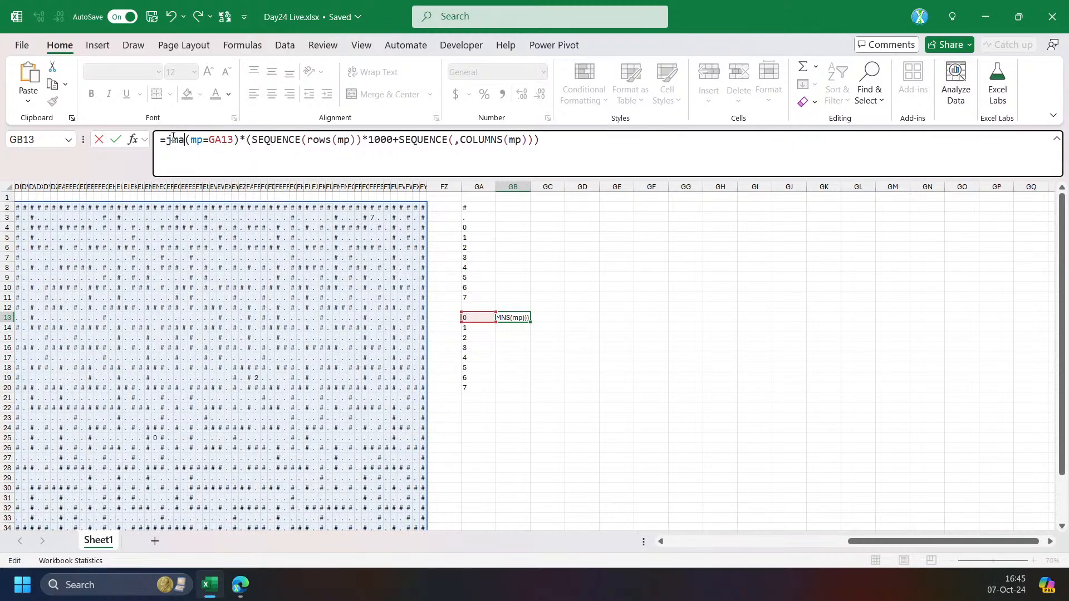
pyautogui.write('x(')
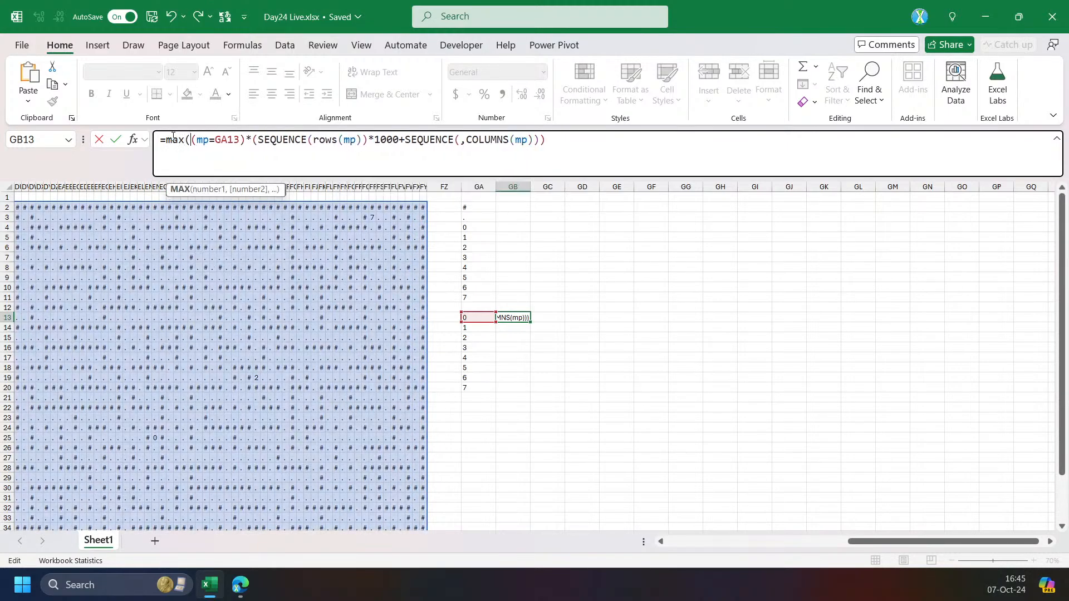
pyautogui.press('Return')
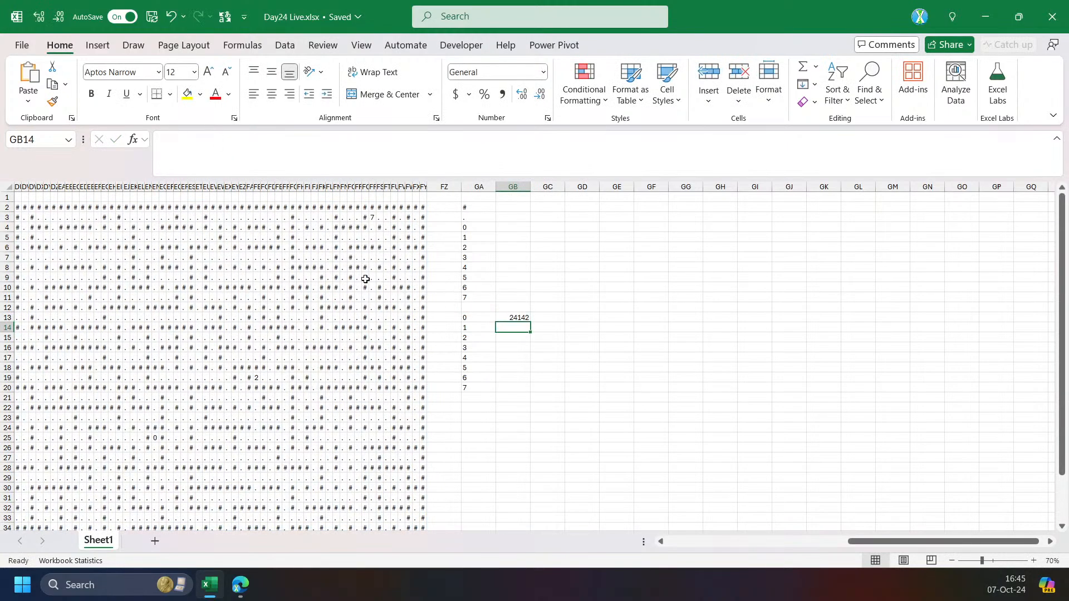
# Wrap the MAX formula in GB13 in MAP over the digit list GA13#, with a LAMBDA around the calculation.
pyautogui.click(512, 317)
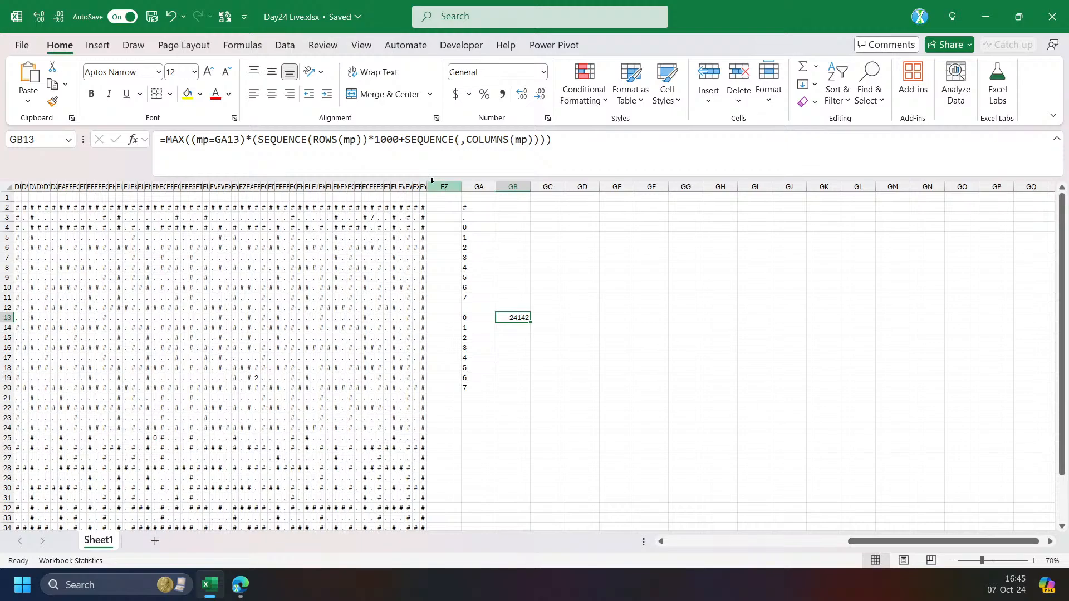
pyautogui.press('F2')
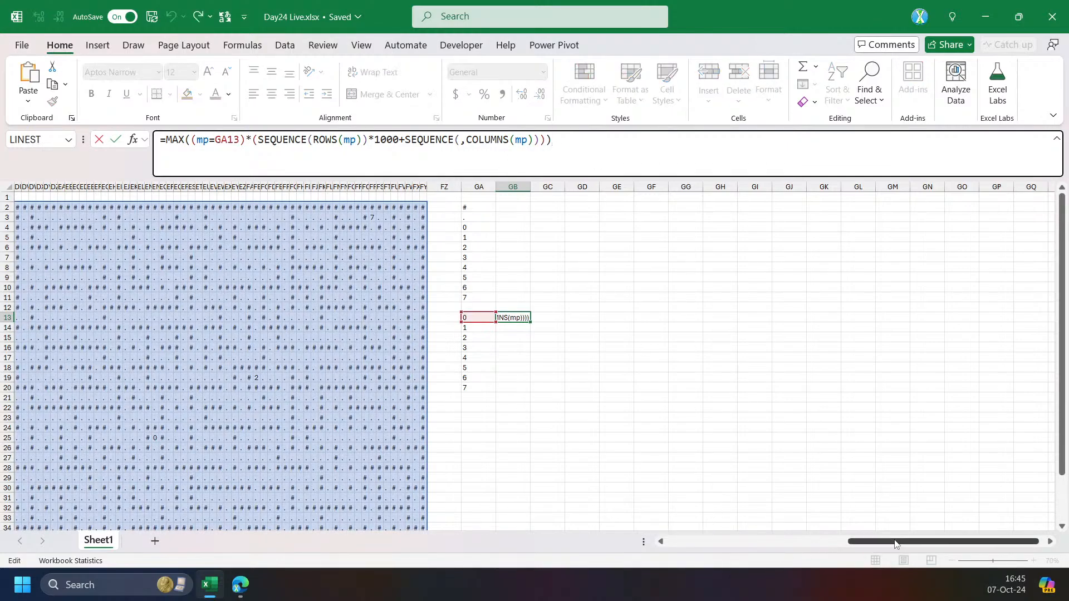
pyautogui.moveTo(898, 545); pyautogui.dragTo(843, 538)
pyautogui.scroll(-1, 368, 459)
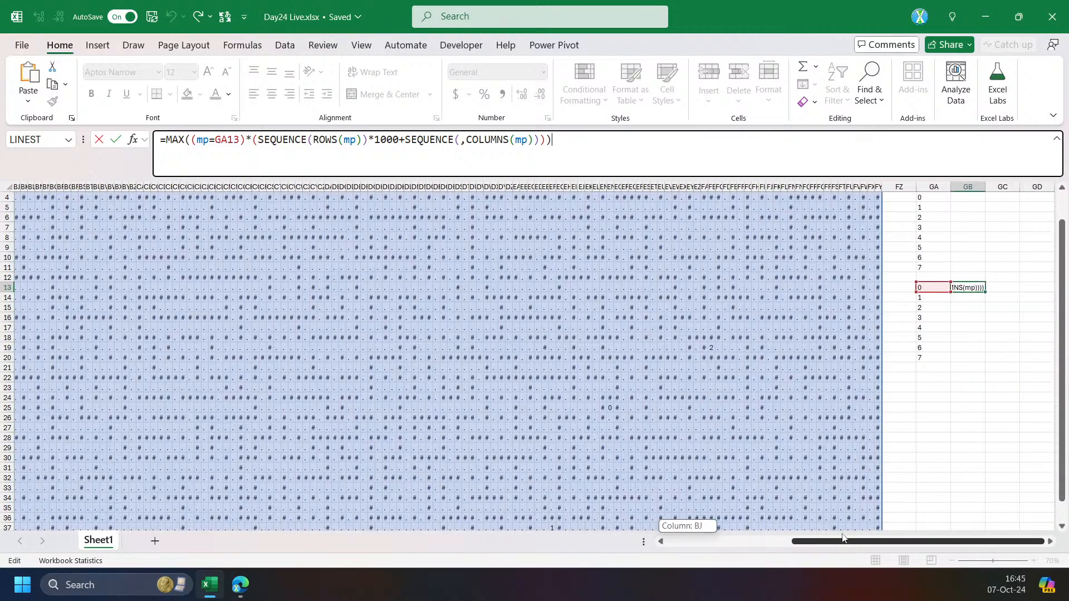
pyautogui.hotkey('ctrl', 'Return')
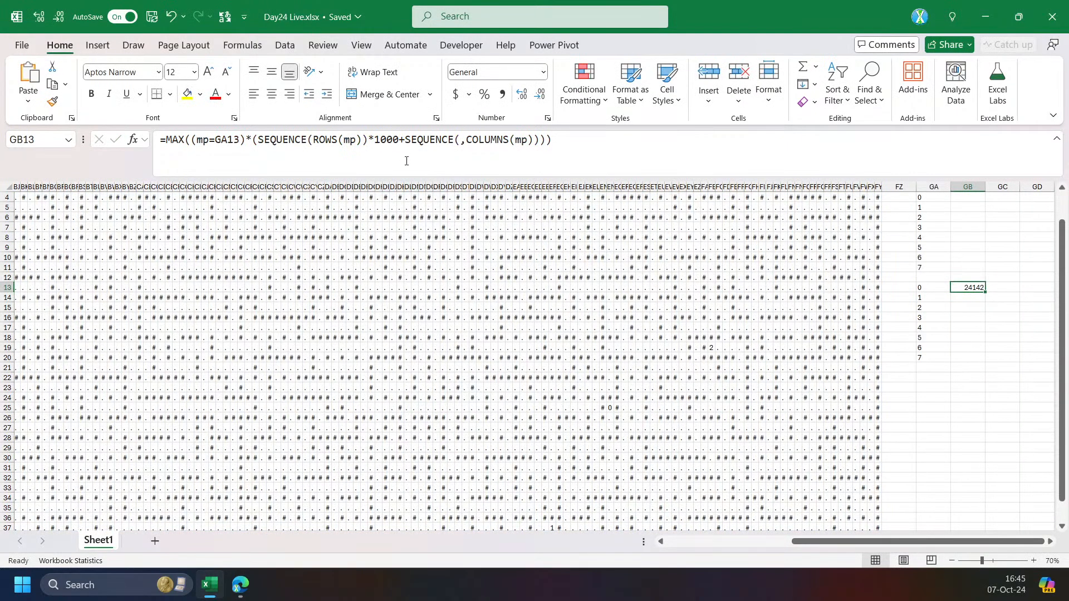
pyautogui.click(166, 139)
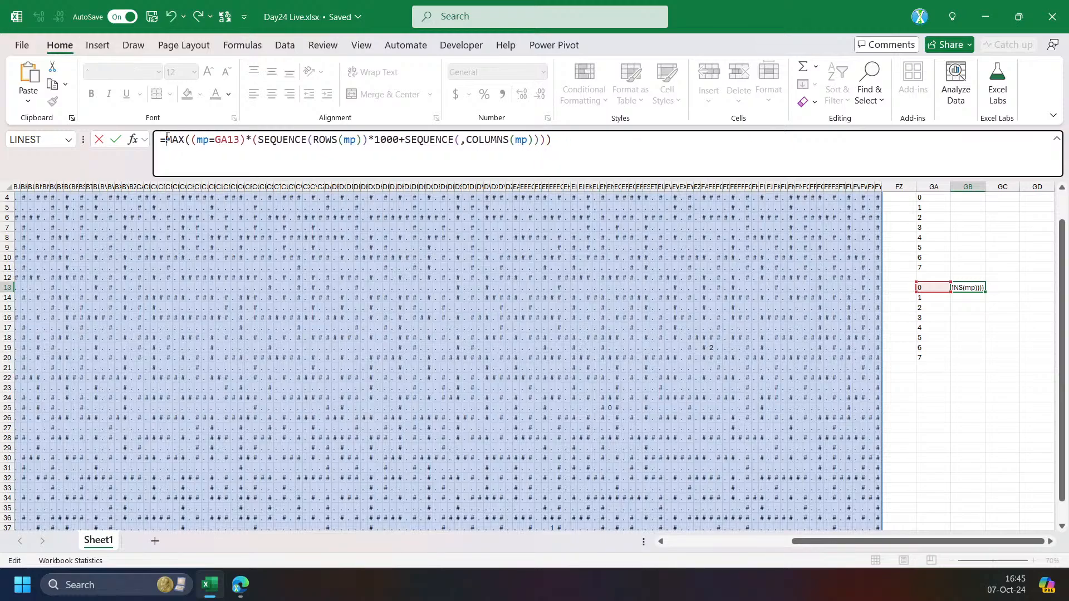
pyautogui.write('MAP')
pyautogui.press('Tab')
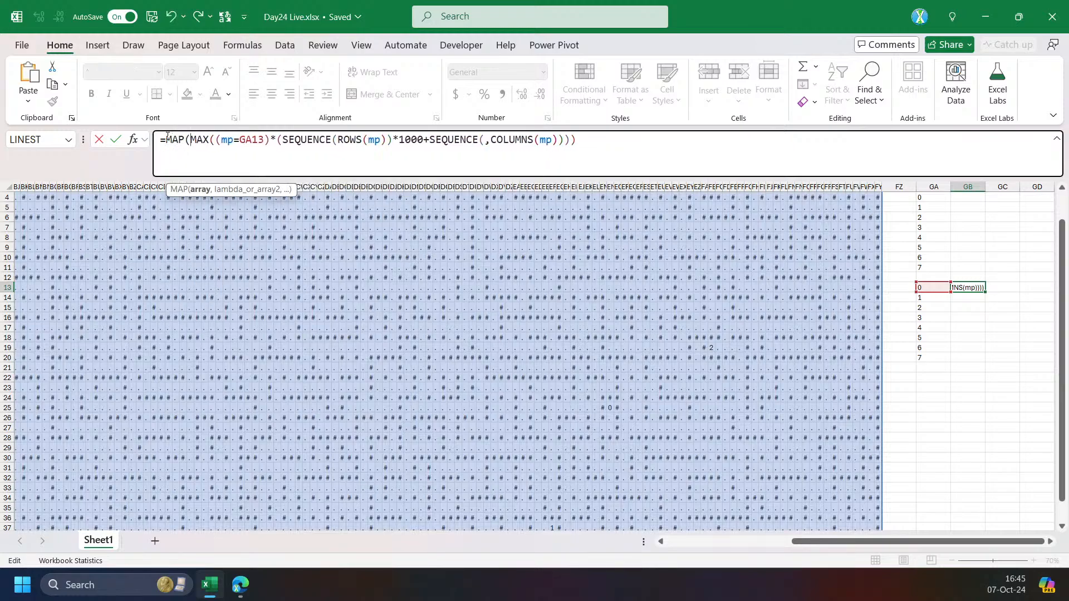
pyautogui.write('n,')
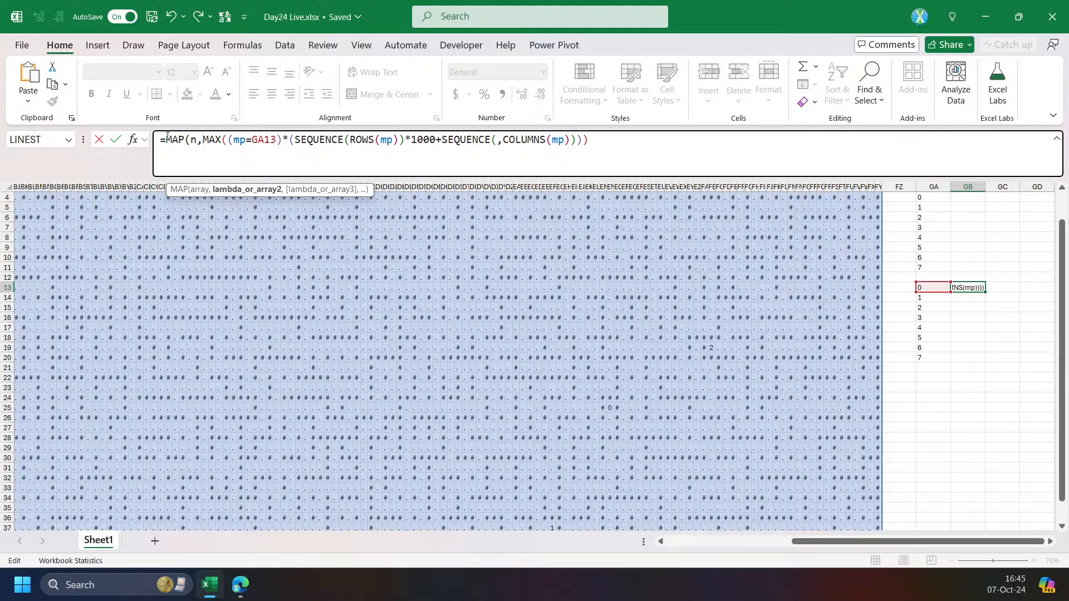
pyautogui.press('BackSpace')
pyautogui.press('BackSpace')
pyautogui.write('GA13#,lam')
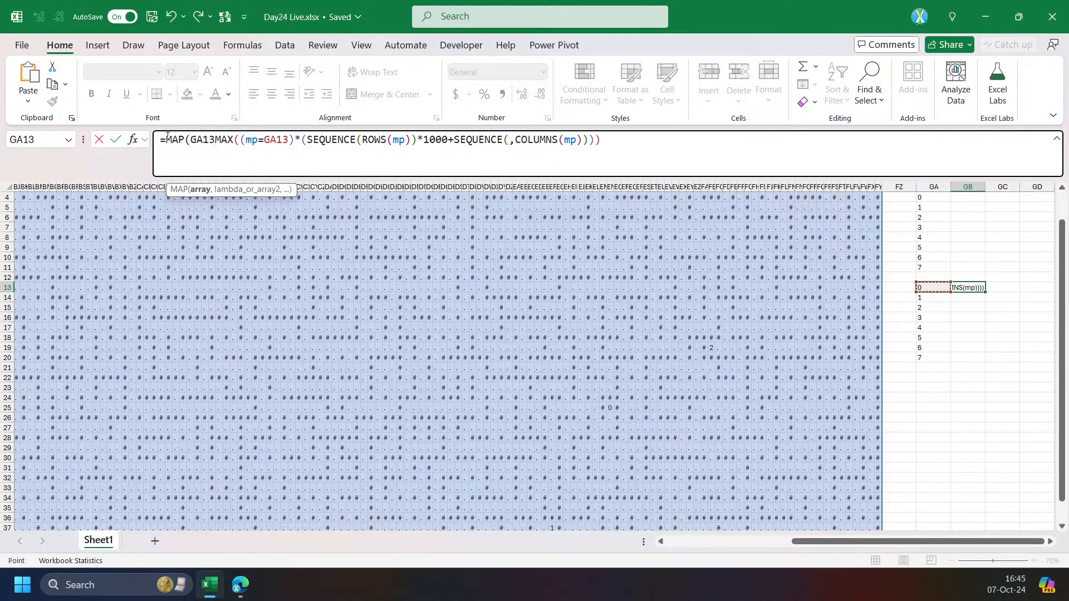
pyautogui.press('Tab')
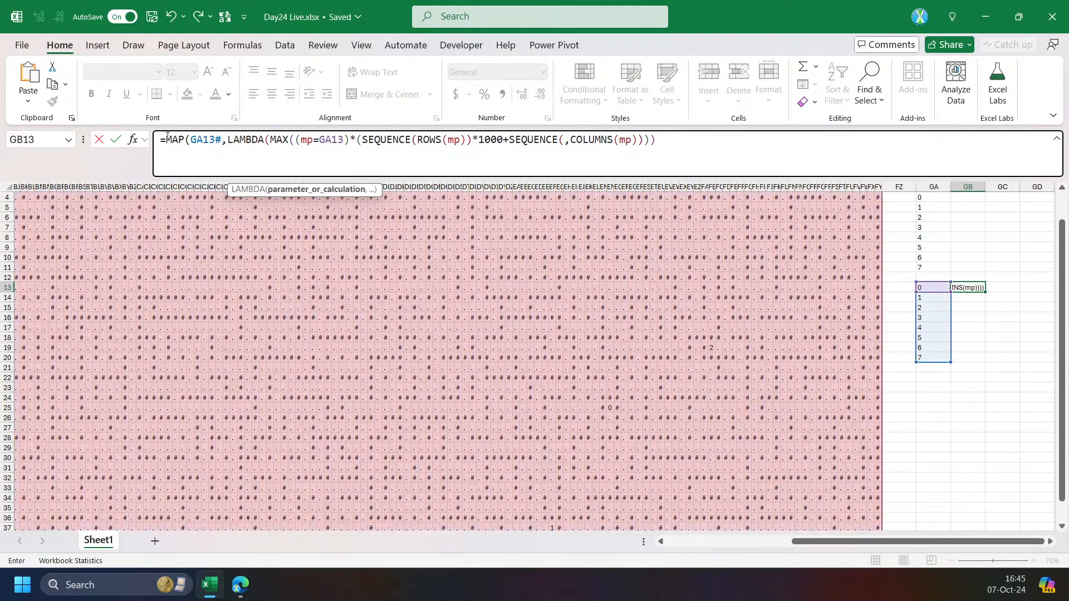
# Give the LAMBDA the parameter n, compare mp with n instead of GA13, and enter the formula.
pyautogui.write('n,')
pyautogui.doubleClick(343, 140)
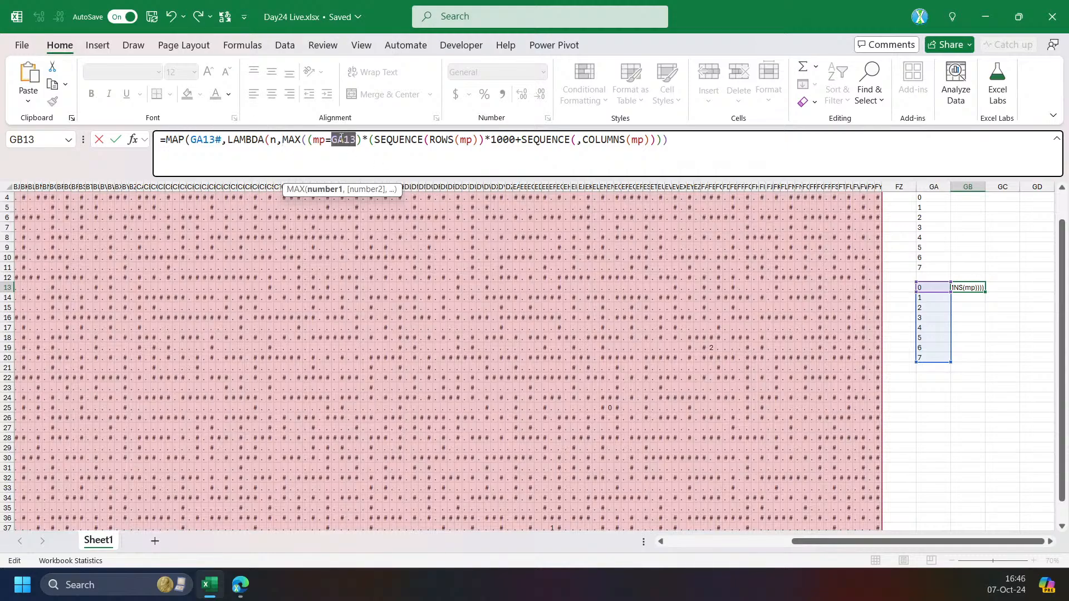
pyautogui.write('n')
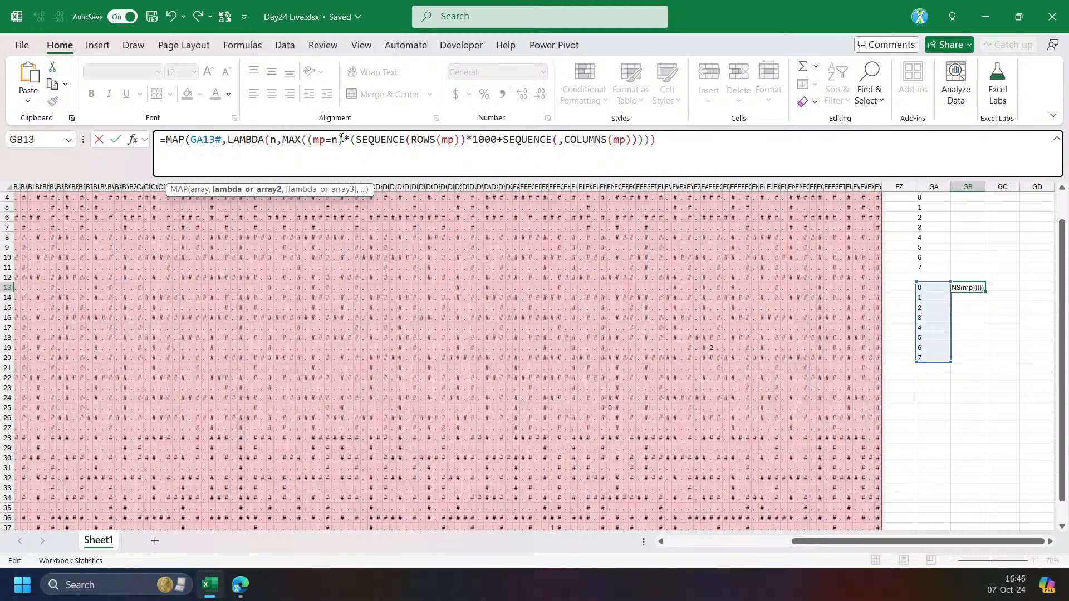
pyautogui.press('Return')
pyautogui.press('Return')
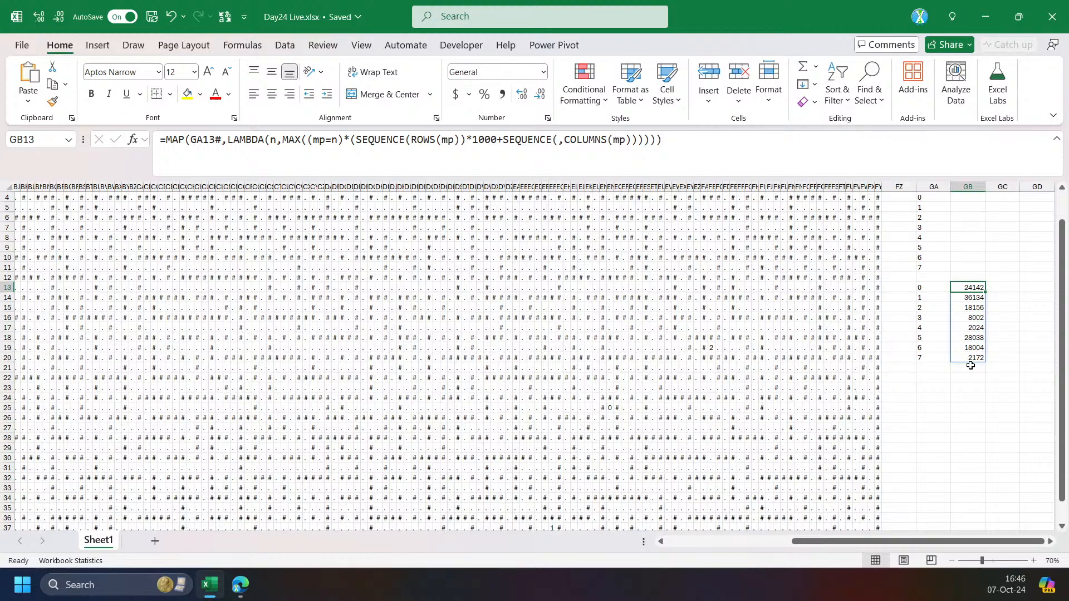
# Copy the MAX argument (mp=n)*(SEQUENCE(ROWS(mp))*1000+SEQUENCE(,COLUMNS(mp))) from the formula in GB13, leaving that formula unchanged.
pyautogui.click(1050, 541)
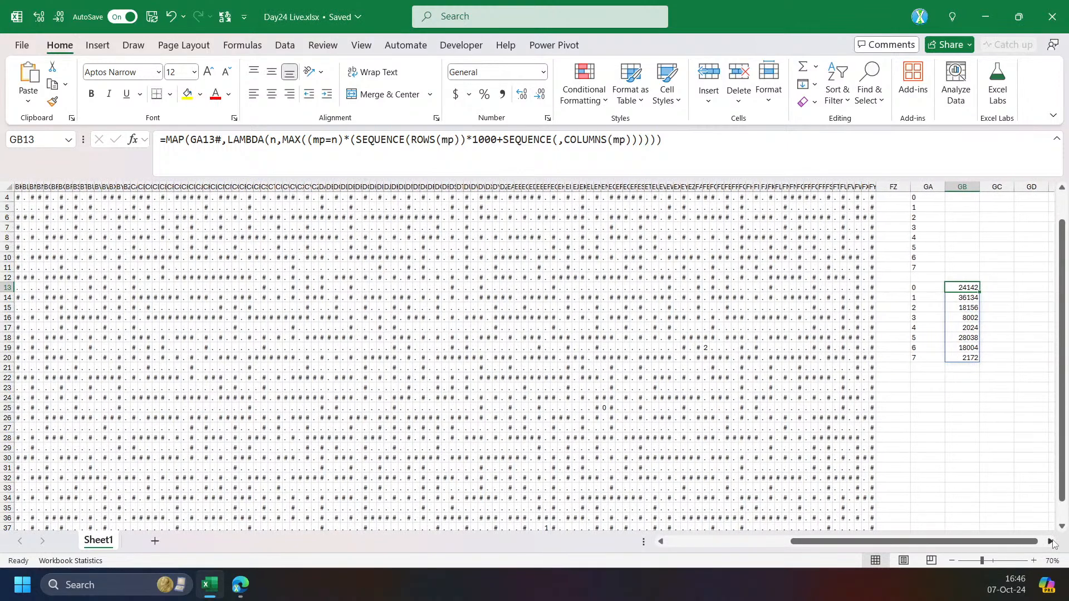
pyautogui.click(1050, 541)
pyautogui.click(453, 139)
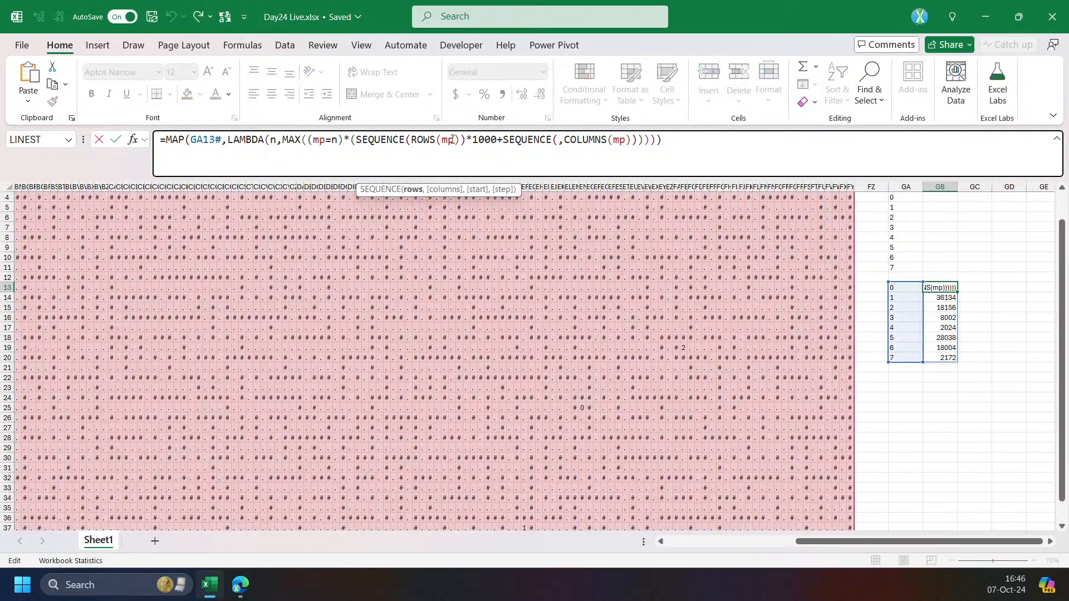
pyautogui.doubleClick(446, 140)
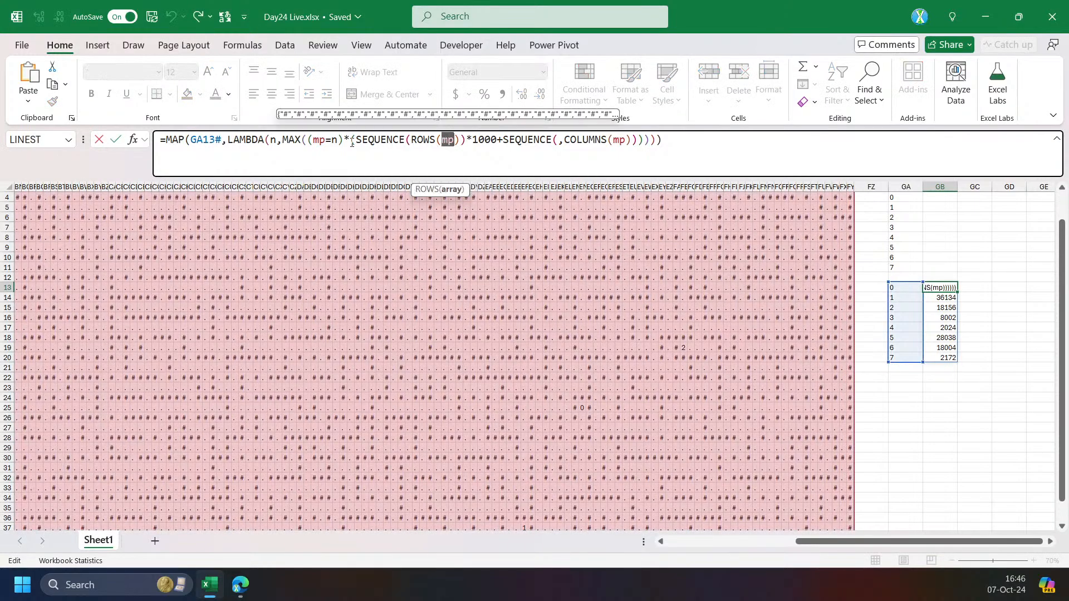
pyautogui.click(497, 139)
pyautogui.click(467, 140)
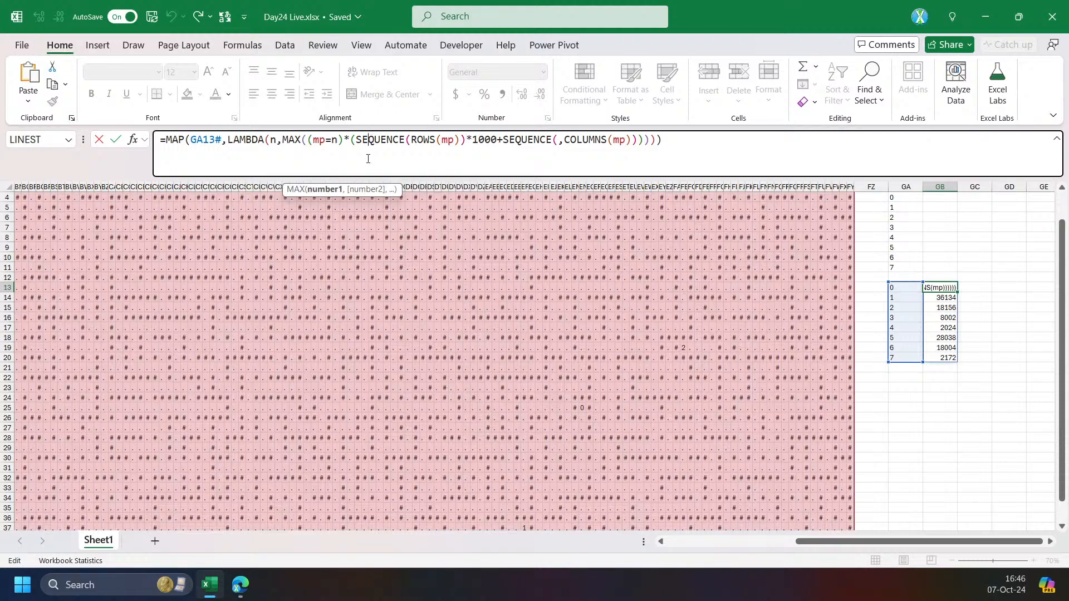
pyautogui.click(307, 189)
pyautogui.hotkey('ctrl', 'c')
pyautogui.click(910, 389)
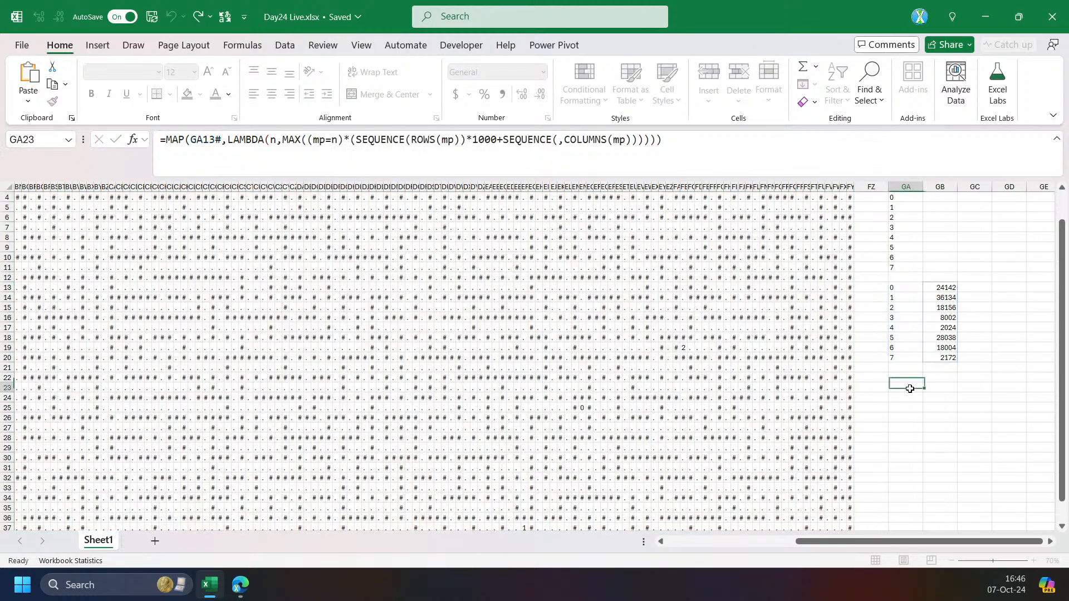
# Paste the copied expression into GD2, remove its (mp=n)* factor, and enter it as =(SEQUENCE(ROWS(mp))*1000+SEQUENCE(,COLUMNS(mp))).
pyautogui.click(1033, 197)
pyautogui.scroll(1, 1031, 198)
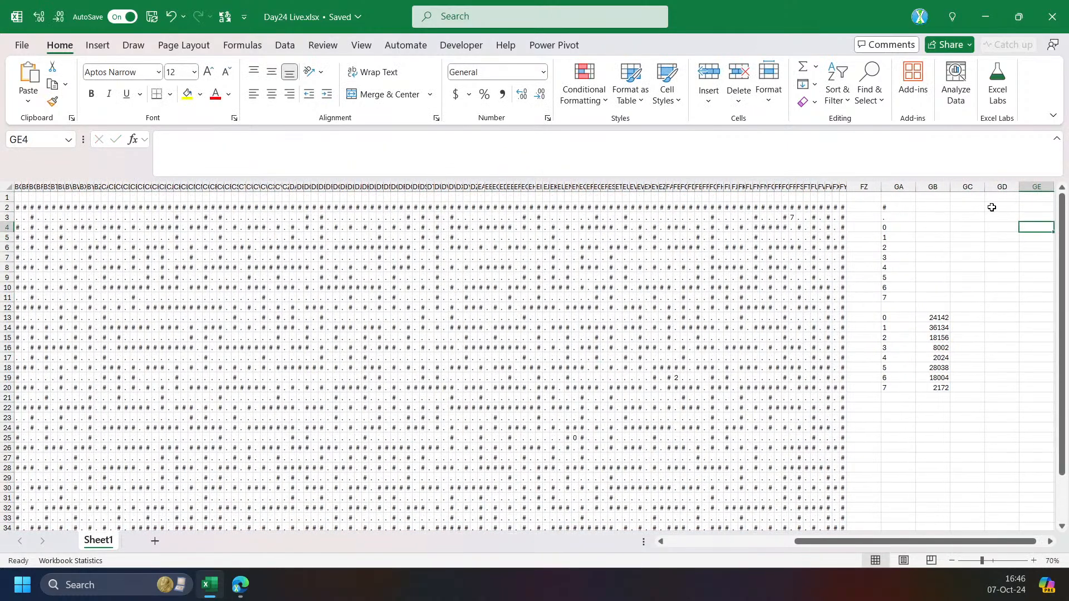
pyautogui.click(992, 207)
pyautogui.click(460, 139)
pyautogui.hotkey('ctrl', 'v')
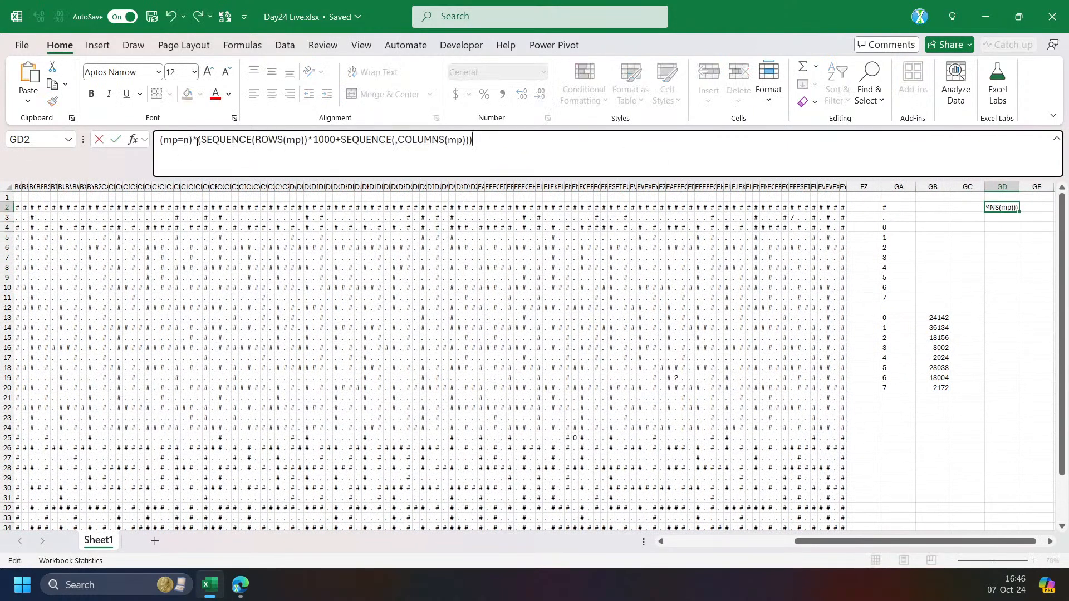
pyautogui.moveTo(197, 141); pyautogui.dragTo(133, 140)
pyautogui.press('BackSpace')
pyautogui.press('Return')
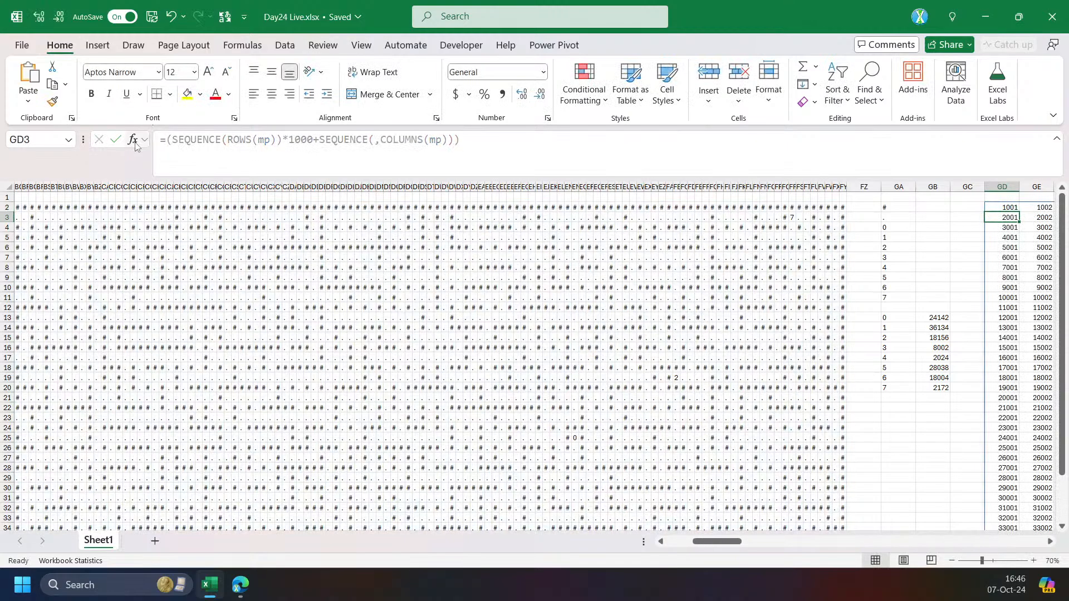
# Examine the coded grid spilled from GD2 across its columns and rows, comparing its codes with the position list beside the digits.
pyautogui.press('Up')
pyautogui.hotkey('ctrl', 'Right')
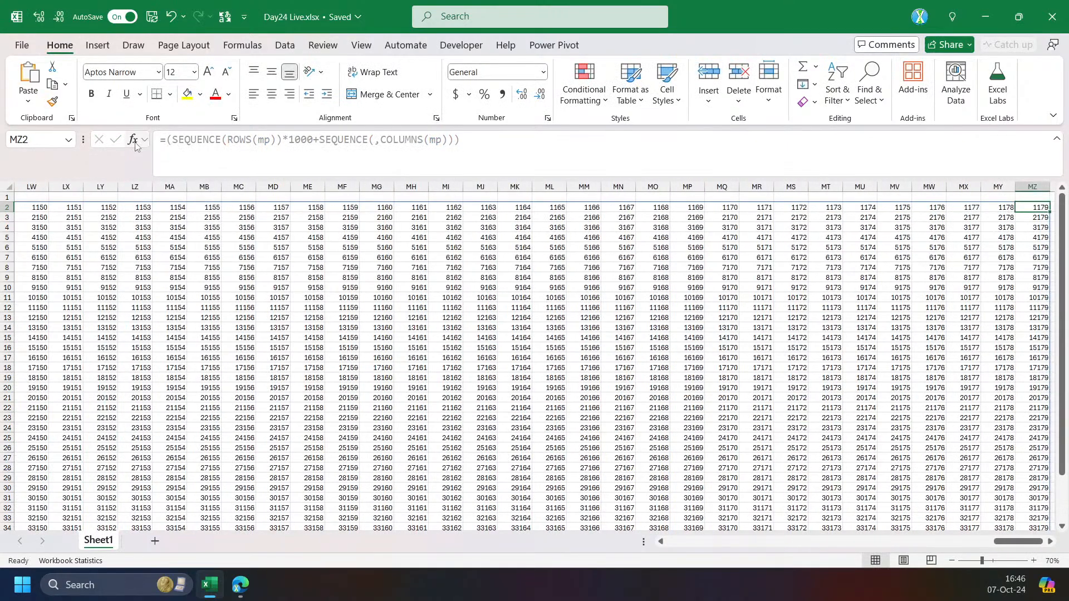
pyautogui.hotkey('ctrl', 'Left')
pyautogui.hotkey('ctrl', 'Left')
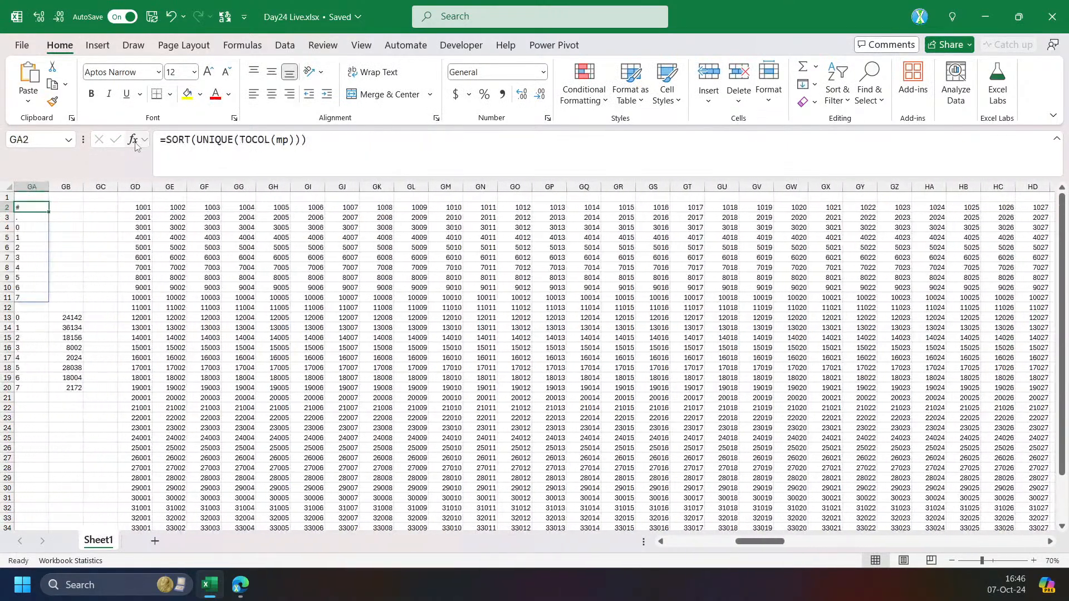
pyautogui.click(78, 389)
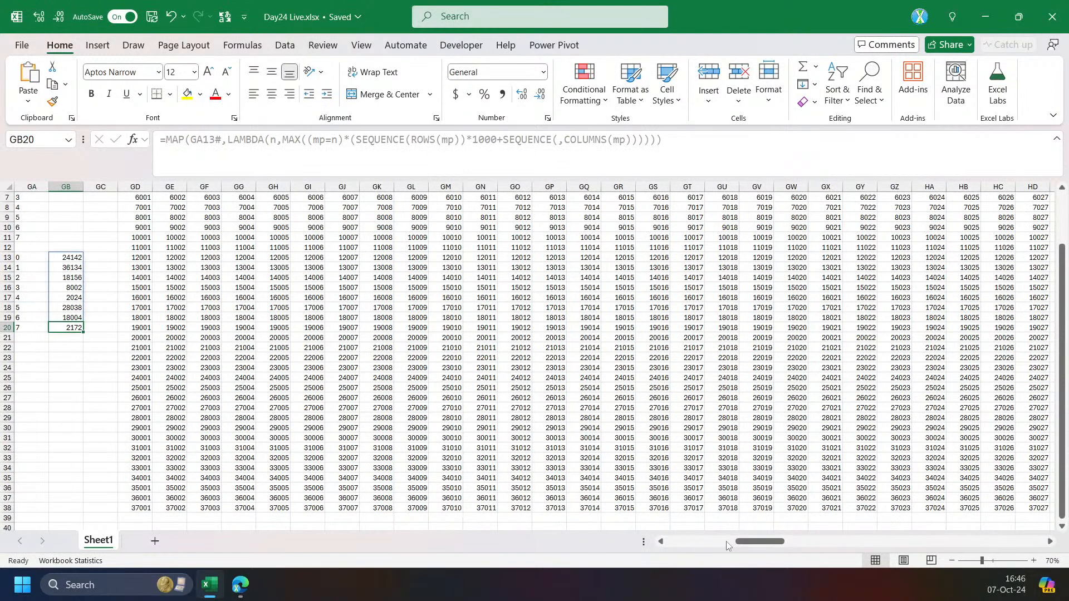
pyautogui.moveTo(729, 542); pyautogui.dragTo(969, 525)
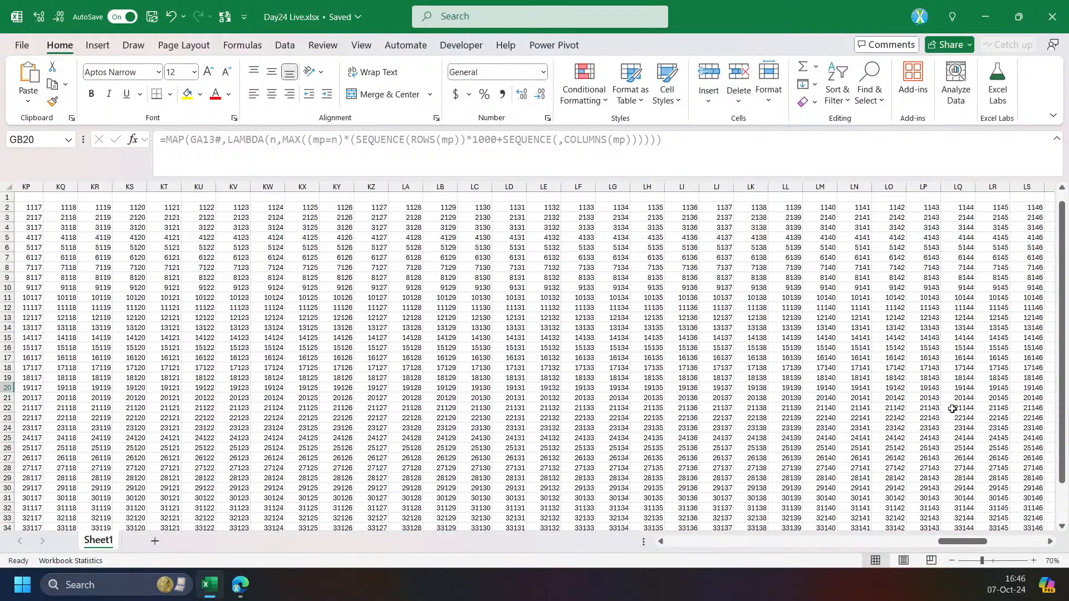
pyautogui.scroll(2, 971, 501)
pyautogui.click(966, 218)
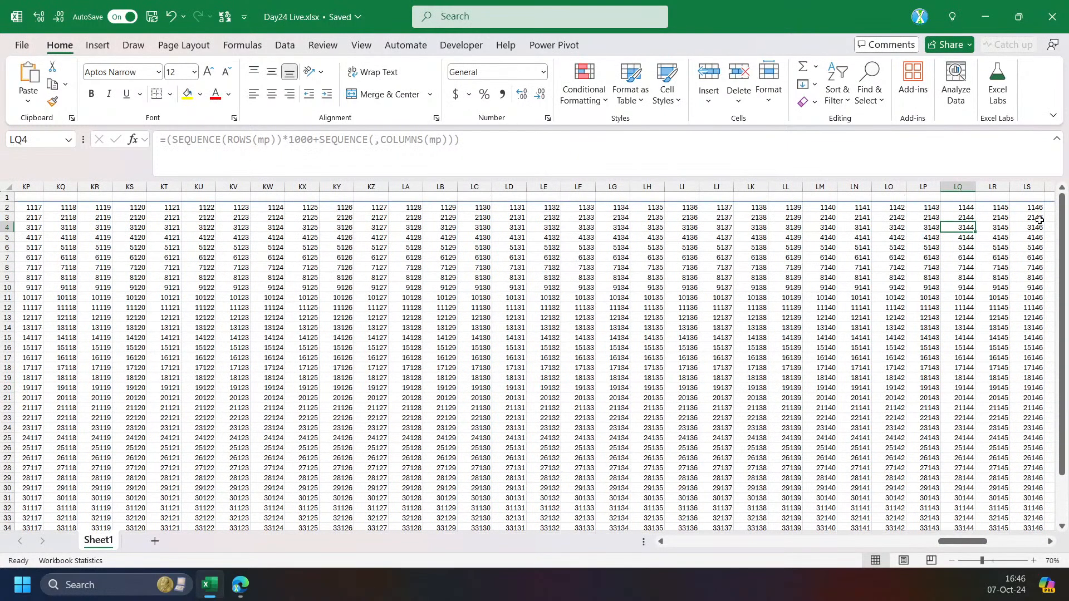
pyautogui.click(1035, 218)
pyautogui.press('Right')
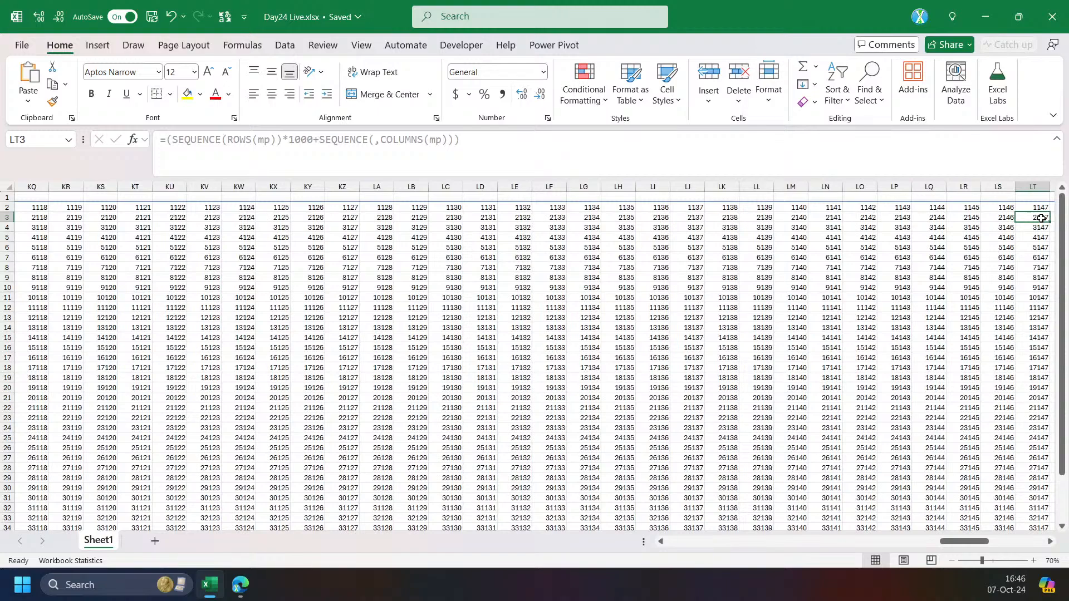
pyautogui.hotkey('ctrl', 'Down')
pyautogui.hotkey('ctrl', 'Left')
pyautogui.hotkey('ctrl', 'Left')
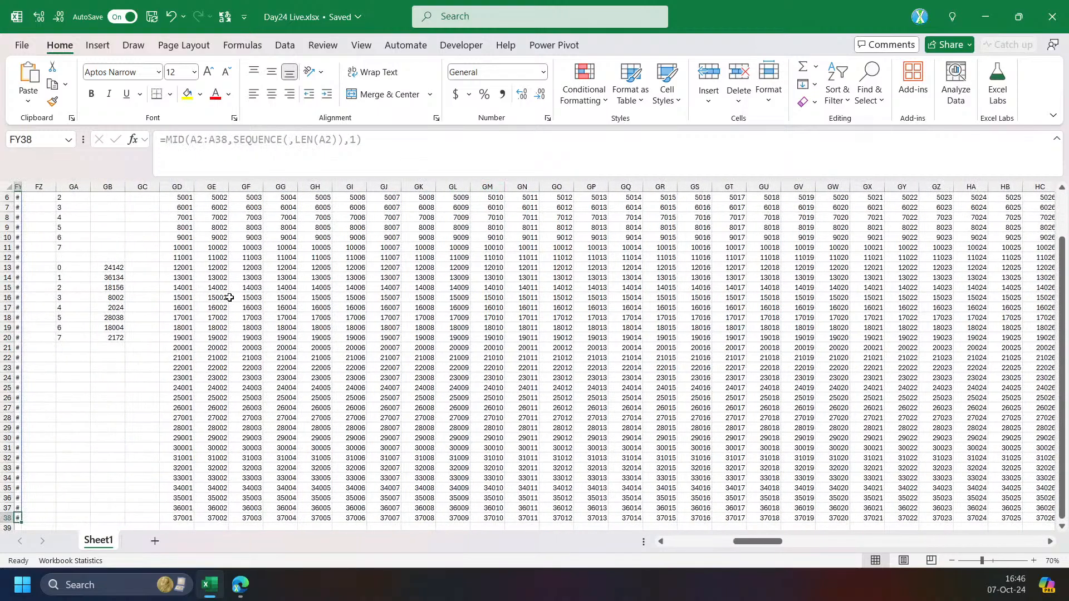
# Check the edges of the character map and the cell holding 7 against the matching codes in the spilled grid.
pyautogui.moveTo(741, 542); pyautogui.dragTo(675, 542)
pyautogui.click(261, 509)
pyautogui.hotkey('ctrl', 'Down')
pyautogui.hotkey('ctrl', 'Left')
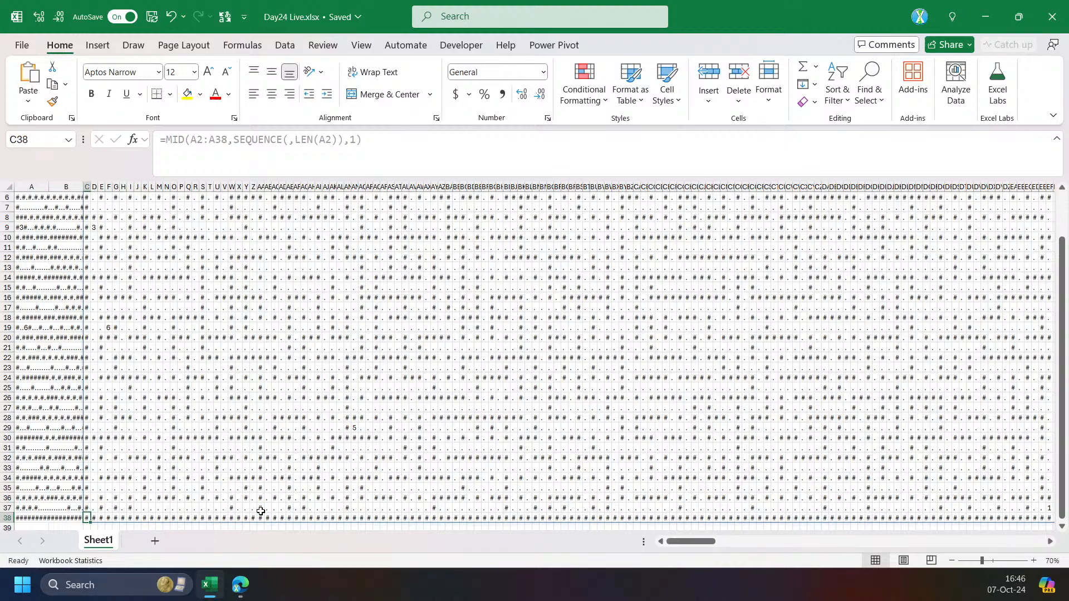
pyautogui.hotkey('ctrl', 'shift', 'Right')
pyautogui.hotkey('ctrl', 'Up')
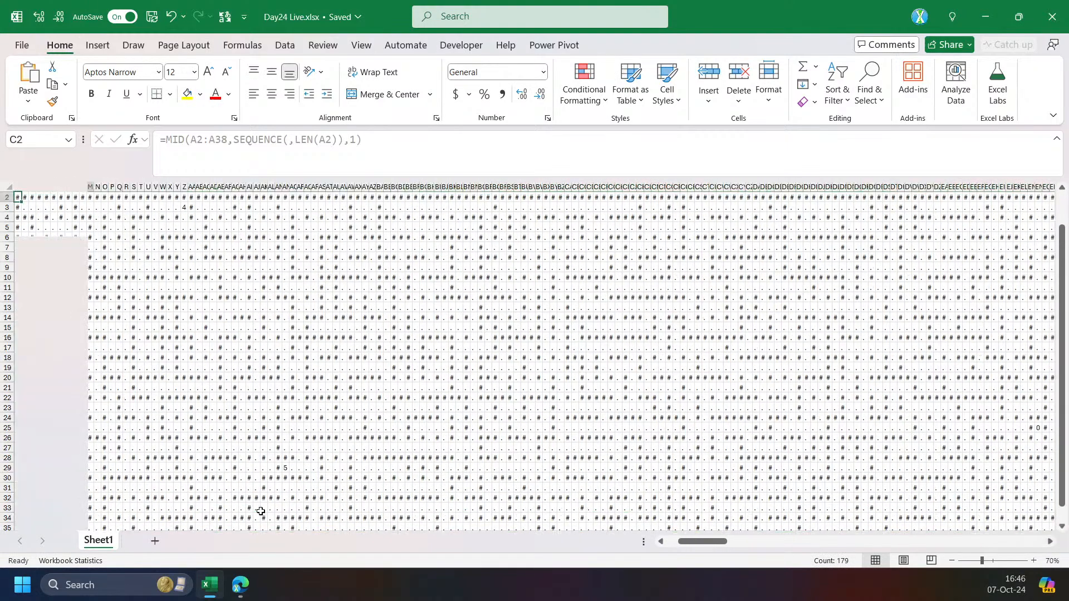
pyautogui.hotkey('ctrl', 'Right')
pyautogui.press('Down')
pyautogui.press('Left')
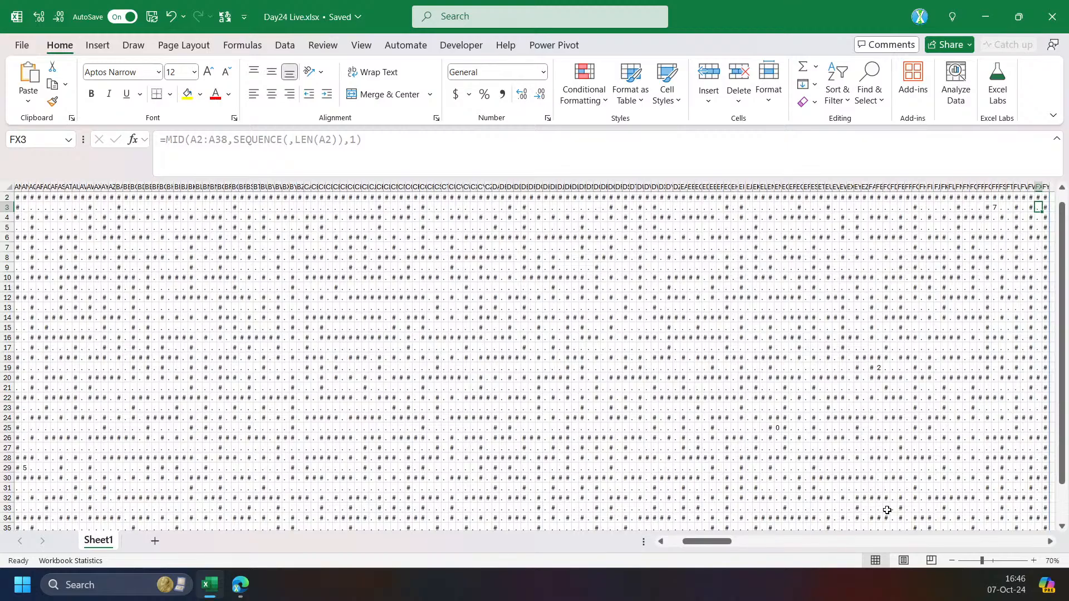
pyautogui.click(995, 206)
pyautogui.moveTo(732, 546); pyautogui.dragTo(1025, 543)
pyautogui.click(487, 278)
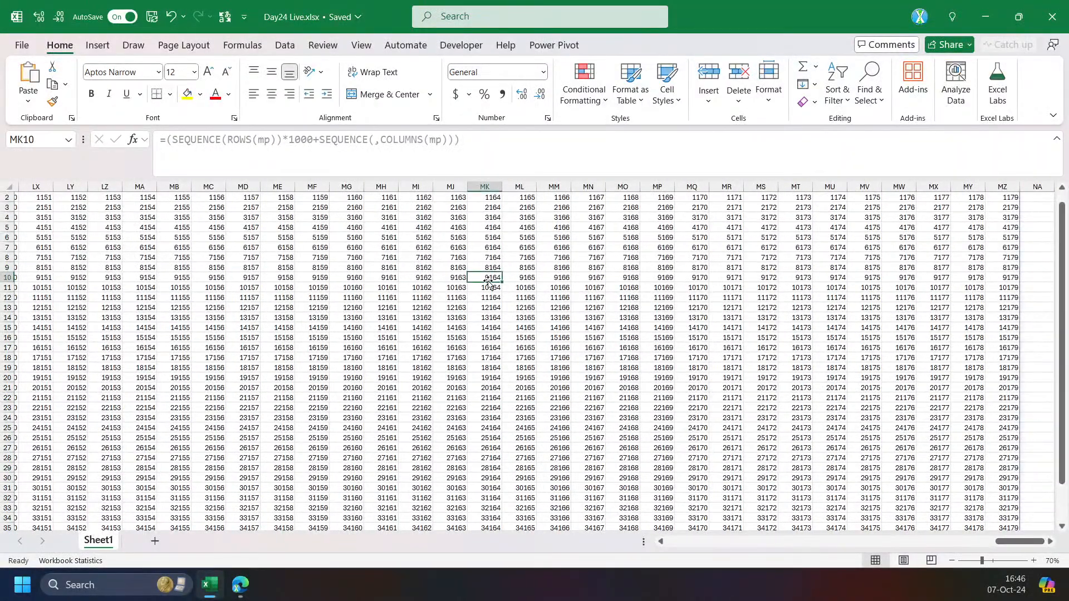
# Undo the formula entry in GD2 and review the formulas behind the digit list and its position codes.
pyautogui.hotkey('ctrl', 'z')
pyautogui.moveTo(936, 546); pyautogui.dragTo(779, 544)
pyautogui.scroll(1, 766, 513)
pyautogui.click(1049, 542)
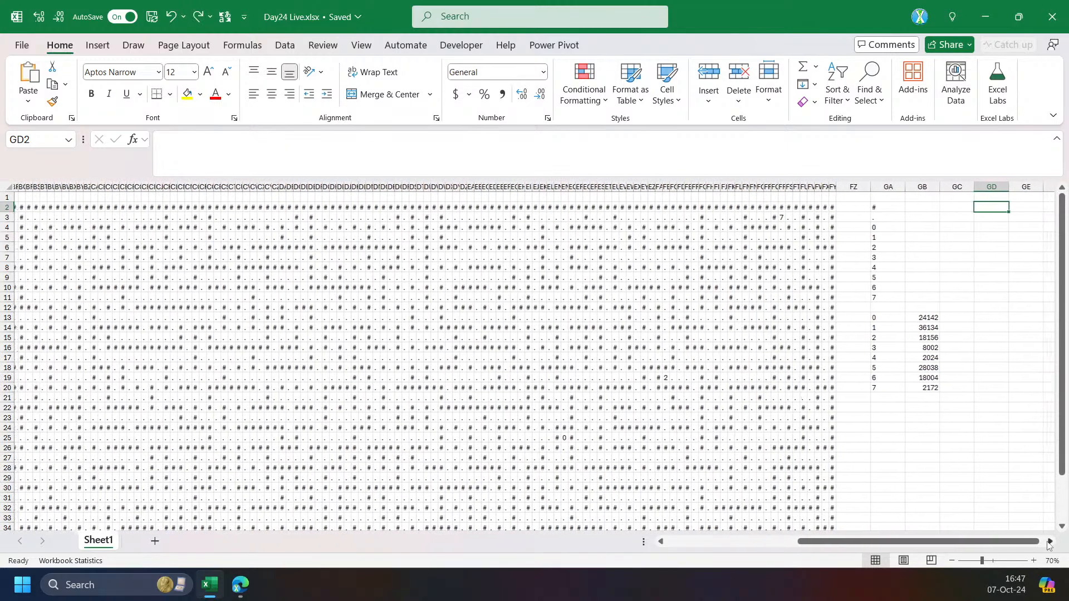
pyautogui.click(1049, 543)
pyautogui.click(858, 321)
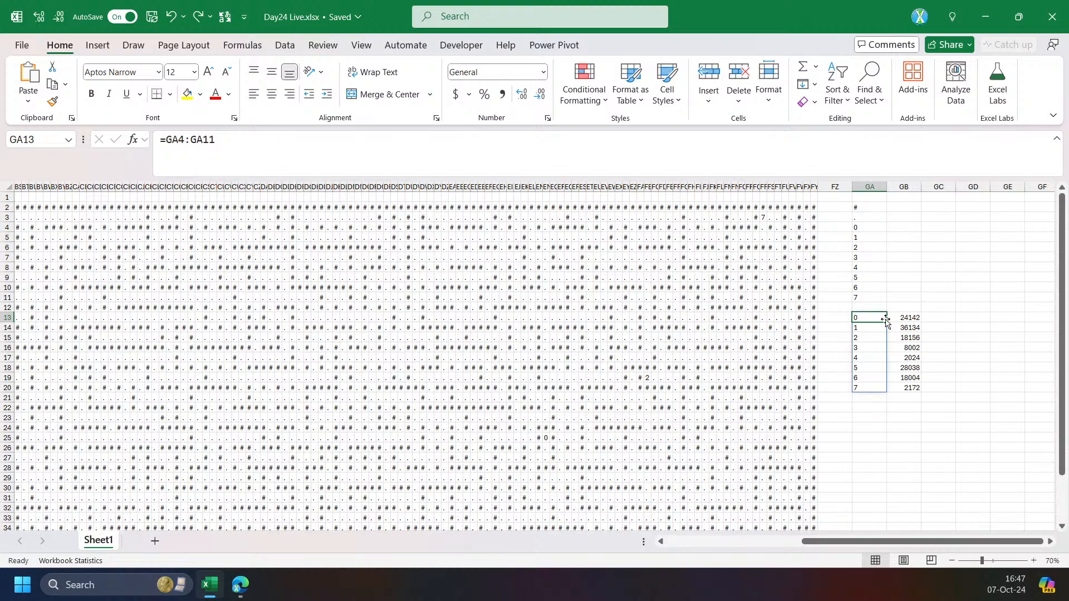
pyautogui.click(907, 317)
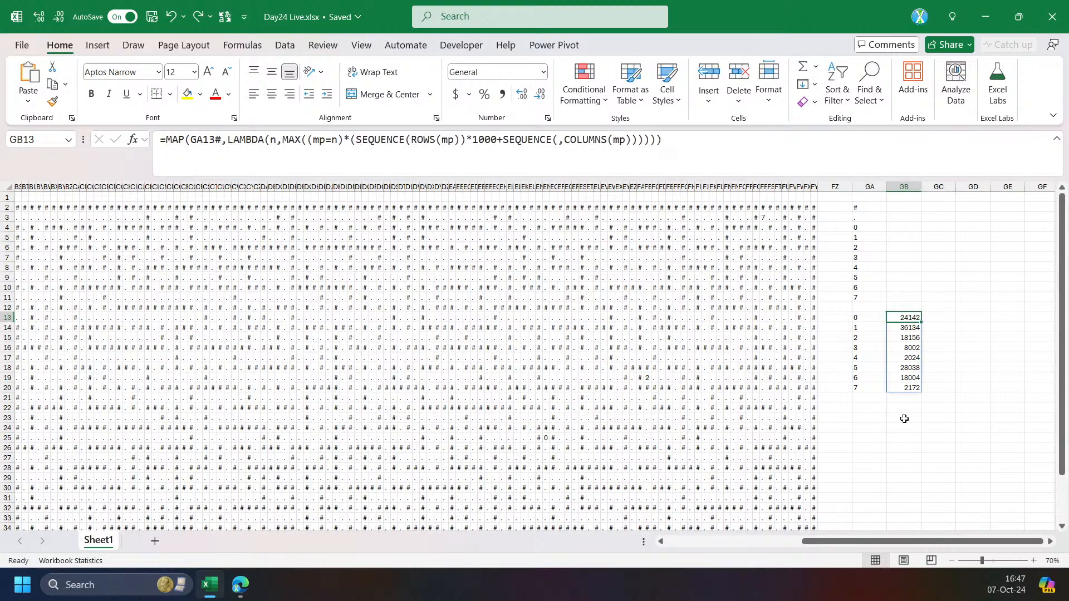
pyautogui.click(1050, 543)
pyautogui.click(1050, 542)
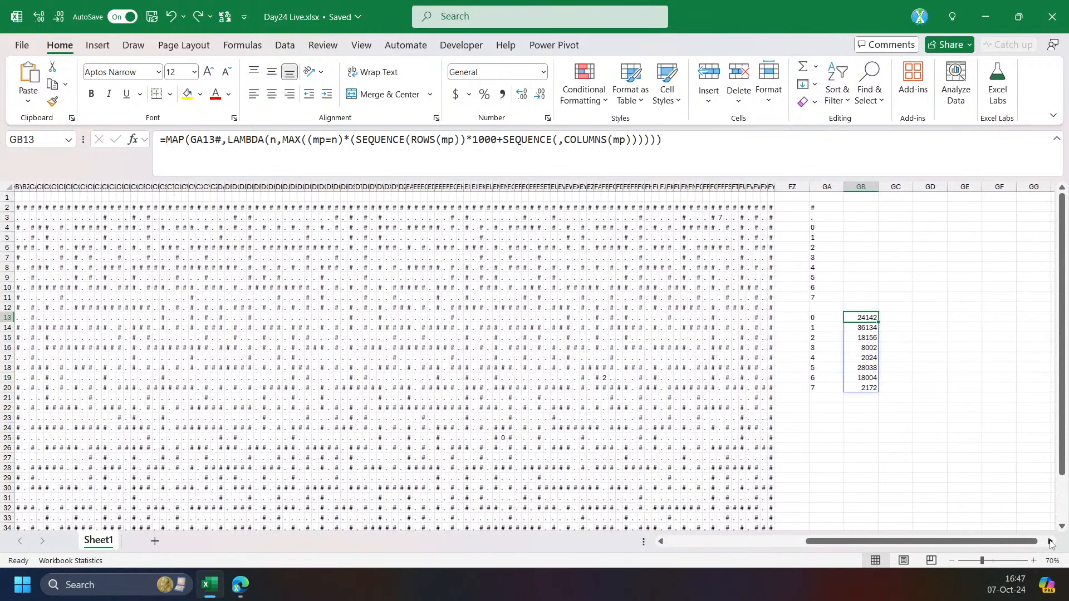
pyautogui.click(881, 419)
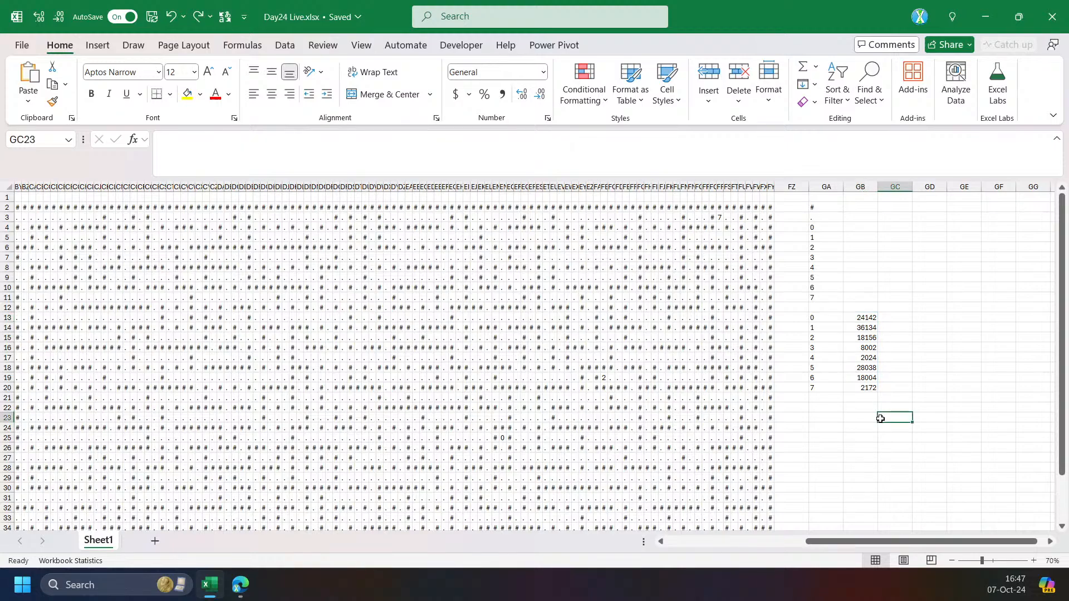
pyautogui.write('=')
pyautogui.click(867, 322)
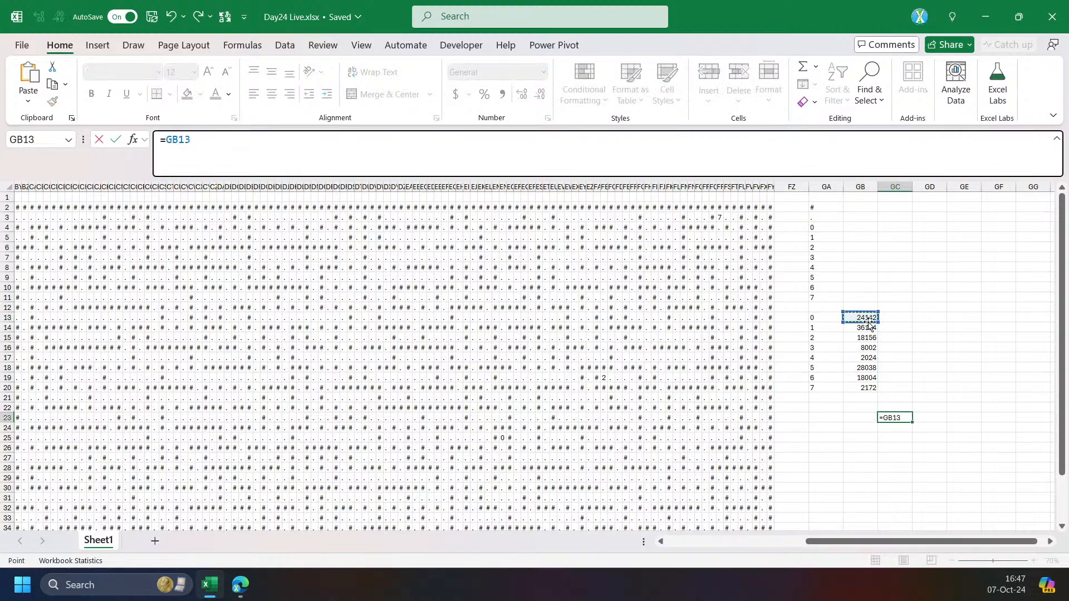
pyautogui.write(',')
pyautogui.press('Escape')
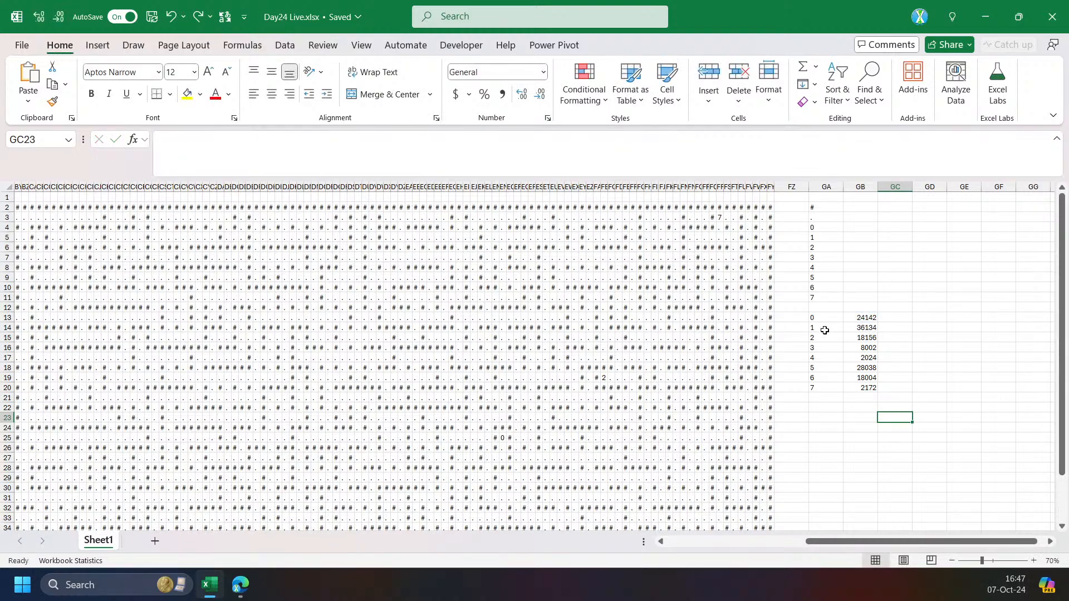
# Begin a REDUCE formula in GB24 with GB13 as the initial value and SEQUENCE(1) as the array.
pyautogui.click(868, 318)
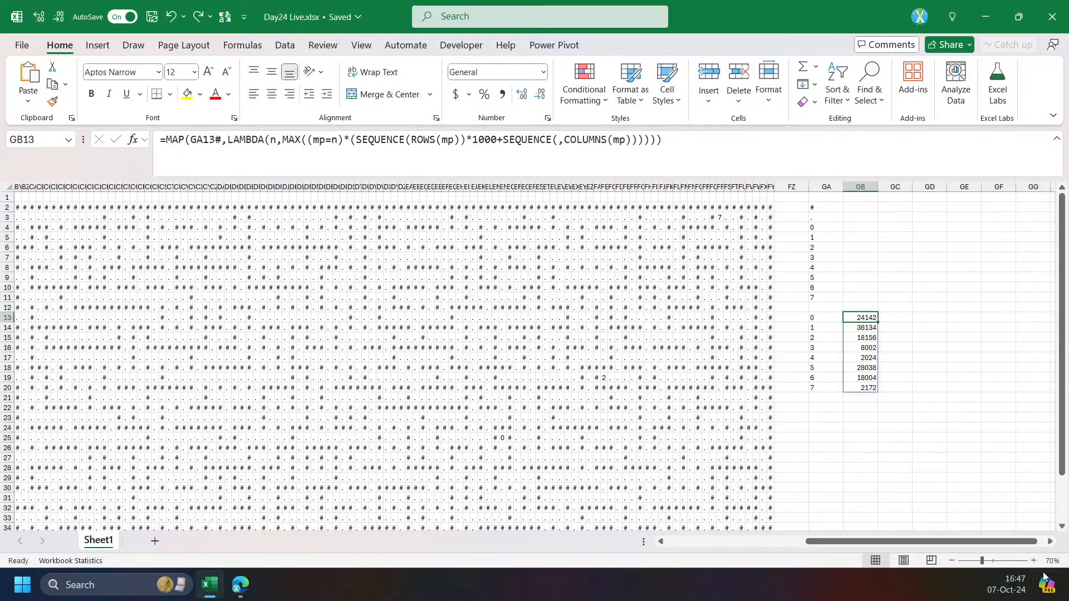
pyautogui.click(1050, 542)
pyautogui.click(828, 427)
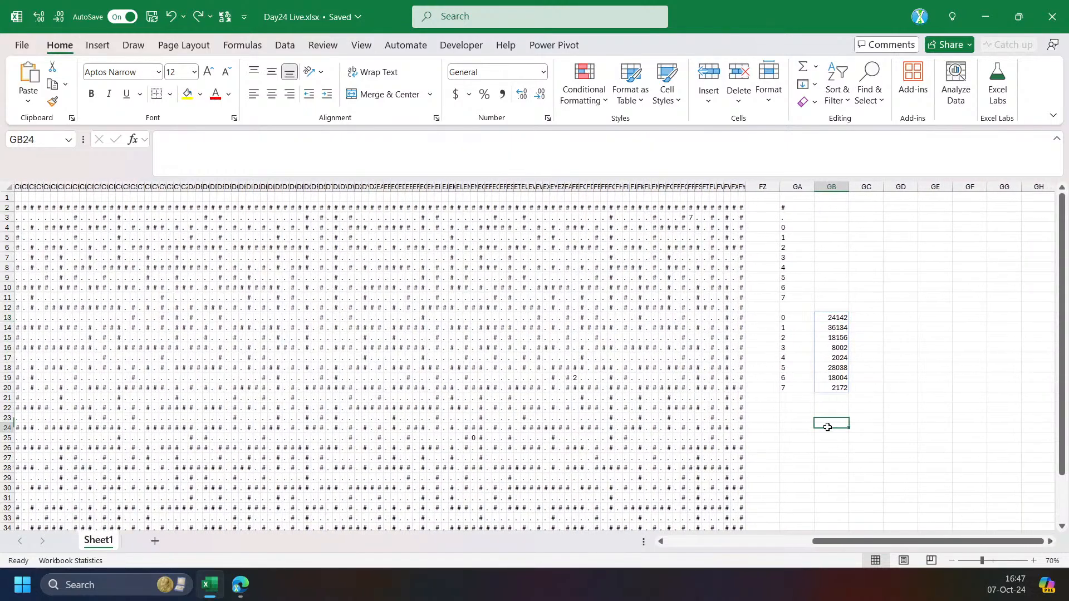
pyautogui.write('=red')
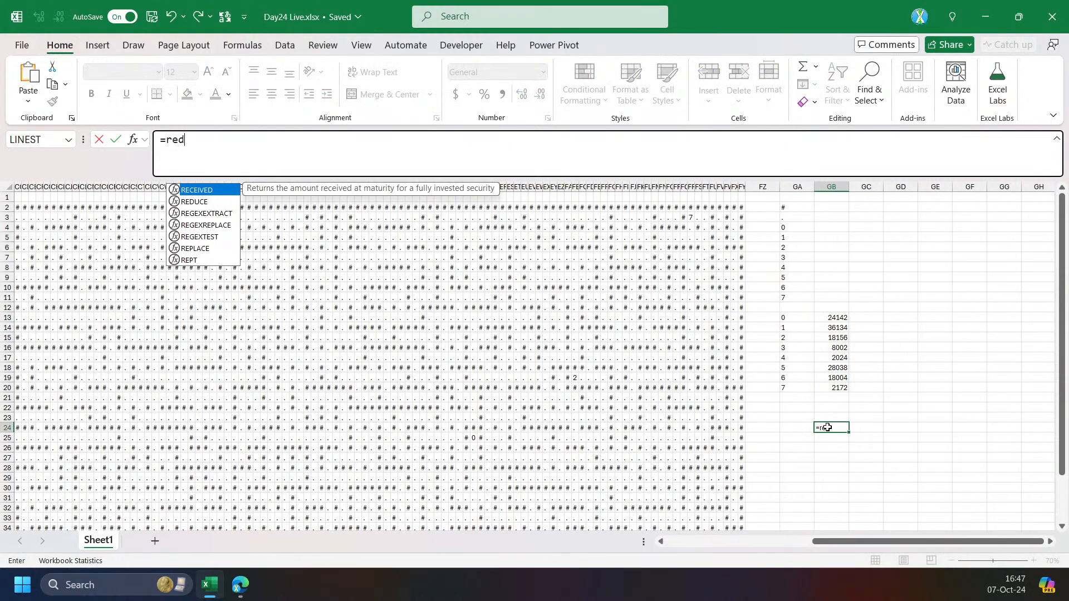
pyautogui.press('Tab')
pyautogui.click(835, 318)
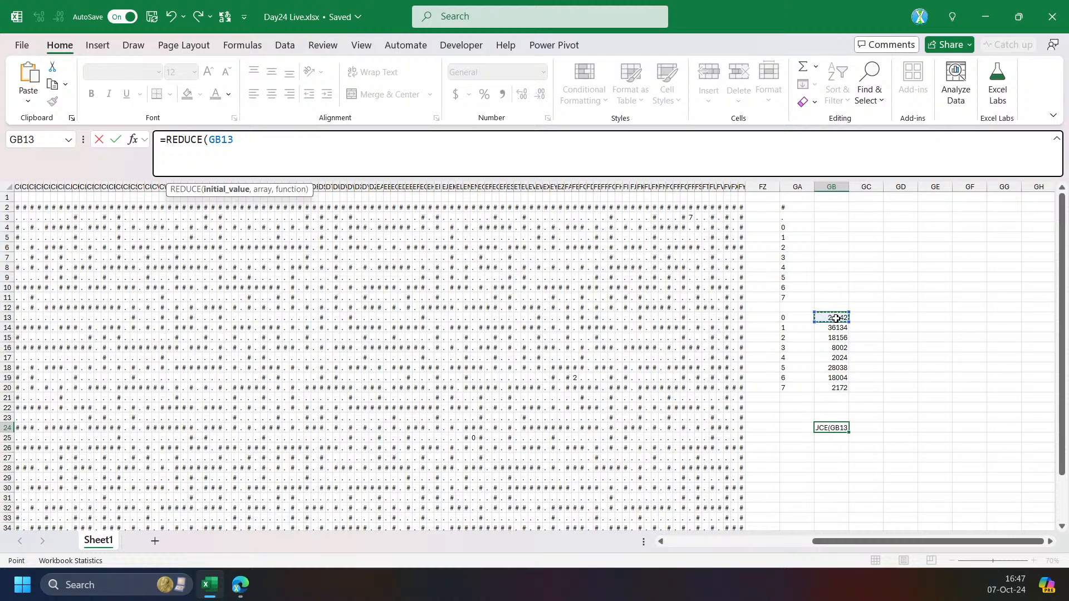
pyautogui.write(',')
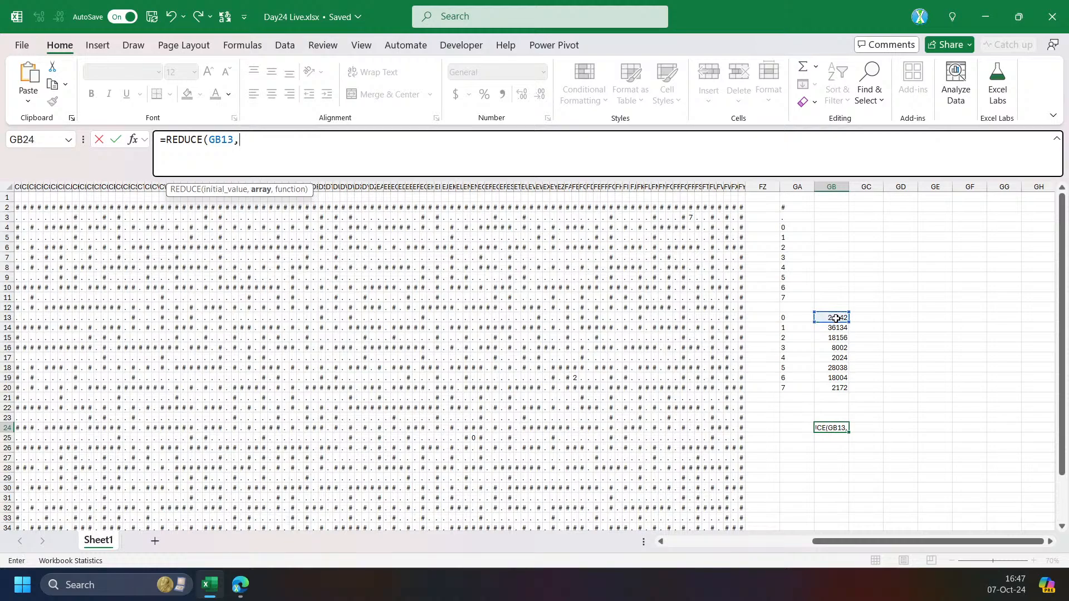
pyautogui.write('seq')
pyautogui.press('Tab')
pyautogui.write('1)')
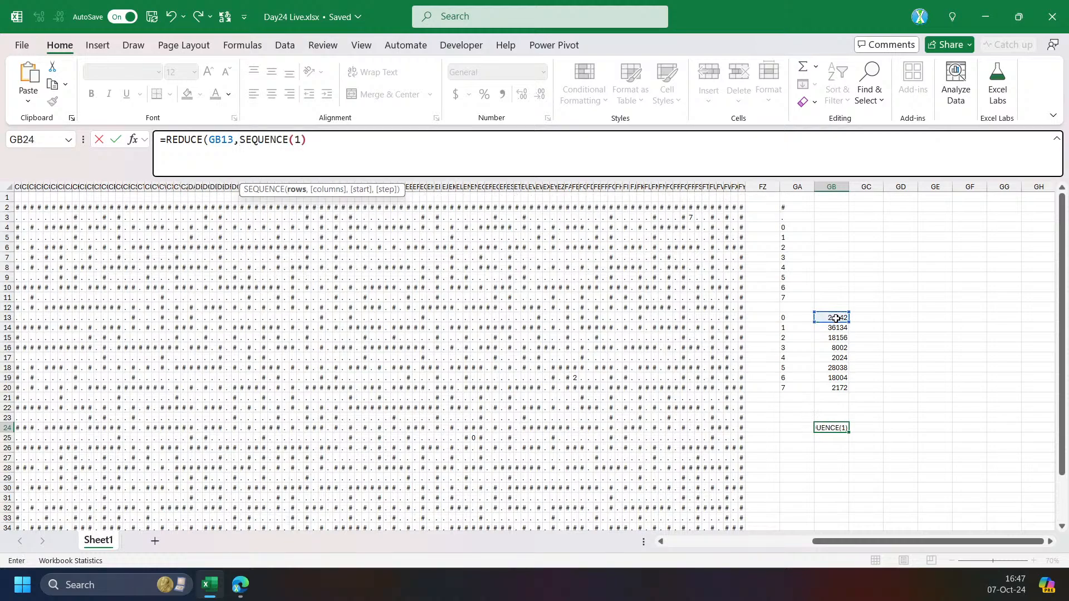
# Add a LAMBDA with the parameters a and _ as the function of the REDUCE formula in GB24.
pyautogui.write(',lam')
pyautogui.press('Tab')
pyautogui.write('a')
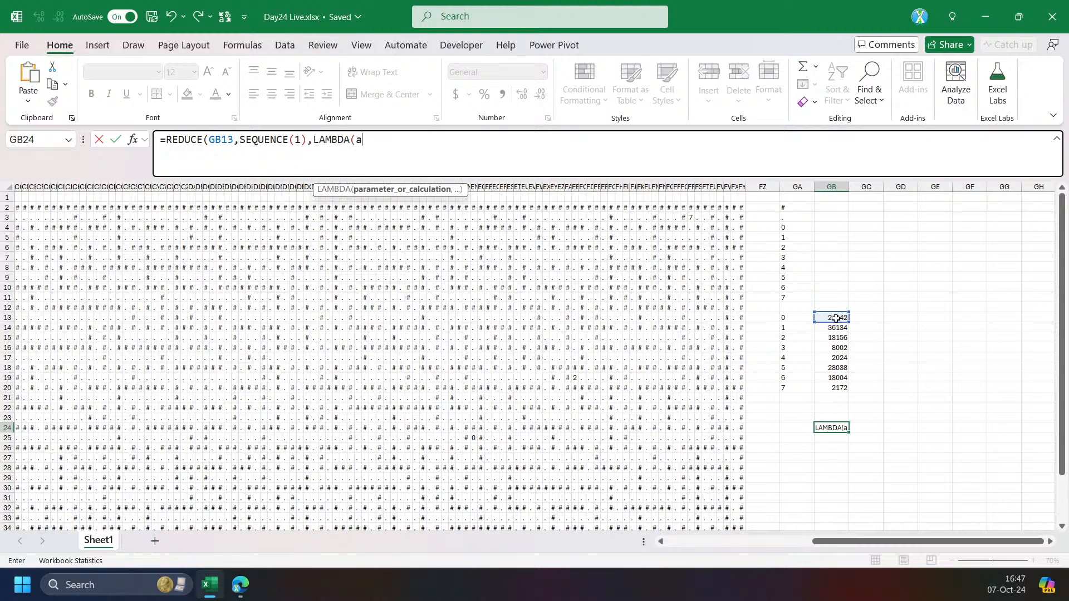
pyautogui.write(',')
pyautogui.write('_')
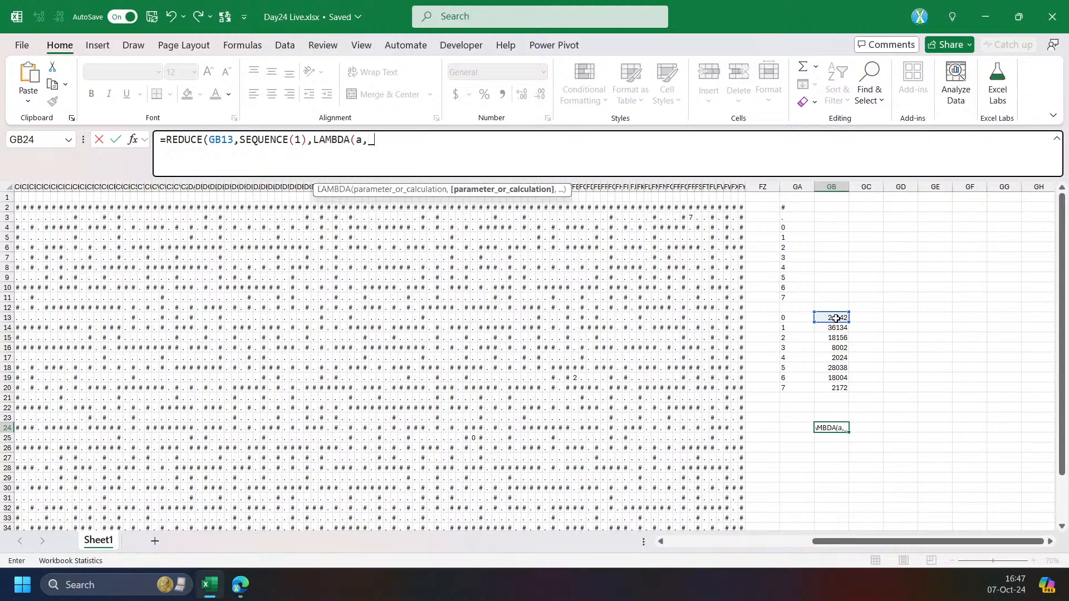
pyautogui.write(',b')
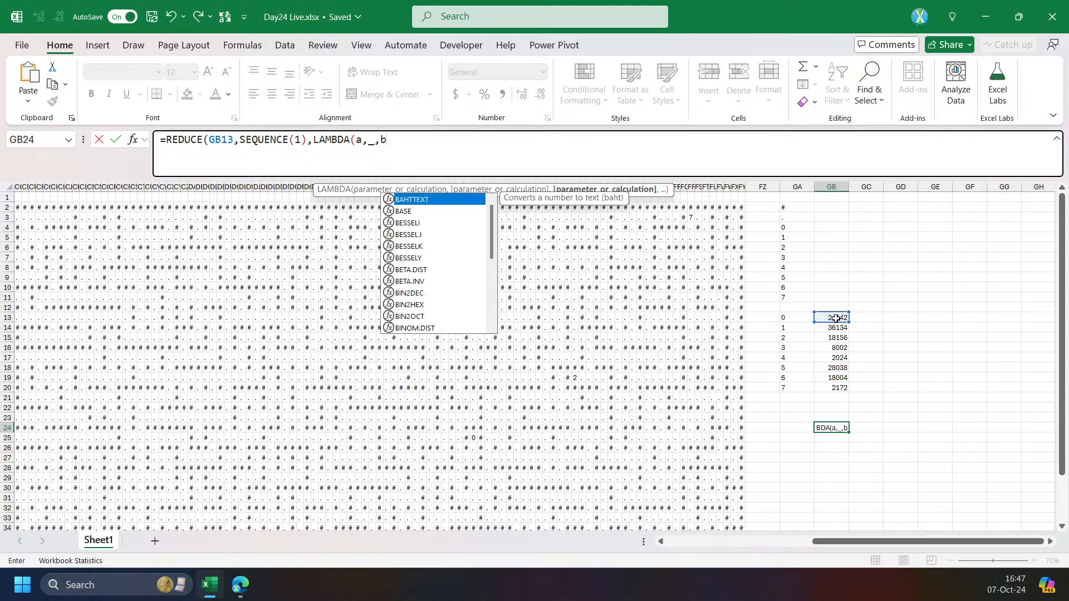
pyautogui.press('BackSpace')
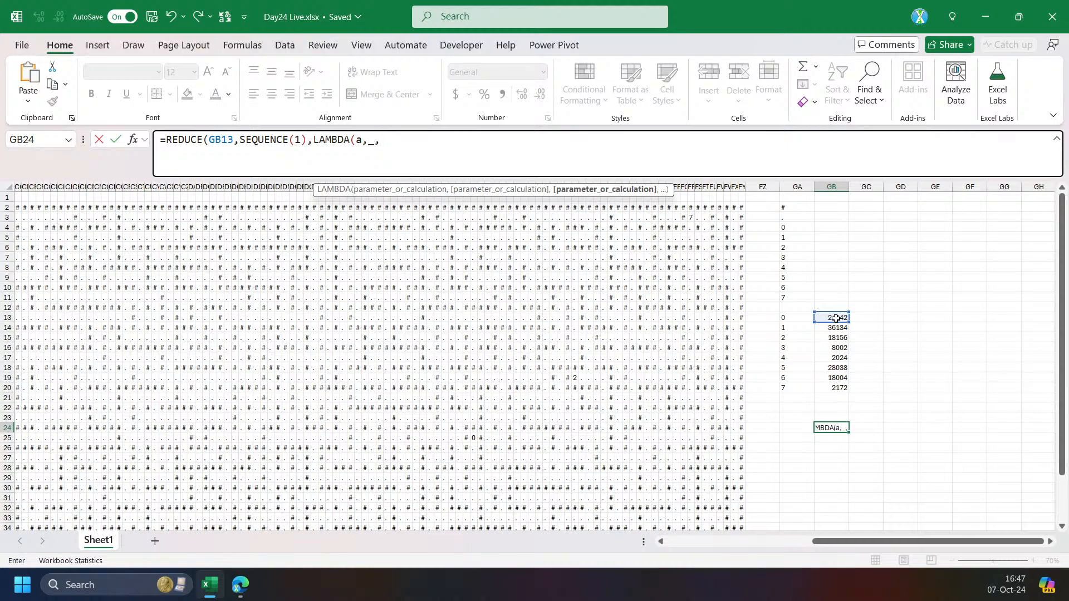
# Start a LET in the LAMBDA that defines b as the last column of a, using TAKE(a,,-1).
pyautogui.write('let')
pyautogui.press('Tab')
pyautogui.write('b,')
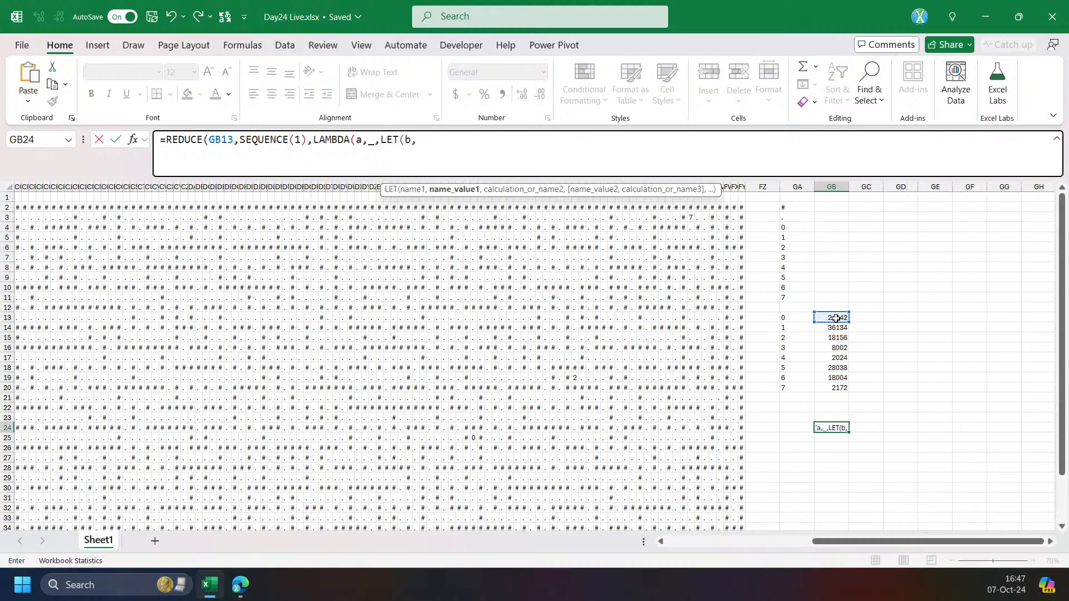
pyautogui.write('take')
pyautogui.press('Tab')
pyautogui.write('a,,')
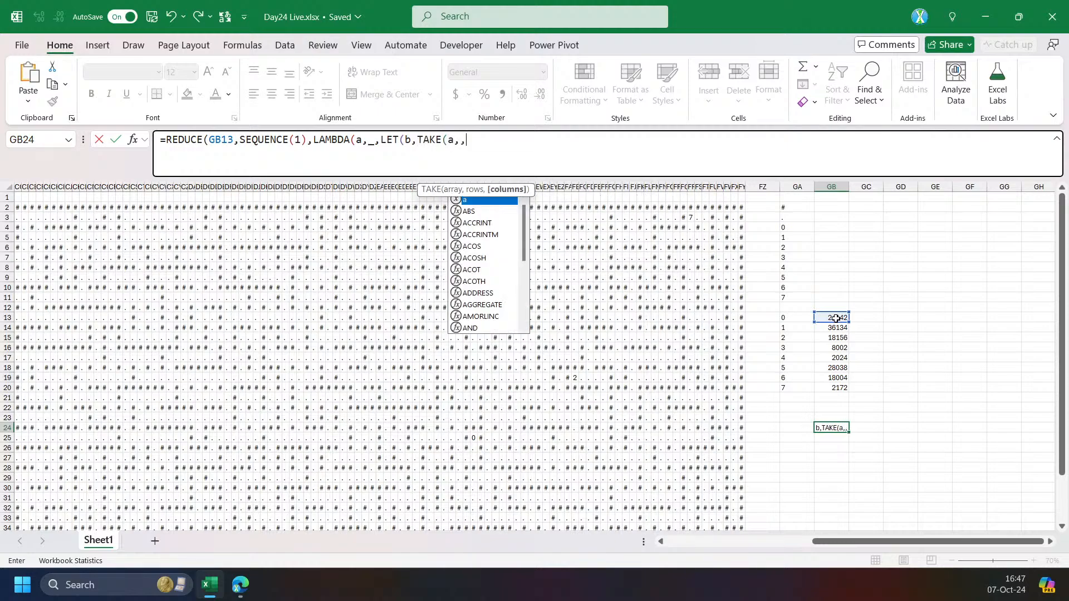
pyautogui.press('Escape')
pyautogui.write('-1)')
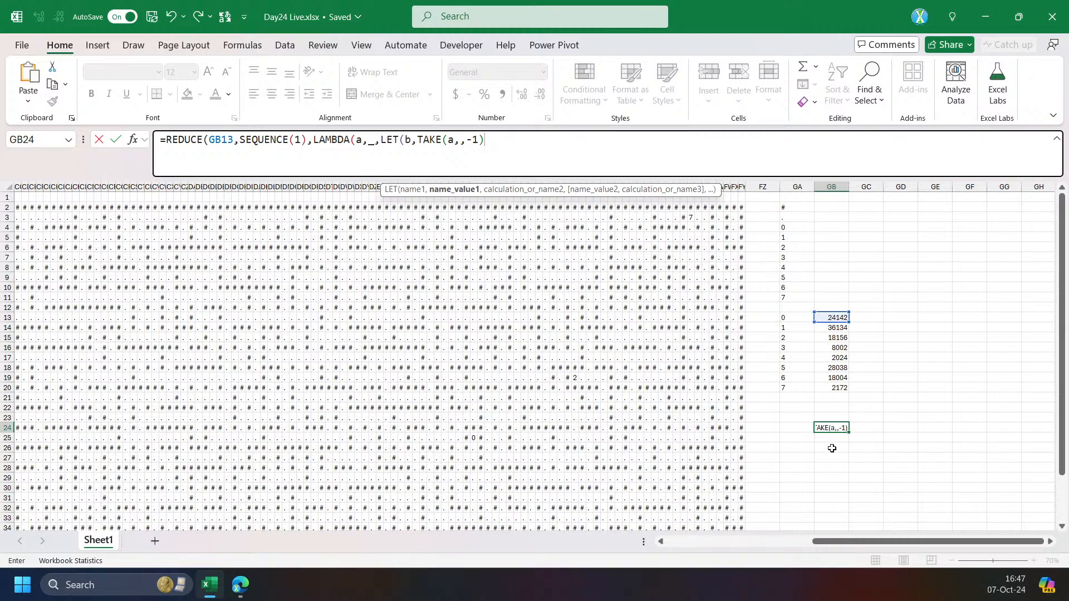
# Wrap the TAKE expression in TOCOL with option 3, return b from the LET, and enter the formula.
pyautogui.click(419, 141)
pyautogui.write('t')
pyautogui.write('ocol')
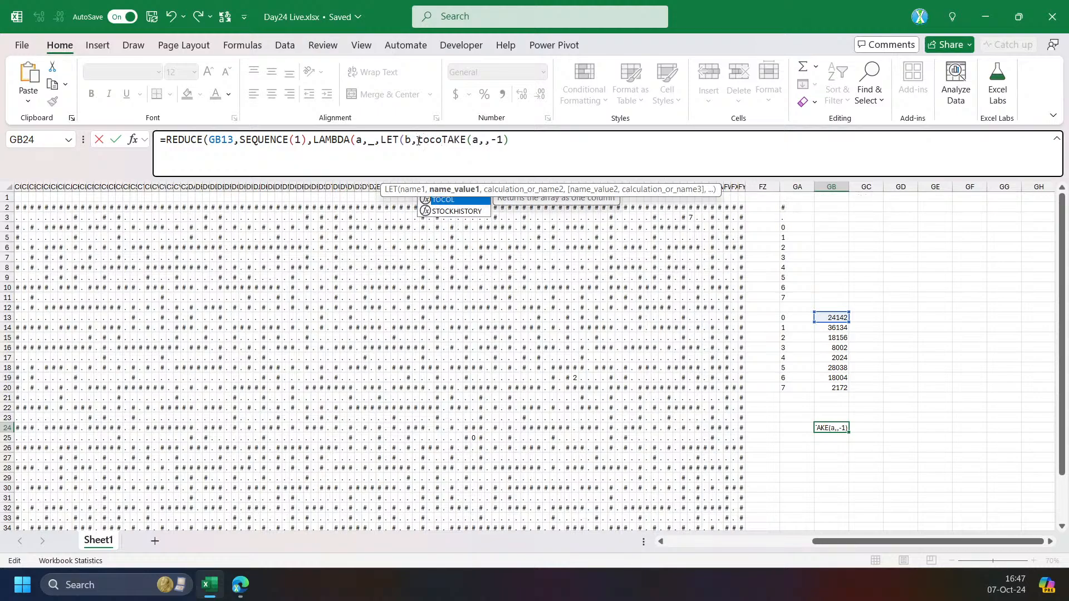
pyautogui.press('Tab')
pyautogui.press('End')
pyautogui.write(',3)')
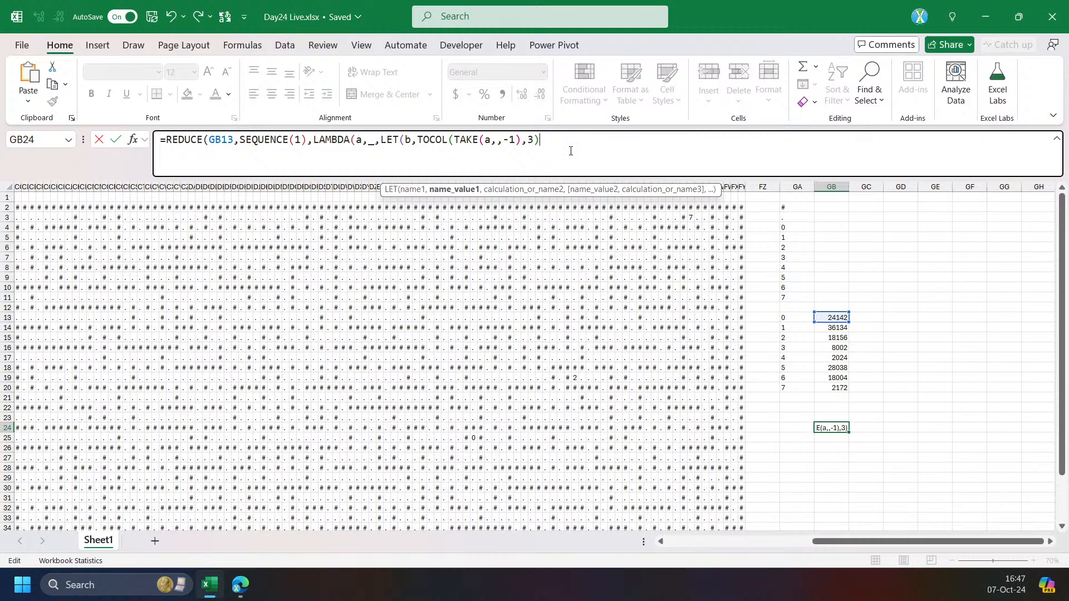
pyautogui.write(',b))')
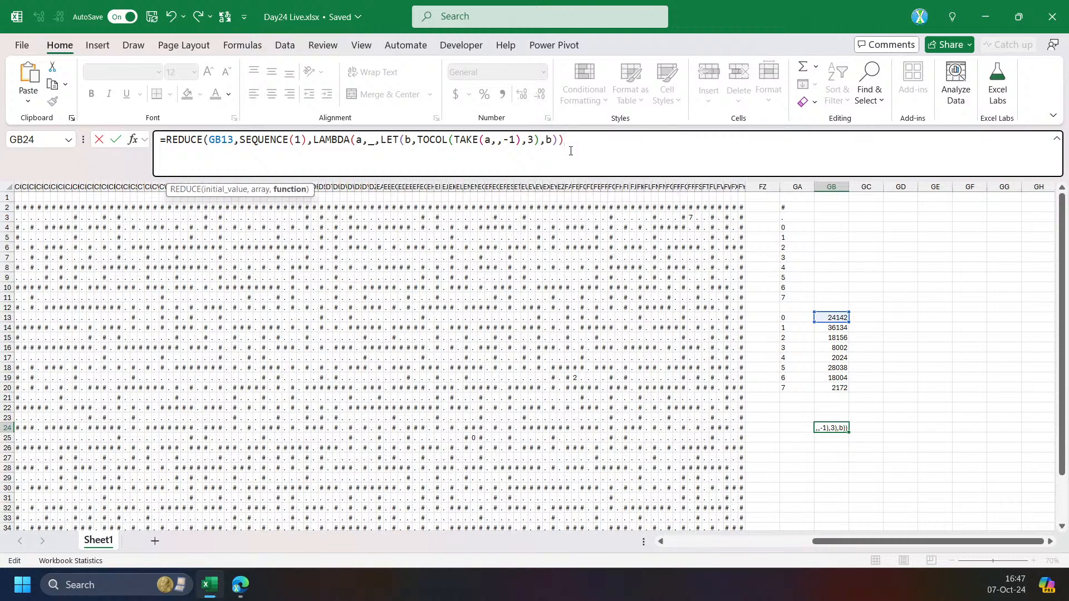
pyautogui.press('Return')
pyautogui.press('Return')
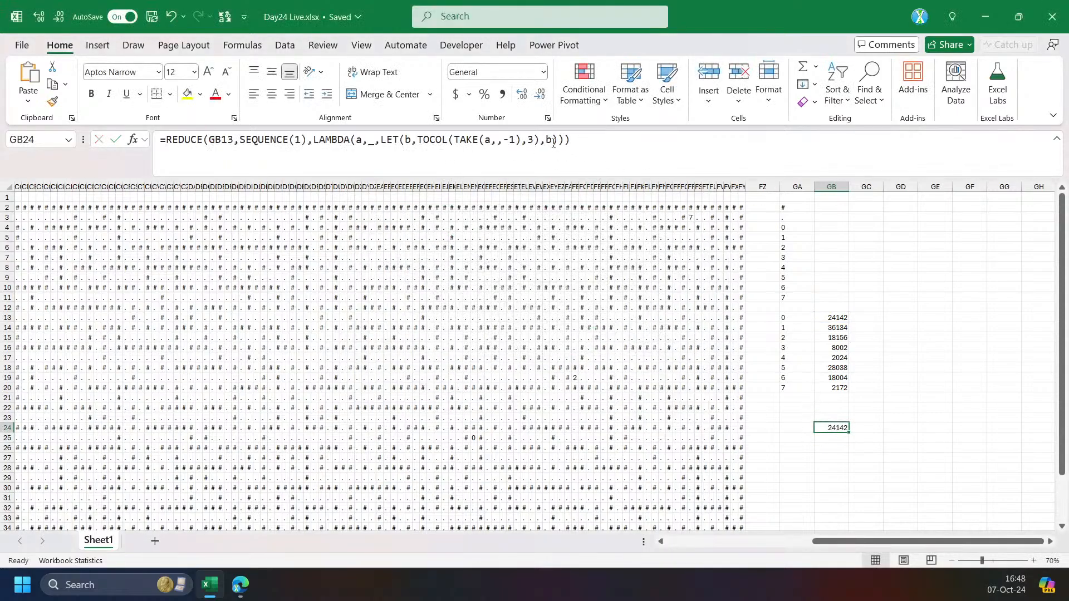
# Add the neighbour offsets {-1000,1,1000,-1} to the TOCOL result in b and enter the GB24 formula.
pyautogui.click(540, 143)
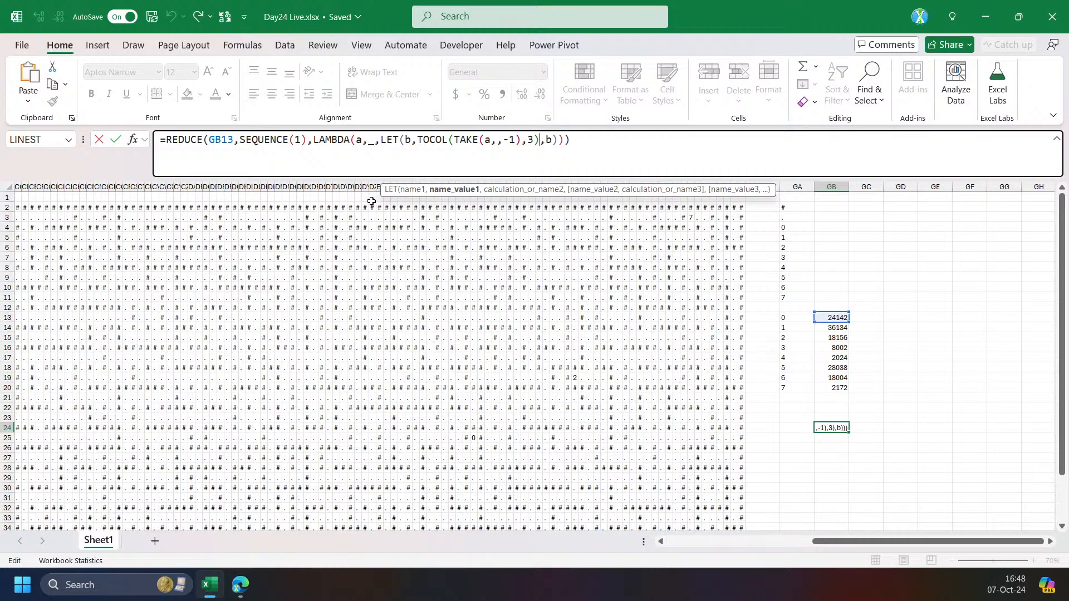
pyautogui.write('+')
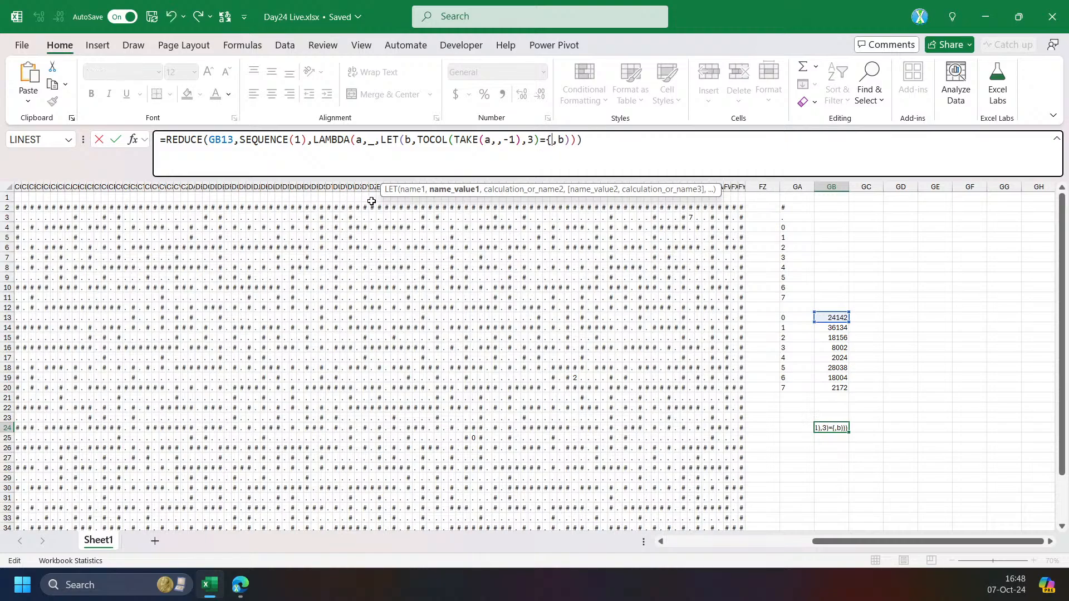
pyautogui.write('{=')
pyautogui.press('BackSpace')
pyautogui.write('-1000,')
pyautogui.write('1,1000')
pyautogui.write(',-1')
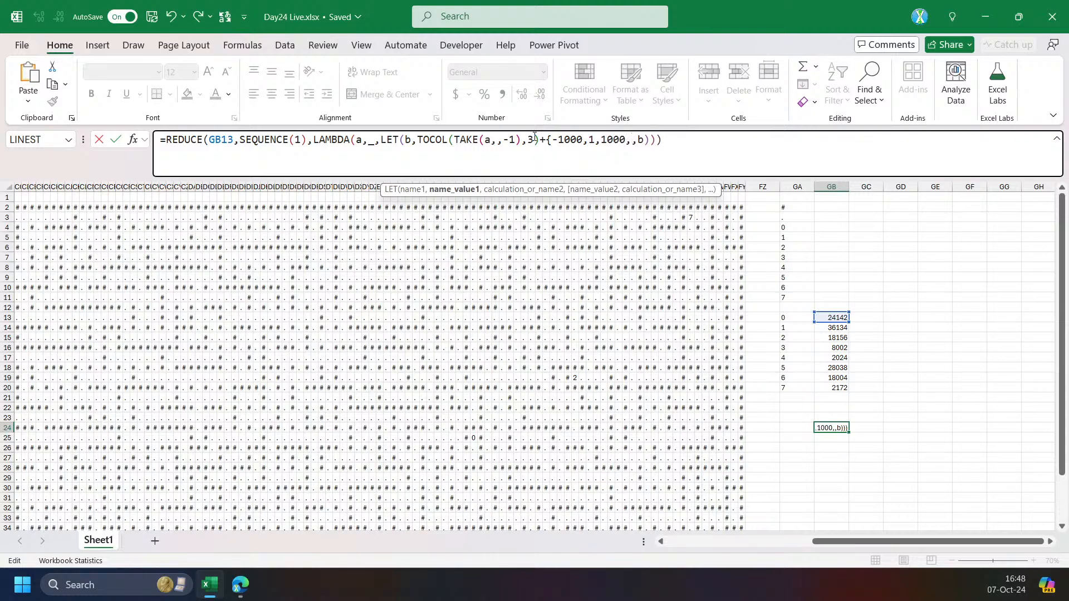
pyautogui.write('}')
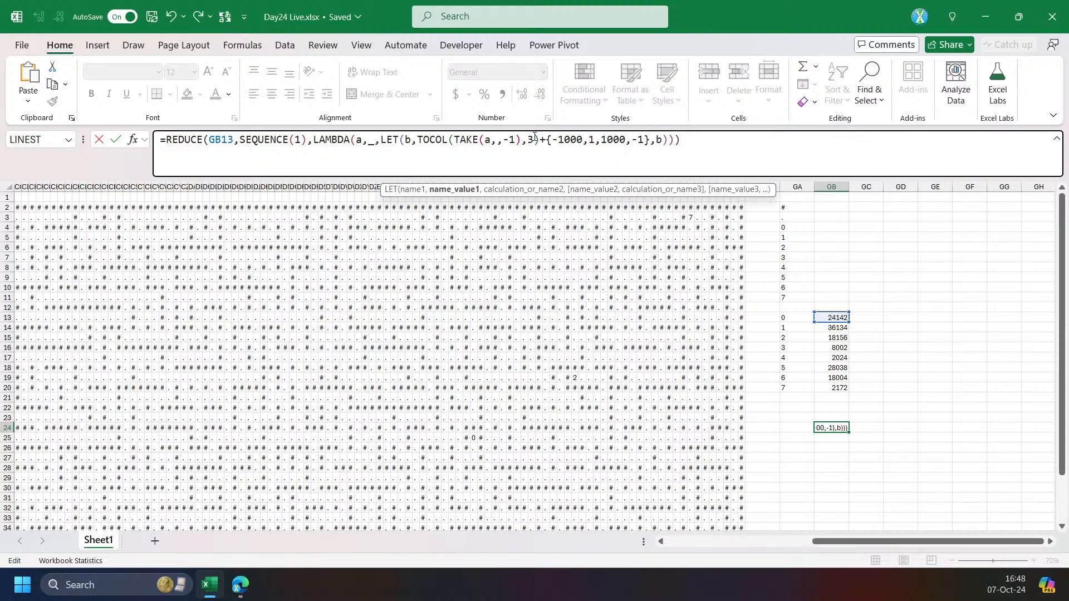
pyautogui.hotkey('ctrl', 'Return')
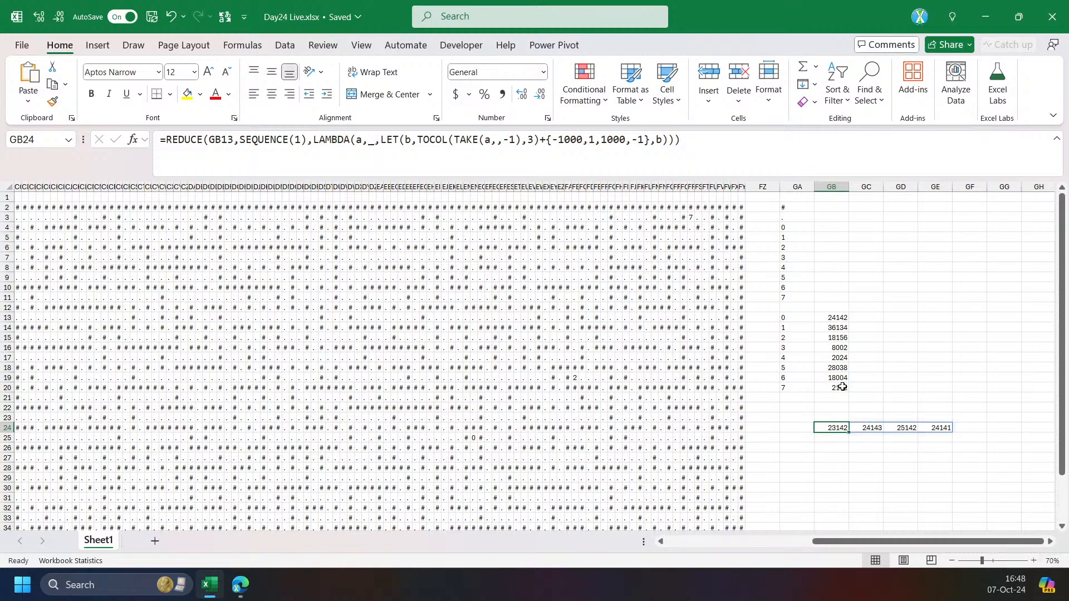
# Enter =GA2#>"#" in GB2 to test each map character against the wall symbol.
pyautogui.click(810, 207)
pyautogui.click(831, 206)
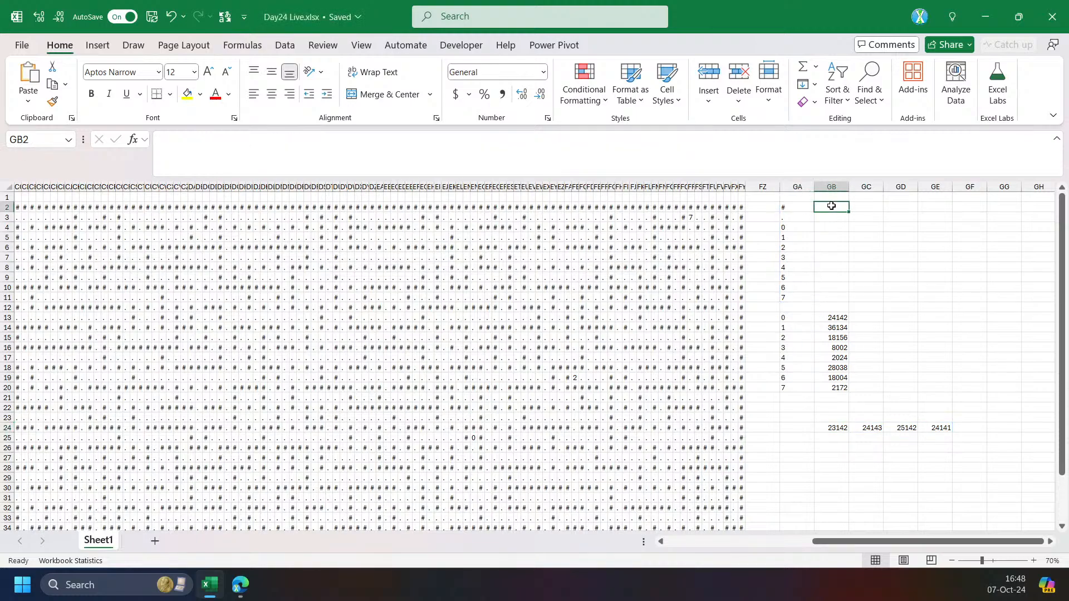
pyautogui.write('=GA2#>')
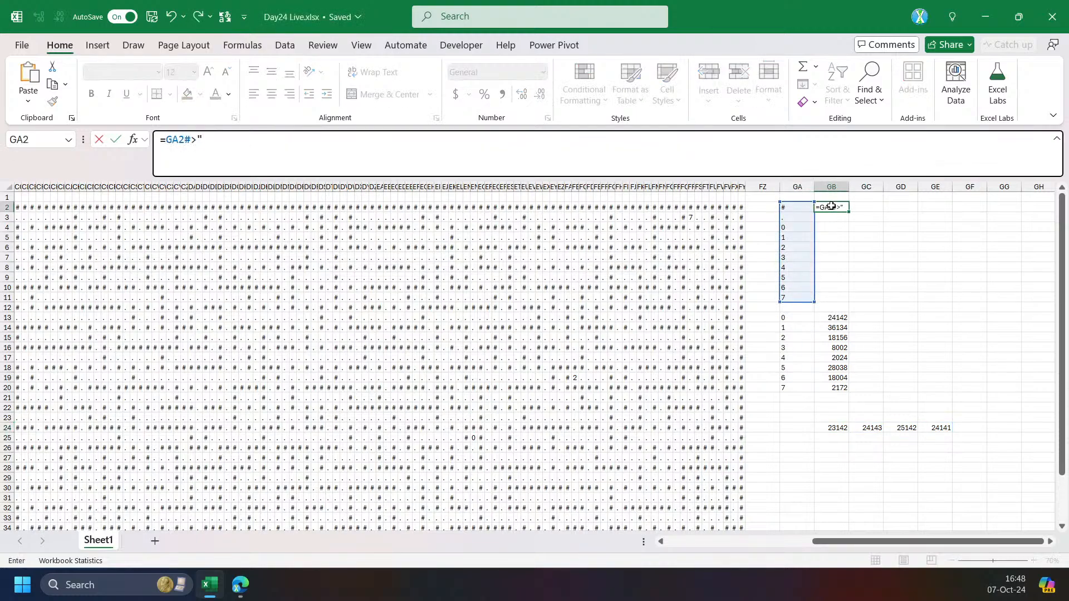
pyautogui.write('"#"')
pyautogui.press('Return')
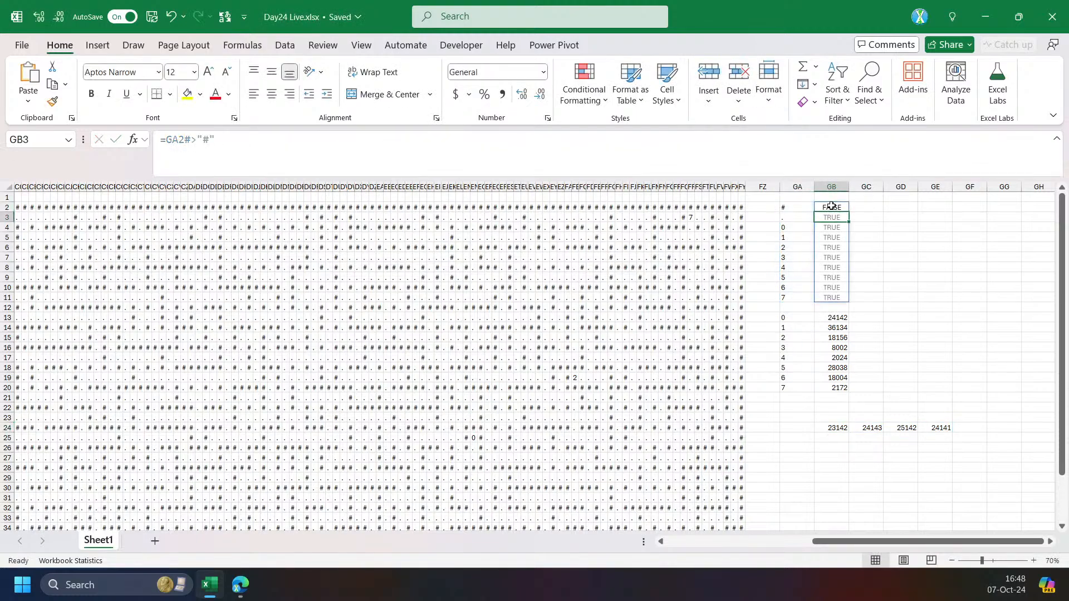
# Make the GB24 formula return INDEX(mp,b/1000,MOD(b,1000)) in place of b and enter it.
pyautogui.click(838, 428)
pyautogui.click(657, 142)
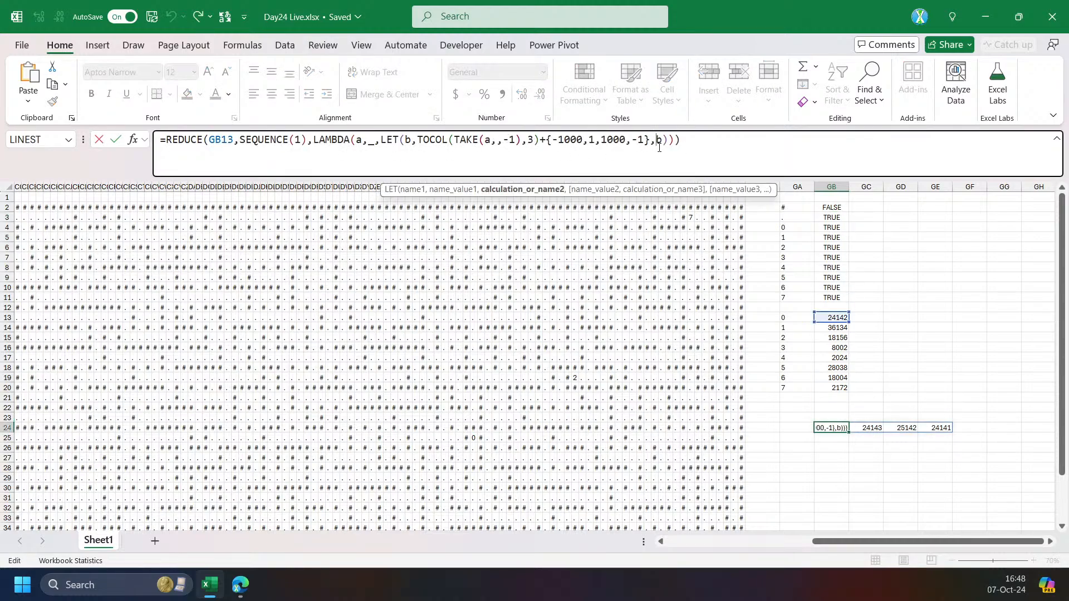
pyautogui.write('INDEX(mp')
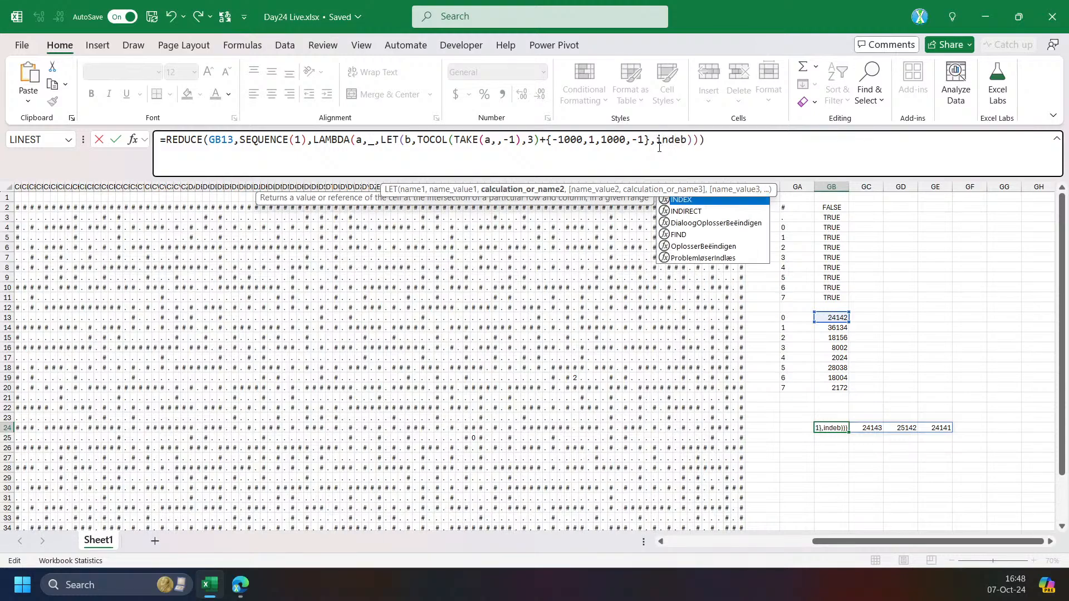
pyautogui.write(',')
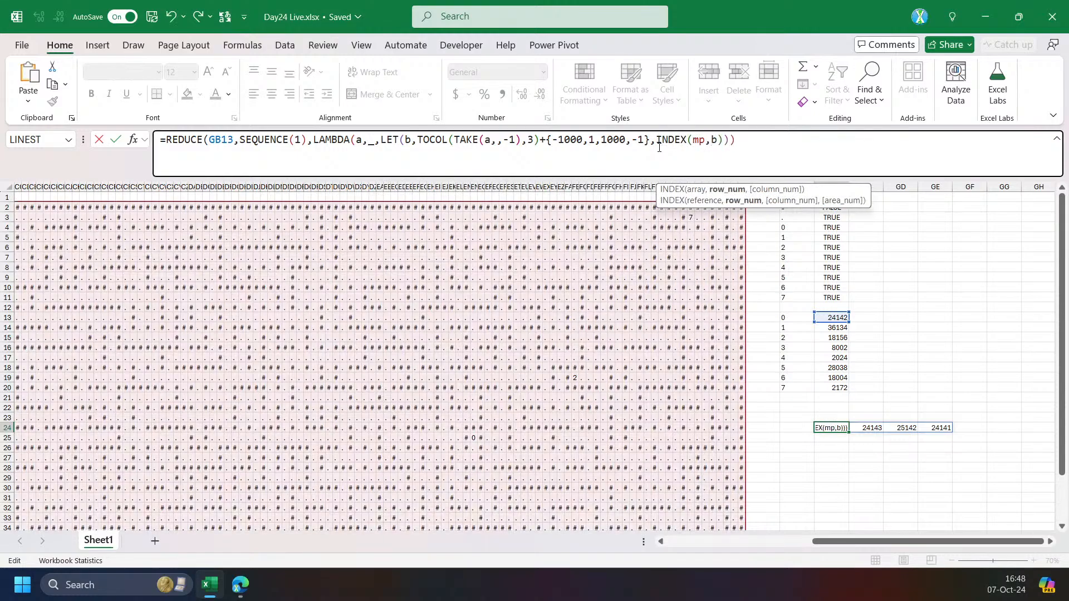
pyautogui.press('Right')
pyautogui.write('/1000,')
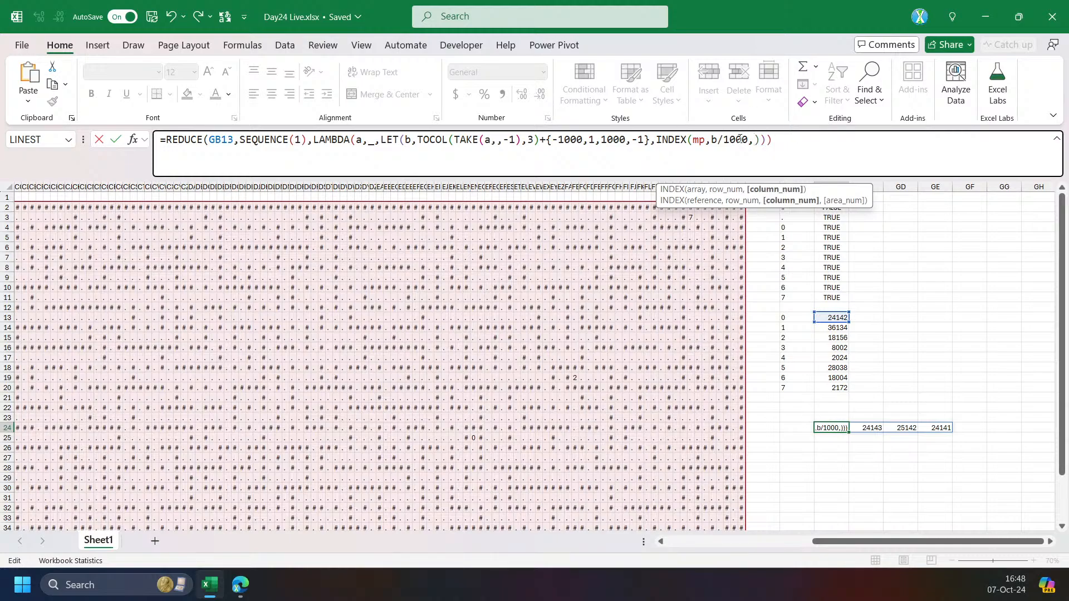
pyautogui.write('MOD(b,1000')
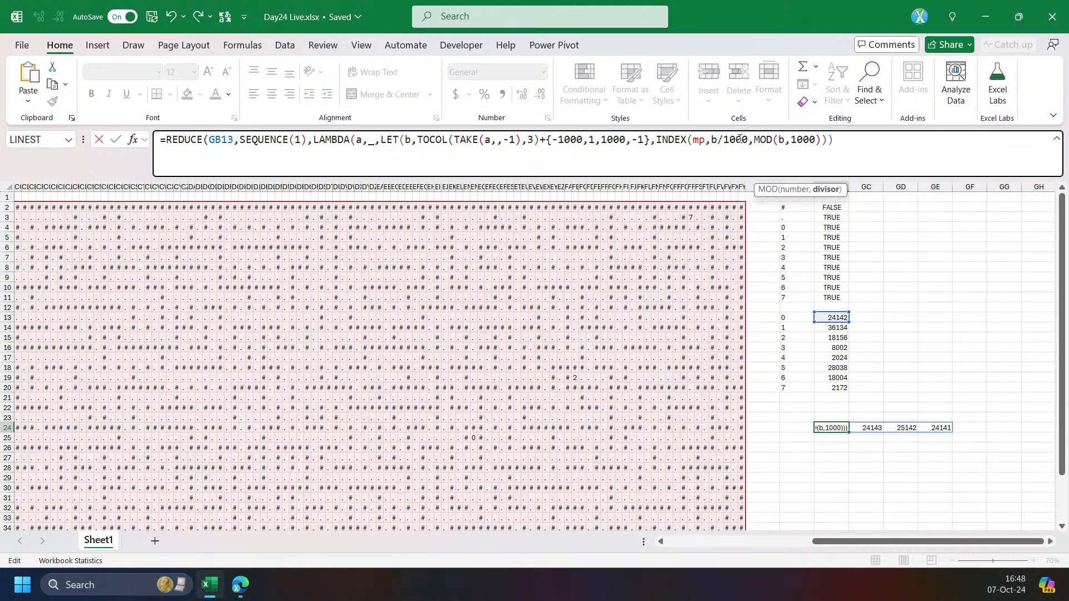
pyautogui.press('Return')
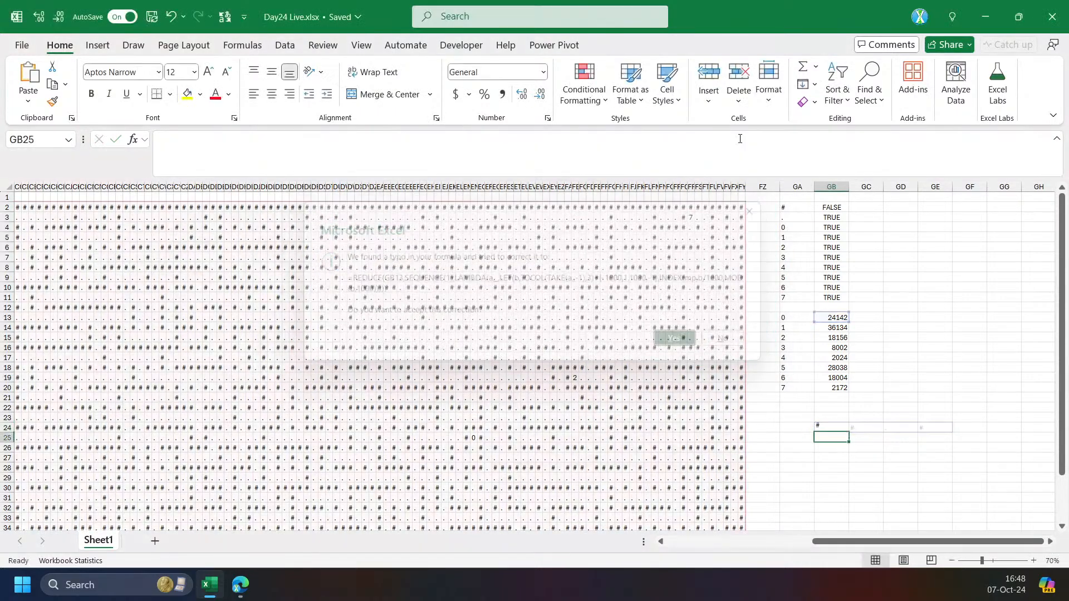
# Examine the sheet range that the name mp covers in the GB24 formula.
pyautogui.click(703, 139)
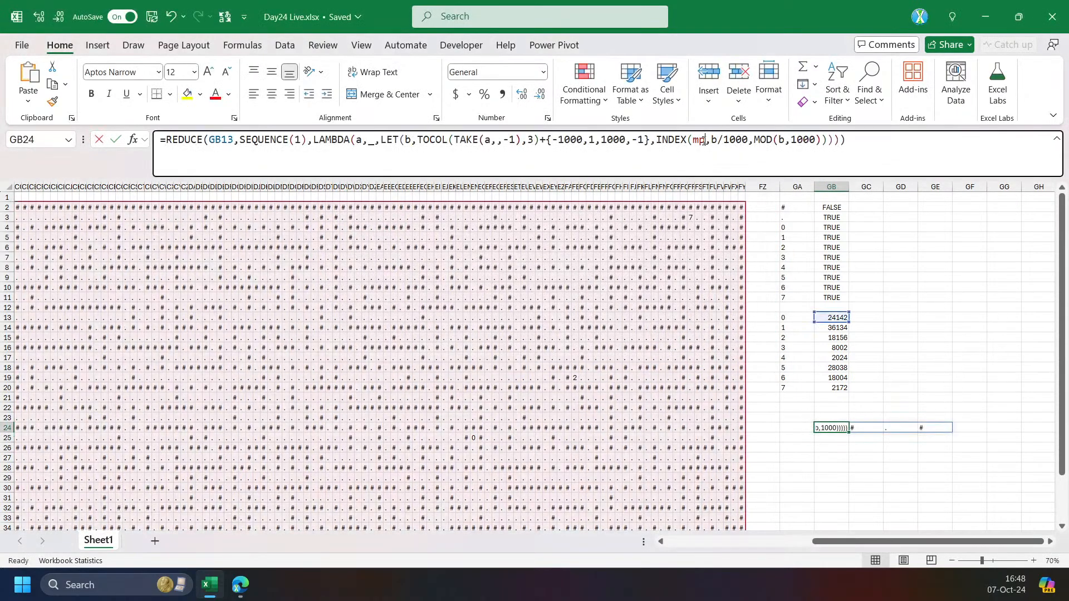
pyautogui.moveTo(835, 542); pyautogui.dragTo(685, 542)
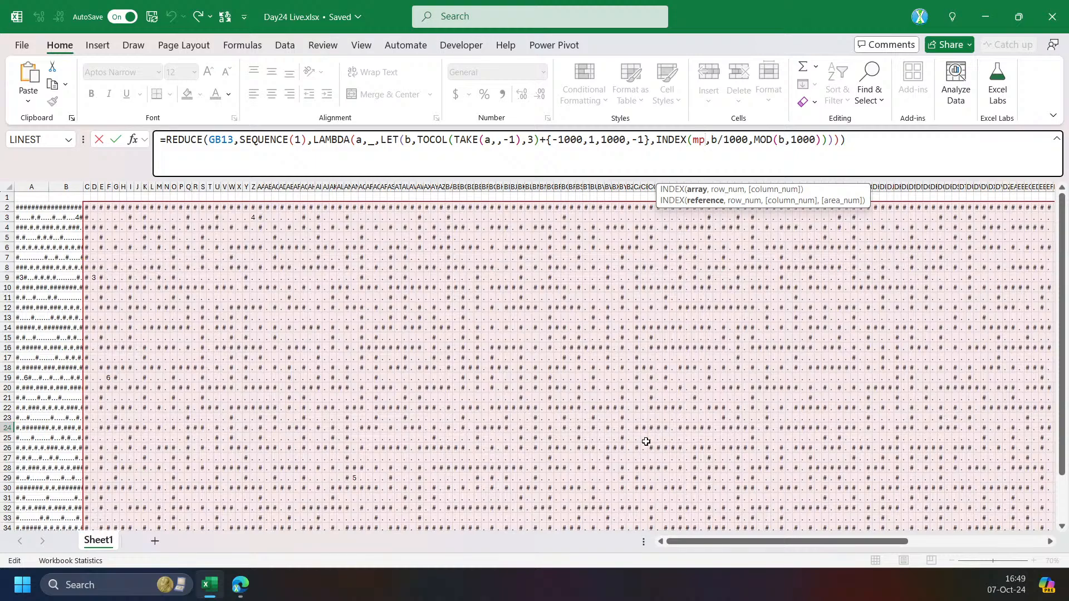
pyautogui.press('Return')
pyautogui.moveTo(948, 541); pyautogui.dragTo(979, 541)
pyautogui.press('Up')
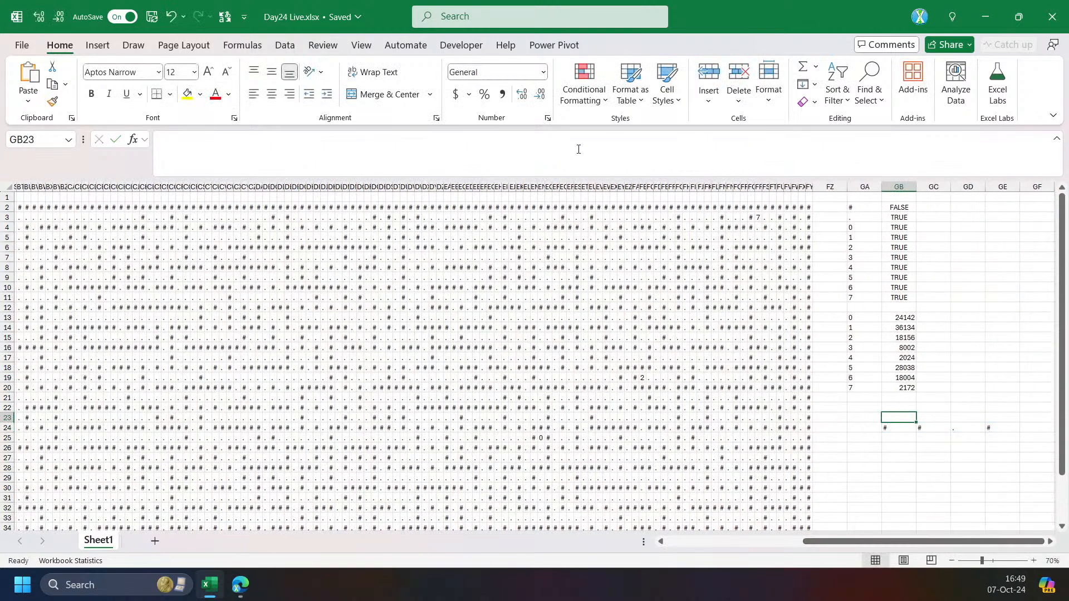
pyautogui.press('Down')
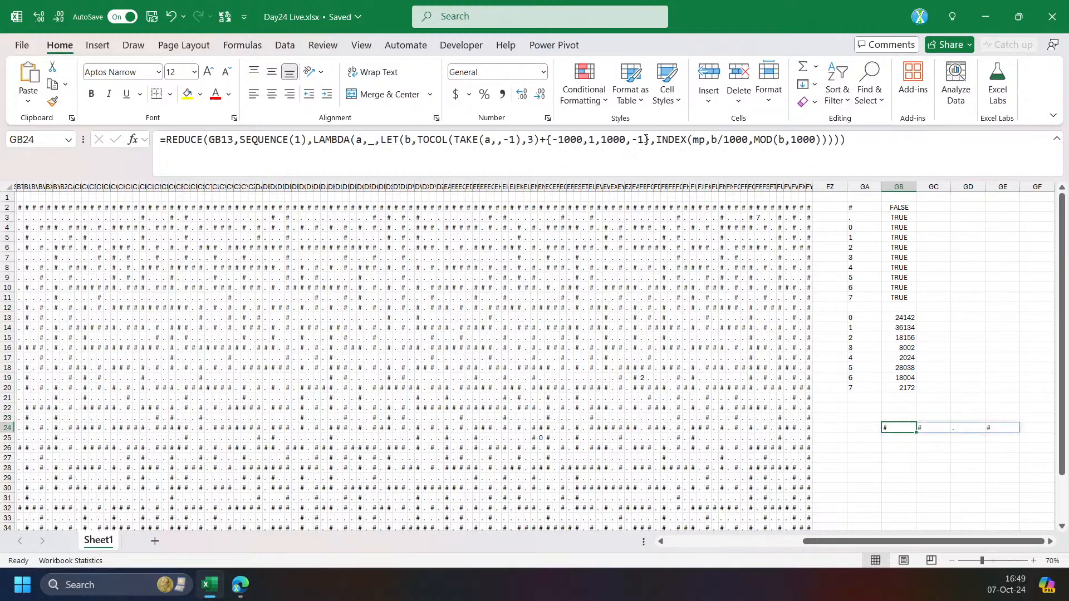
# Append the comparison >"#" to the INDEX expression in the GB24 formula and enter it.
pyautogui.click(646, 140)
pyautogui.click(523, 189)
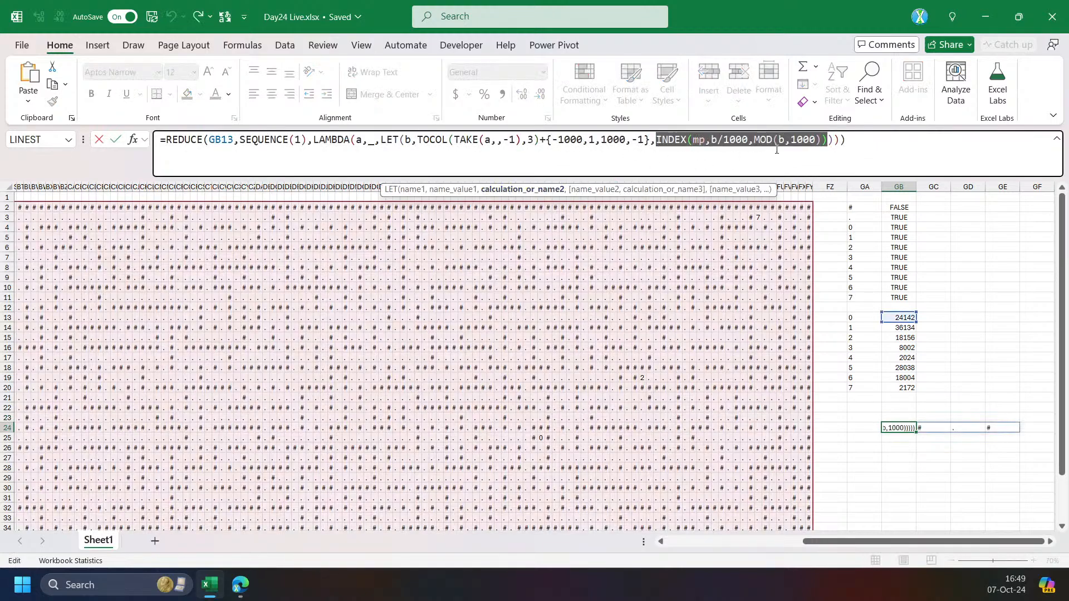
pyautogui.click(828, 140)
pyautogui.write('>')
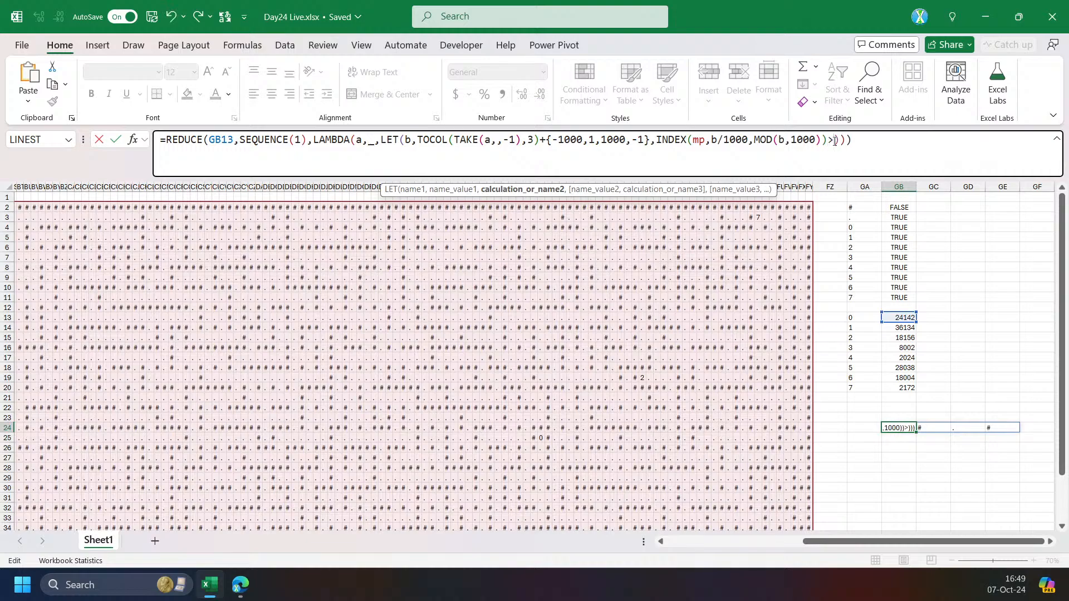
pyautogui.write('"#"')
pyautogui.press('Return')
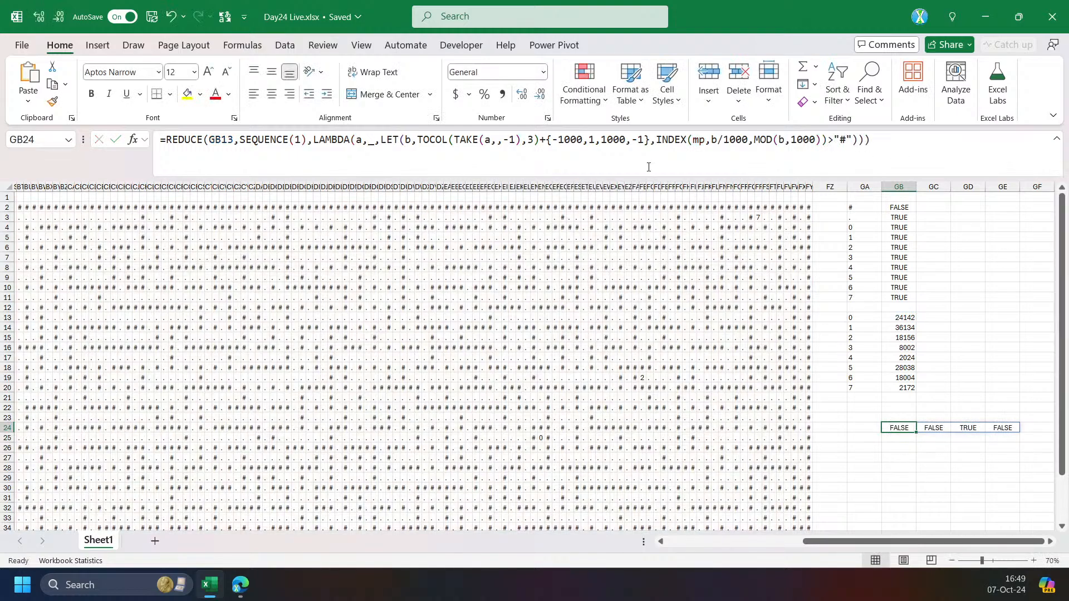
# Wrap the wall comparison in the GB24 formula in IFS so it returns b for open cells, and enter it with the bracket correction.
pyautogui.click(652, 142)
pyautogui.write('ifs')
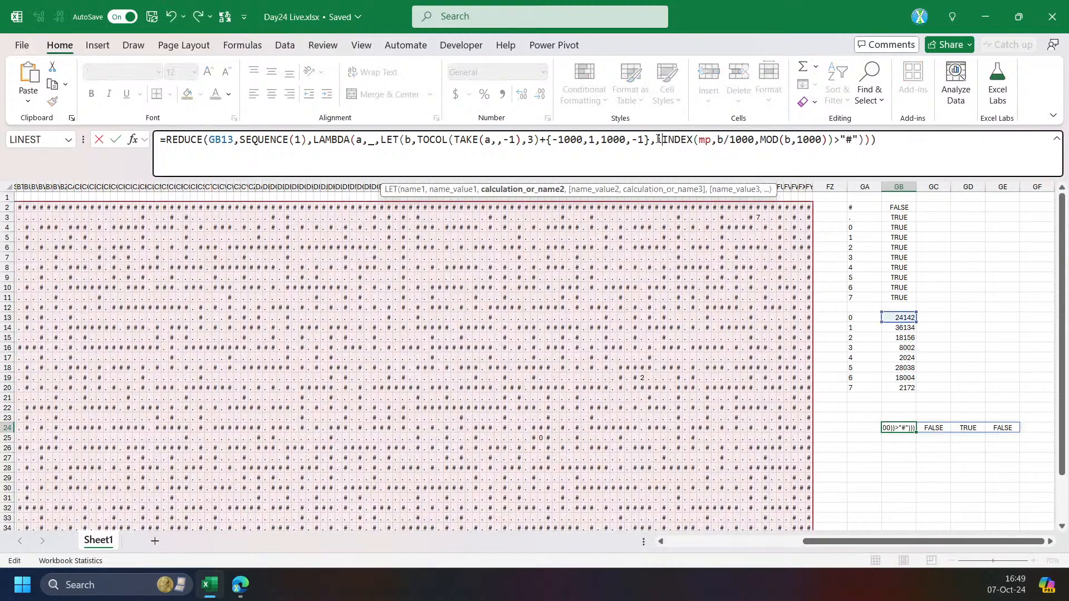
pyautogui.press('Tab')
pyautogui.press('End')
pyautogui.press('Left')
pyautogui.press('Left')
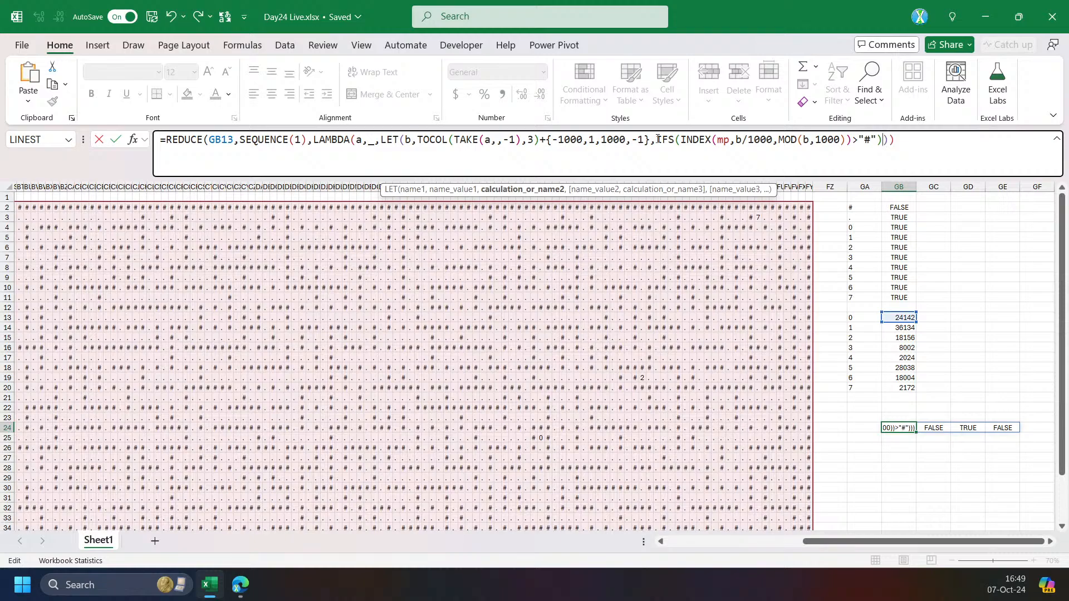
pyautogui.press('Left')
pyautogui.write(',b')
pyautogui.press('Return')
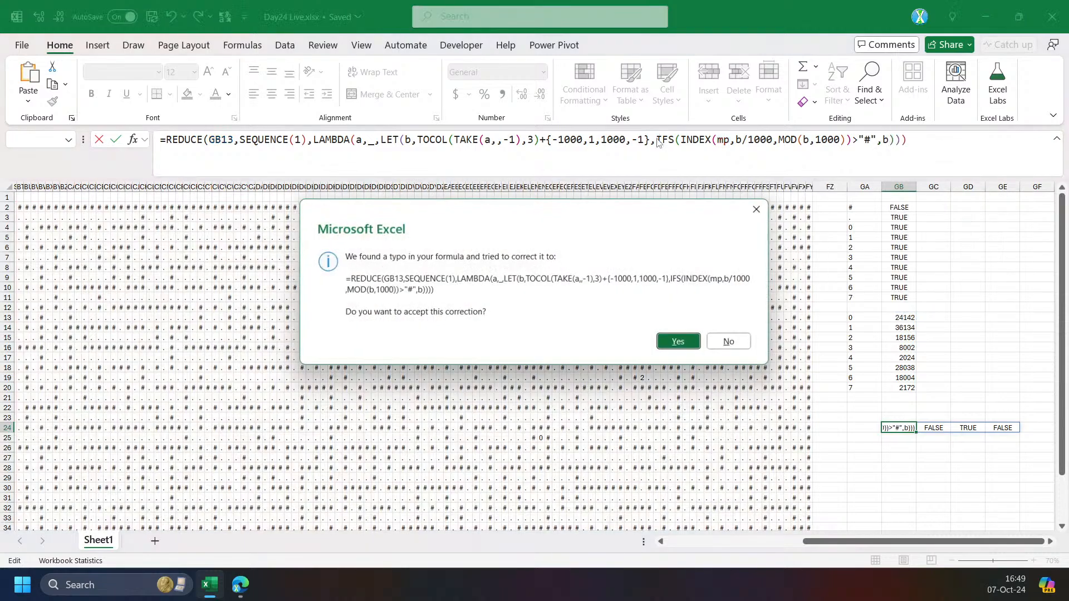
pyautogui.press('Return')
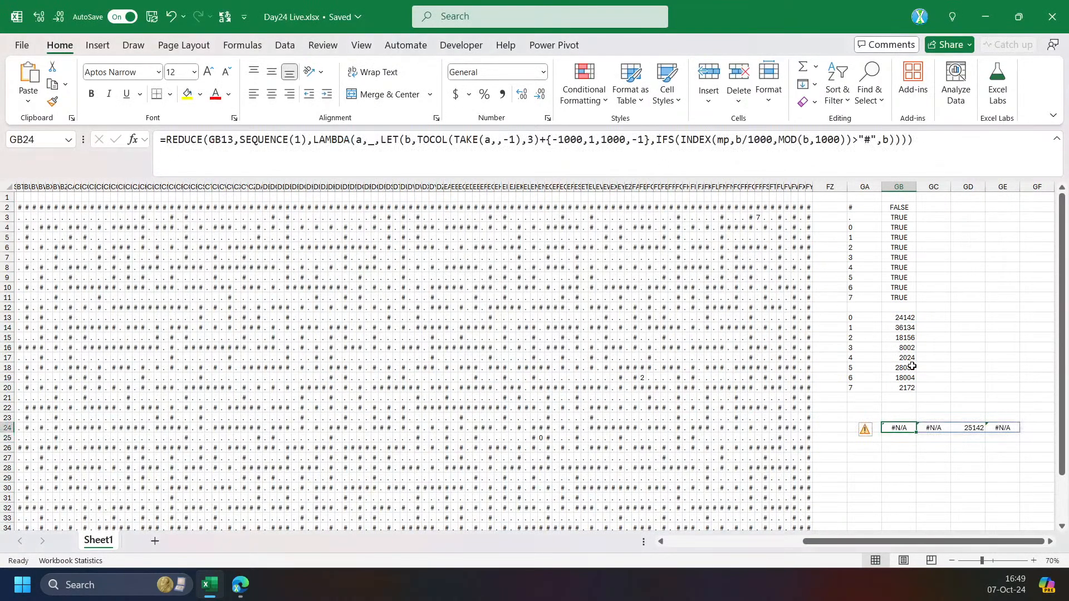
# Wrap the IFS expression in the GB24 formula in HSTACK with a as the first array and enter it.
pyautogui.moveTo(1033, 543); pyautogui.dragTo(1034, 545)
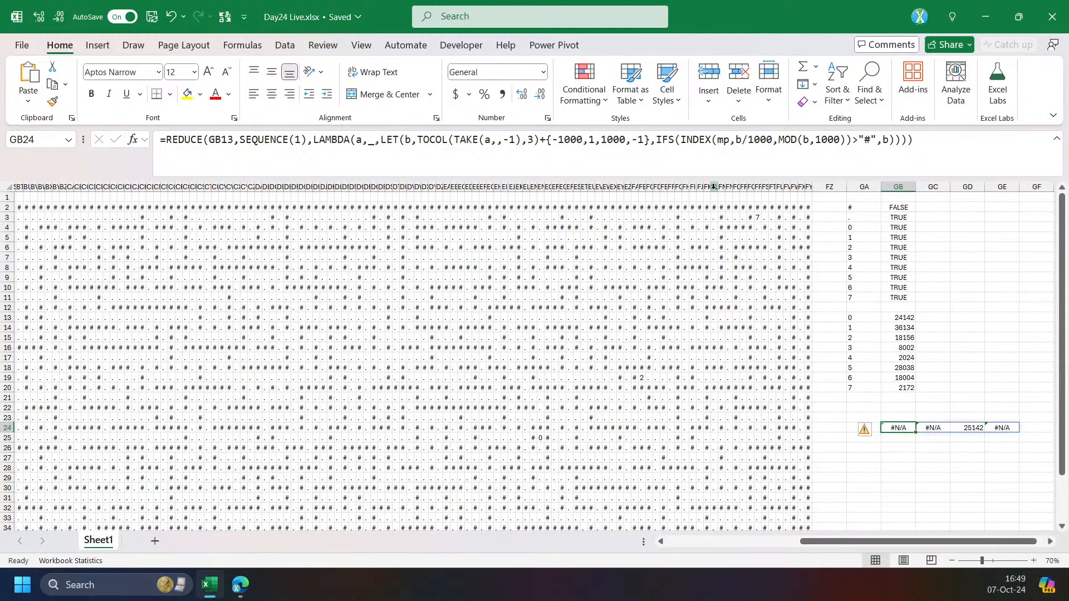
pyautogui.click(657, 139)
pyautogui.write('hs')
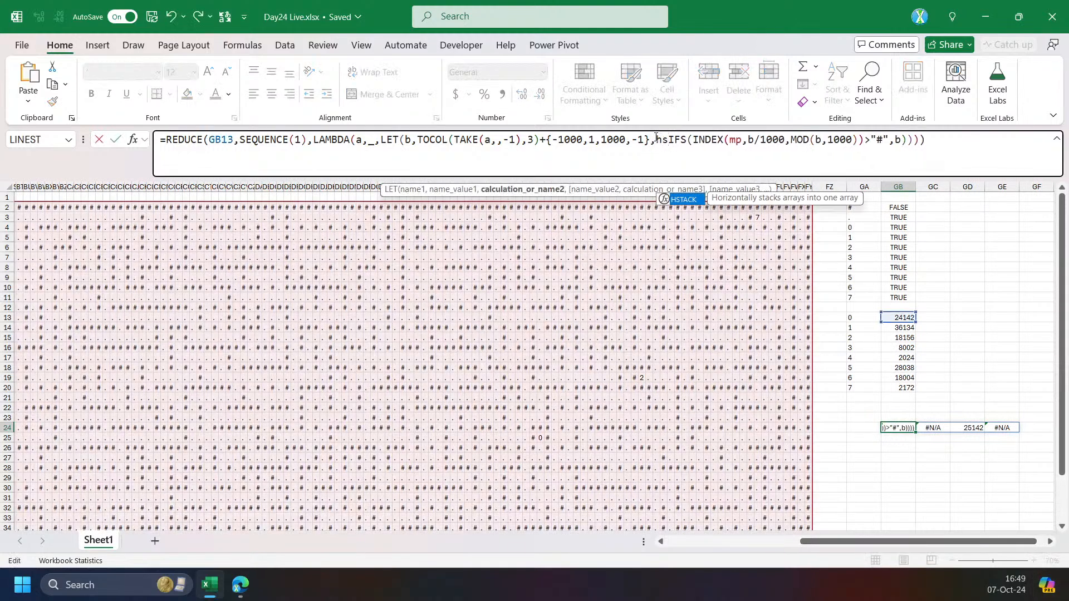
pyautogui.press('Tab')
pyautogui.write('a,')
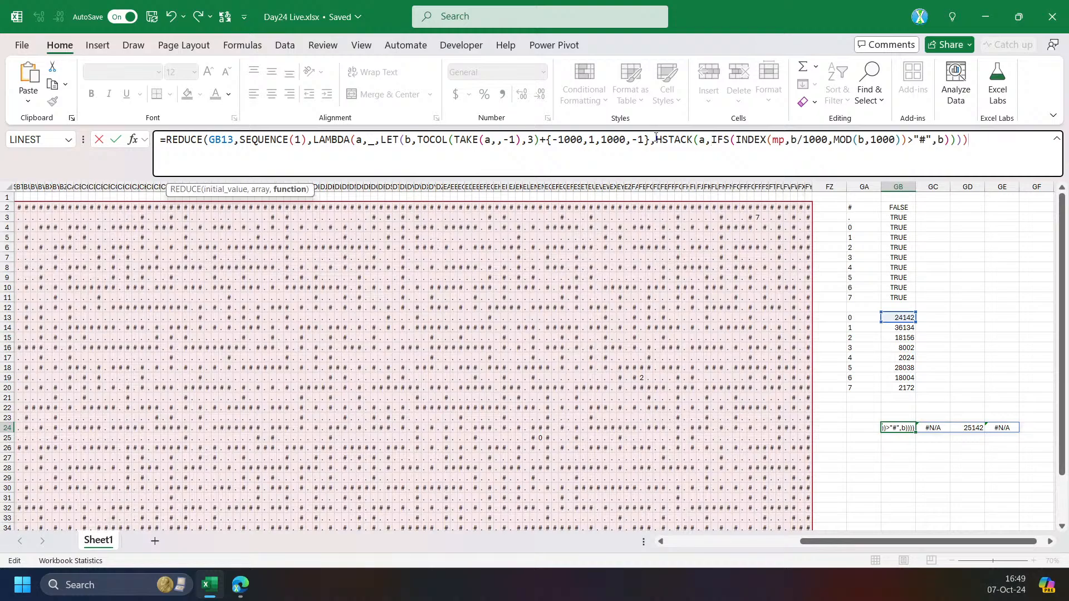
pyautogui.press('Return')
pyautogui.press('Up')
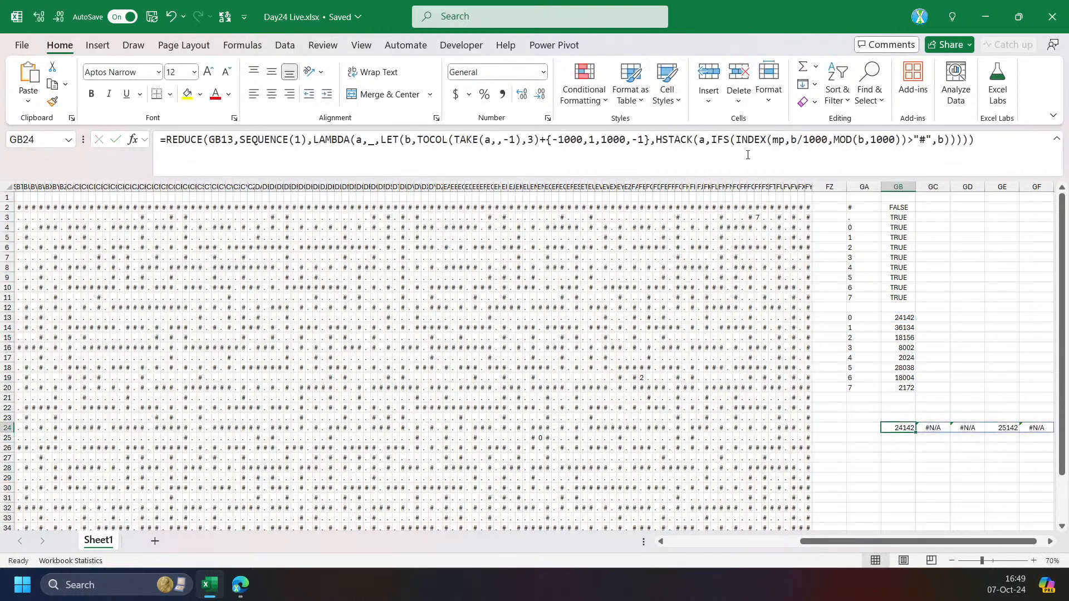
# Wrap the IFS expression inside HSTACK in TOCOL with ignore option 3 and enter the formula.
pyautogui.click(718, 139)
pyautogui.write('toco')
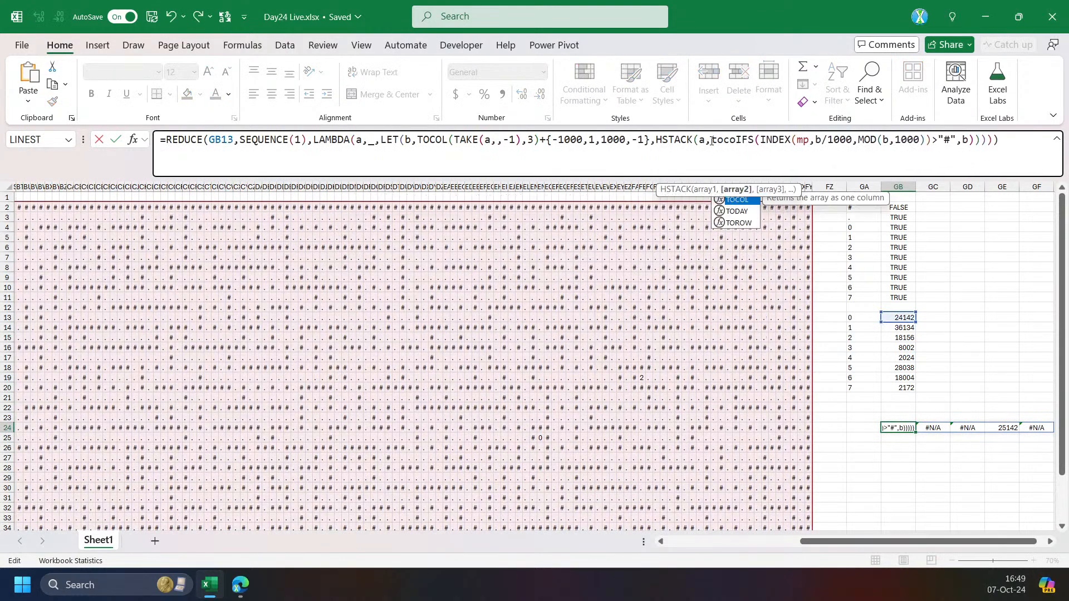
pyautogui.press('Tab')
pyautogui.press('End')
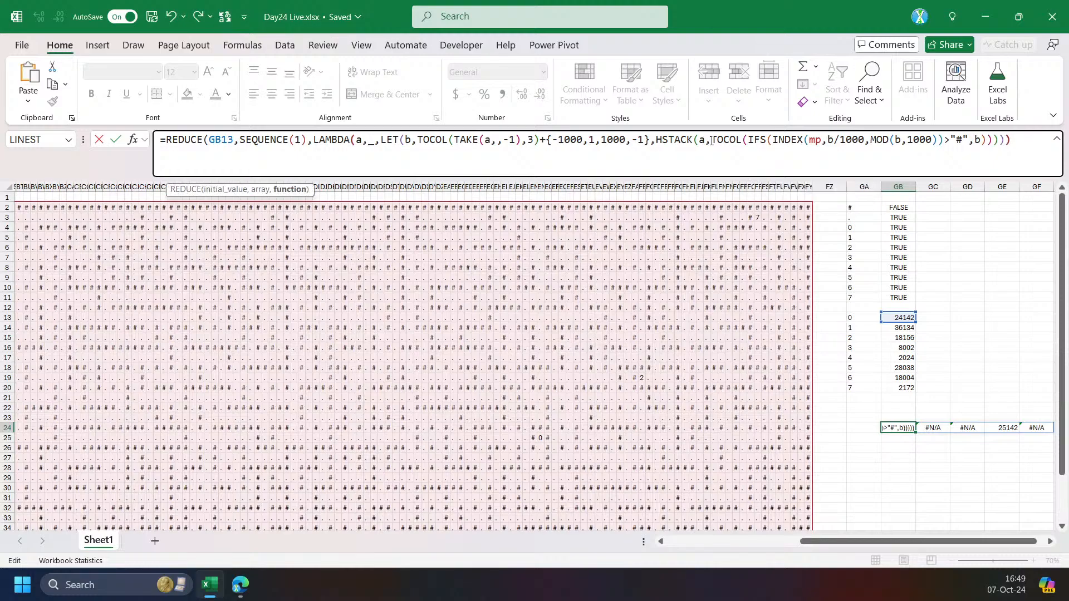
pyautogui.click(759, 143)
pyautogui.click(754, 189)
pyautogui.click(990, 143)
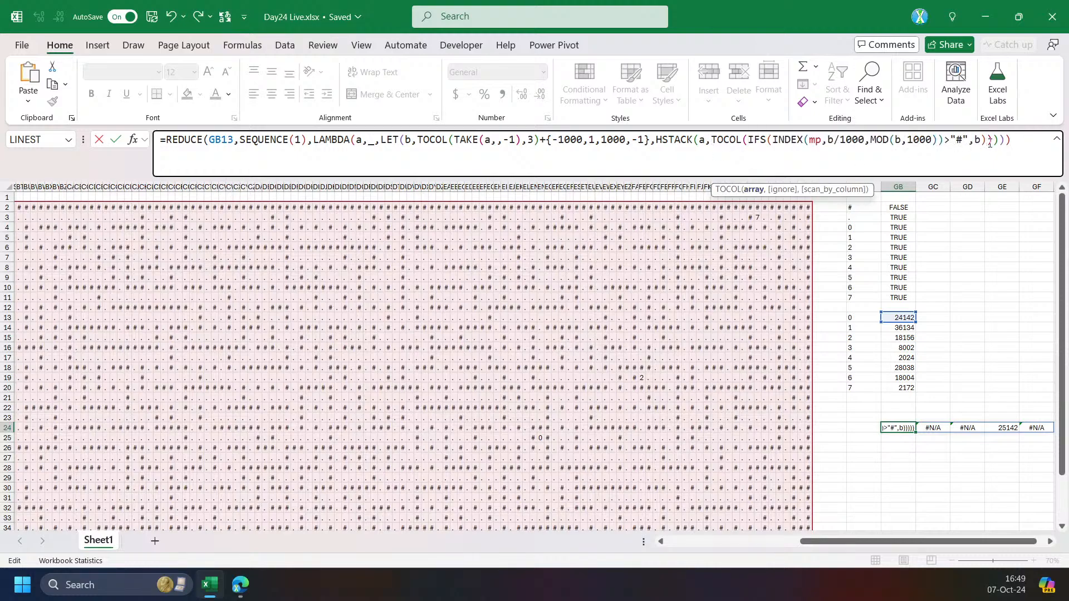
pyautogui.write(',3)')
pyautogui.press('Return')
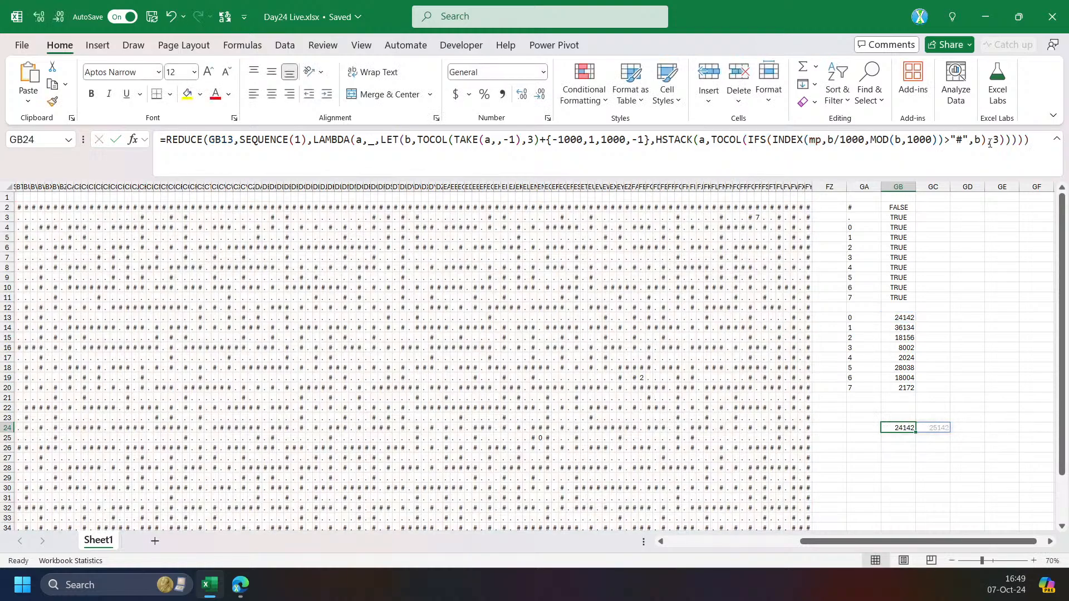
# Set the SEQUENCE argument in the GB24 formula to 2 and check the spilled neighbours.
pyautogui.click(1042, 541)
pyautogui.hotkey('ctrl', 'BackSpace')
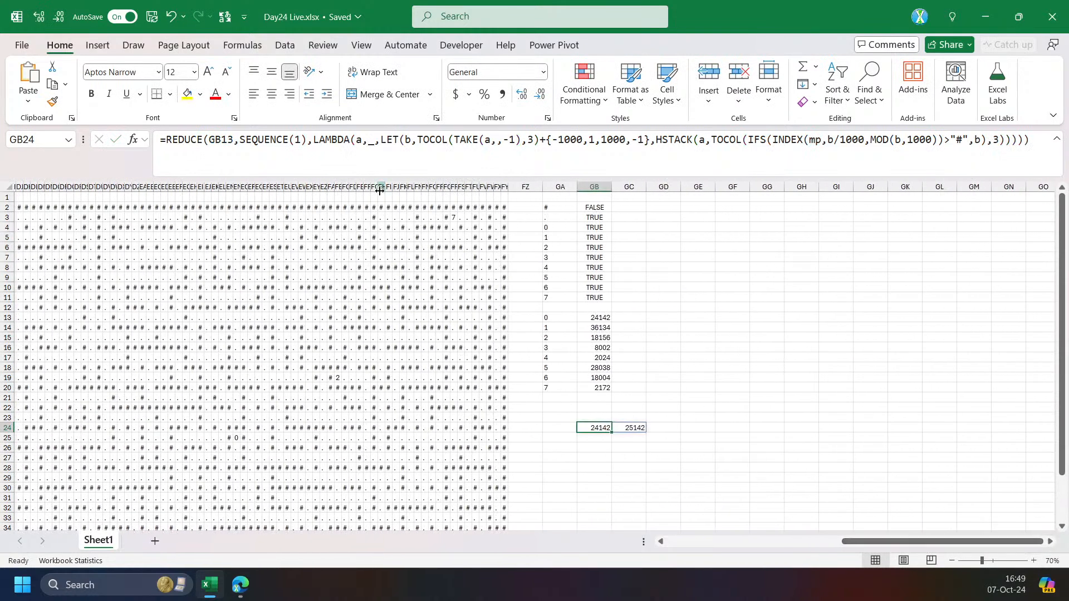
pyautogui.click(299, 140)
pyautogui.press('BackSpace')
pyautogui.write('2')
pyautogui.press('Return')
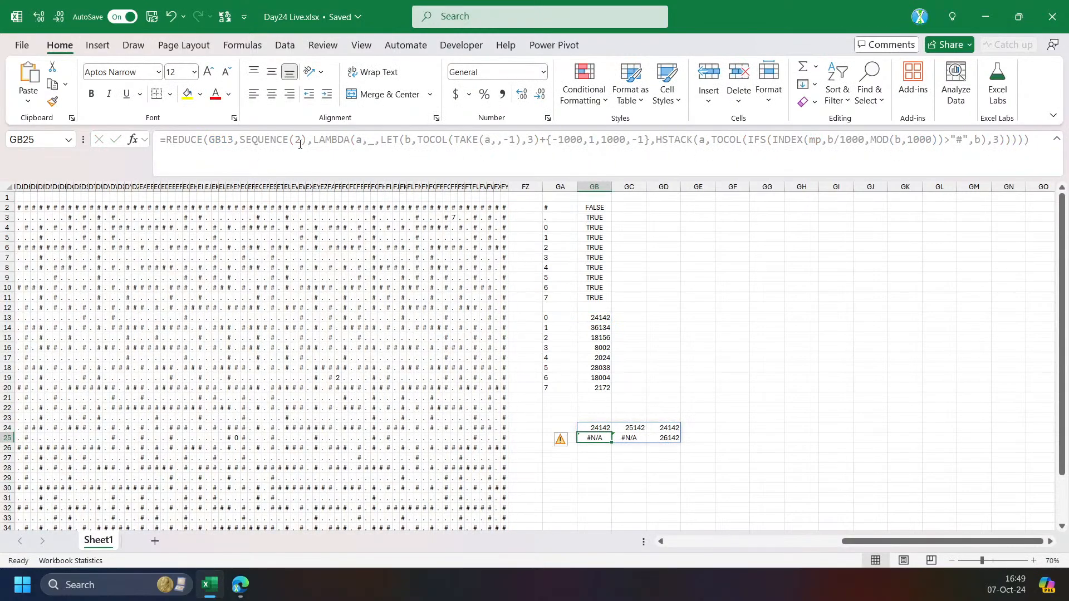
pyautogui.click(669, 431)
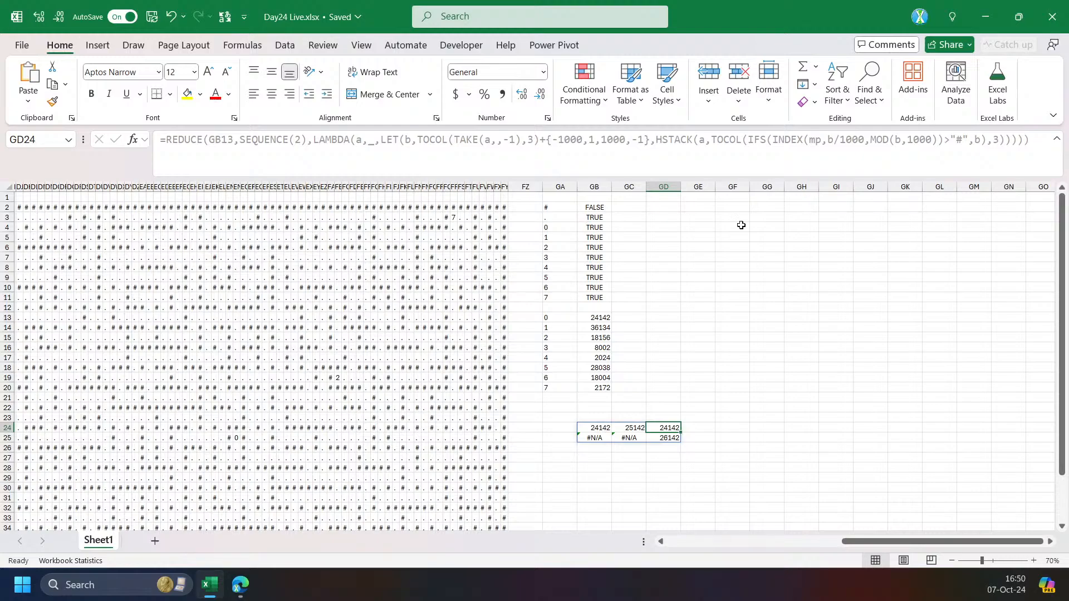
# Add a LET variable c on its own line in the GB24 formula, defined as a copy of the TOCOL(IFS(...),3) expression.
pyautogui.click(583, 426)
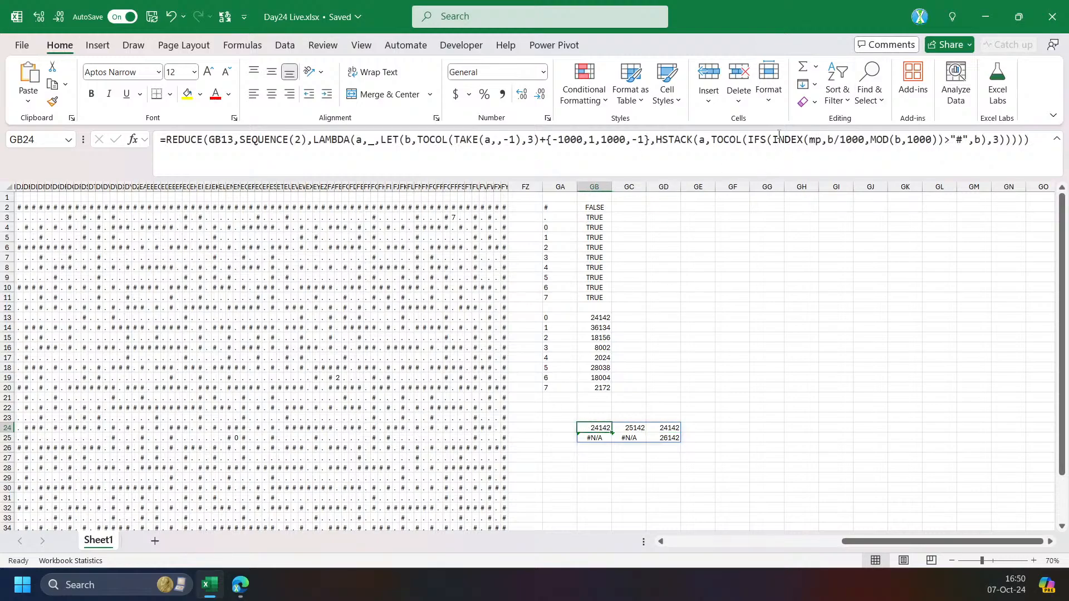
pyautogui.click(779, 137)
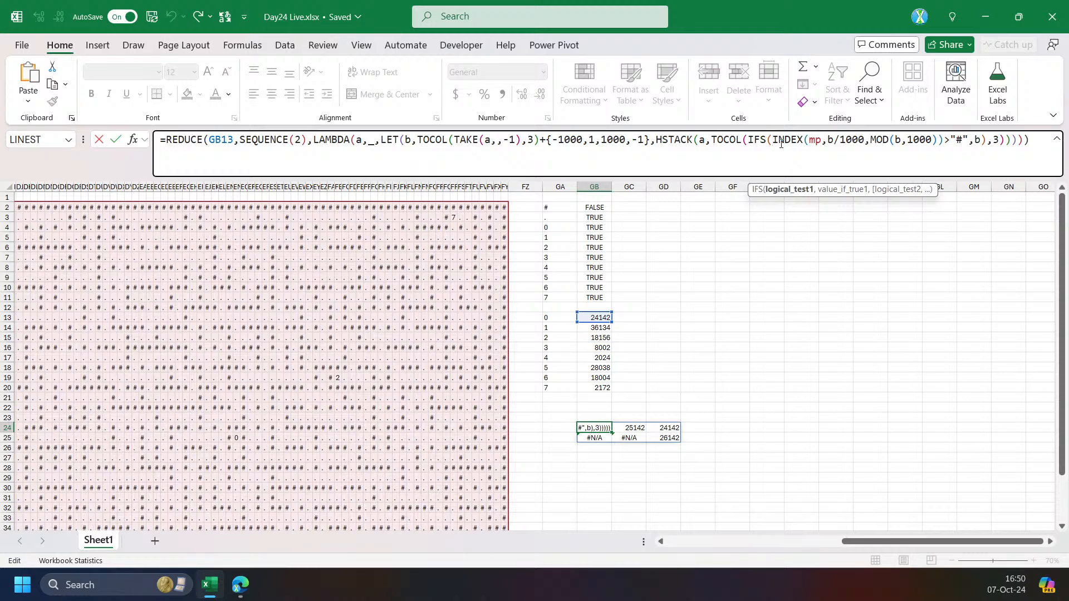
pyautogui.click(728, 139)
pyautogui.click(729, 191)
pyautogui.hotkey('ctrl', 'c')
pyautogui.click(655, 141)
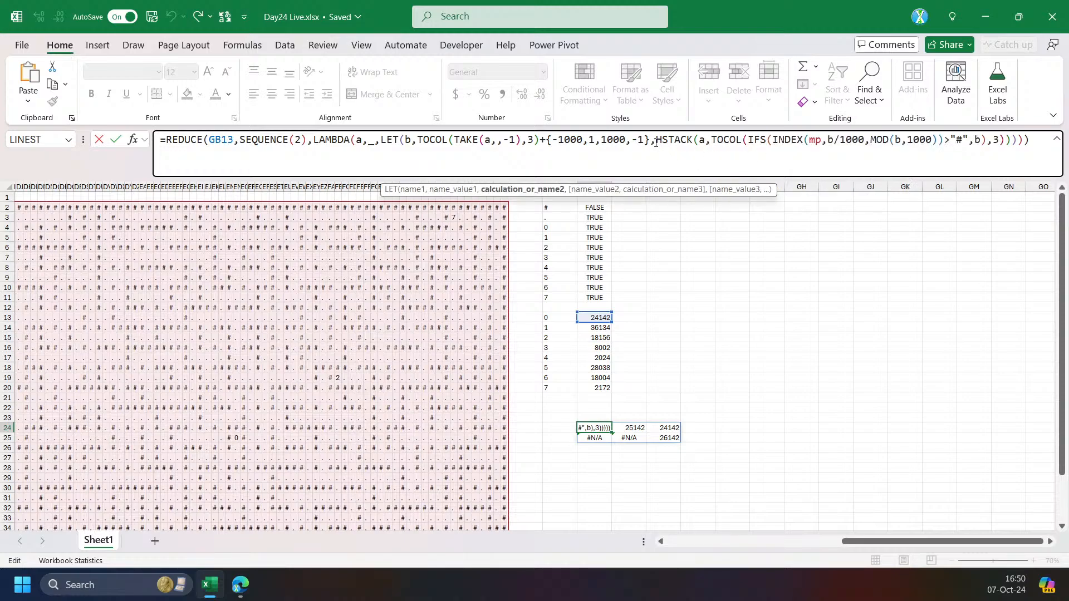
pyautogui.hotkey('alt', 'Return')
pyautogui.hotkey('alt', 'Return')
pyautogui.write('c,')
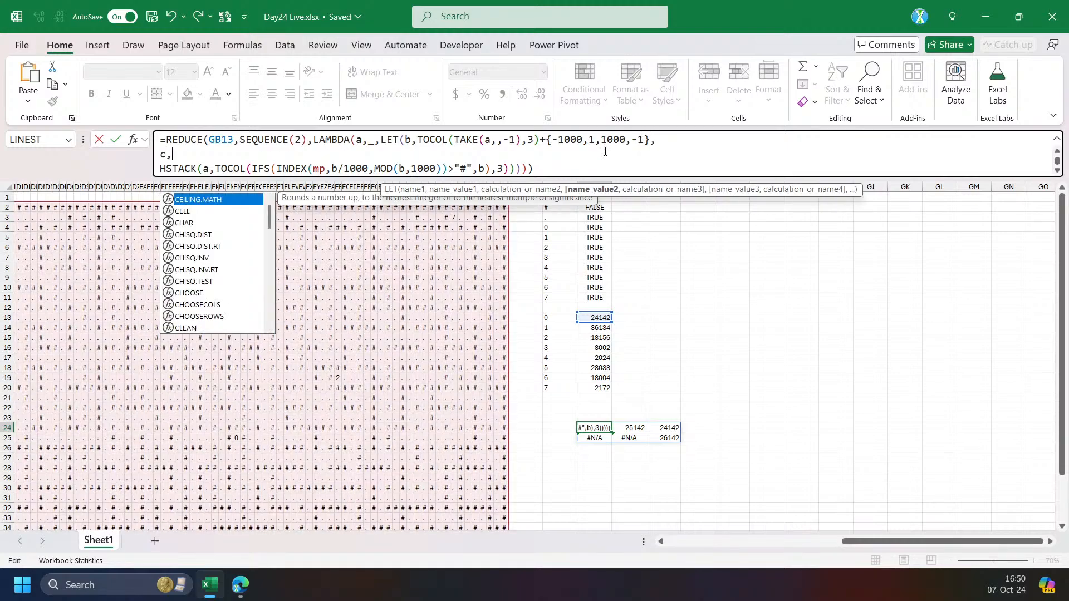
pyautogui.hotkey('ctrl', 'v')
pyautogui.write(',')
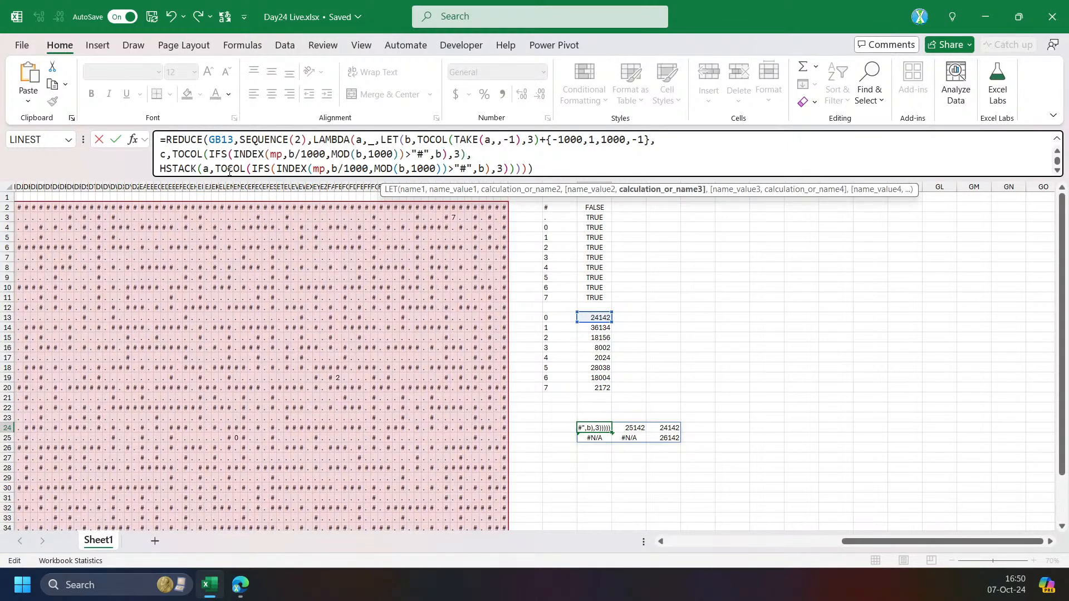
# Replace the TOCOL expression inside HSTACK with c and enter the GB24 formula.
pyautogui.click(225, 169)
pyautogui.click(240, 190)
pyautogui.write('c')
pyautogui.hotkey('ctrl', 'Return')
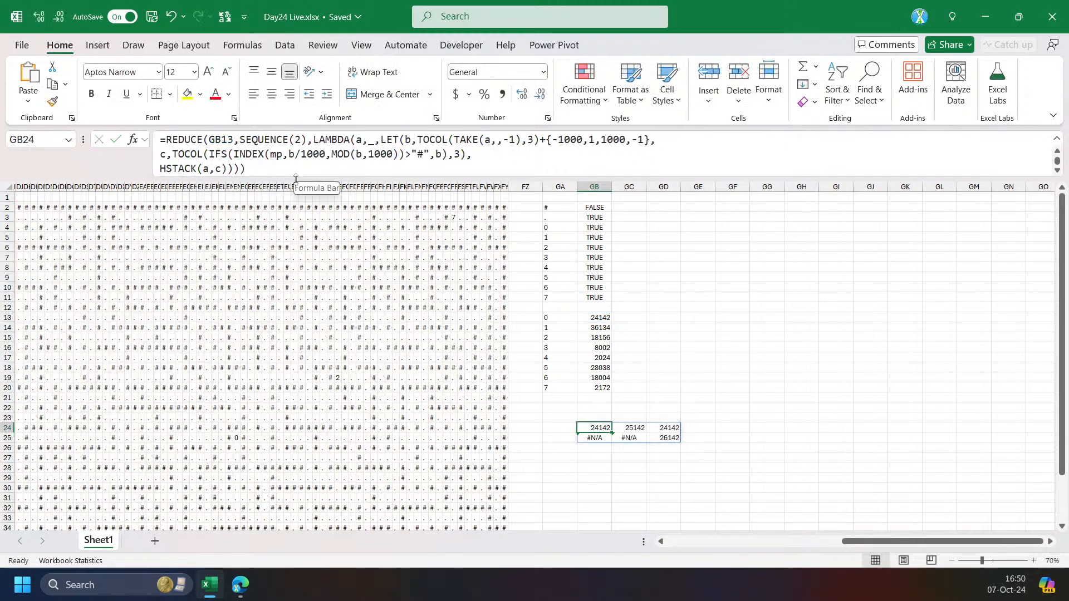
# Enlarge the formula bar, then parenthesise the wall comparison in c and multiply it by an ISNA function.
pyautogui.moveTo(298, 177); pyautogui.dragTo(296, 233)
pyautogui.click(272, 158)
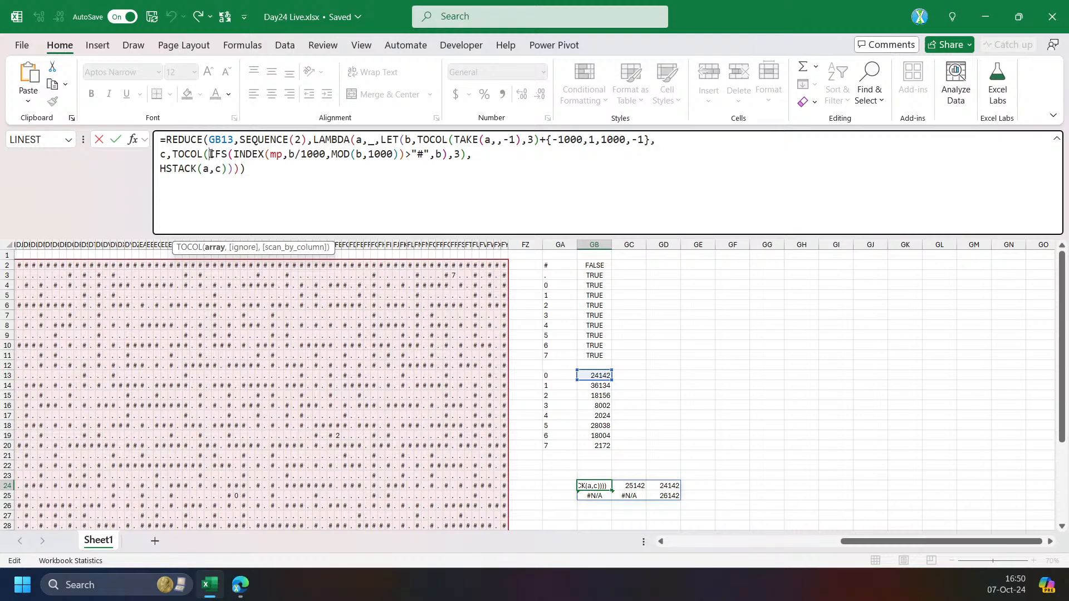
pyautogui.press('Right')
pyautogui.press('Right')
pyautogui.press('Right')
pyautogui.press('Right')
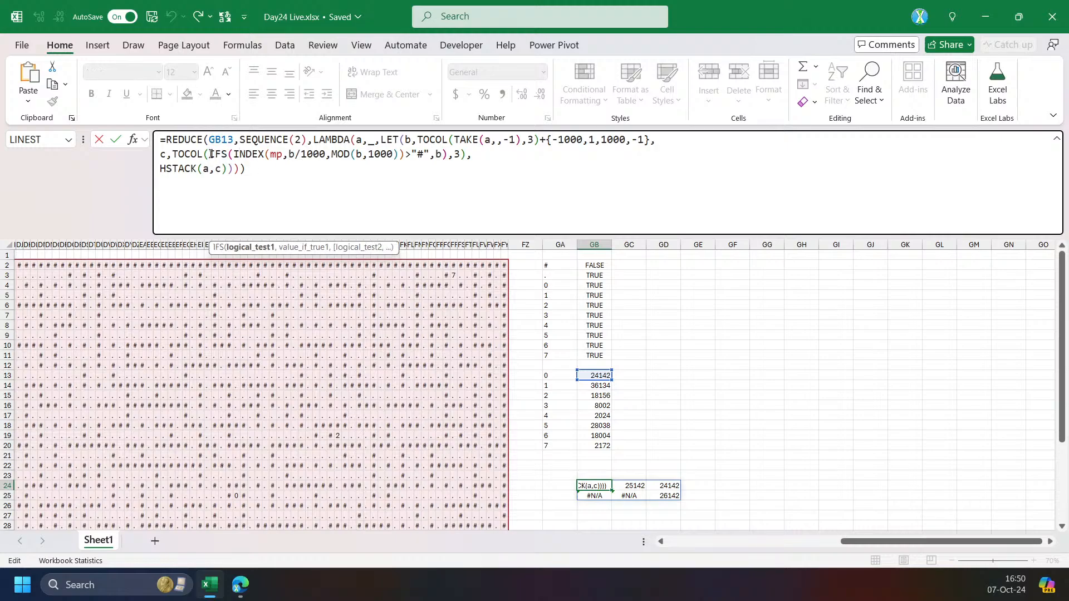
pyautogui.write('(')
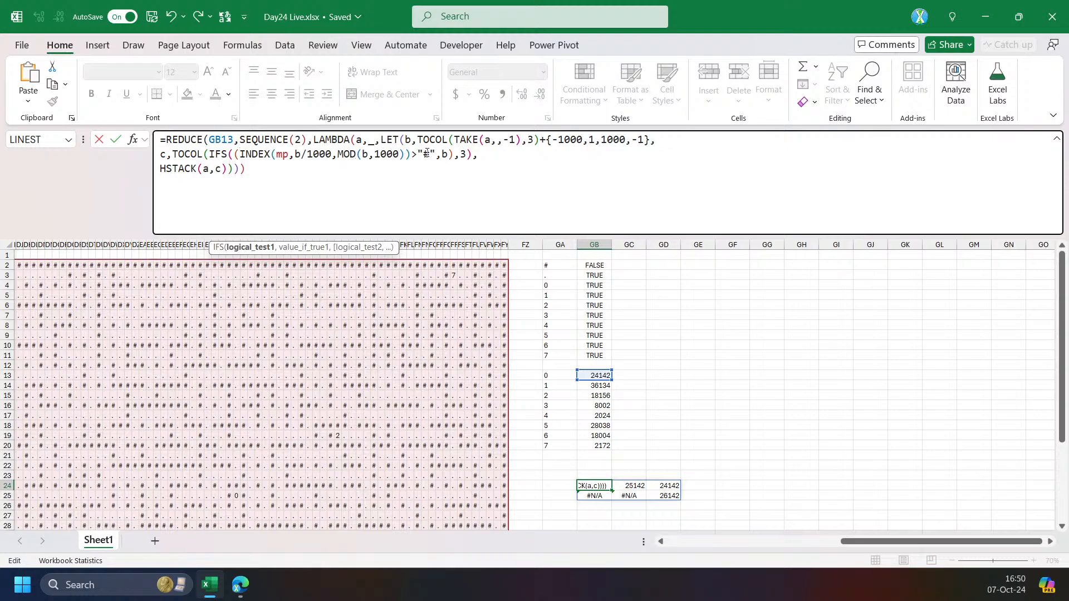
pyautogui.write(')*ISNA(')
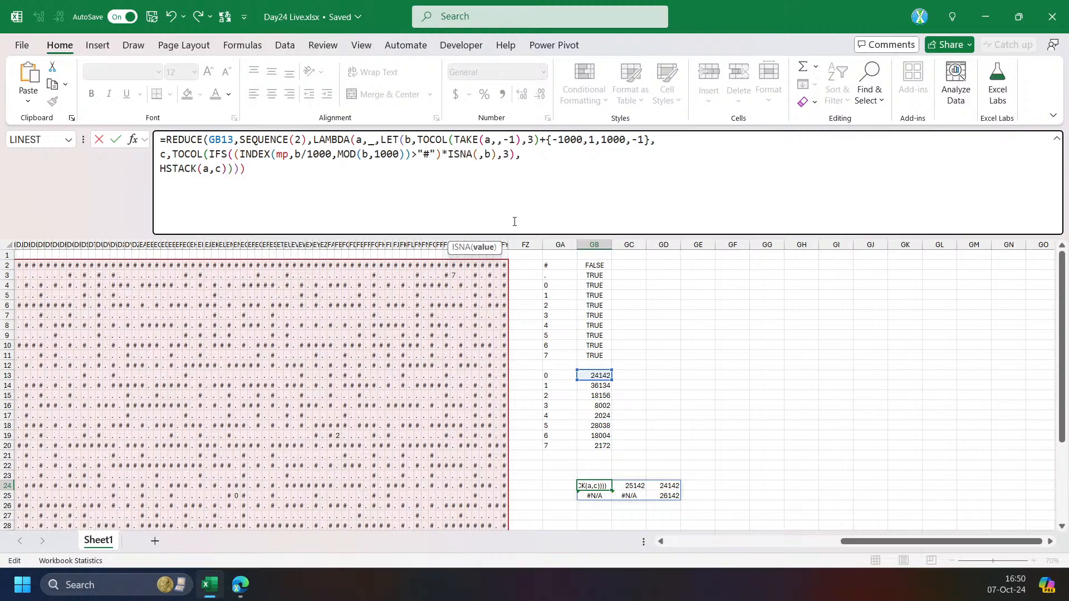
# Complete the ISNA test with XMATCH(b,TOCOL(a,3)) to exclude visited cells, and enter the GB24 formula.
pyautogui.write('xma')
pyautogui.press('Tab')
pyautogui.write('b,')
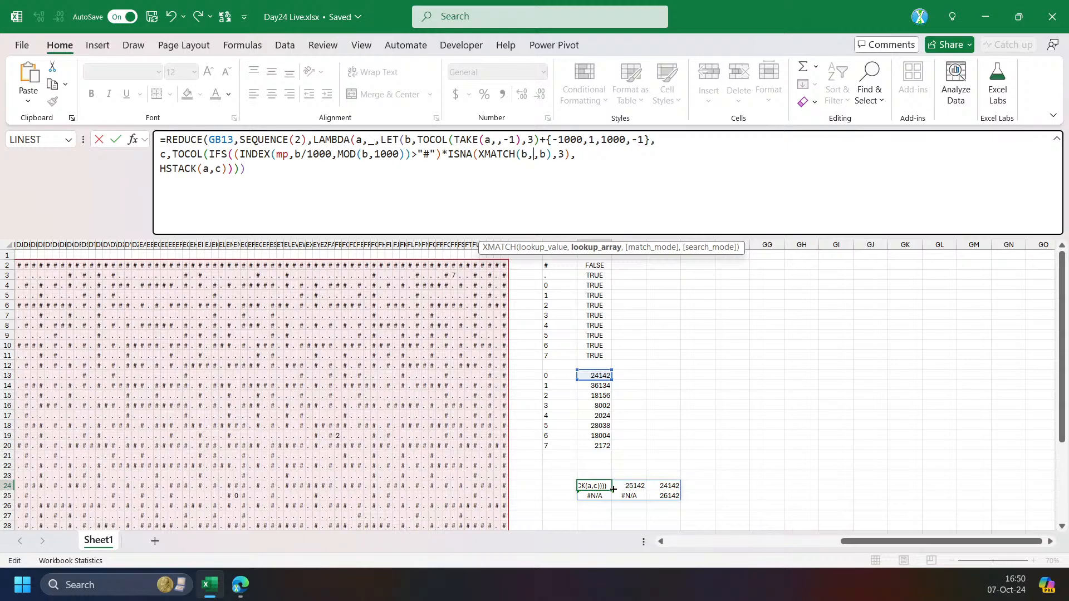
pyautogui.write('tocol(a')
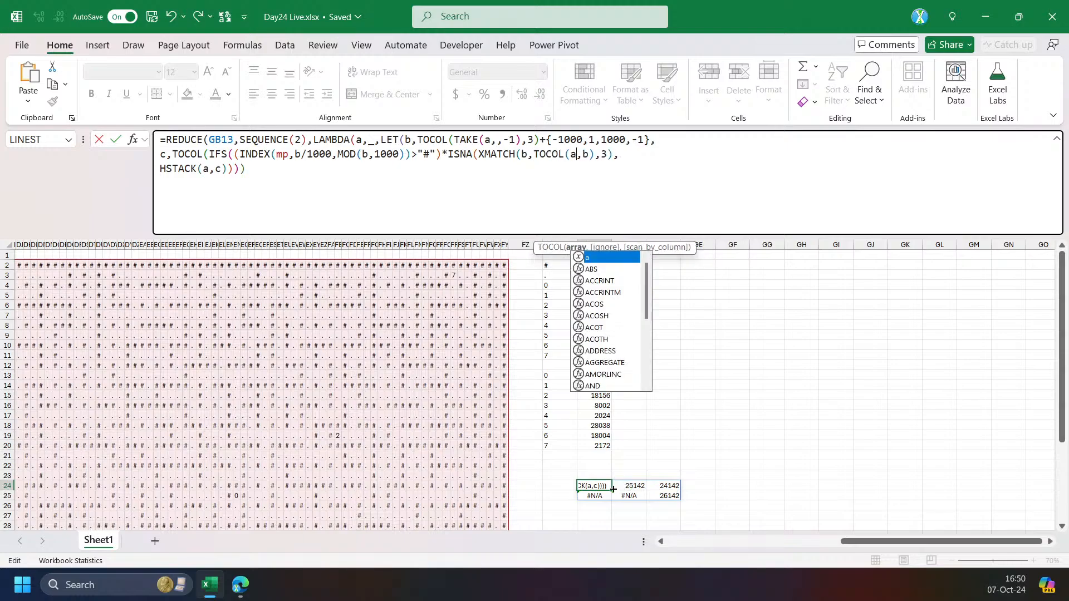
pyautogui.write(')')
pyautogui.press('BackSpace')
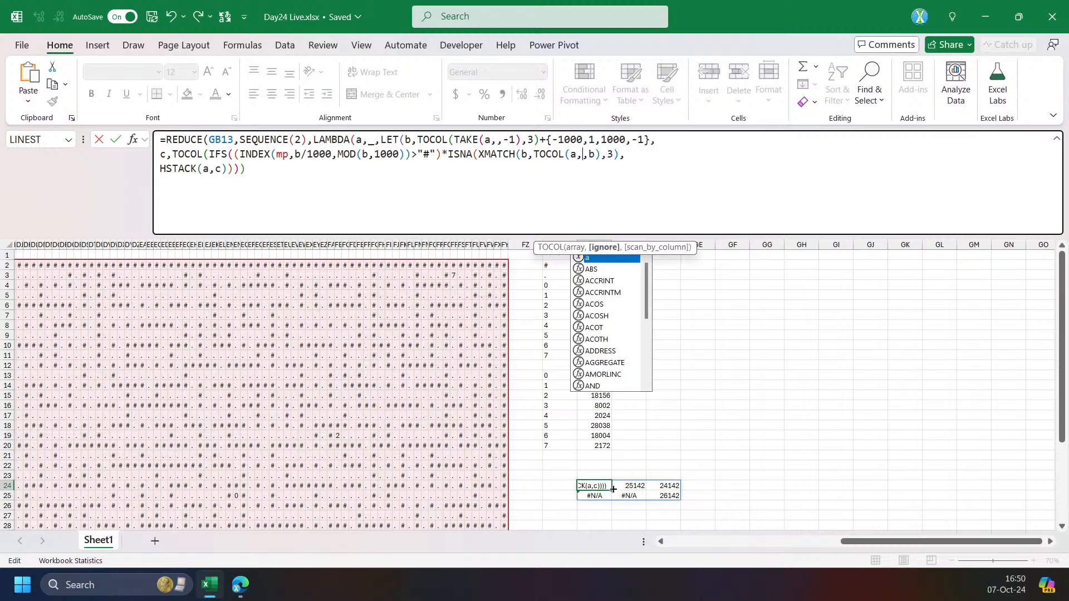
pyautogui.write(',3)))')
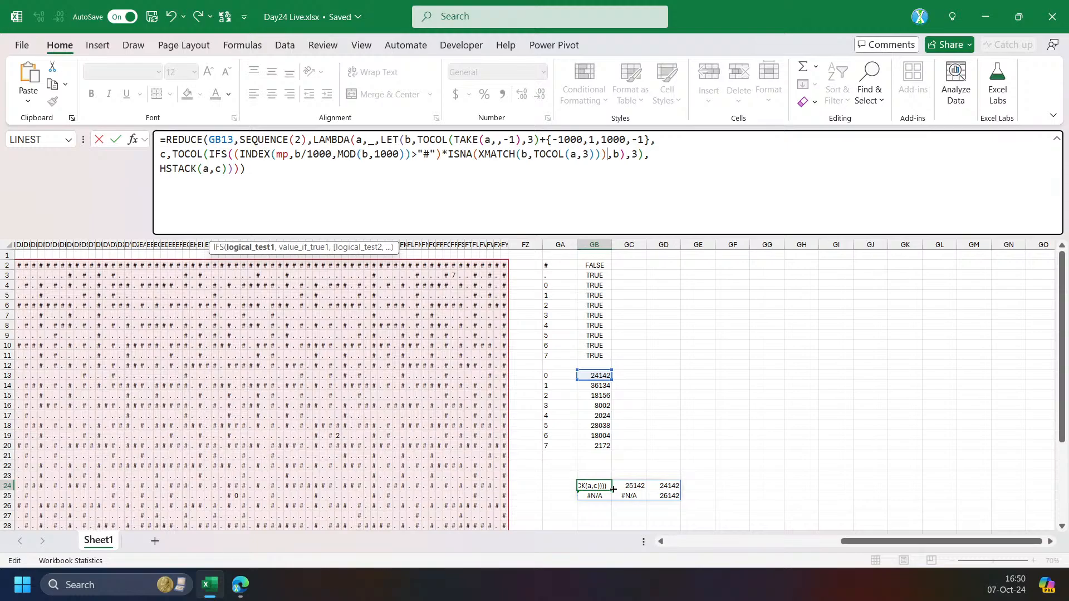
pyautogui.press('Return')
pyautogui.click(612, 486)
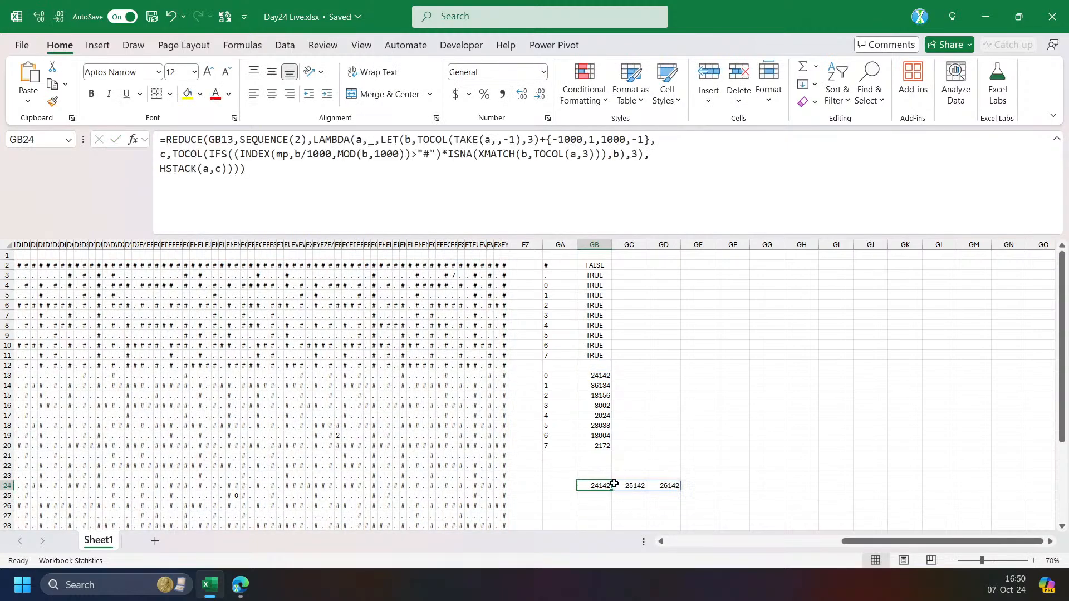
# Set the SEQUENCE argument in the GB24 formula to 5 and enter it.
pyautogui.click(299, 140)
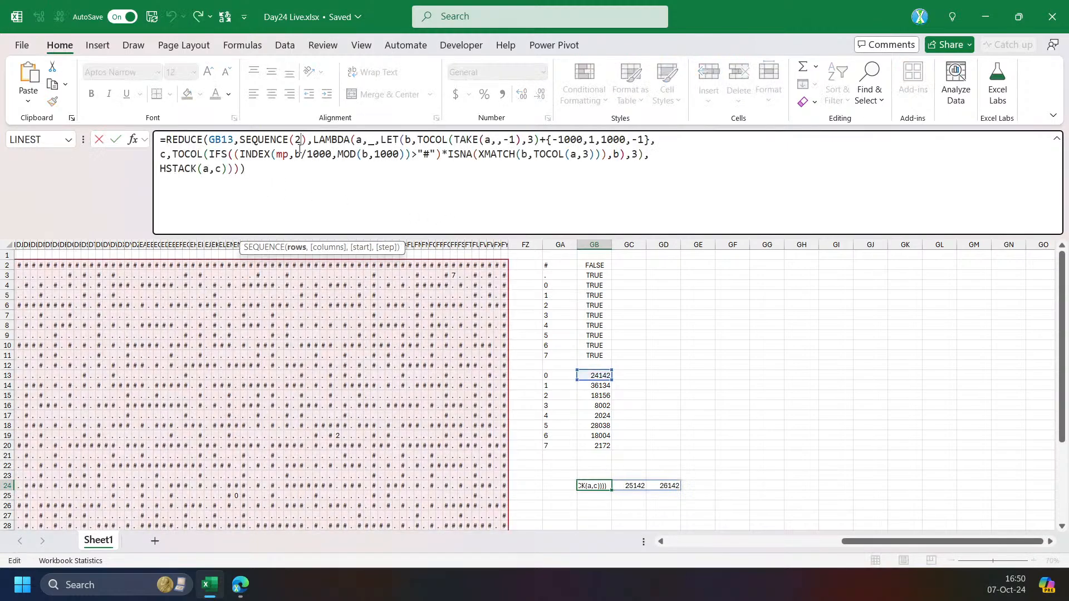
pyautogui.press('BackSpace')
pyautogui.write('5')
pyautogui.press('Return')
pyautogui.press('Up')
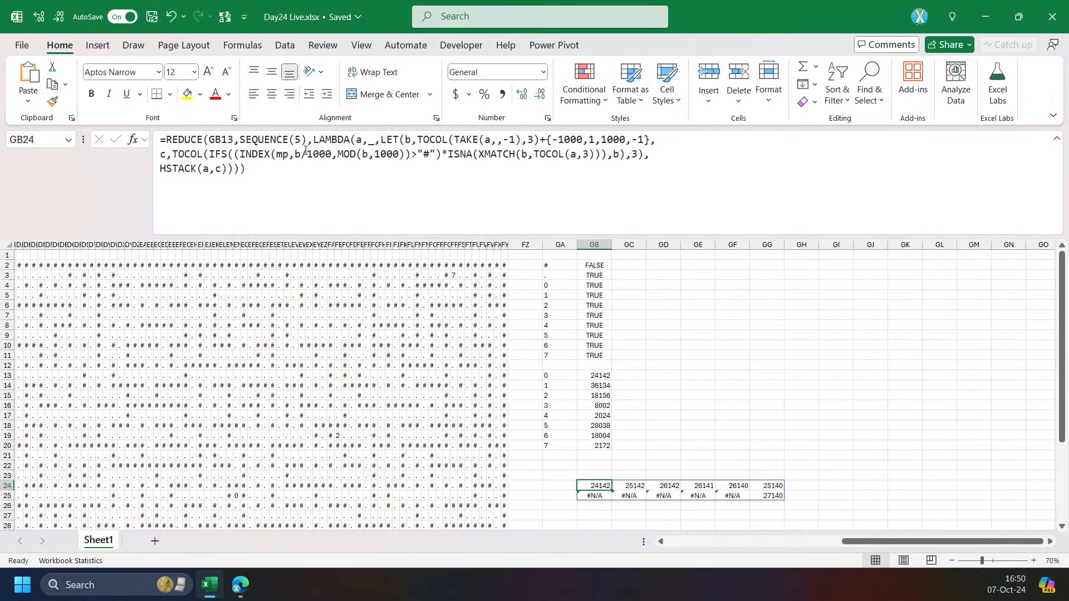
pyautogui.click(307, 152)
pyautogui.press('Escape')
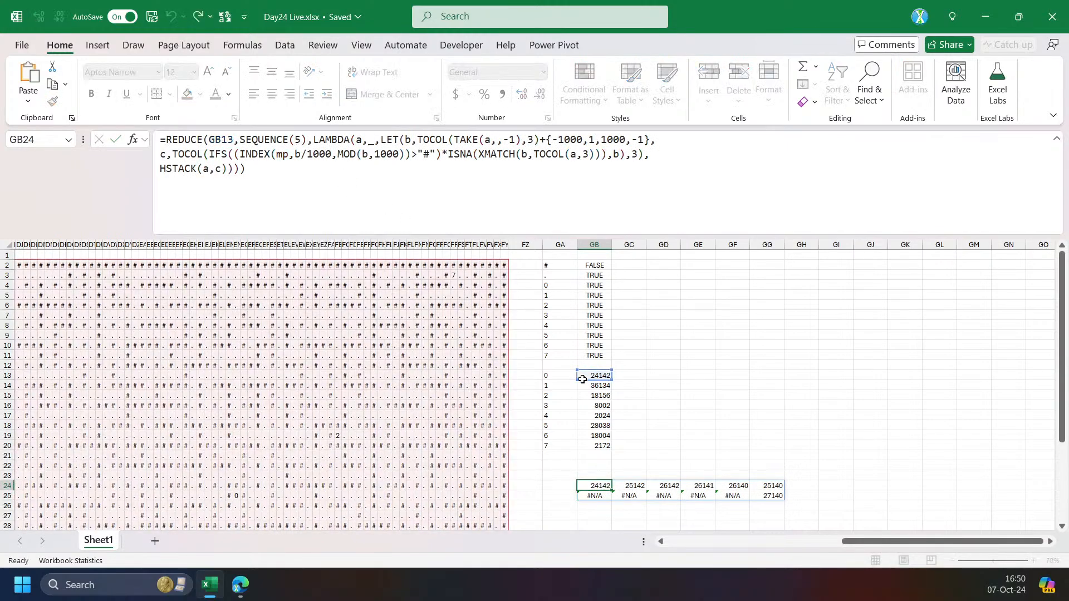
# Wrap the TOCOL expression defining c in IFERROR with a fallback of 0, and enter the GB24 formula.
pyautogui.hscroll(1, 819, 538)
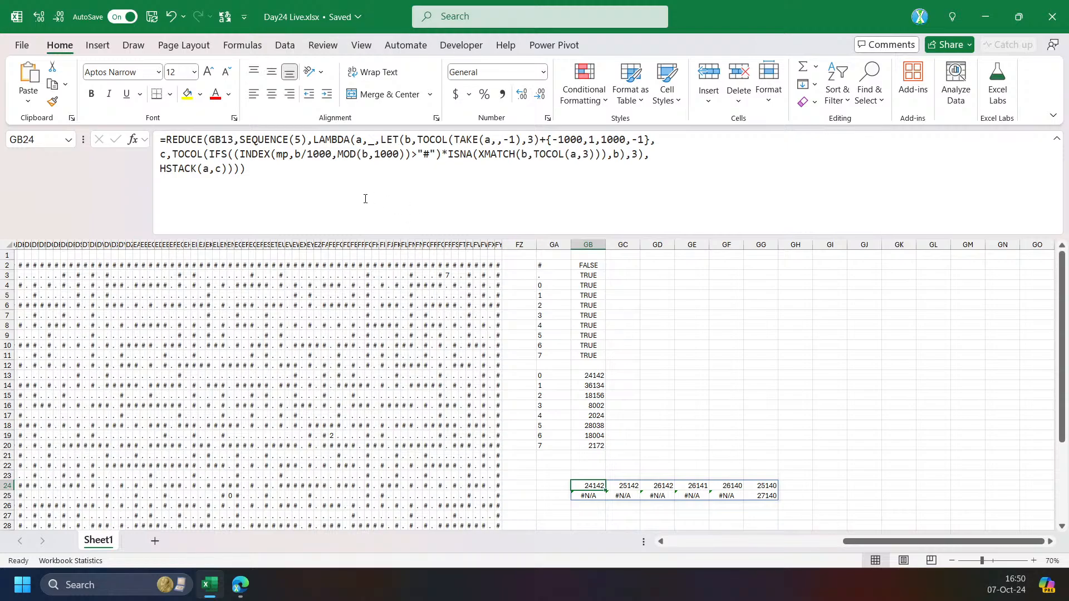
pyautogui.click(197, 154)
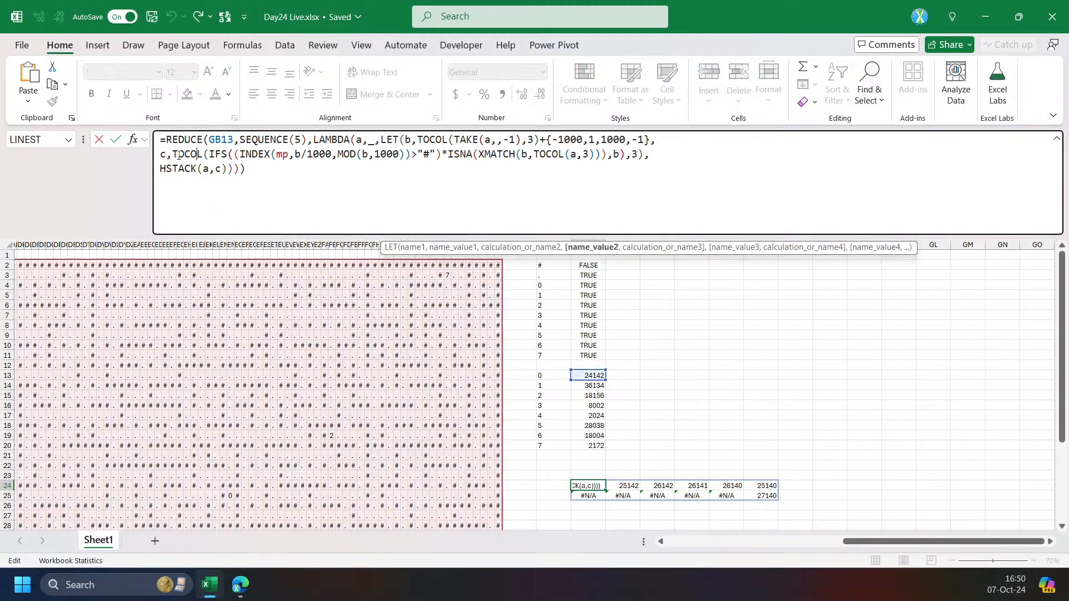
pyautogui.click(174, 154)
pyautogui.write('if')
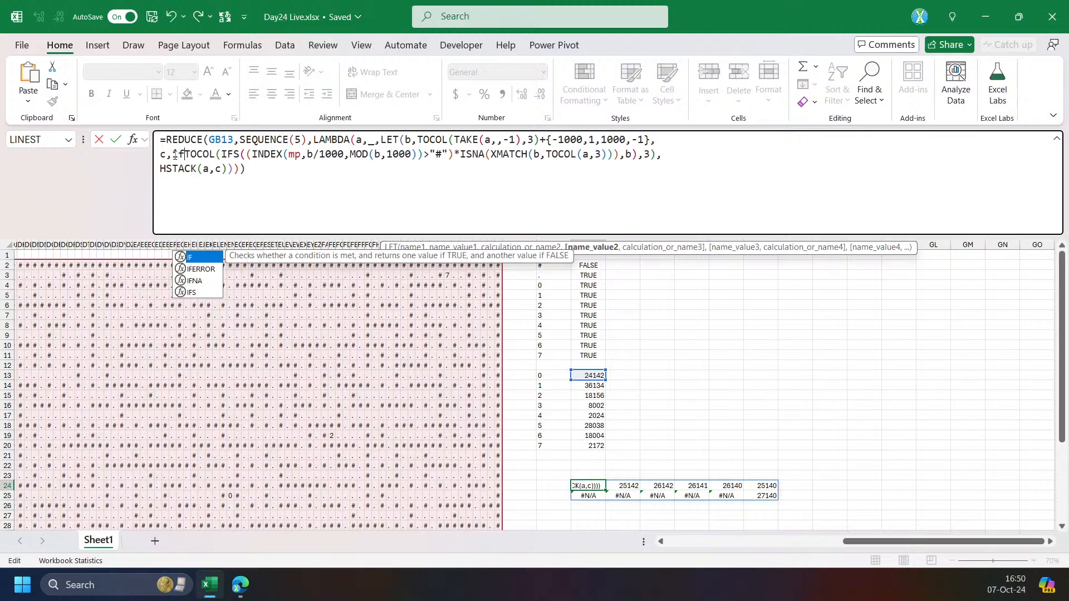
pyautogui.doubleClick(195, 269)
pyautogui.click(247, 247)
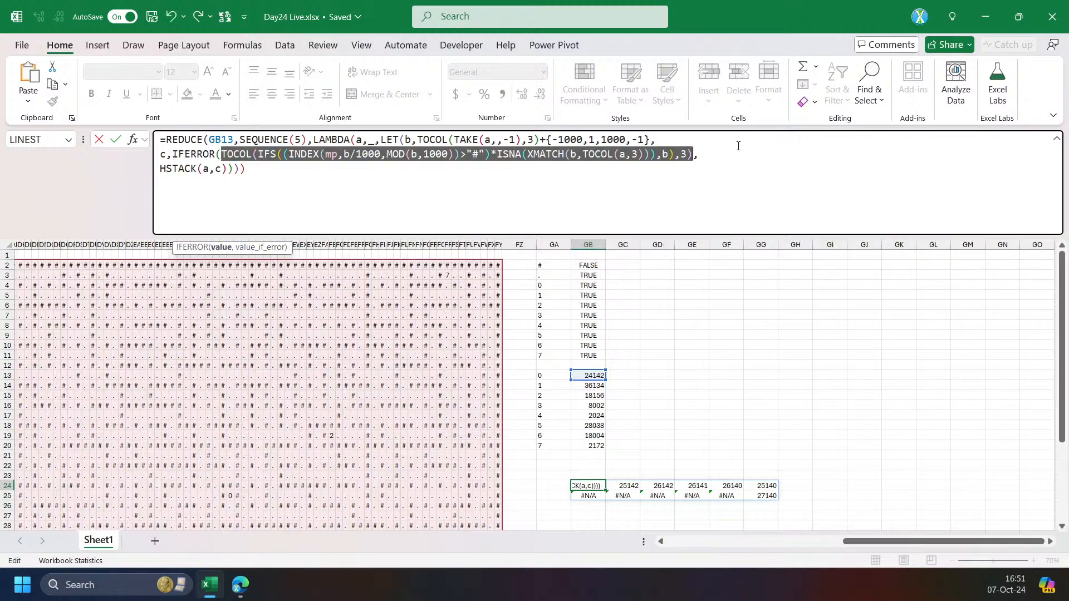
pyautogui.click(694, 156)
pyautogui.write(',0')
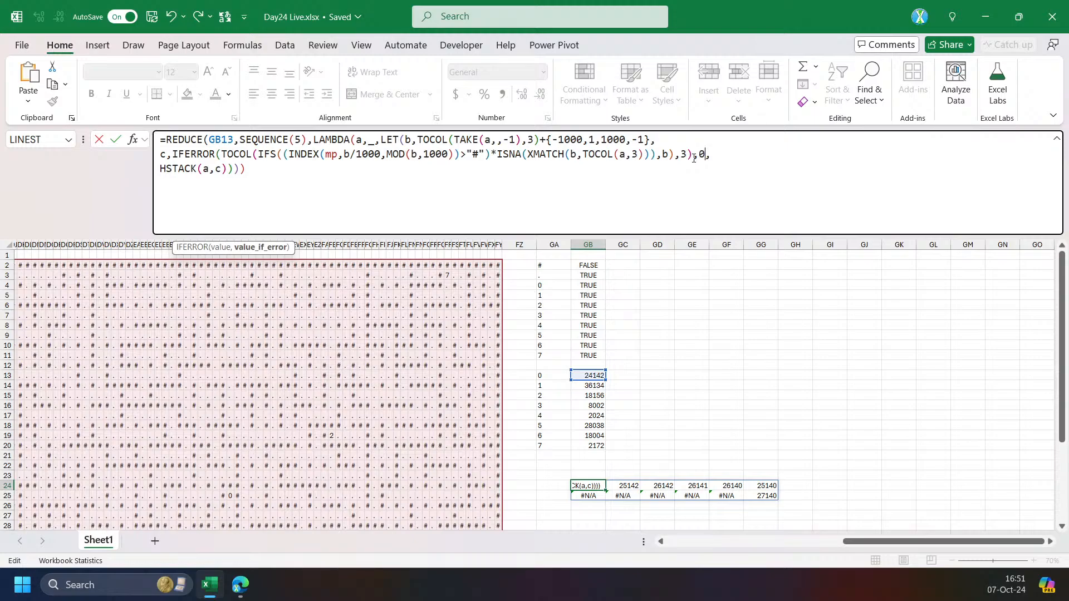
pyautogui.write(')')
pyautogui.hotkey('ctrl', 'Return')
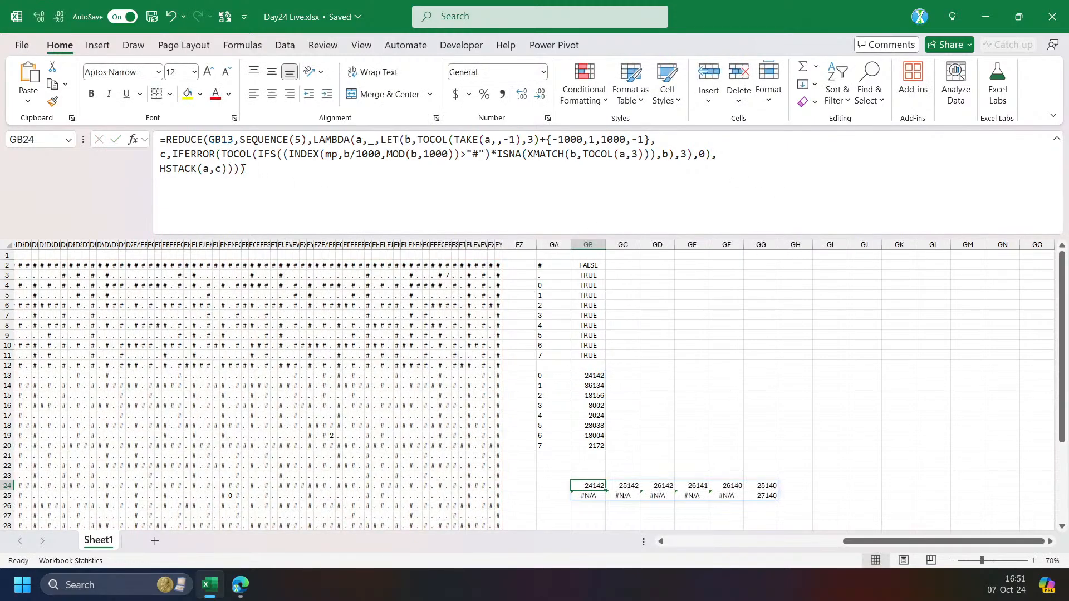
# Try the GB24 formula with the SEQUENCE argument set to 200.
pyautogui.doubleClick(298, 140)
pyautogui.press('BackSpace')
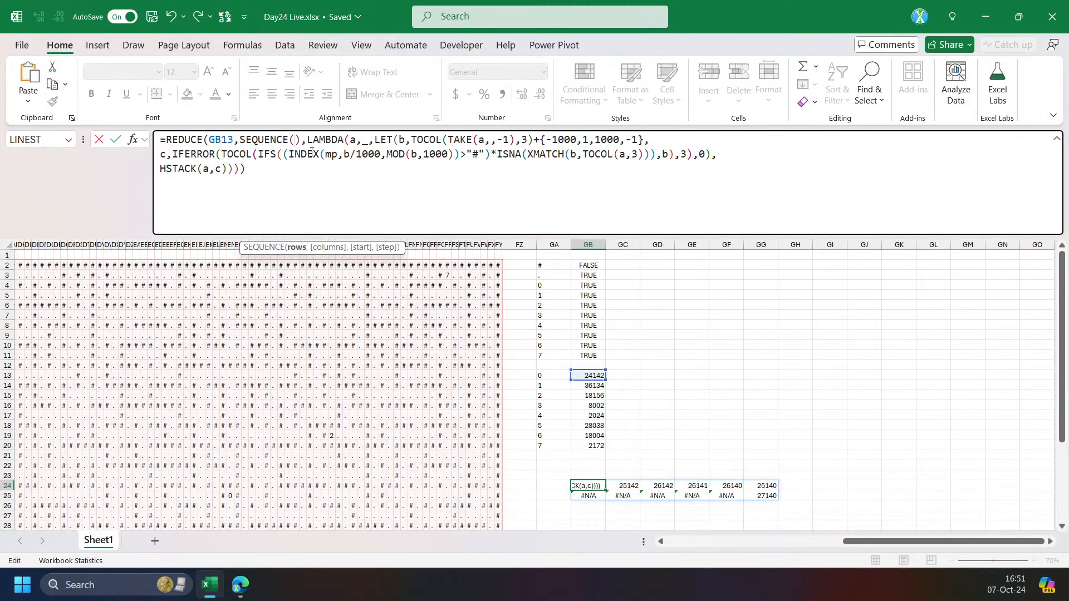
pyautogui.write('200')
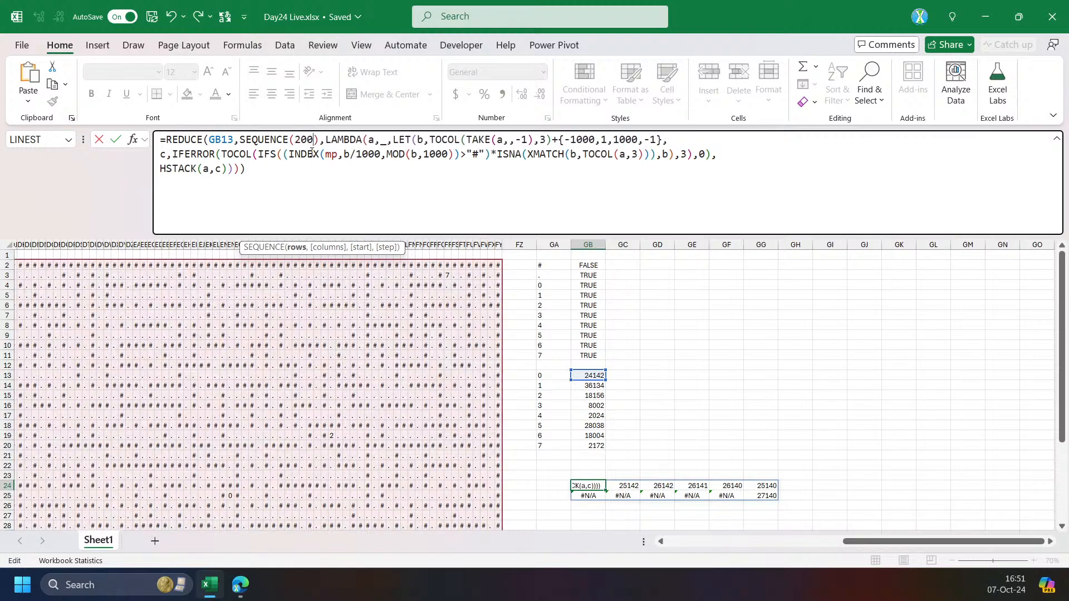
pyautogui.hotkey('ctrl', 'Return')
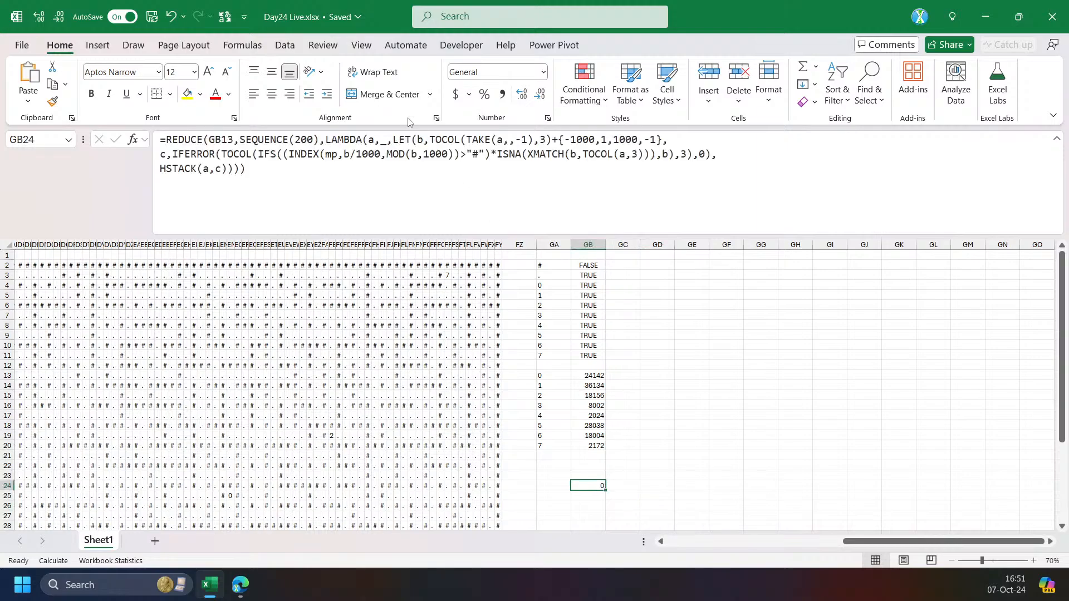
# Set the SEQUENCE argument in GB24 to 20, enter it, and examine the spilled columns for repeated positions, including GU41:GU42.
pyautogui.click(308, 145)
pyautogui.press('BackSpace')
pyautogui.hotkey('ctrl', 'Return')
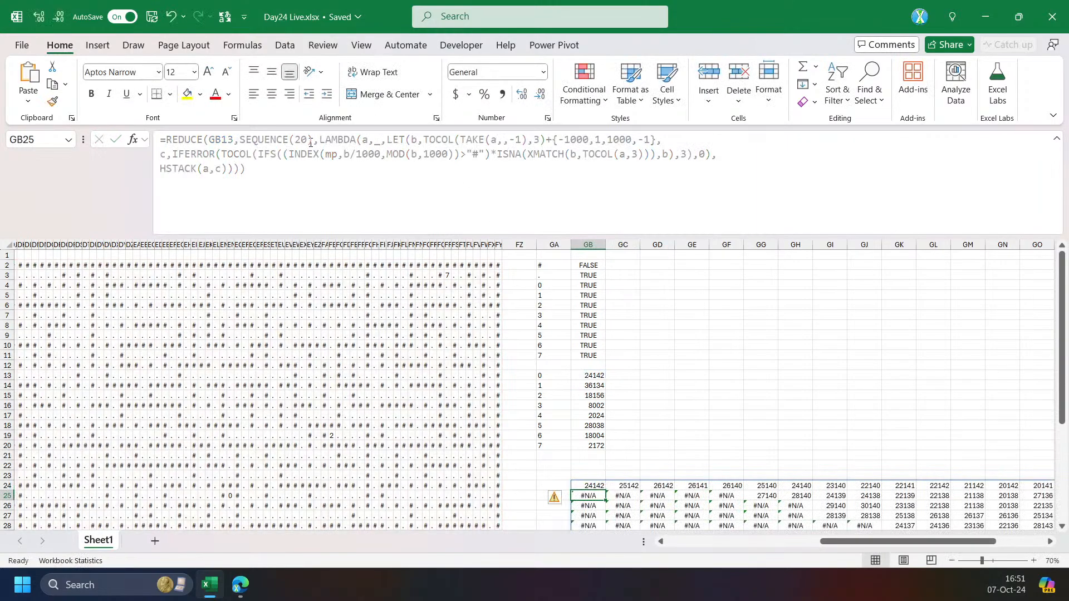
pyautogui.hscroll(3, 832, 525)
pyautogui.scroll(-4, 954, 486)
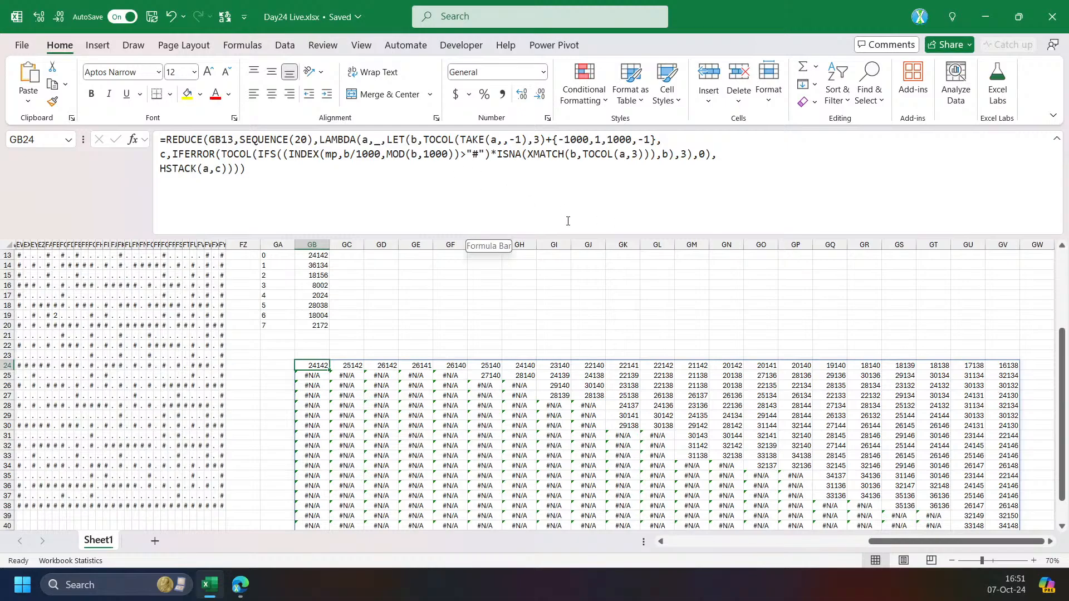
pyautogui.click(727, 426)
pyautogui.scroll(-1, 891, 468)
pyautogui.scroll(-2, 907, 458)
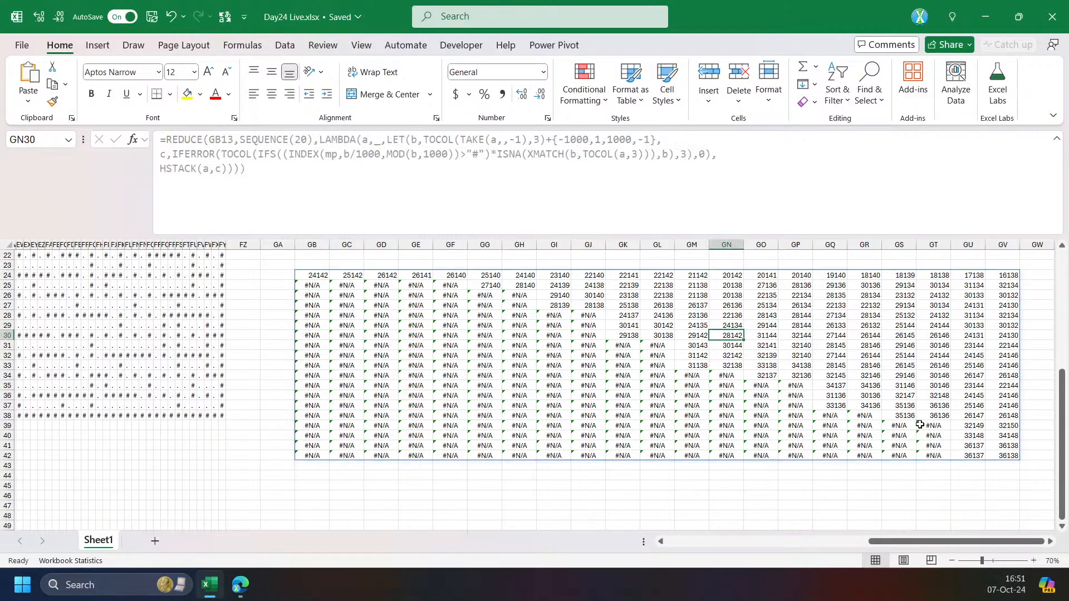
pyautogui.scroll(1, 906, 458)
pyautogui.moveTo(974, 475); pyautogui.dragTo(974, 482)
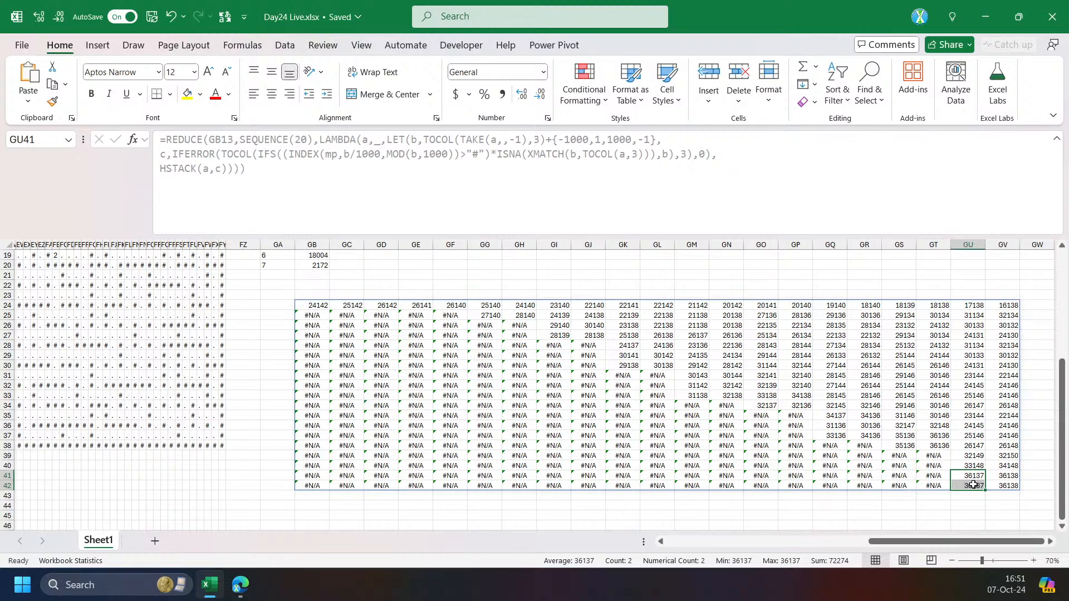
# Wrap the TOCOL expression inside IFERROR with UNIQUE to remove duplicate positions, and enter the GB24 formula.
pyautogui.click(309, 305)
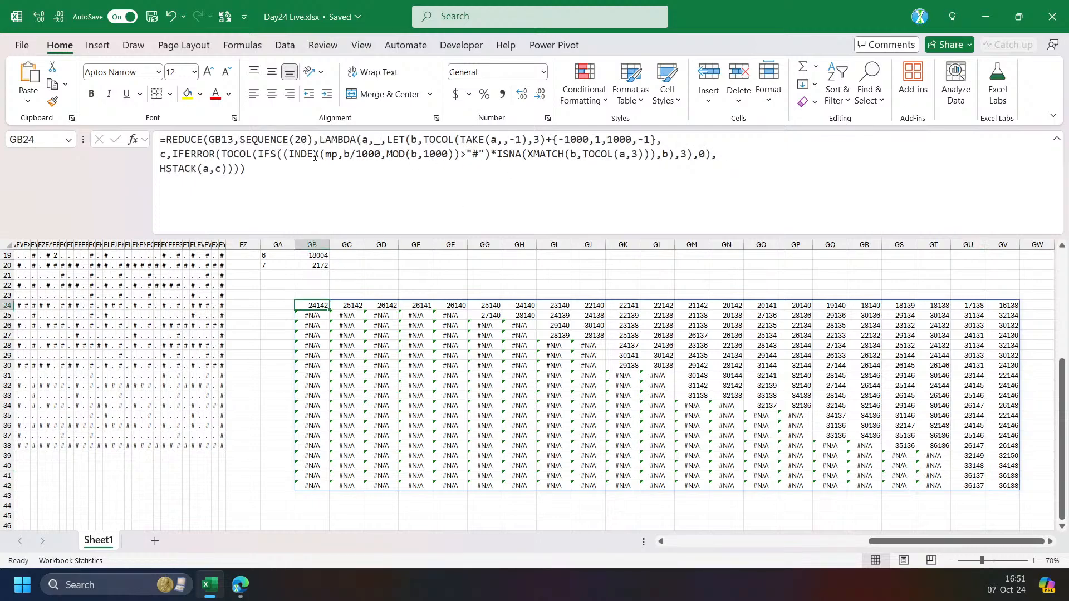
pyautogui.click(223, 155)
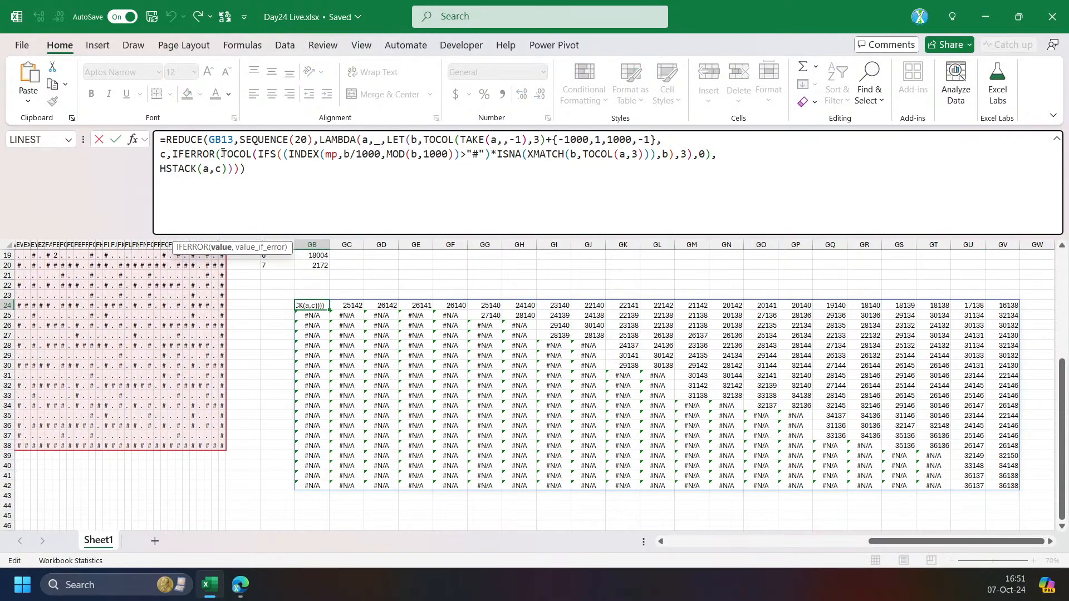
pyautogui.write('uni')
pyautogui.press('Down')
pyautogui.press('Down')
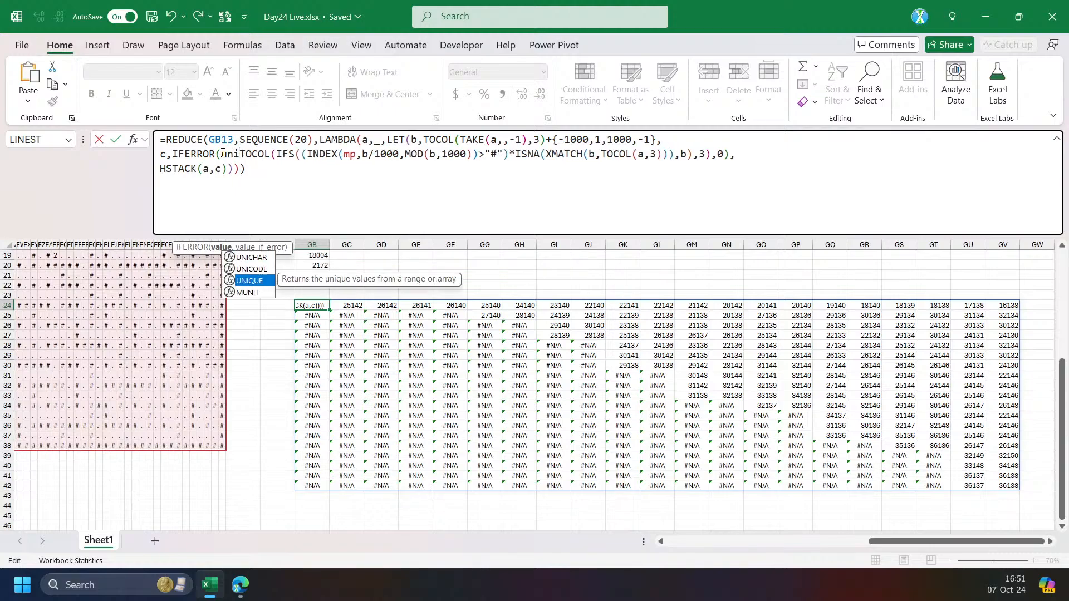
pyautogui.press('Tab')
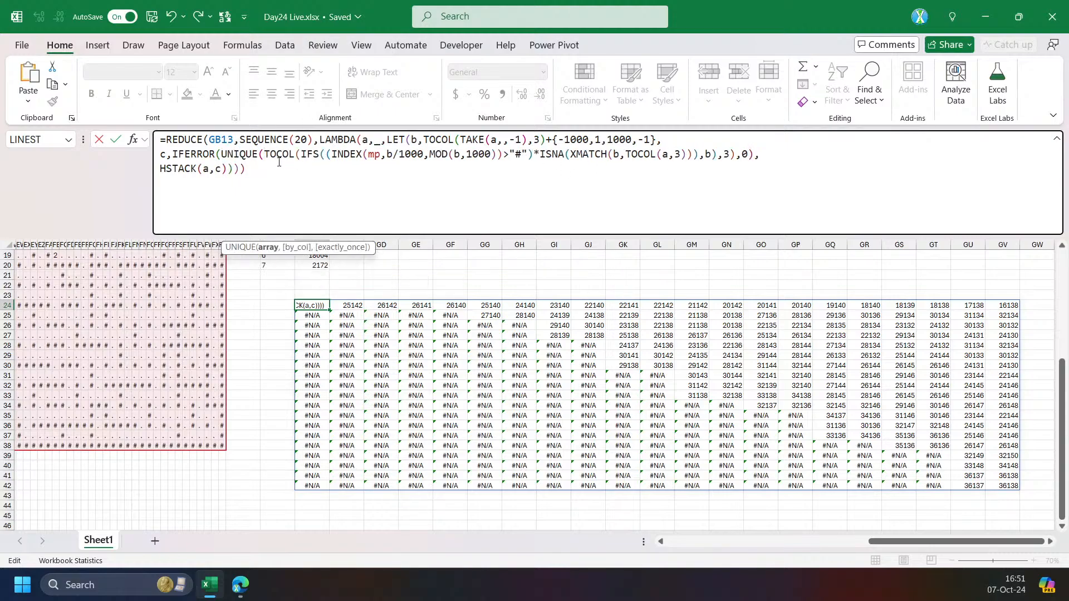
pyautogui.click(262, 248)
pyautogui.click(734, 155)
pyautogui.write(')')
pyautogui.hotkey('ctrl', 'Return')
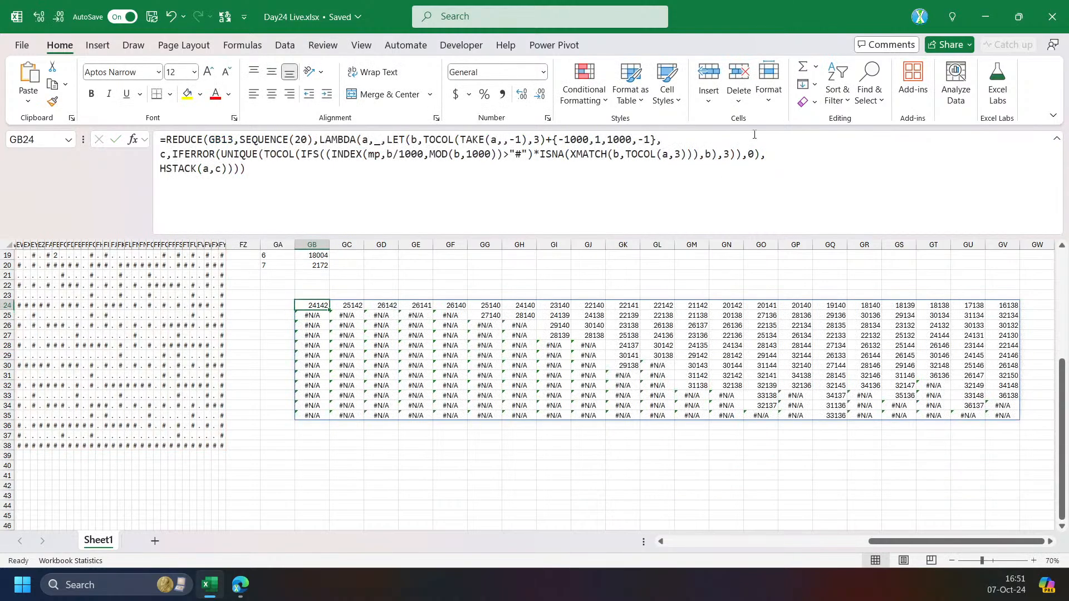
pyautogui.click(489, 194)
pyautogui.hotkey('ctrl', 'a')
pyautogui.hotkey('ctrl', 'c')
pyautogui.press('Escape')
pyautogui.click(301, 445)
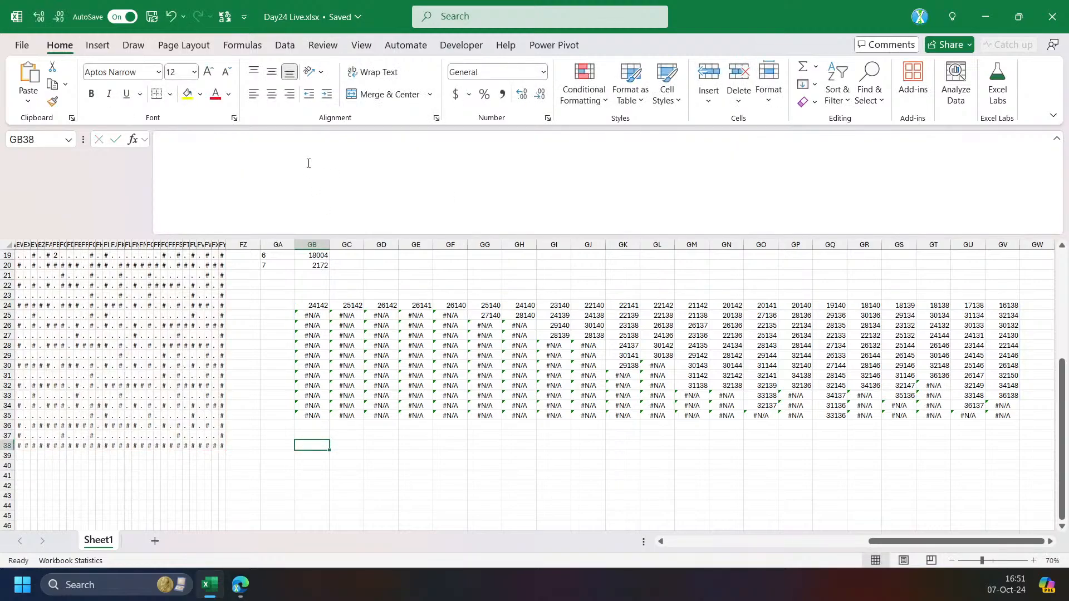
pyautogui.click(307, 163)
pyautogui.hotkey('ctrl', 'v')
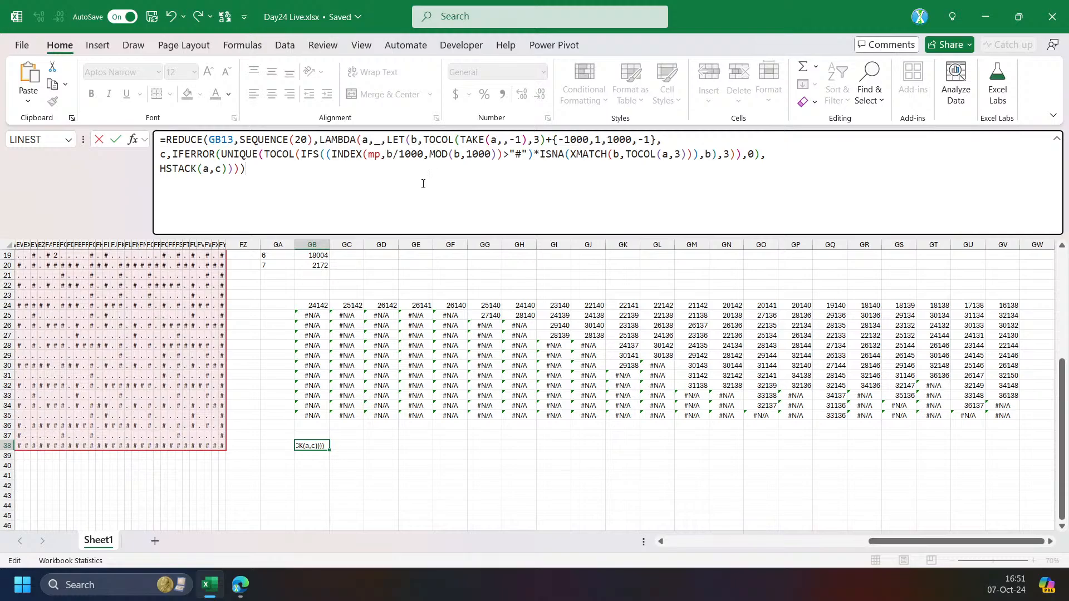
pyautogui.press('Escape')
# Set the SEQUENCE argument in GB24 to 200, enter it, and examine row 24 of the spilled range through to its last column.
pyautogui.click(311, 304)
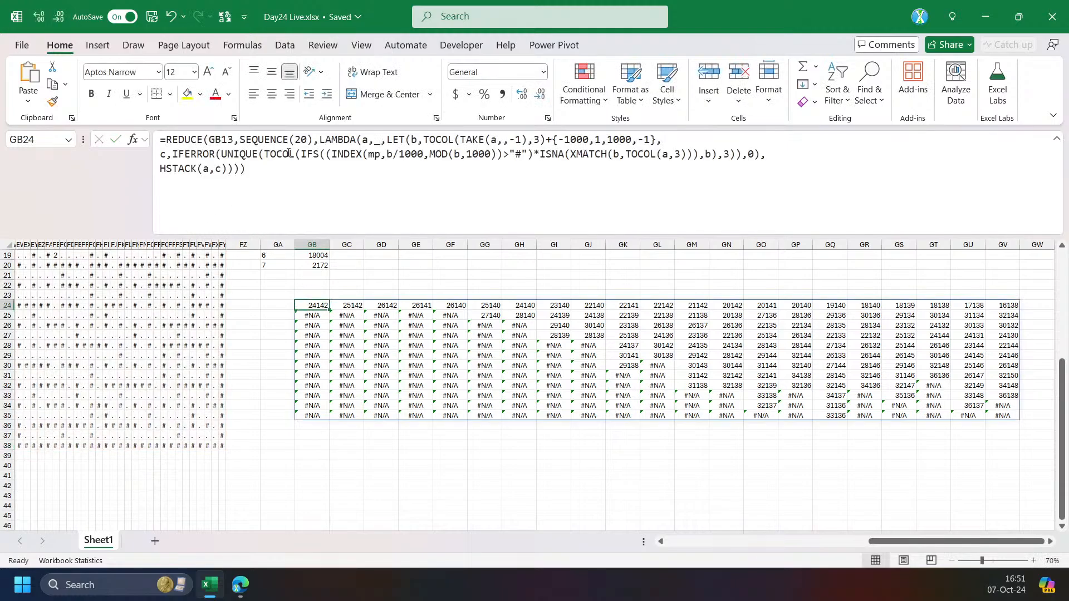
pyautogui.click(300, 140)
pyautogui.write('0')
pyautogui.press('Return')
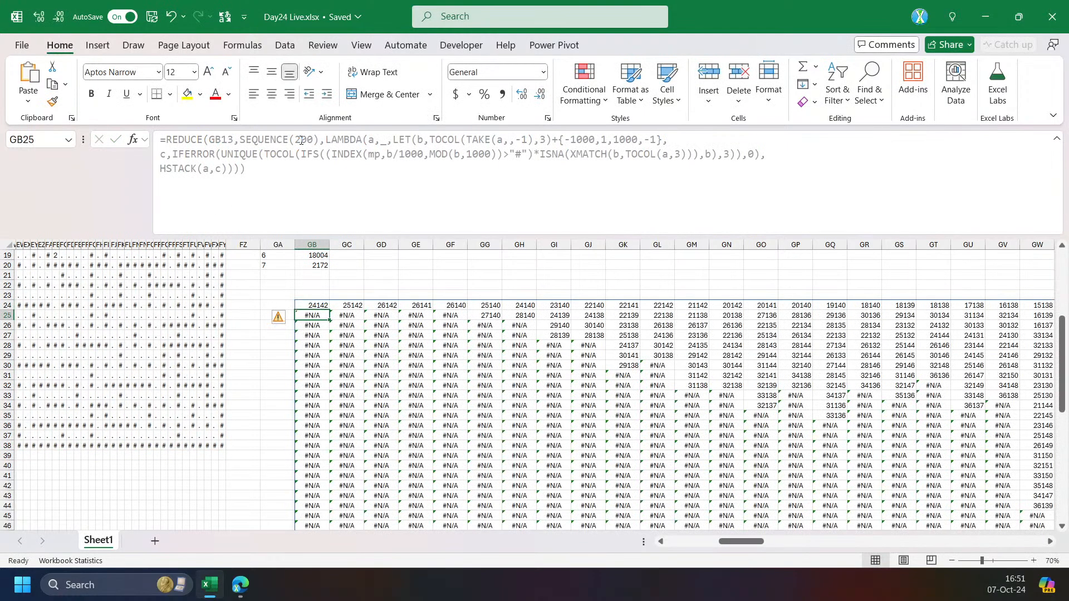
pyautogui.press('Up')
pyautogui.hotkey('ctrl', 'shift', 'Right')
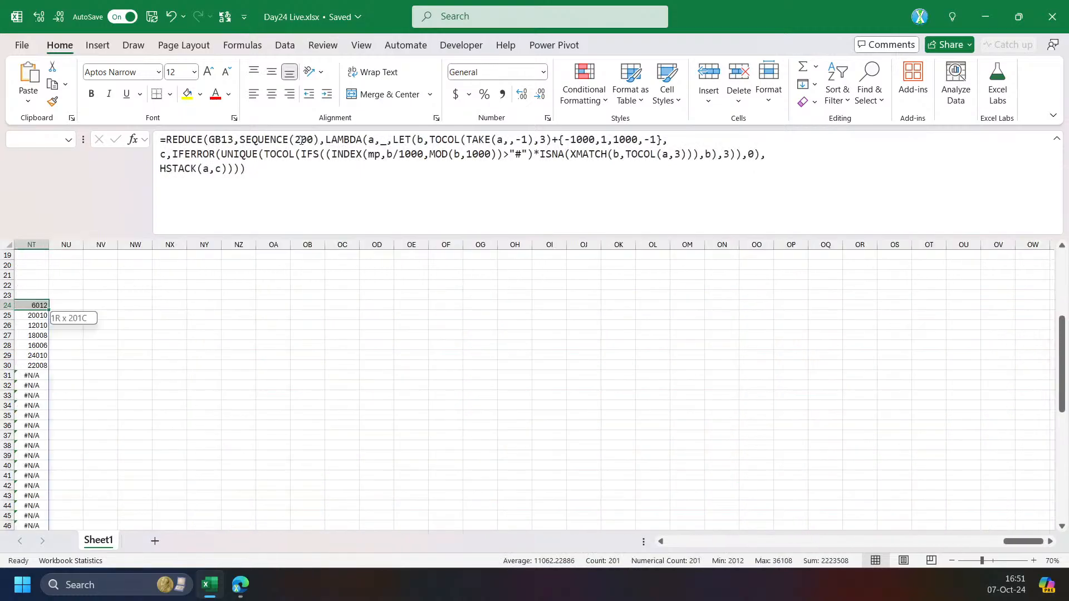
pyautogui.moveTo(1023, 541); pyautogui.dragTo(679, 543)
pyautogui.click(477, 406)
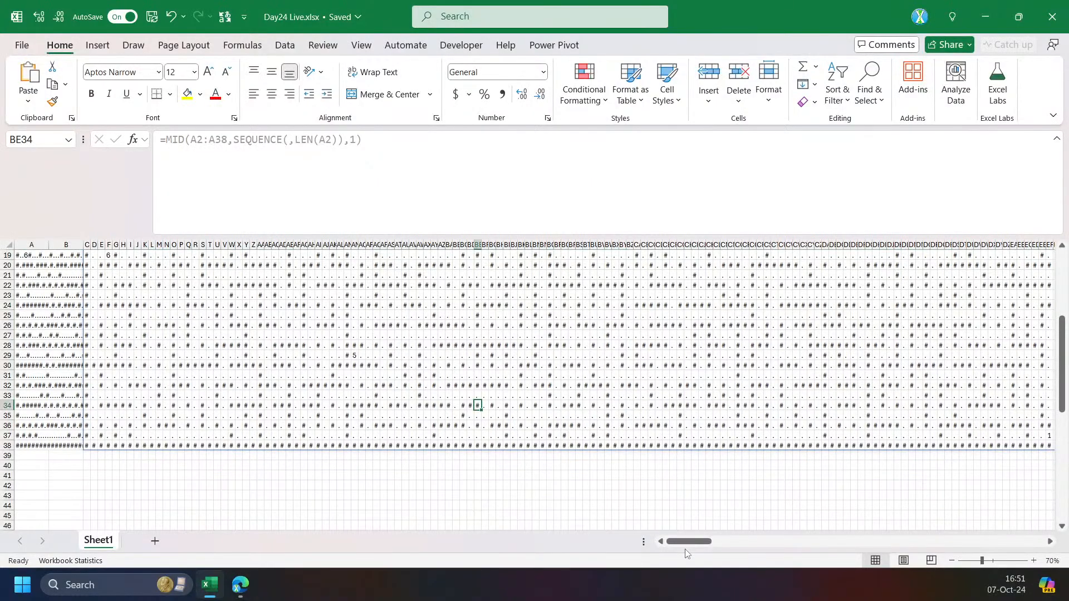
pyautogui.hscroll(15, 329, 338)
pyautogui.click(354, 305)
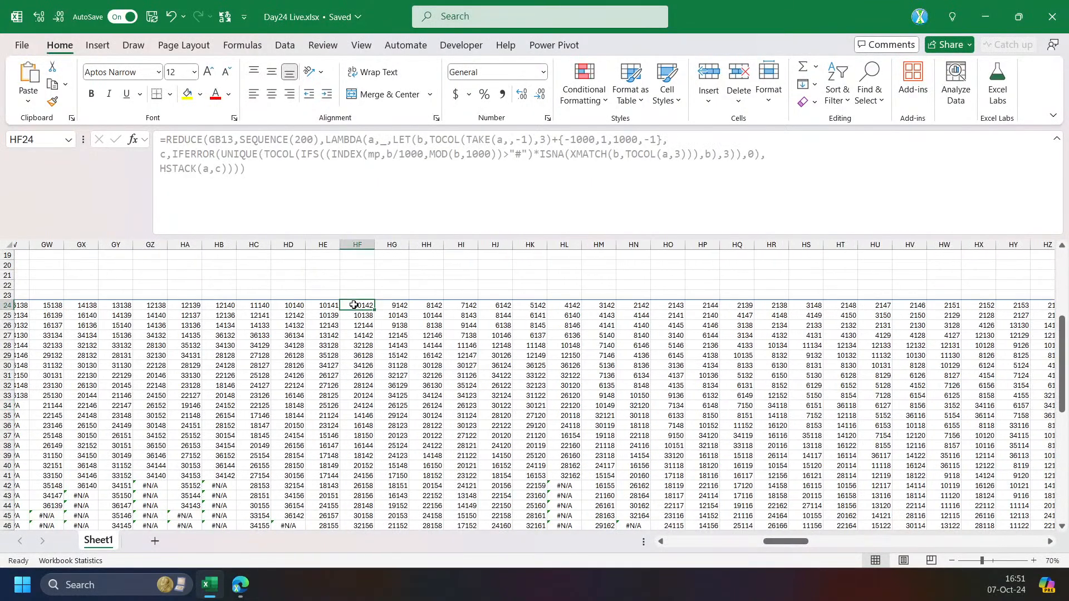
pyautogui.hotkey('ctrl', 'Left')
# Set the SEQUENCE argument in the GB24 formula to 300, enter it, and check the end of spilled row 24.
pyautogui.click(324, 193)
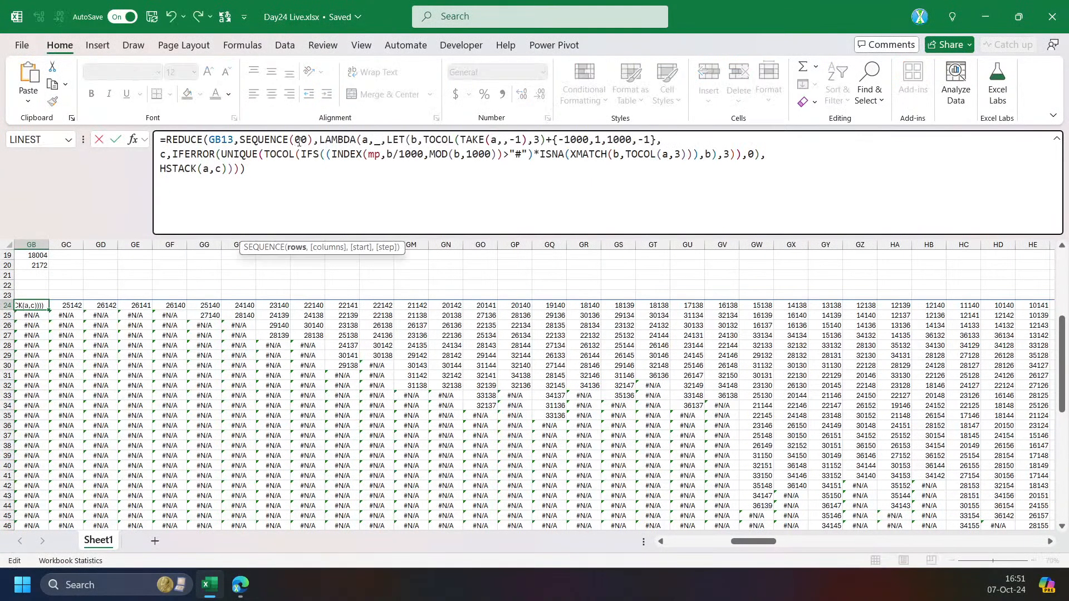
pyautogui.press('Return')
pyautogui.press('Up')
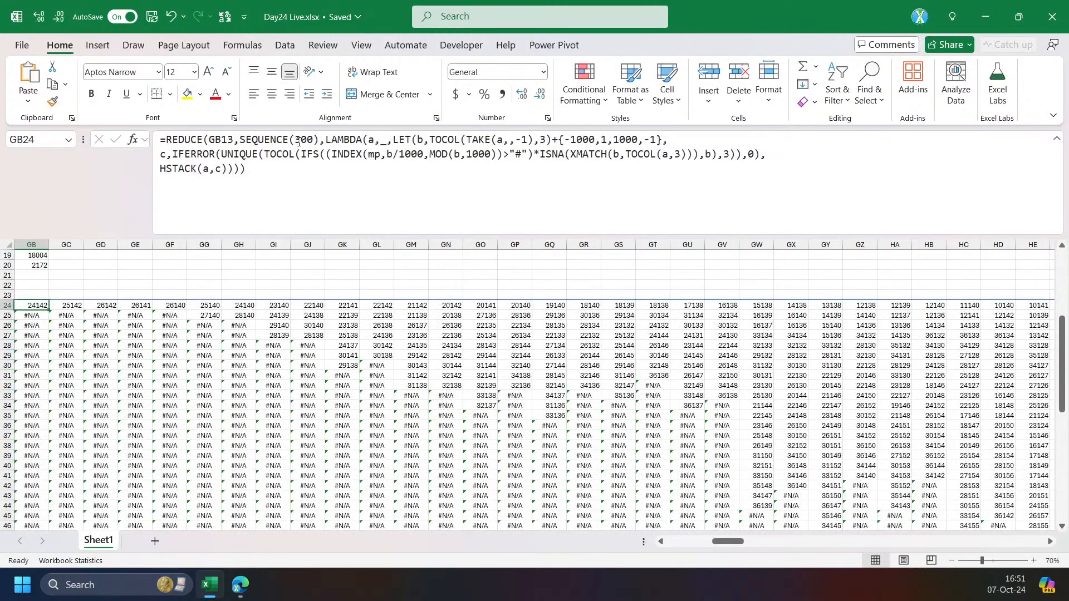
pyautogui.hotkey('ctrl', 'shift', 'Right')
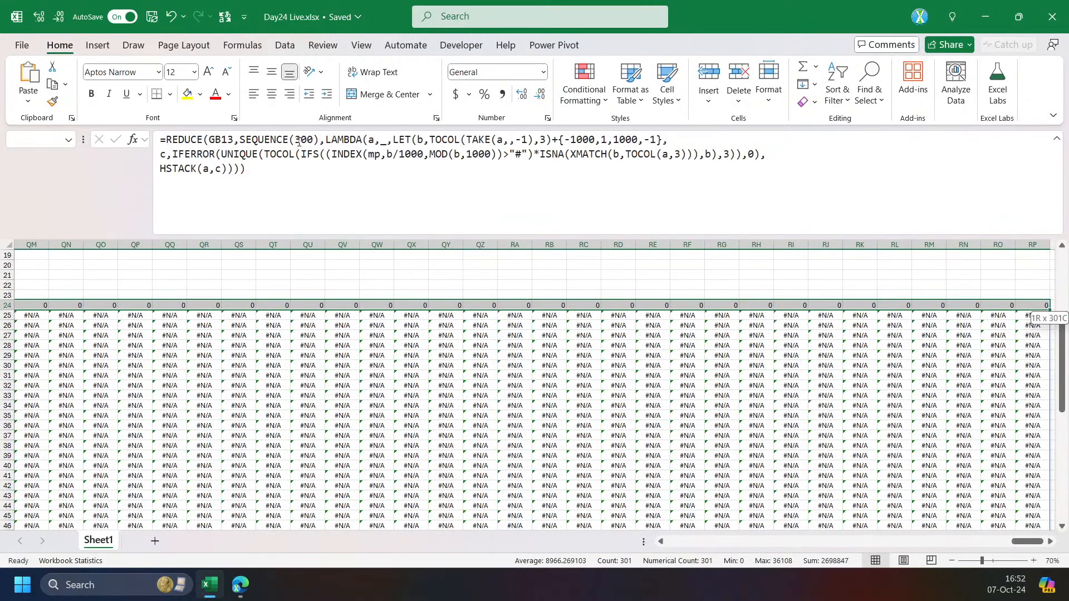
pyautogui.press('Left')
pyautogui.press('Right')
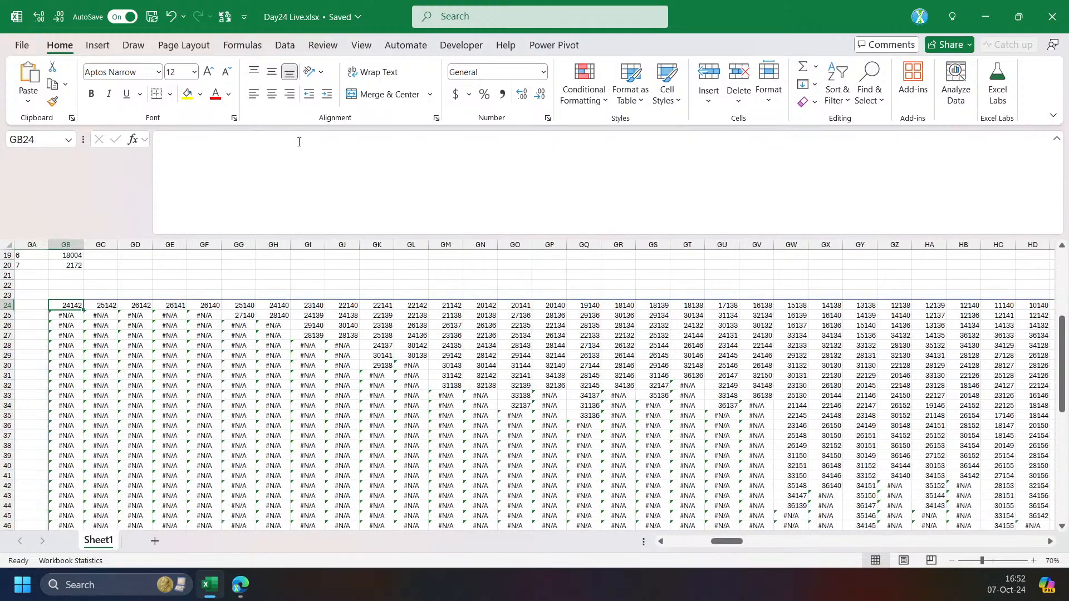
# Set the SEQUENCE argument in the GB24 formula to 400, enter it, and check the end of spilled row 24.
pyautogui.click(307, 140)
pyautogui.press('BackSpace')
pyautogui.write('4')
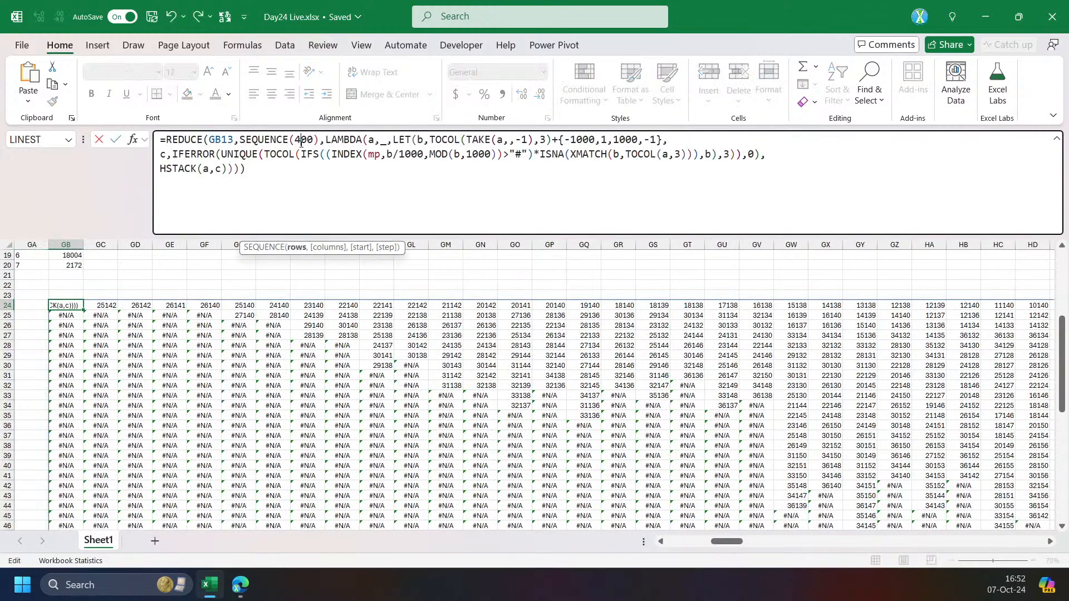
pyautogui.press('Return')
pyautogui.press('Up')
pyautogui.hotkey('ctrl', 'shift', 'Right')
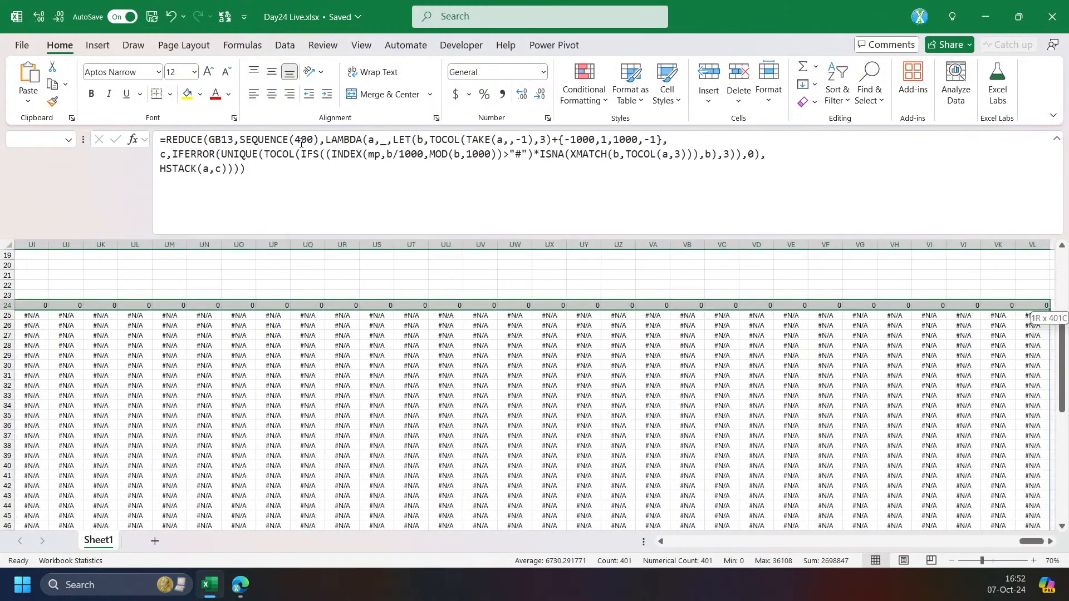
pyautogui.click(284, 308)
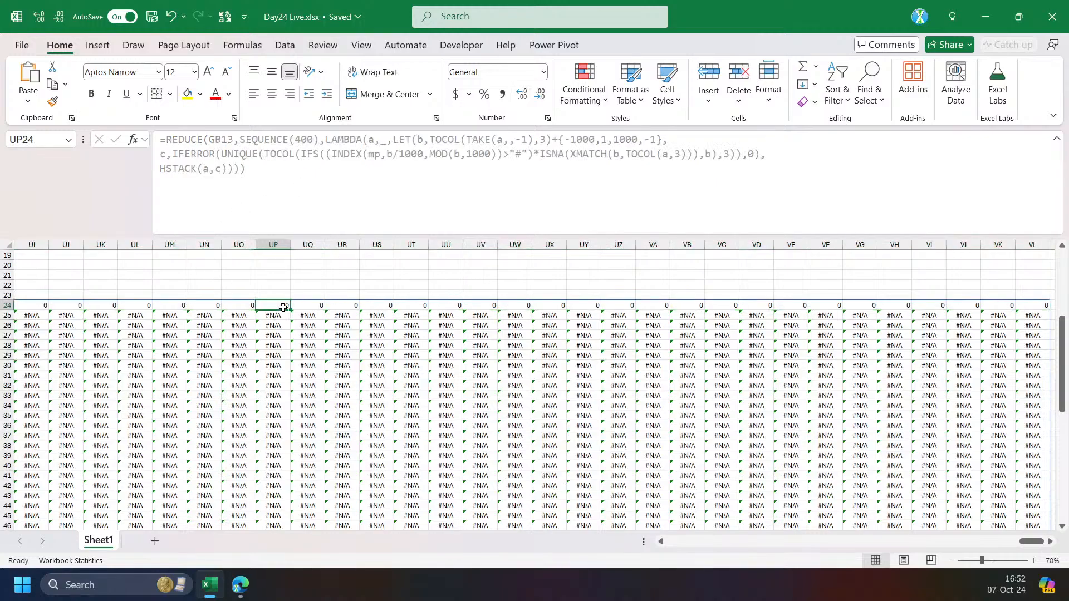
pyautogui.hotkey('ctrl', 'Left')
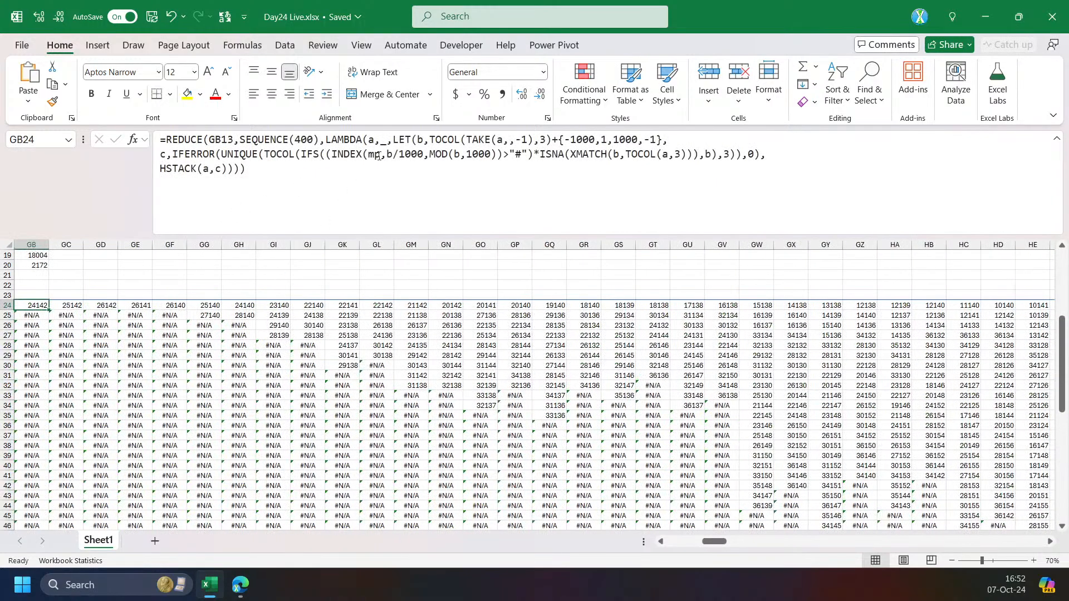
pyautogui.click(158, 173)
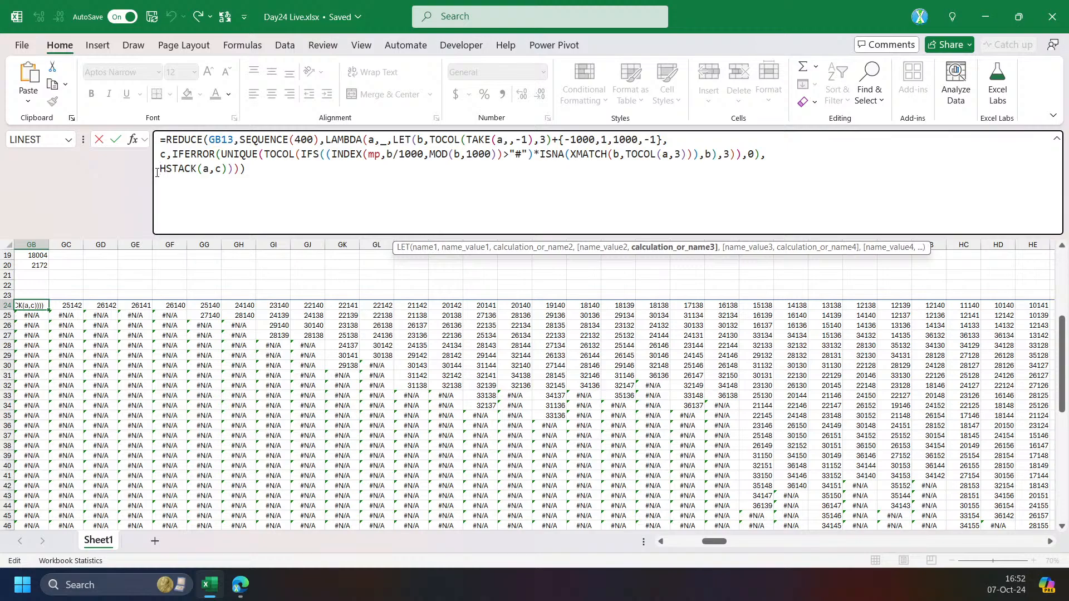
pyautogui.write('if')
pyautogui.press('Tab')
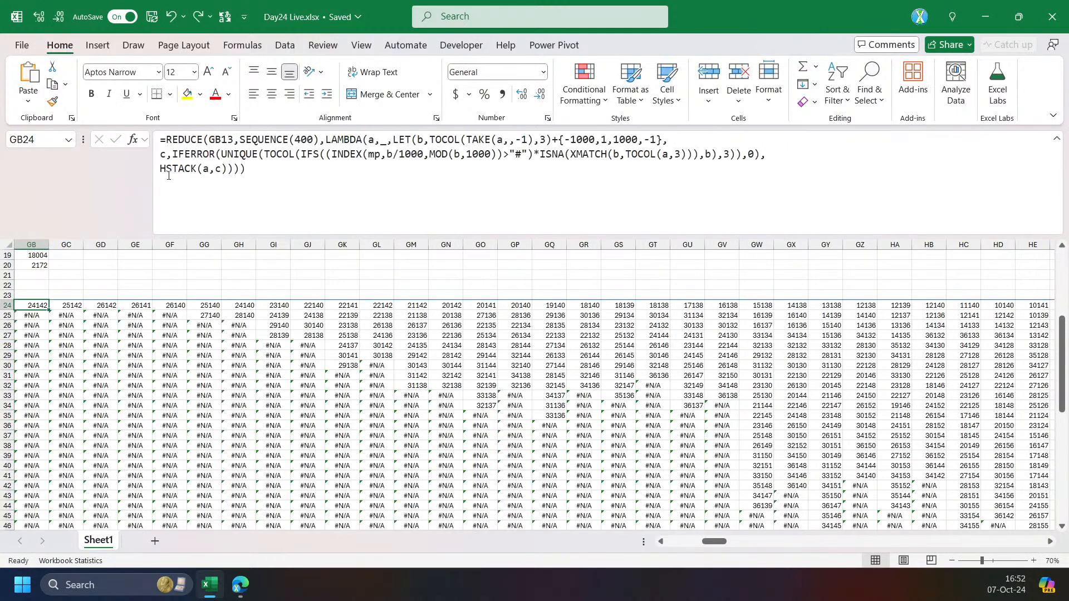
# Wrap the HSTACK in the GB24 formula as IF(@c,HSTACK(a,c),a) and enter the formula.
pyautogui.click(161, 170)
pyautogui.write('IF(@')
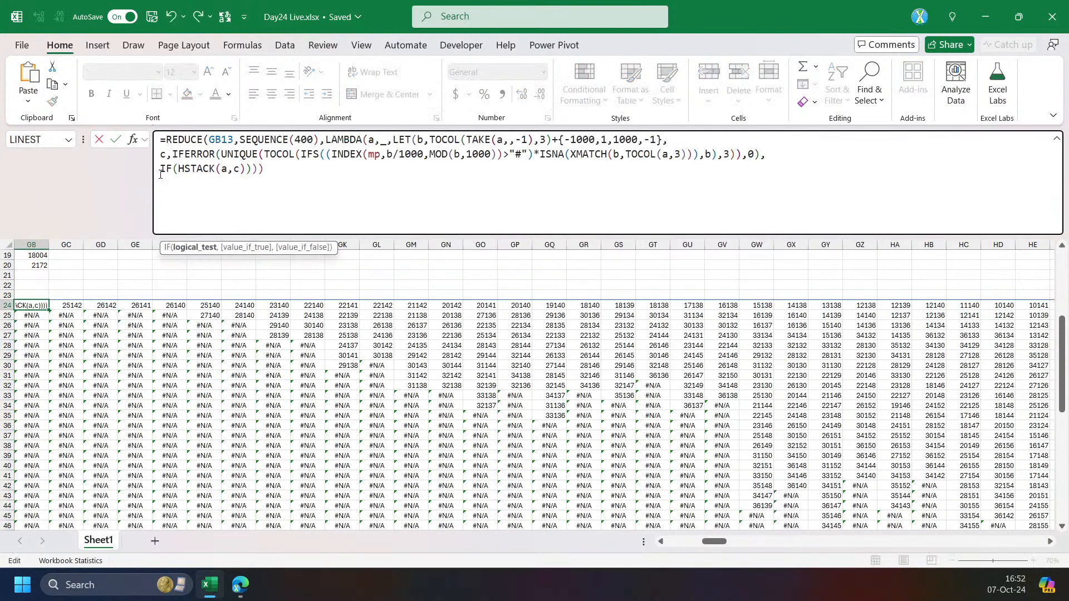
pyautogui.write('c')
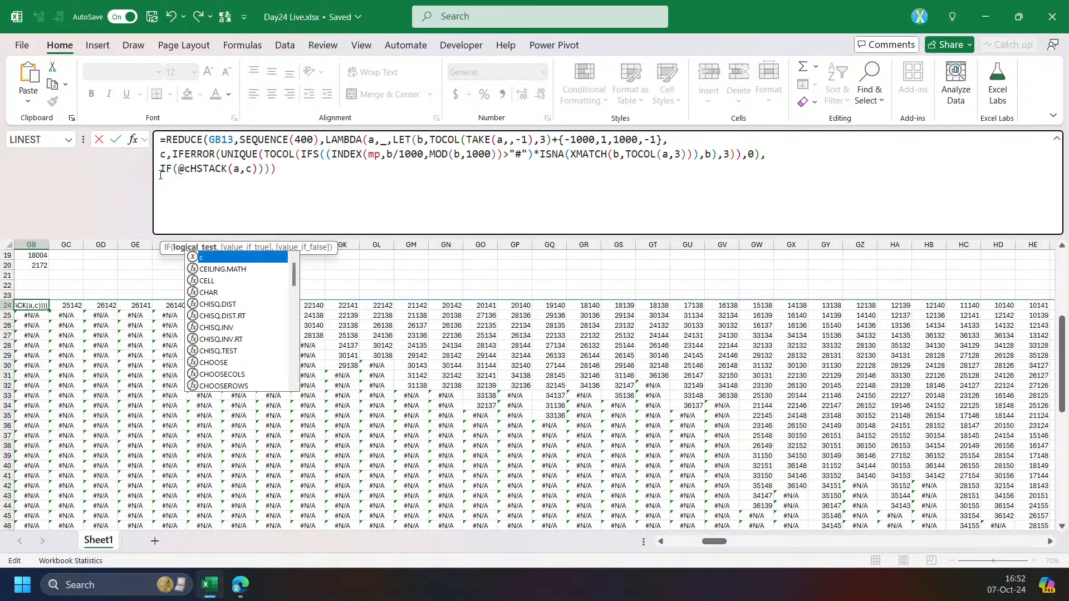
pyautogui.write(',')
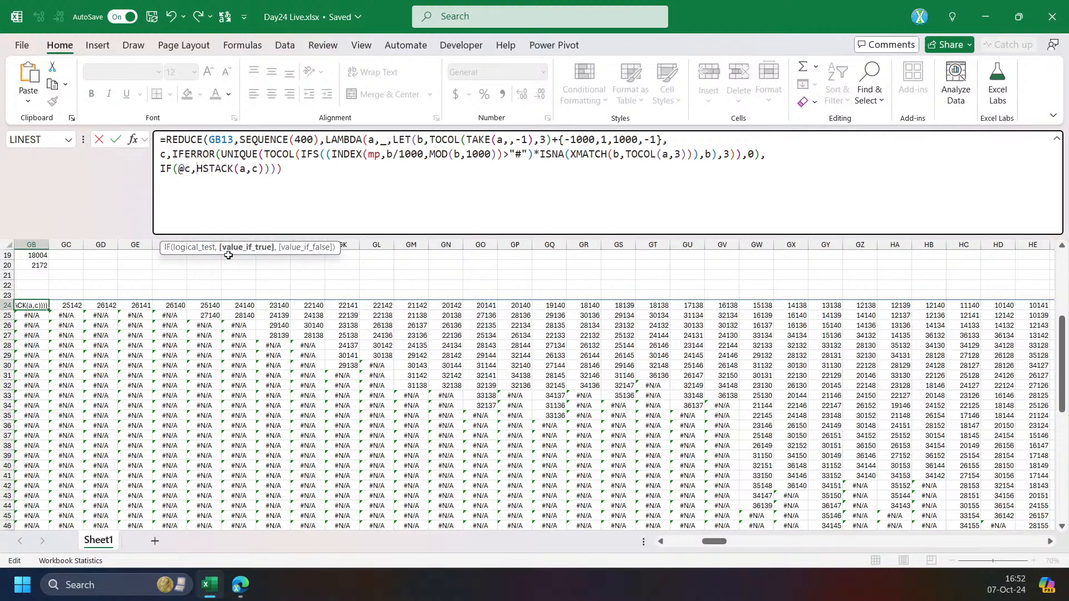
pyautogui.click(246, 247)
pyautogui.click(264, 181)
pyautogui.write(',a)')
pyautogui.hotkey('ctrl', 'Return')
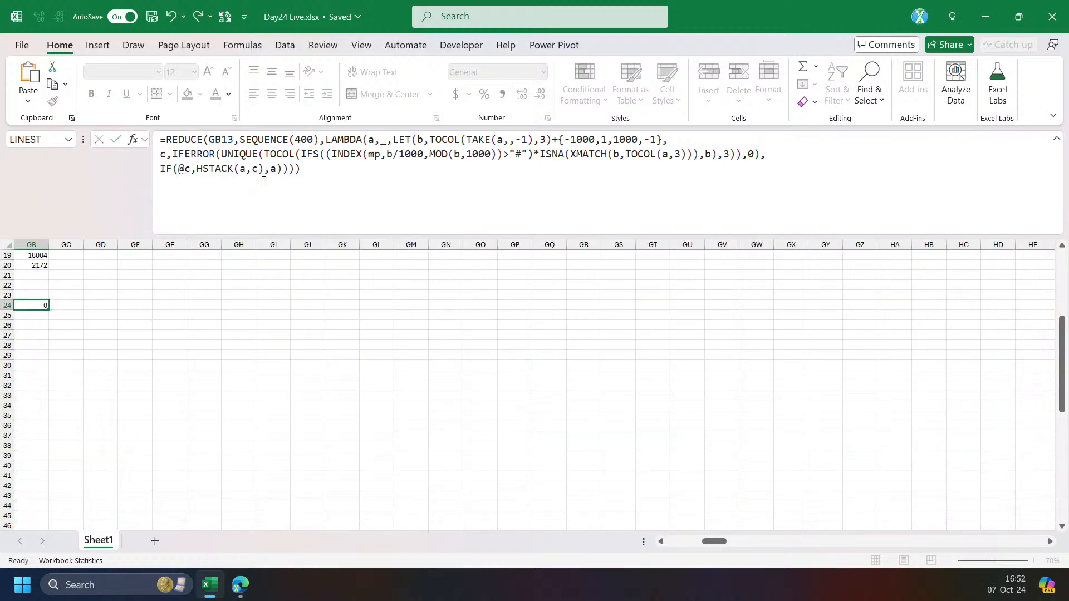
# Examine spilled row 24 through to its last column, and return to the start of the range.
pyautogui.hotkey('ctrl', 'shift', 'Right')
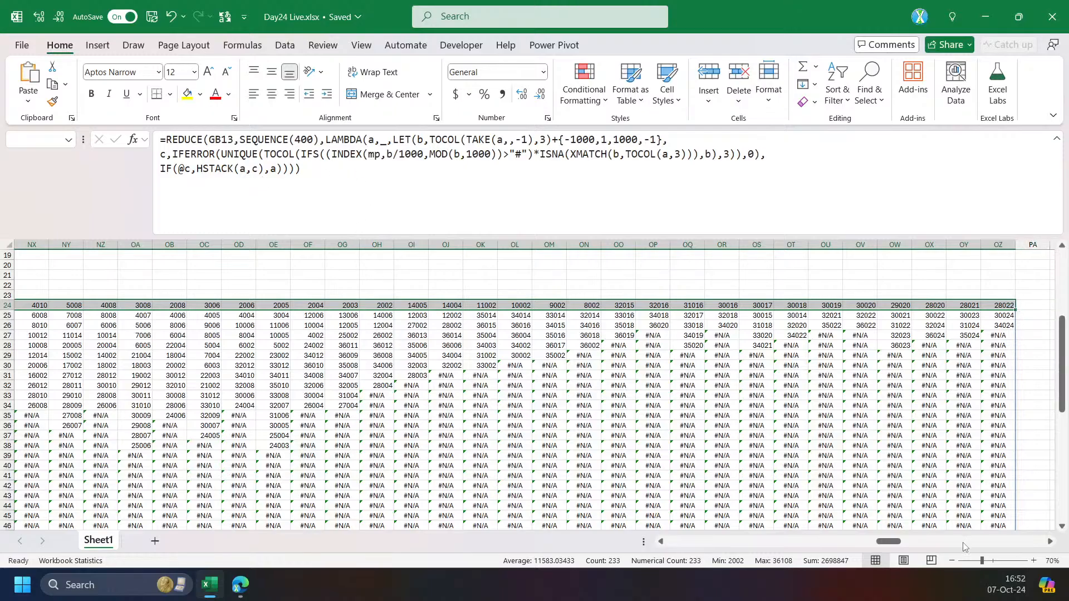
pyautogui.moveTo(891, 542); pyautogui.dragTo(807, 543)
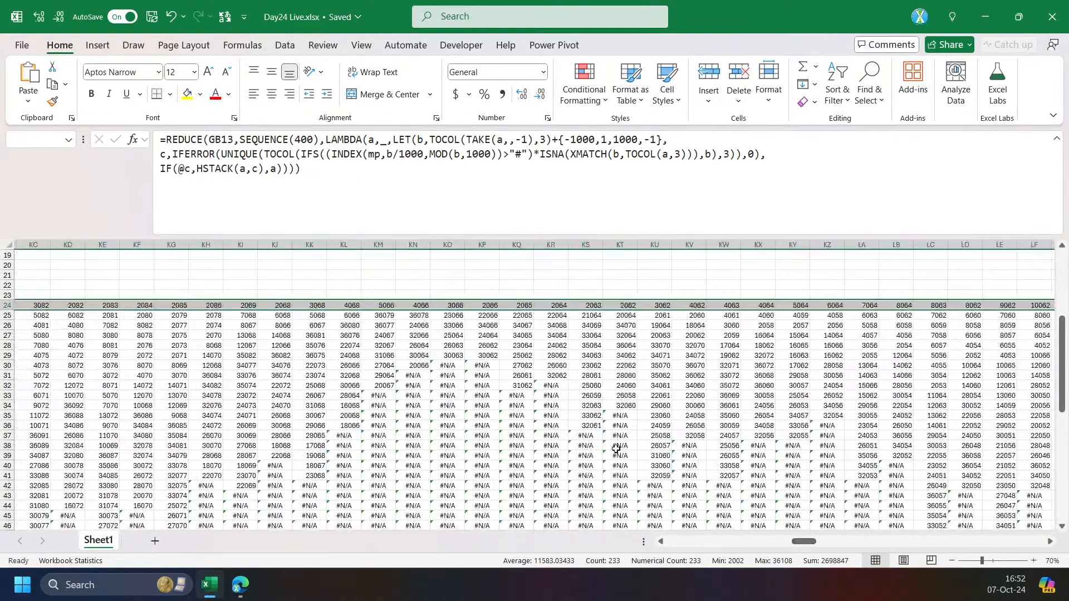
pyautogui.scroll(3, 616, 449)
pyautogui.click(450, 396)
pyautogui.hotkey('ctrl', 'Left')
pyautogui.press('Left')
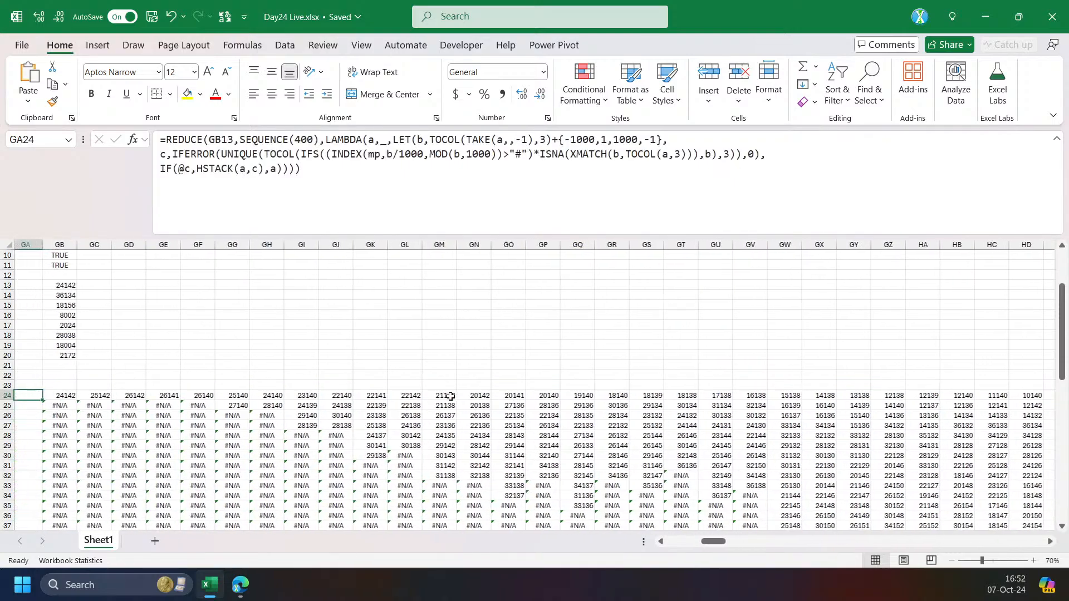
# Number the first two columns above the spilled range with 0 and 1 in GB23 and GC23.
pyautogui.click(77, 384)
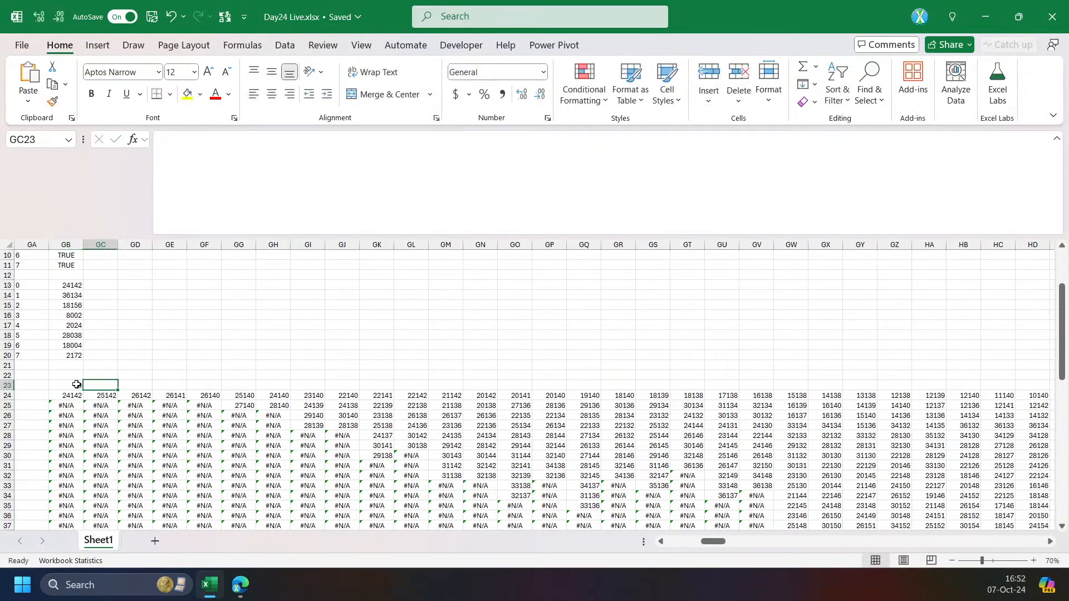
pyautogui.write('1')
pyautogui.press('Down')
# Wrap the GB24 REDUCE formula in DROP with ,,1 to remove the starting column, and enter it.
pyautogui.press('Down')
pyautogui.press('Up')
pyautogui.press('Left')
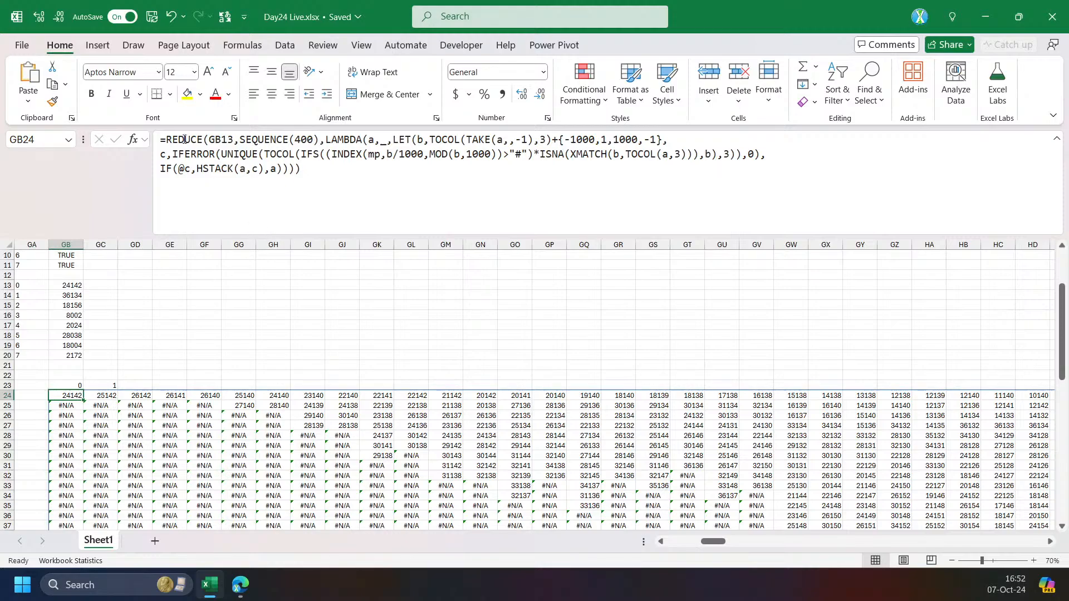
pyautogui.click(166, 140)
pyautogui.write('drop')
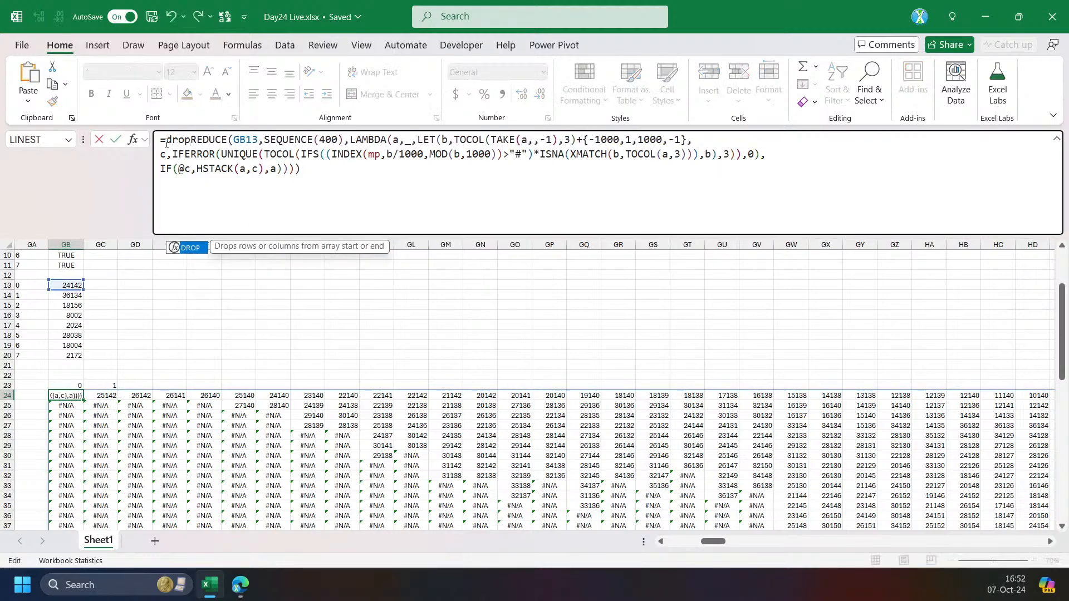
pyautogui.press('Tab')
pyautogui.hotkey('ctrl', 'End')
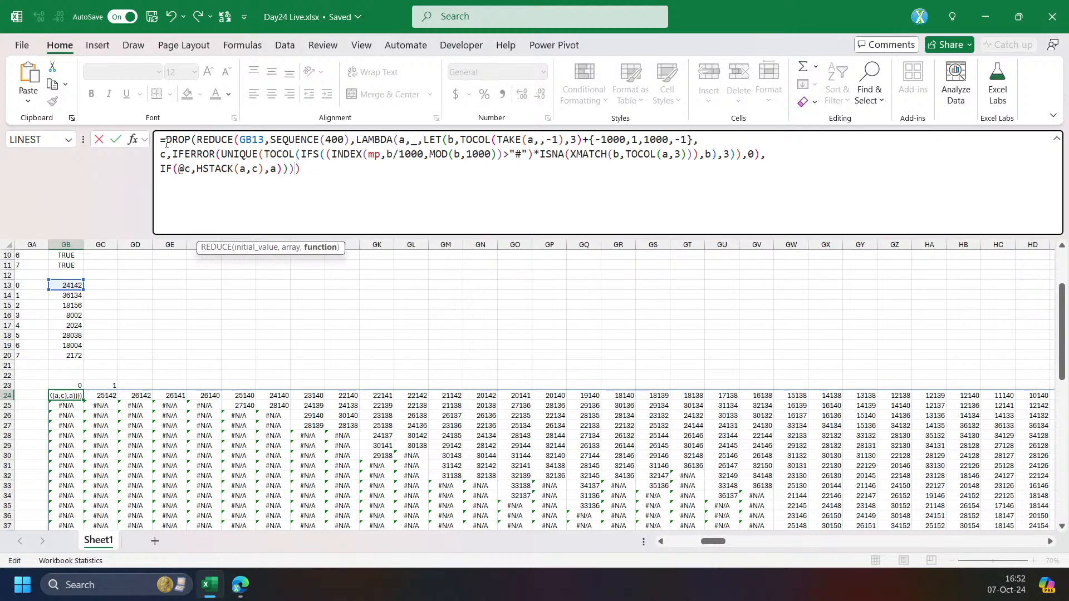
pyautogui.write('),1')
pyautogui.press('BackSpace')
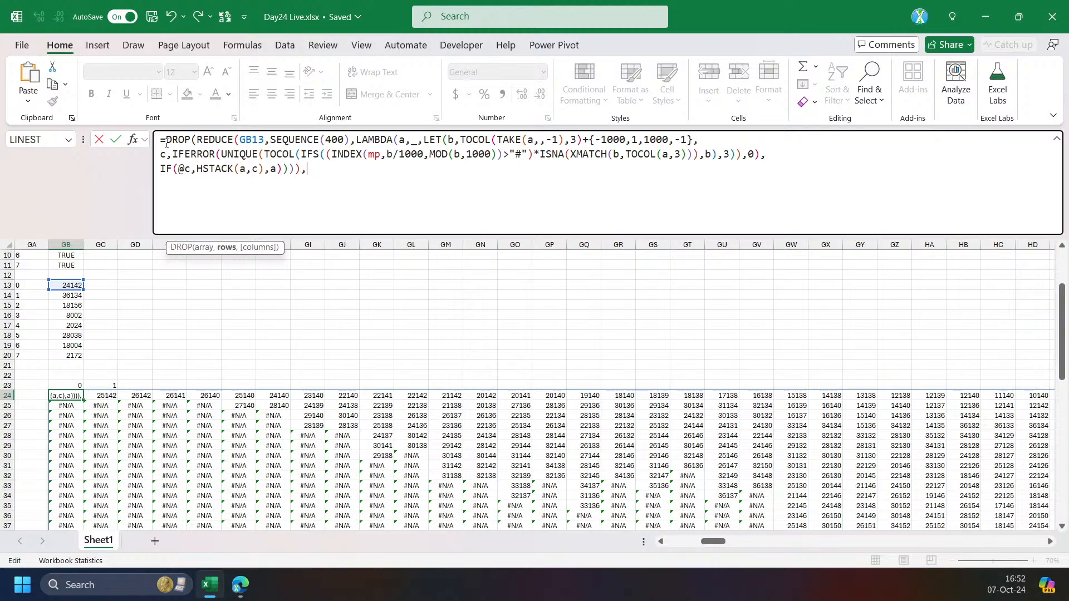
pyautogui.write(',1)')
pyautogui.press('Return')
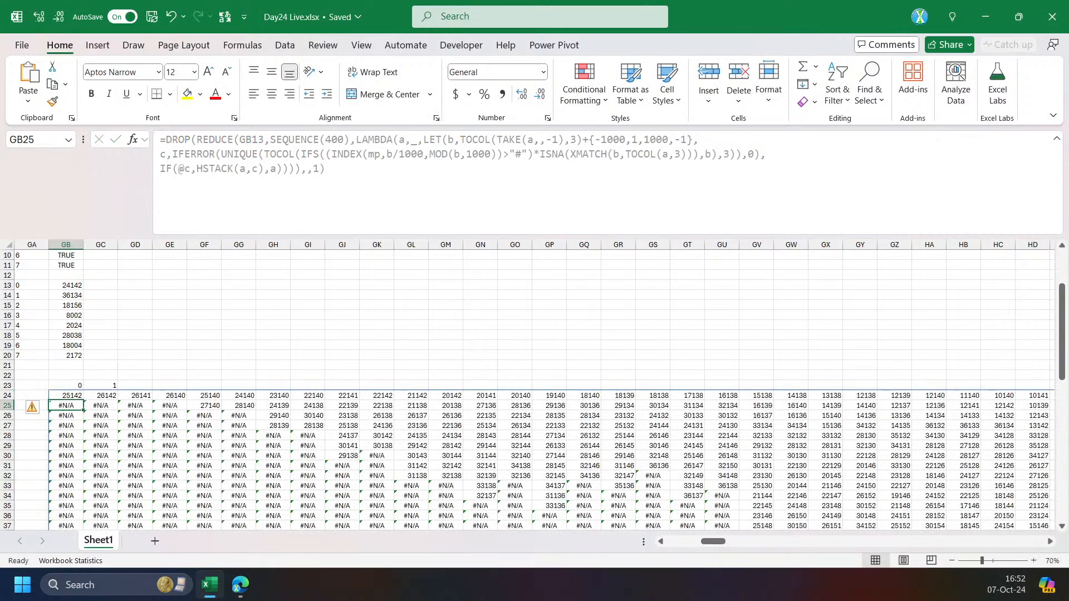
# Number the first four columns above the spilled range with 1, 2, 3 and 4 in GB23:GE23.
pyautogui.press('Up')
pyautogui.press('Up')
pyautogui.write('1')
pyautogui.press('Tab')
pyautogui.write('2')
pyautogui.press('Tab')
pyautogui.write('3')
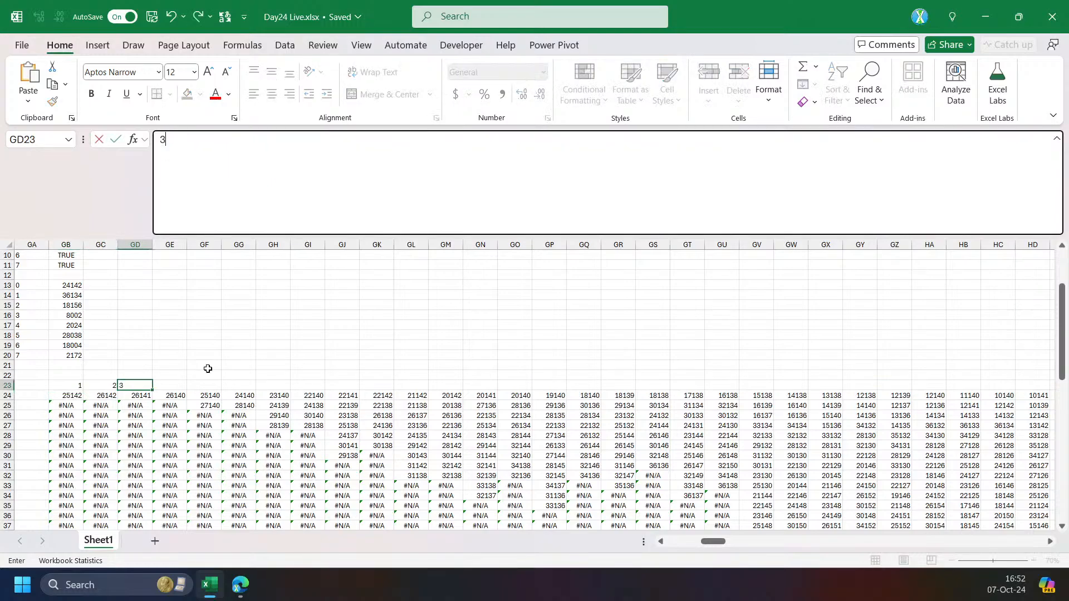
pyautogui.press('Tab')
pyautogui.write('4')
pyautogui.press('Down')
# Review the location codes and spilled positions, and start a LET in GB24 that names the DROP result p.
pyautogui.moveTo(711, 542); pyautogui.dragTo(707, 542)
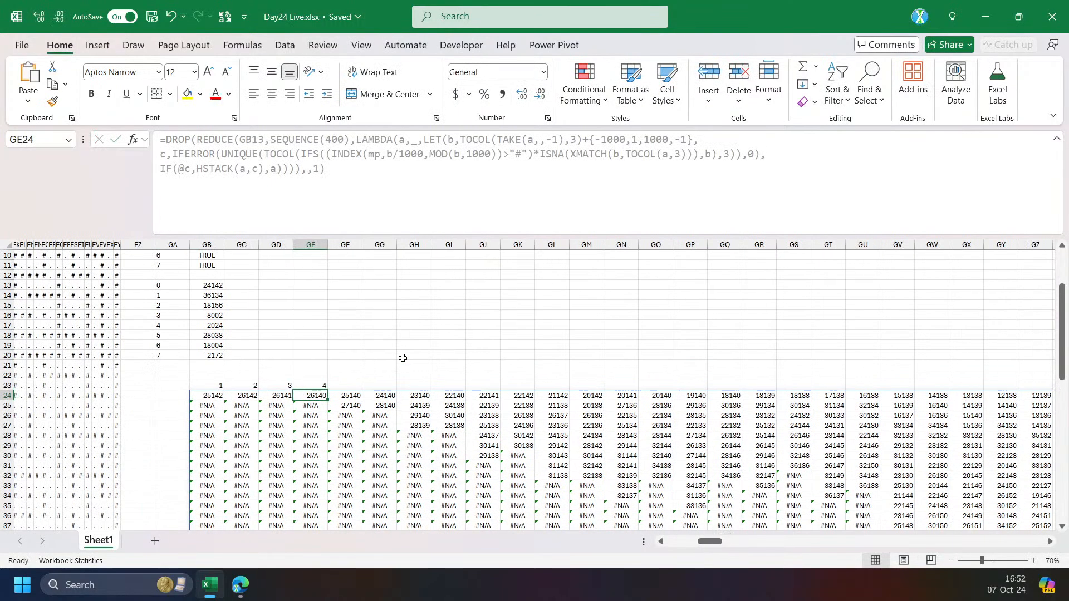
pyautogui.moveTo(207, 285); pyautogui.dragTo(206, 355)
pyautogui.moveTo(214, 397); pyautogui.dragTo(548, 464)
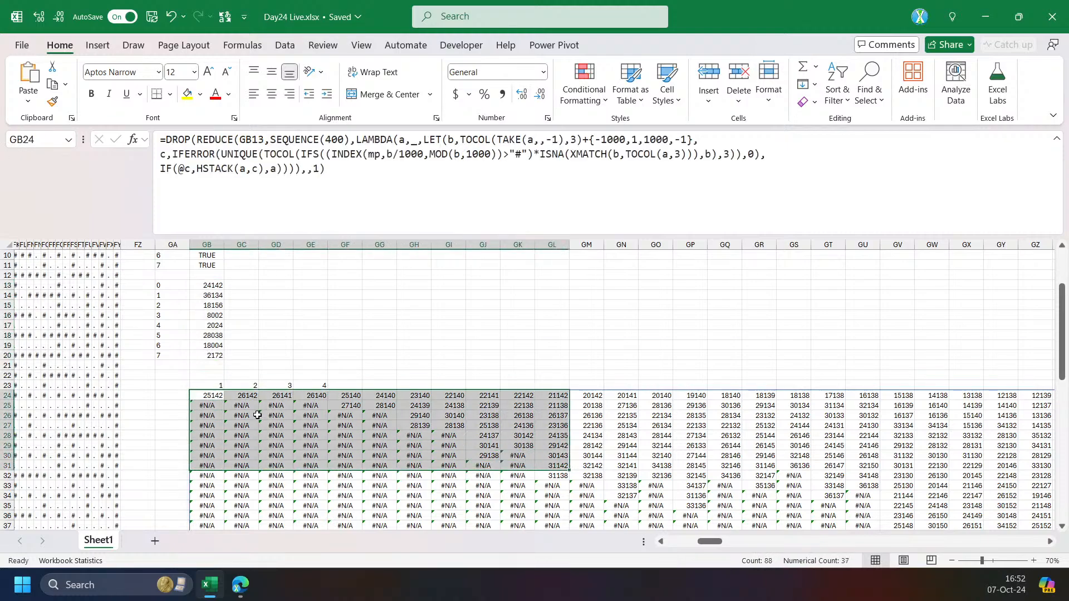
pyautogui.click(218, 396)
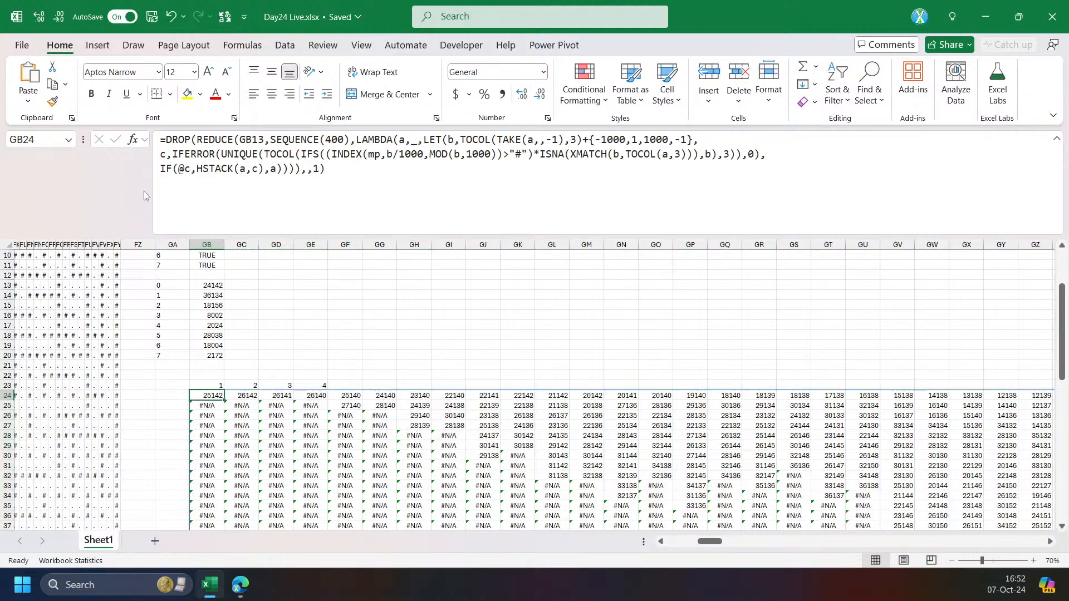
pyautogui.click(166, 144)
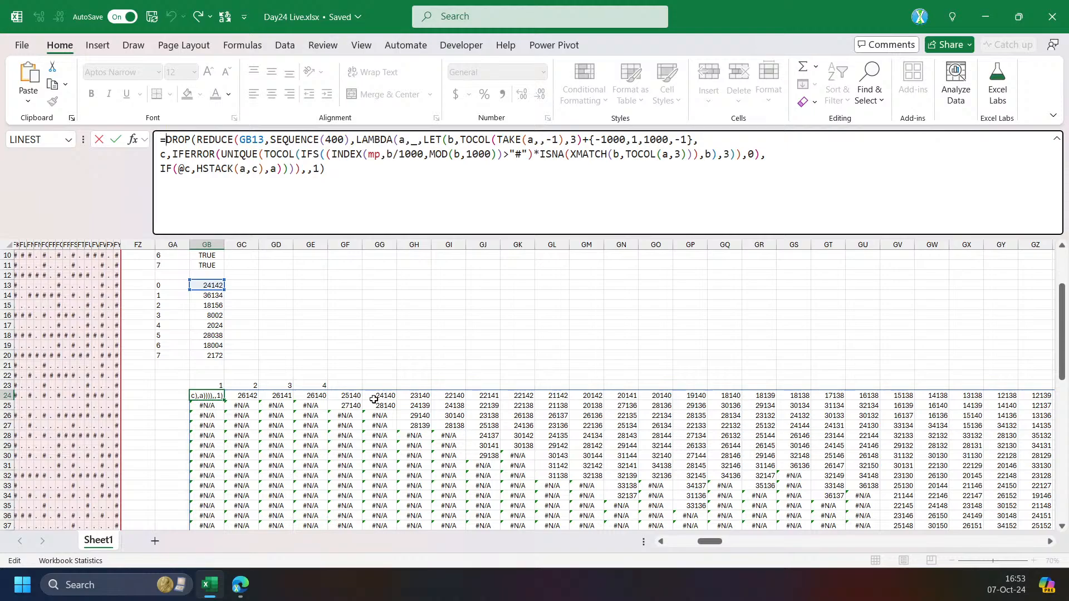
pyautogui.write('LET(p,')
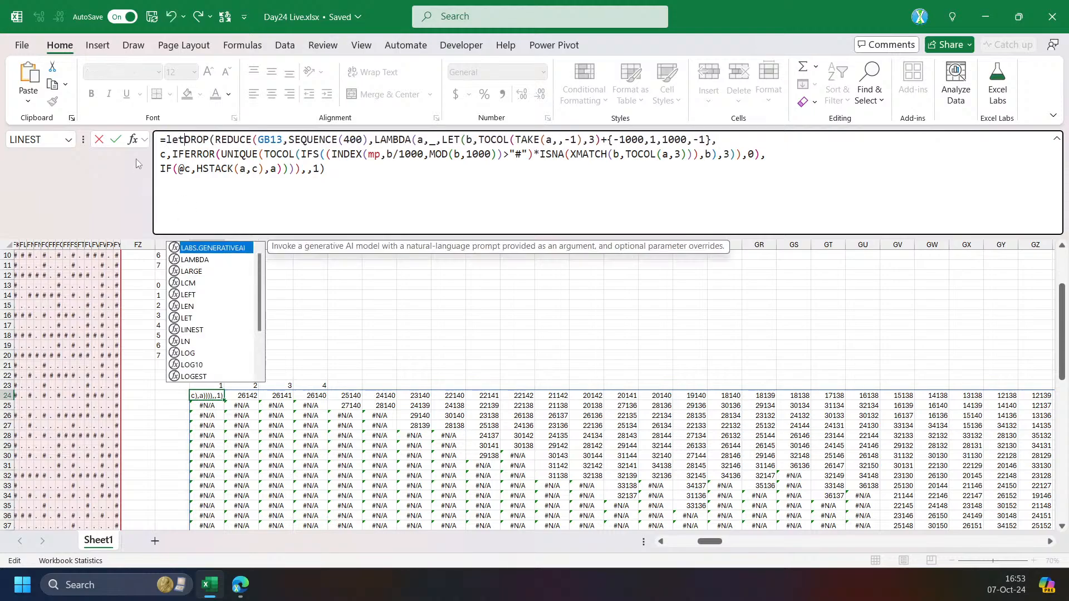
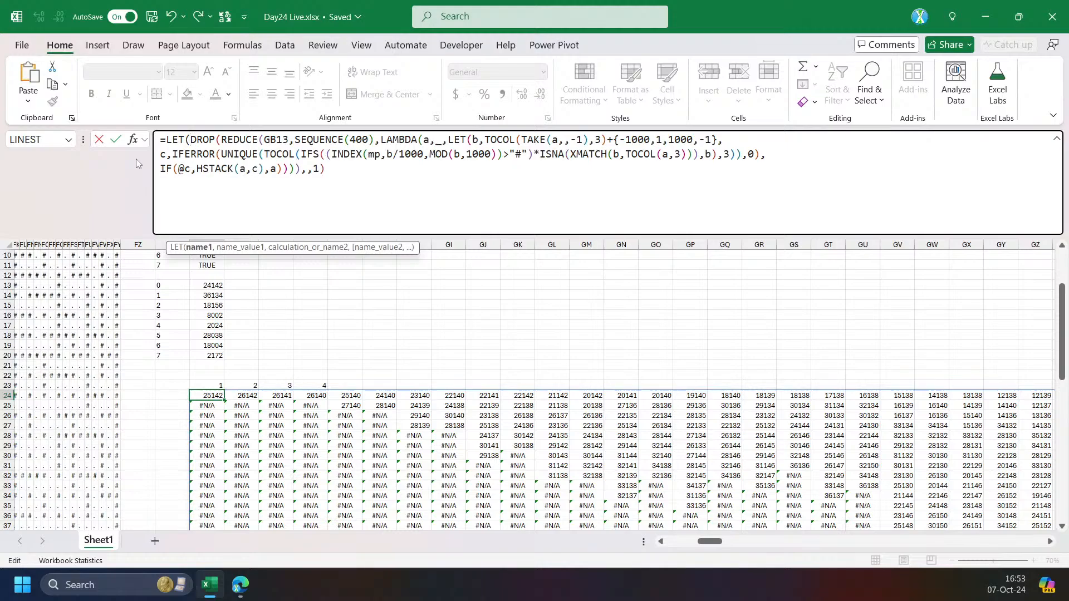
pyautogui.write('p,')
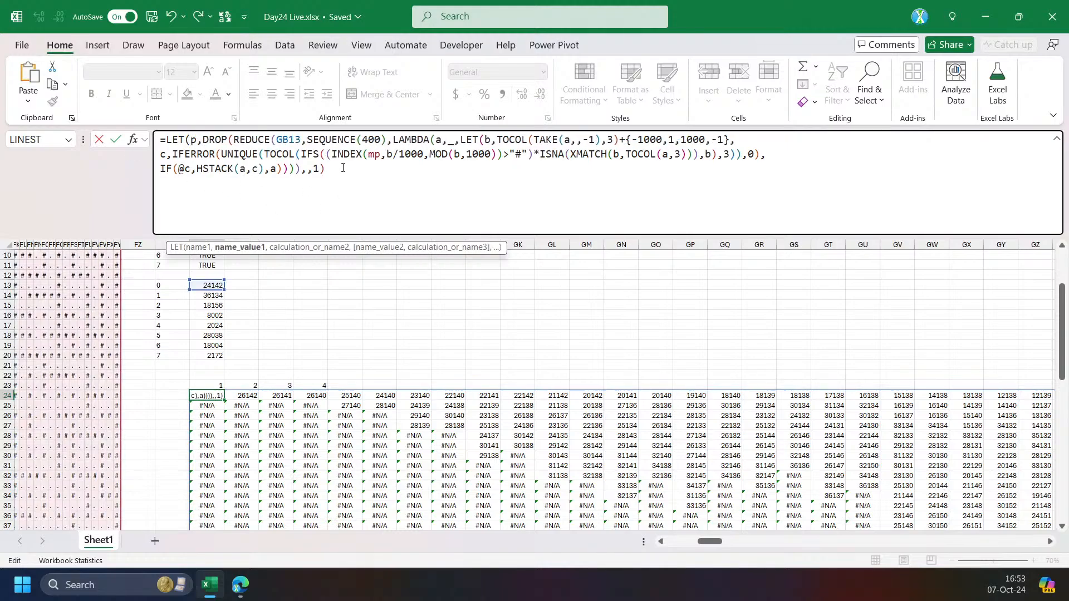
# Add the name i to the LET, defined as SEQUENCE(,COLUMNS(p)).
pyautogui.write(',p')
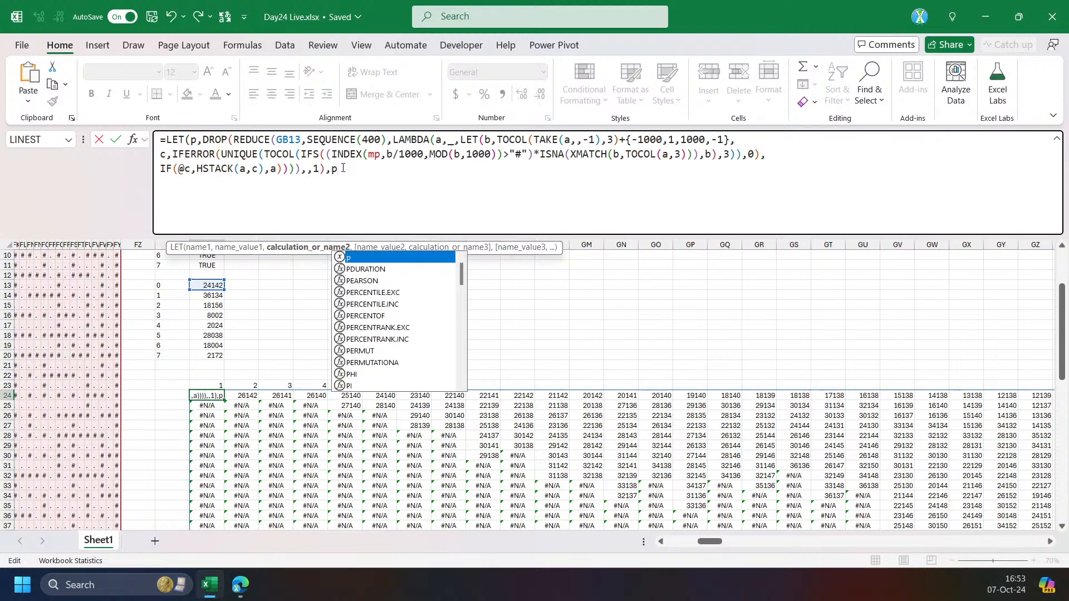
pyautogui.press('BackSpace')
pyautogui.write('st')
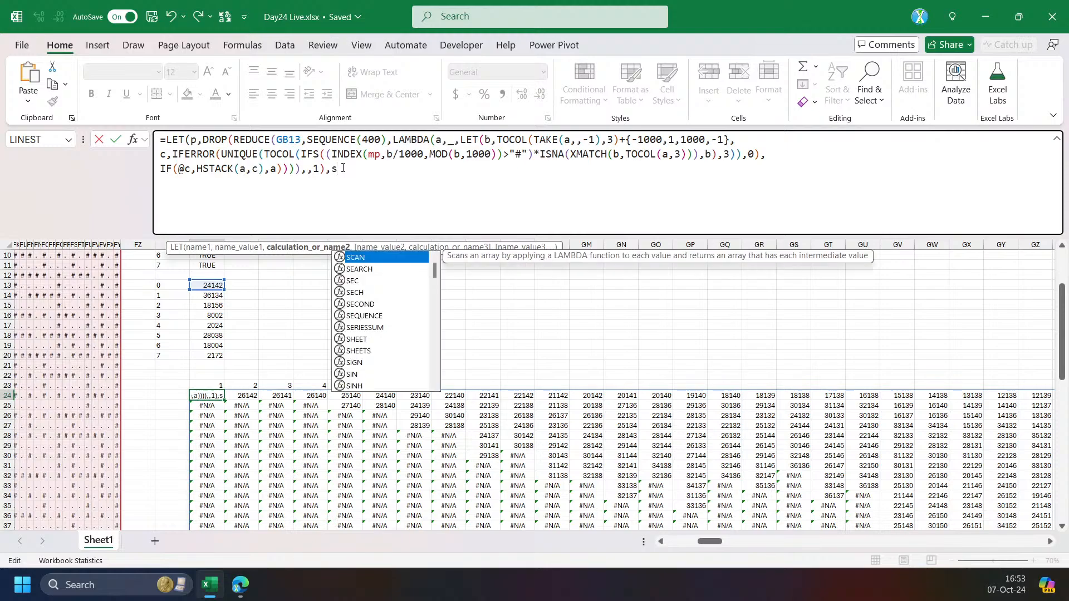
pyautogui.press('BackSpace')
pyautogui.press('BackSpace')
pyautogui.write('i')
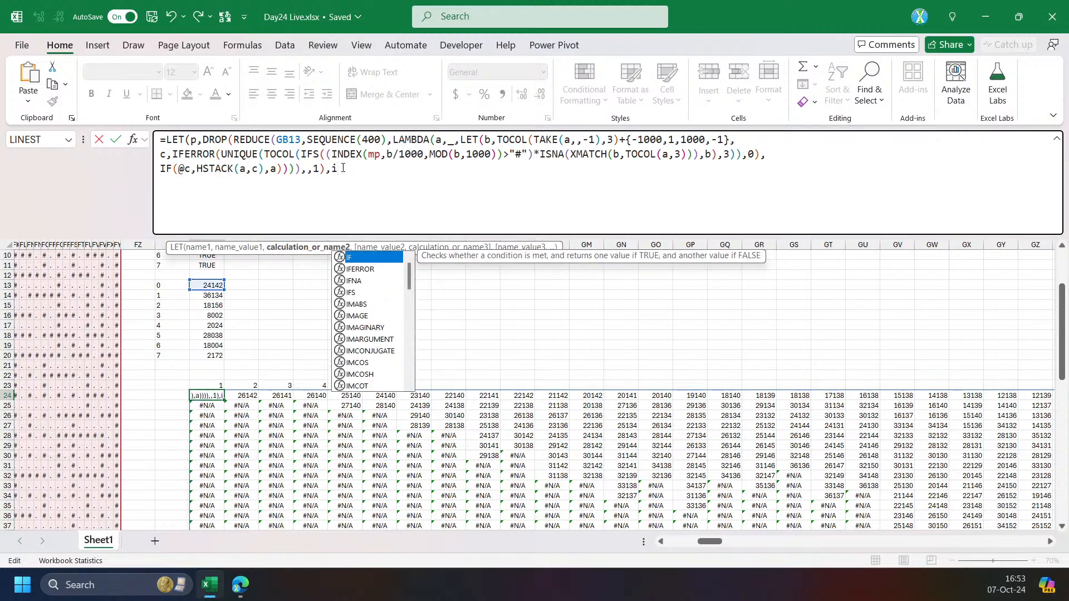
pyautogui.write(',seq')
pyautogui.press('Tab')
pyautogui.write(',')
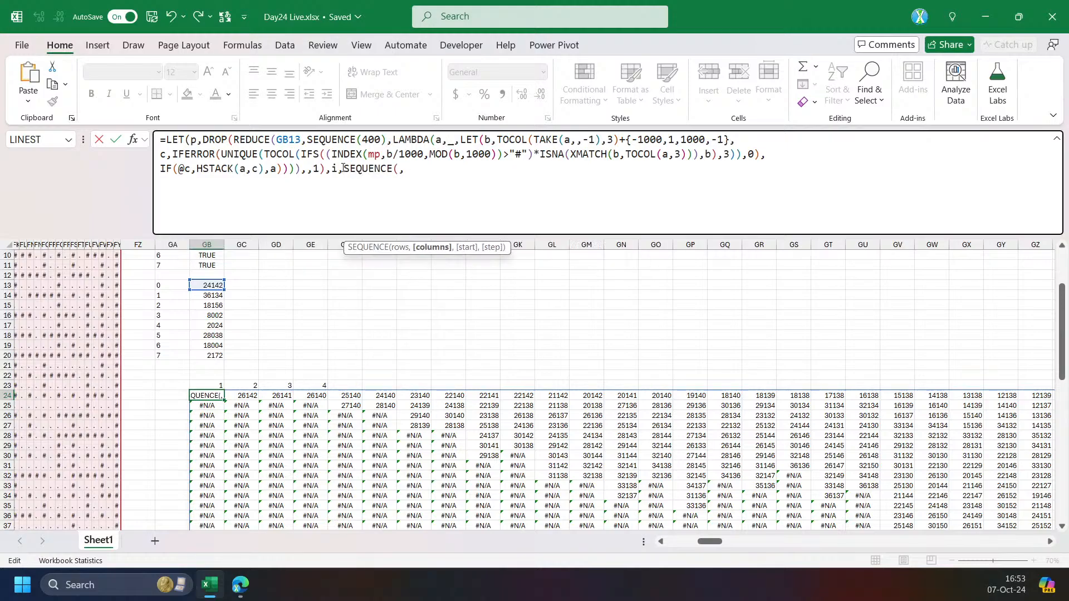
pyautogui.write('columns')
pyautogui.press('Tab')
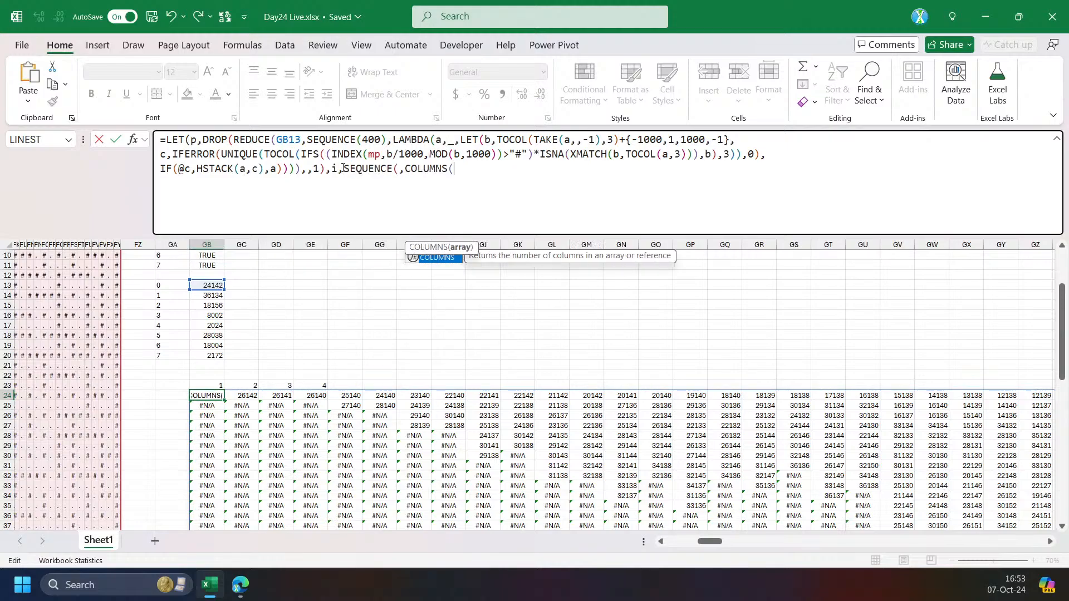
pyautogui.write('p)')
pyautogui.write('),i')
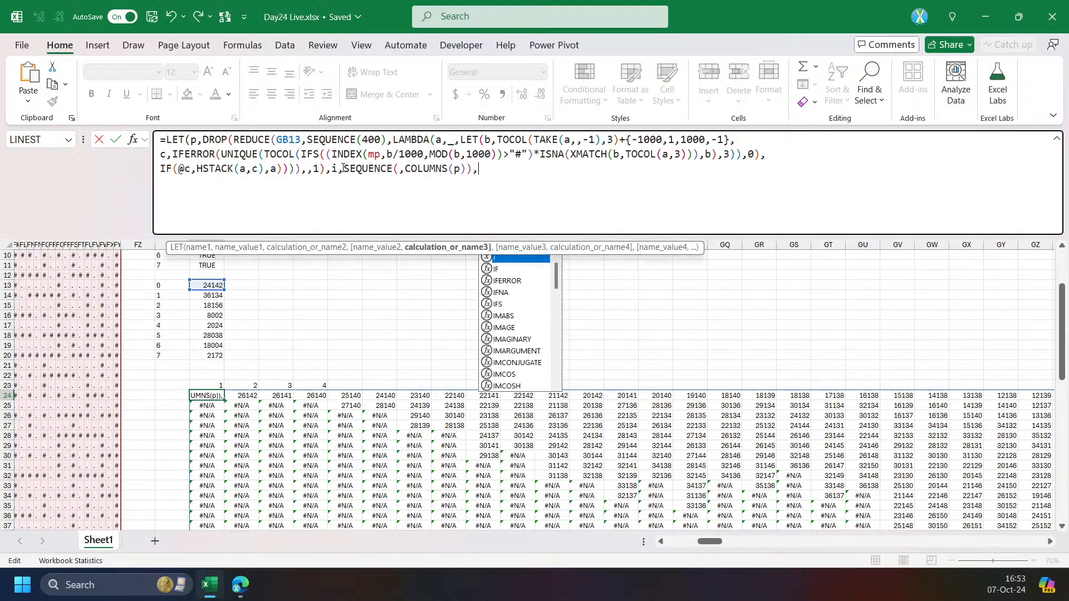
# Make the LET return VSTACK(i,p) so the step numbers sit above the positions, and enter the formula.
pyautogui.press('BackSpace')
pyautogui.write('vs')
pyautogui.press('Return')
pyautogui.press('Return')
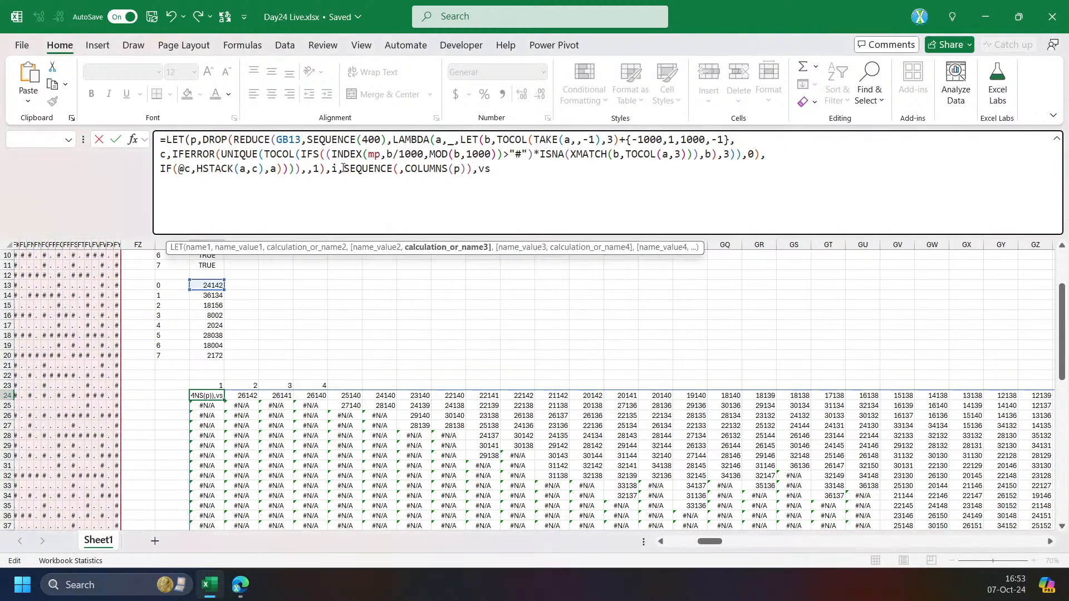
pyautogui.press('Tab')
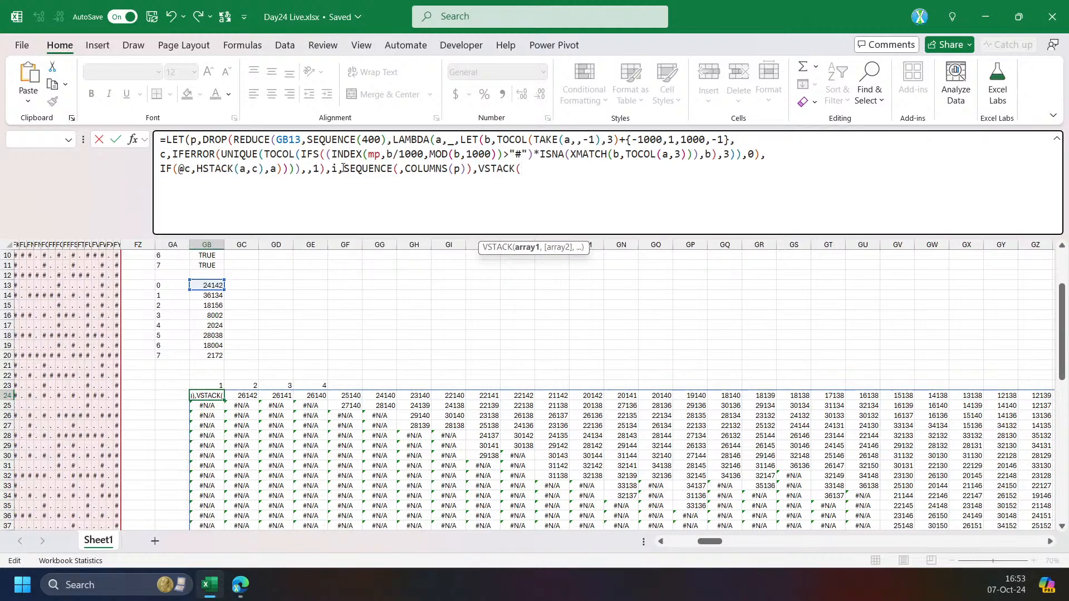
pyautogui.write('i,p))')
pyautogui.press('Return')
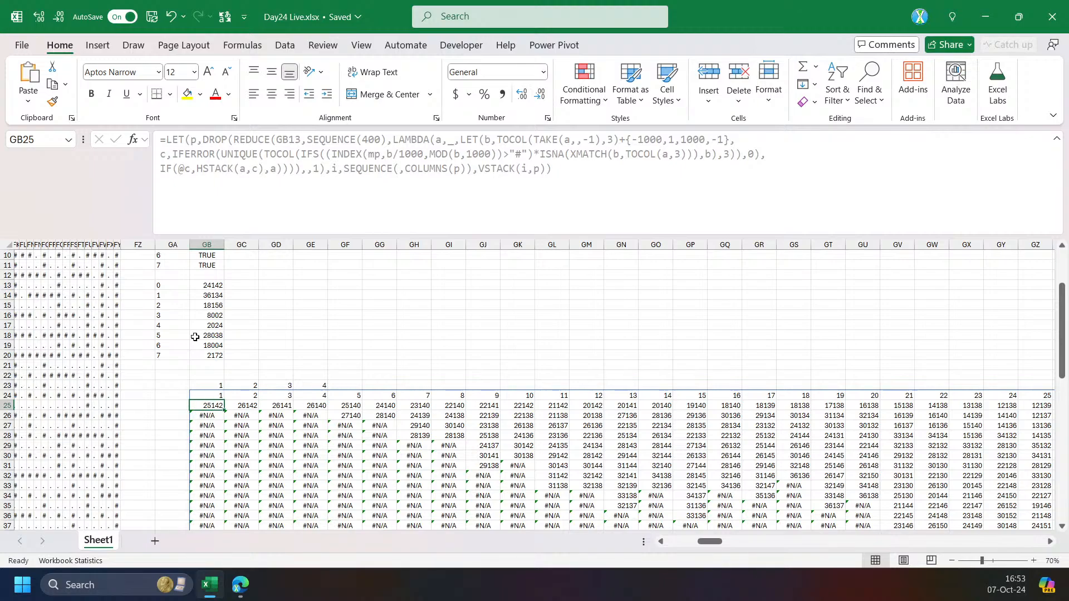
pyautogui.moveTo(206, 286); pyautogui.dragTo(212, 356)
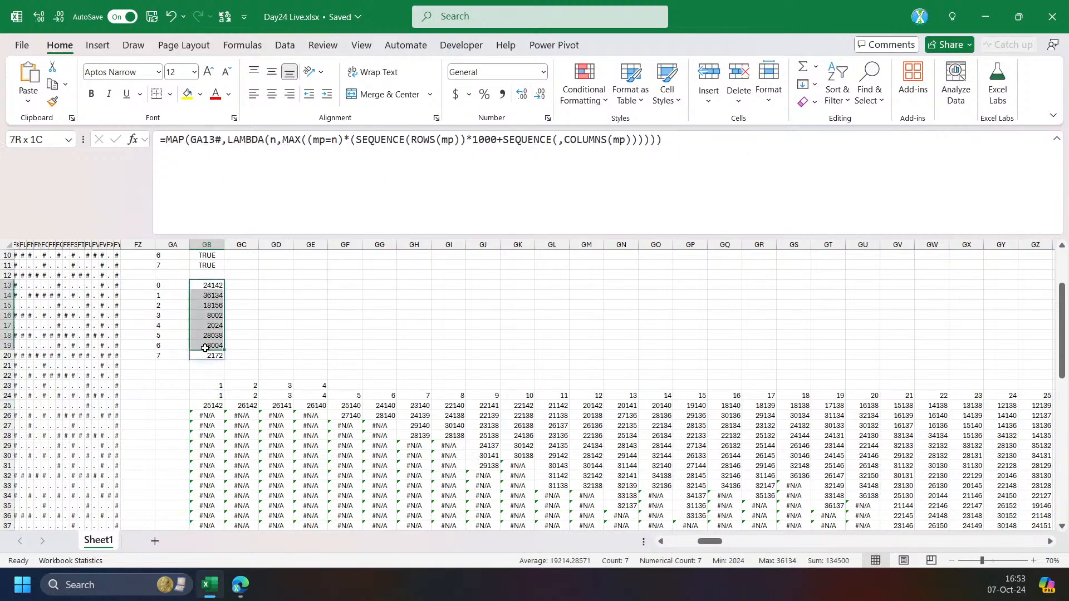
pyautogui.click(215, 409)
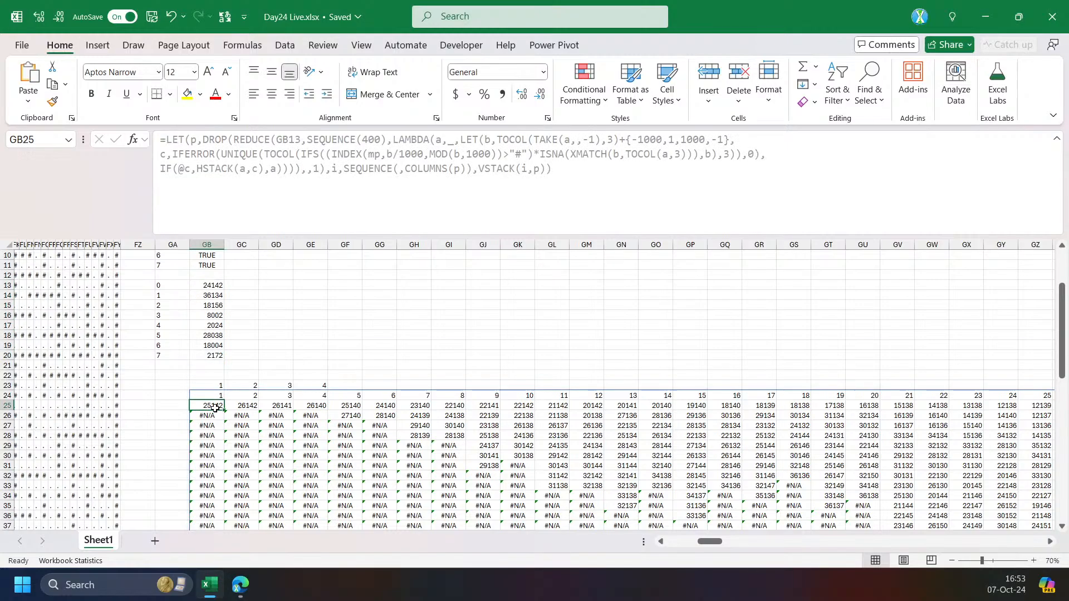
pyautogui.moveTo(216, 409); pyautogui.dragTo(344, 426)
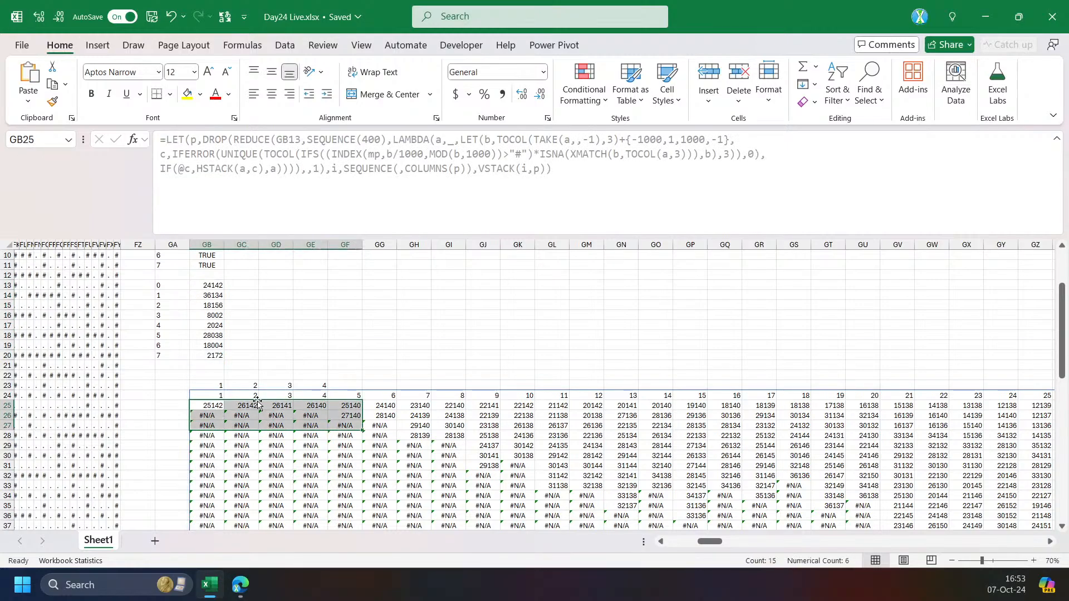
# Replace VSTACK(i,p) with TOCOL(p,3) as the LET result in GB24 to list all positions in one column without errors.
pyautogui.click(212, 406)
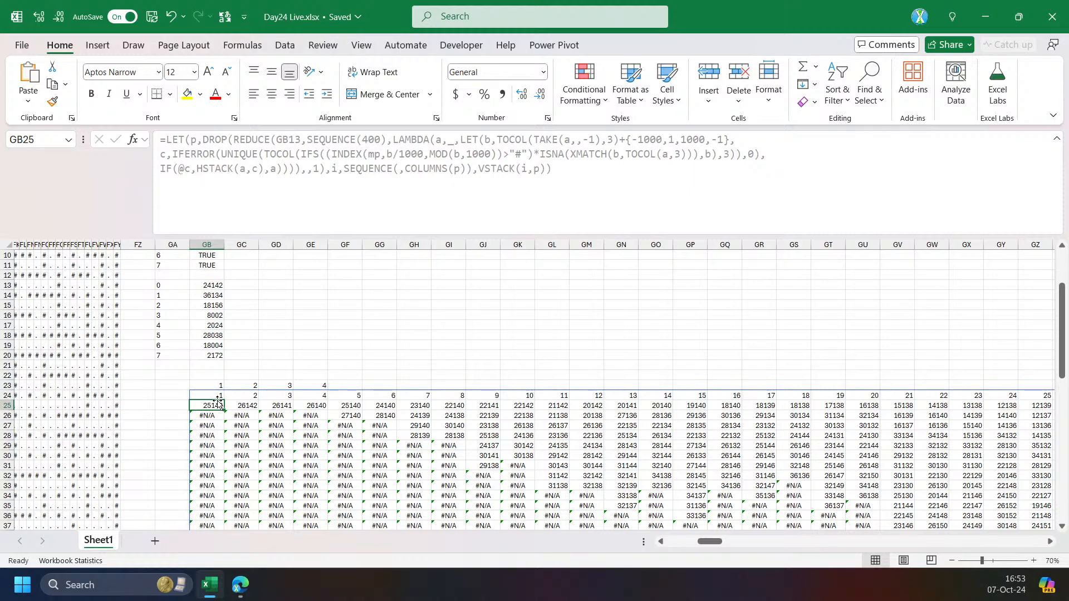
pyautogui.press('Up')
pyautogui.click(518, 170)
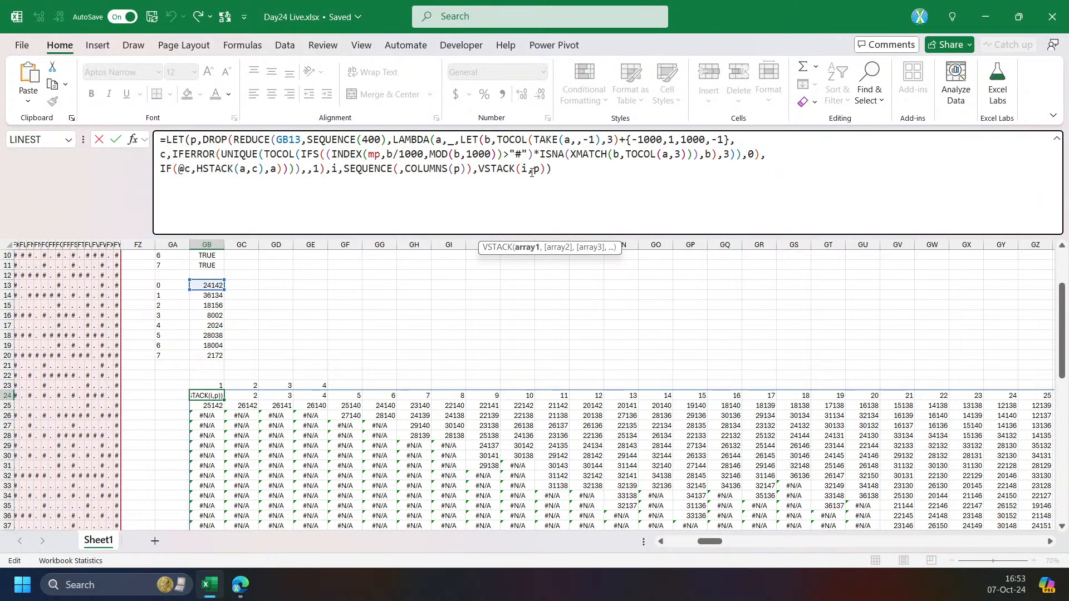
pyautogui.moveTo(480, 170); pyautogui.dragTo(736, 189)
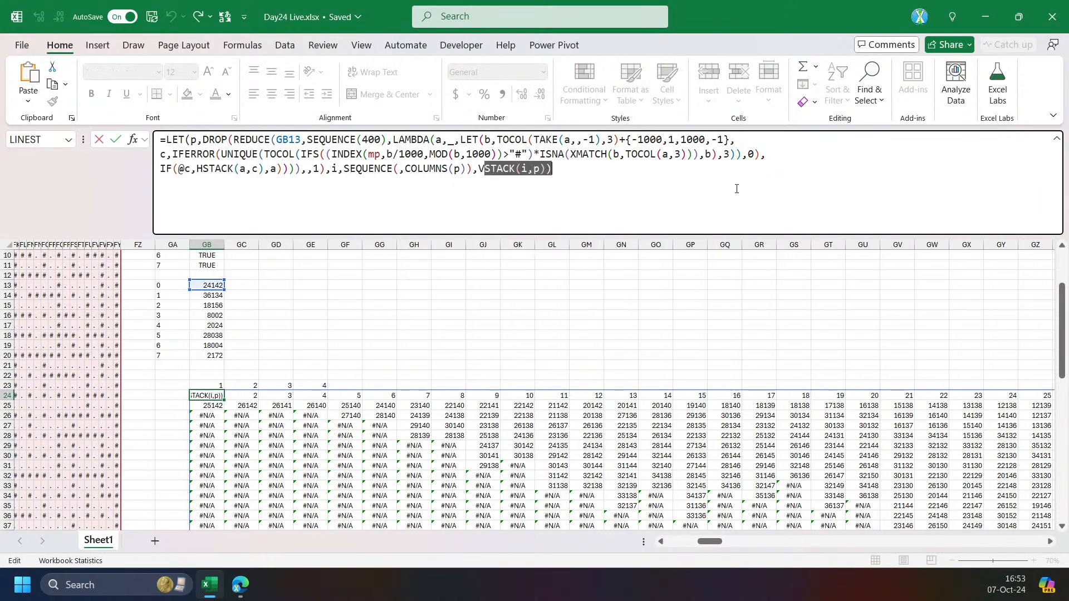
pyautogui.write('tocol')
pyautogui.press('Tab')
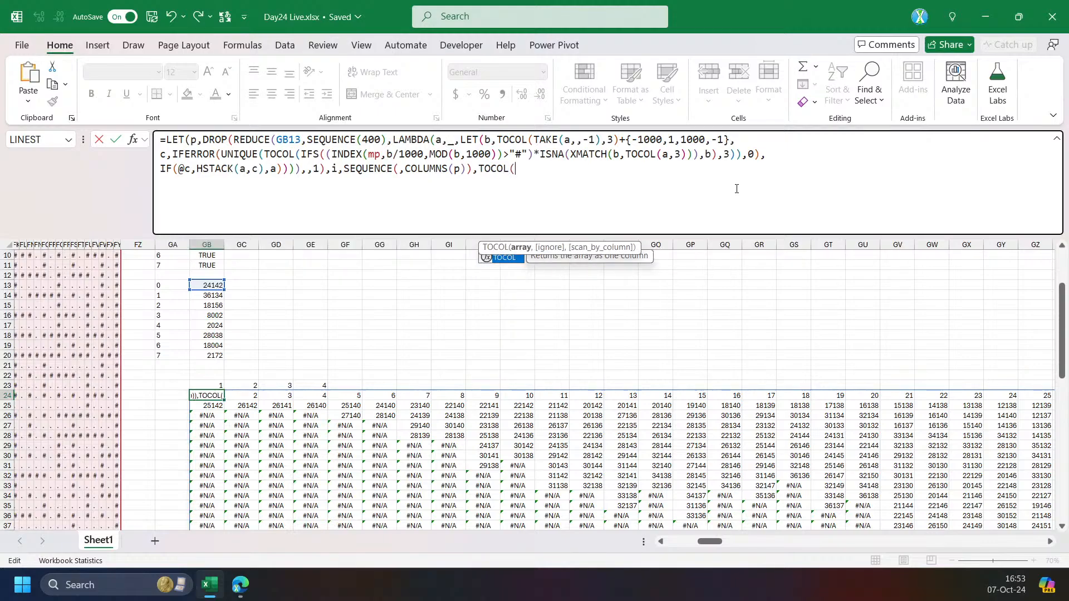
pyautogui.write('p,3)_')
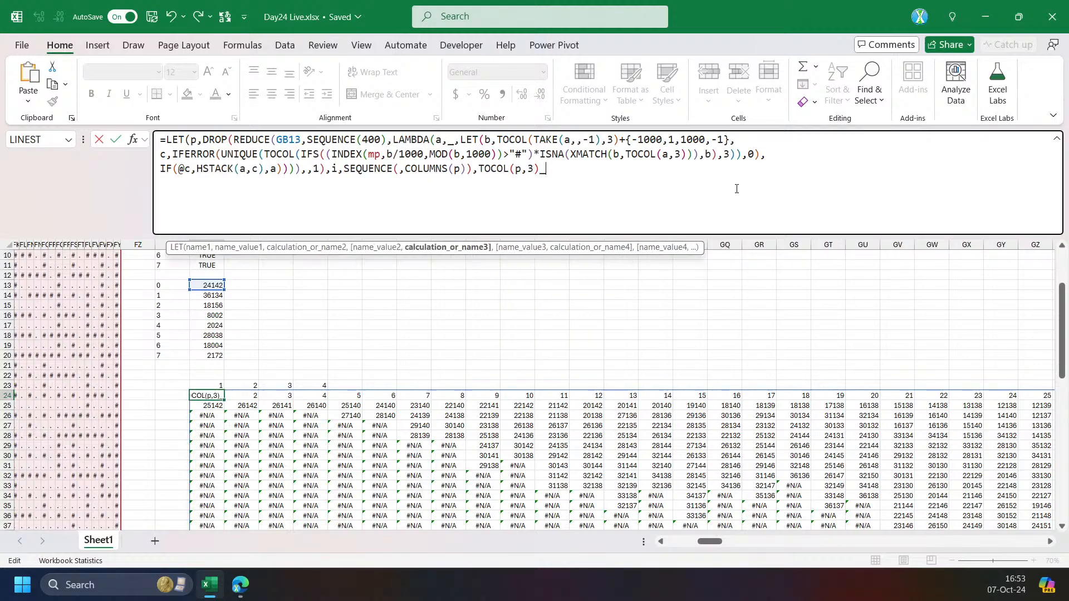
pyautogui.press('Return')
pyautogui.press('Return')
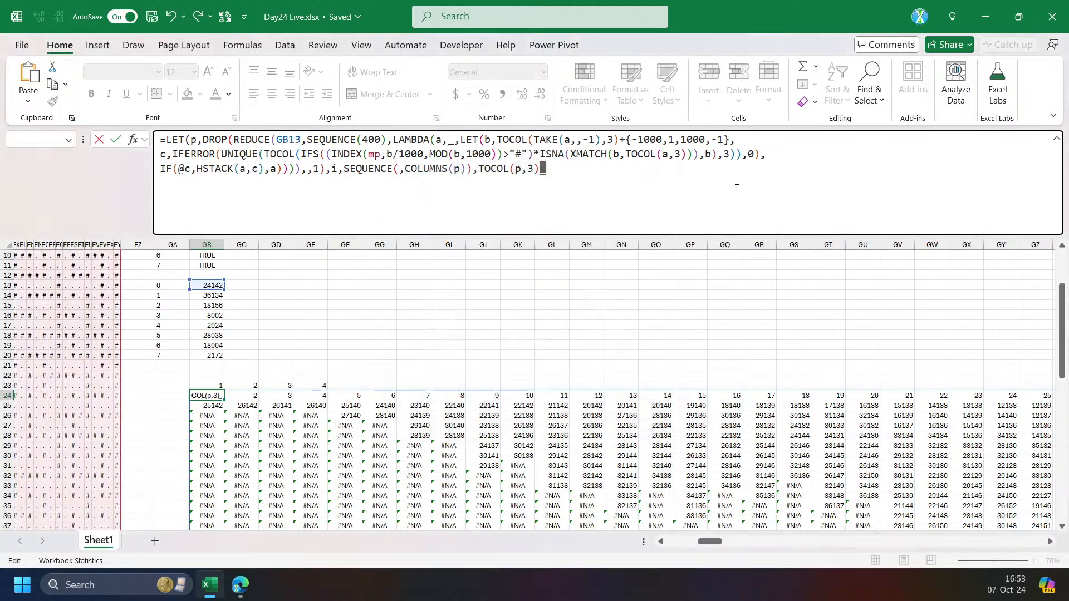
pyautogui.write(')')
pyautogui.press('Return')
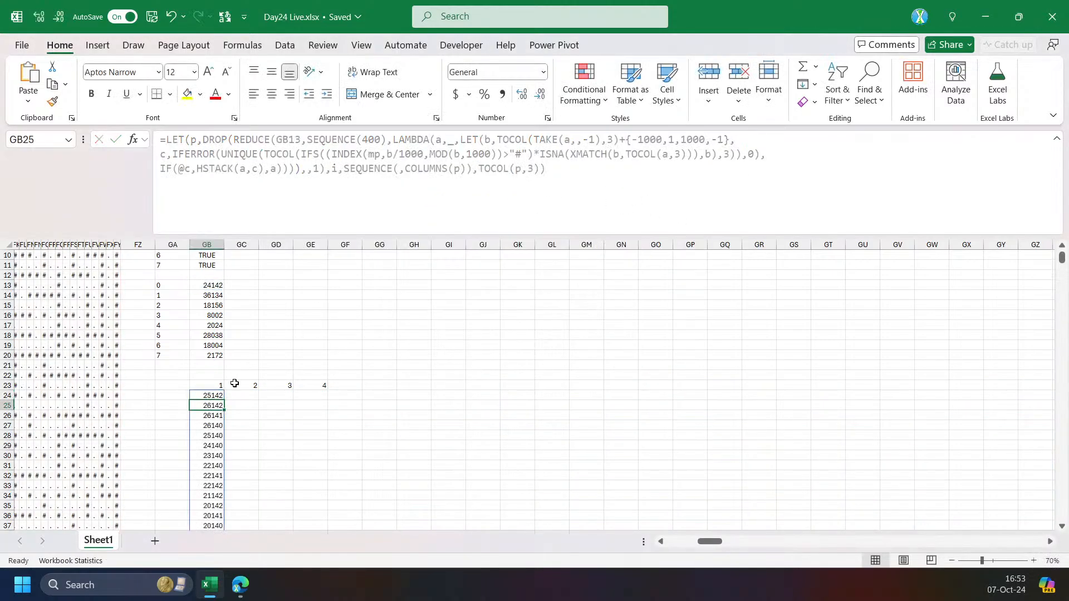
# Make the TOCOL in GB24 scan by column, as TOCOL(p,3,1), and enter the formula.
pyautogui.click(215, 396)
pyautogui.click(531, 169)
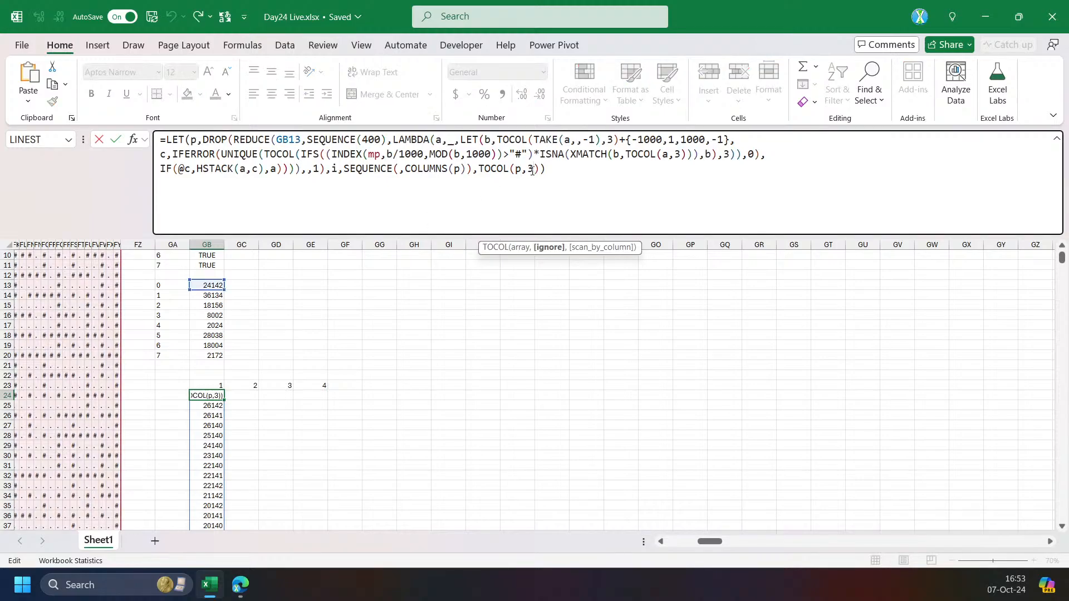
pyautogui.write(',1')
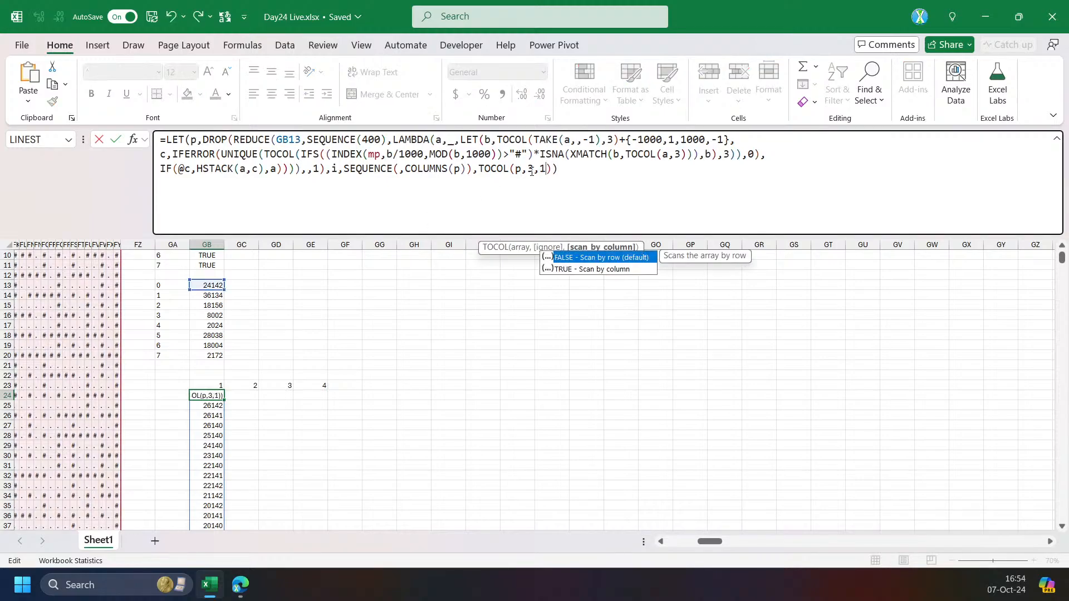
pyautogui.hotkey('ctrl', 'Return')
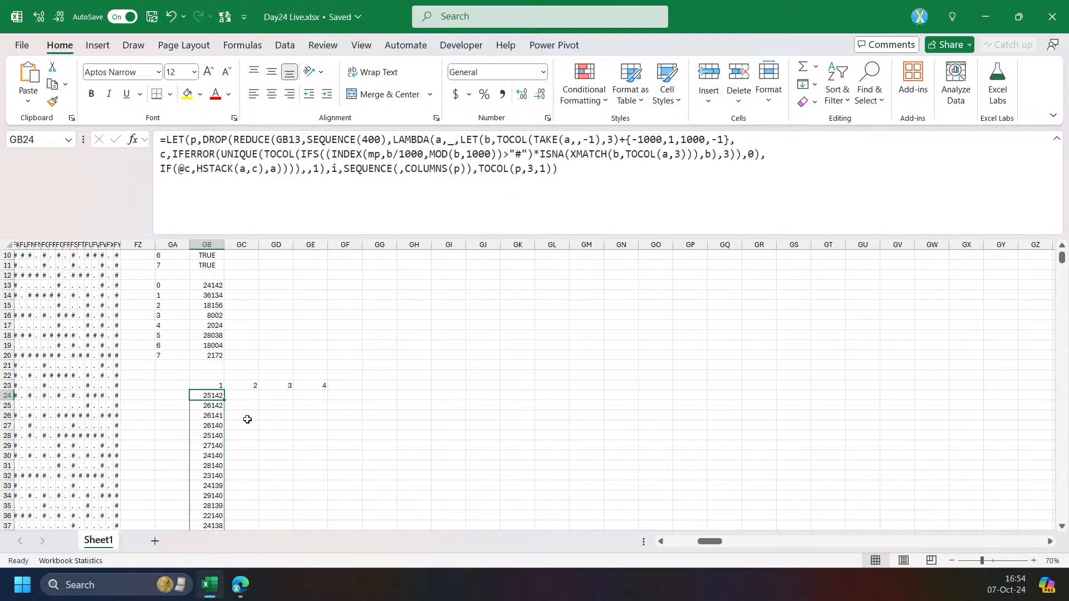
# Wrap TOCOL(p,3,1) in an HSTACK and add IF(p,i) as its second array.
pyautogui.click(480, 170)
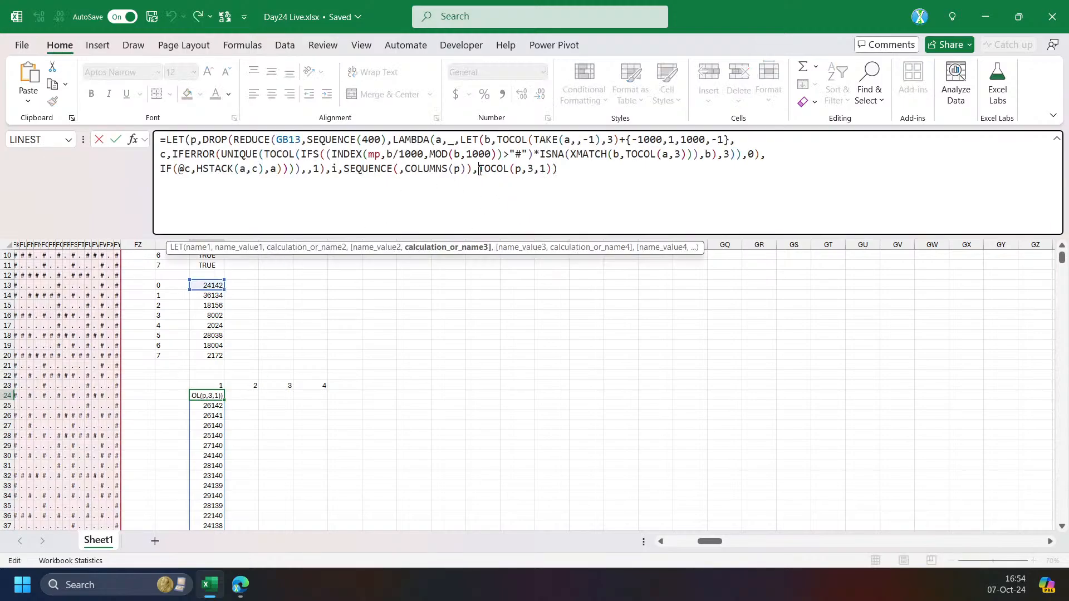
pyautogui.write('HSTACK(')
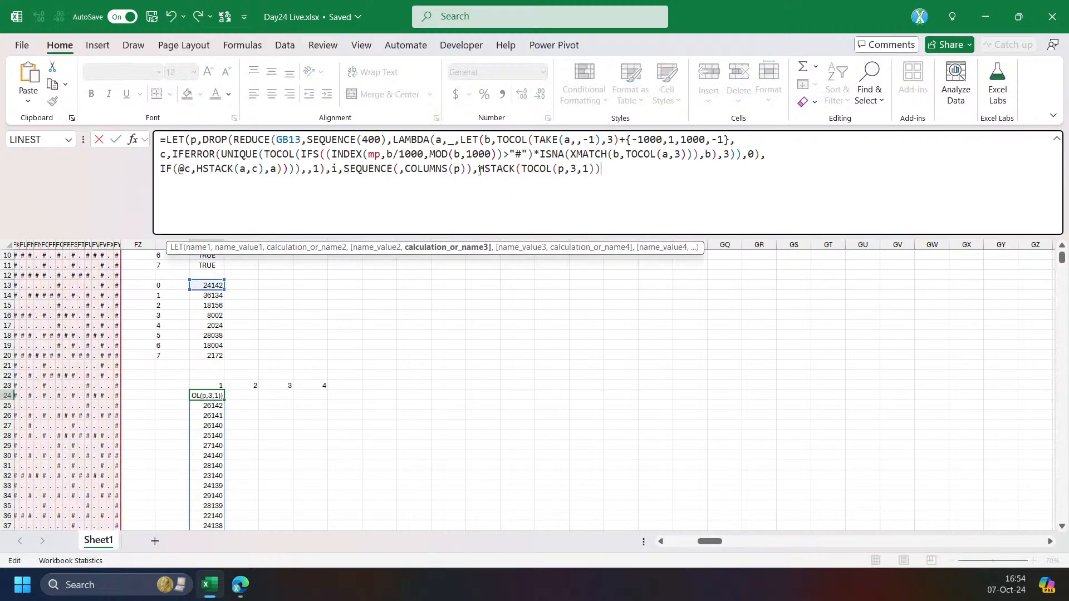
pyautogui.press('End')
pyautogui.press('Left')
pyautogui.write(',if')
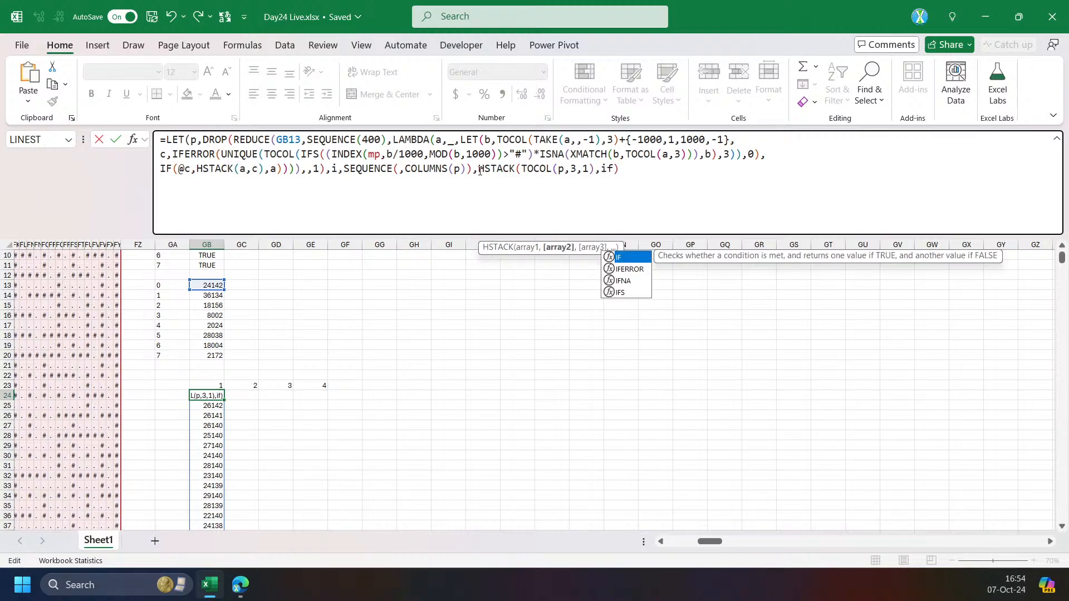
pyautogui.write('(p,')
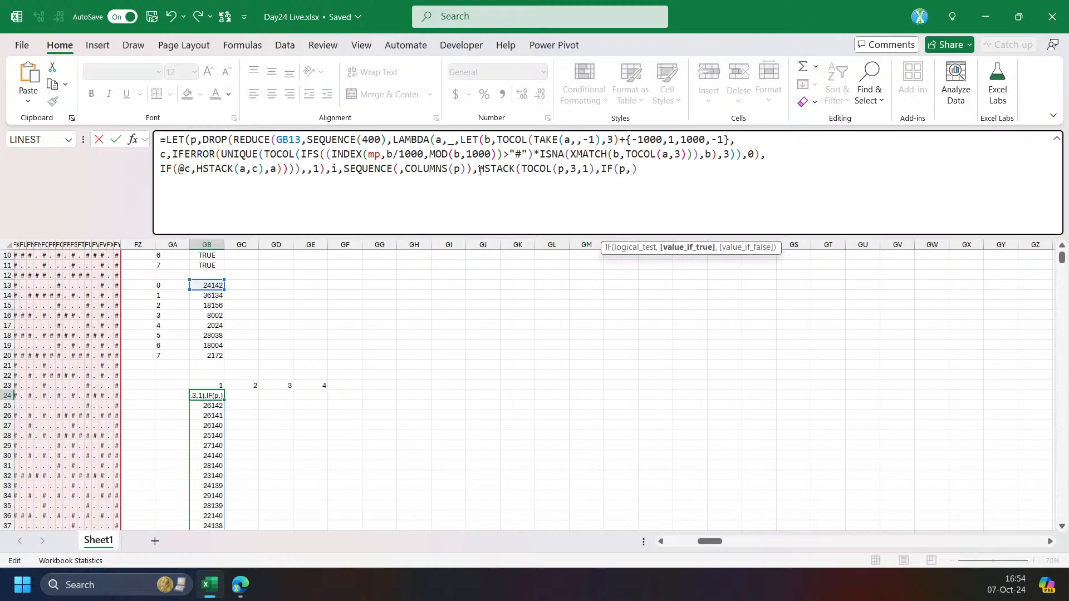
pyautogui.write('i')
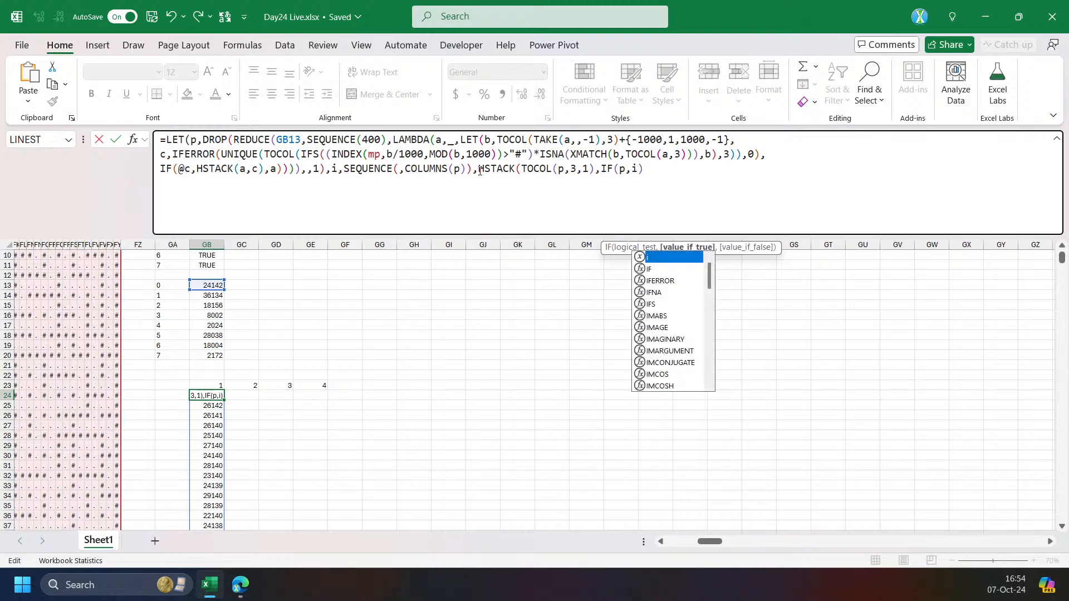
pyautogui.press('Escape')
# Turn the second HSTACK array into TOCOL(IF(p,i),3,1) and enter the formula to pair each position with its step number.
pyautogui.click(602, 169)
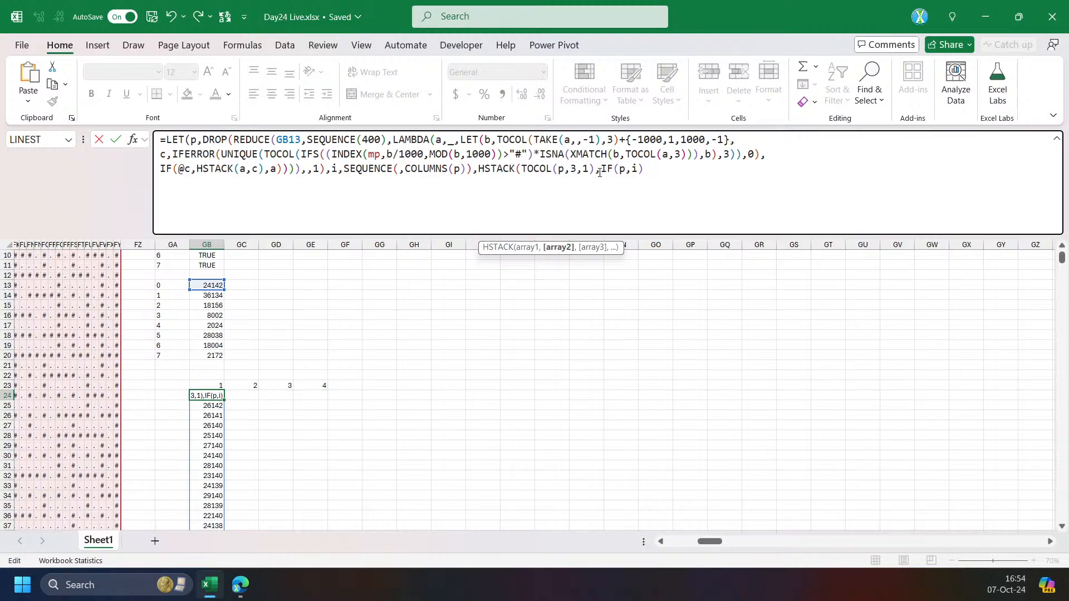
pyautogui.write('tocol')
pyautogui.press('Return')
pyautogui.press('Return')
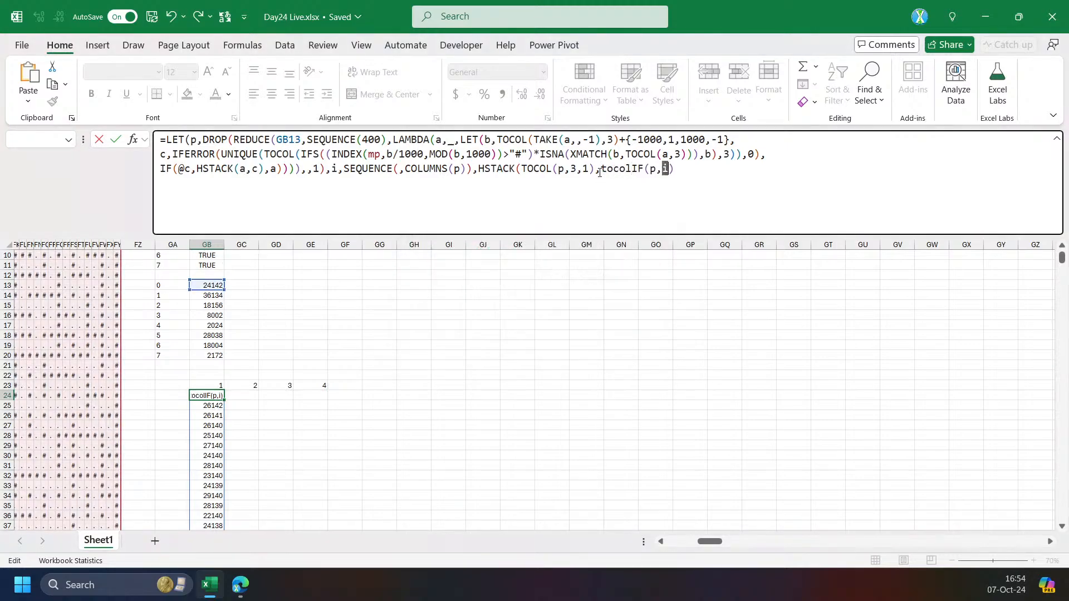
pyautogui.click(633, 174)
pyautogui.write('(')
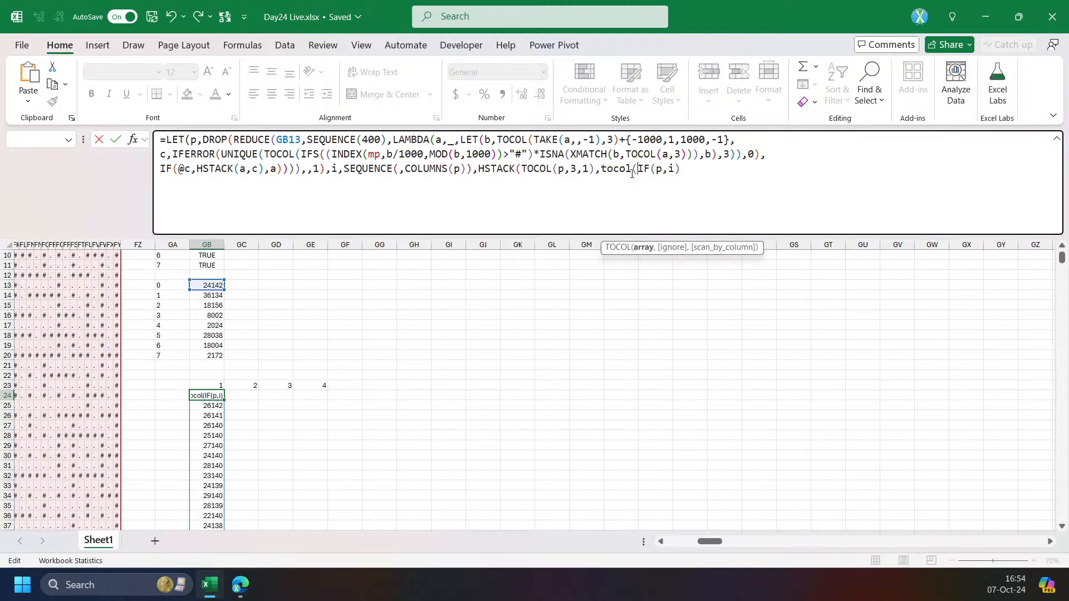
pyautogui.press('End')
pyautogui.write(',3')
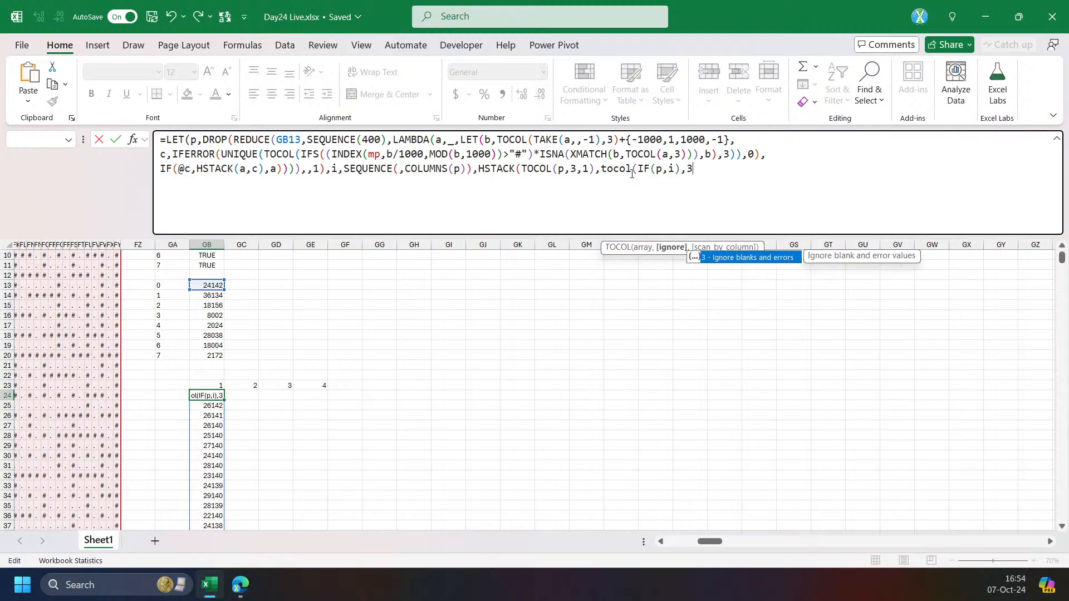
pyautogui.write(',1))')
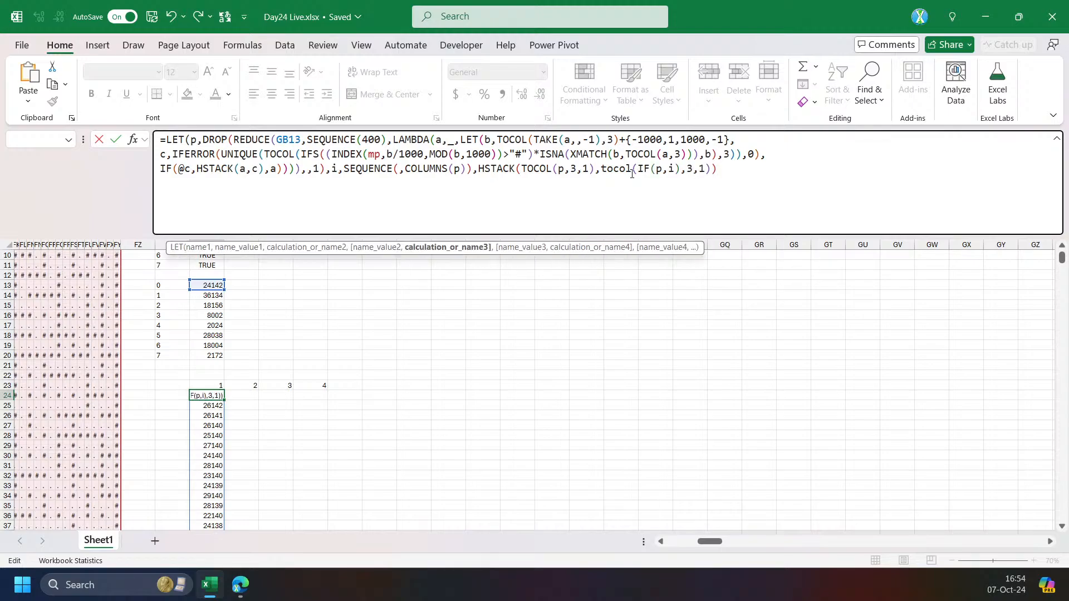
pyautogui.hotkey('ctrl', 'Return')
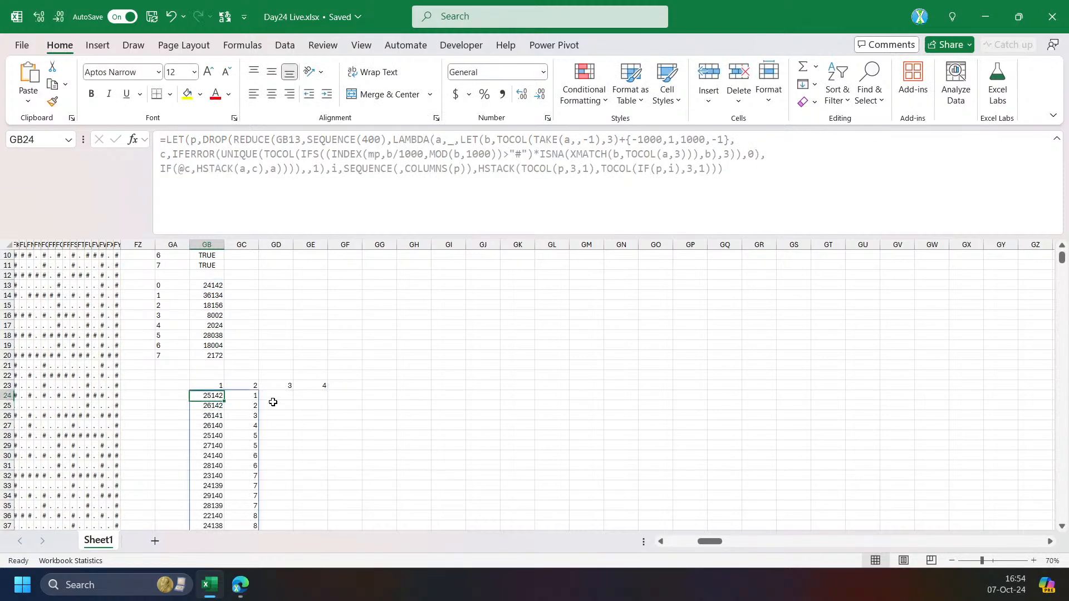
pyautogui.moveTo(212, 287); pyautogui.dragTo(206, 361)
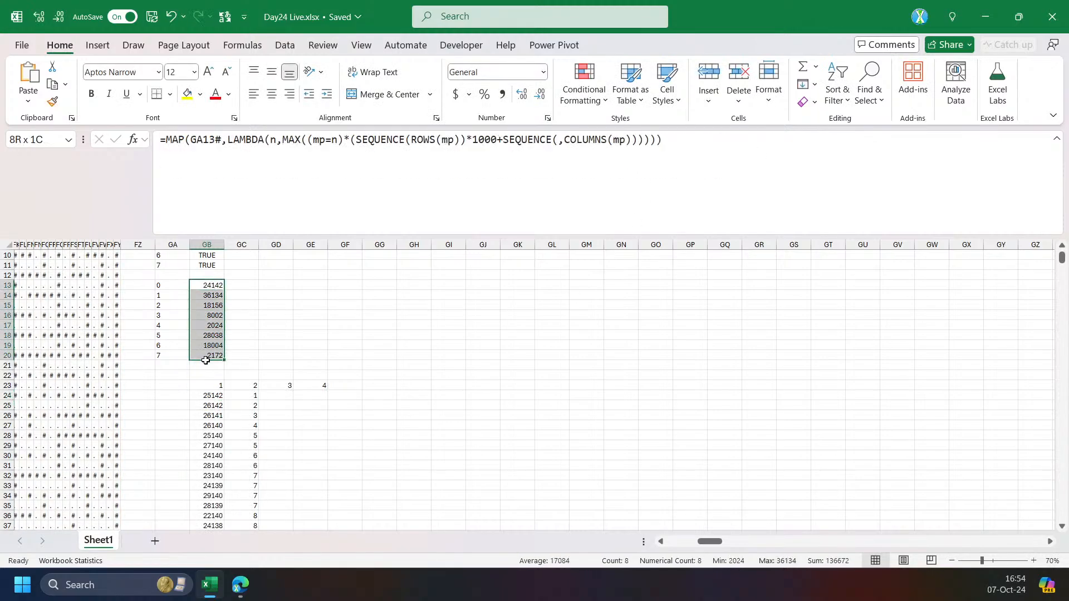
pyautogui.click(210, 394)
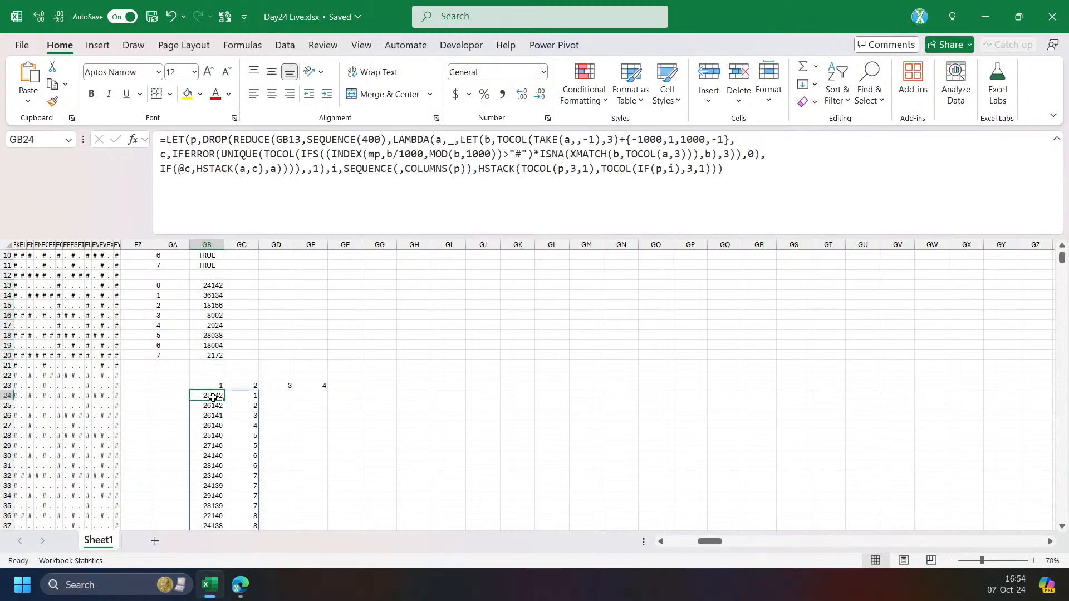
pyautogui.click(216, 290)
# Replace HSTACK with XLOOKUP in the final expression of the GB24 formula and check which arguments the two TOCOL arrays fill.
pyautogui.click(214, 397)
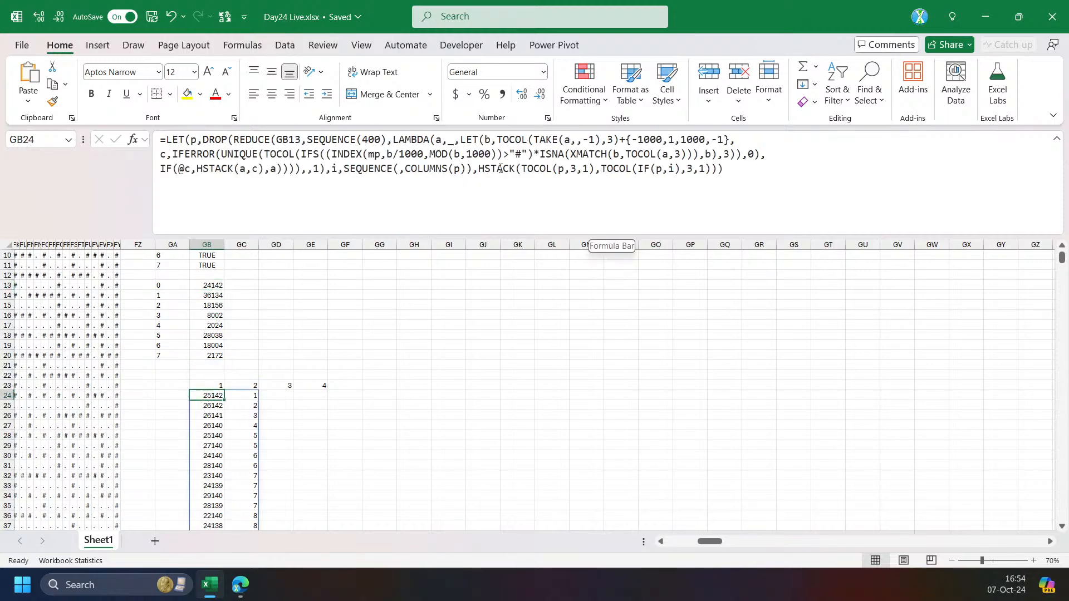
pyautogui.doubleClick(499, 169)
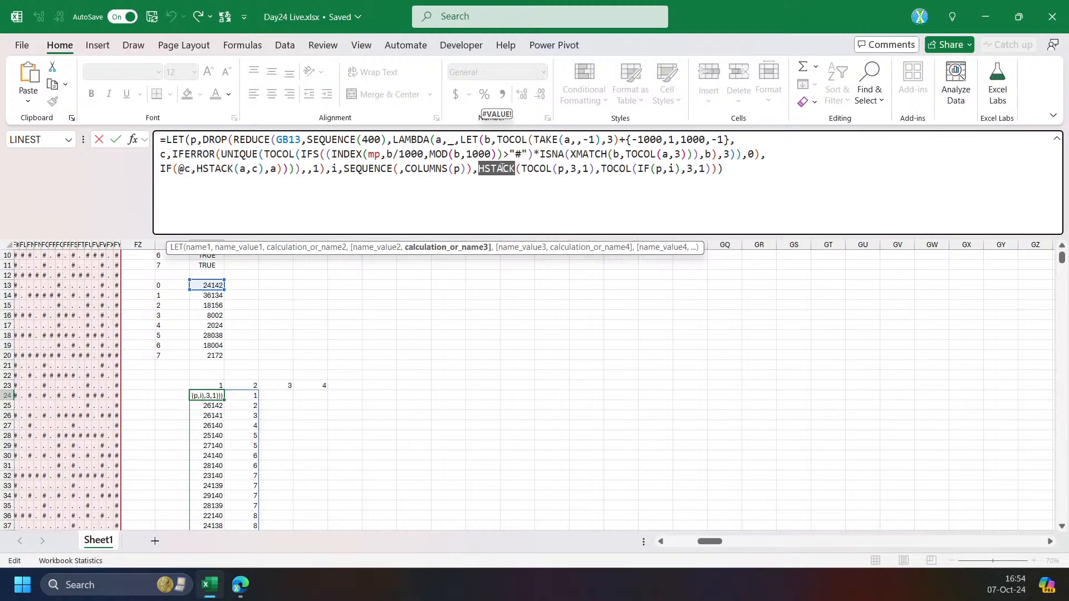
pyautogui.write('XLOOKUP')
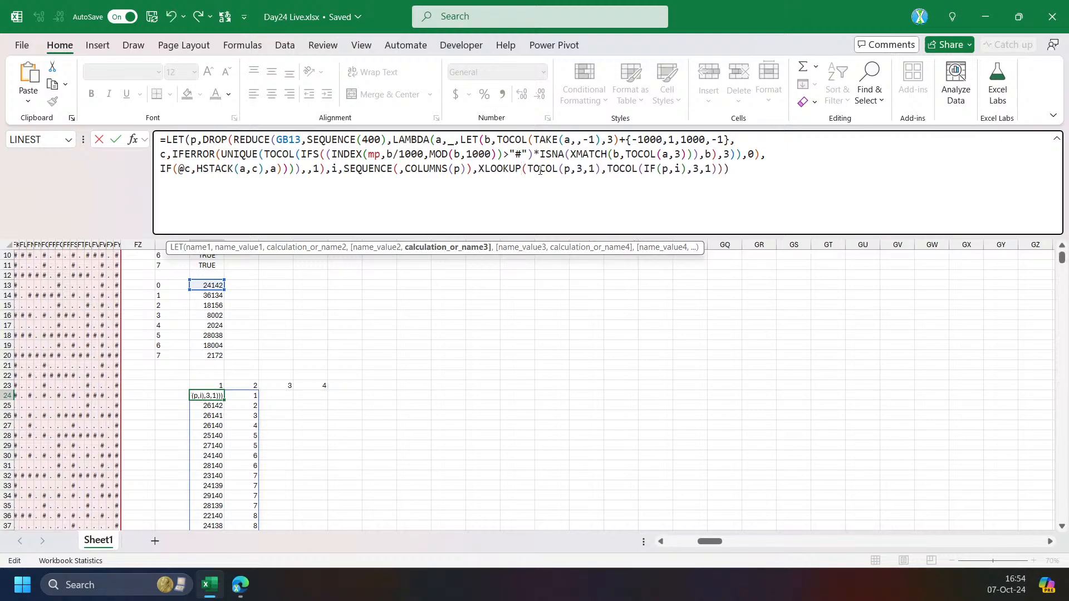
pyautogui.click(540, 247)
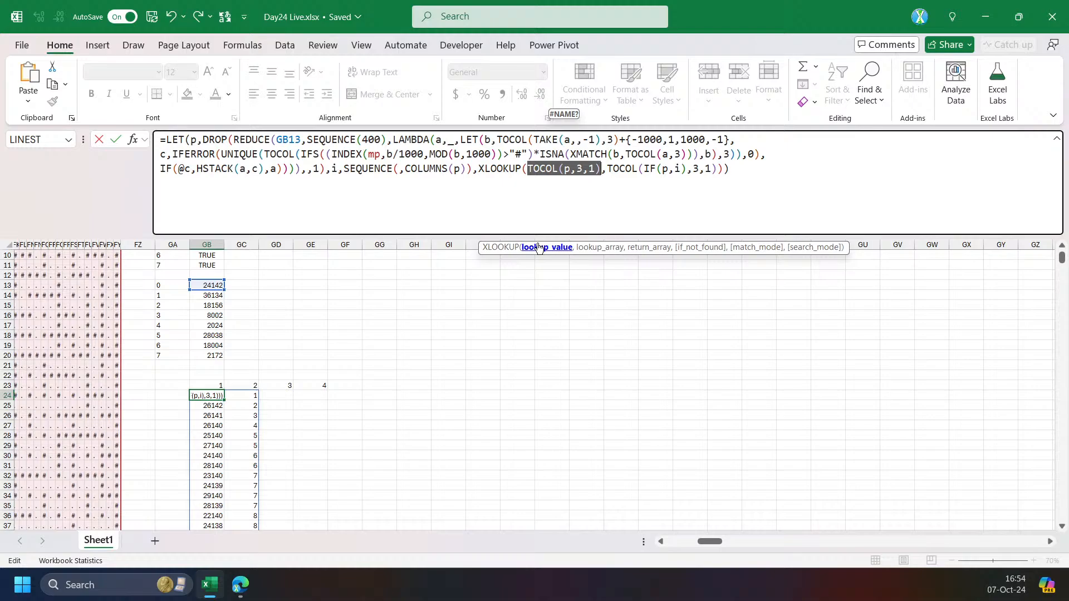
pyautogui.click(599, 248)
pyautogui.click(719, 170)
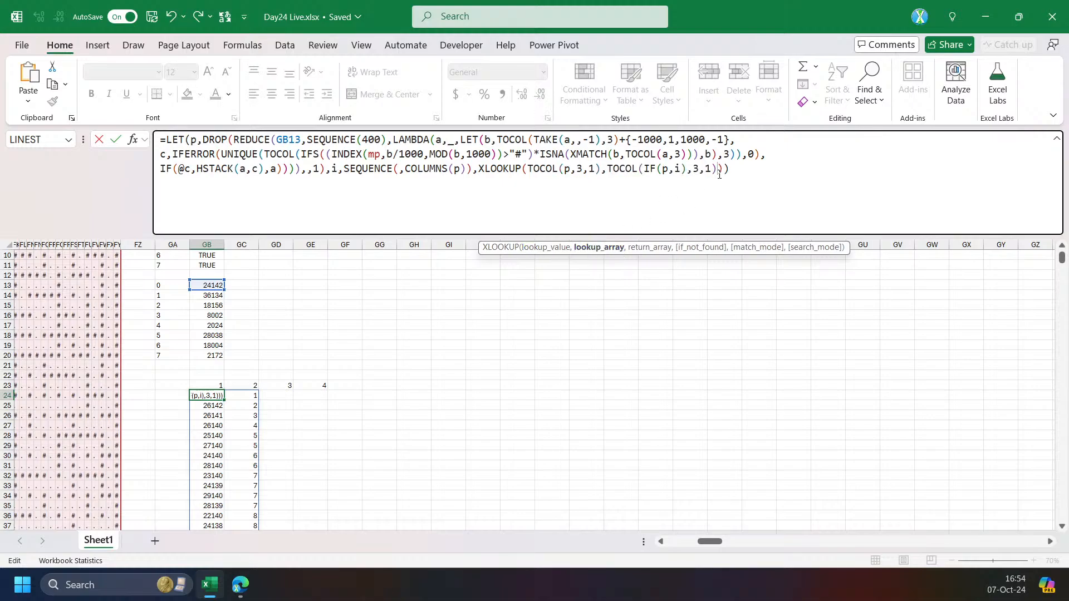
# Insert the location codes as the XLOOKUP's lookup value, using the absolute spill reference $GB$13#.
pyautogui.click(531, 167)
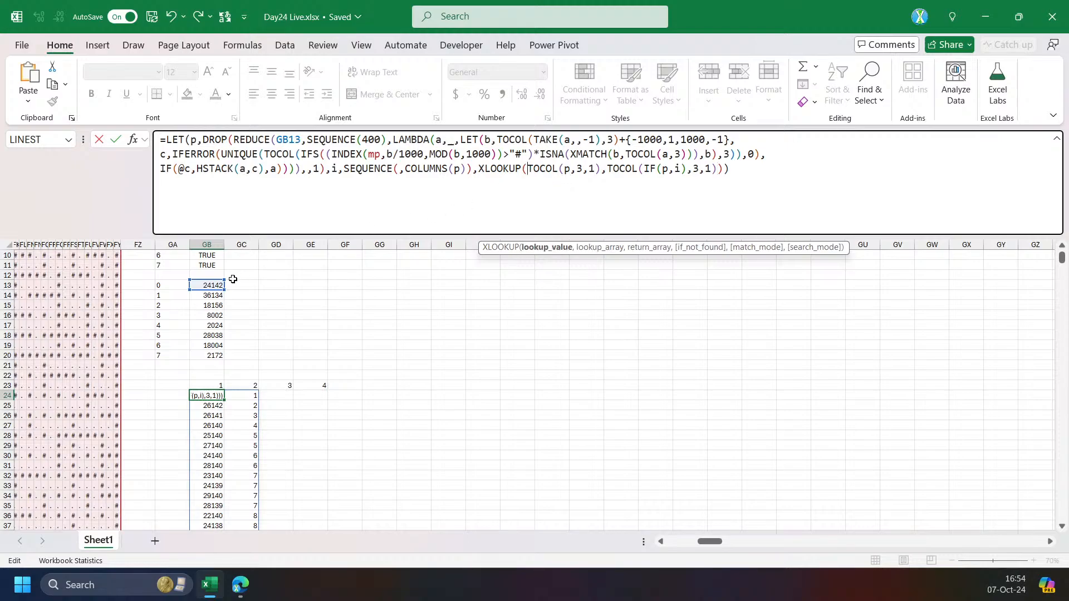
pyautogui.moveTo(216, 285); pyautogui.dragTo(212, 356)
pyautogui.write(',')
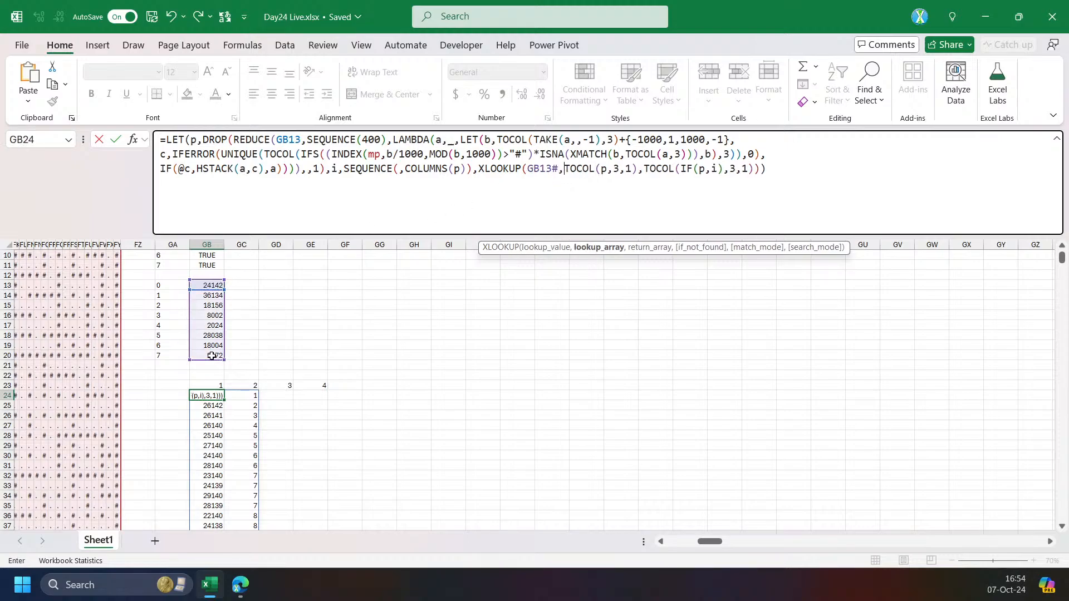
pyautogui.doubleClick(541, 169)
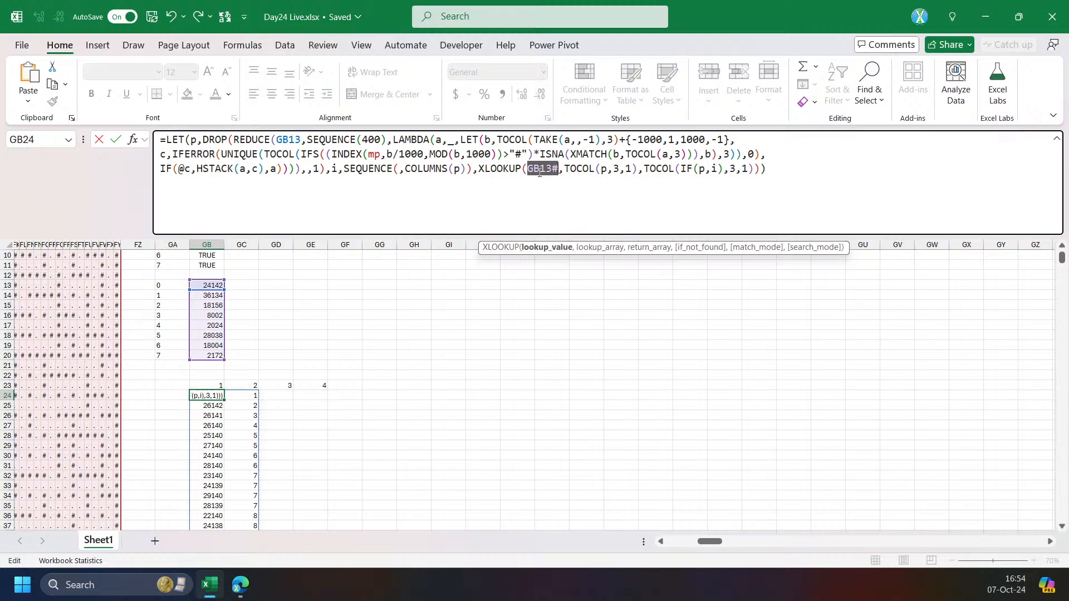
pyautogui.press('F4')
pyautogui.click(765, 169)
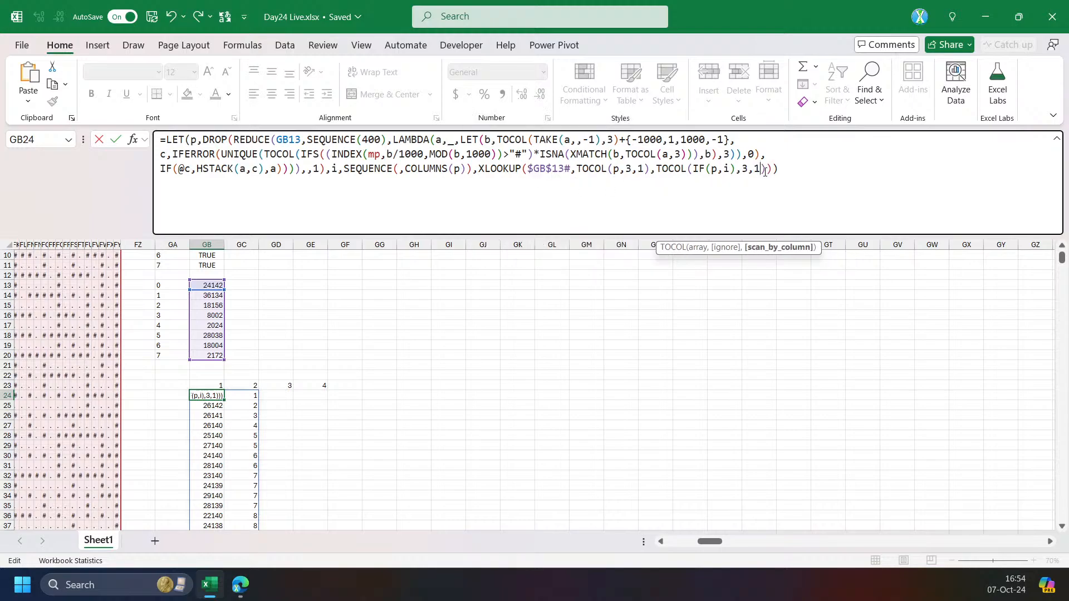
# Add 0 as the XLOOKUP's if-not-found value and enter the GB24 formula.
pyautogui.press('Right')
pyautogui.write(',0')
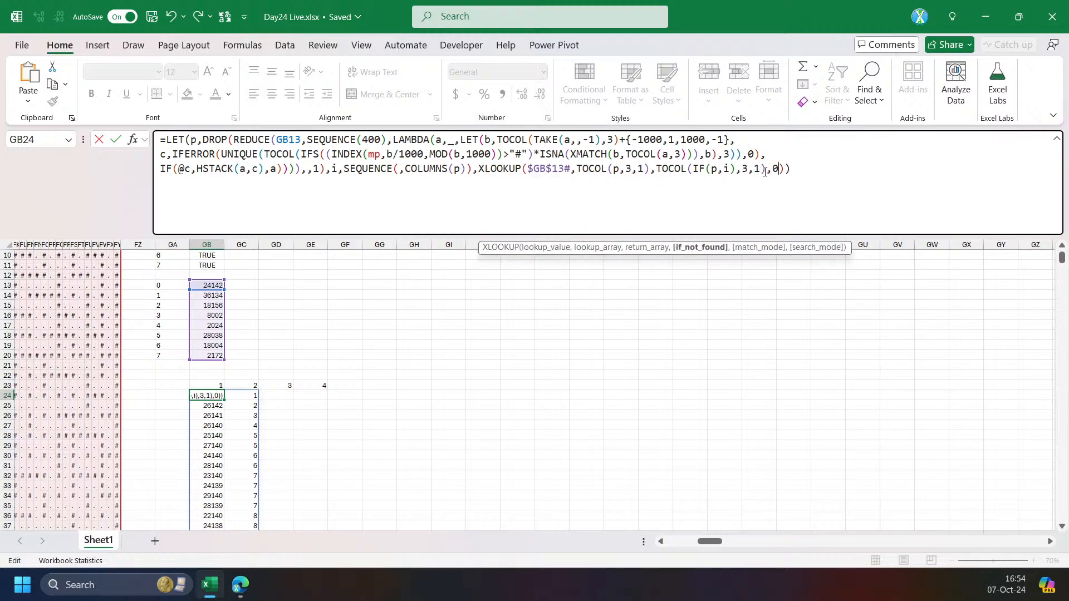
pyautogui.write(')')
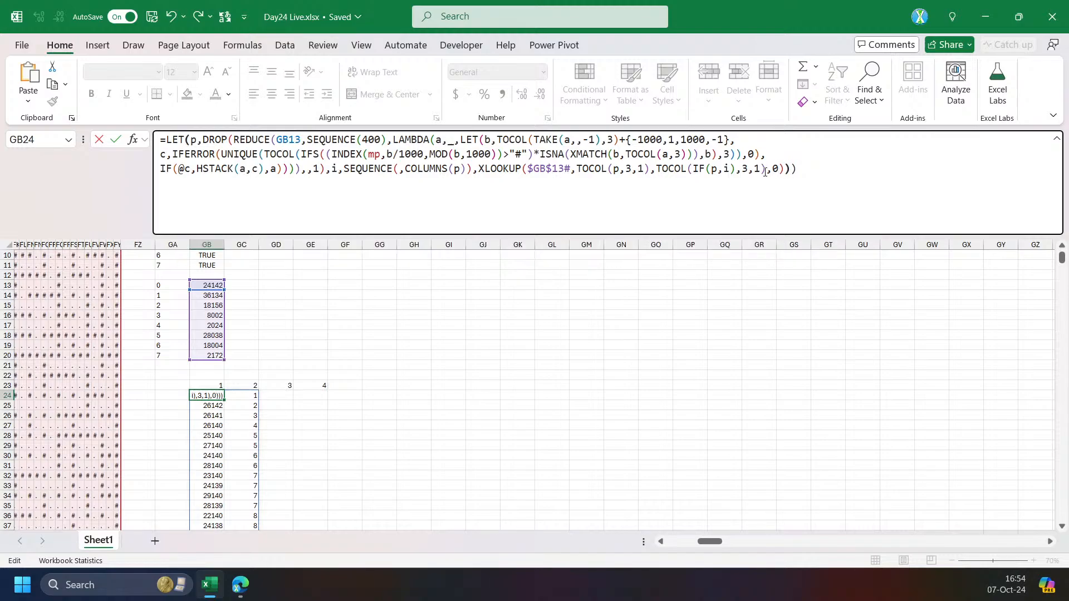
pyautogui.hotkey('ctrl', 'Return')
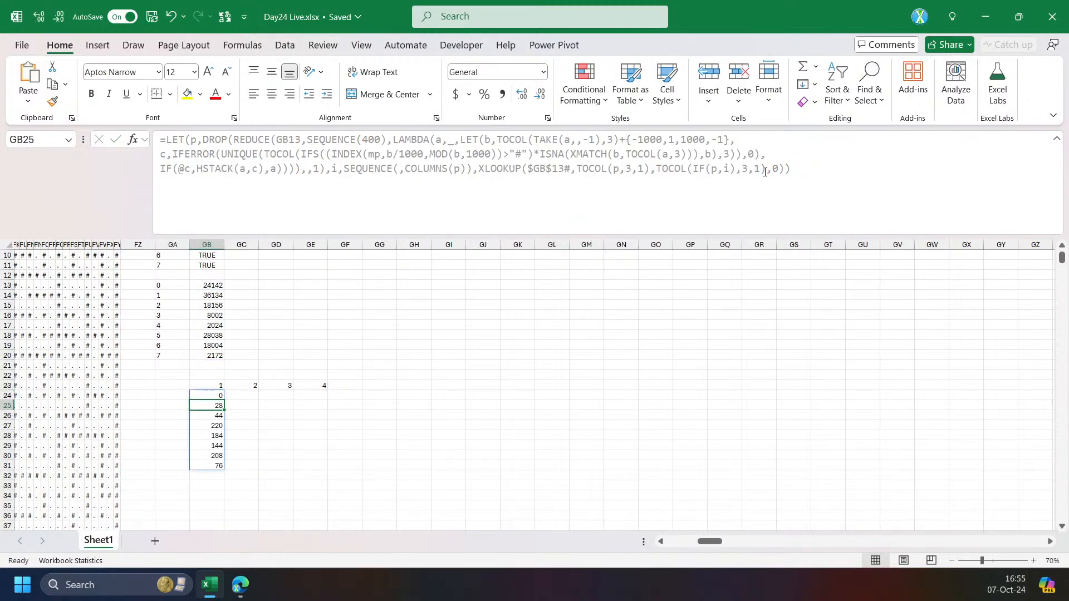
# Copy the full GB24 formula text into GC13 and clear the old results and the numbers above them from row 23 down.
pyautogui.click(868, 190)
pyautogui.hotkey('ctrl', 'a')
pyautogui.hotkey('ctrl', 'c')
pyautogui.press('Escape')
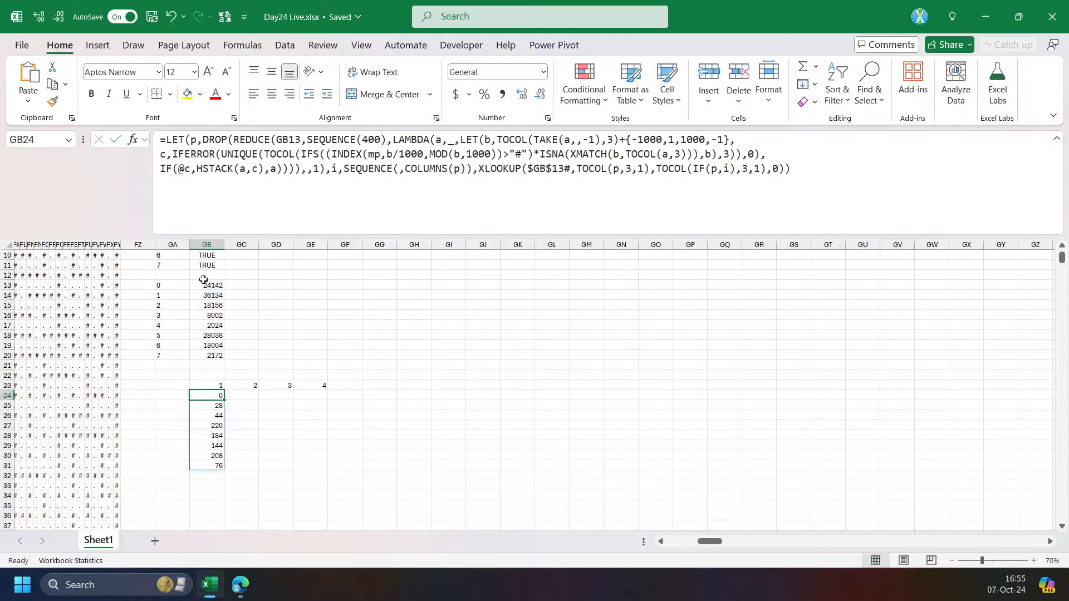
pyautogui.click(239, 286)
pyautogui.click(282, 199)
pyautogui.hotkey('ctrl', 'v')
pyautogui.hotkey('ctrl', 'Return')
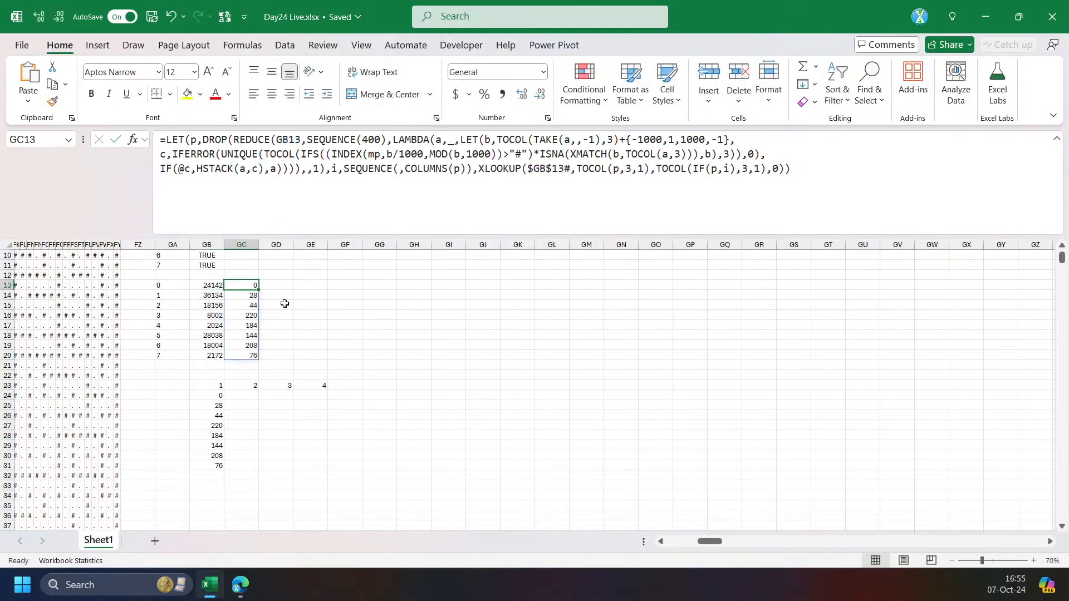
pyautogui.moveTo(217, 386); pyautogui.dragTo(357, 468)
pyautogui.press('Delete')
# Enter =TOROW(GB13#) in GC12 to lay the location codes out as a header row.
pyautogui.click(245, 286)
pyautogui.click(243, 273)
pyautogui.click(243, 286)
pyautogui.click(238, 275)
pyautogui.write('=')
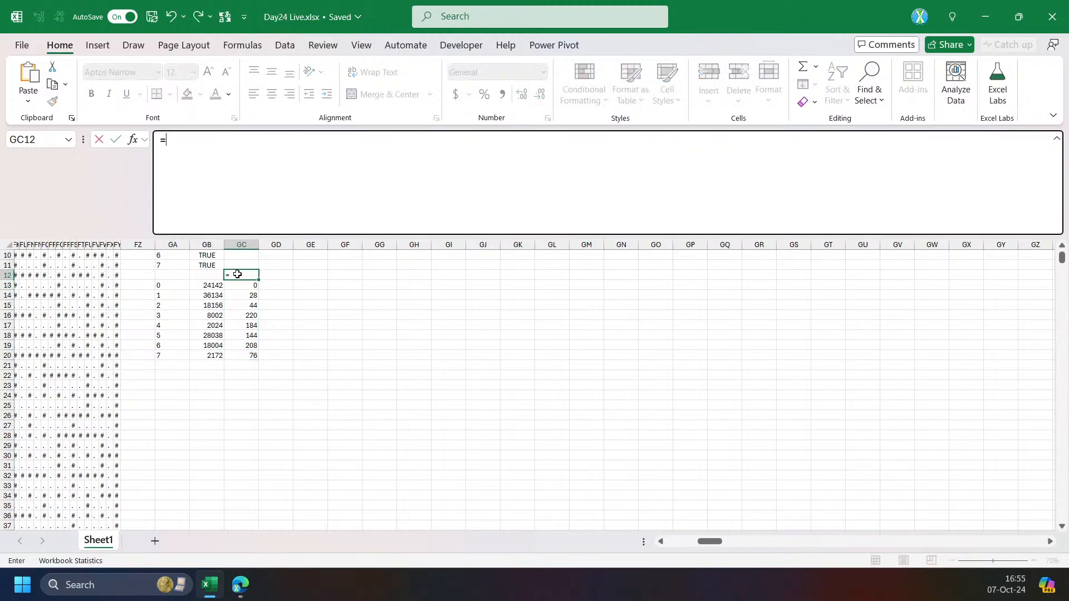
pyautogui.write('towow')
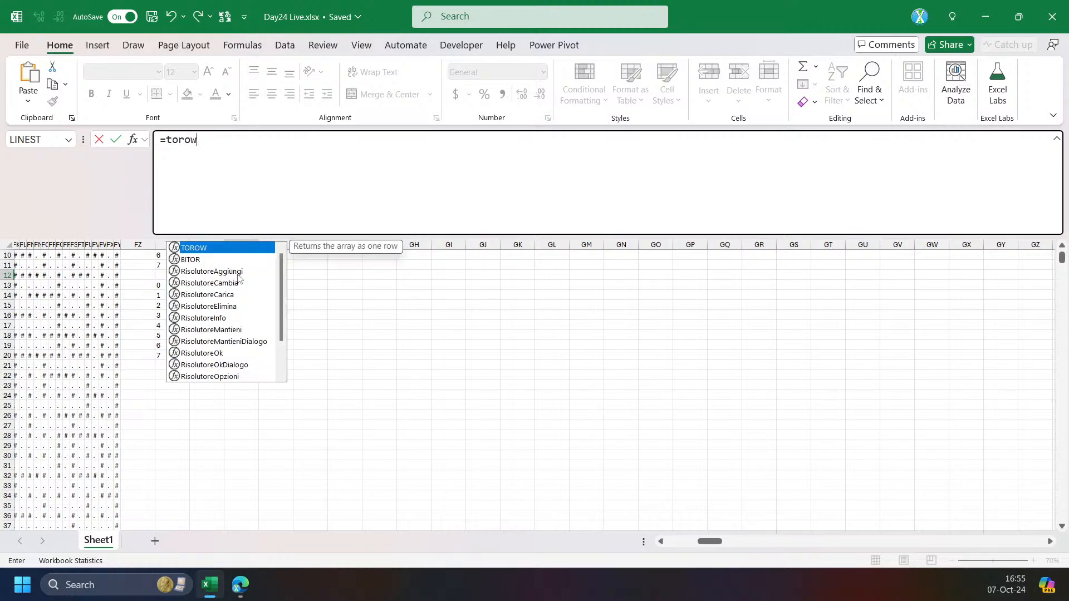
pyautogui.press('Tab')
pyautogui.press('Down')
pyautogui.press('Left')
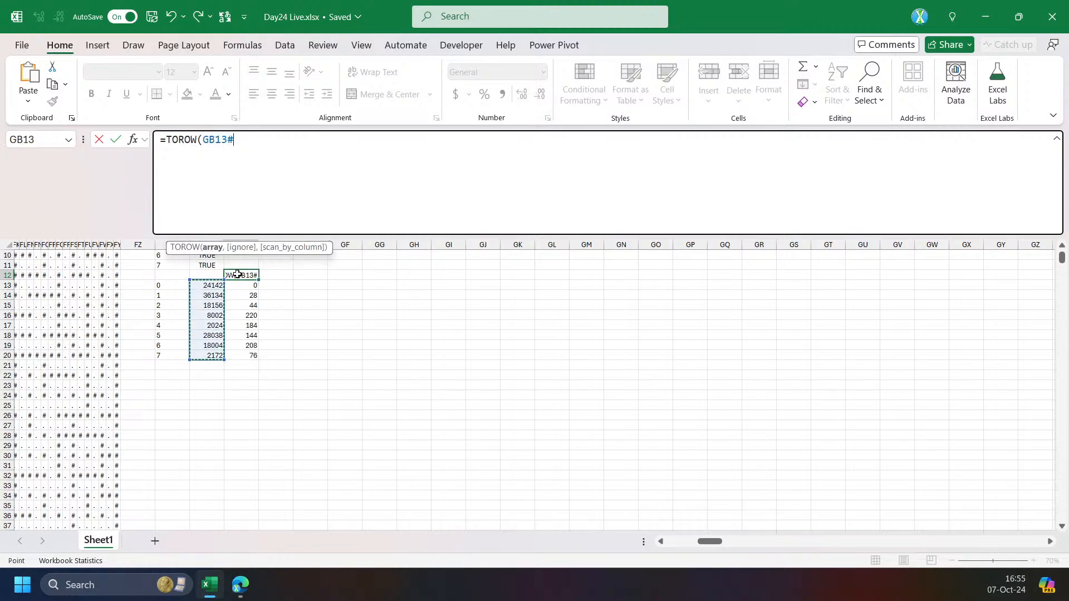
pyautogui.press('Return')
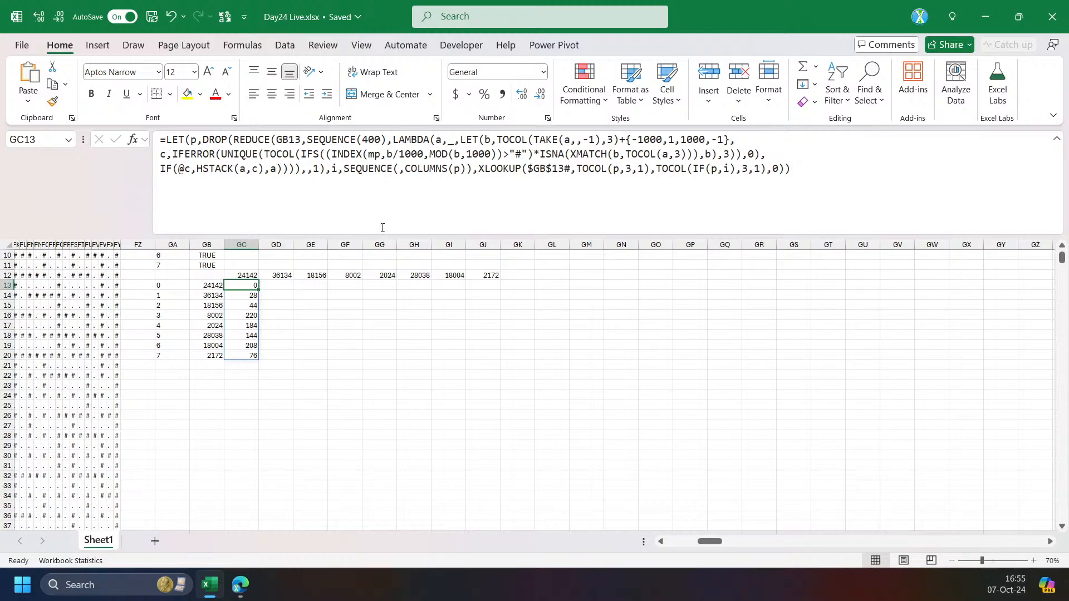
# Change the REDUCE starting value in the GC13 formula to GC12 and fill the formula across to GJ13.
pyautogui.click(485, 168)
pyautogui.moveTo(214, 286); pyautogui.dragTo(241, 278)
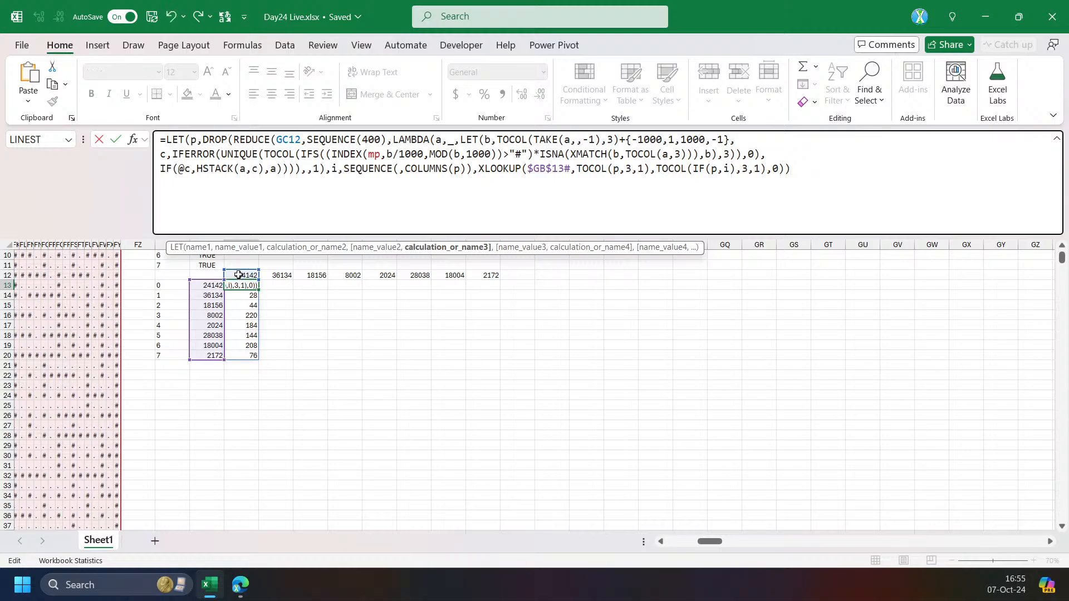
pyautogui.hotkey('ctrl', 'Return')
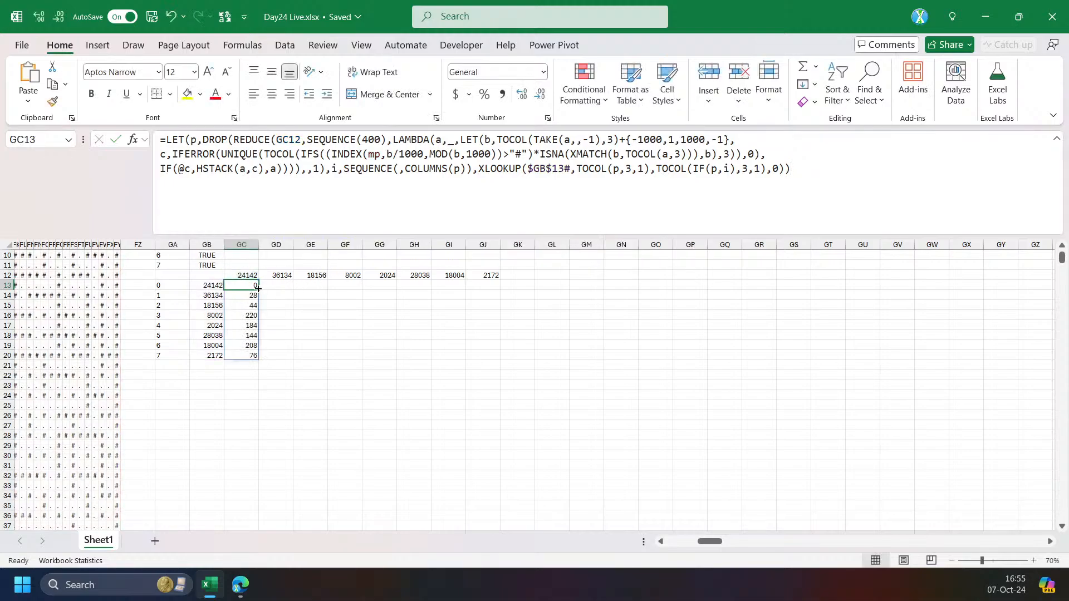
pyautogui.moveTo(258, 288); pyautogui.dragTo(492, 289)
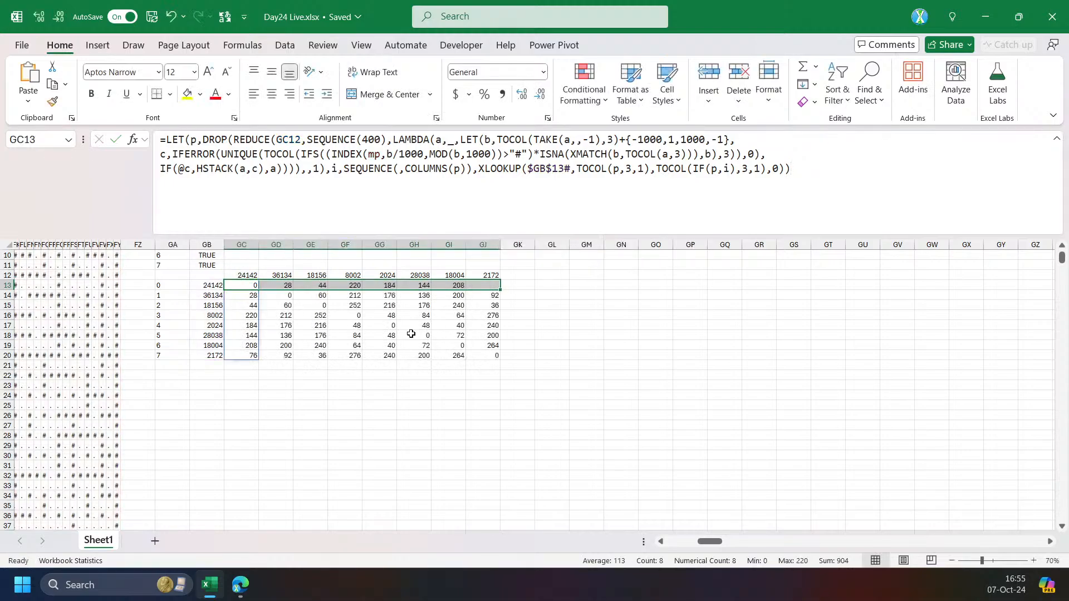
pyautogui.click(492, 348)
pyautogui.click(244, 287)
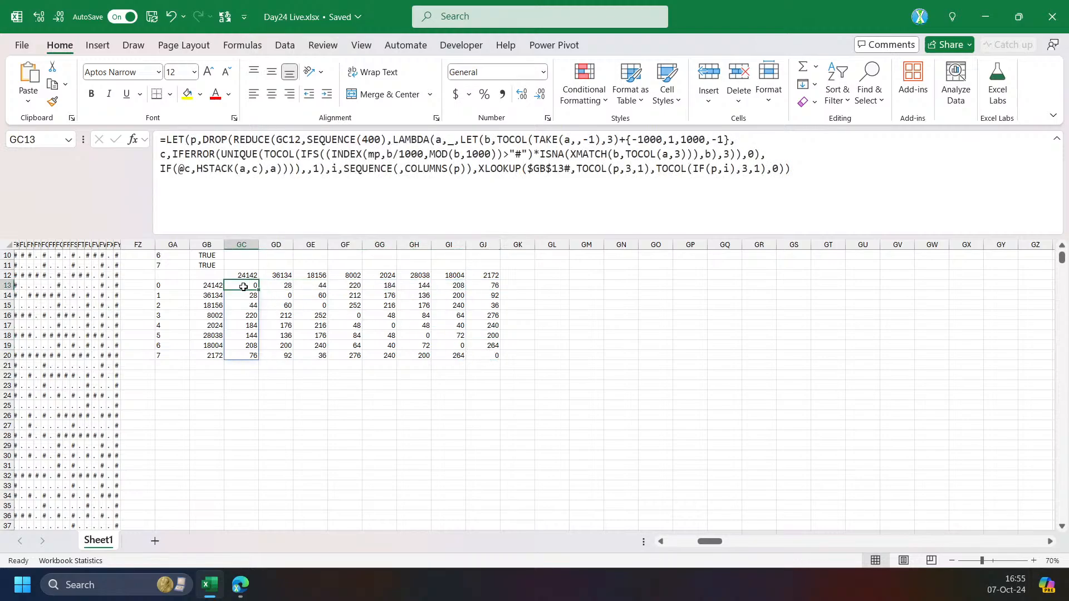
# Enter 0 in GB24 and list 1 to 7 down GC24:GC30 to illustrate the possible next locations from the start.
pyautogui.click(214, 392)
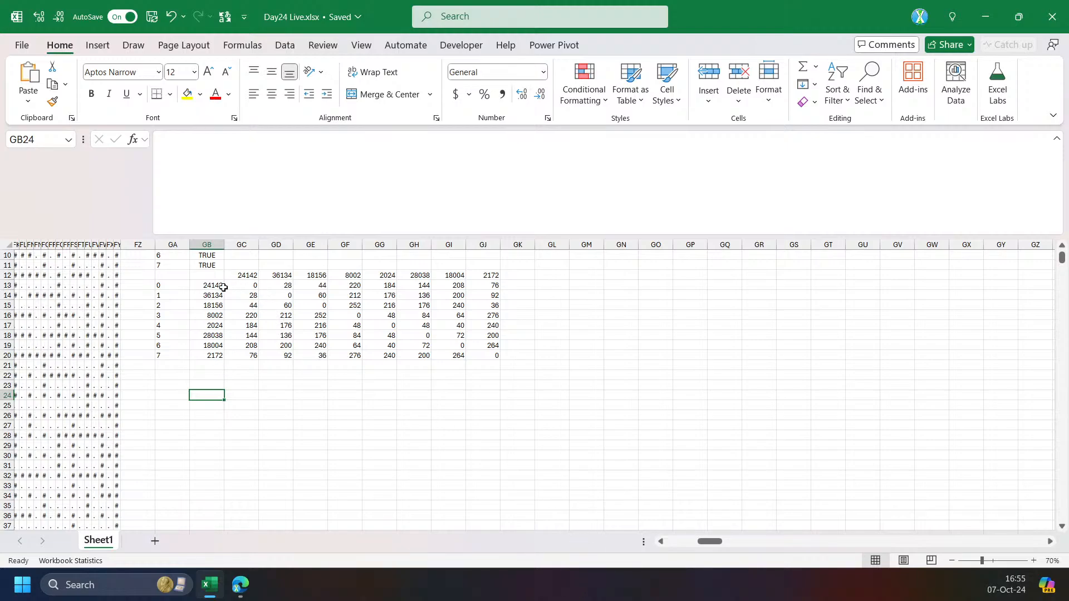
pyautogui.write('0')
pyautogui.press('Right')
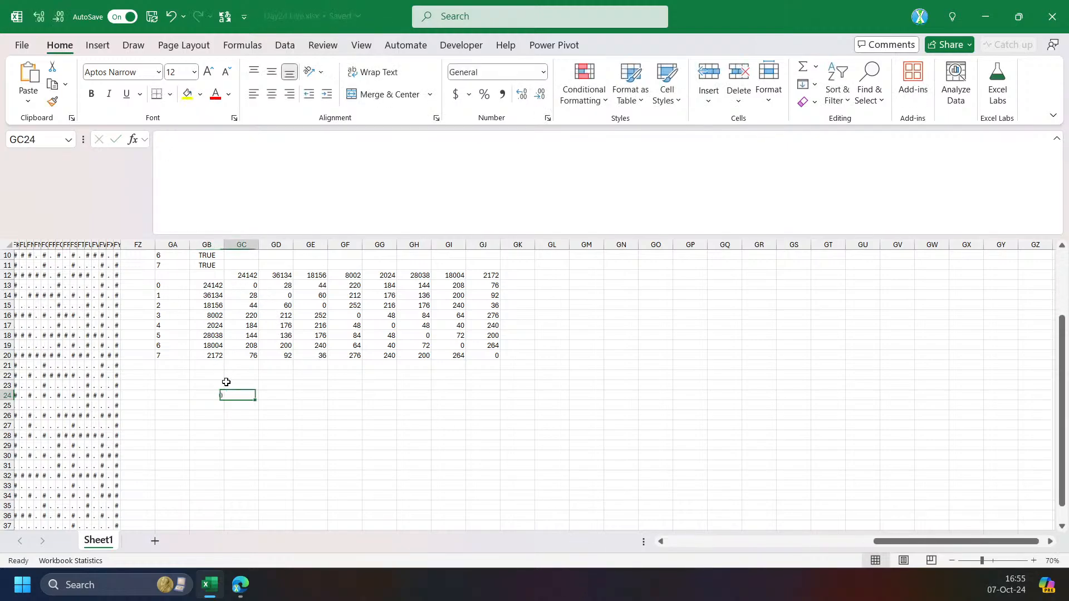
pyautogui.write('1')
pyautogui.press('Return')
pyautogui.write('2')
pyautogui.press('Return')
pyautogui.write('3')
pyautogui.press('Return')
pyautogui.write('4')
pyautogui.press('Return')
pyautogui.write('5')
pyautogui.press('Return')
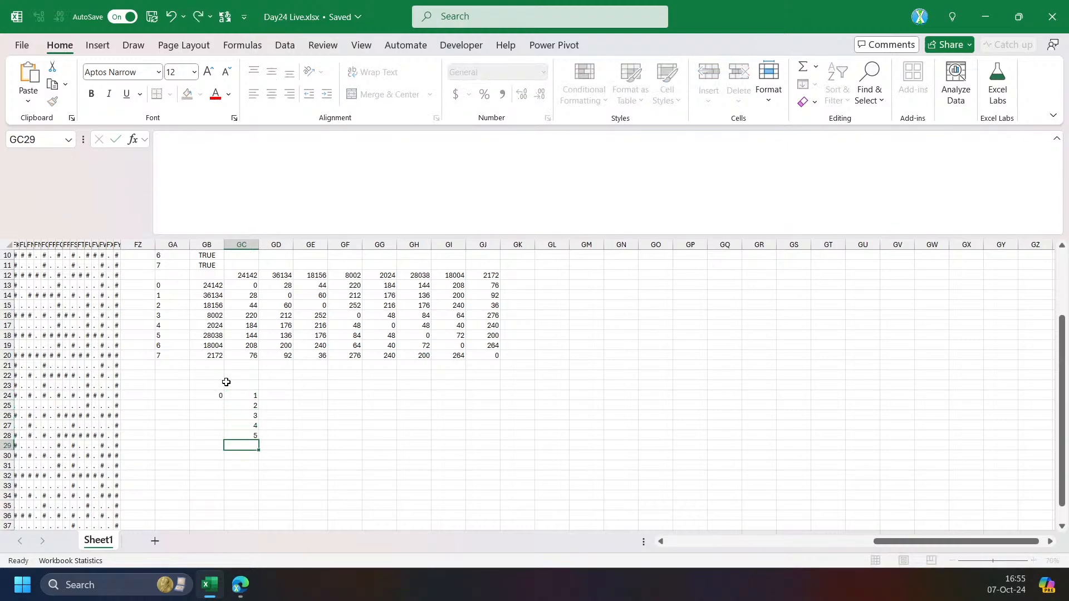
pyautogui.write('8')
pyautogui.write('6')
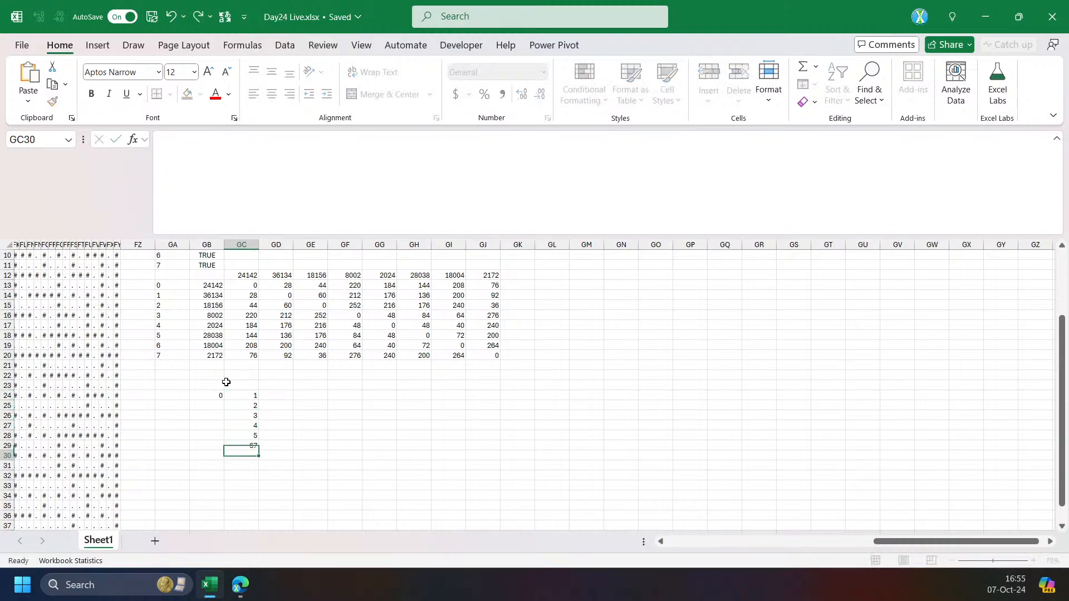
pyautogui.press('Return')
pyautogui.write('7')
pyautogui.press('Return')
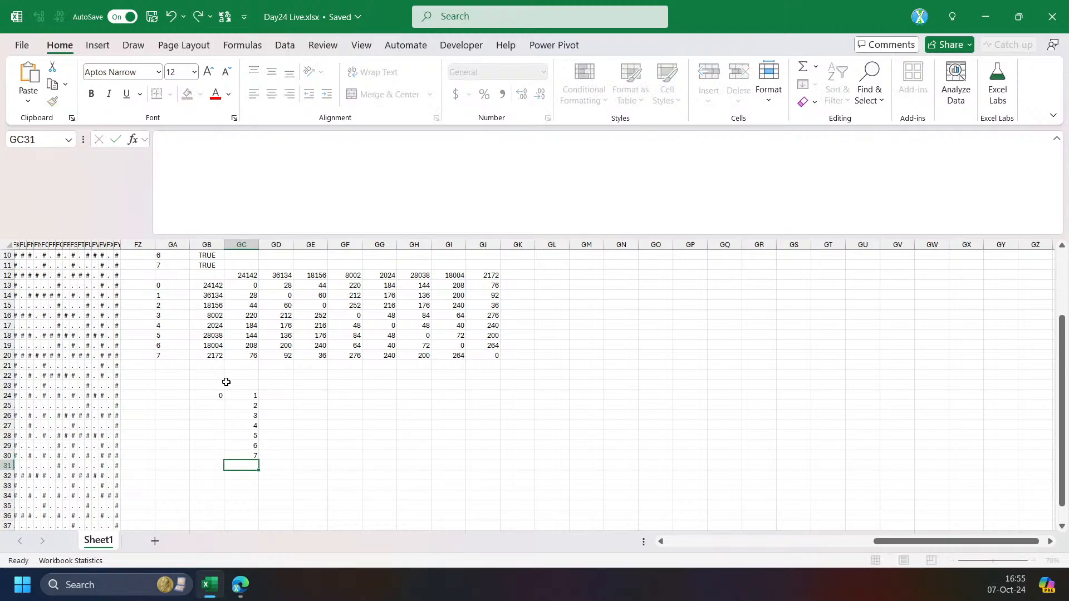
# Clear the illustrative location numbers from GB24:GC30.
pyautogui.click(273, 395)
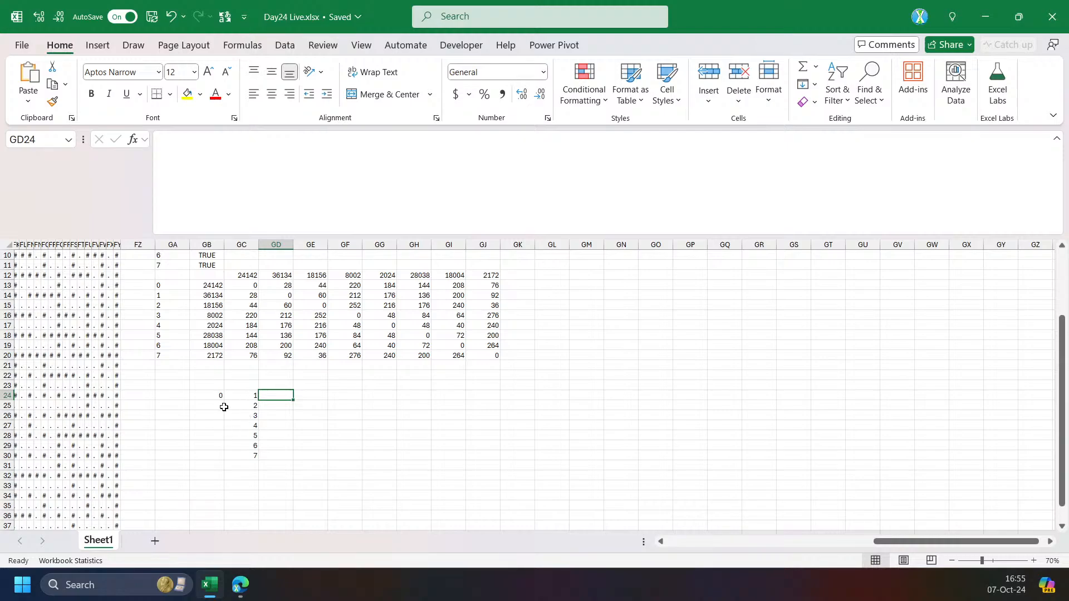
pyautogui.moveTo(242, 396); pyautogui.dragTo(238, 467)
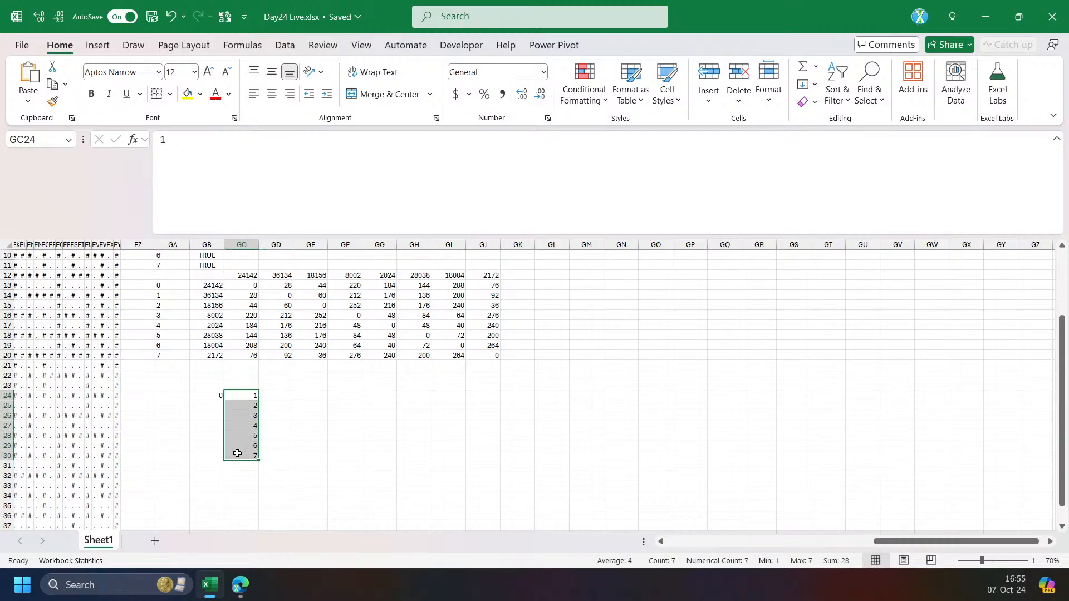
pyautogui.moveTo(208, 395); pyautogui.dragTo(235, 461)
pyautogui.press('Delete')
# Enter =FACT(7) in GA24 to calculate the number of possible visiting orders.
pyautogui.click(165, 392)
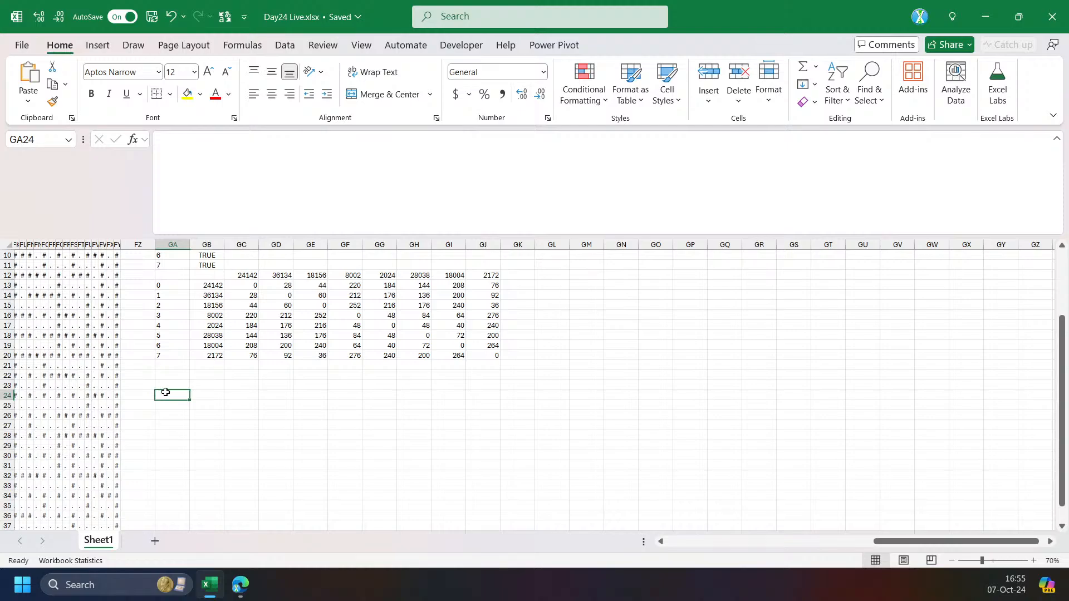
pyautogui.write('=')
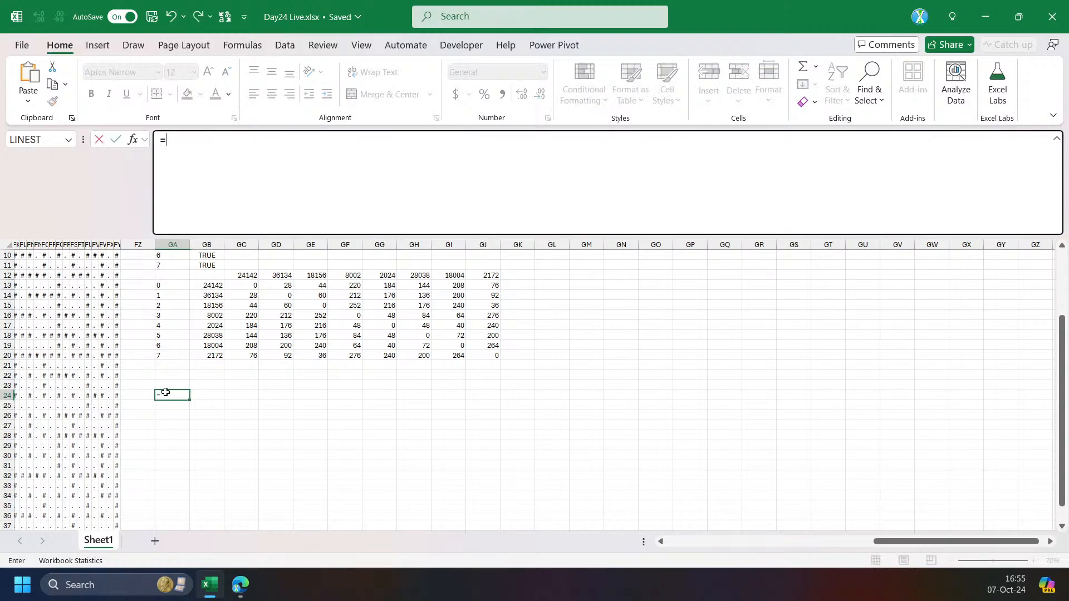
pyautogui.write('7*')
pyautogui.press('BackSpace')
pyautogui.write('fac')
pyautogui.press('Tab')
pyautogui.write('7')
pyautogui.press('Return')
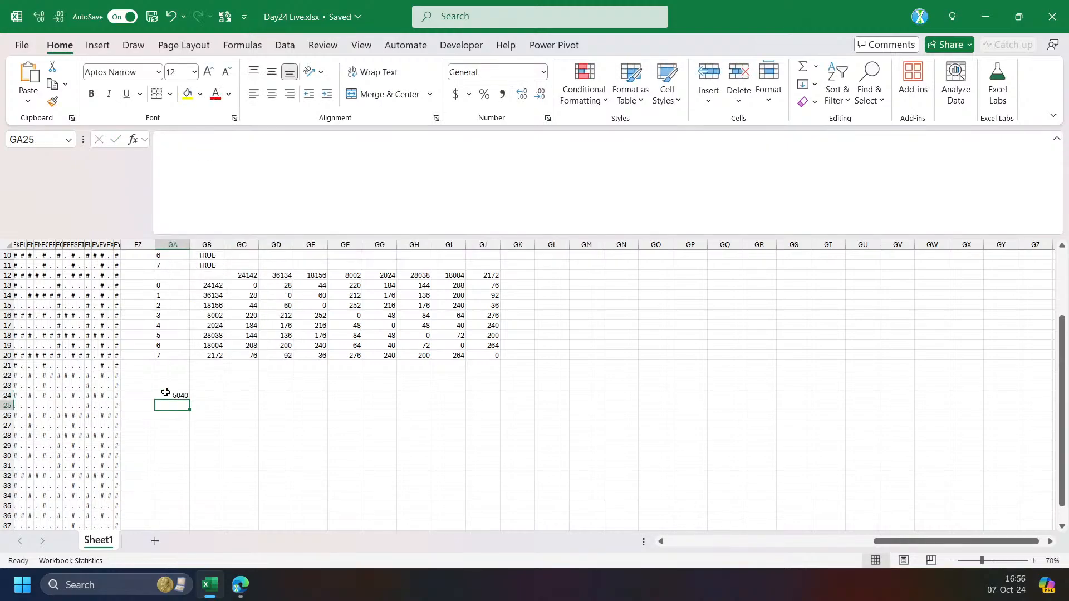
# Replace the GA24 formula with a LET that defines n as TOROW of the location numbers in GA13#.
pyautogui.click(166, 394)
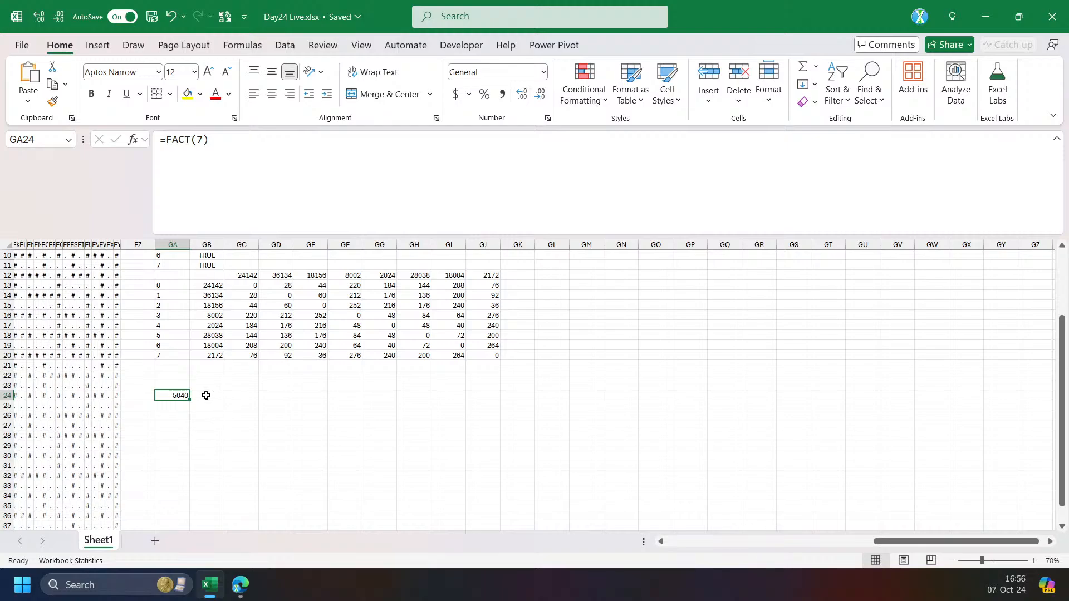
pyautogui.write('=')
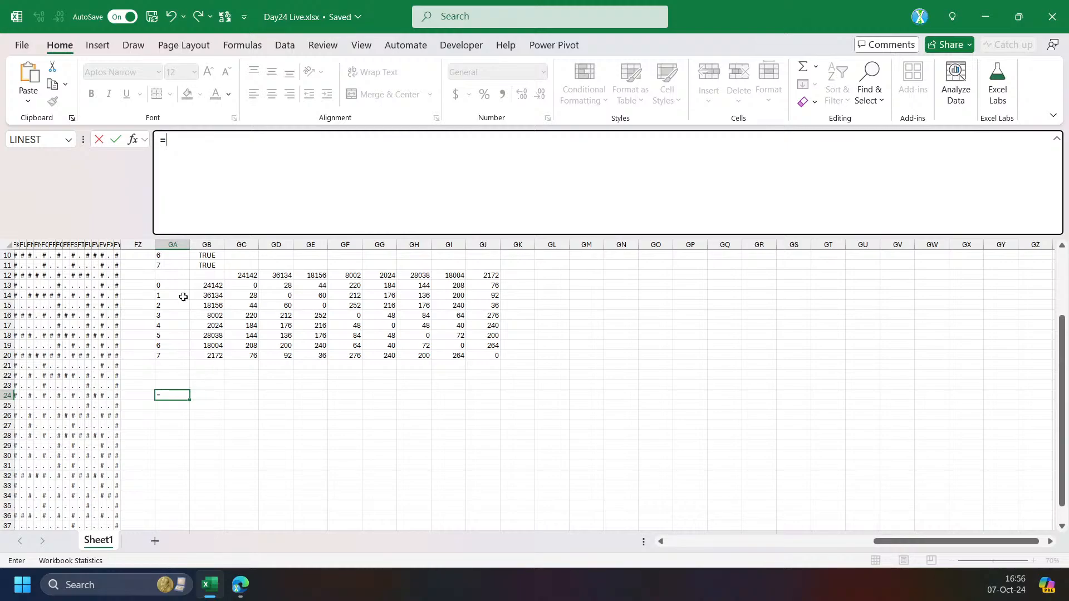
pyautogui.moveTo(162, 285); pyautogui.dragTo(162, 357)
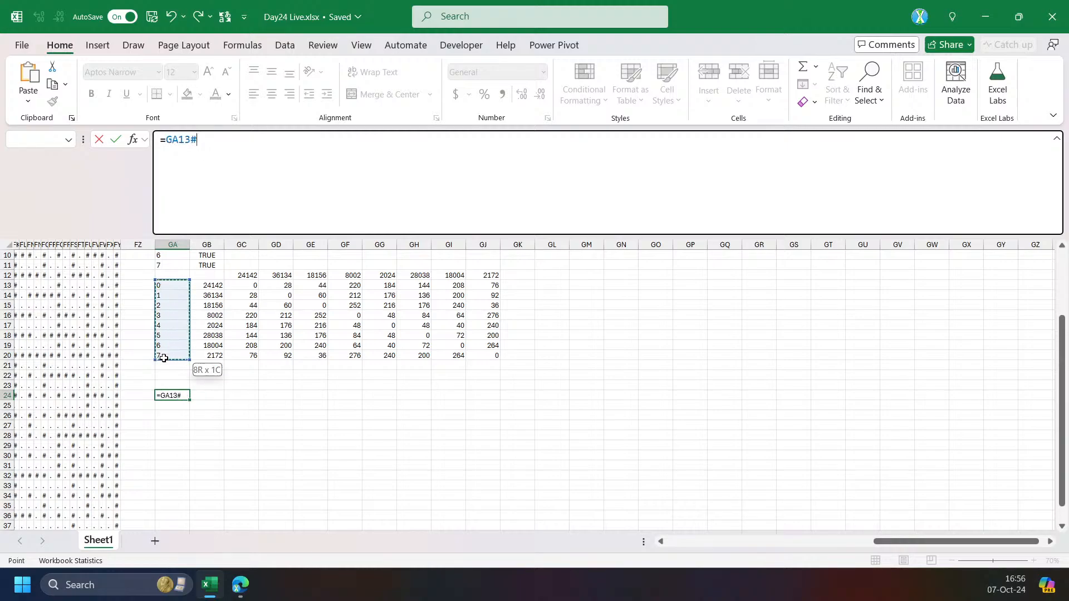
pyautogui.click(168, 143)
pyautogui.write('LET(n,to')
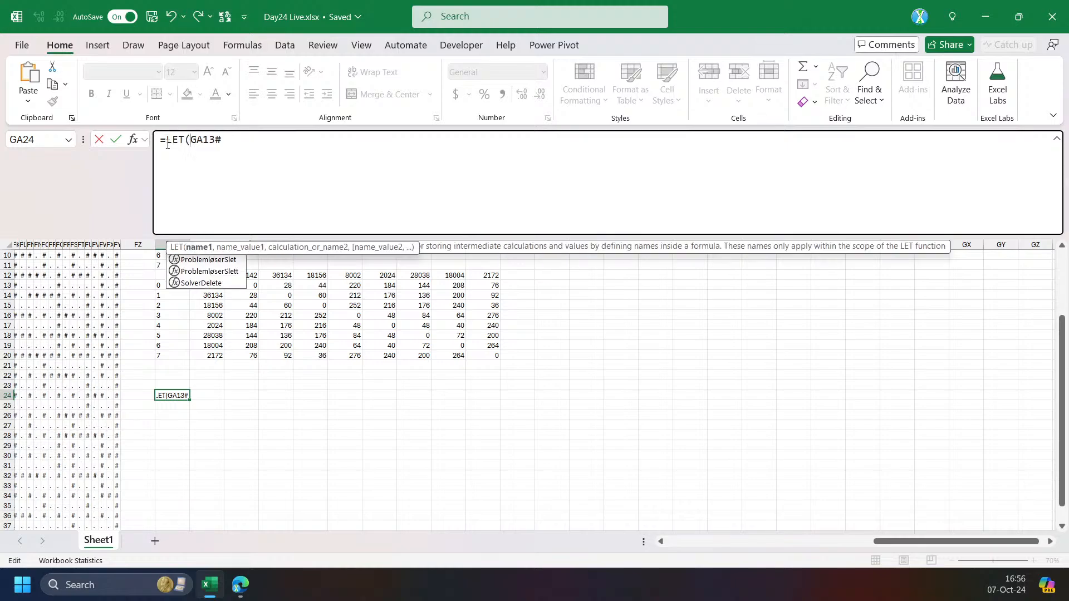
pyautogui.write('row')
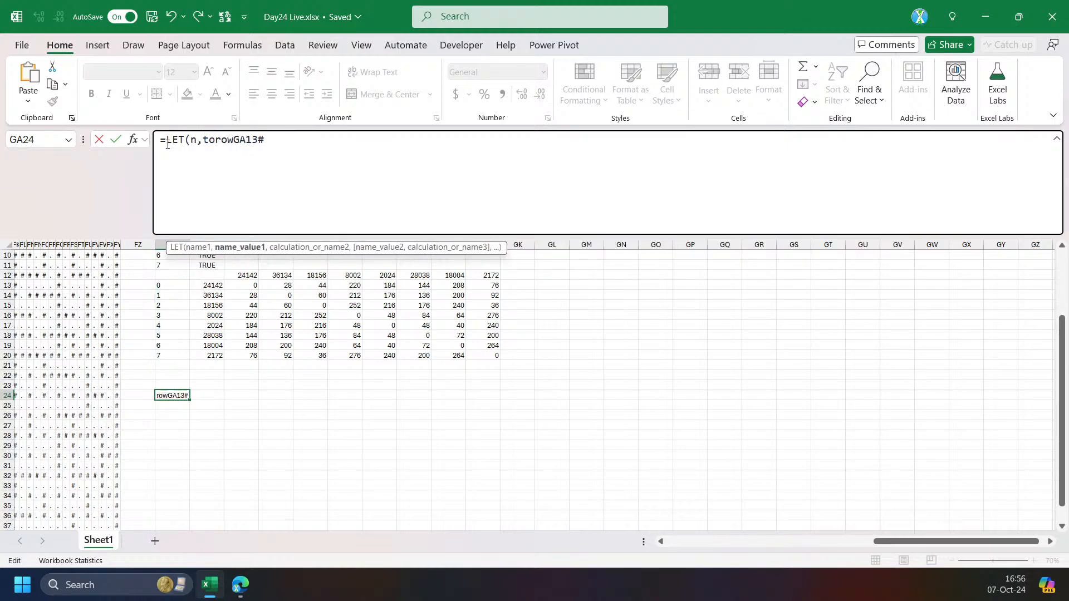
# Complete the formula in GA24 as =LET(n,TOROW(GA13#),n) and enter it.
pyautogui.press('Tab')
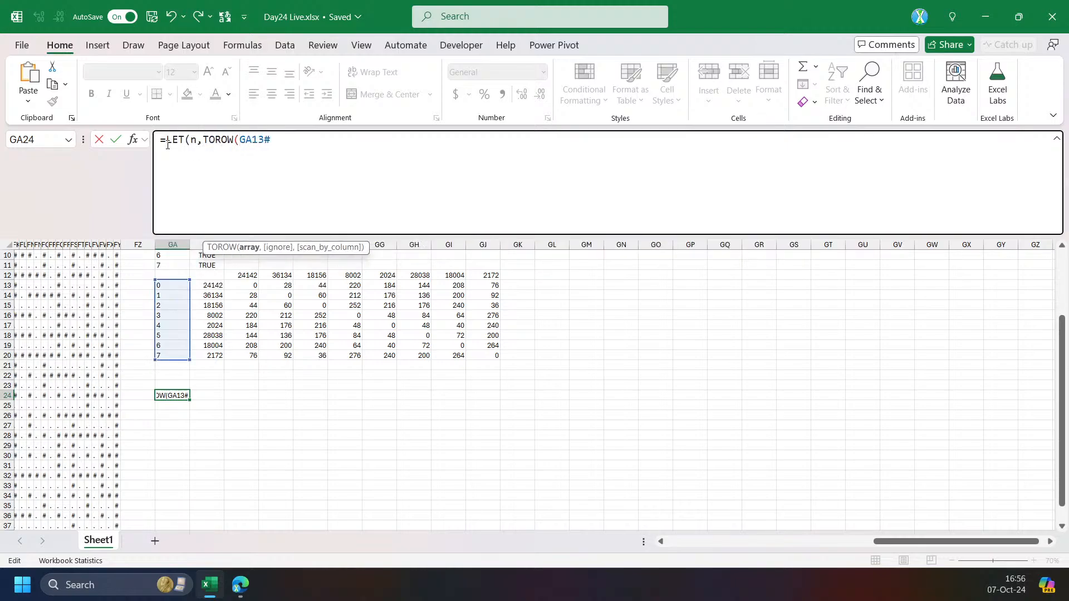
pyautogui.write('),')
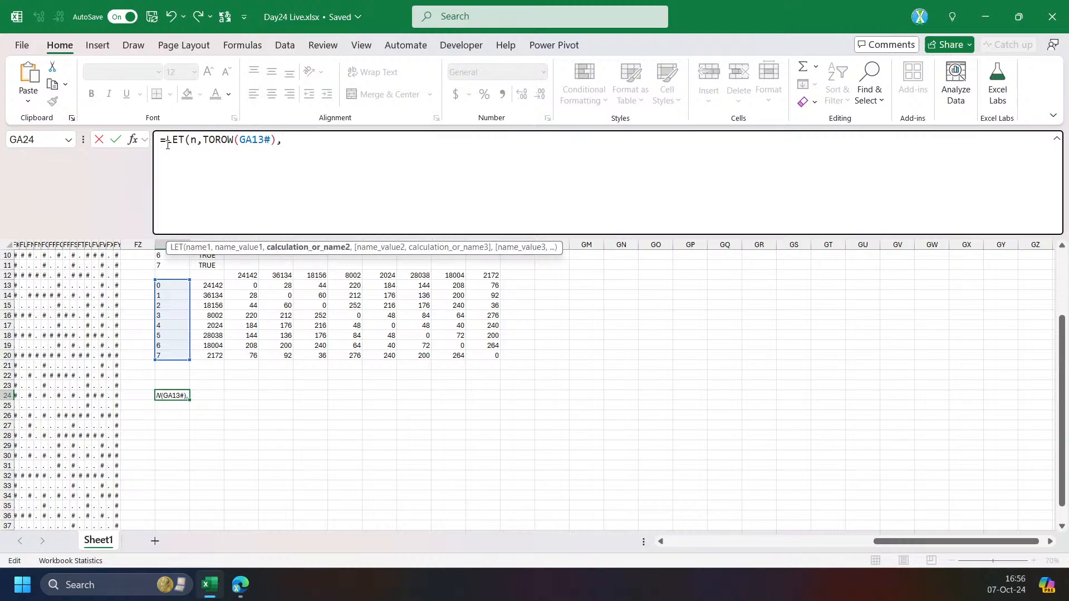
pyautogui.write('n)')
pyautogui.hotkey('ctrl', 'Return')
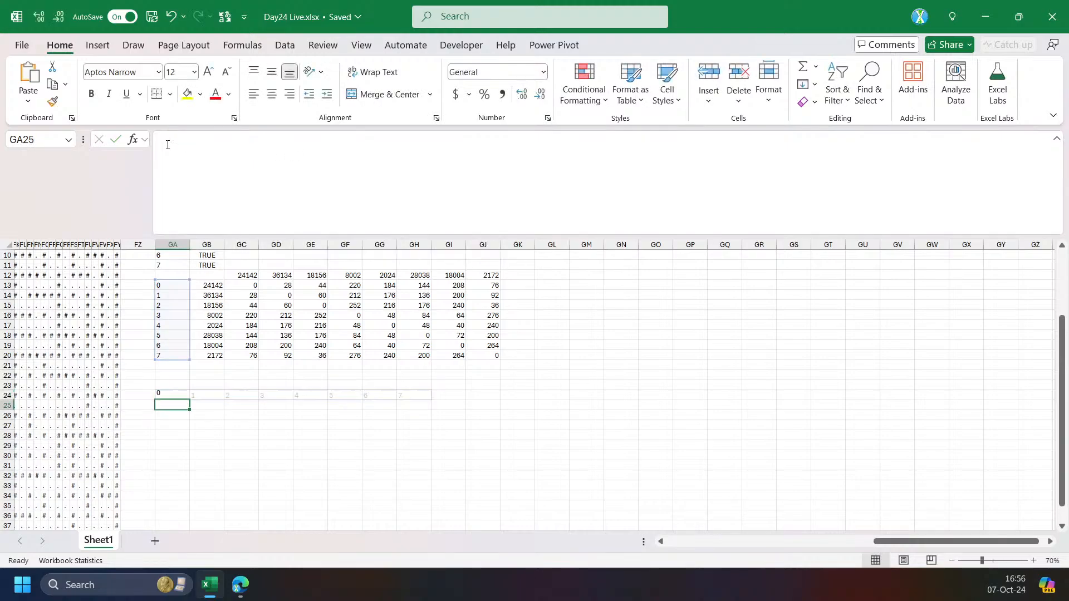
# Extend the GA24 formula with REDUCE, using an empty string as the initial value and n as the array.
pyautogui.click(282, 140)
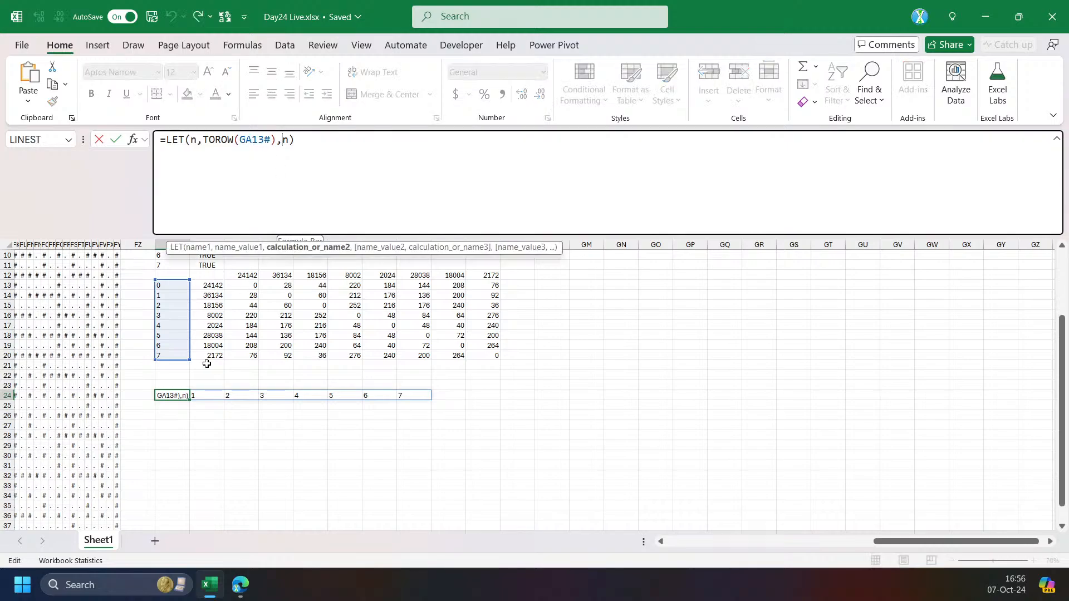
pyautogui.write('red')
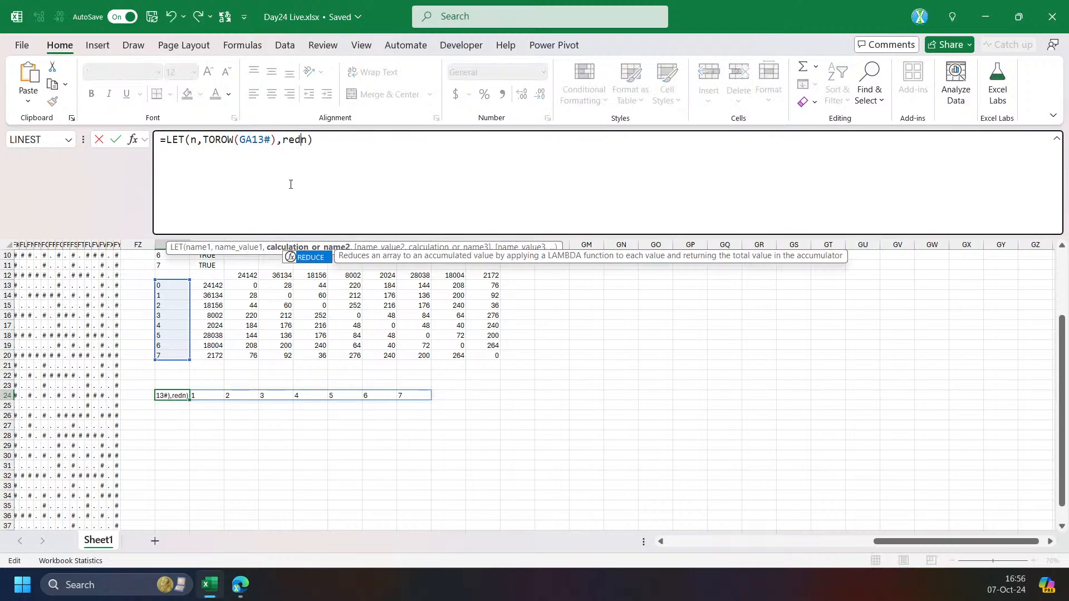
pyautogui.press('Tab')
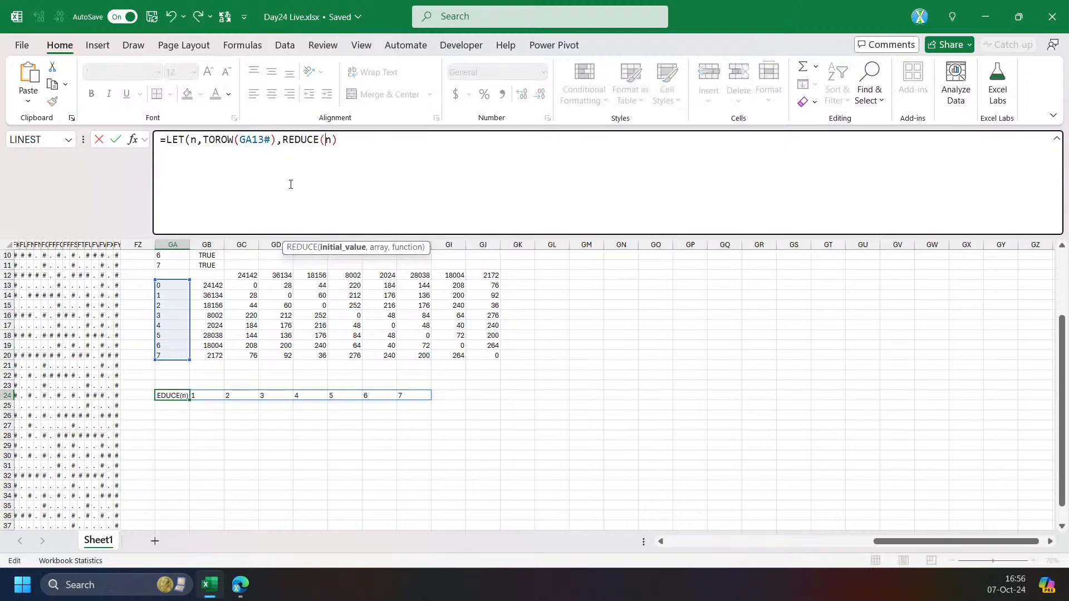
pyautogui.write('"",n')
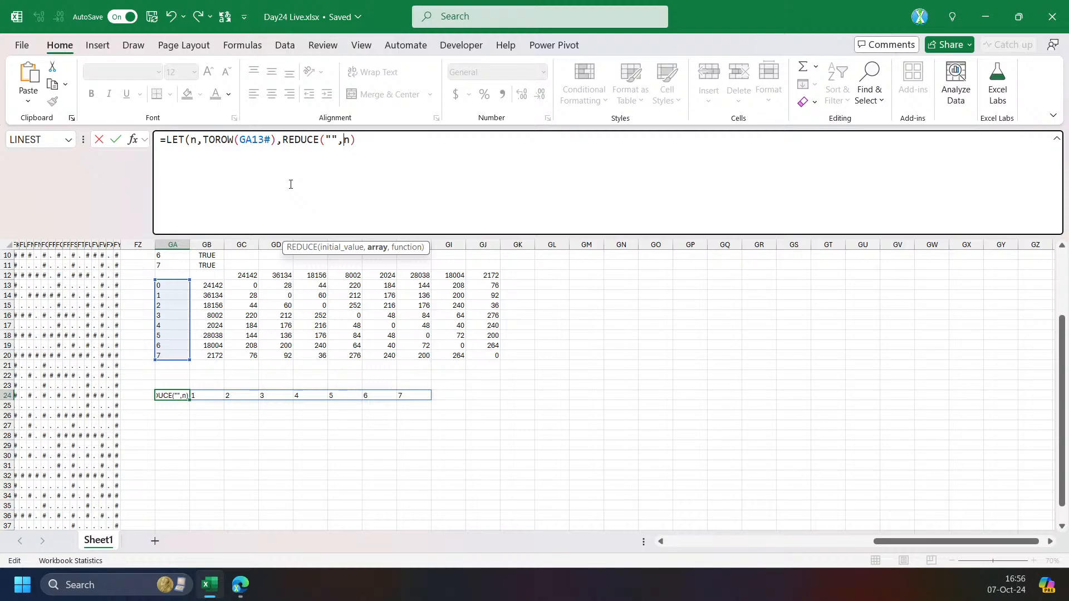
# Add an IFS function as the third argument of REDUCE.
pyautogui.write(',if')
pyautogui.press('Tab')
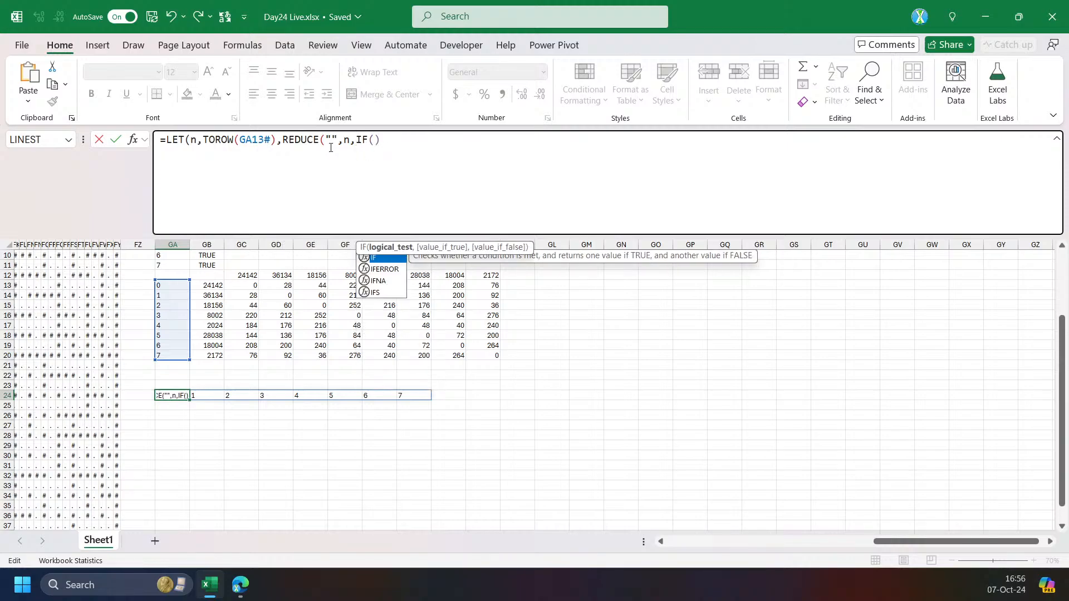
pyautogui.press('BackSpace')
pyautogui.write('s')
pyautogui.press('Tab')
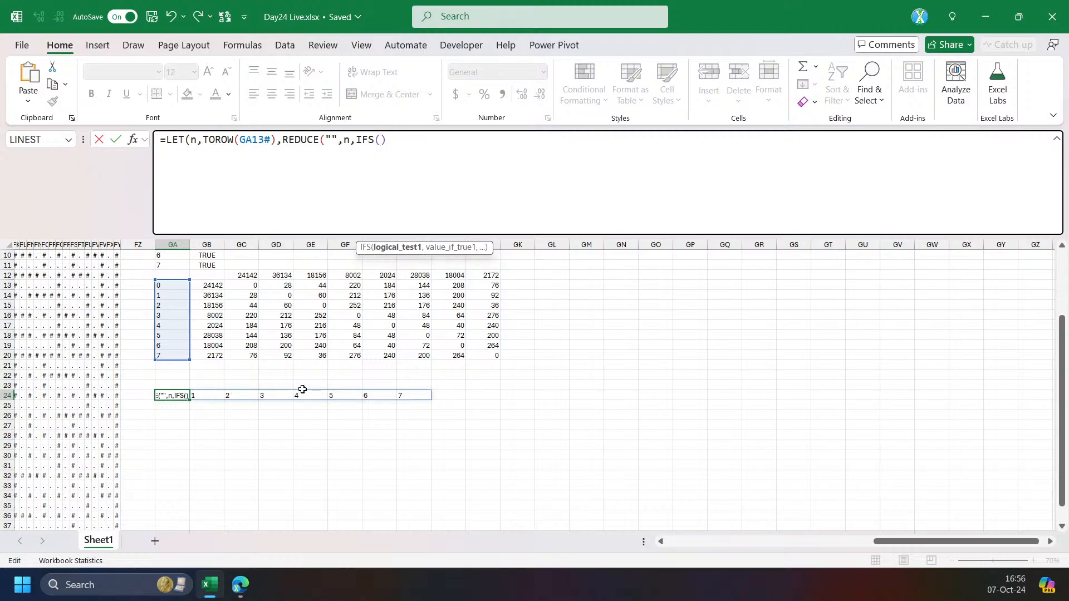
# Write an ISERR test around FIND(n,a) inside IFS, followed by a&n as the value if true.
pyautogui.write('f')
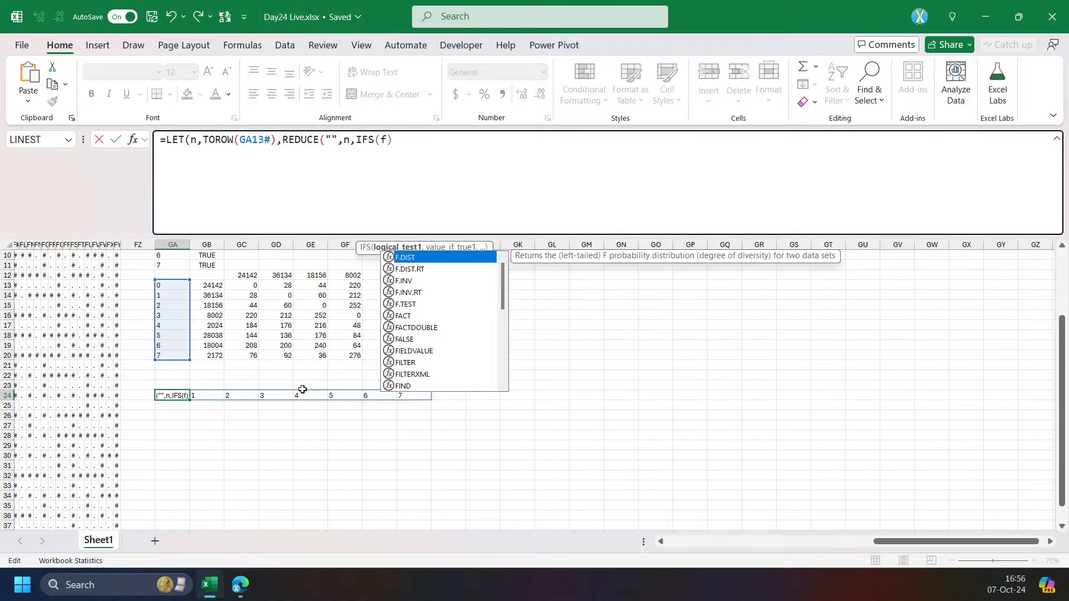
pyautogui.press('BackSpace')
pyautogui.write('iserr')
pyautogui.press('Tab')
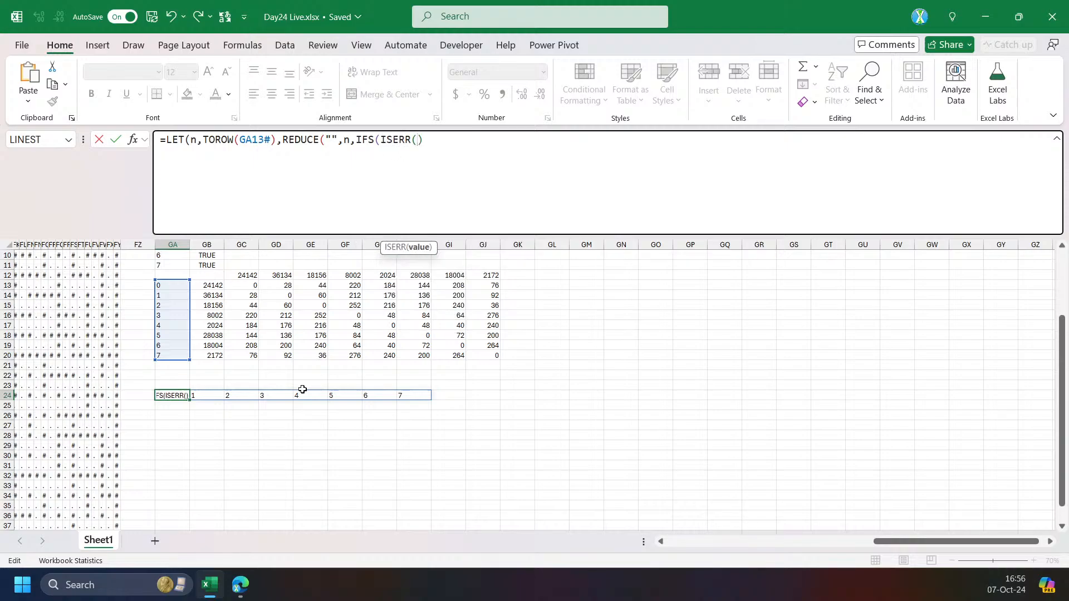
pyautogui.write('fin')
pyautogui.press('Tab')
pyautogui.write('n,')
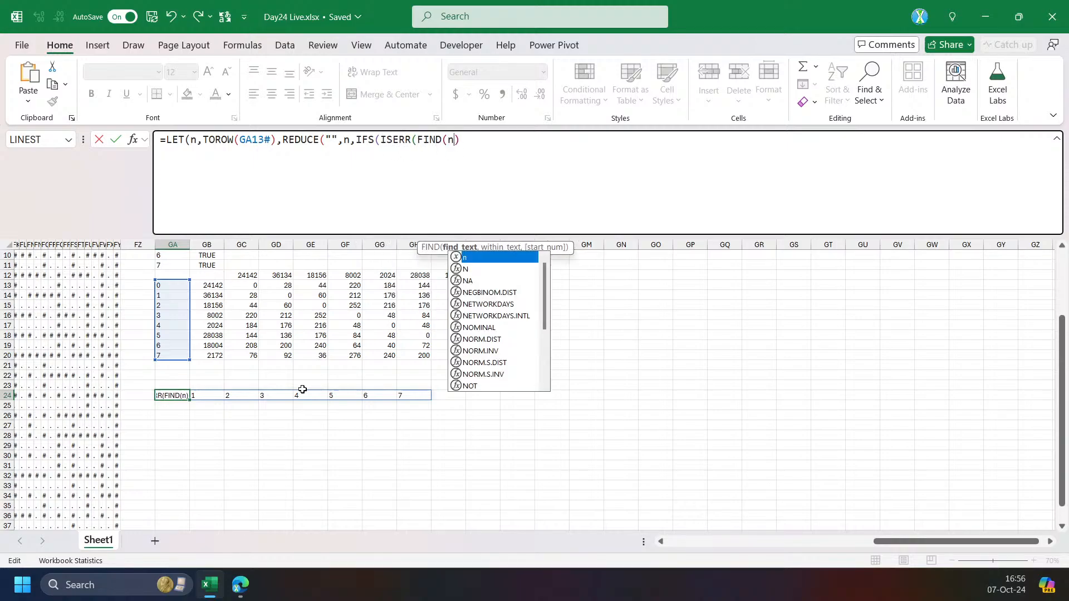
pyautogui.write('a)')
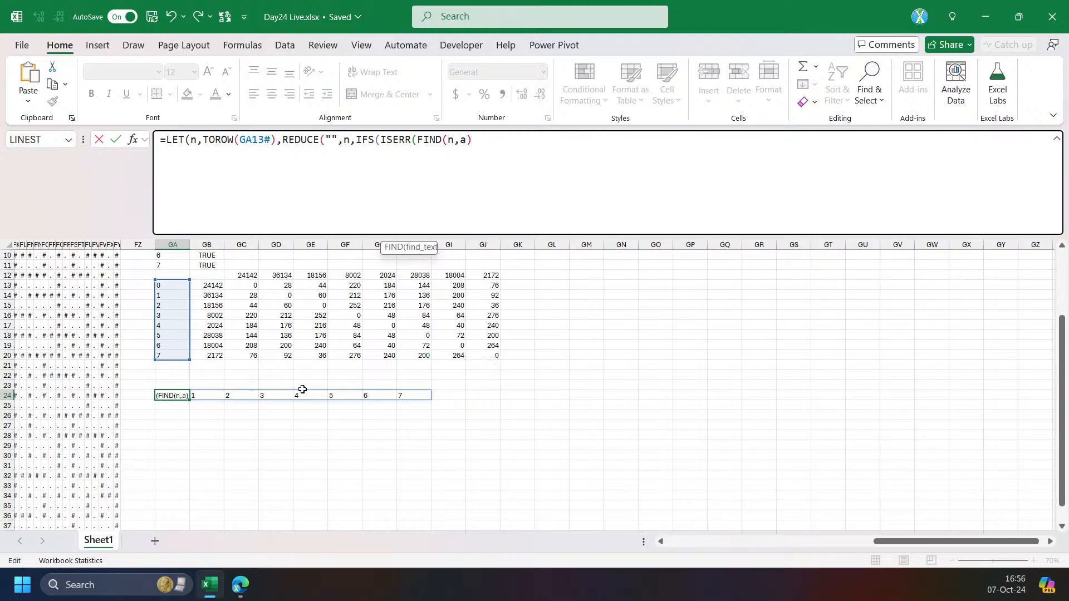
pyautogui.press('Left')
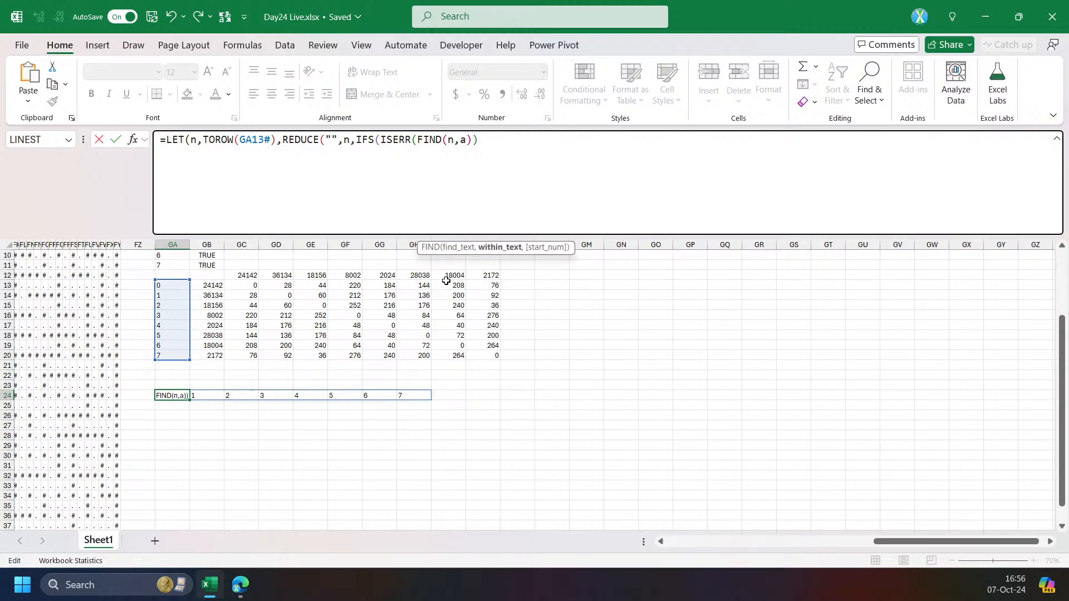
pyautogui.press('Right')
pyautogui.write(',')
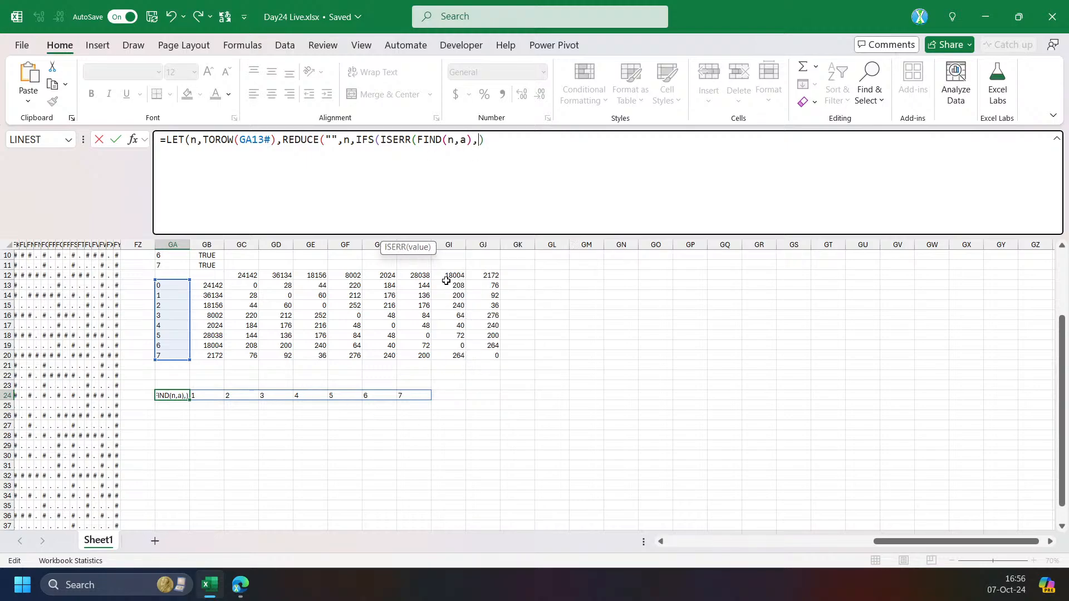
pyautogui.write('a&n')
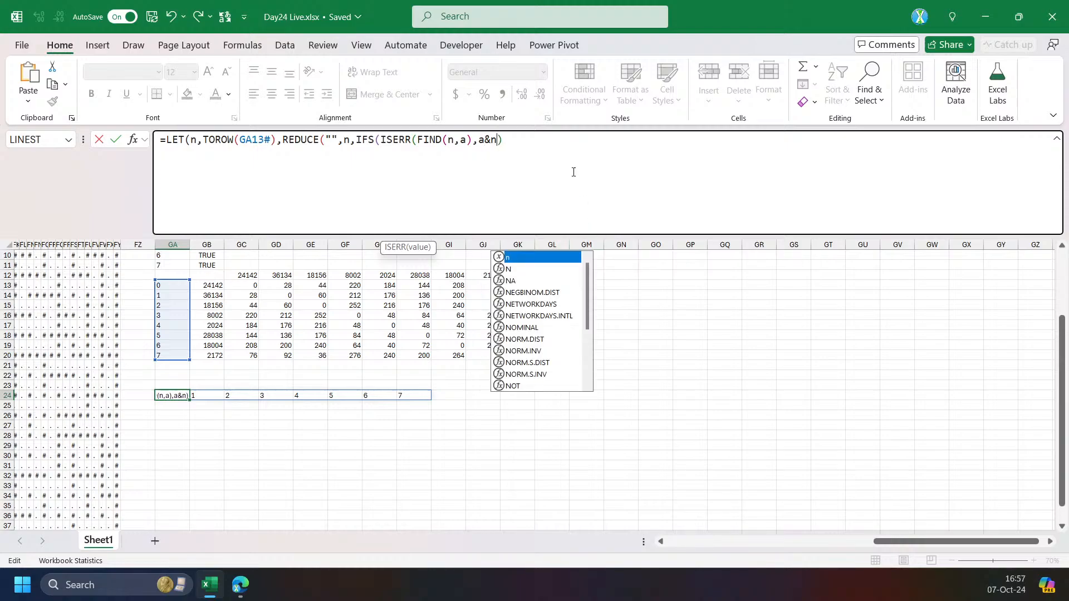
# Set REDUCE's array argument to 1, add two closing parentheses and try to enter the formula.
pyautogui.doubleClick(346, 138)
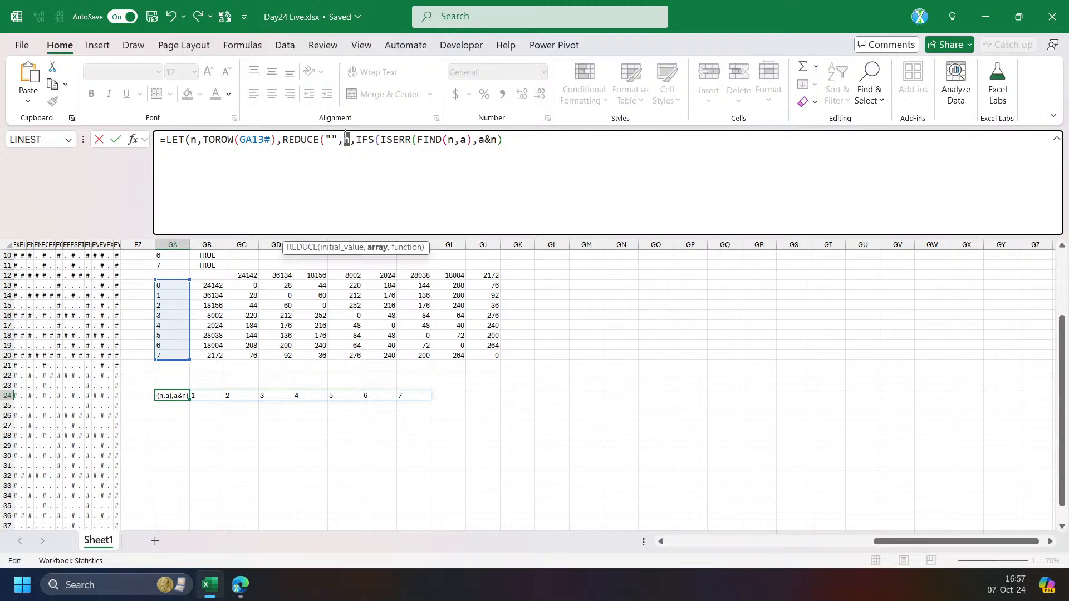
pyautogui.write('1')
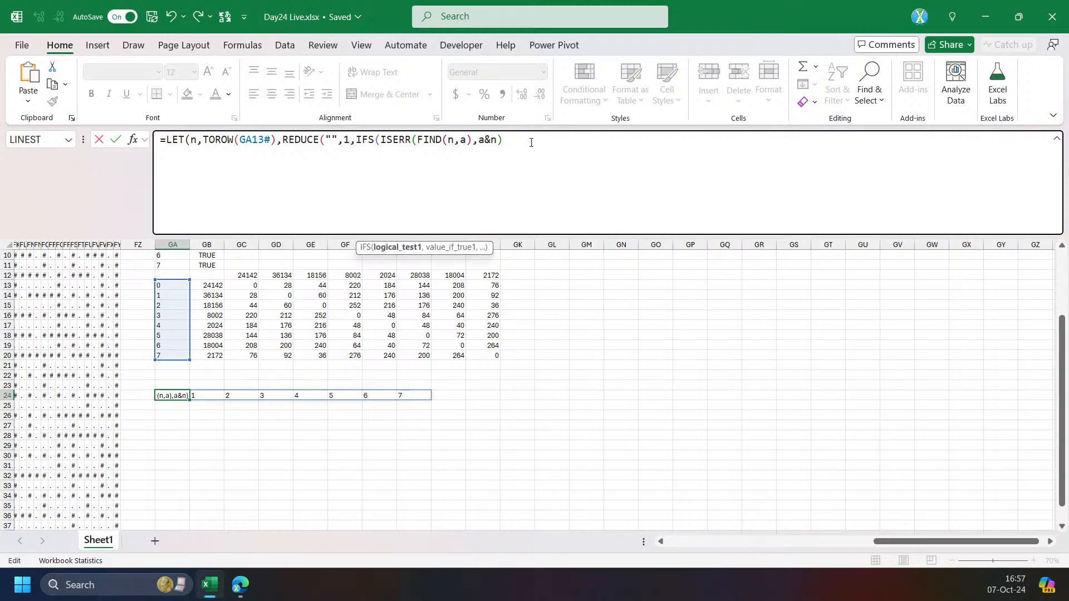
pyautogui.write(')')
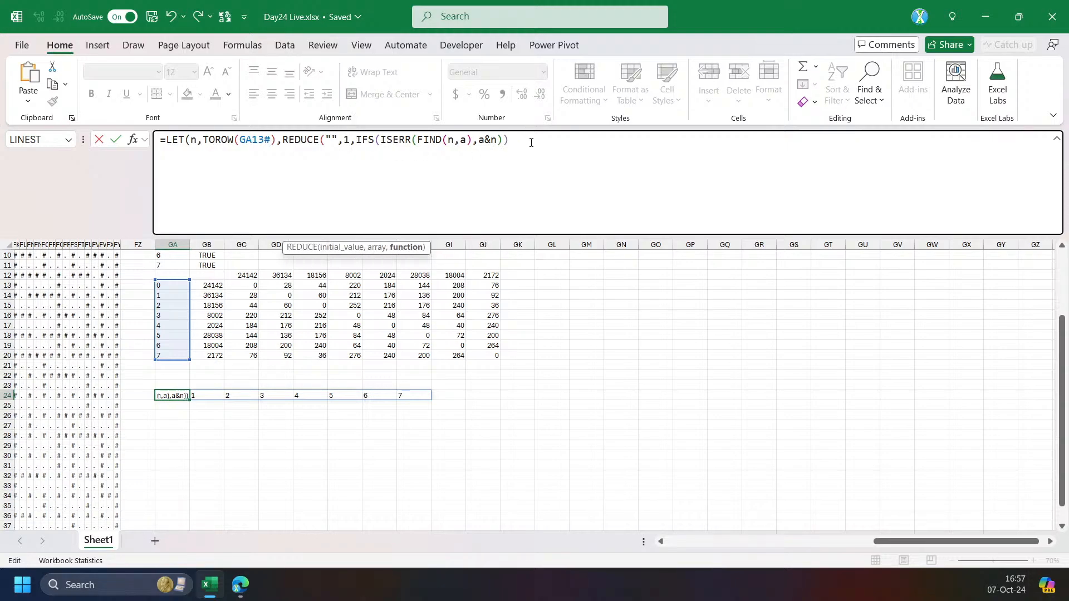
pyautogui.write(')')
pyautogui.press('Return')
pyautogui.press('Return')
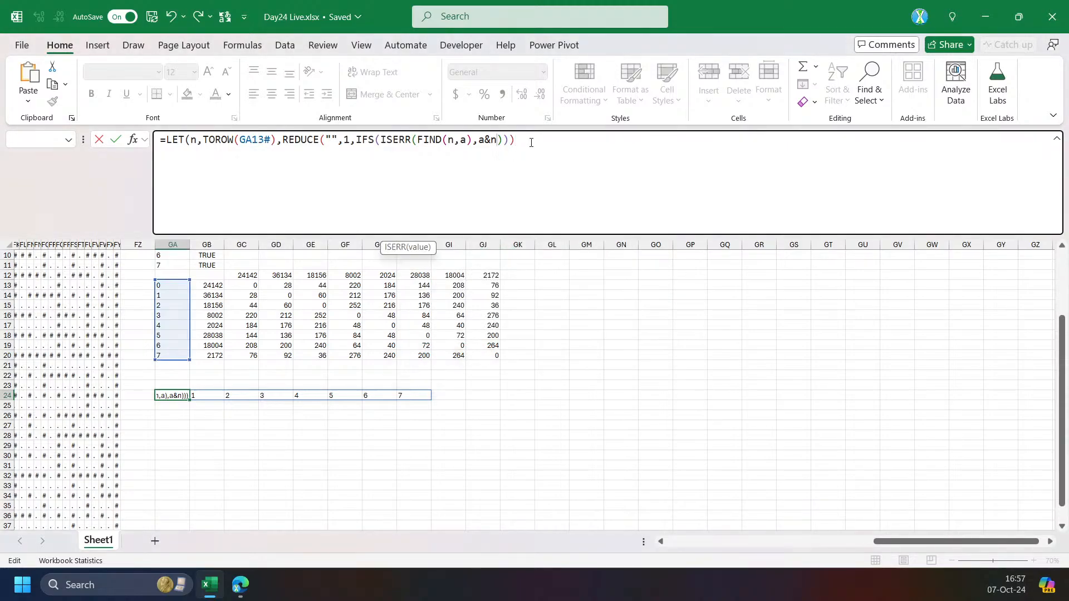
# Wrap the IFS expression in LAMBDA with parameters a and _, close the parentheses and try to enter the formula.
pyautogui.click(355, 141)
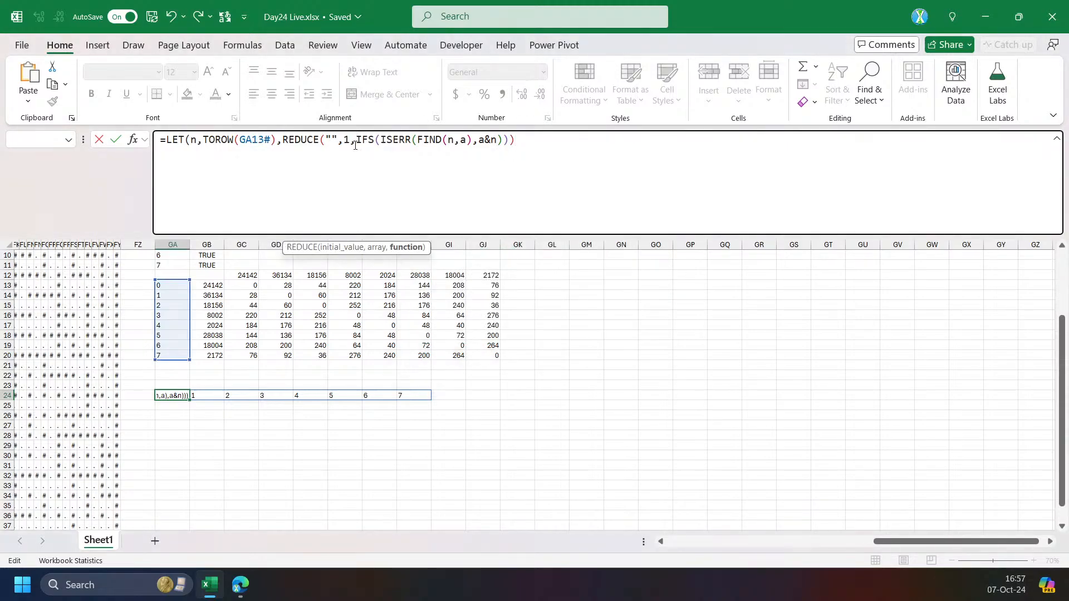
pyautogui.write('LAMBDA(a,')
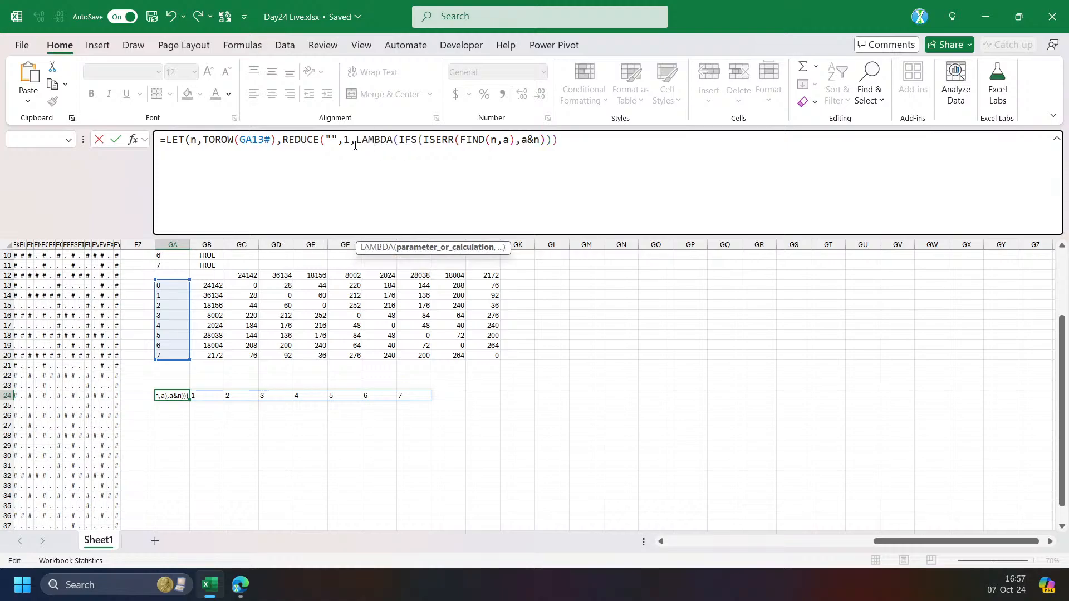
pyautogui.write('_')
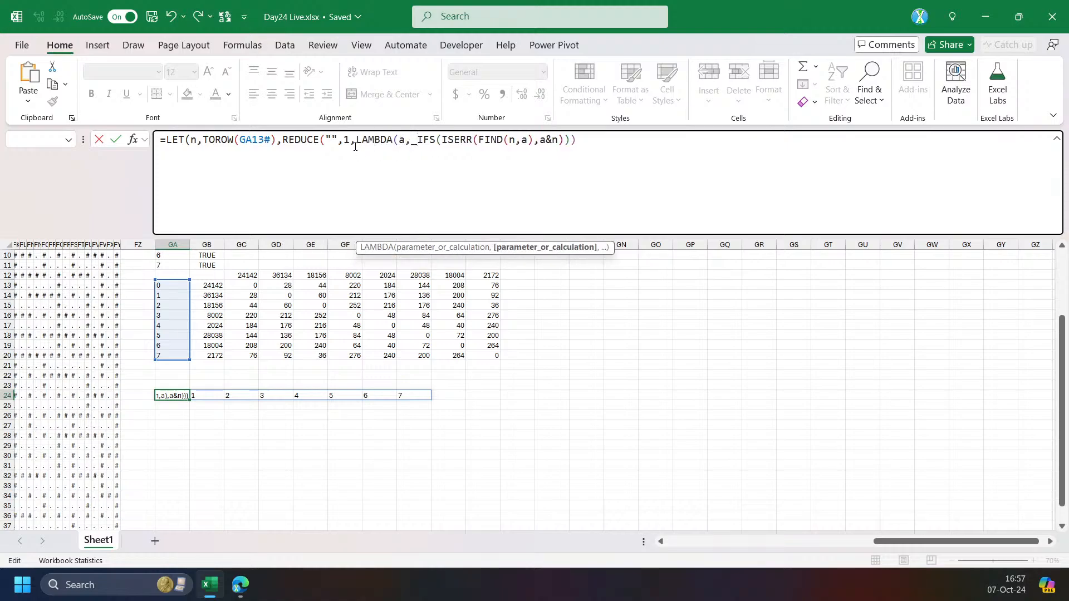
pyautogui.write(',')
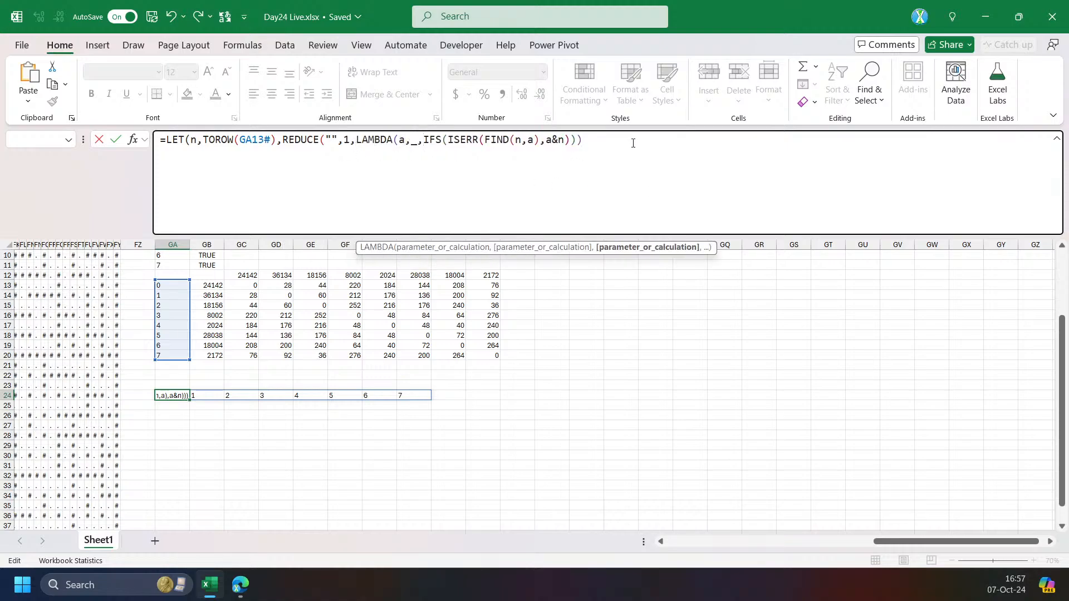
pyautogui.write('))')
pyautogui.press('Return')
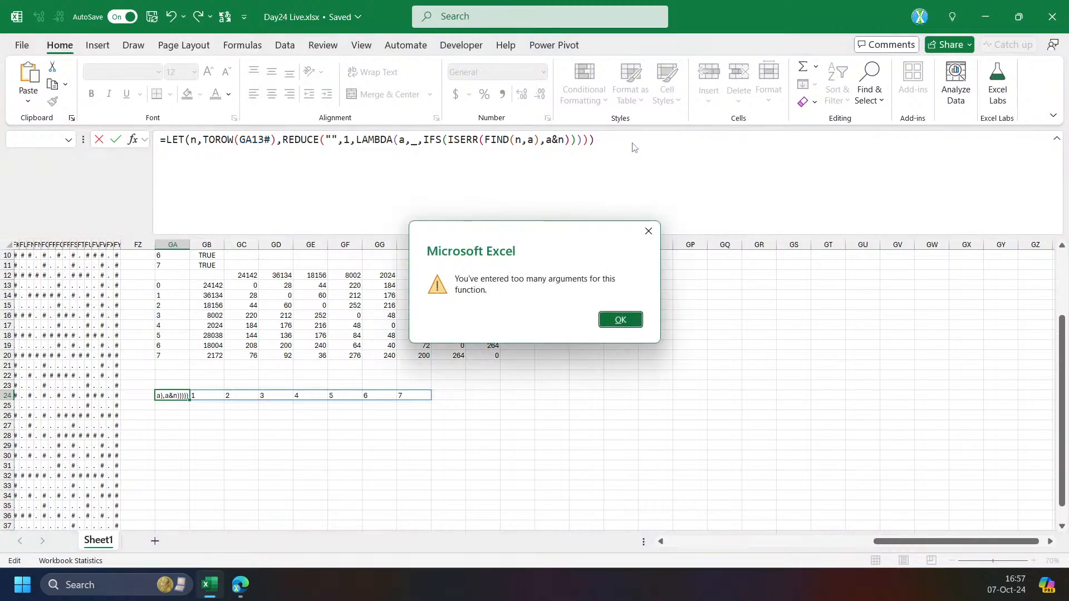
pyautogui.press('Return')
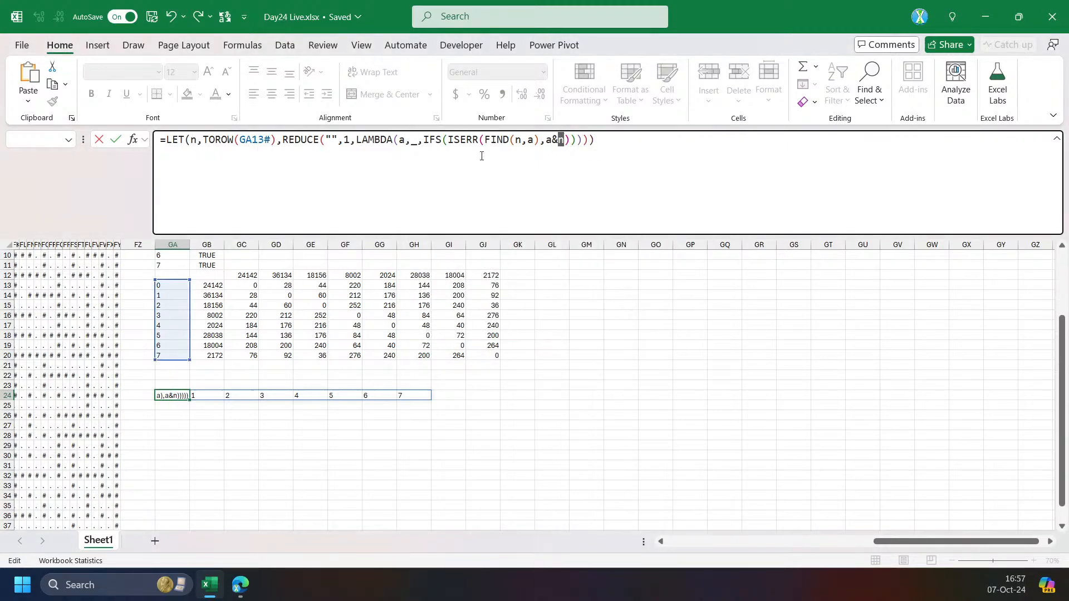
# Close ISERR directly after FIND(n,a), balance the remaining parentheses and enter the formula in GA24.
pyautogui.click(540, 140)
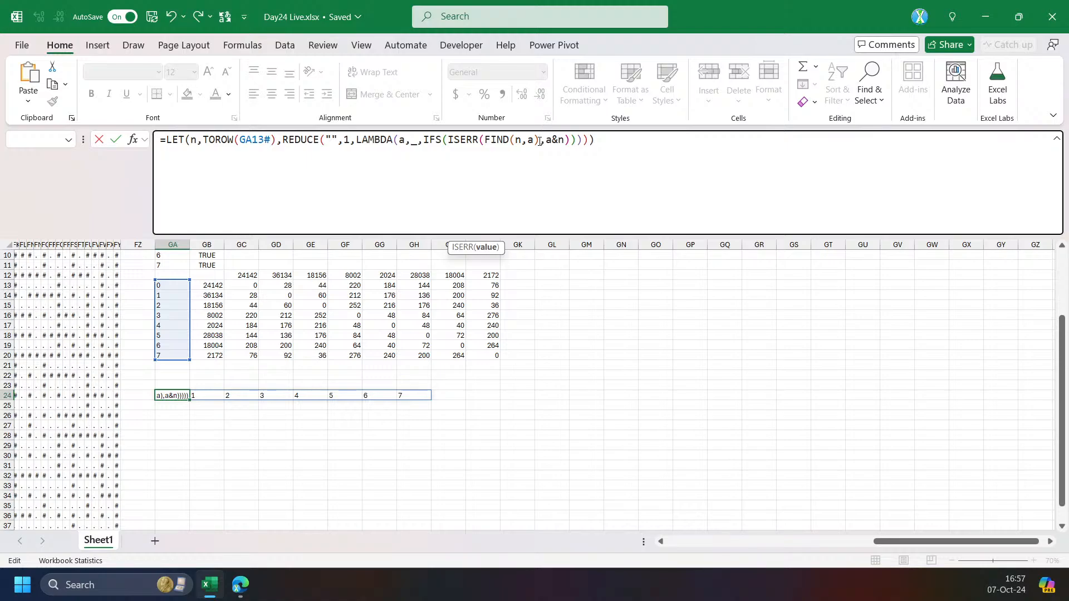
pyautogui.write('()')
pyautogui.press('BackSpace')
pyautogui.press('BackSpace')
pyautogui.write(')')
pyautogui.press('End')
pyautogui.hotkey('ctrl', 'Return')
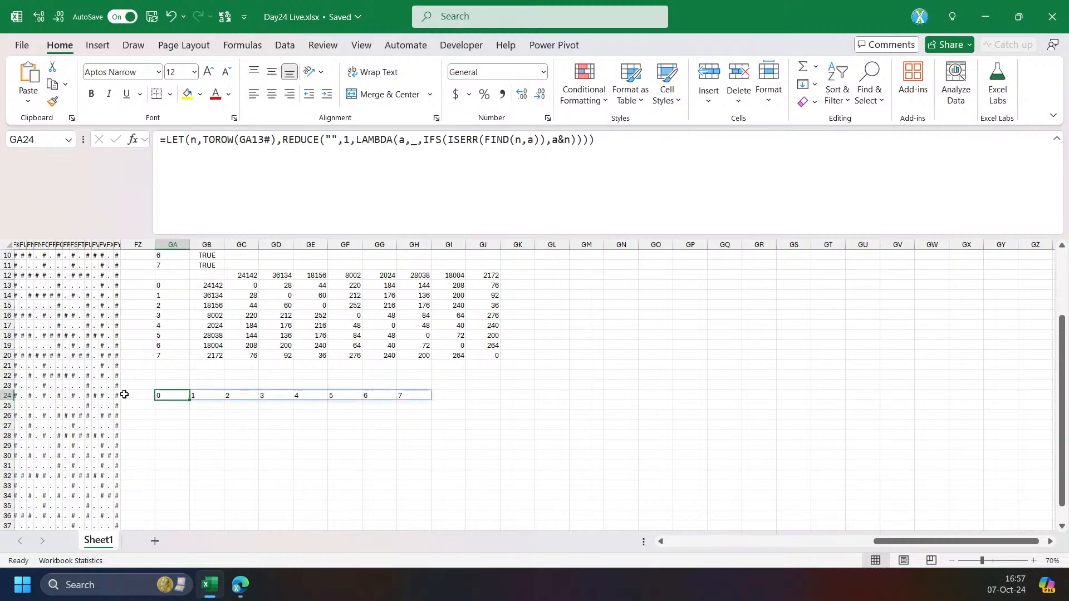
# Wrap the IFS expression in TOCOL with the ignore argument set to 3.
pyautogui.click(424, 139)
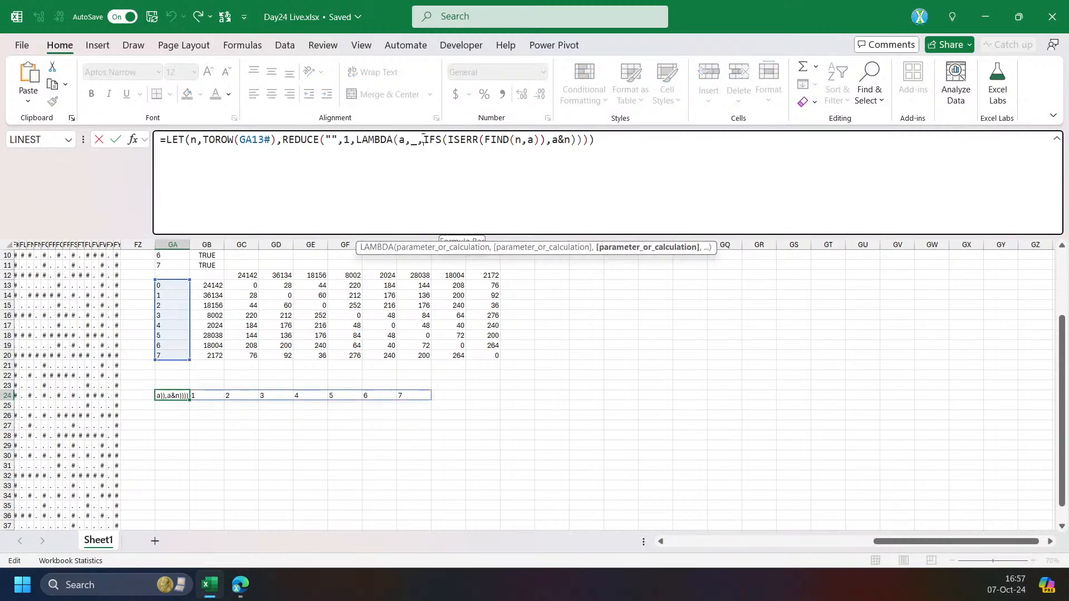
pyautogui.write('tocol')
pyautogui.press('Tab')
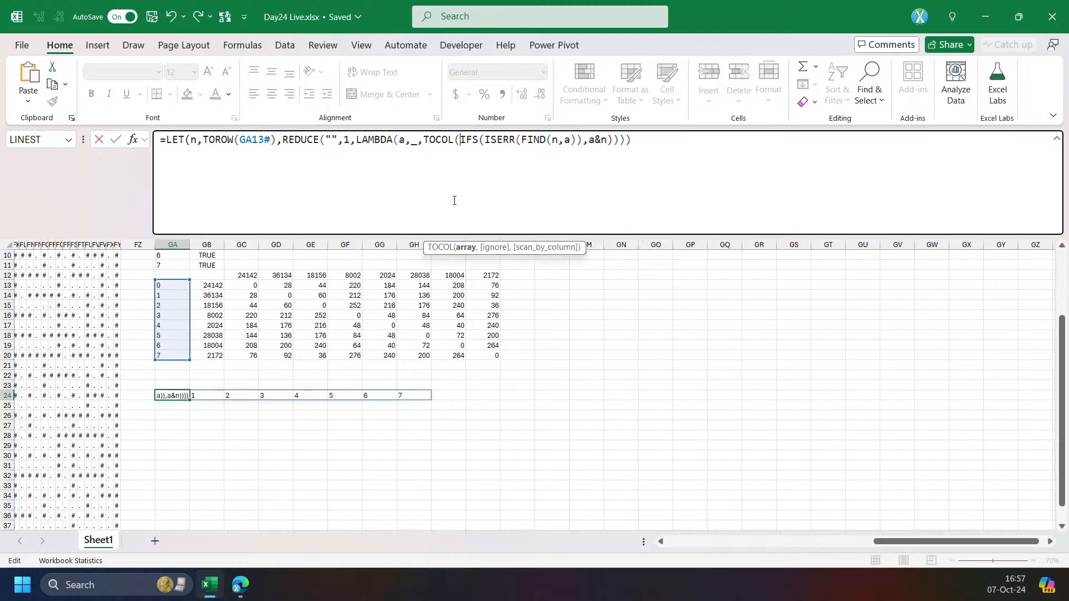
pyautogui.click(466, 248)
pyautogui.click(615, 140)
pyautogui.write(',3')
pyautogui.press('Return')
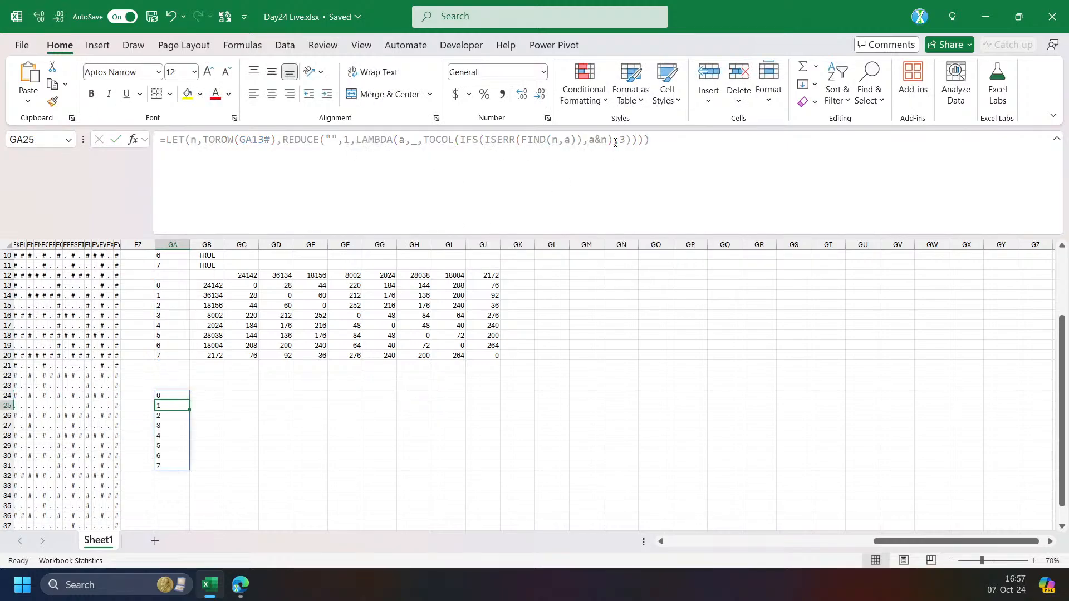
# Replace REDUCE's array argument 1 with SEQUENCE(2) in the GA24 formula.
pyautogui.doubleClick(346, 140)
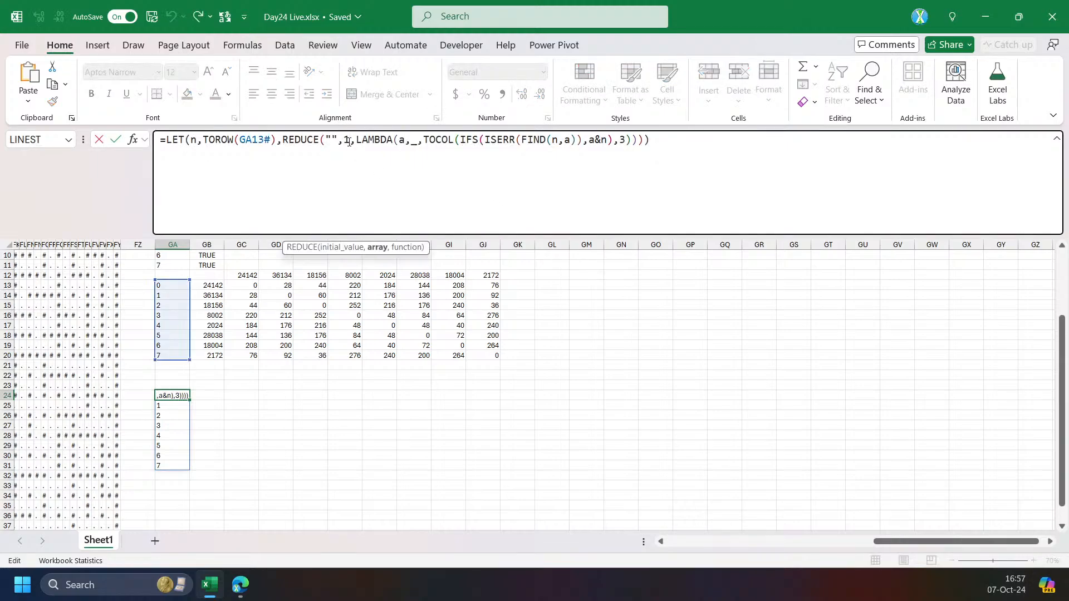
pyautogui.write('seq')
pyautogui.press('Tab')
pyautogui.write('2')
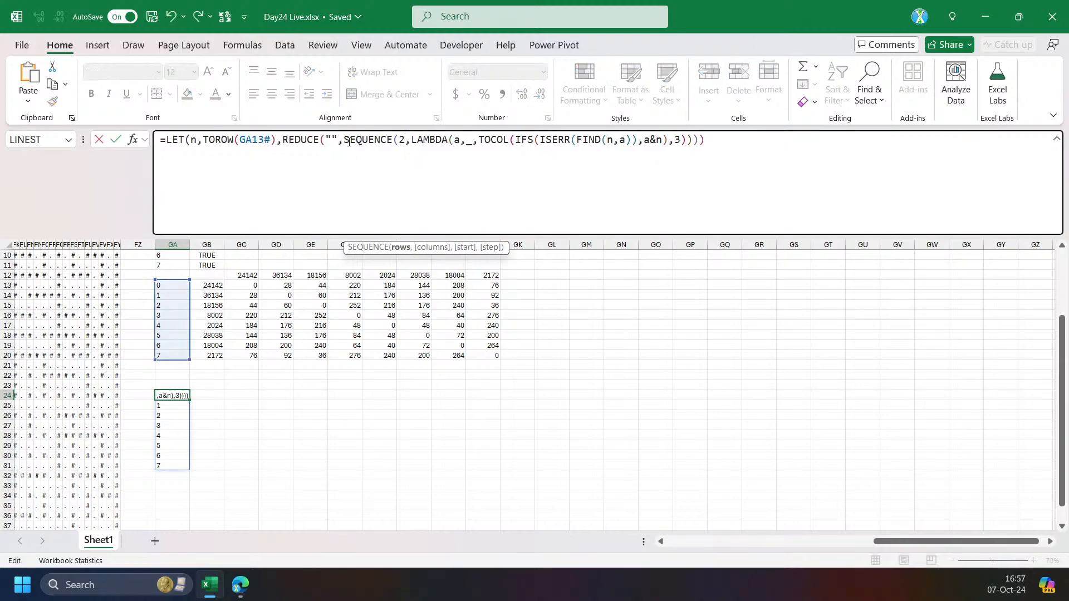
pyautogui.write(')')
pyautogui.press('Return')
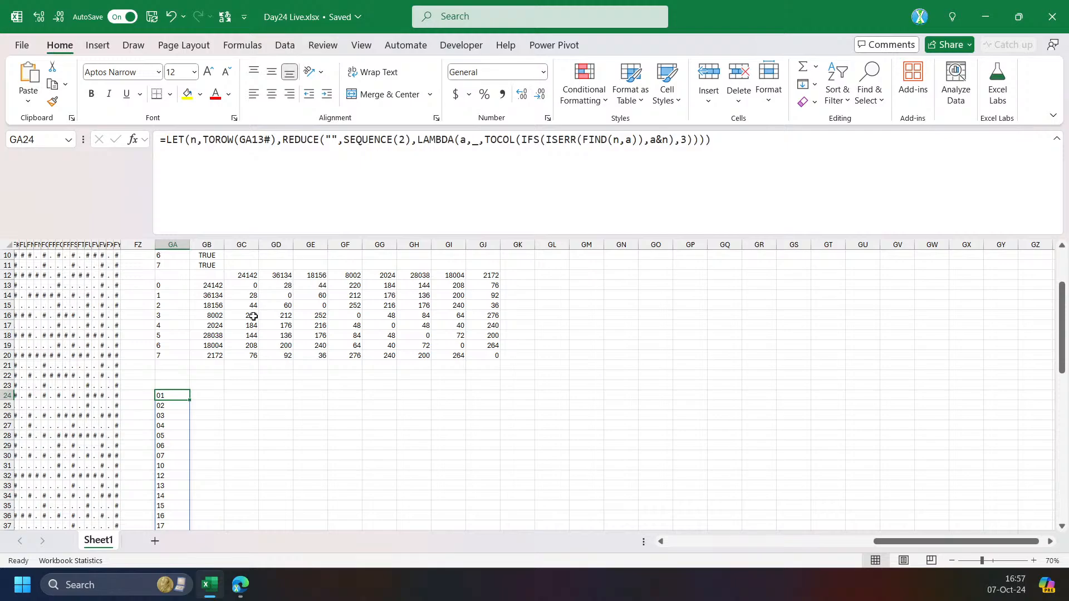
# Change the range inside TOROW in the GA24 formula to GA14:GA20 and review the resulting list.
pyautogui.click(346, 201)
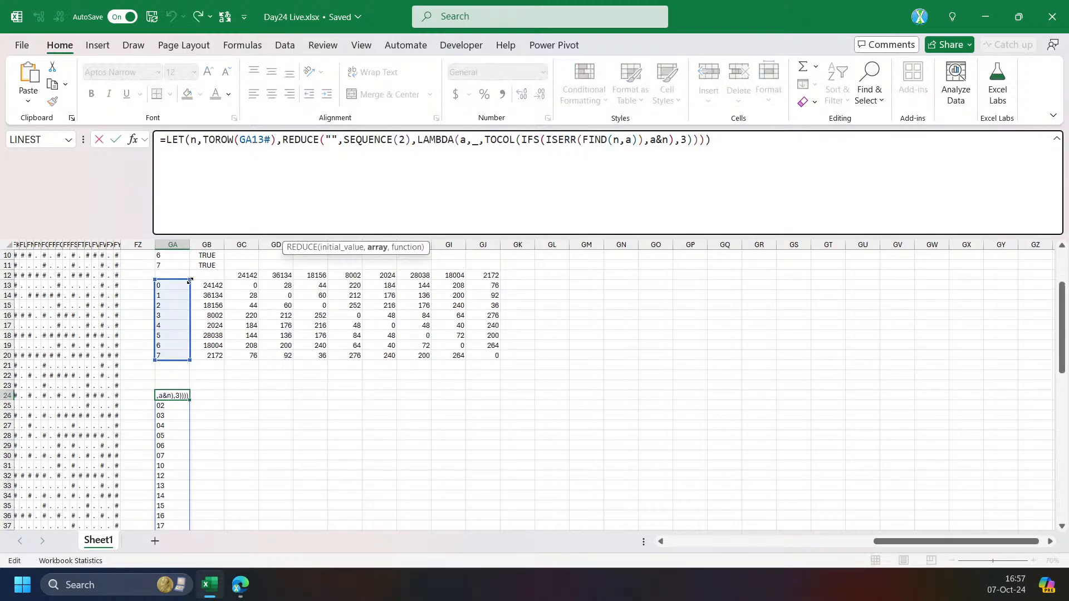
pyautogui.moveTo(189, 281); pyautogui.dragTo(188, 288)
pyautogui.hotkey('ctrl', 'Return')
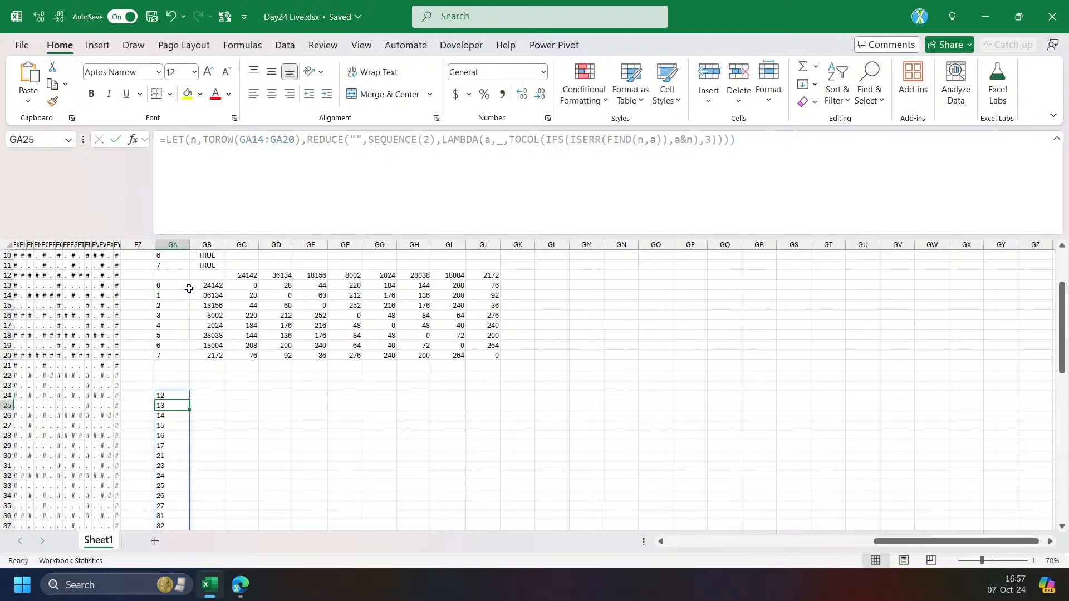
pyautogui.scroll(-9, 180, 412)
pyautogui.scroll(8, 183, 409)
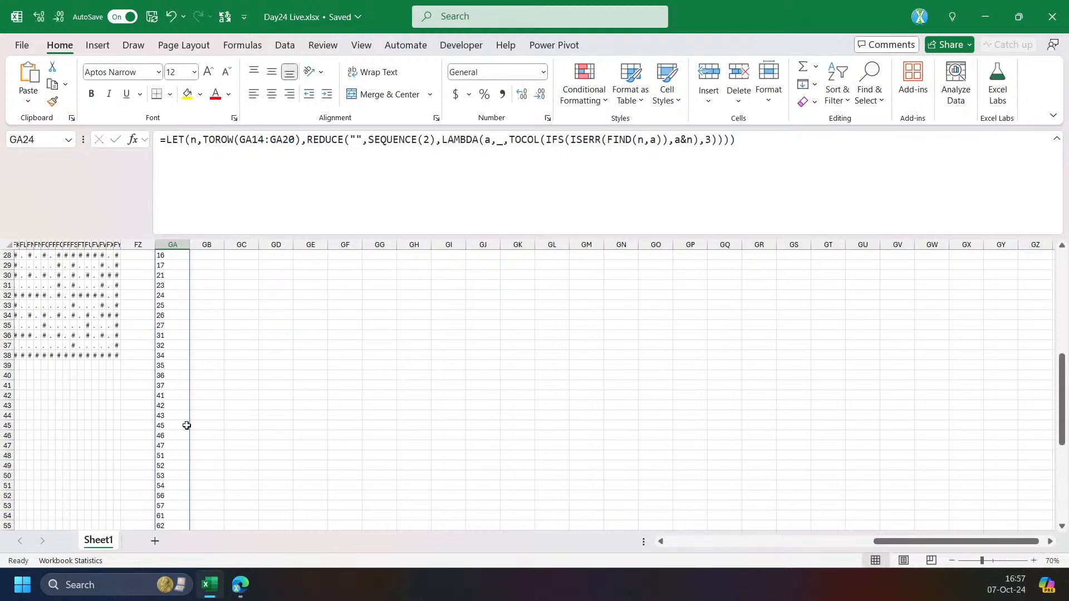
# Replace REDUCE's SEQUENCE(2) array with n in the GA24 formula and go to the end of the spilled list.
pyautogui.click(425, 149)
pyautogui.moveTo(435, 148); pyautogui.dragTo(377, 150)
pyautogui.write('n')
pyautogui.hotkey('ctrl', 'Return')
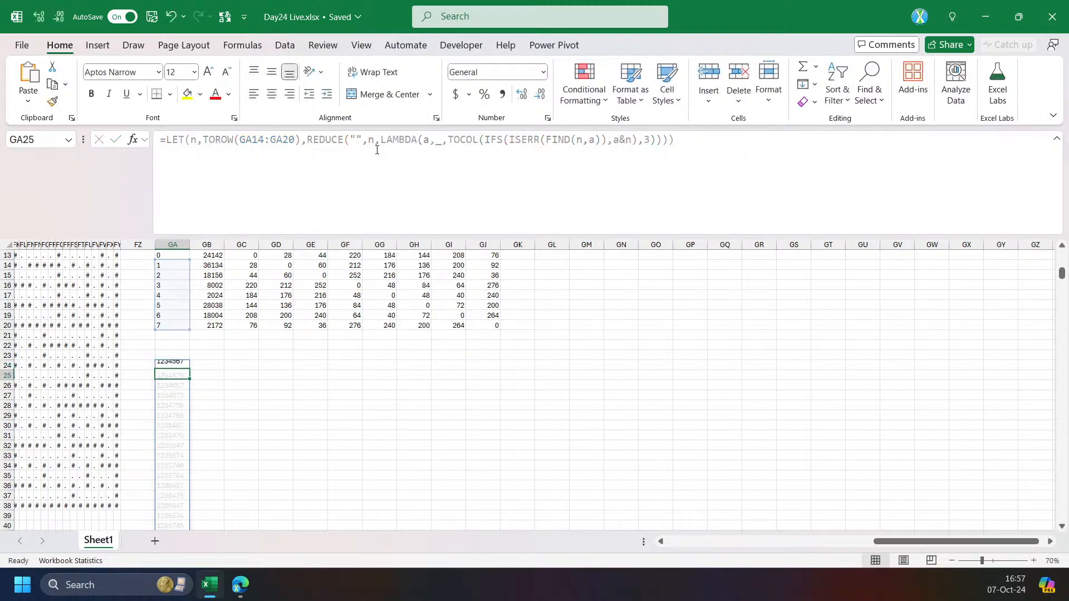
pyautogui.scroll(-2, 334, 358)
pyautogui.hotkey('ctrl', 'Down')
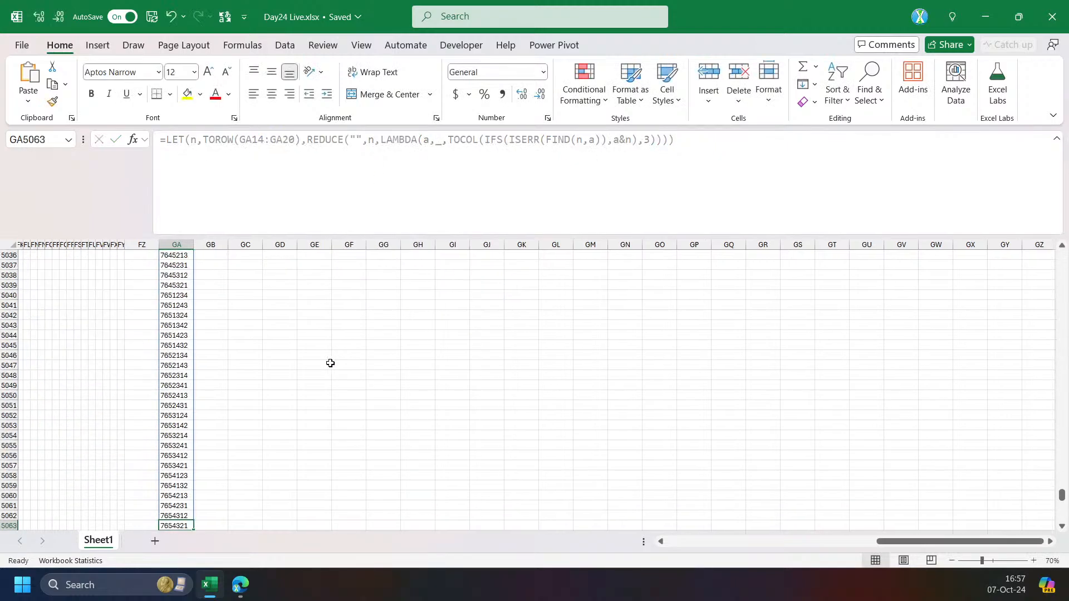
# Enter =PERMUT(7,7) in GA23, directly above the permutation list, as a check on the count.
pyautogui.hotkey('ctrl', 'Up')
pyautogui.press('Up')
pyautogui.write('=')
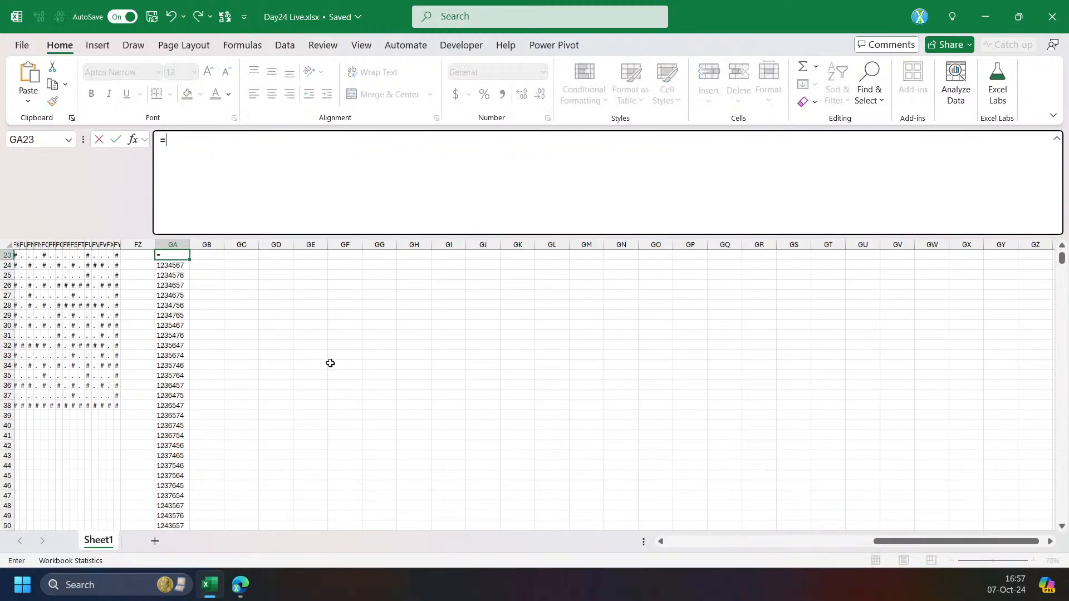
pyautogui.write('pe')
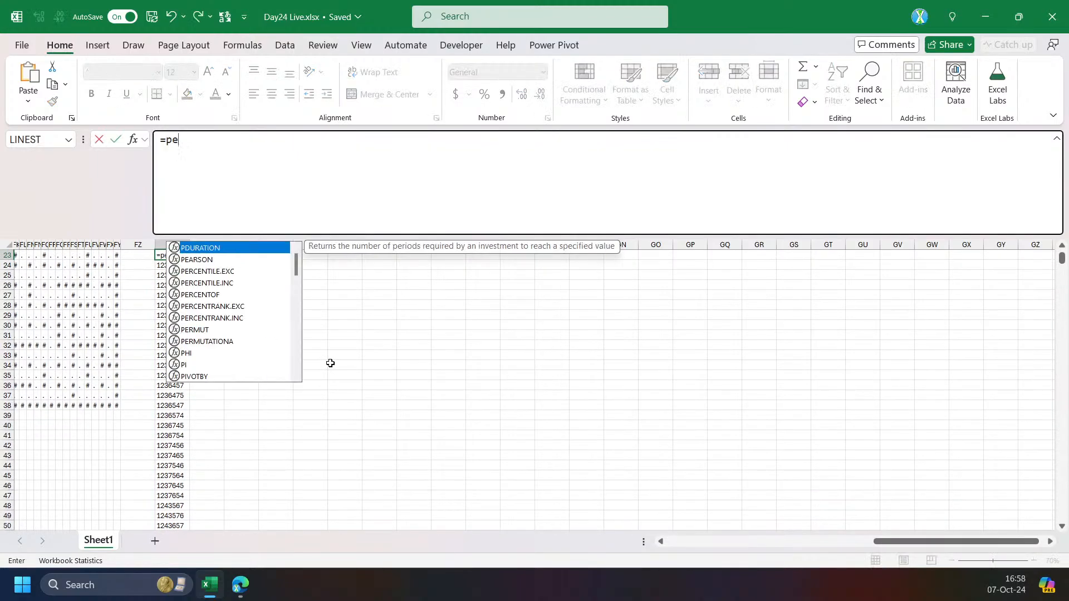
pyautogui.write('rm')
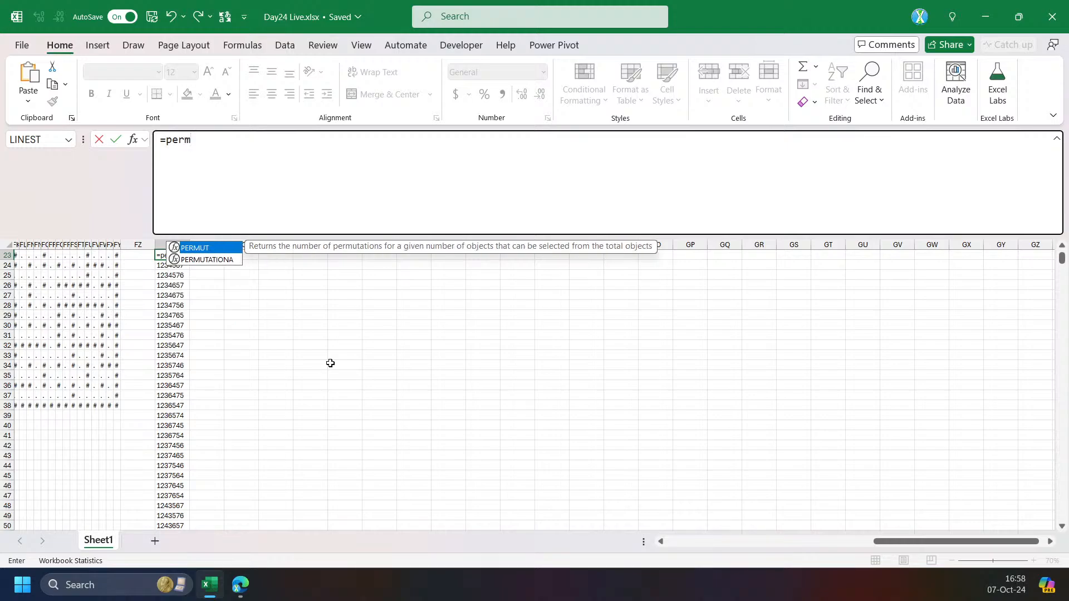
pyautogui.press('Tab')
pyautogui.write('7,7')
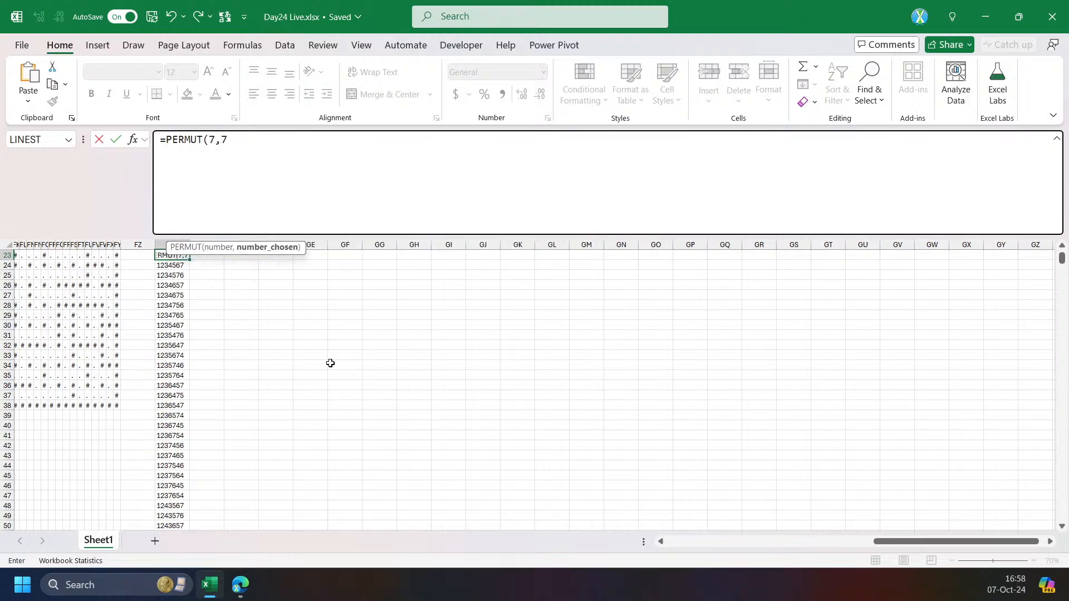
pyautogui.write(')')
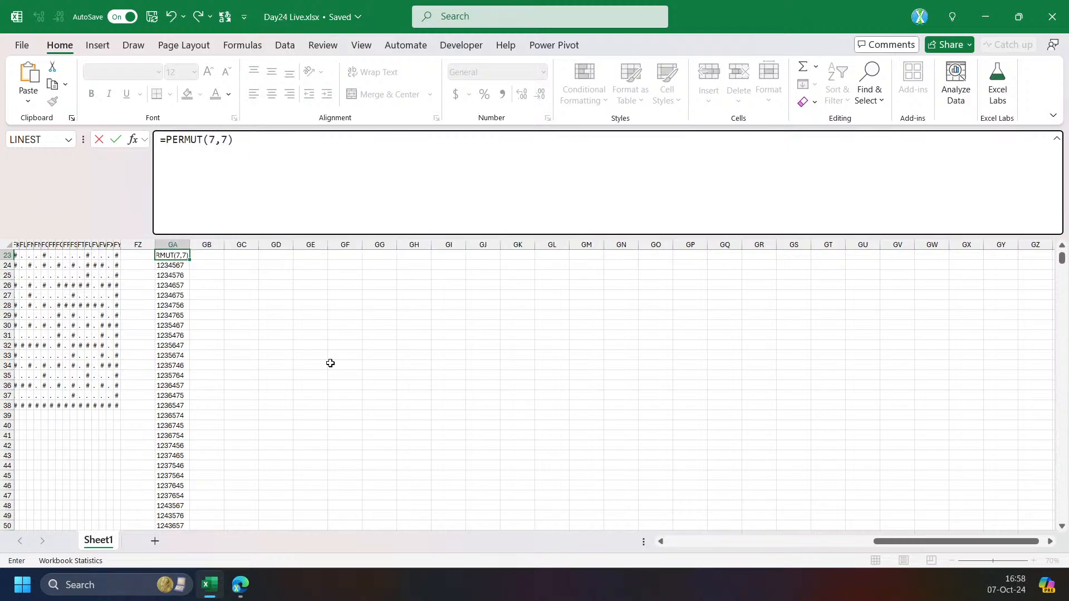
pyautogui.press('Return')
pyautogui.scroll(2, 351, 357)
pyautogui.press('Up')
pyautogui.press('Down')
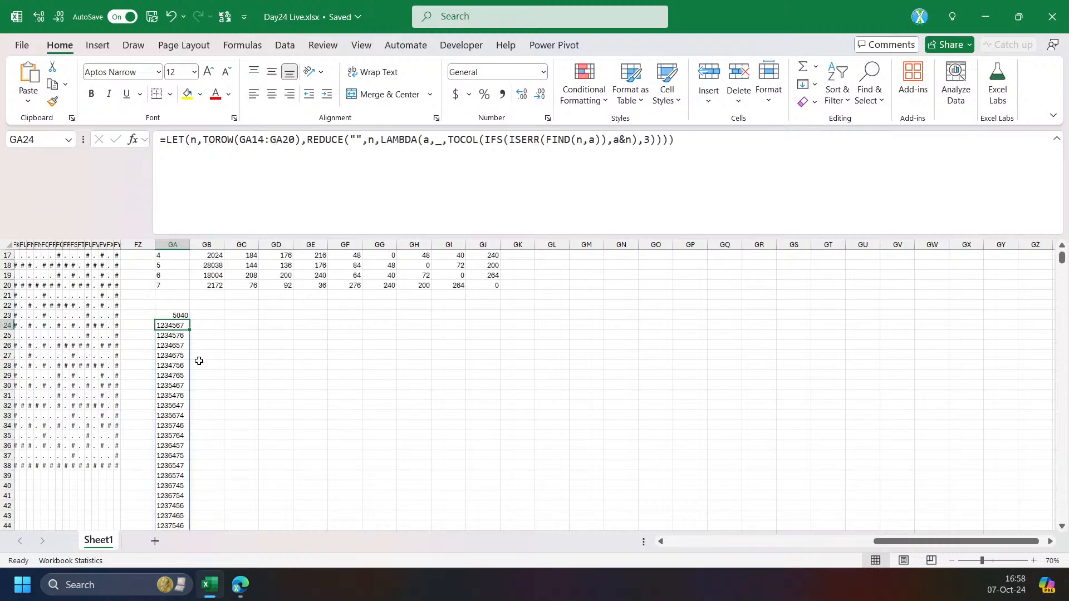
pyautogui.scroll(2, 199, 341)
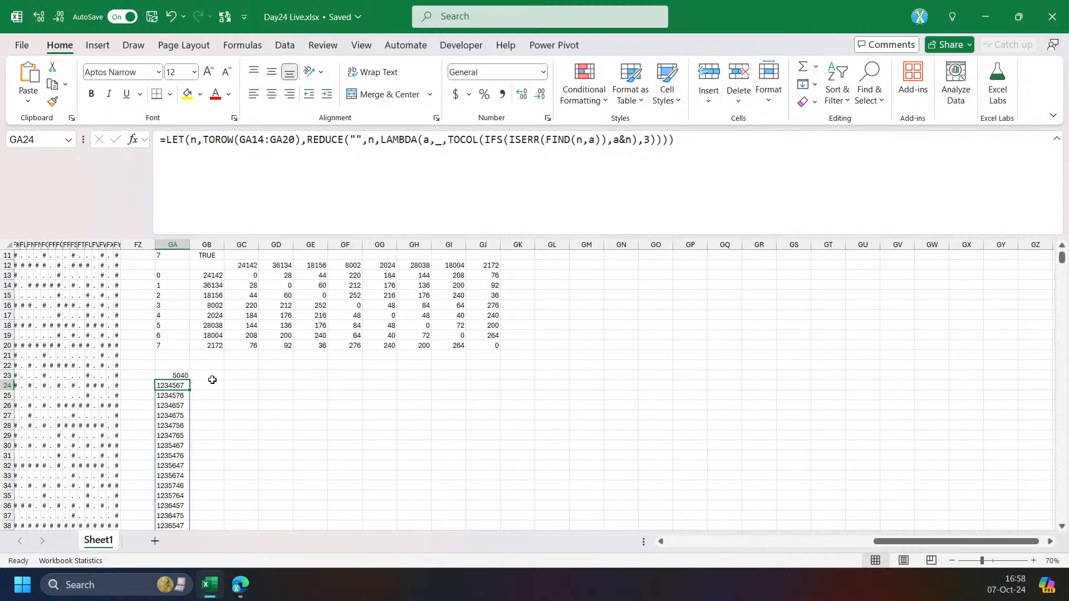
pyautogui.scroll(1, 212, 384)
pyautogui.click(208, 417)
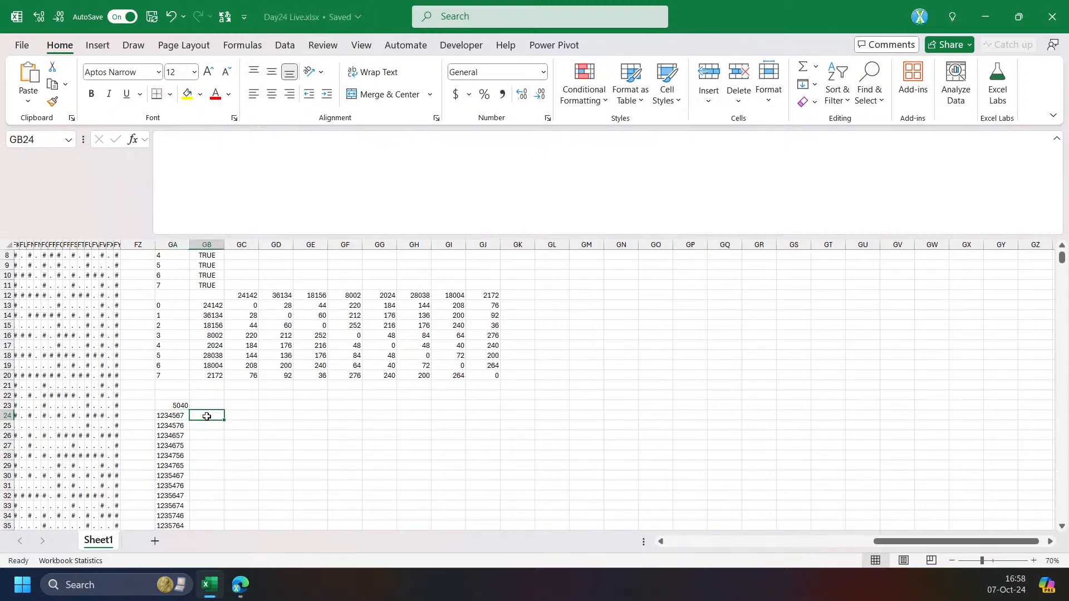
pyautogui.moveTo(173, 416); pyautogui.dragTo(179, 407)
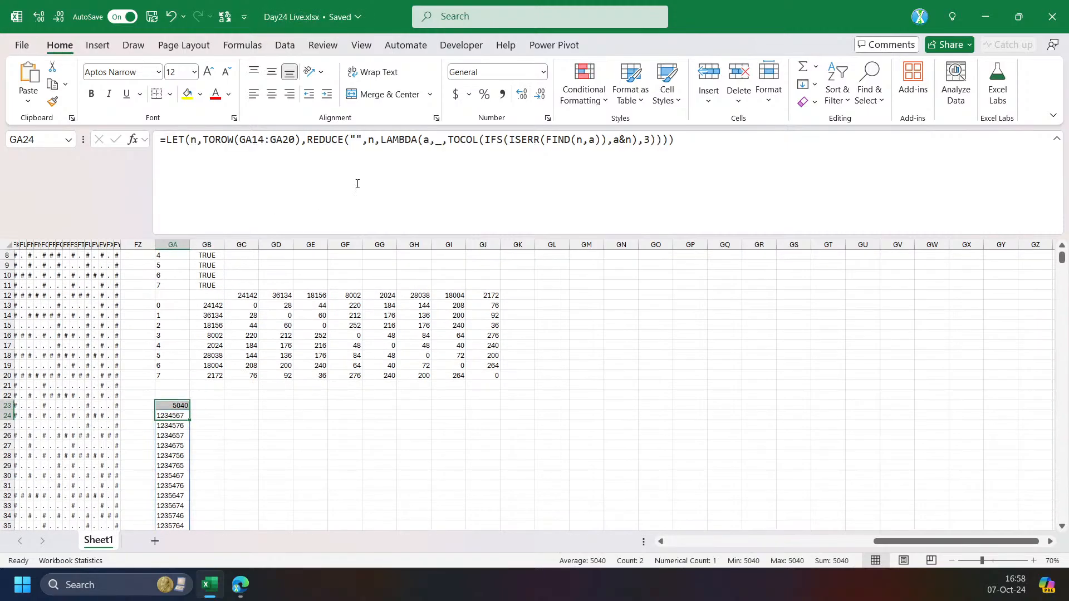
pyautogui.click(355, 142)
pyautogui.press('Escape')
pyautogui.click(357, 141)
pyautogui.press('BackSpace')
pyautogui.press('Delete')
pyautogui.press('End')
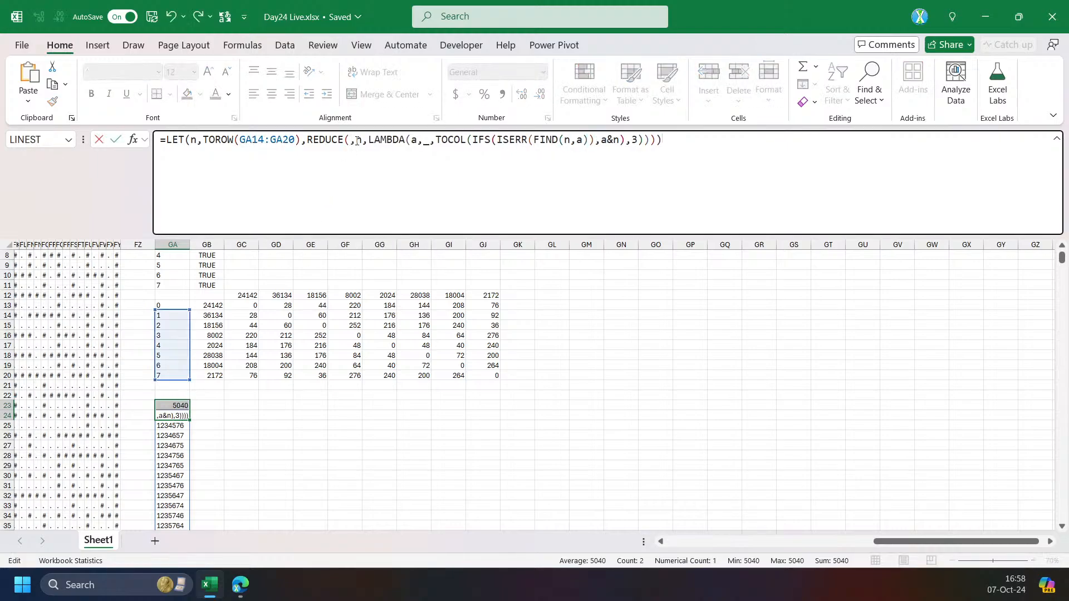
pyautogui.write('0')
pyautogui.press('Return')
pyautogui.press('Escape')
pyautogui.press('Escape')
pyautogui.press('Escape')
# Replace REDUCE's empty-string initial value with 0 in the GA24 formula.
pyautogui.doubleClick(357, 139)
pyautogui.write('0')
pyautogui.press('Return')
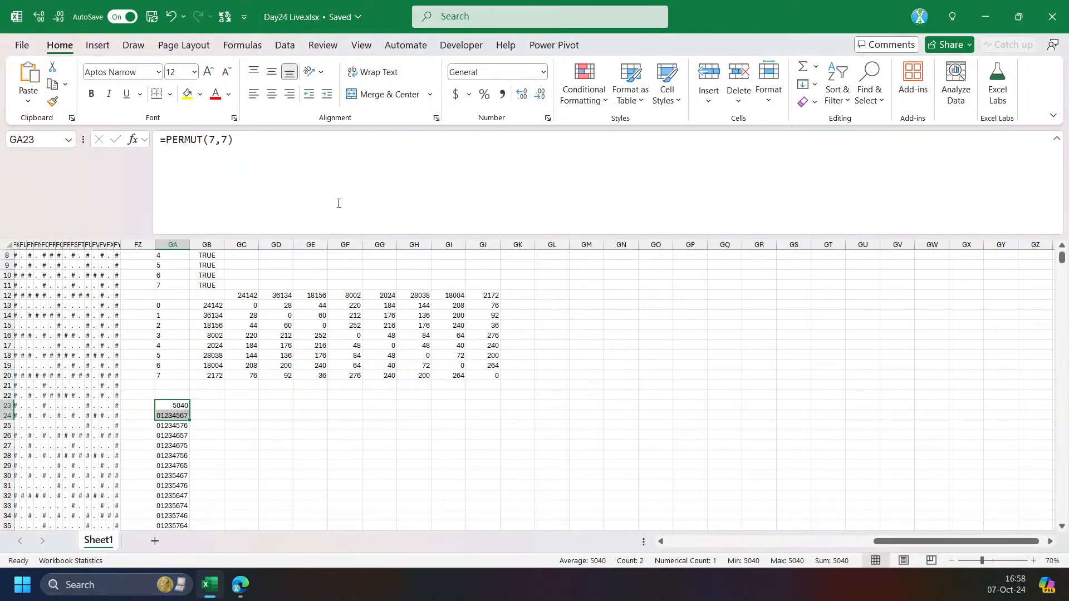
pyautogui.click(175, 416)
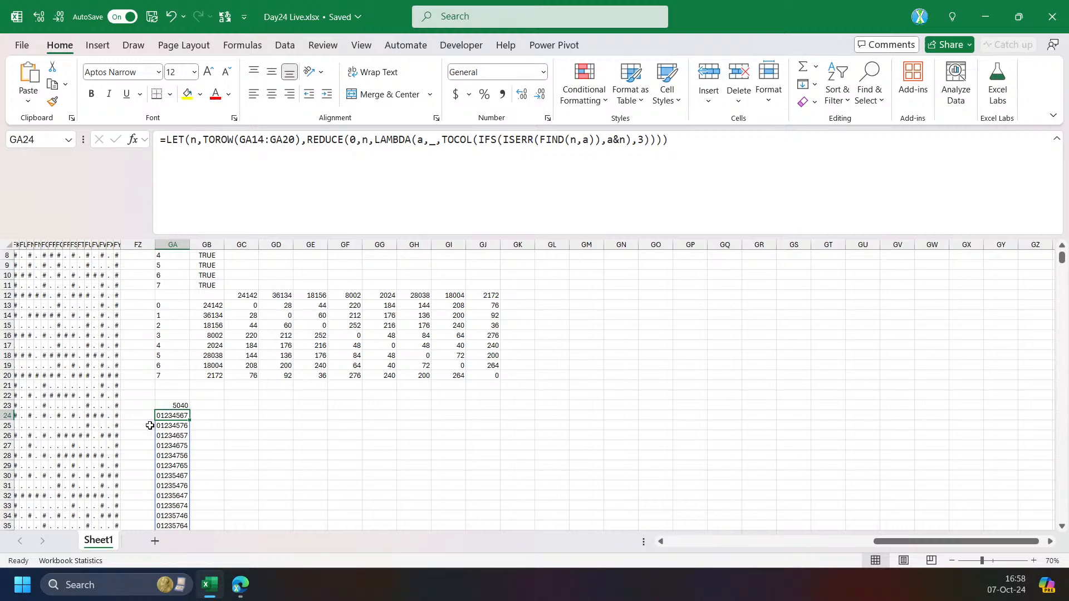
# Begin a MID formula in GB24 that takes GA24 as its text argument.
pyautogui.click(215, 416)
pyautogui.write('=')
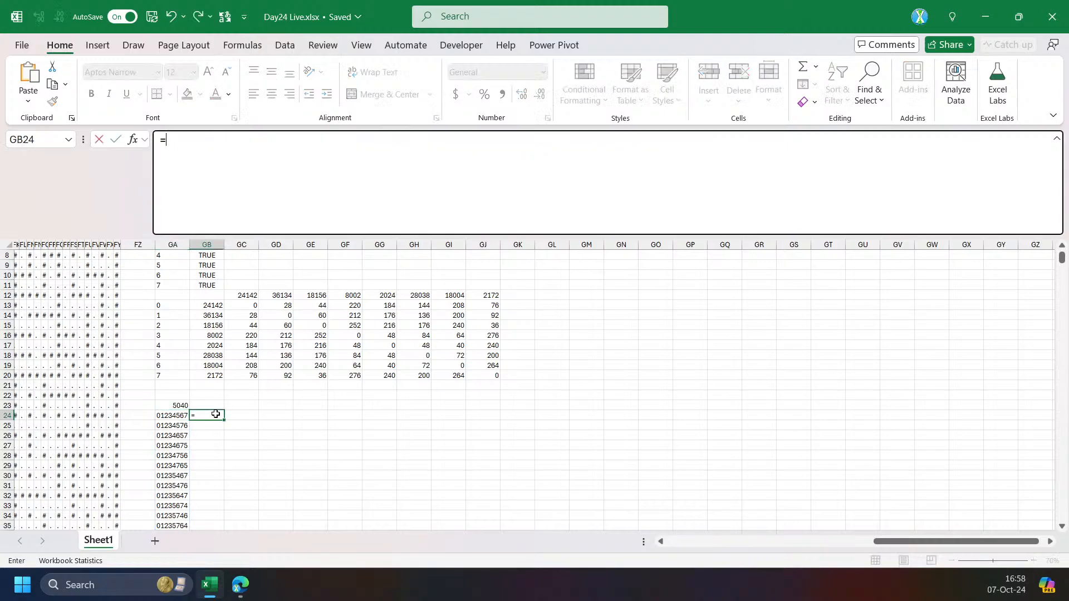
pyautogui.write('mid')
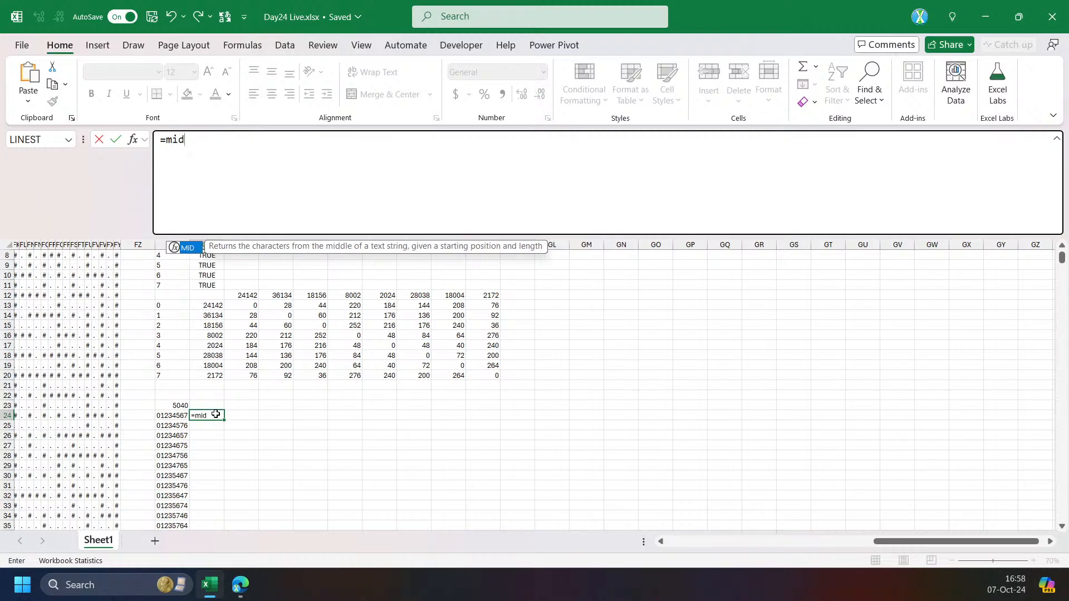
pyautogui.press('Tab')
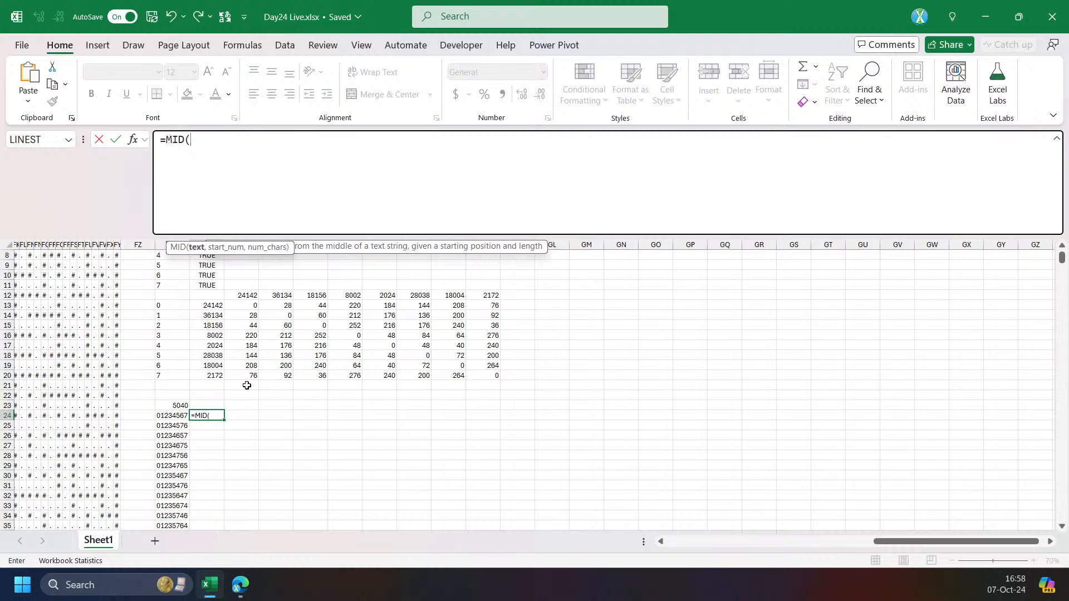
pyautogui.click(178, 417)
pyautogui.write(',')
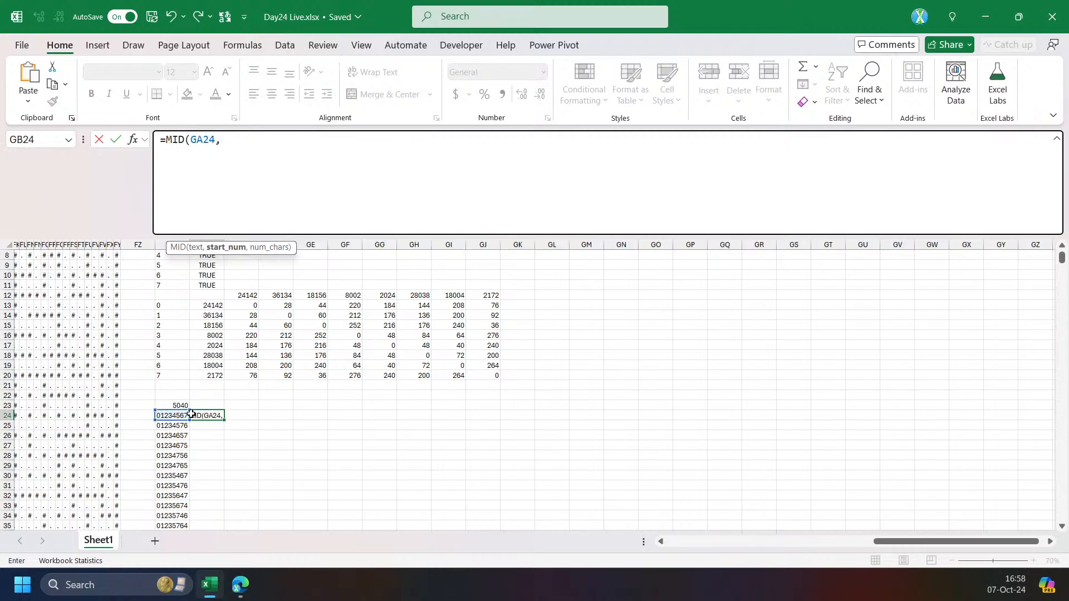
# Complete the GB24 formula as =MID(GA24,SEQUENCE(7),2) to extract consecutive digit pairs.
pyautogui.write('7,')
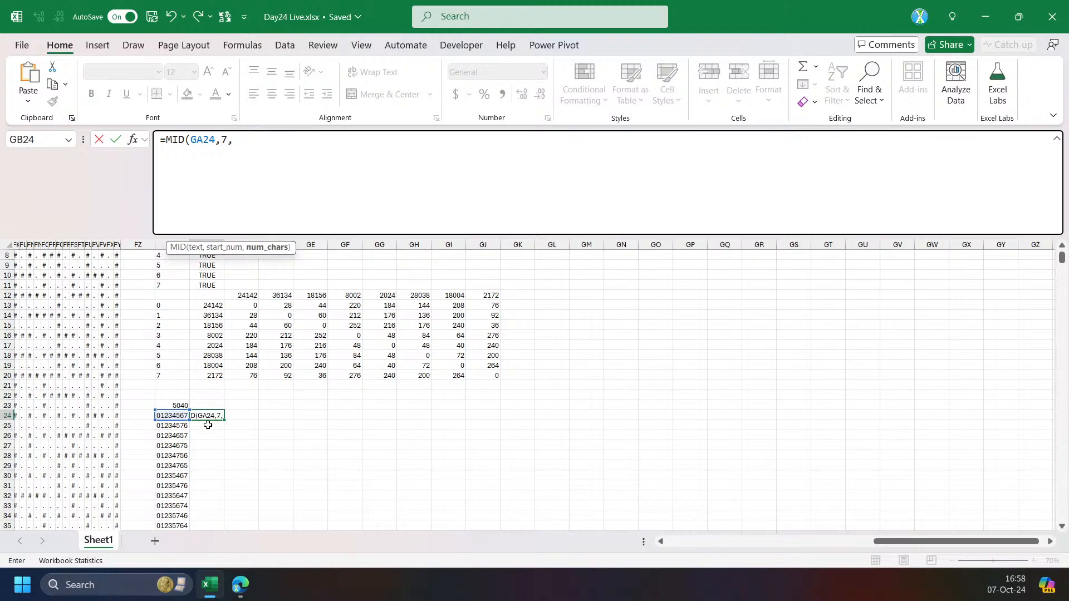
pyautogui.moveTo(222, 140); pyautogui.dragTo(282, 139)
pyautogui.write('seq')
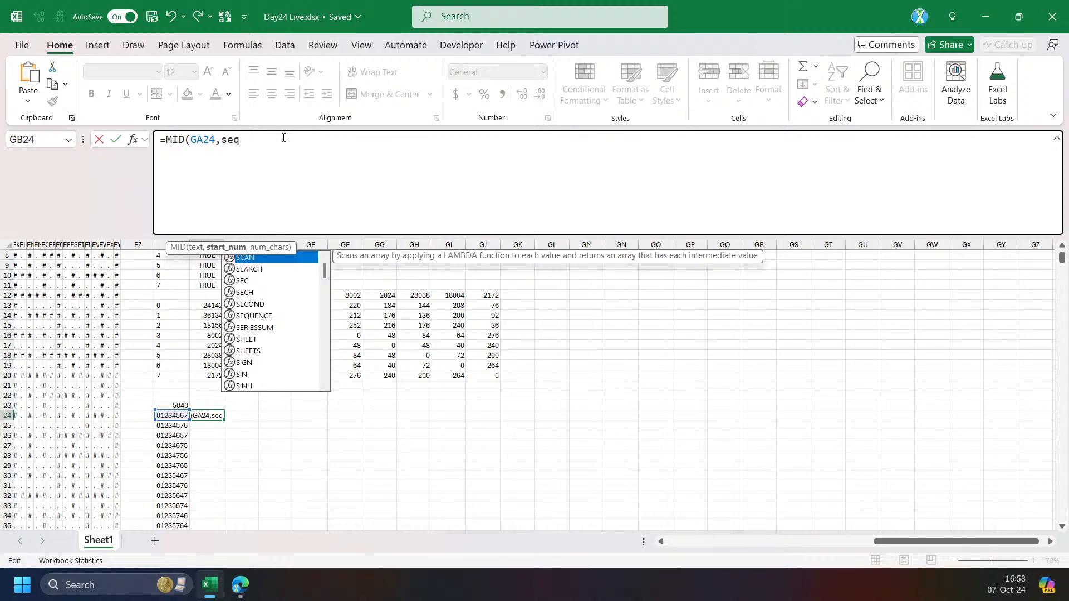
pyautogui.press('Tab')
pyautogui.write('7),2)')
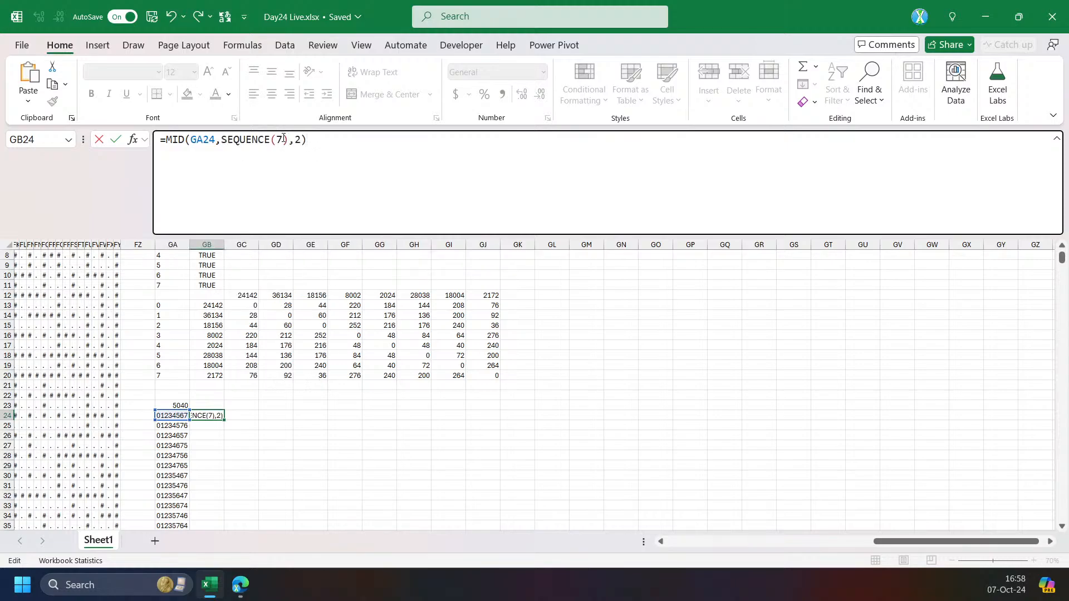
pyautogui.press('Return')
pyautogui.click(222, 417)
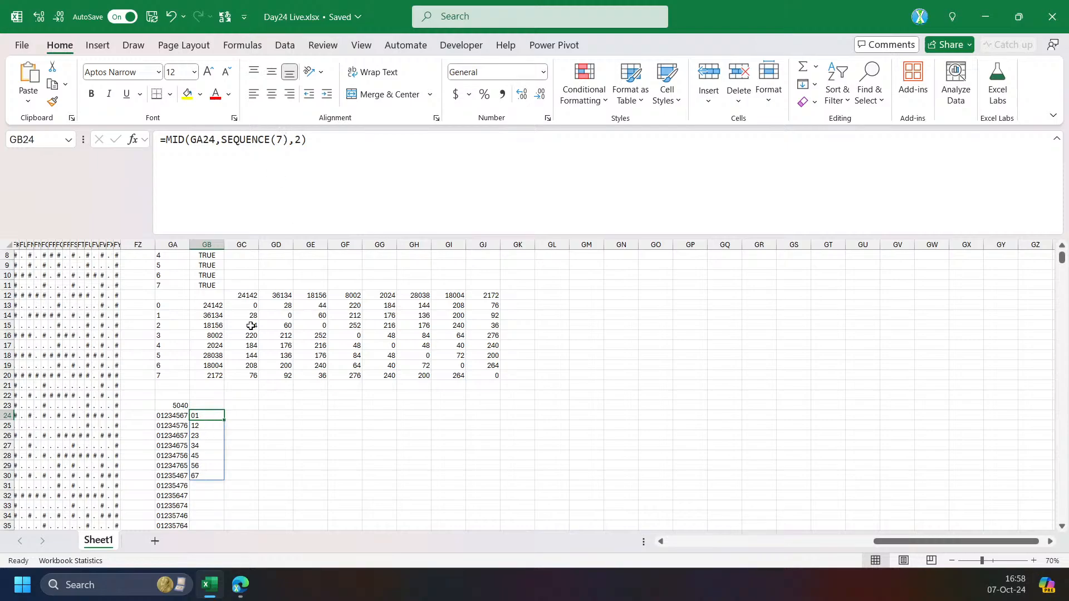
# Change MID's number of characters to 1 in GB24 and add the array {0,1} to its result.
pyautogui.click(301, 141)
pyautogui.press('BackSpace')
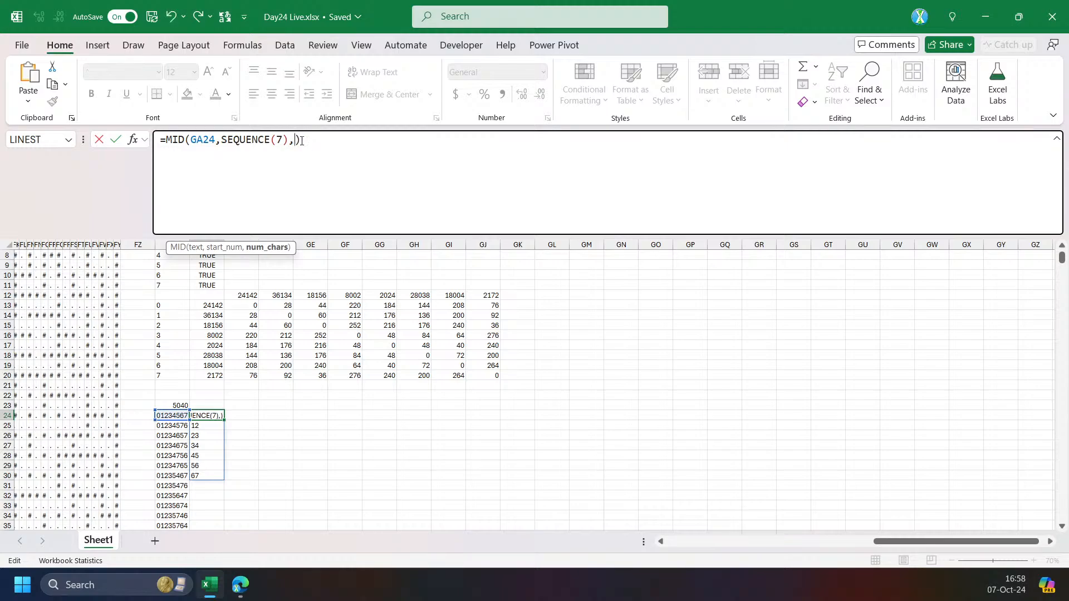
pyautogui.write('1')
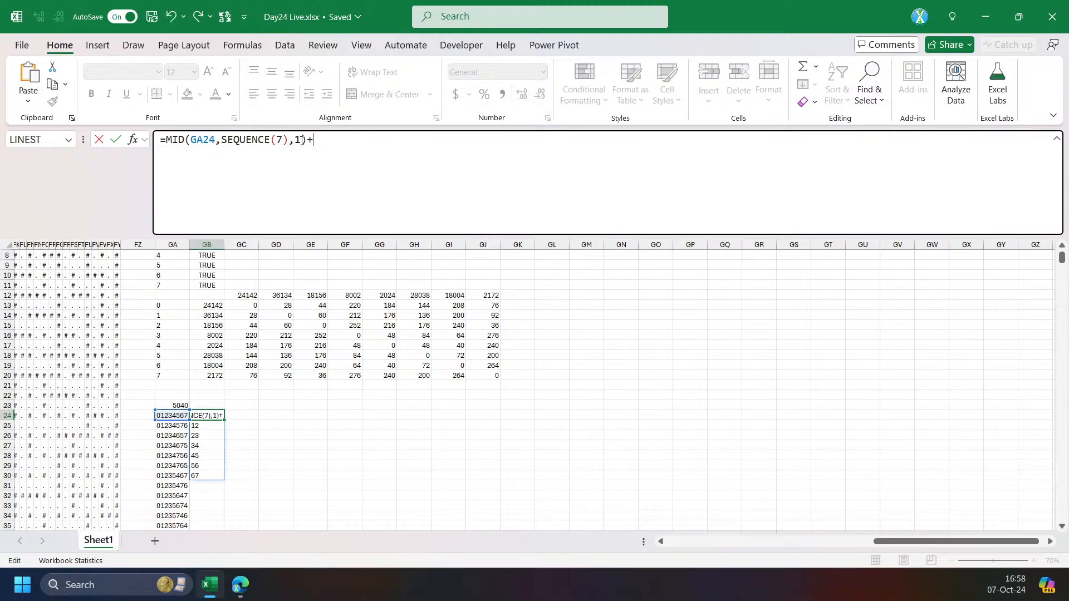
pyautogui.write('{0,1}')
pyautogui.press('Return')
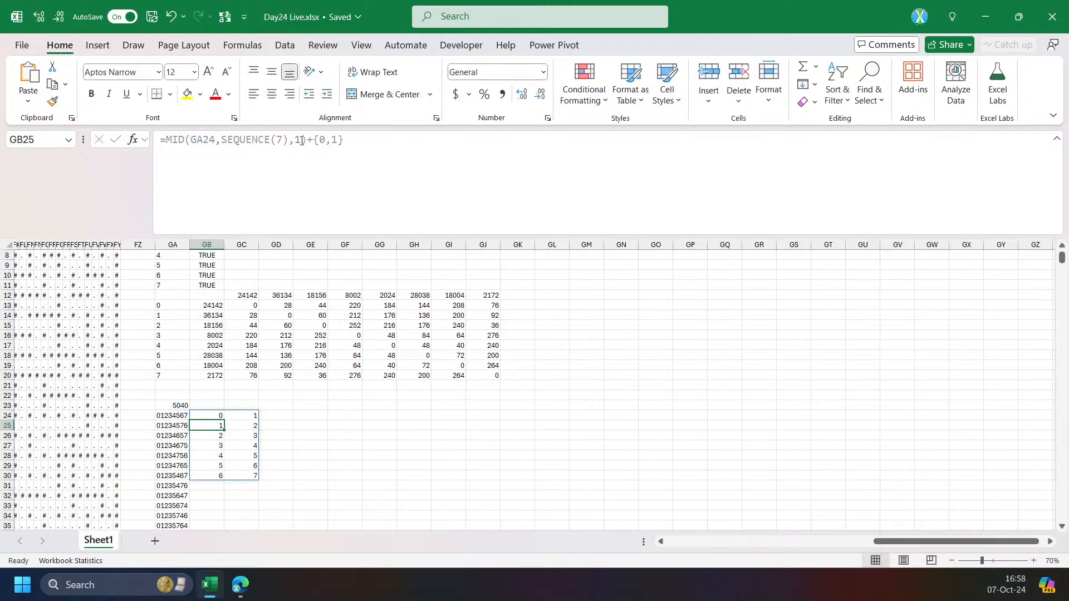
pyautogui.press('Up')
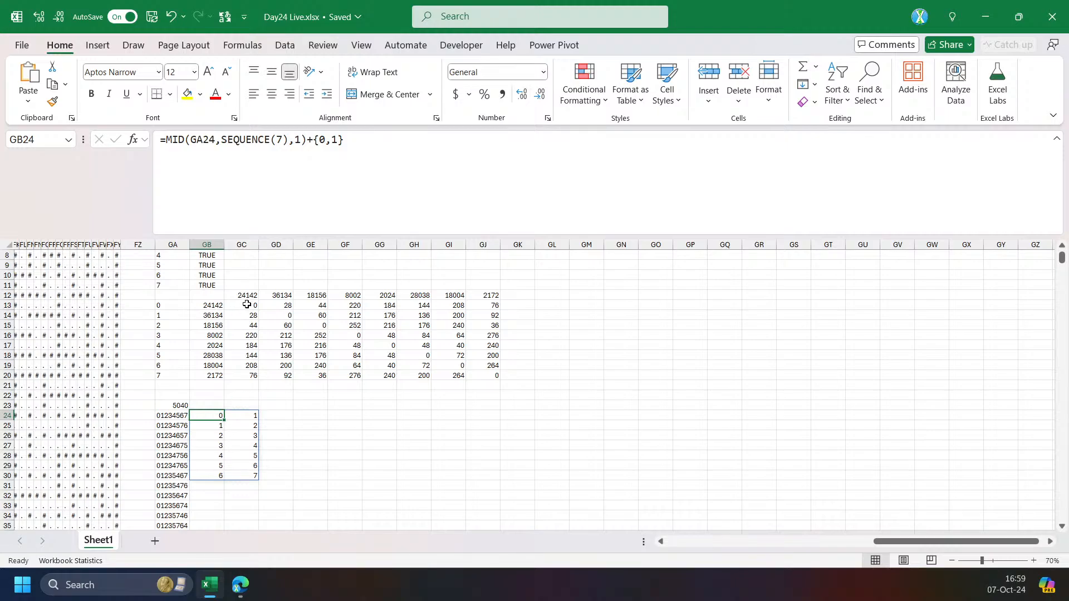
# Replace the {0,1} array with a plain 1 so GB24 reads =MID(GA24,SEQUENCE(7),1)+1.
pyautogui.click(377, 146)
pyautogui.click(320, 146)
pyautogui.press('Delete')
pyautogui.press('Delete')
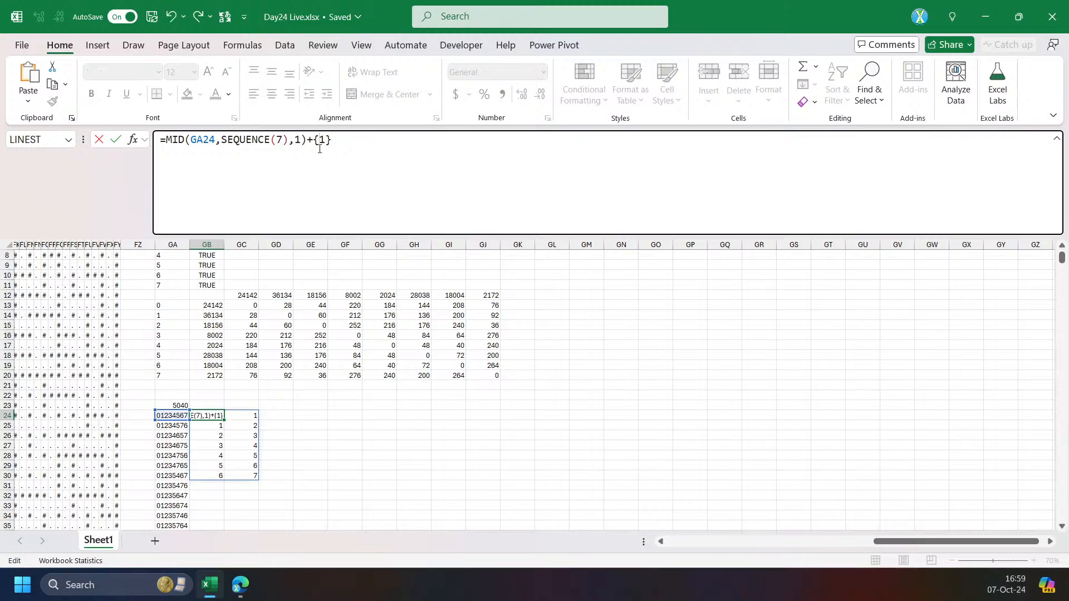
pyautogui.press('BackSpace')
pyautogui.press('Right')
pyautogui.press('Delete')
pyautogui.press('Return')
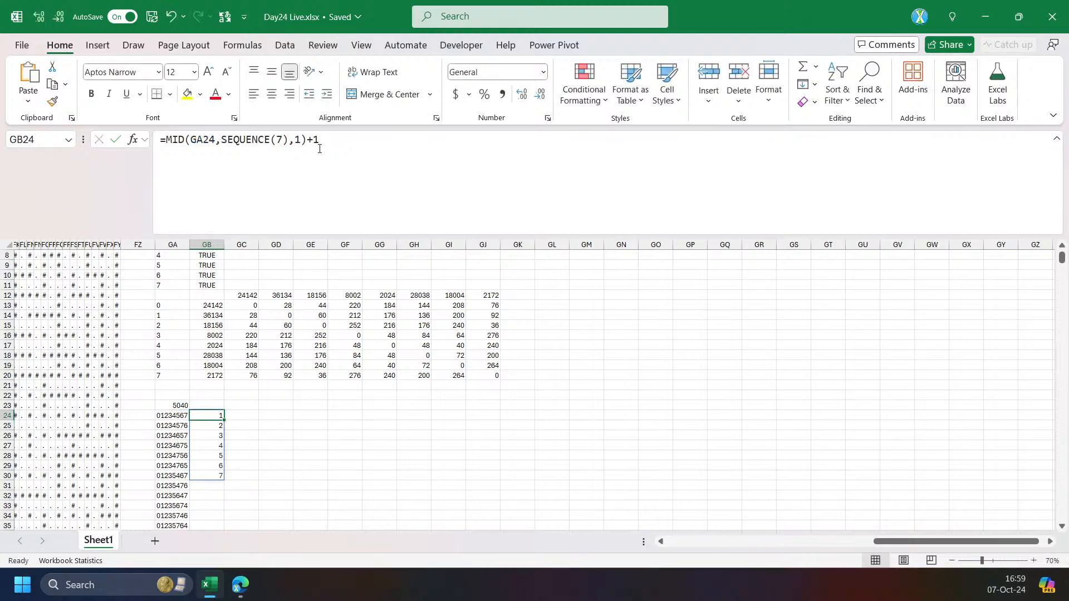
pyautogui.click(351, 135)
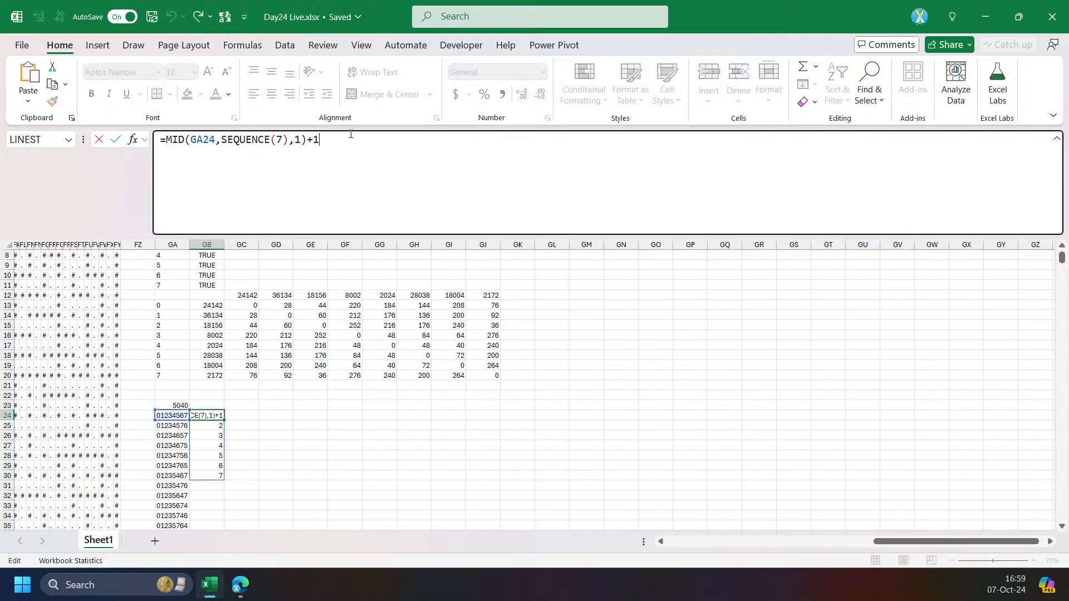
pyautogui.press('Escape')
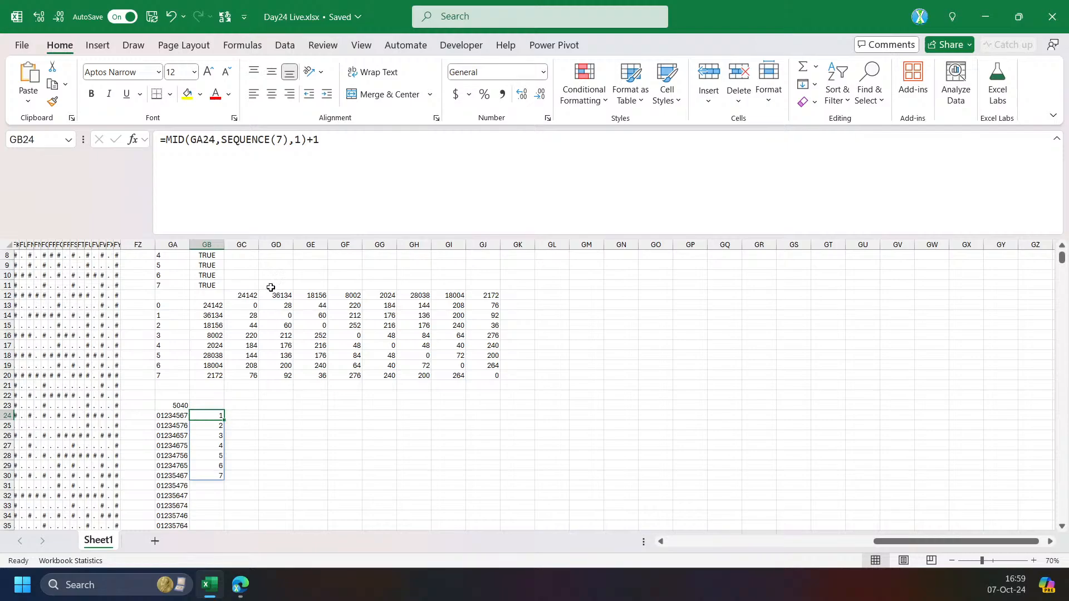
pyautogui.click(239, 140)
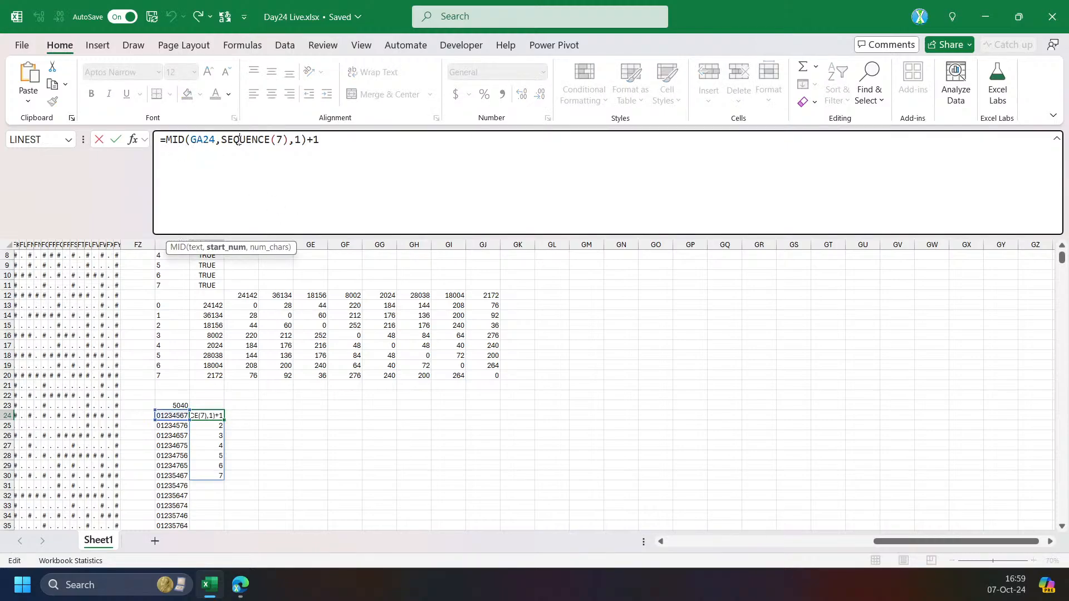
pyautogui.click(228, 248)
pyautogui.hotkey('ctrl', 'c')
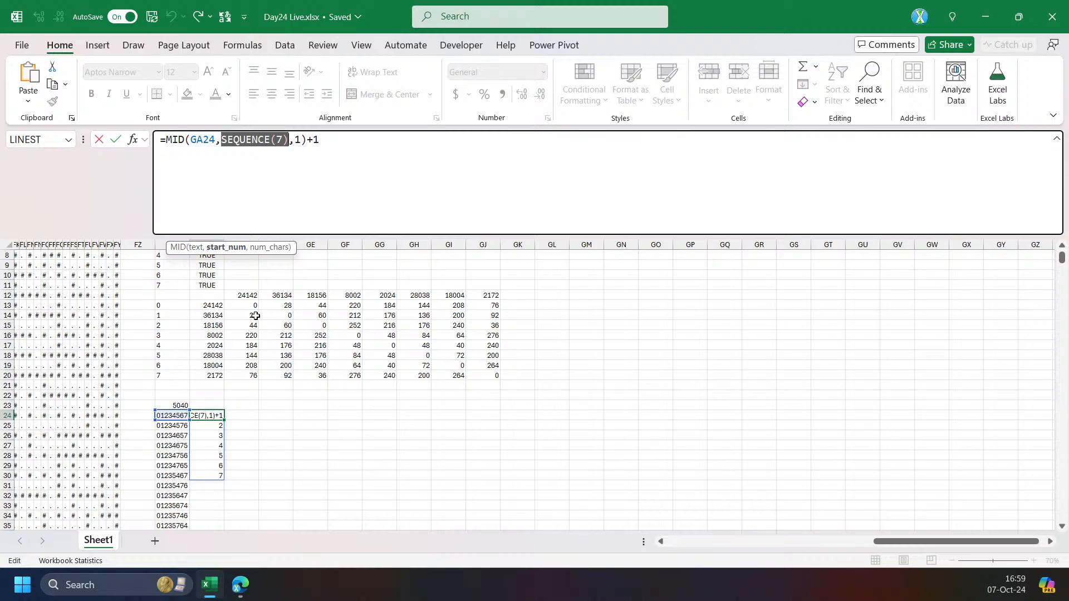
pyautogui.press('Escape')
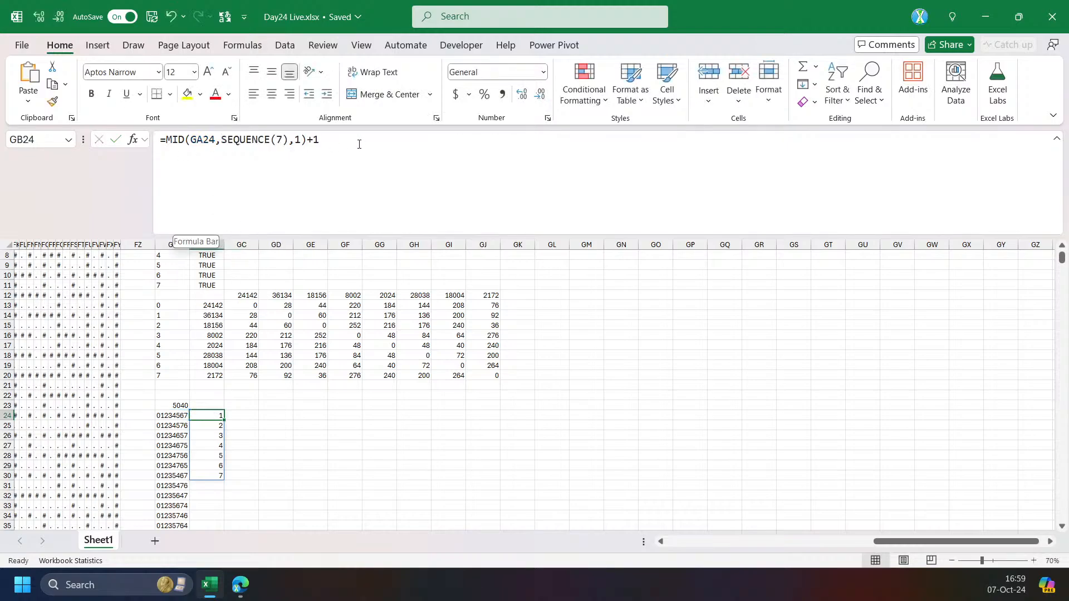
pyautogui.moveTo(237, 306); pyautogui.dragTo(235, 378)
pyautogui.click(241, 417)
pyautogui.click(304, 148)
pyautogui.hotkey('ctrl', 'v')
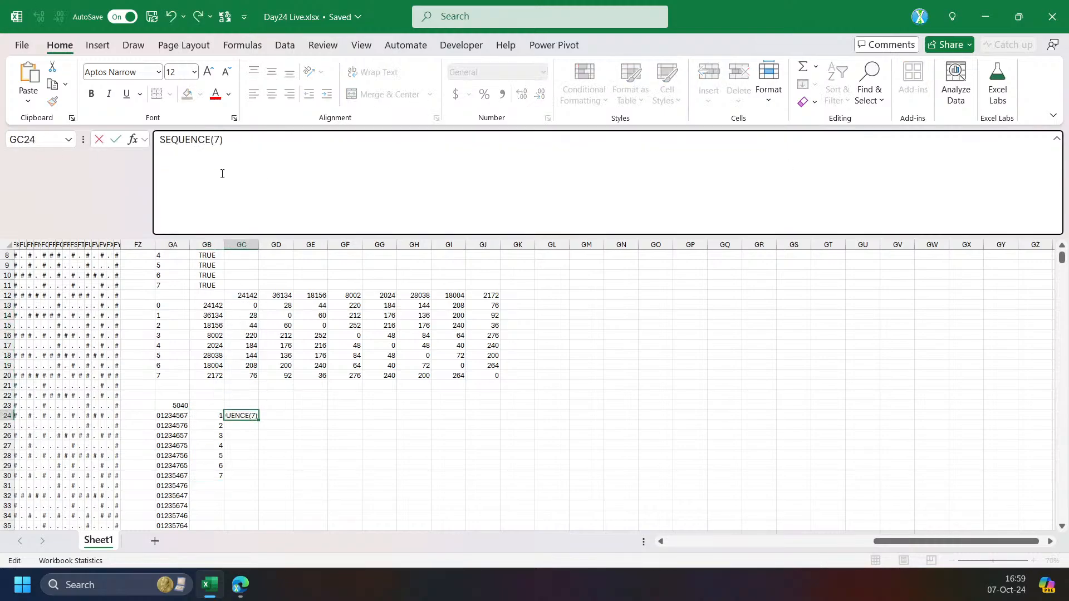
pyautogui.press('Escape')
# Copy the GB24 formula text into GC24 and change its ending to get =MID(GA24,SEQUENCE(7),1)+2.
pyautogui.moveTo(220, 415); pyautogui.dragTo(222, 406)
pyautogui.moveTo(334, 172); pyautogui.dragTo(158, 269)
pyautogui.hotkey('ctrl', 'c')
pyautogui.press('Escape')
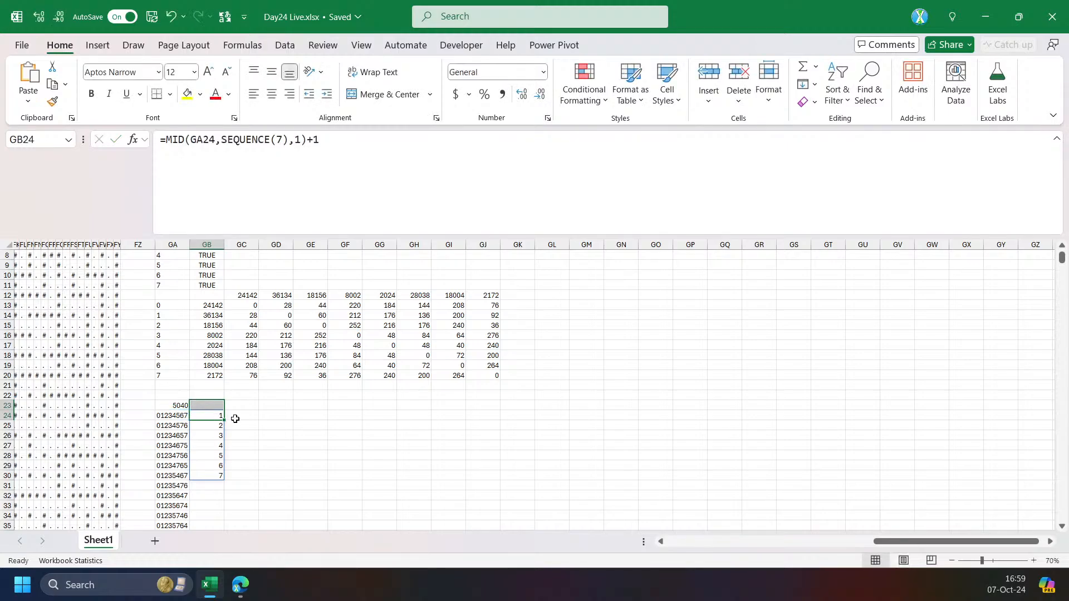
pyautogui.click(236, 418)
pyautogui.click(301, 162)
pyautogui.hotkey('ctrl', 'v')
pyautogui.press('BackSpace')
pyautogui.write('2')
pyautogui.press('Return')
pyautogui.press('Up')
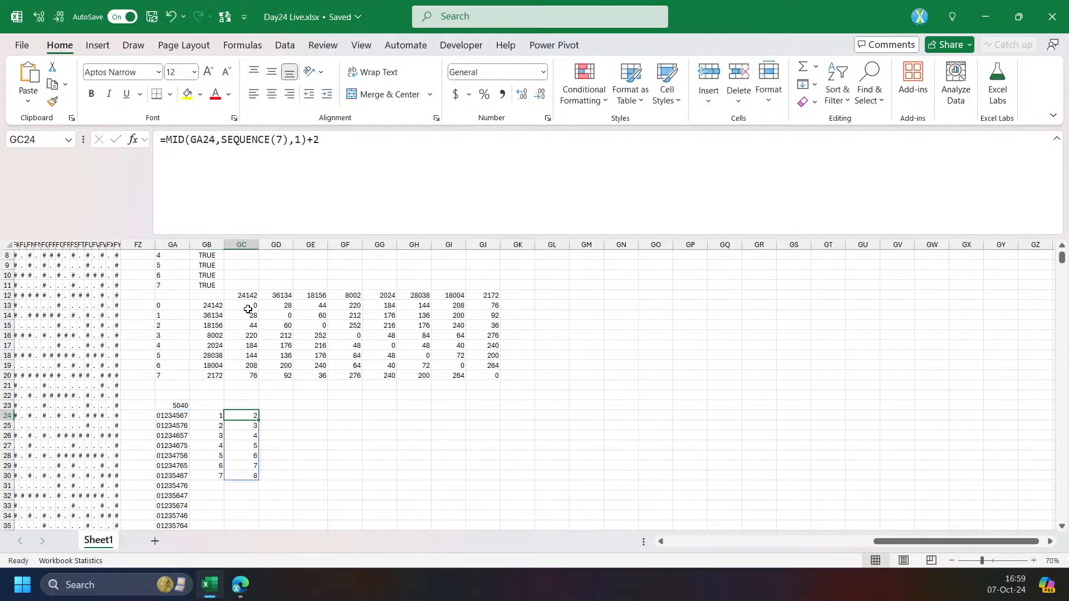
pyautogui.moveTo(249, 306); pyautogui.dragTo(488, 376)
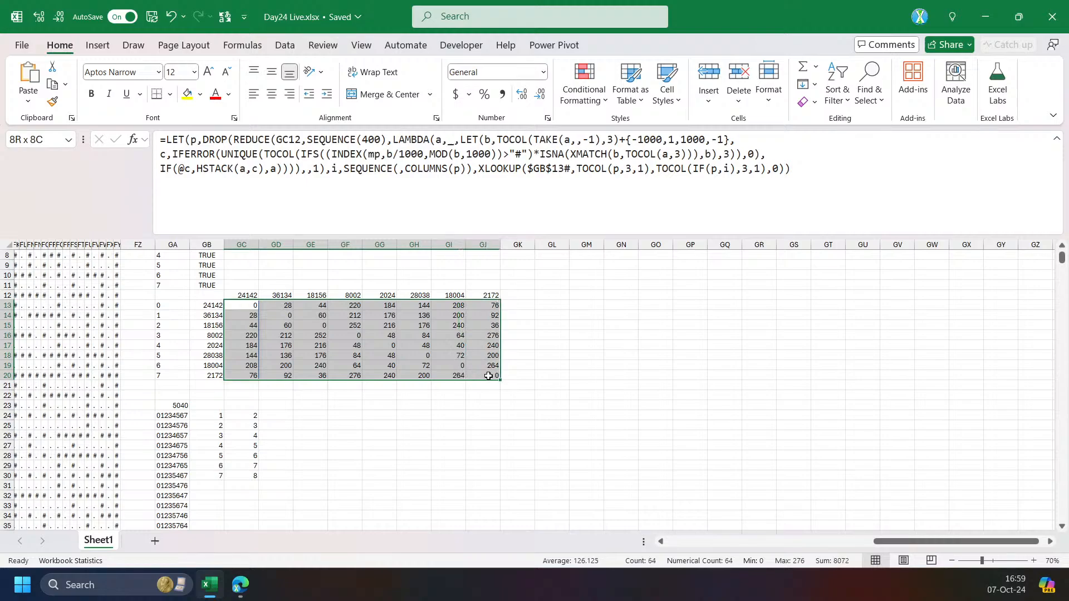
pyautogui.click(242, 419)
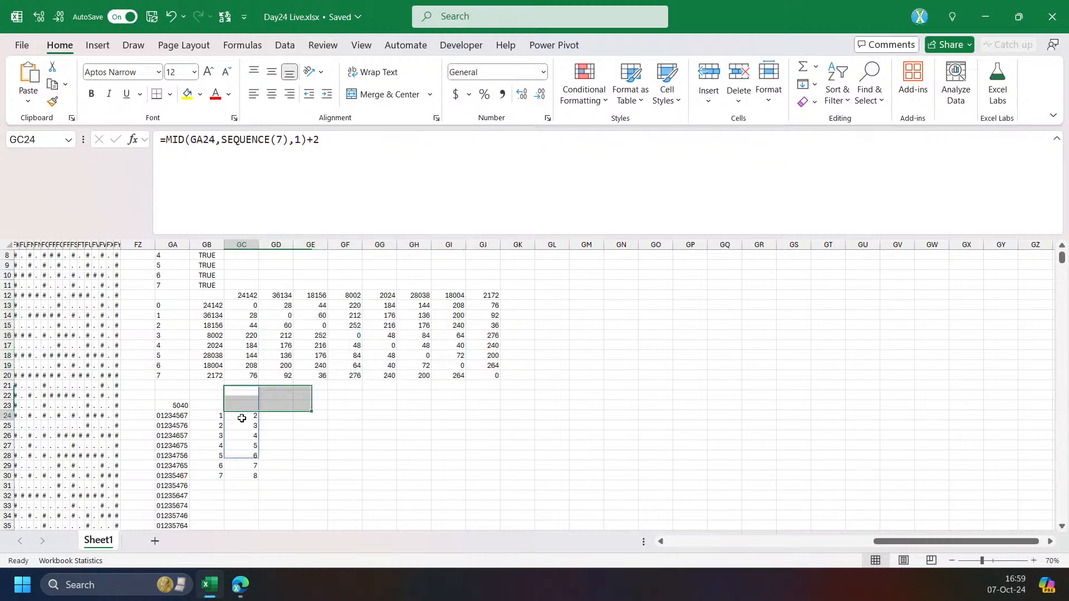
pyautogui.moveTo(249, 306); pyautogui.dragTo(490, 374)
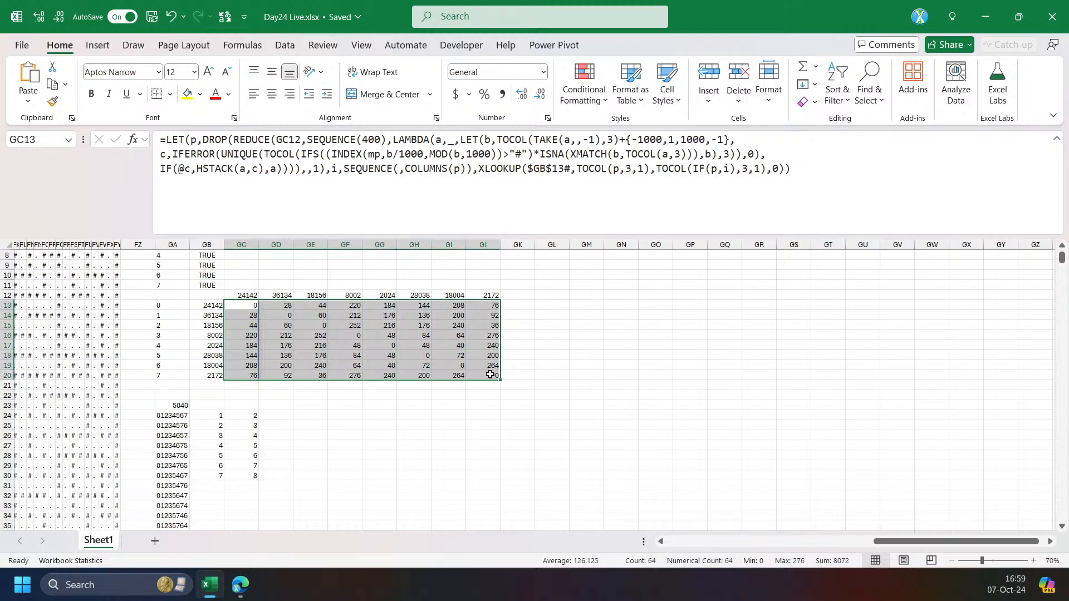
# Wrap the GB24 formula in LET, defining p as GA24 and using p as MID's text argument.
pyautogui.click(220, 417)
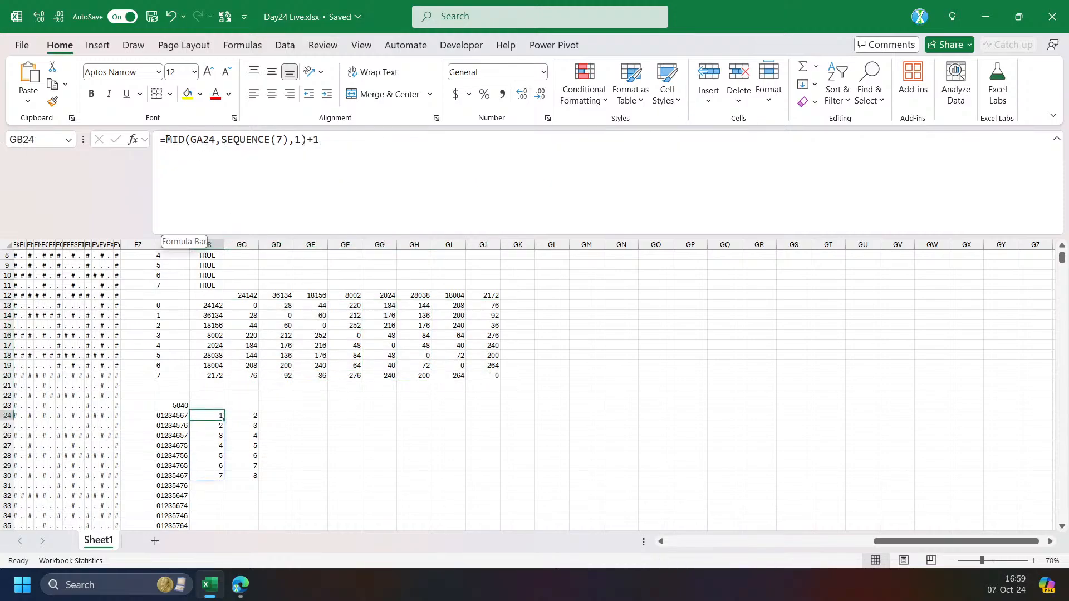
pyautogui.moveTo(166, 139); pyautogui.dragTo(344, 143)
pyautogui.press('Escape')
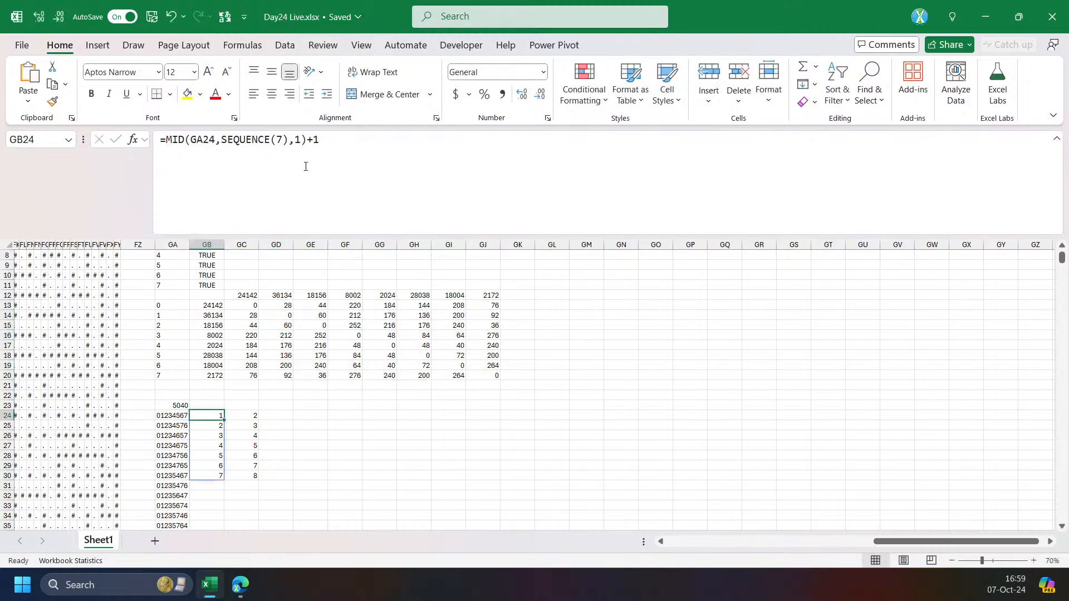
pyautogui.click(168, 139)
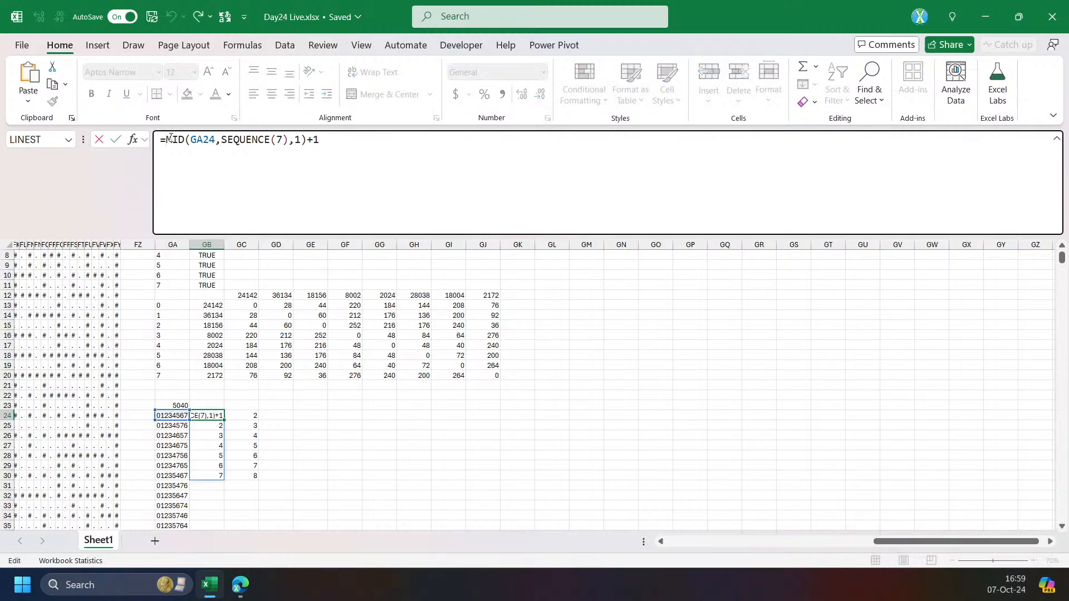
pyautogui.write('let(')
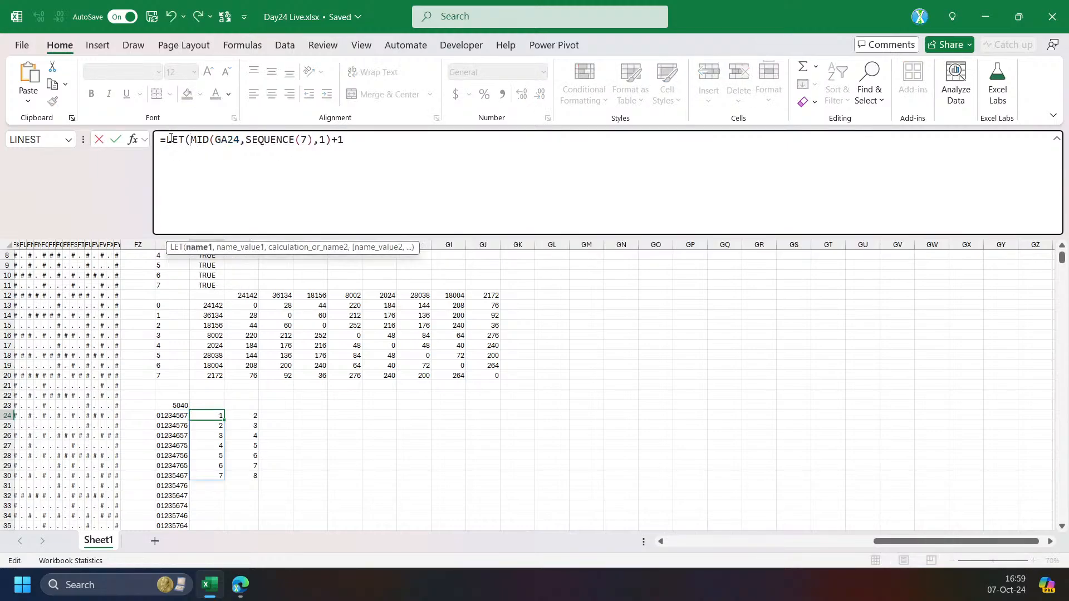
pyautogui.write('p')
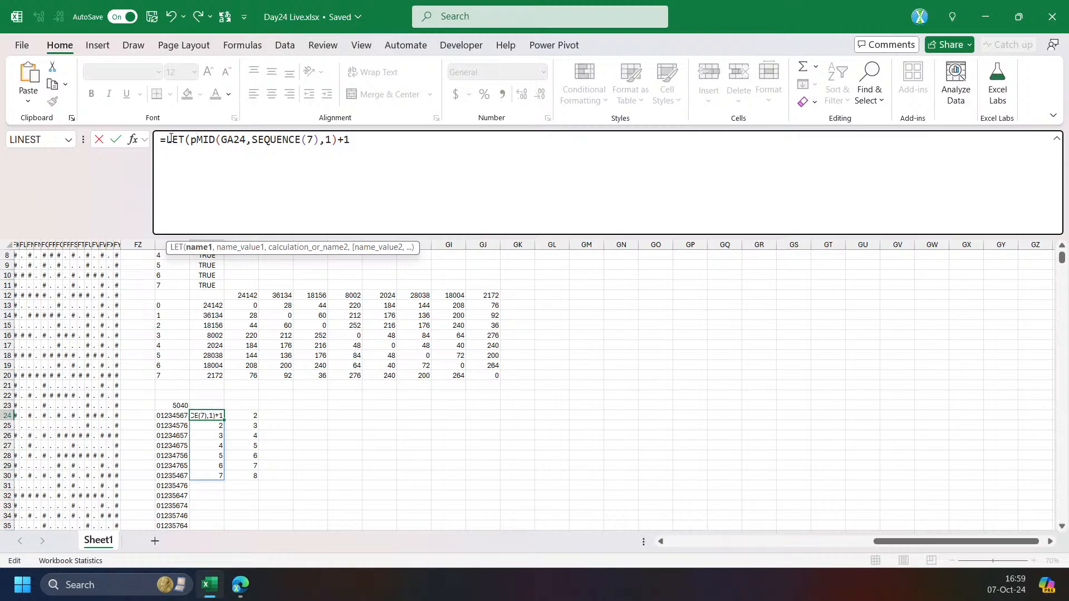
pyautogui.write(',')
pyautogui.click(174, 417)
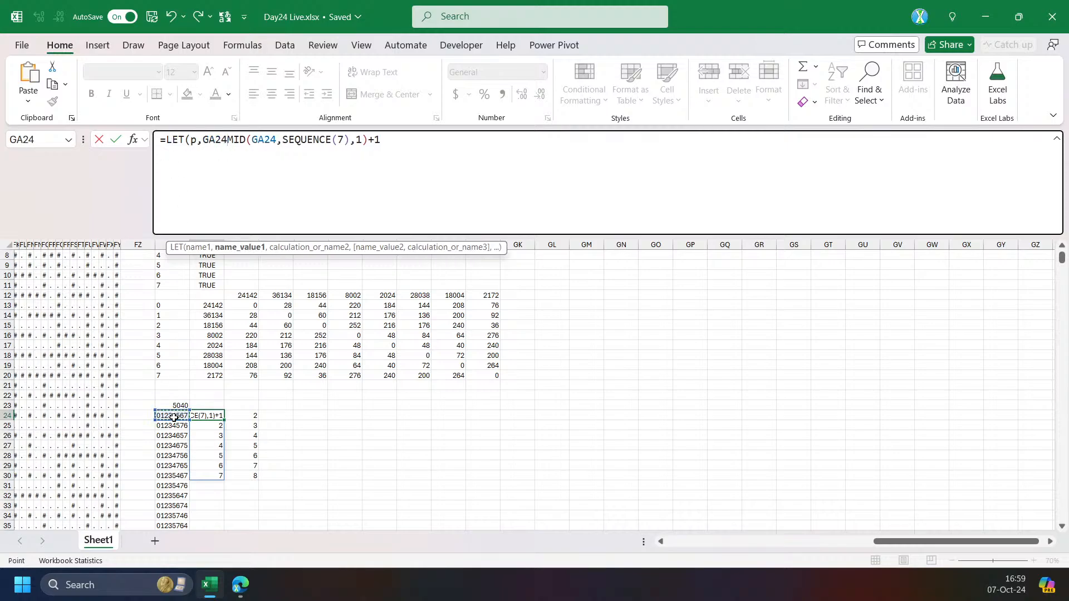
pyautogui.write(',')
pyautogui.doubleClick(267, 139)
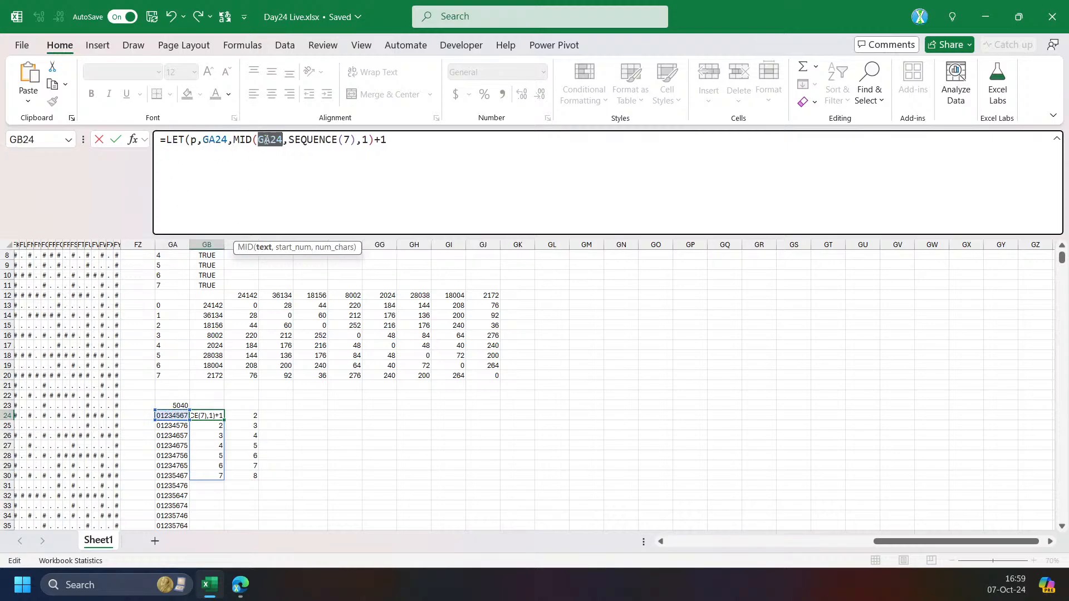
pyautogui.write('p')
# Name the MID(p,SEQUENCE(7),1)+1 result i within GB24's LET and return i as the final calculation.
pyautogui.click(234, 140)
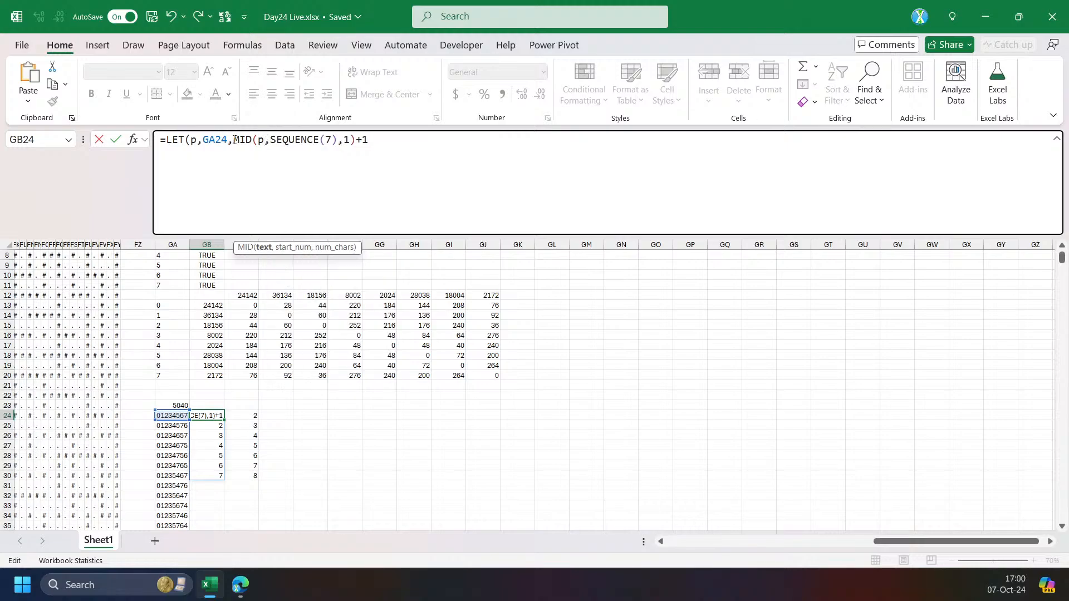
pyautogui.write('i,')
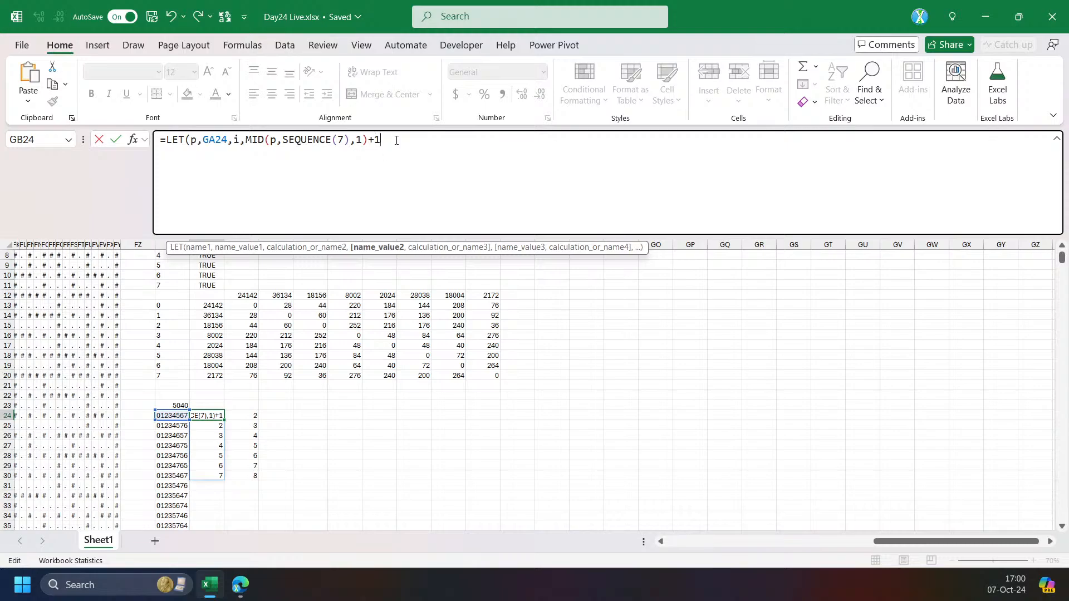
pyautogui.write(',i')
pyautogui.hotkey('ctrl', 'Return')
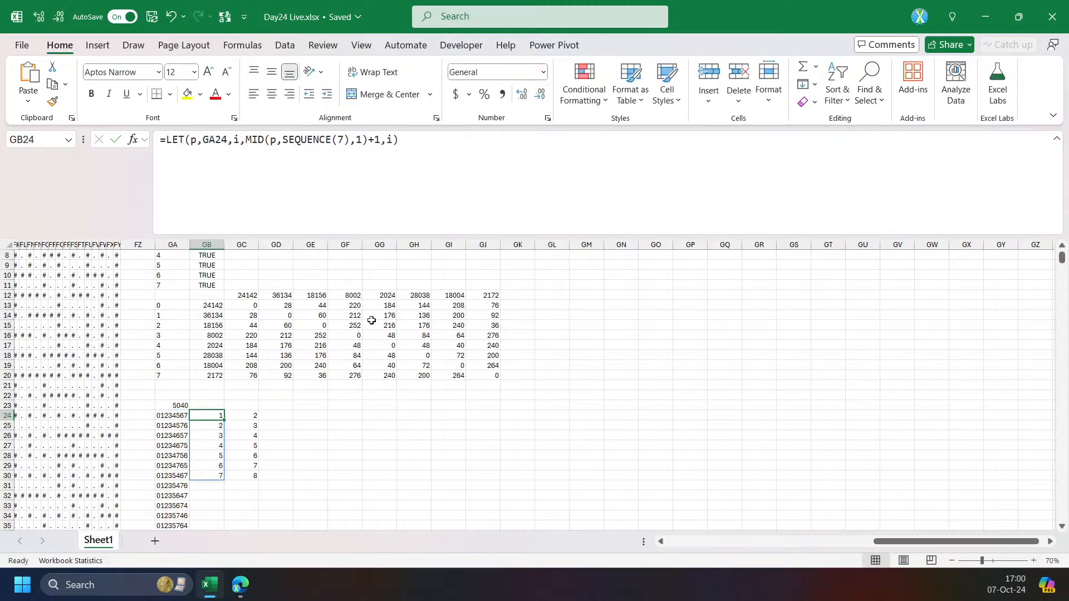
# Clear the trial +2 index formula from GC24.
pyautogui.click(246, 412)
pyautogui.press('Delete')
pyautogui.click(214, 415)
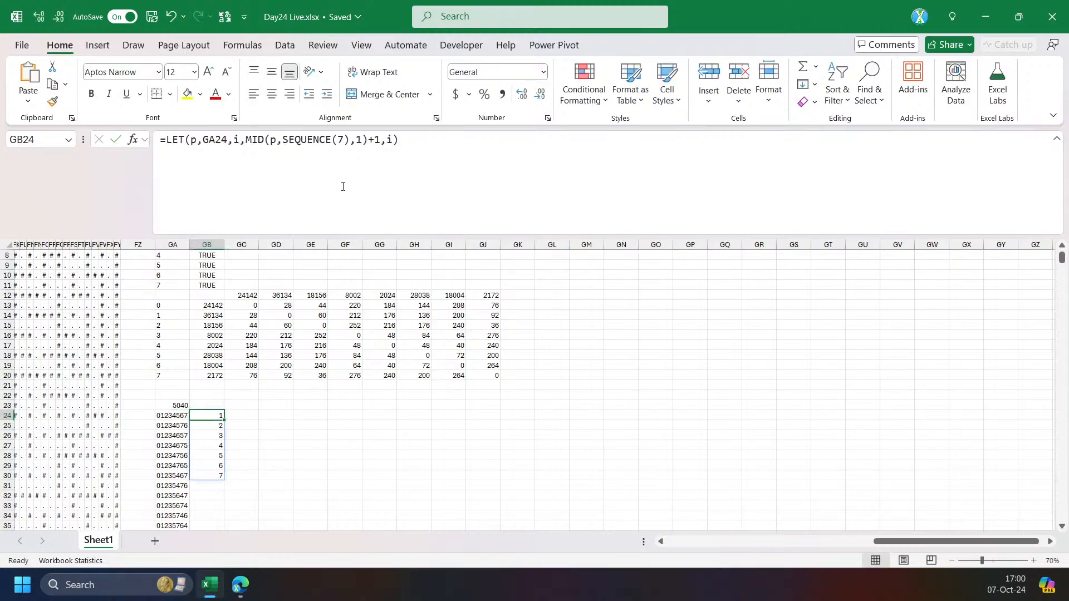
# Replace the returned i in GB24's LET with an INDEX over the distance matrix GC13:GJ20, using i as row number and opening the column argument.
pyautogui.click(388, 140)
pyautogui.write('index')
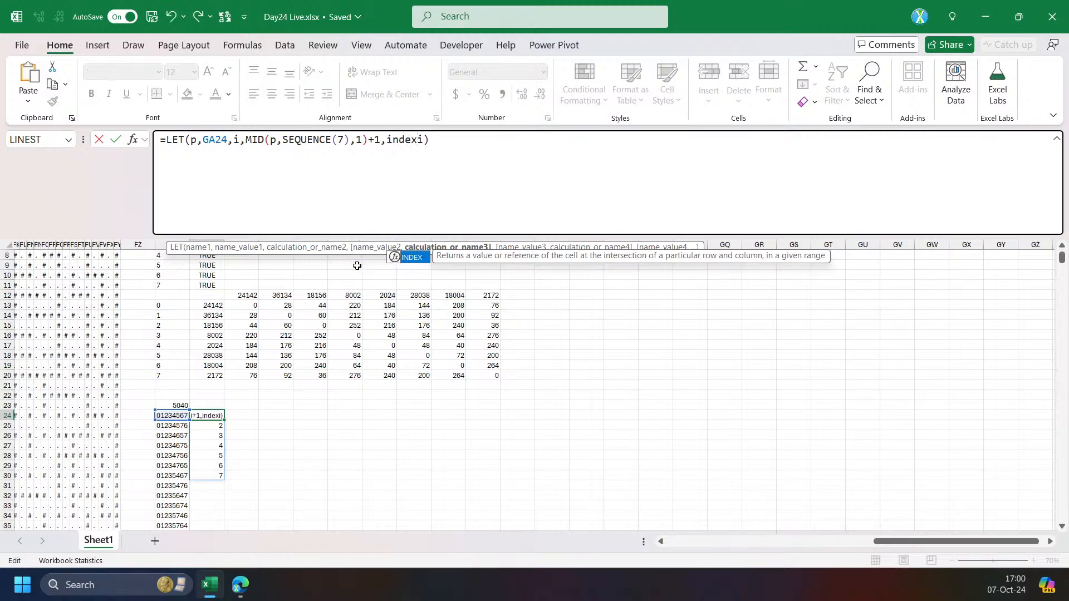
pyautogui.press('Tab')
pyautogui.moveTo(241, 305); pyautogui.dragTo(491, 376)
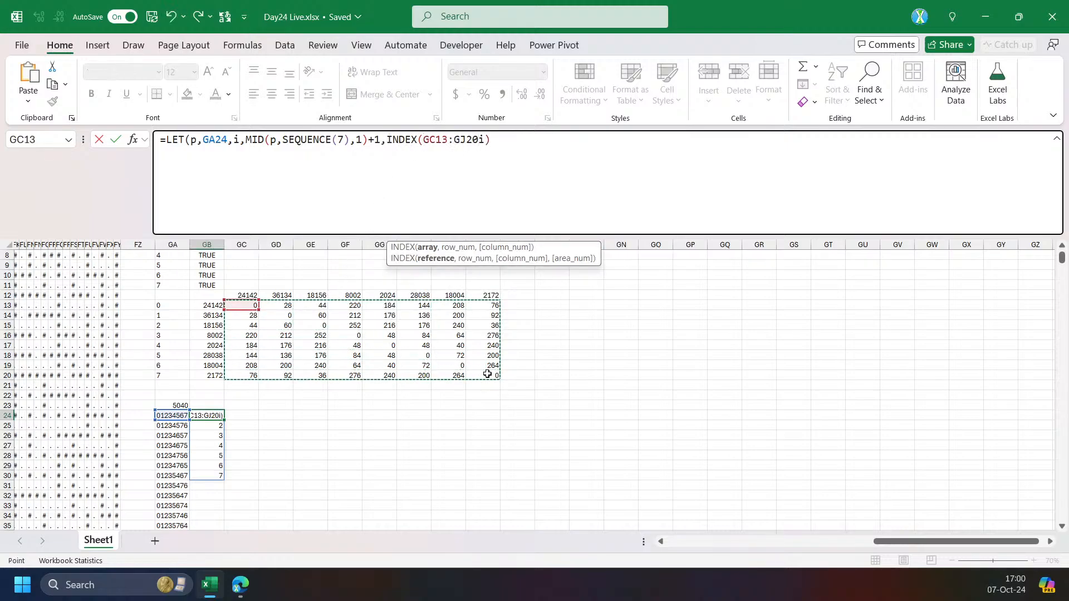
pyautogui.write(',i')
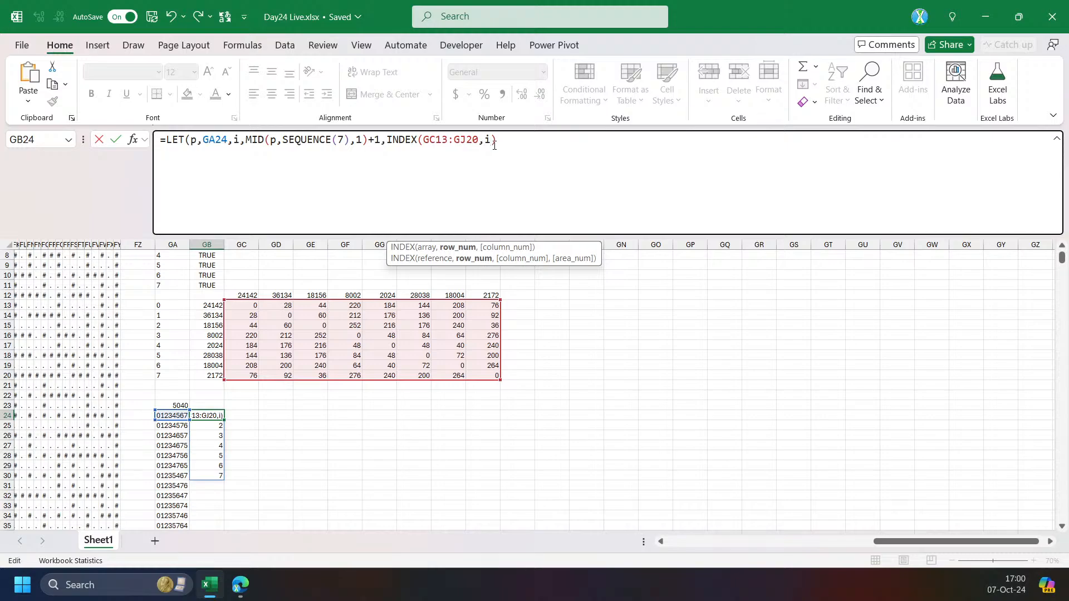
pyautogui.write(',')
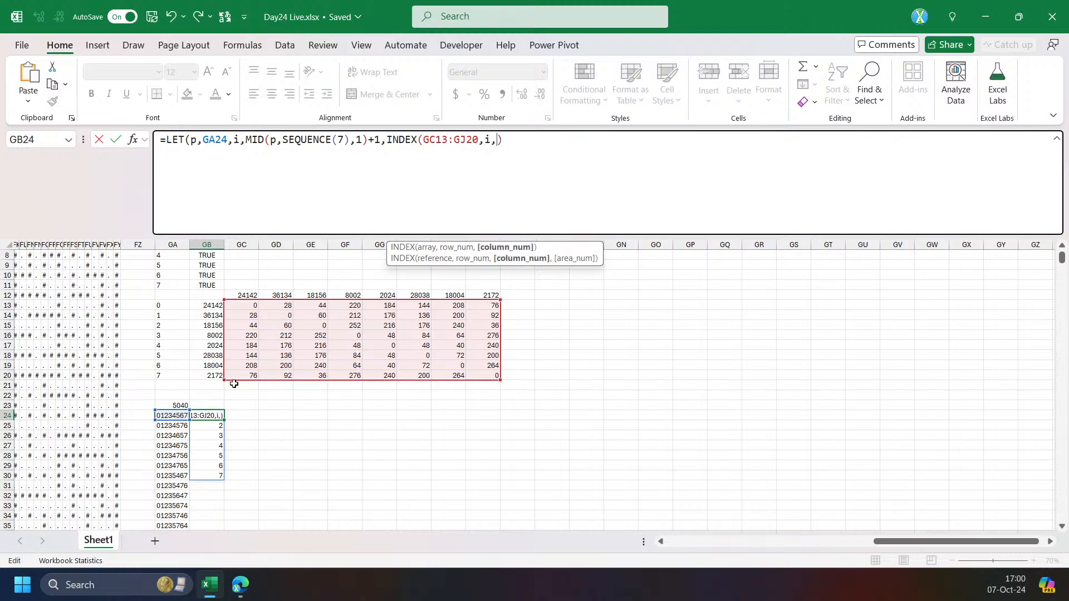
# Define s as SEQUENCE(7) right after p in GB24's LET and put the remaining arguments on a new line.
pyautogui.click(349, 140)
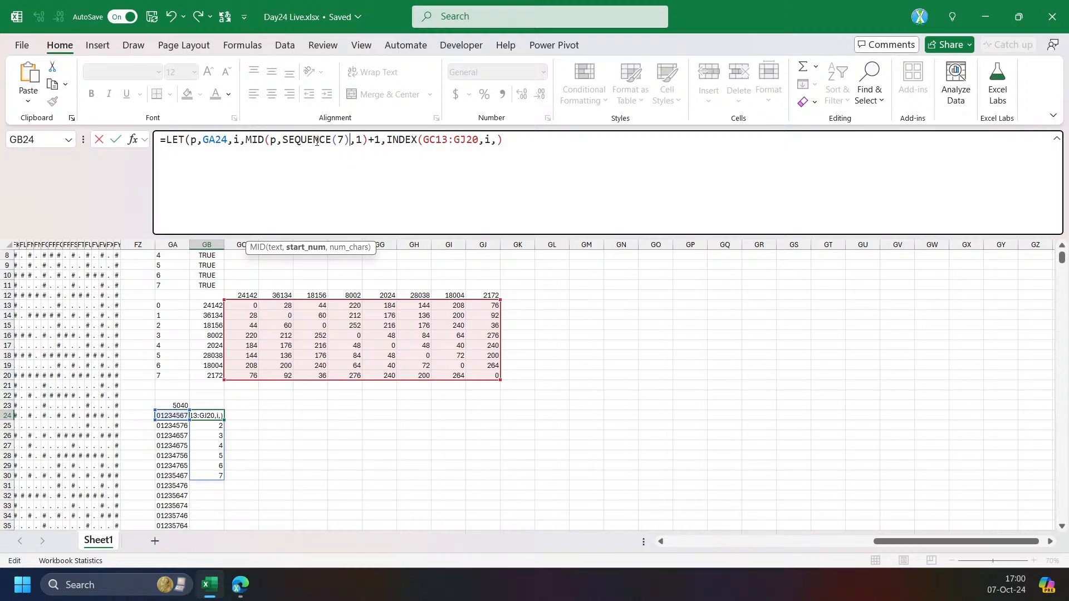
pyautogui.click(308, 248)
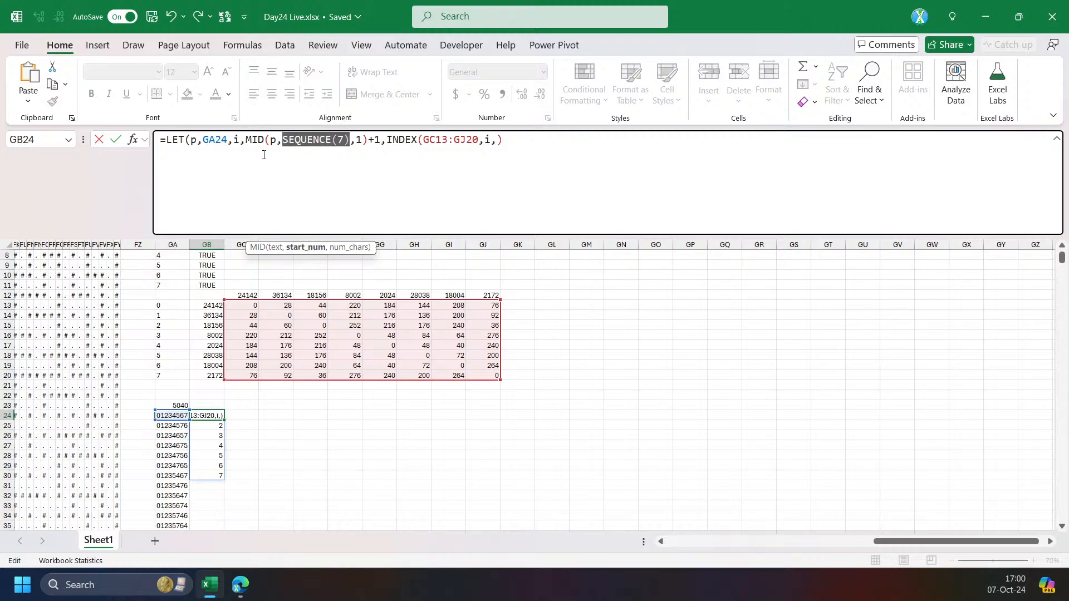
pyautogui.click(235, 140)
pyautogui.hotkey('alt', 'Return')
pyautogui.hotkey('ctrl', 'v')
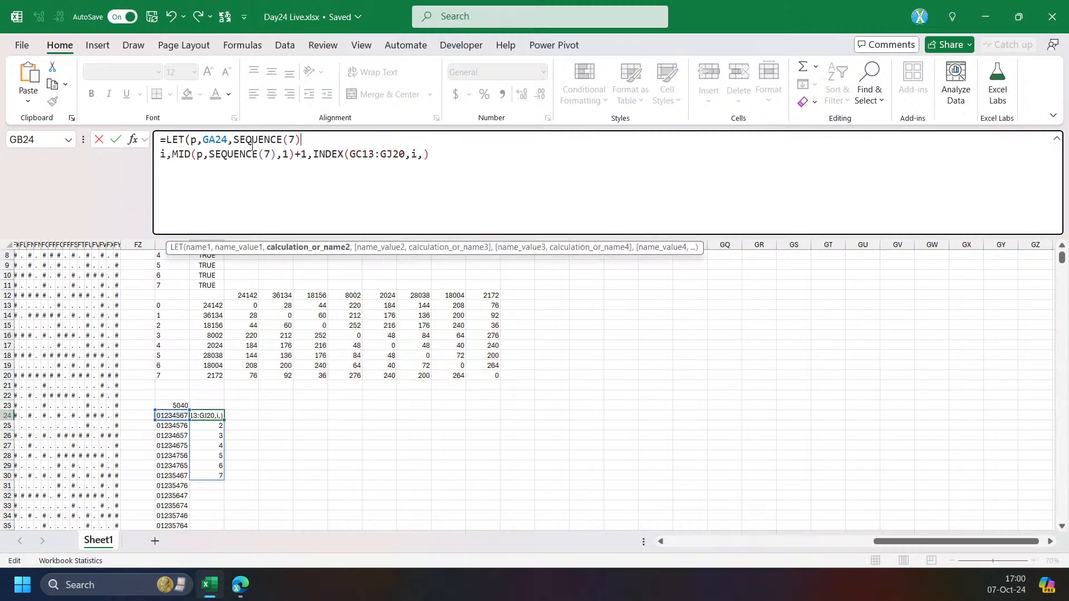
pyautogui.hotkey('ctrl', 'z')
pyautogui.write(',s')
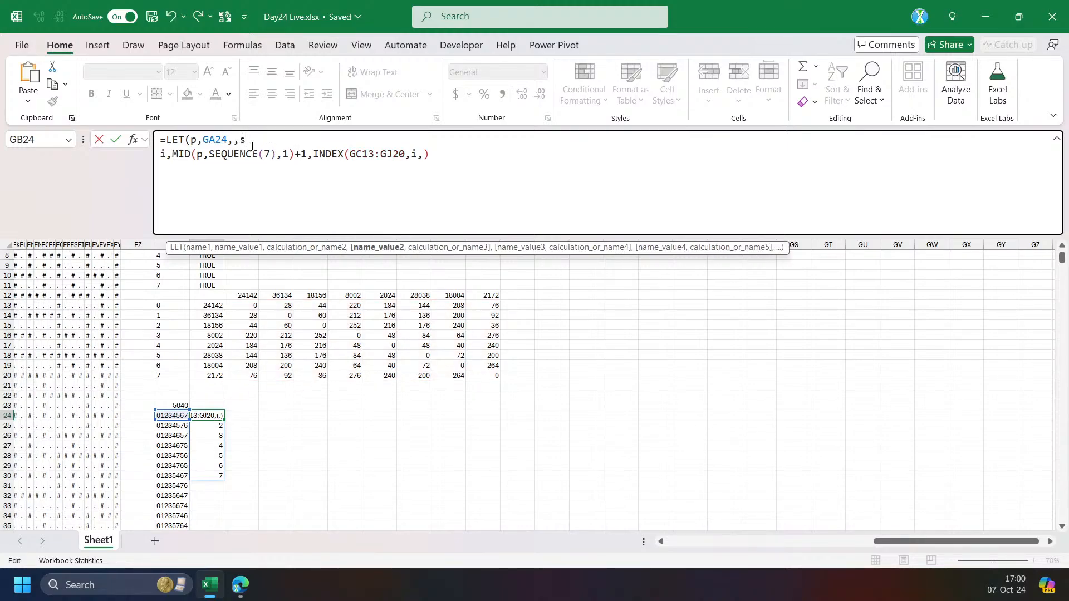
pyautogui.press('BackSpace')
pyautogui.press('BackSpace')
pyautogui.write('s,')
pyautogui.hotkey('ctrl', 'v')
pyautogui.write(',')
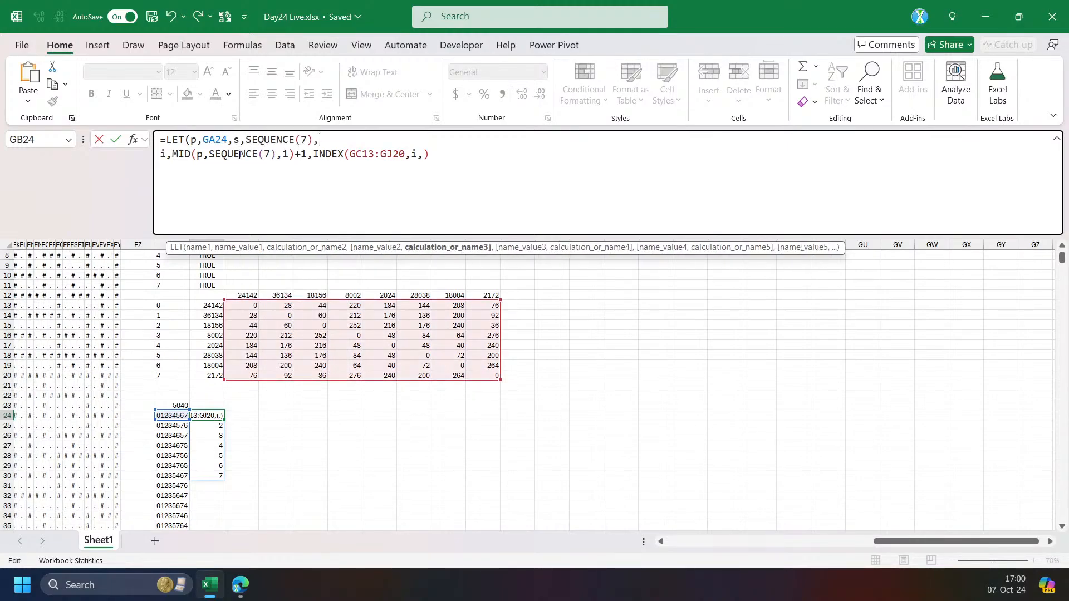
# Replace SEQUENCE(7) inside the MID function with the variable s.
pyautogui.doubleClick(240, 155)
pyautogui.hotkey('shift', 'Right')
pyautogui.hotkey('shift', 'Right')
pyautogui.hotkey('shift', 'Right')
pyautogui.write('s')
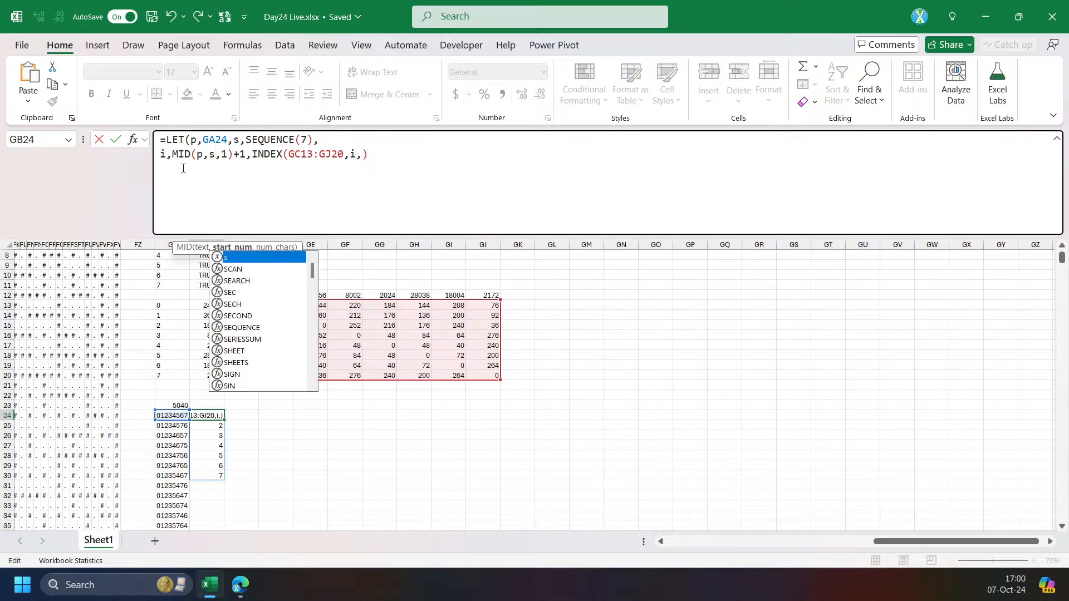
# Move MID(p,s,1)+1 into INDEX's row argument in place of i and remove the emptied i definition.
pyautogui.moveTo(174, 160); pyautogui.dragTo(249, 158)
pyautogui.press('BackSpace')
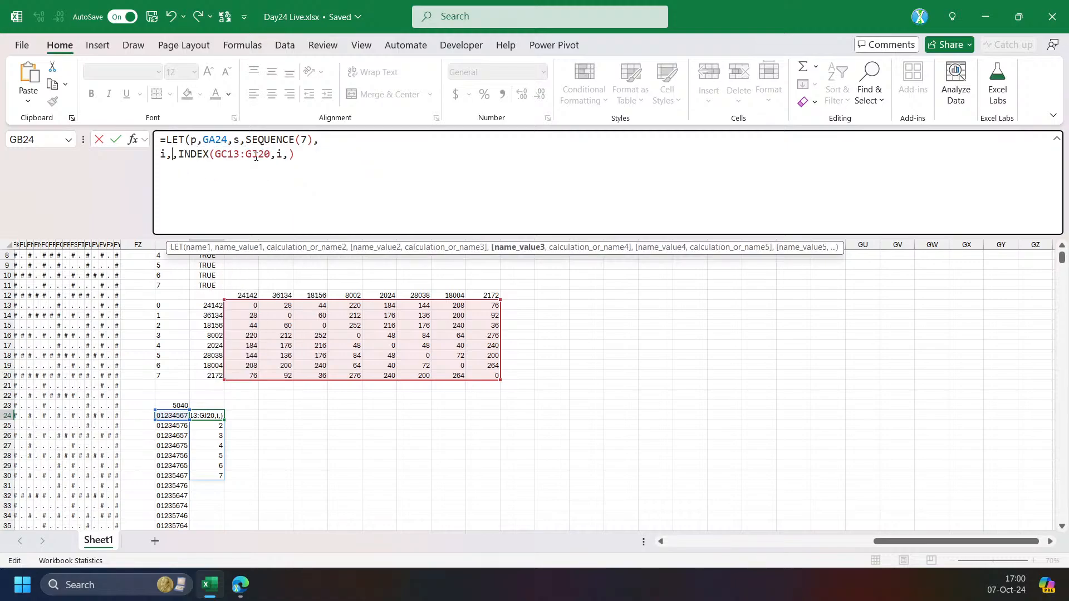
pyautogui.doubleClick(280, 154)
pyautogui.hotkey('ctrl', 'v')
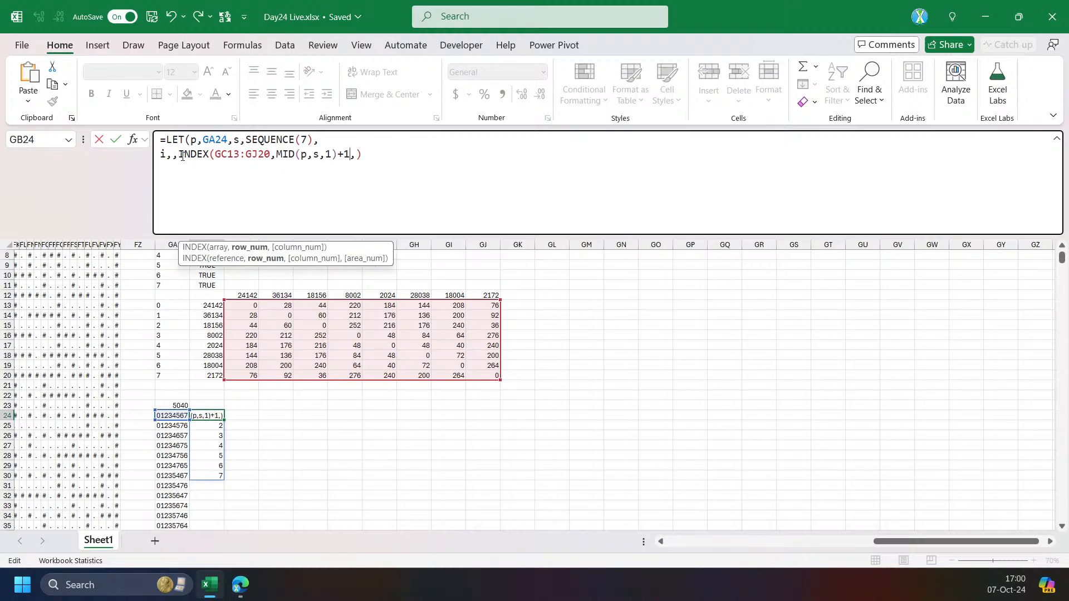
pyautogui.moveTo(182, 156); pyautogui.dragTo(159, 155)
pyautogui.press('BackSpace')
# Fill INDEX's column argument with a copy of the row expression, changing its start position to get MID(p,s+1,1)+1.
pyautogui.click(340, 155)
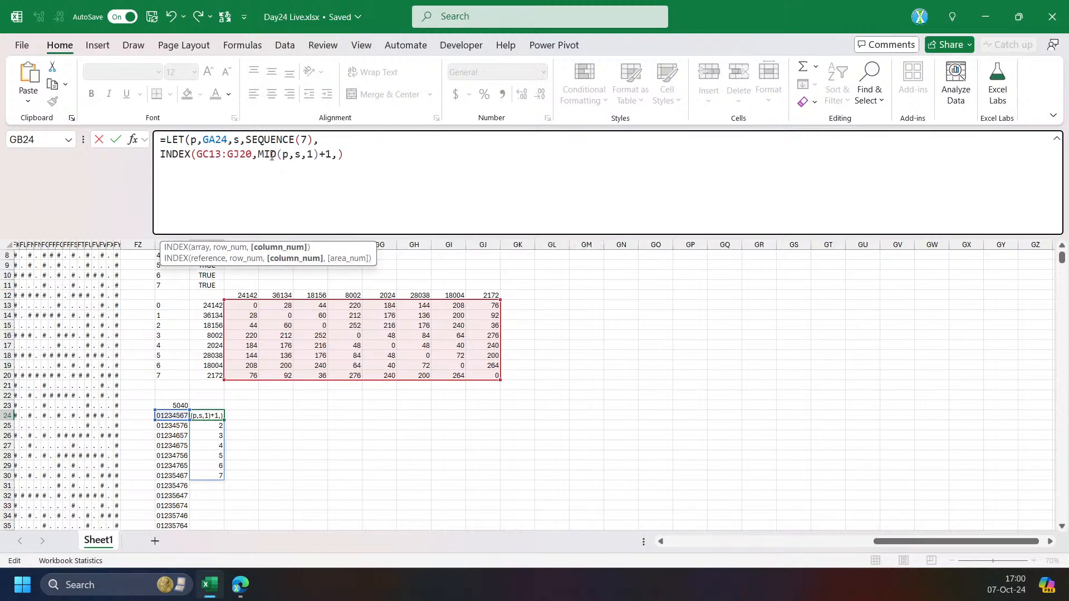
pyautogui.click(226, 247)
pyautogui.click(352, 159)
pyautogui.hotkey('ctrl', 'v')
pyautogui.click(383, 156)
pyautogui.write('+')
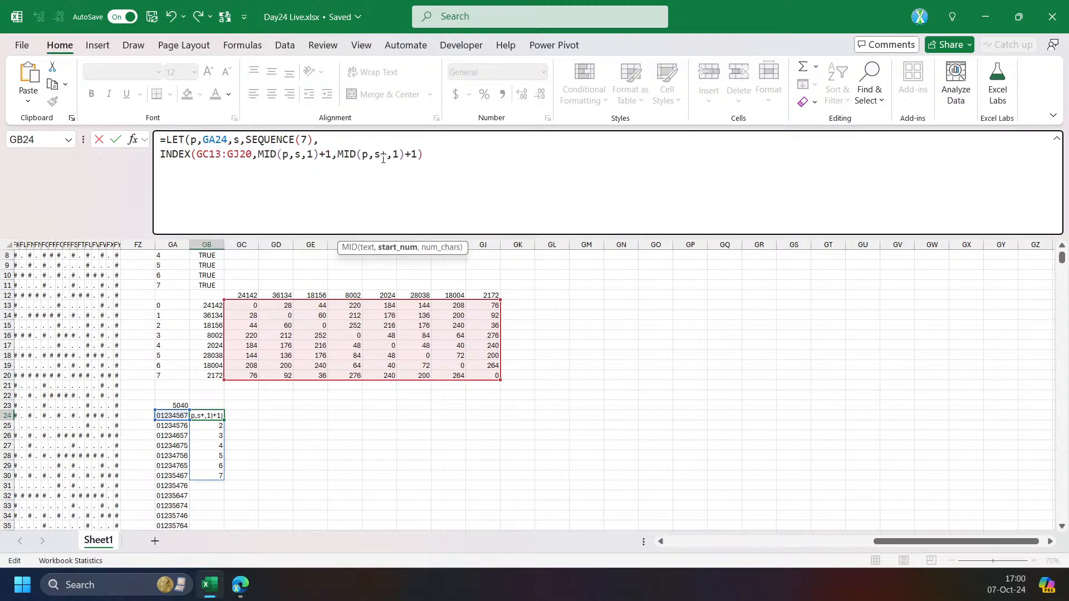
pyautogui.write('2')
pyautogui.press('BackSpace')
pyautogui.write('1')
pyautogui.click(433, 155)
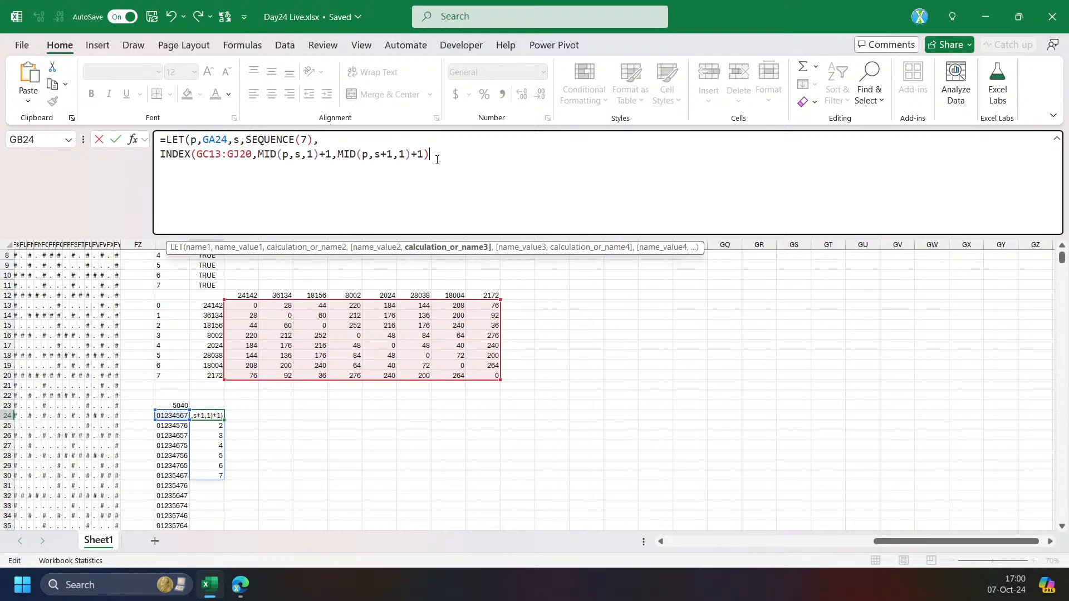
# Close and enter GB24's INDEX formula, and check the first leg distance against the distance matrix.
pyautogui.write(')')
pyautogui.press('Return')
pyautogui.press('Up')
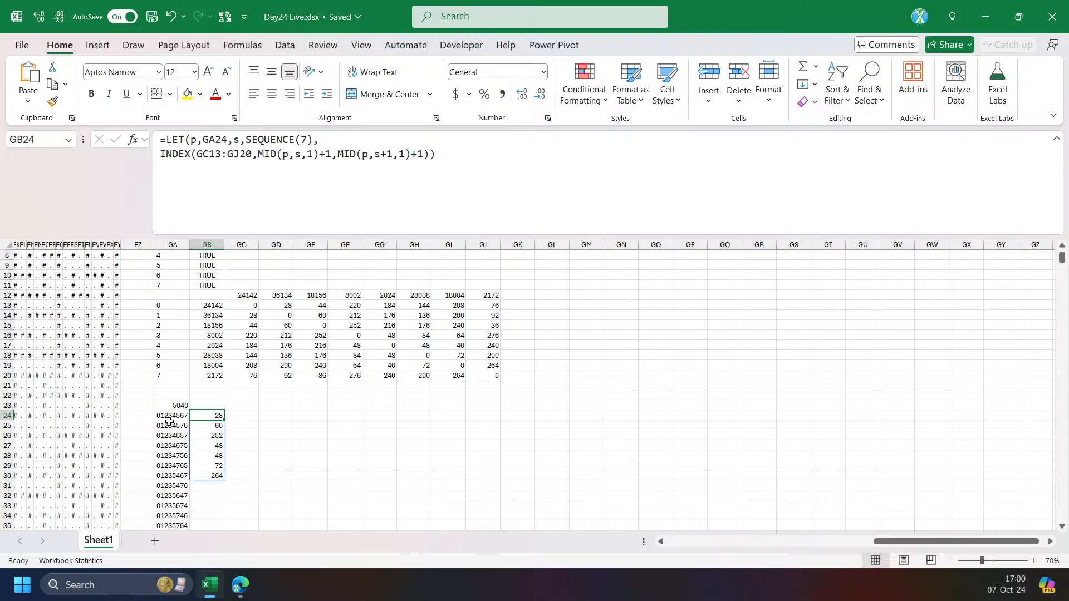
pyautogui.click(248, 307)
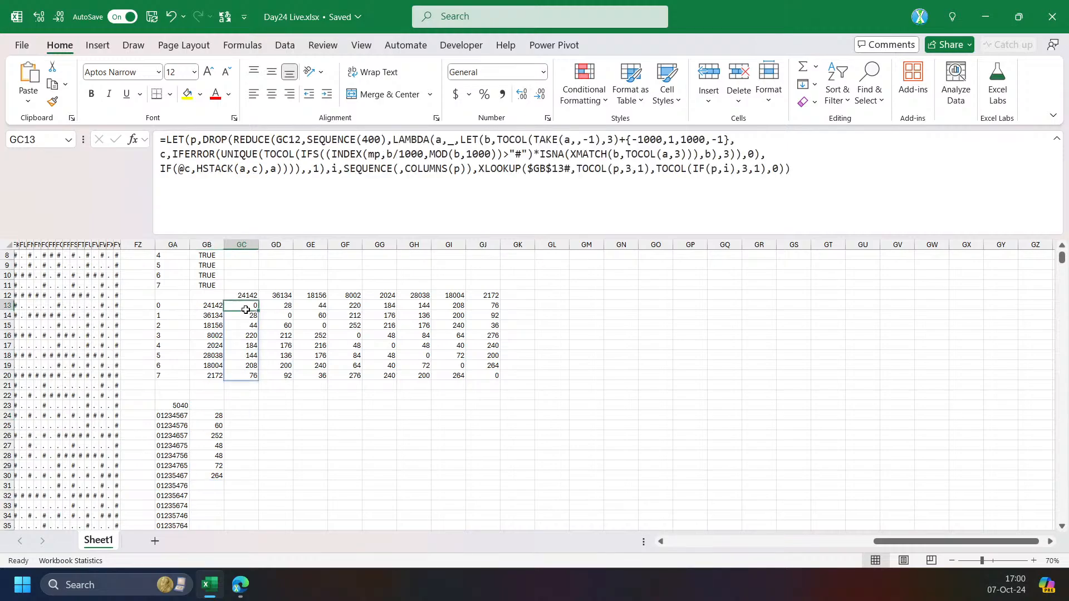
pyautogui.keyDown('ctrl'); pyautogui.click(295, 306); pyautogui.keyUp('ctrl')
pyautogui.click(219, 418)
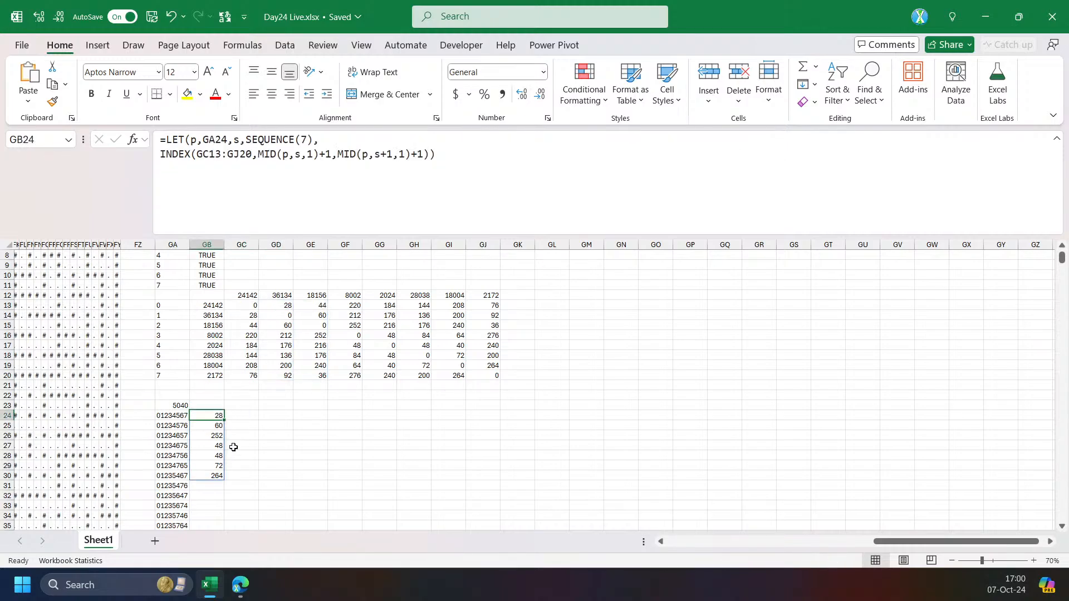
# Wrap the INDEX expression in GB24's formula in SUM to total the route's leg distances.
pyautogui.click(161, 156)
pyautogui.write('sum')
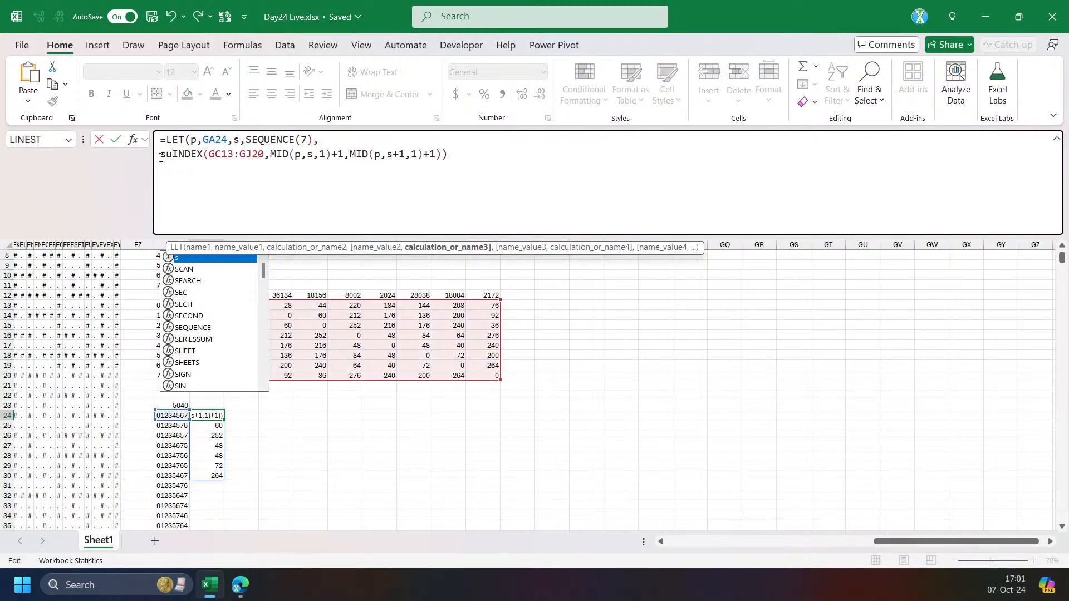
pyautogui.press('Tab')
pyautogui.press('End')
pyautogui.write(')')
pyautogui.hotkey('ctrl', 'Return')
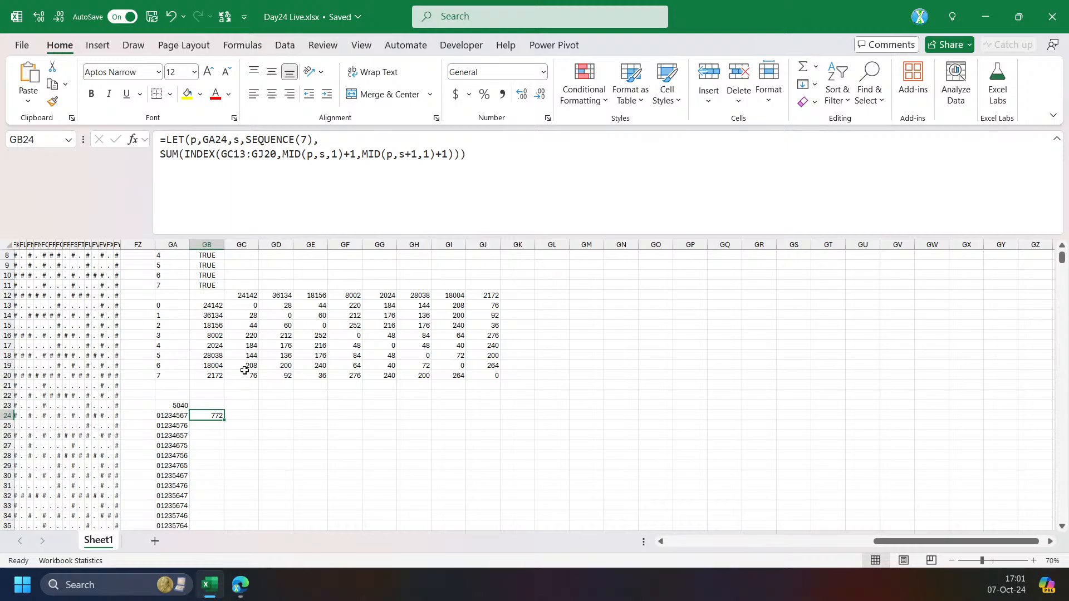
# Put MAP(GA24#,LAMBDA(p, in front of LET in GB24's formula to process every route in the spilled list.
pyautogui.click(167, 138)
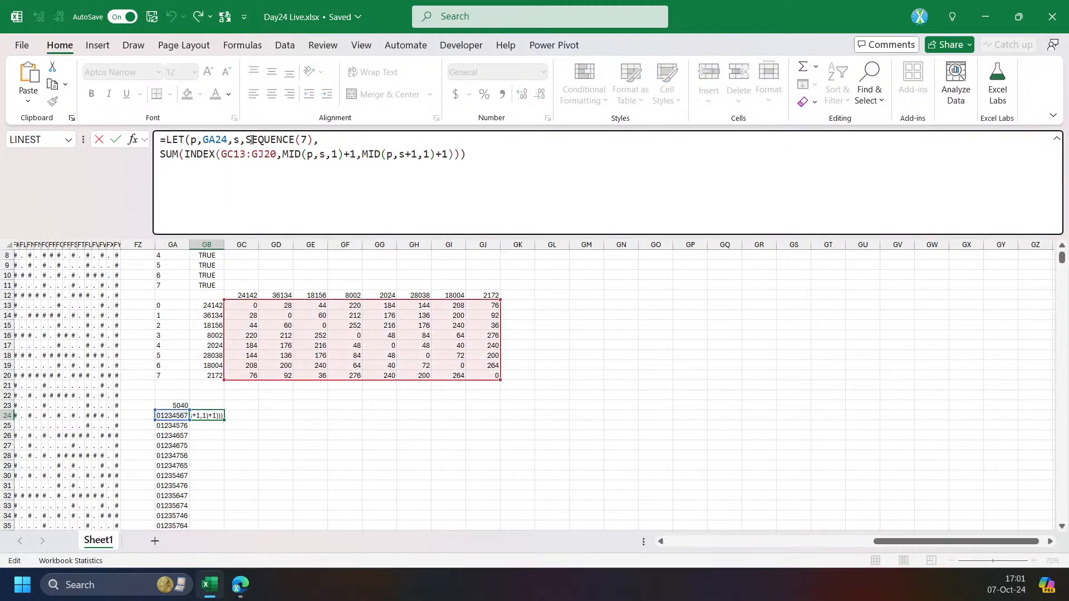
pyautogui.write('MAP(')
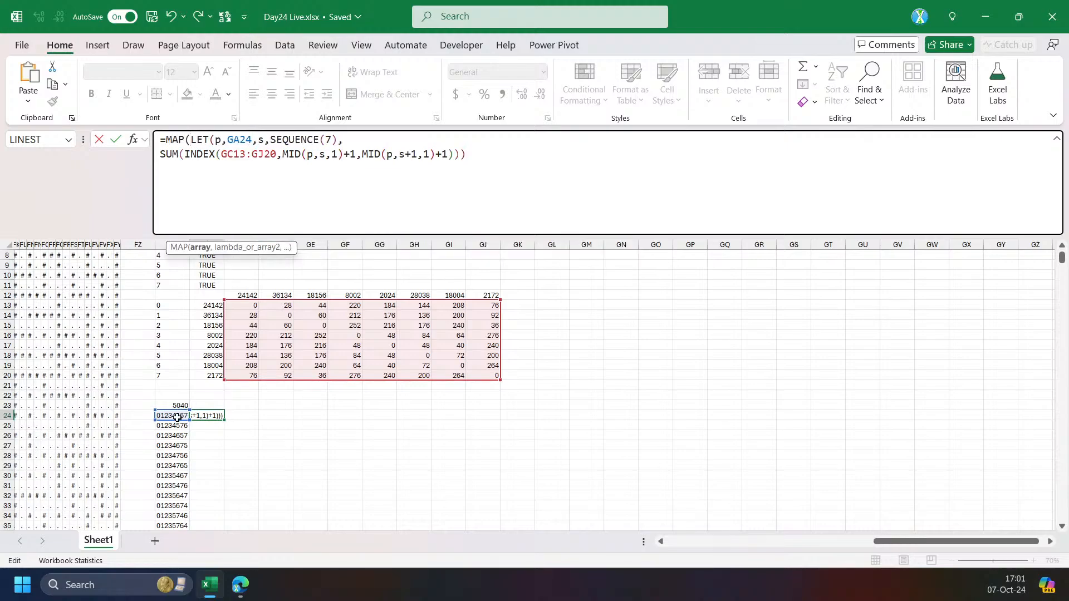
pyautogui.click(177, 417)
pyautogui.write(',LAMBDA(')
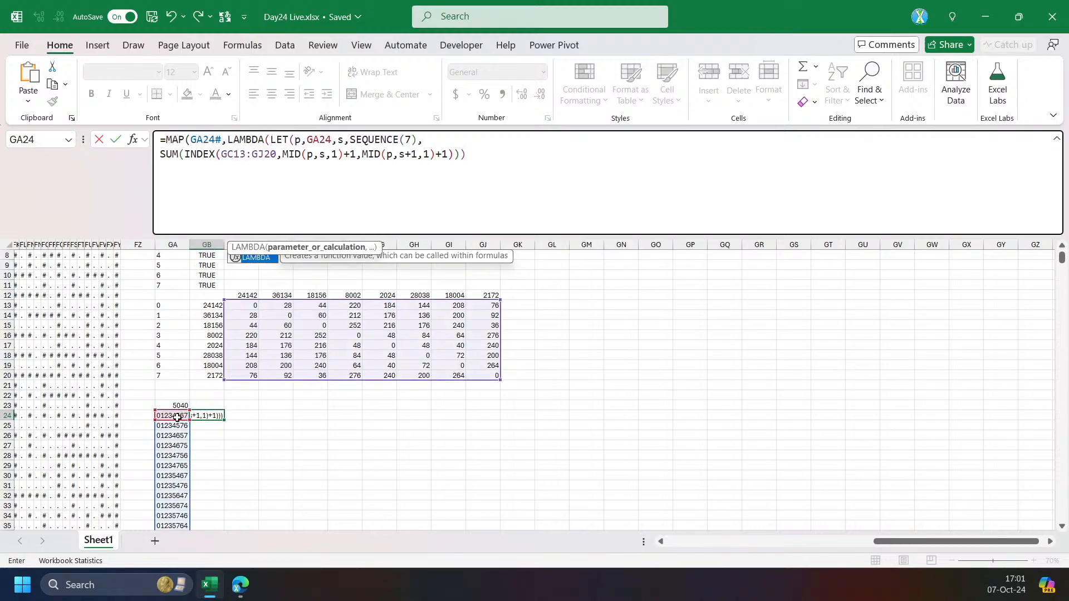
pyautogui.write('p,')
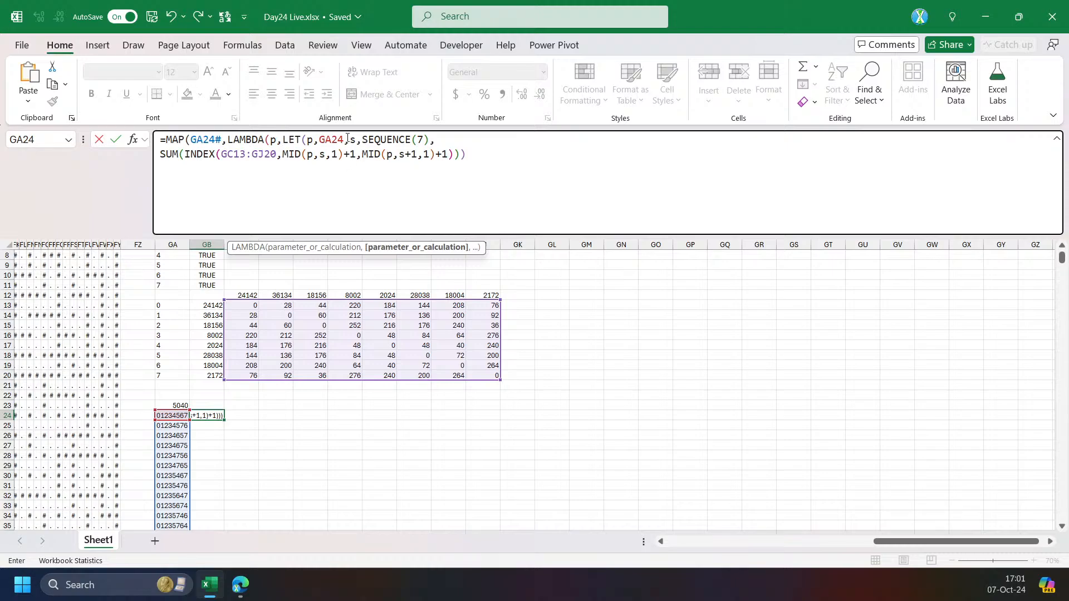
# Remove the p,GA24 definition from LET in GB24, close the LAMBDA and MAP, and enter the formula.
pyautogui.moveTo(348, 139); pyautogui.dragTo(307, 139)
pyautogui.press('BackSpace')
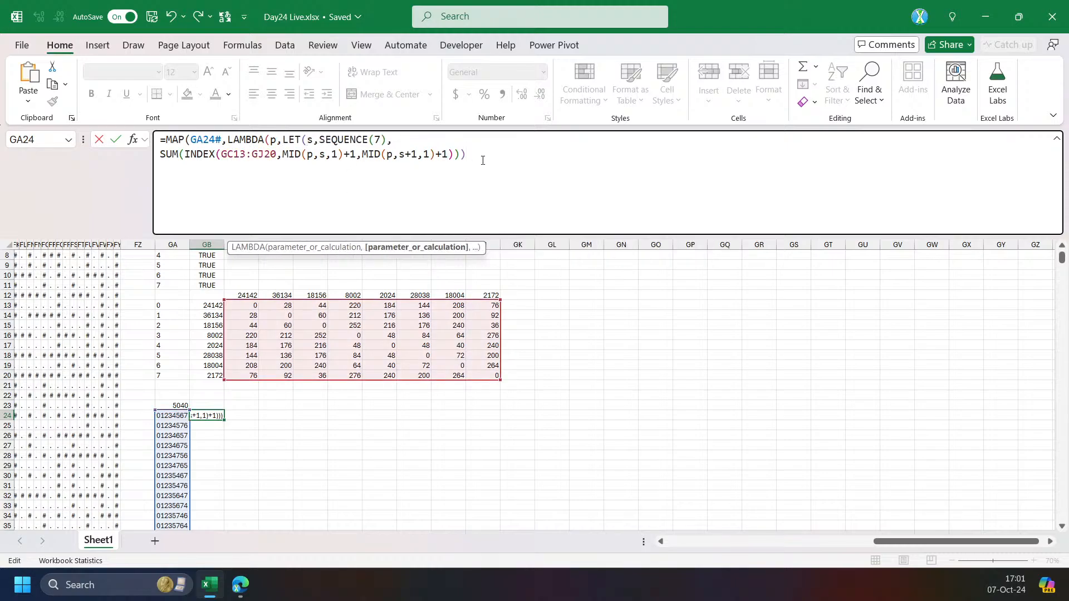
pyautogui.write('))')
pyautogui.hotkey('ctrl', 'Return')
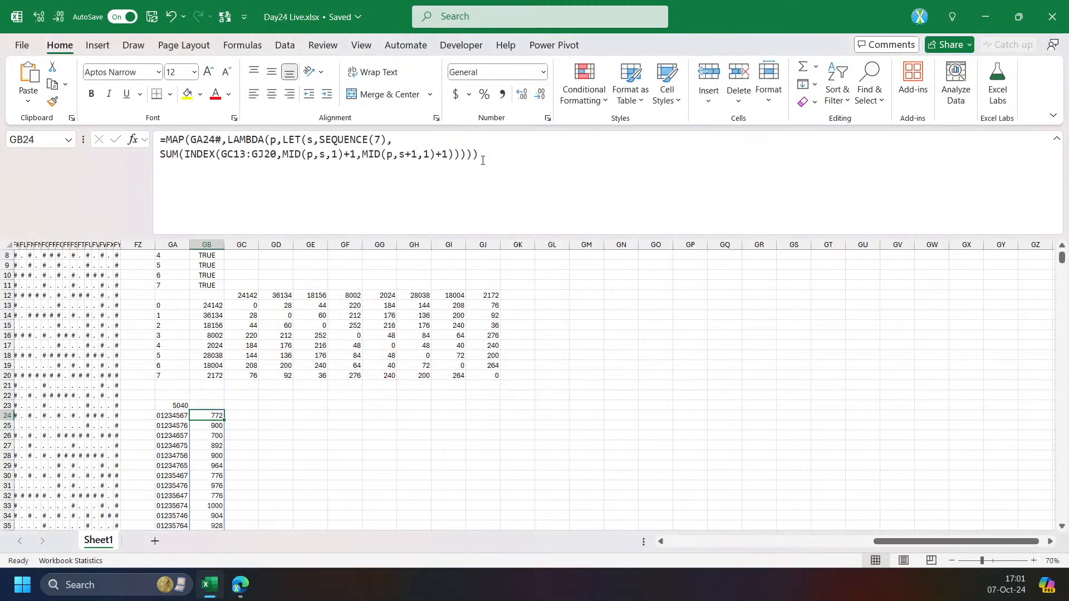
# Find the shortest route length in GB23 with =MIN(GB24#).
pyautogui.click(211, 400)
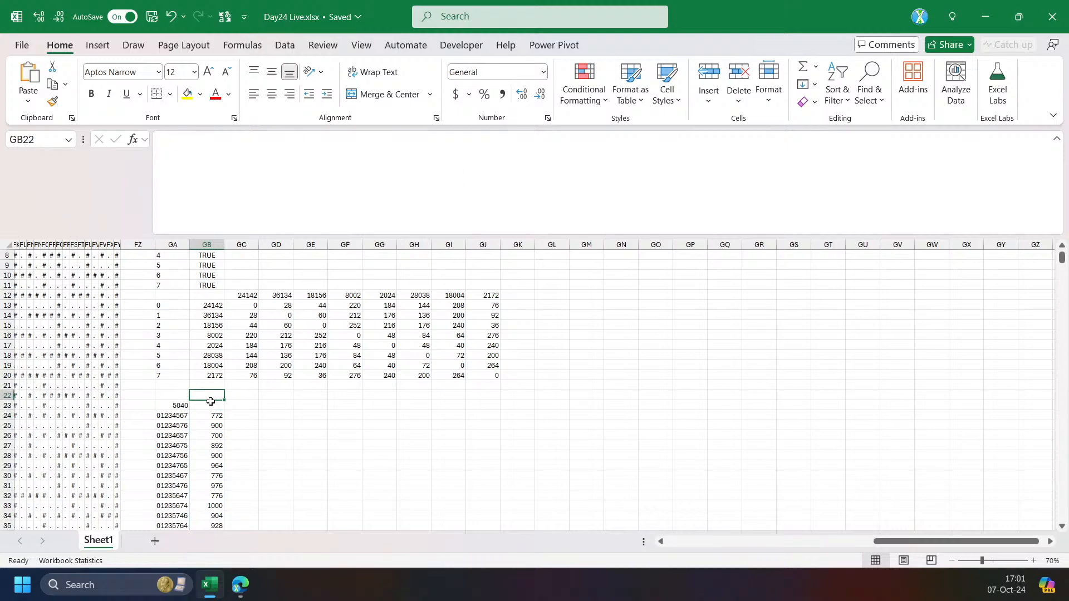
pyautogui.click(210, 401)
pyautogui.write('=min(')
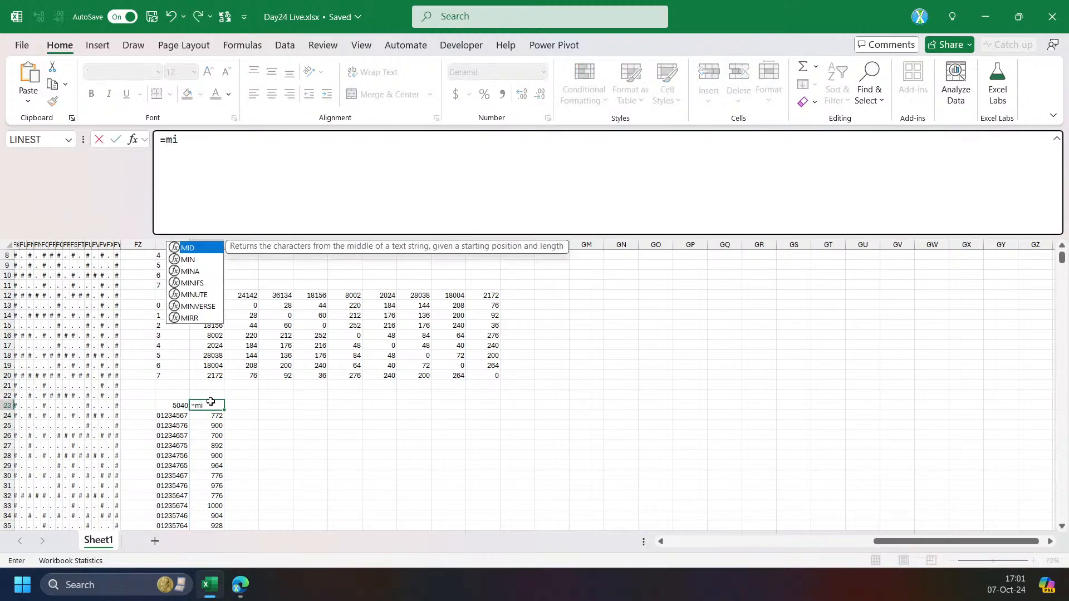
pyautogui.press('Down')
pyautogui.write('#')
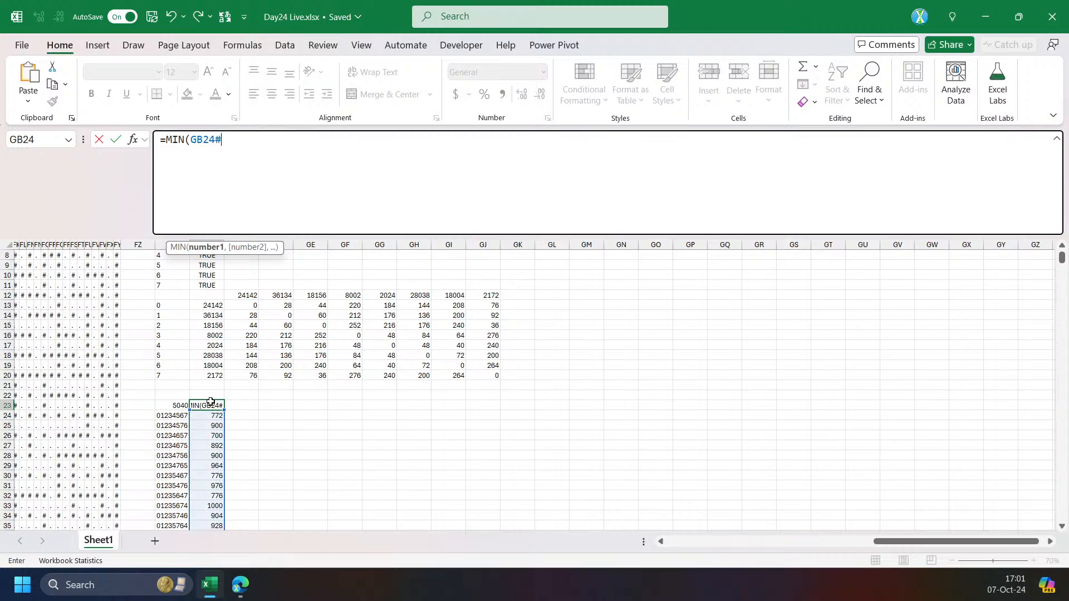
pyautogui.press('Return')
pyautogui.press('Up')
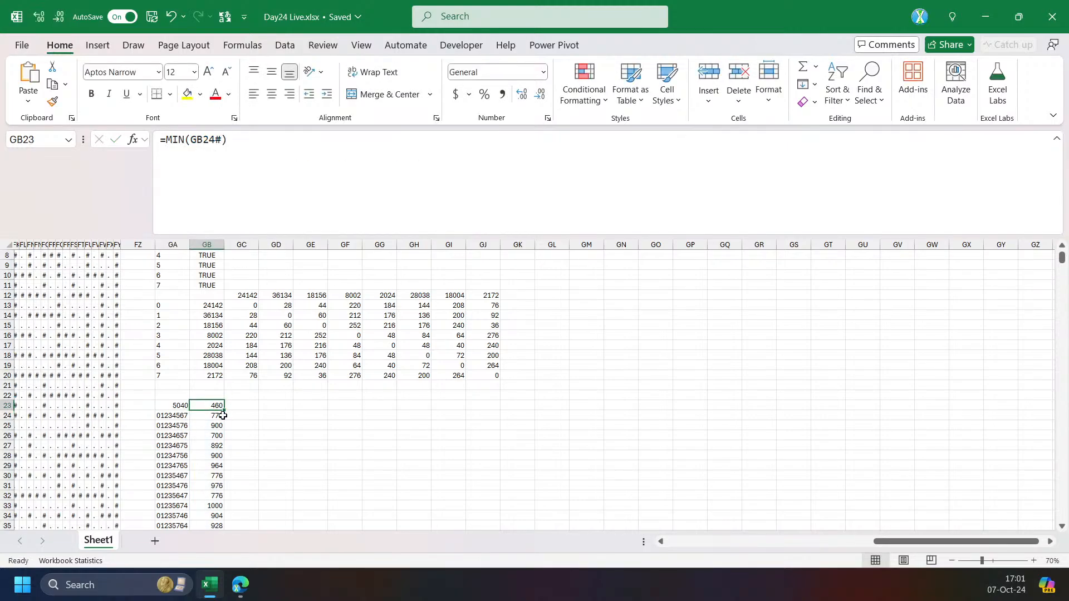
# Copy GB23's result, switch to the Advent of Code page in the browser and submit 460 as the Day 24 answer.
pyautogui.hotkey('alt', 'Tab')
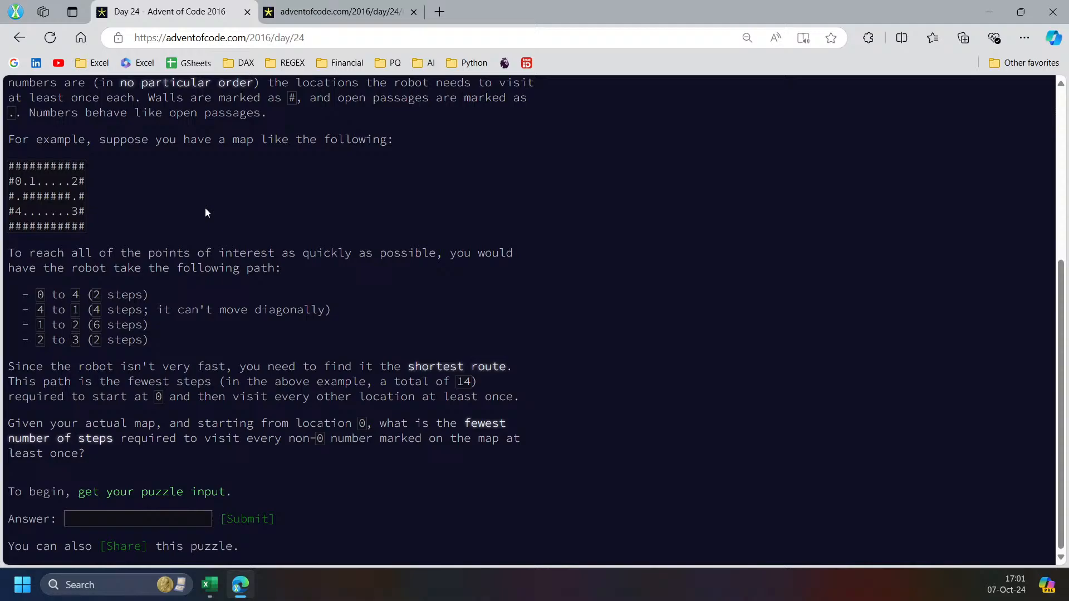
pyautogui.click(240, 585)
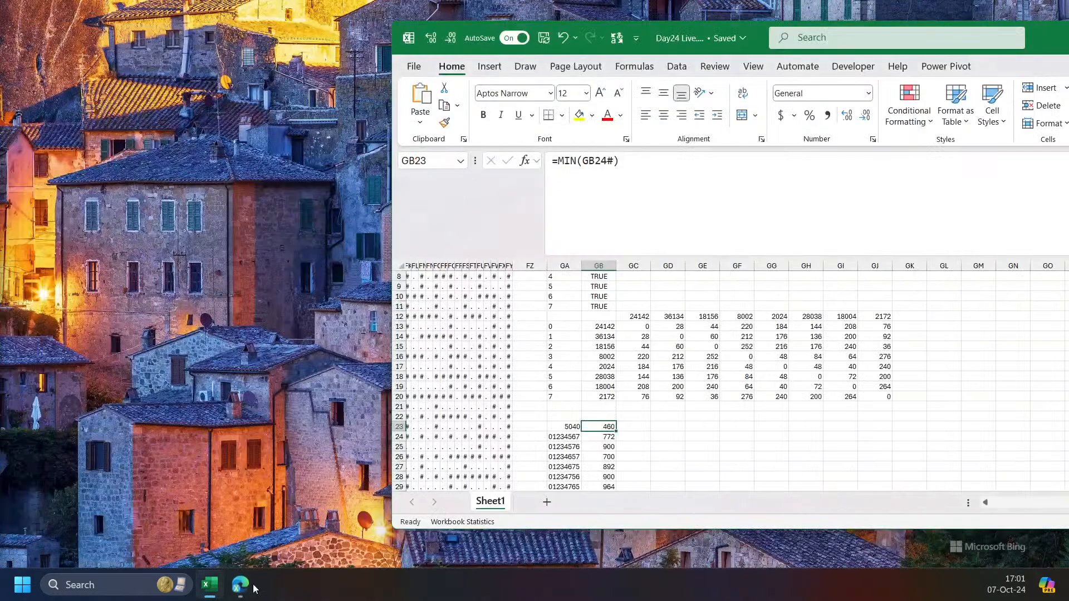
pyautogui.click(240, 585)
pyautogui.click(137, 518)
pyautogui.hotkey('ctrl', 'v')
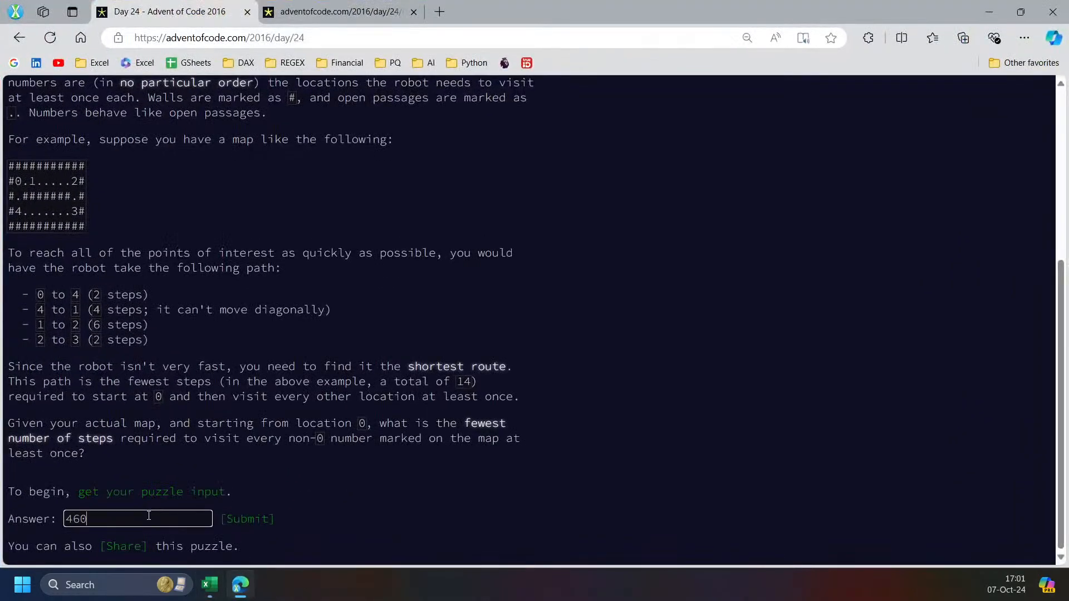
pyautogui.click(271, 519)
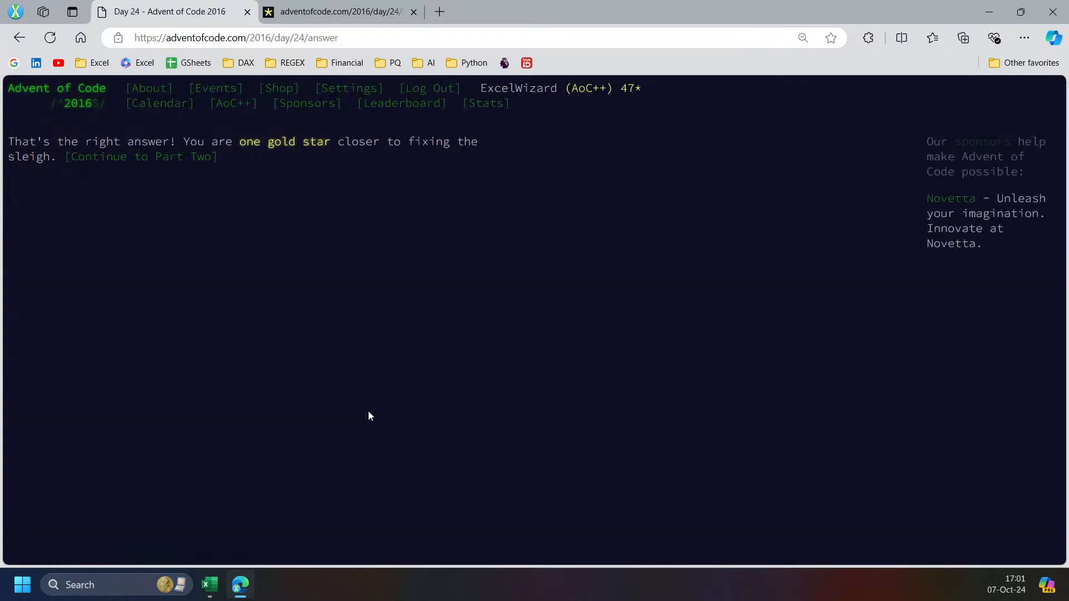
# Continue to Part Two of the puzzle and examine its rules on the starting and final locations.
pyautogui.click(138, 157)
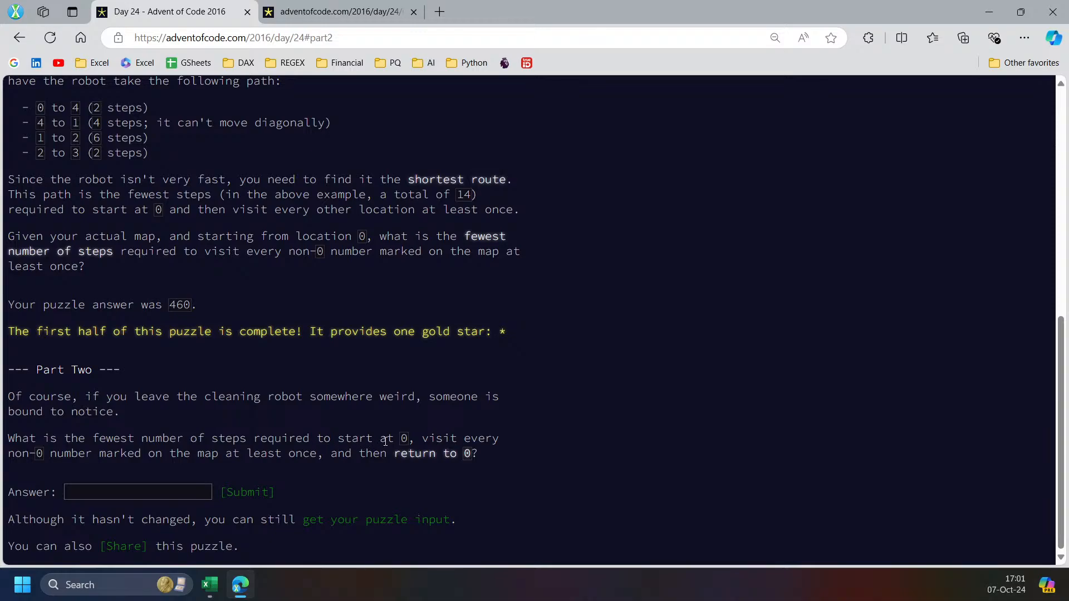
pyautogui.moveTo(392, 440); pyautogui.dragTo(420, 439)
pyautogui.moveTo(40, 457); pyautogui.dragTo(132, 459)
pyautogui.doubleClick(468, 454)
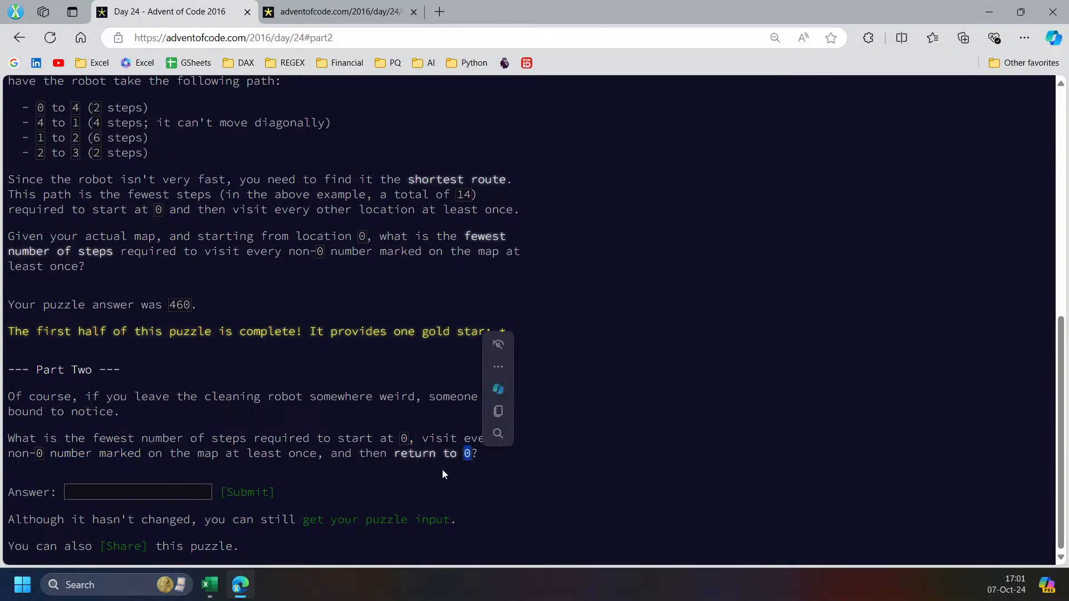
# Switch back to the Excel workbook, maximize its window and widen column GA.
pyautogui.click(210, 585)
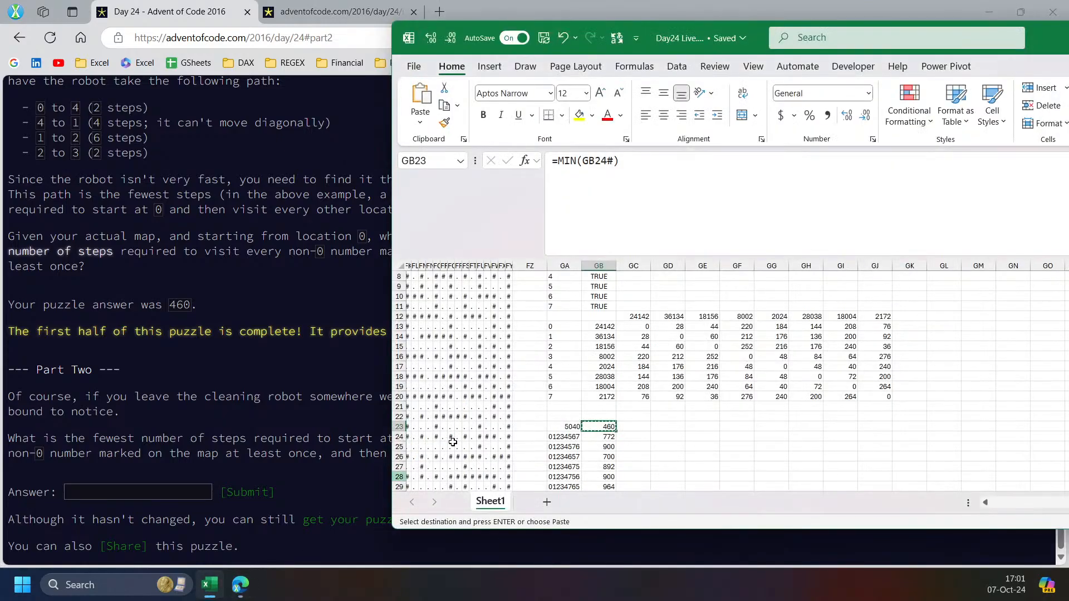
pyautogui.doubleClick(1035, 34)
pyautogui.click(173, 417)
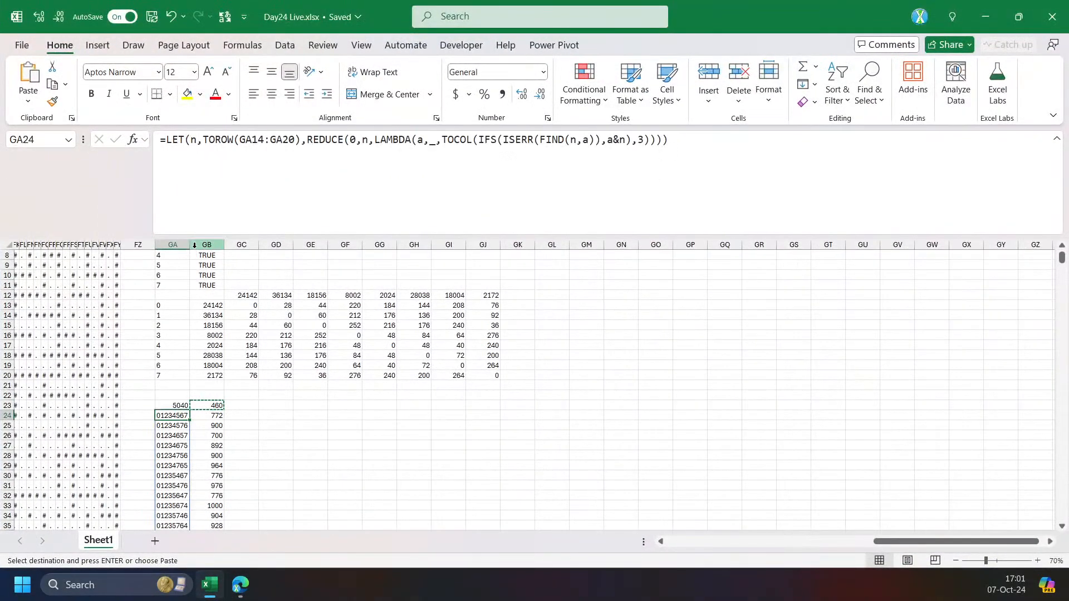
pyautogui.moveTo(190, 245); pyautogui.dragTo(203, 245)
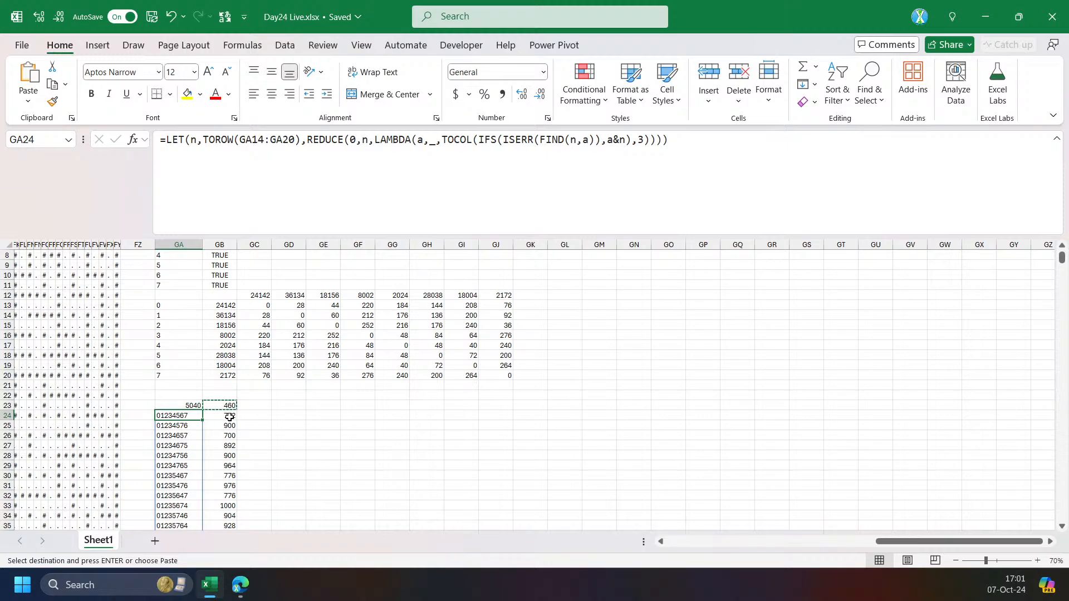
pyautogui.click(229, 417)
pyautogui.doubleClick(230, 417)
pyautogui.press('Escape')
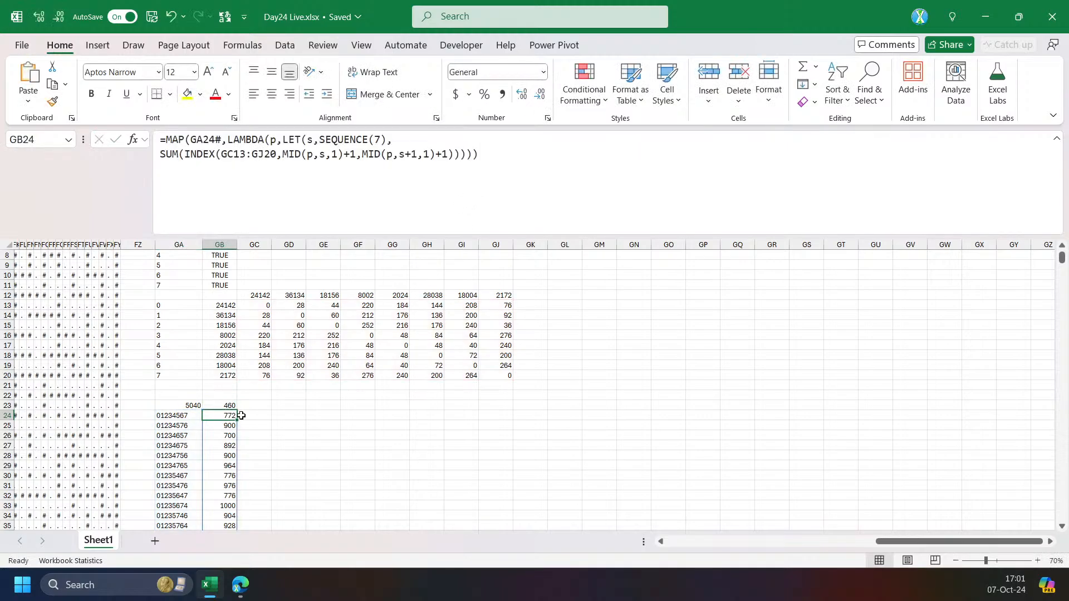
pyautogui.click(254, 415)
pyautogui.click(273, 186)
pyautogui.hotkey('ctrl', 'v')
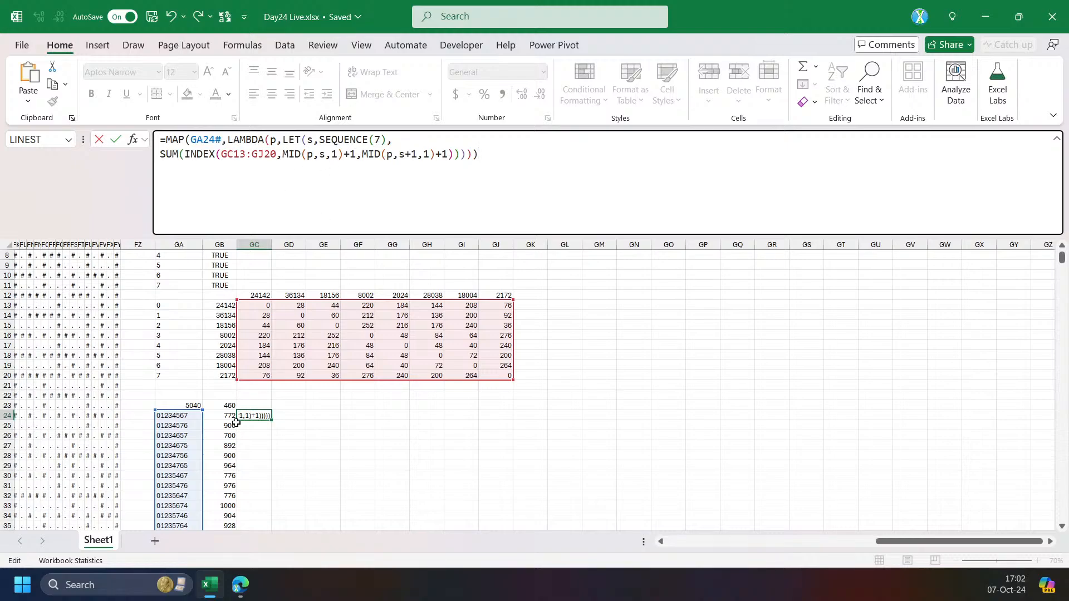
pyautogui.press('Escape')
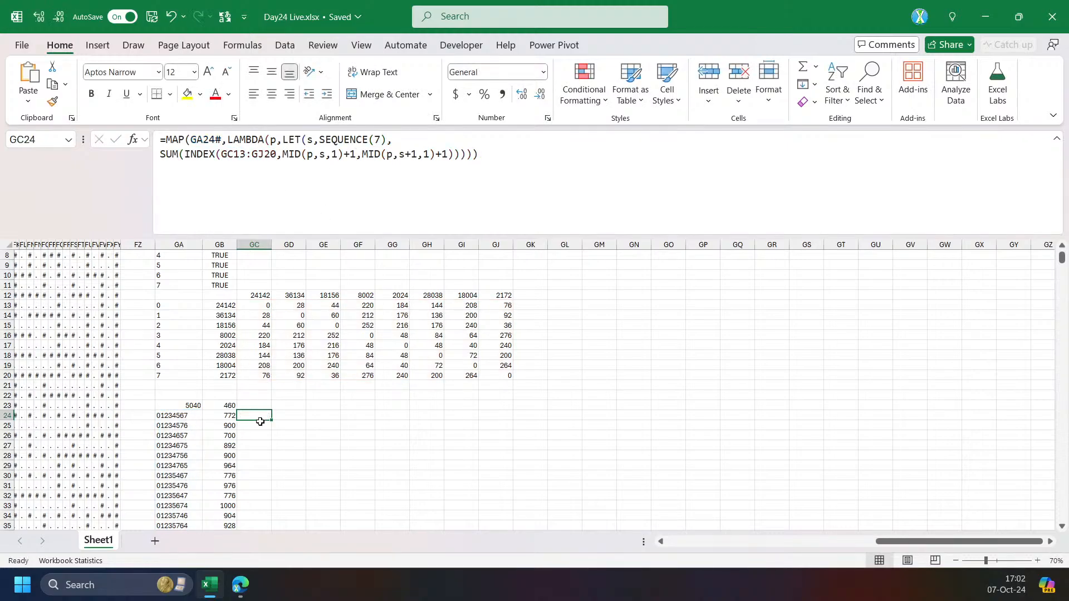
pyautogui.write('=')
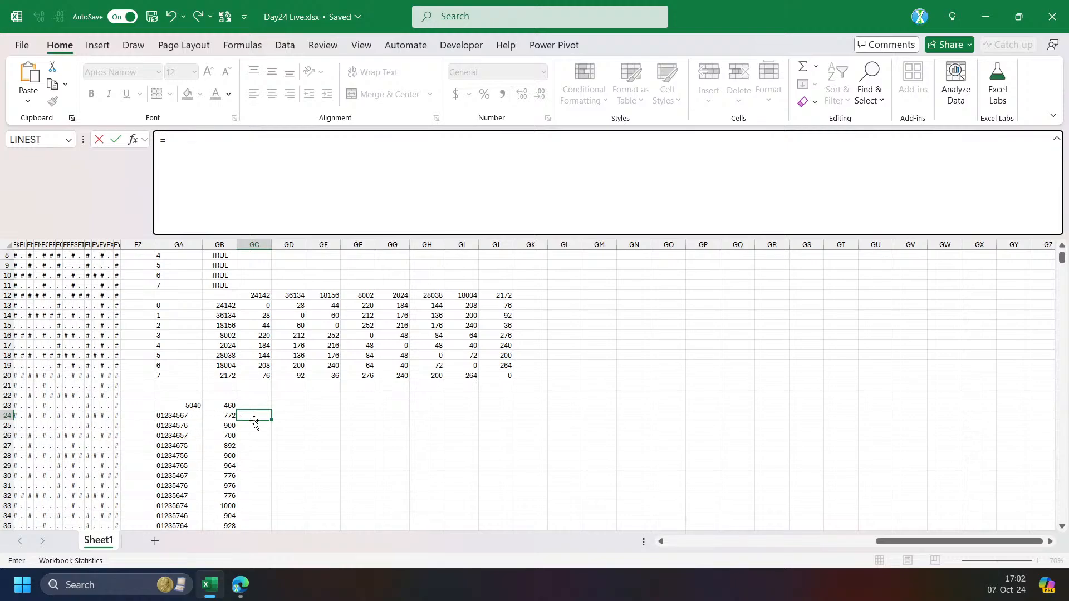
pyautogui.press('Escape')
# Build the return routes in GD24 by appending 0 to every route with =GA24#&0.
pyautogui.press('Right')
pyautogui.write('=')
pyautogui.click(177, 417)
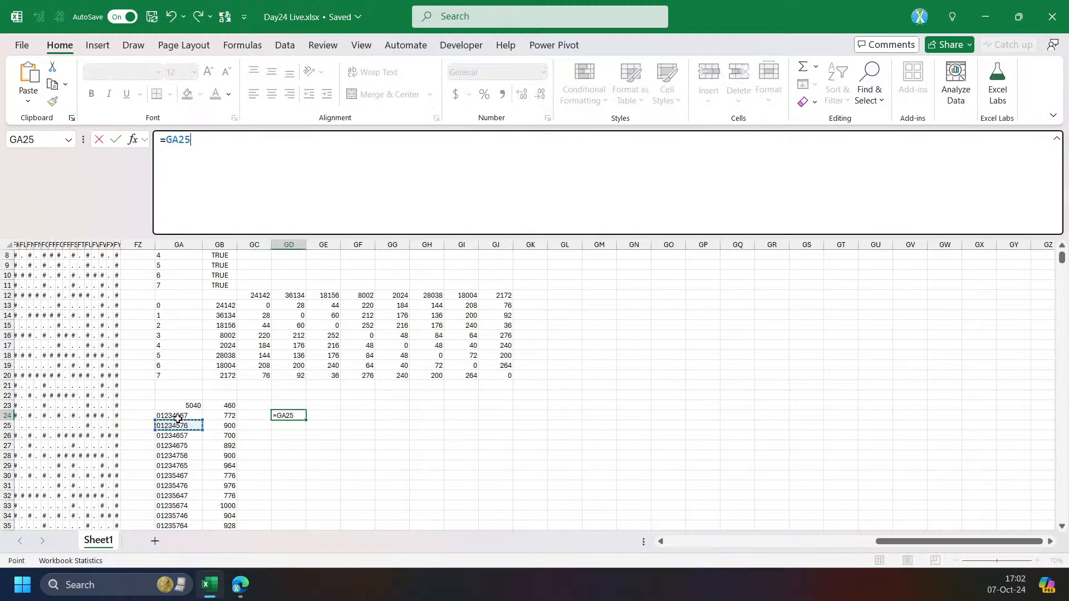
pyautogui.write('#&0')
pyautogui.press('Return')
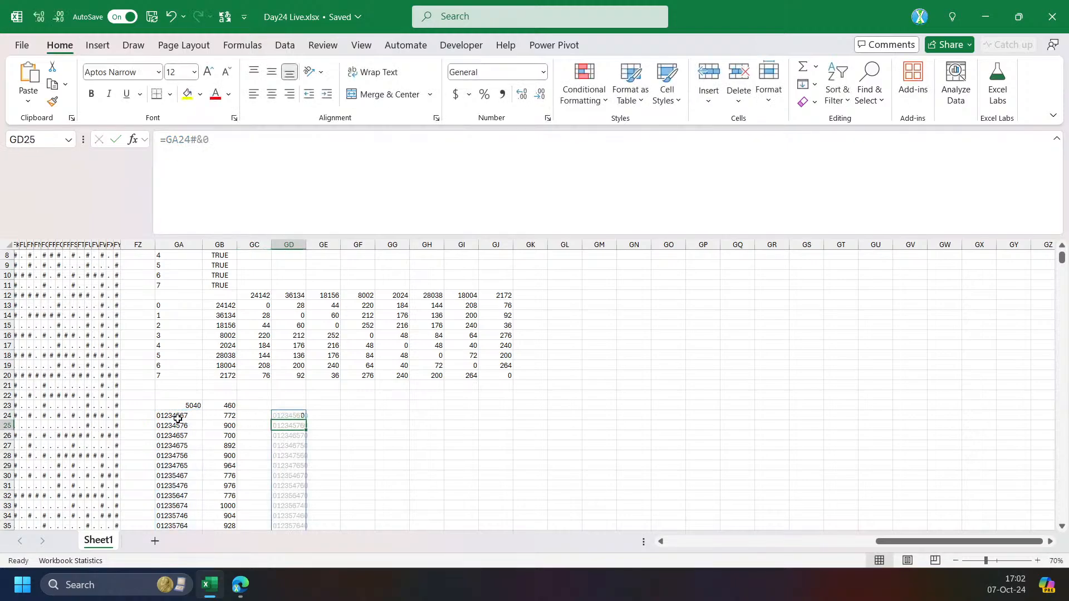
# Copy the text of GB24's MAP formula into the formula of GE24.
pyautogui.click(226, 415)
pyautogui.click(462, 179)
pyautogui.hotkey('ctrl', 'a')
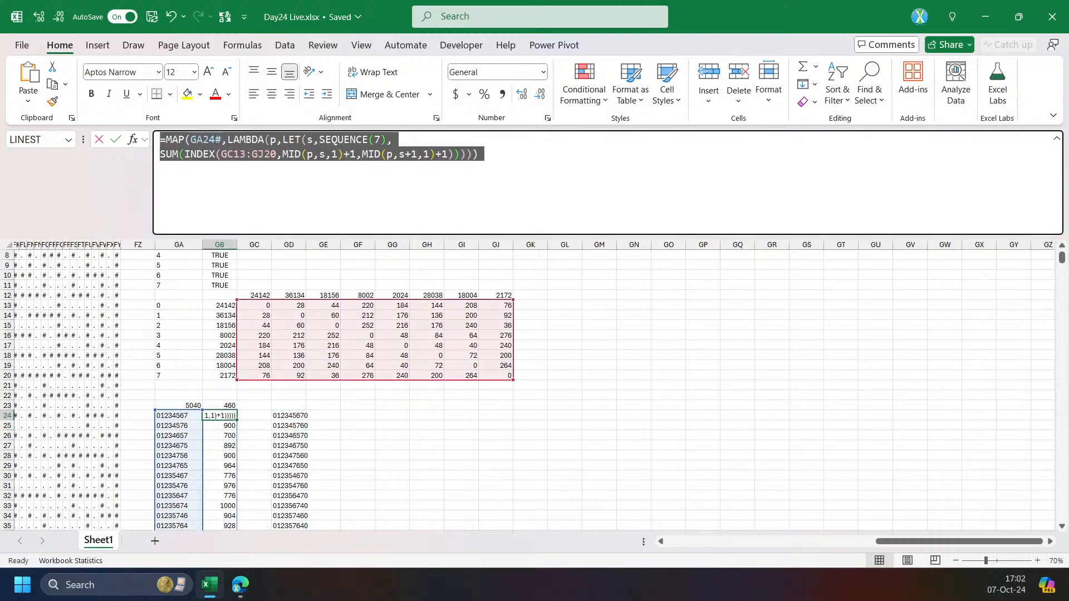
pyautogui.hotkey('ctrl', 'c')
pyautogui.press('Escape')
pyautogui.moveTo(320, 415); pyautogui.dragTo(325, 406)
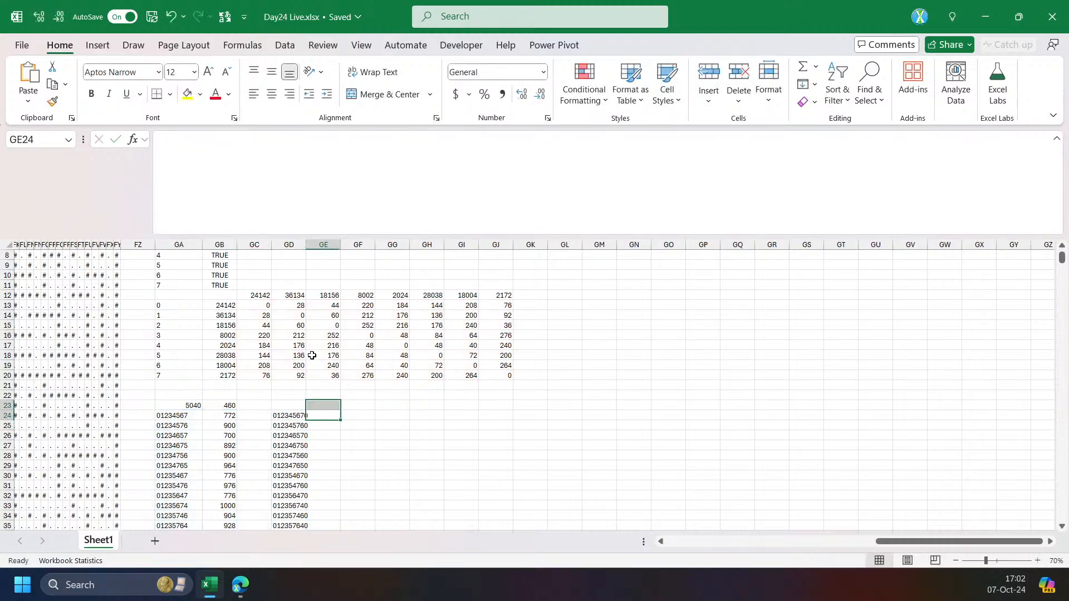
pyautogui.click(319, 415)
pyautogui.click(255, 194)
pyautogui.hotkey('ctrl', 'v')
# Change SEQUENCE(7) to SEQUENCE(8) in GE24's formula and enter it.
pyautogui.click(371, 139)
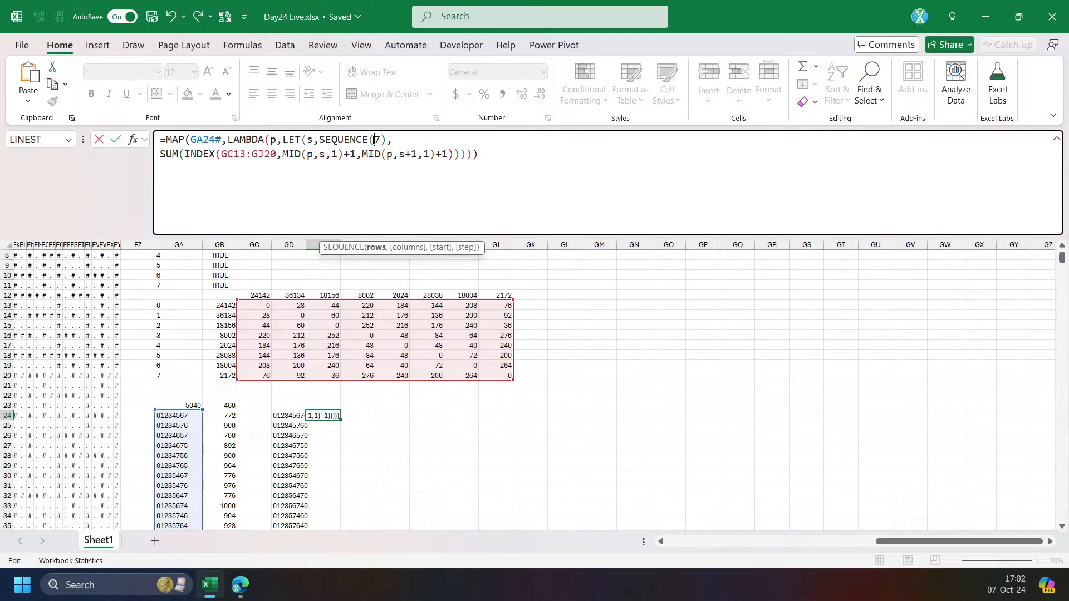
pyautogui.press('Delete')
pyautogui.write('8')
pyautogui.hotkey('ctrl', 'Return')
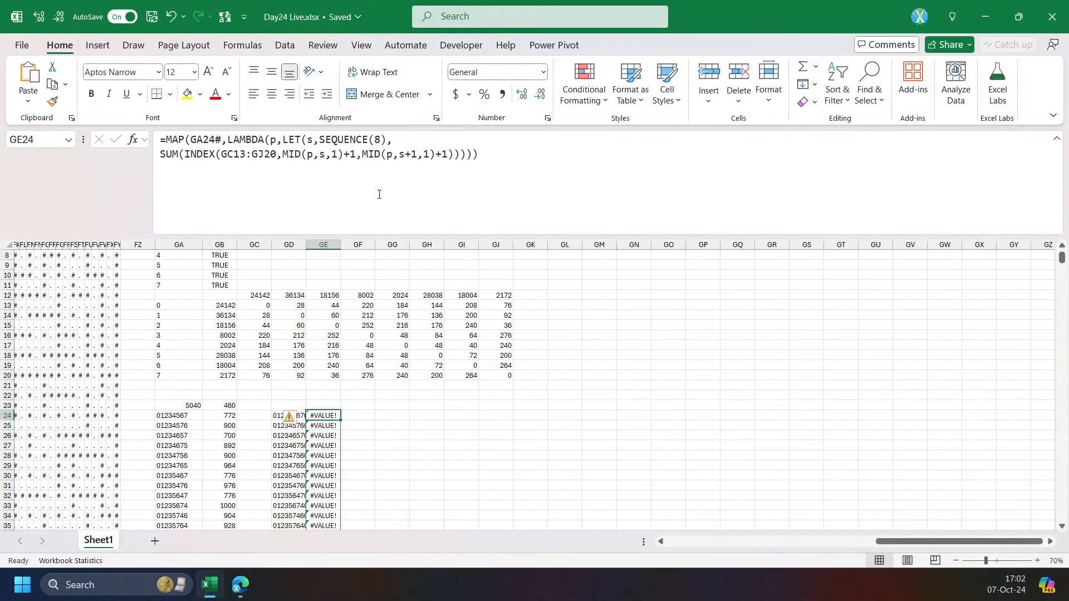
# Widen column GD to fit the return routes and reselect GE24.
pyautogui.moveTo(306, 245); pyautogui.dragTo(325, 245)
pyautogui.click(292, 447)
pyautogui.click(339, 418)
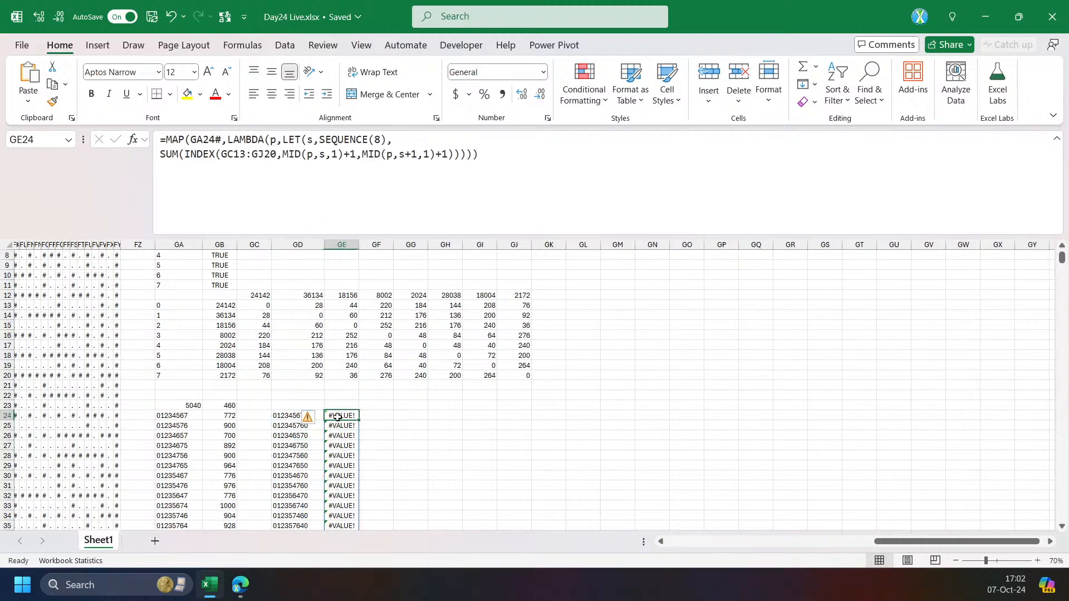
# Point the MAP formula in GE24 at the return routes in GD24# instead of GA24#.
pyautogui.press('F2')
pyautogui.press('F3')
pyautogui.press('Escape')
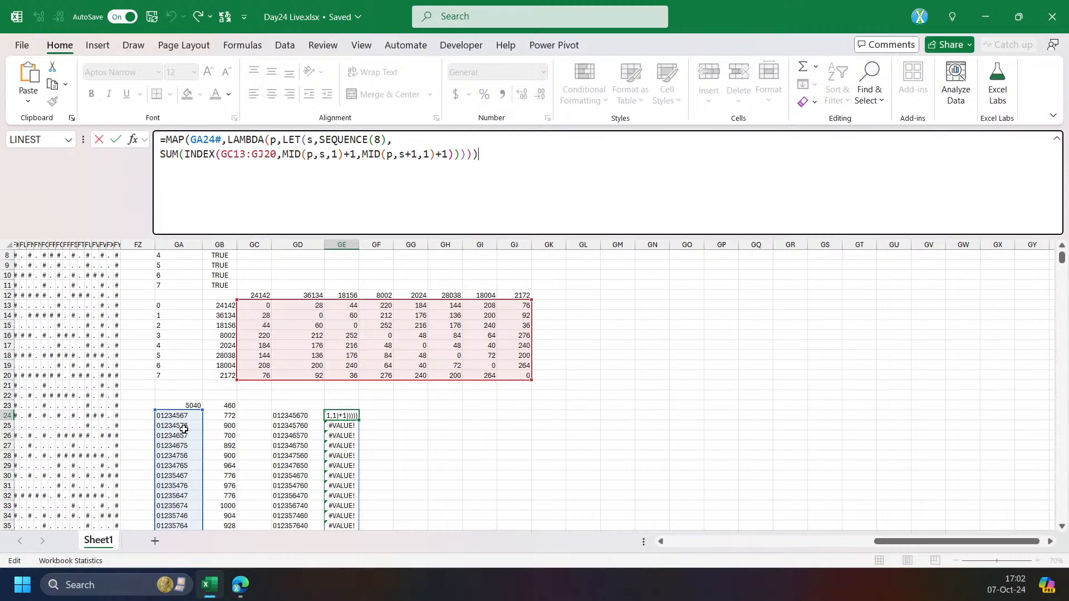
pyautogui.moveTo(181, 412); pyautogui.dragTo(285, 419)
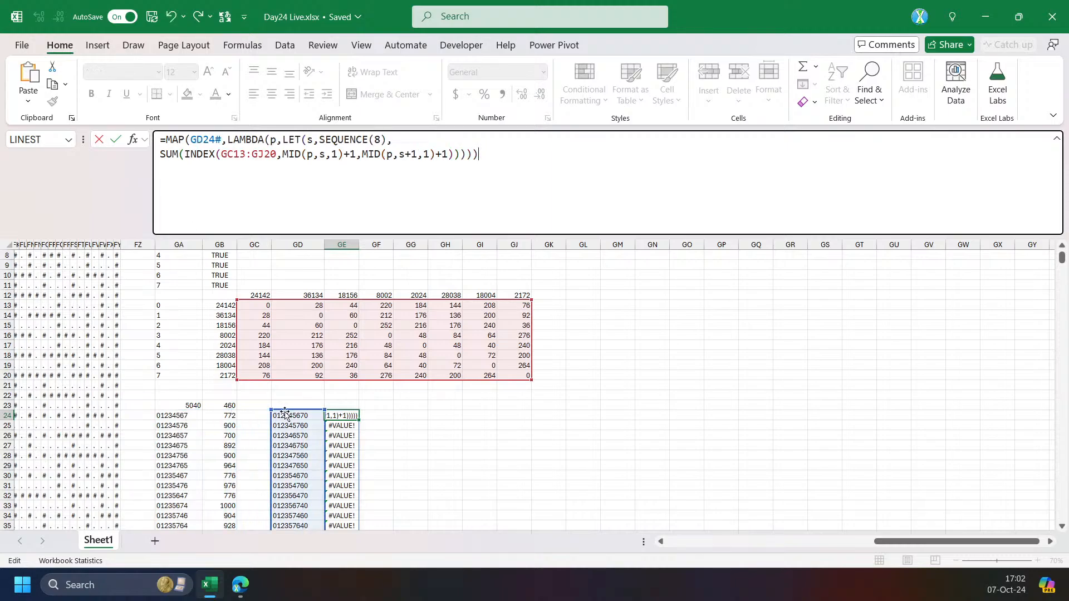
pyautogui.press('Return')
# Copy the MIN formula from GB23 into GE23 to get the shortest return route.
pyautogui.click(217, 408)
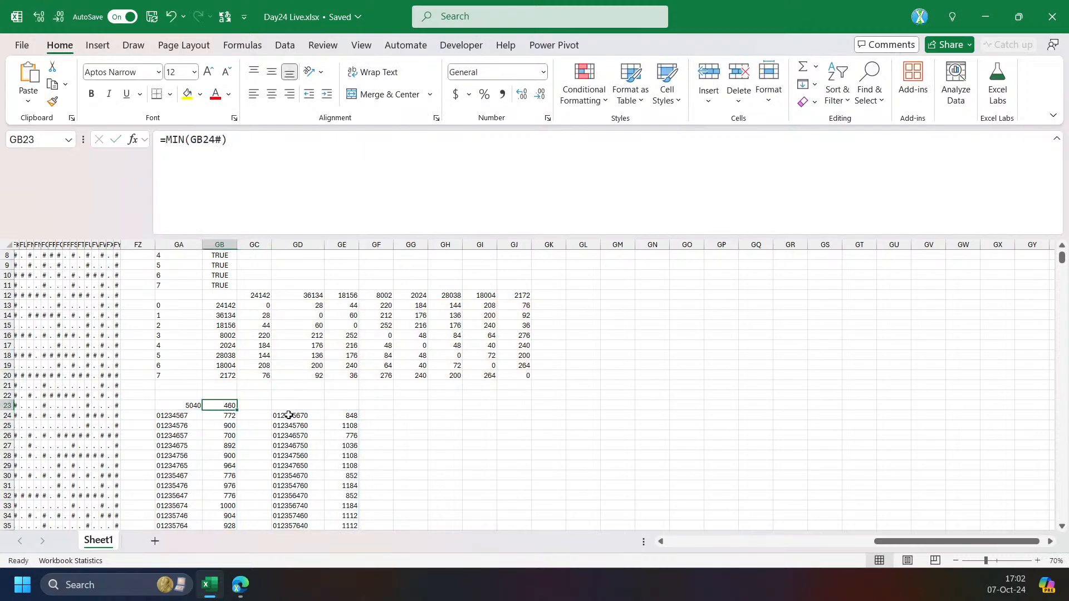
pyautogui.hotkey('ctrl', 'c')
pyautogui.click(340, 408)
pyautogui.hotkey('ctrl', 'v')
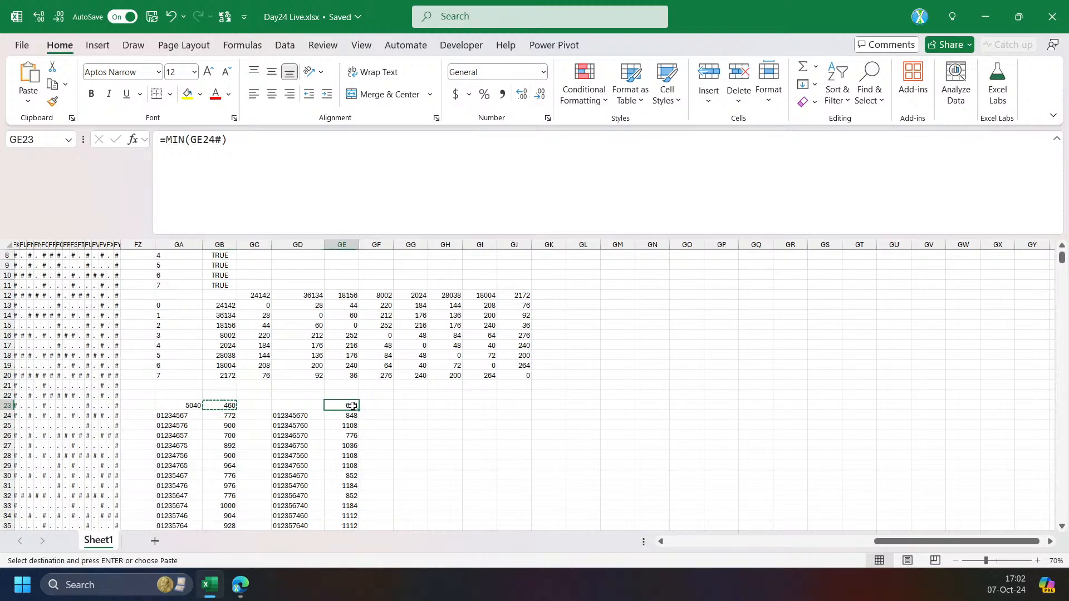
# Switch to the Advent of Code page and submit 668 as the Part Two answer.
pyautogui.click(240, 584)
pyautogui.click(140, 493)
pyautogui.write('668')
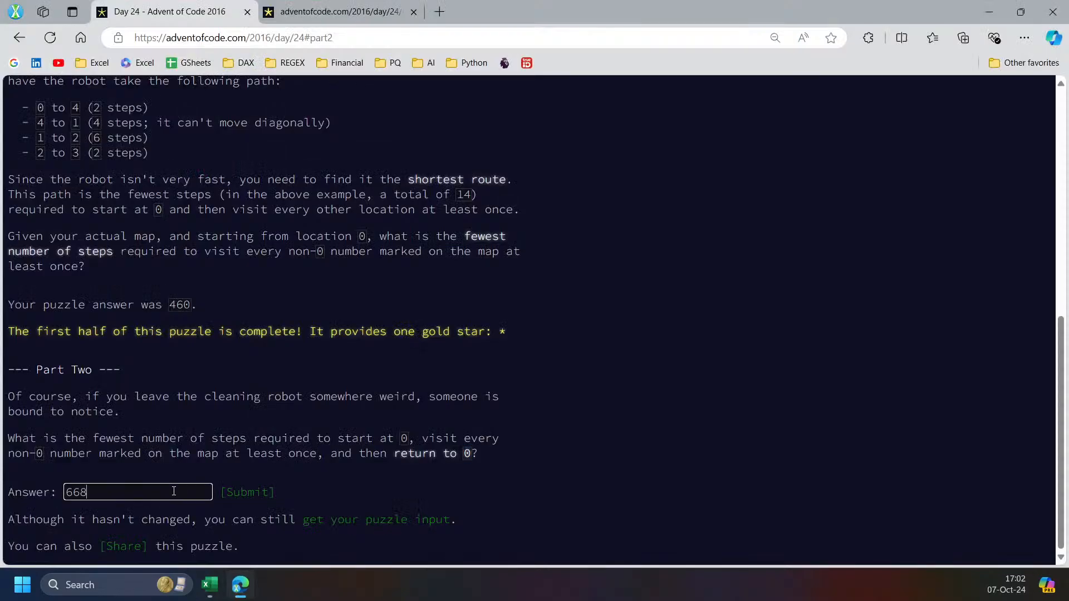
pyautogui.click(247, 492)
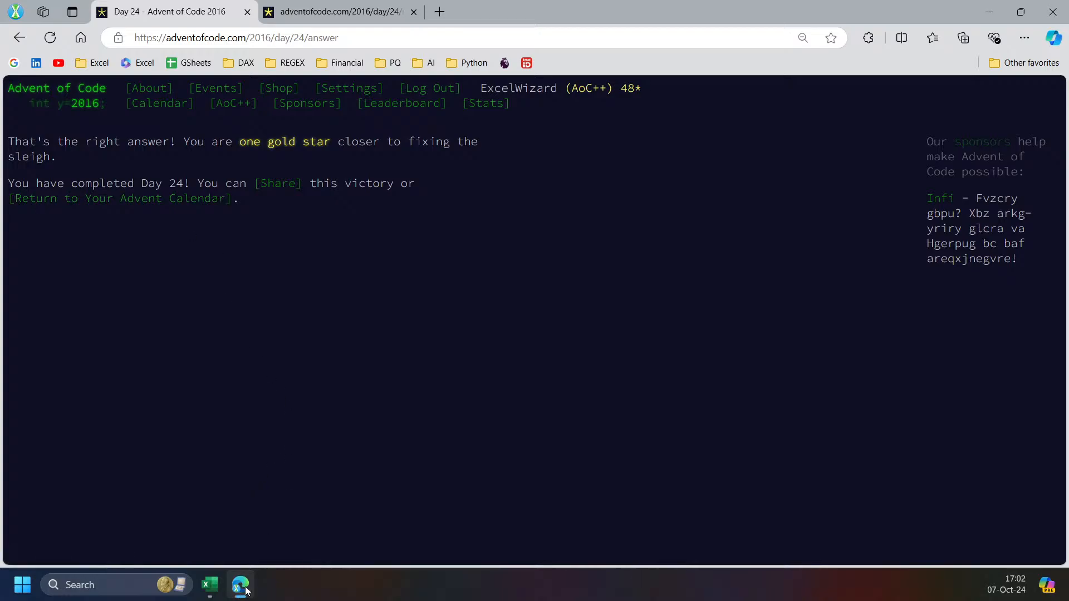
# Open the Advent calendar, return to the Excel workbook and review the route formula in GA24 with the distance table above it.
pyautogui.click(105, 201)
pyautogui.click(241, 586)
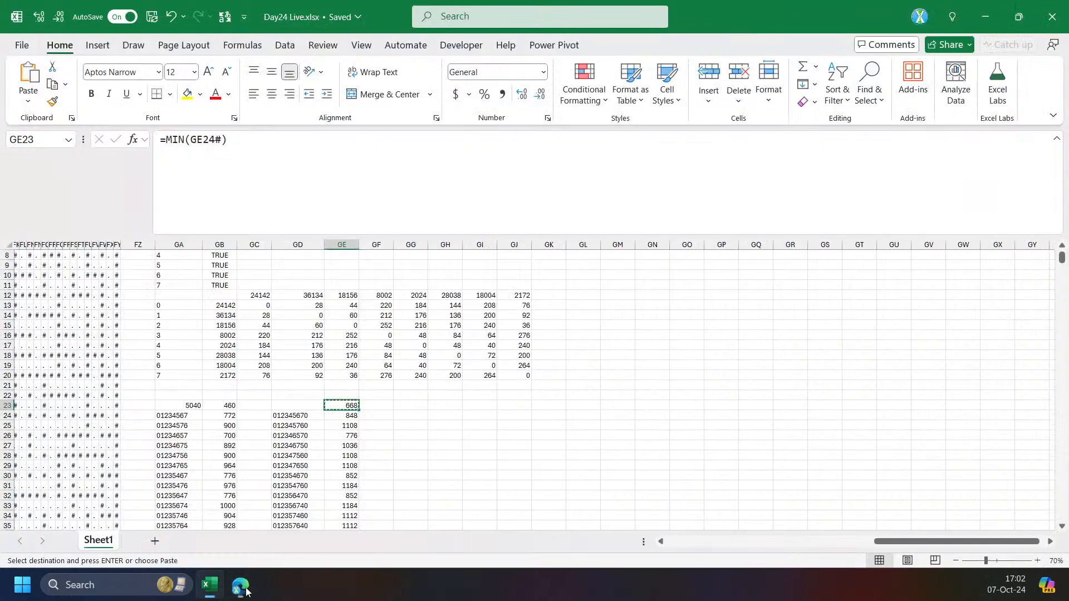
pyautogui.click(244, 591)
pyautogui.click(245, 599)
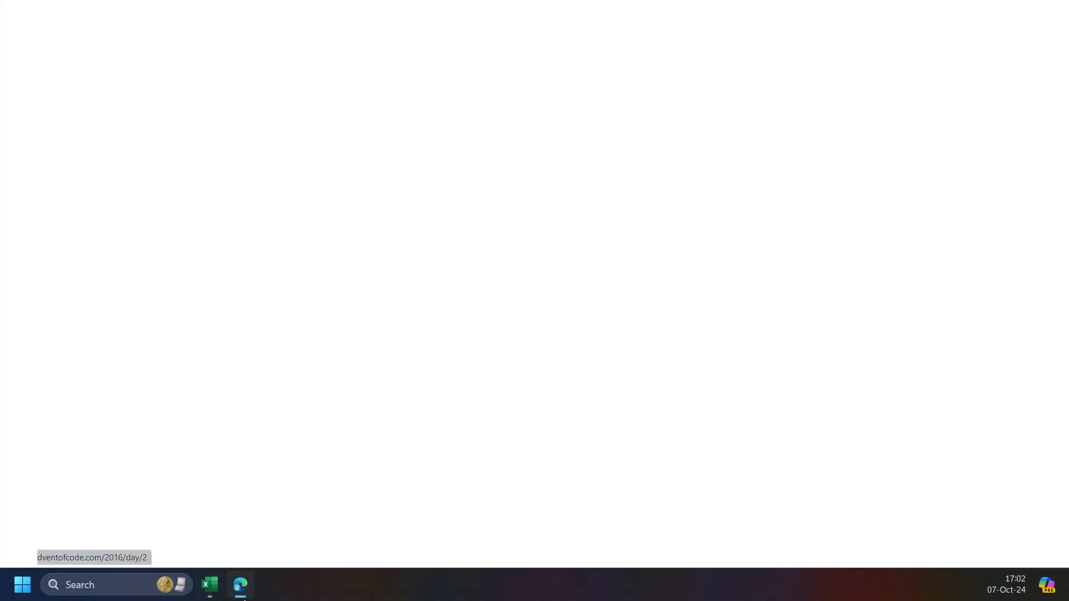
pyautogui.click(166, 415)
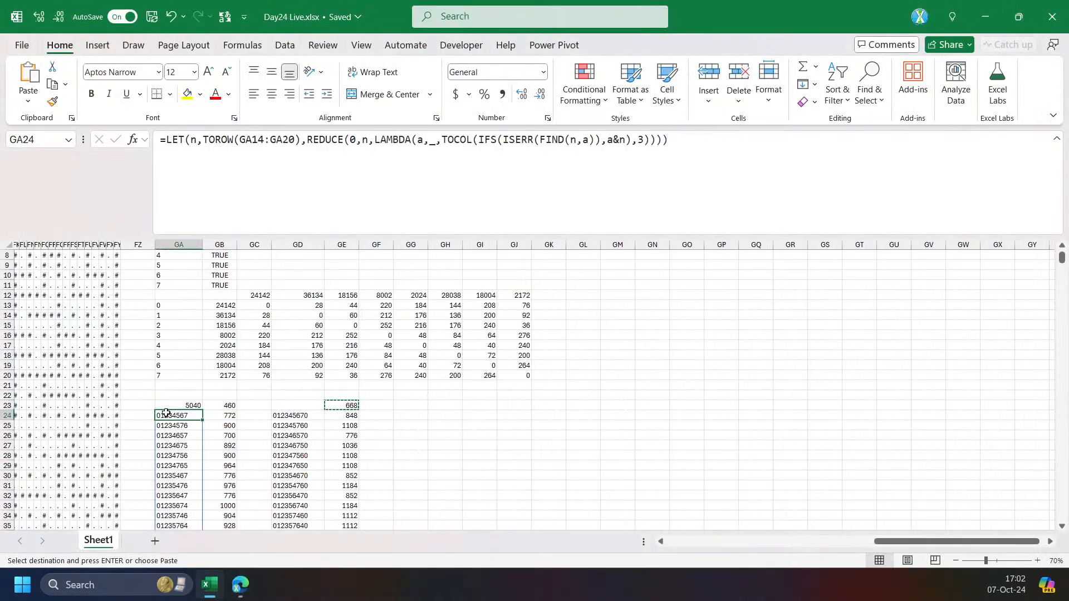
pyautogui.scroll(-3, 323, 368)
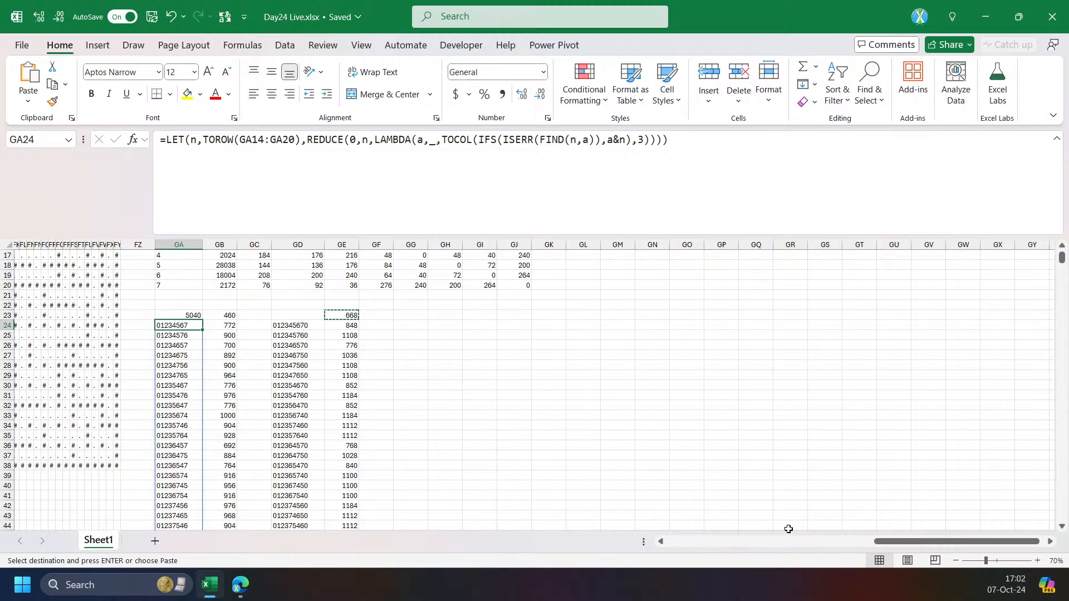
pyautogui.moveTo(913, 542); pyautogui.dragTo(890, 542)
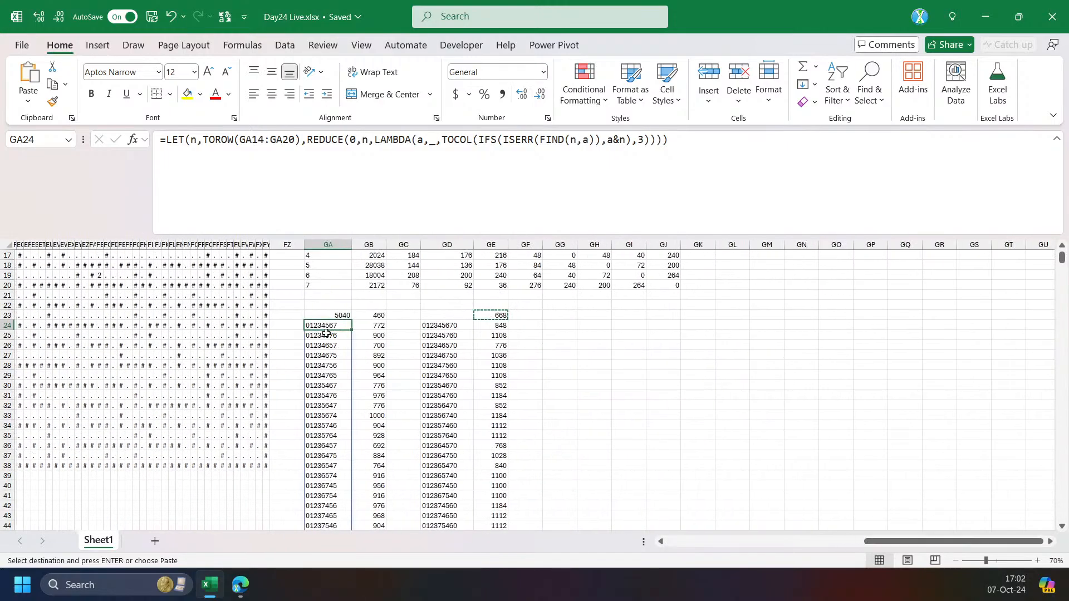
pyautogui.scroll(4, 346, 335)
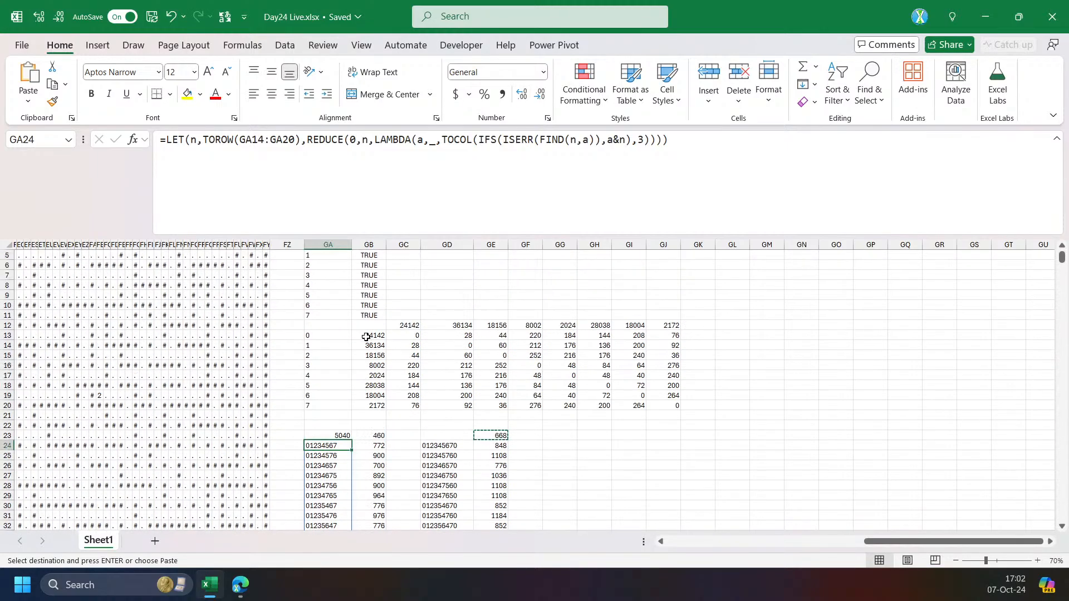
# Copy the REDUCE part of GC13's formula into GI24 and enter it as a separate formula.
pyautogui.click(403, 336)
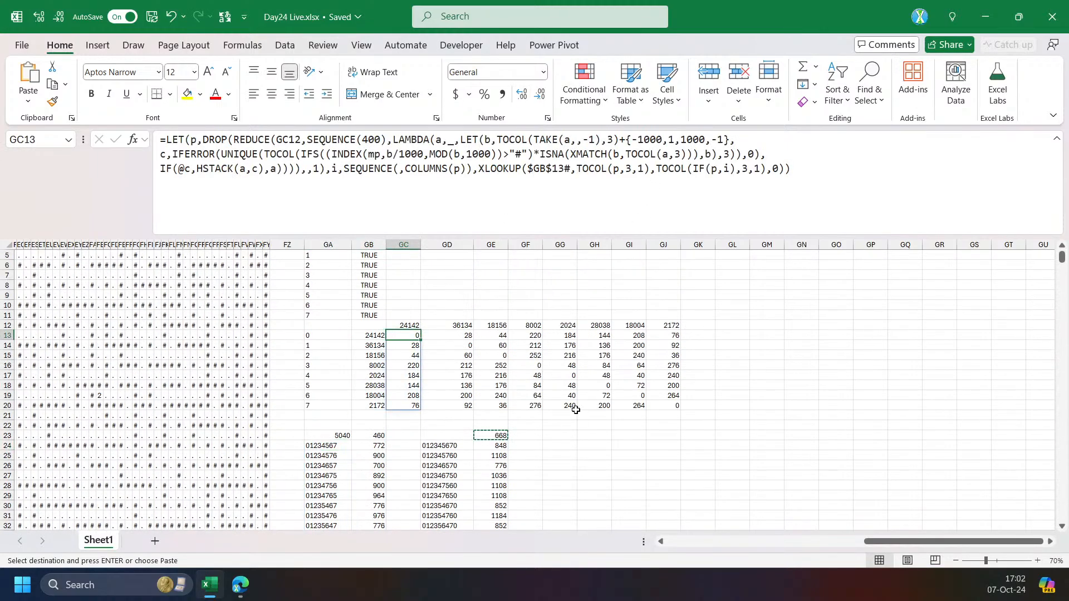
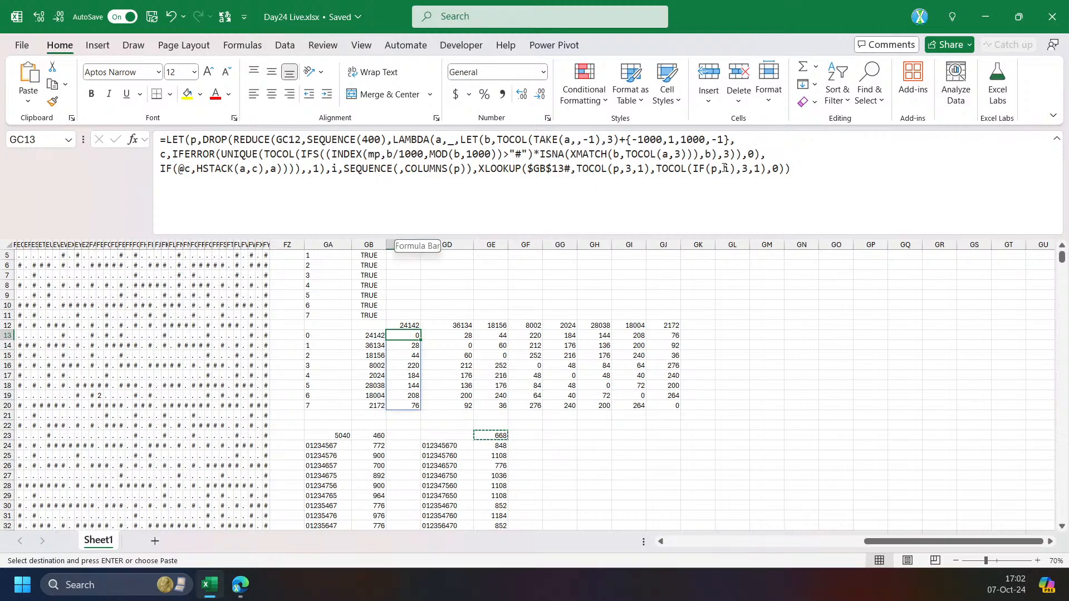
pyautogui.click(211, 139)
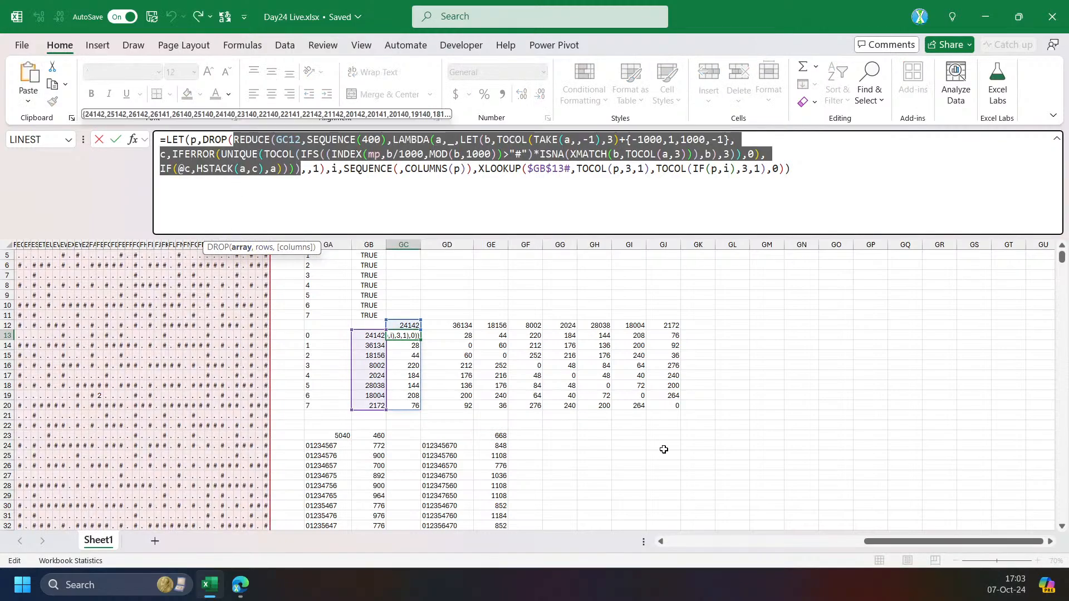
pyautogui.click(630, 445)
pyautogui.click(434, 202)
pyautogui.write('=REDUCE(GC12,SEQUENCE(400),LAMBDA(a,_,LET(b,TOCOL(TAKE(a,,-1),3)+{-1000,1,1000,-1}, c,IFERROR(UNIQUE(TOCOL(IFS((INDEX(mp,b/1000,MOD(b,1000))>"#")*ISNA(XMATCH(b,TOCOL(a,3))),b),3)),0), IF(@c,HSTACK(a,c),a))))')
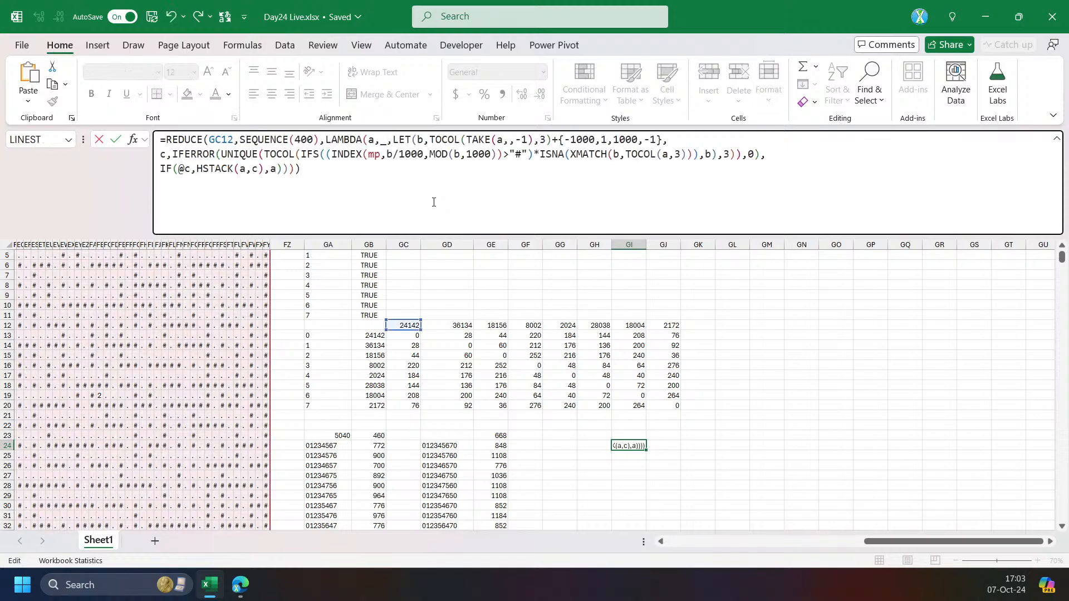
pyautogui.hotkey('ctrl', 'Return')
# Examine the positions spilled from GI24 across the columns and down to row 75.
pyautogui.hotkey('ctrl', 'Down')
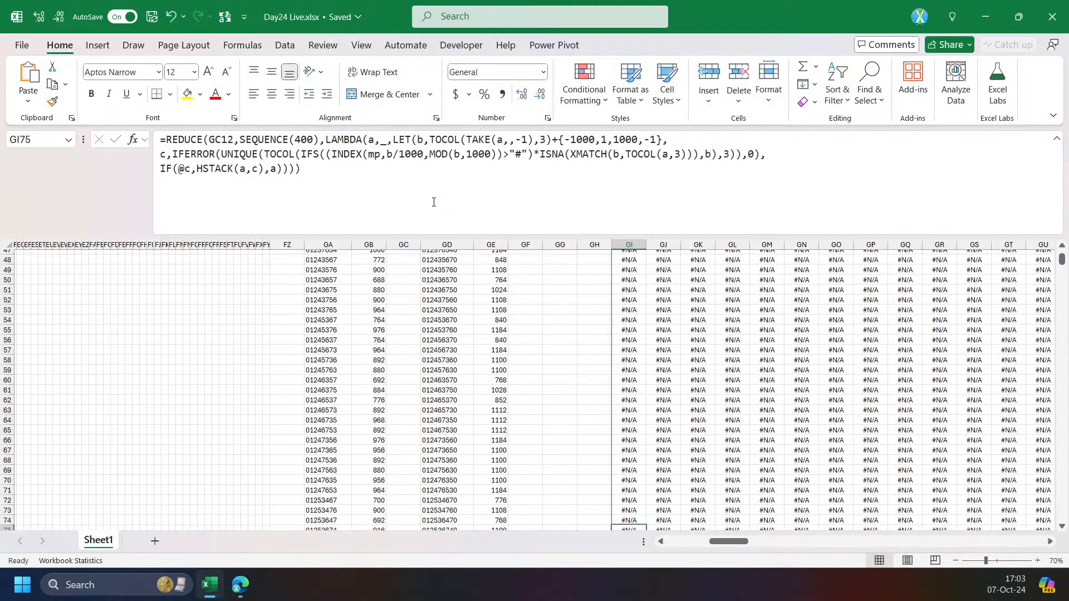
pyautogui.hotkey('ctrl', 'Right')
pyautogui.hotkey('ctrl', 'Left')
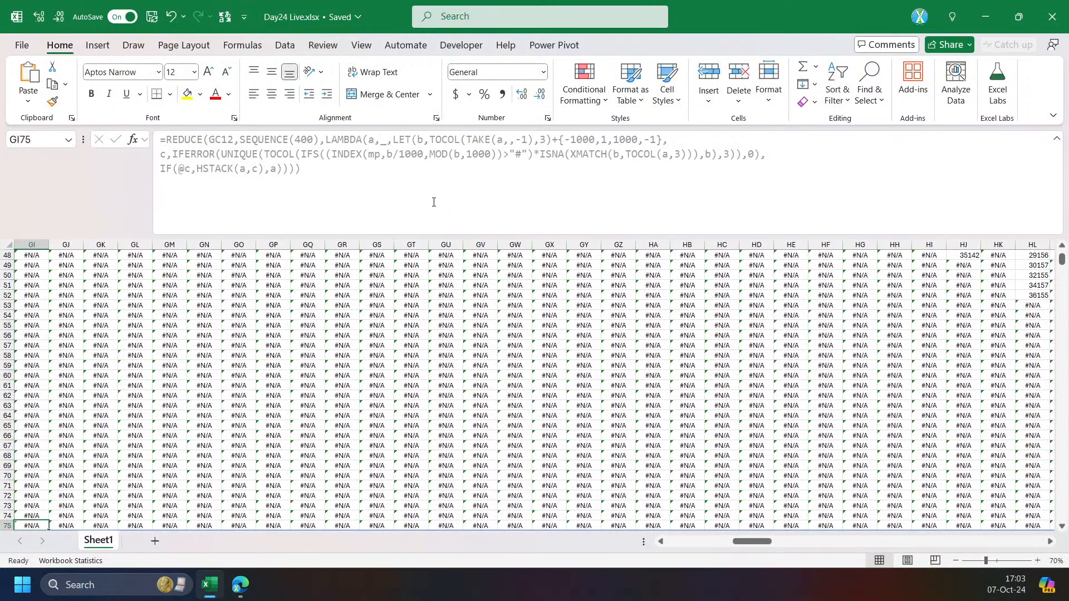
pyautogui.hotkey('ctrl', 'Up')
pyautogui.moveTo(752, 543); pyautogui.dragTo(777, 542)
pyautogui.scroll(-4, 775, 516)
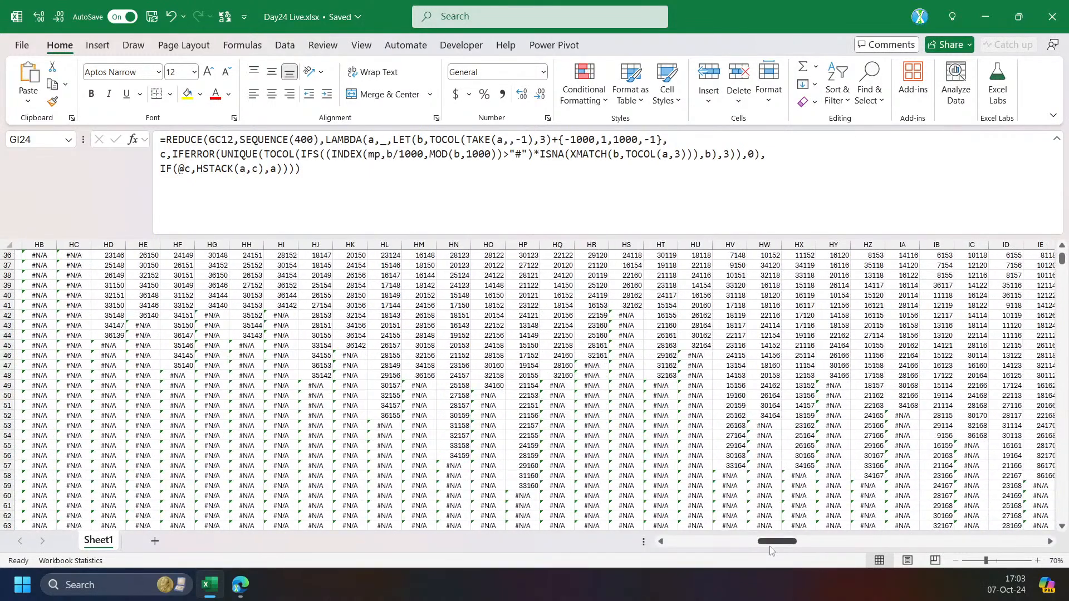
pyautogui.scroll(-4, 778, 446)
pyautogui.click(778, 405)
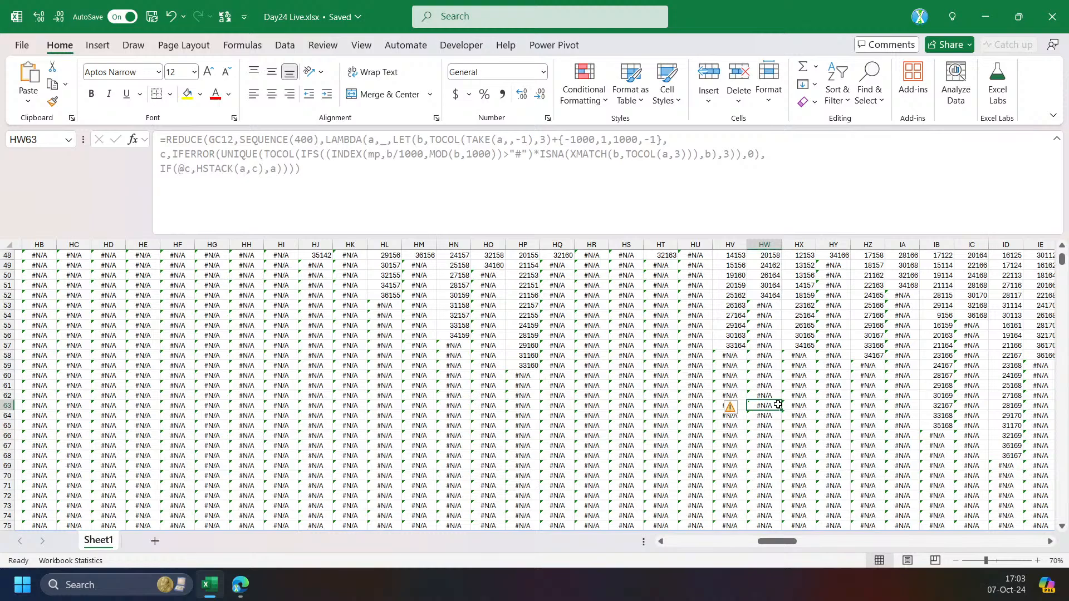
pyautogui.press('Down')
pyautogui.press('Down')
pyautogui.press('Down')
pyautogui.press('Down')
pyautogui.press('Down')
pyautogui.press('Down')
pyautogui.press('Down')
pyautogui.press('Down')
pyautogui.press('Down')
pyautogui.press('Down')
pyautogui.press('Down')
pyautogui.press('Down')
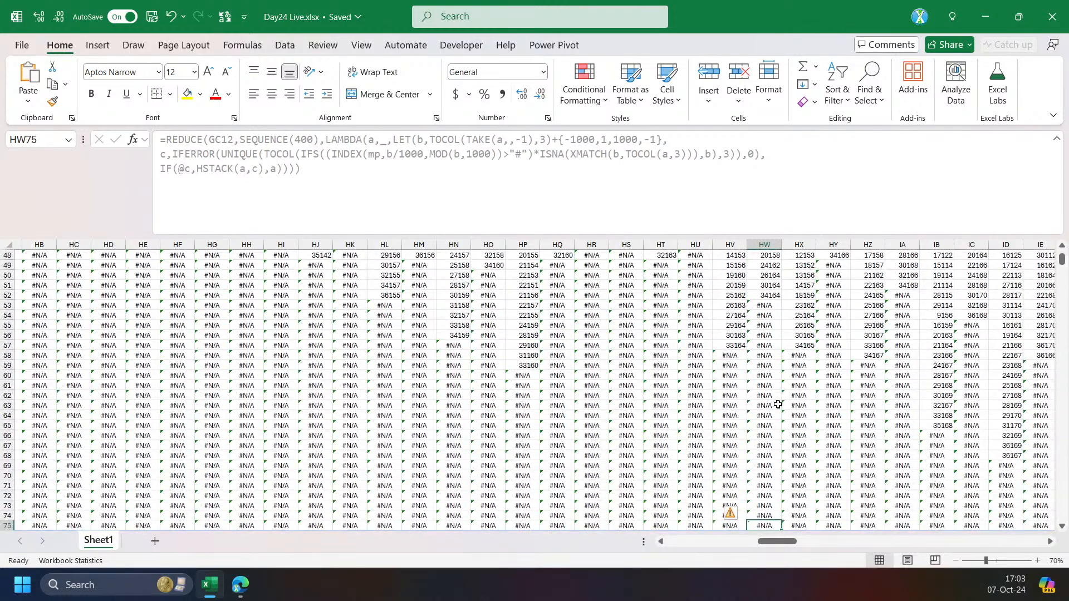
# Look through the further columns of the REDUCE spill and go back to its first cell, GI24.
pyautogui.moveTo(773, 305); pyautogui.dragTo(803, 544)
pyautogui.scroll(2, 580, 415)
pyautogui.click(581, 416)
pyautogui.hotkey('ctrl', 'Up')
pyautogui.hotkey('ctrl', 'Left')
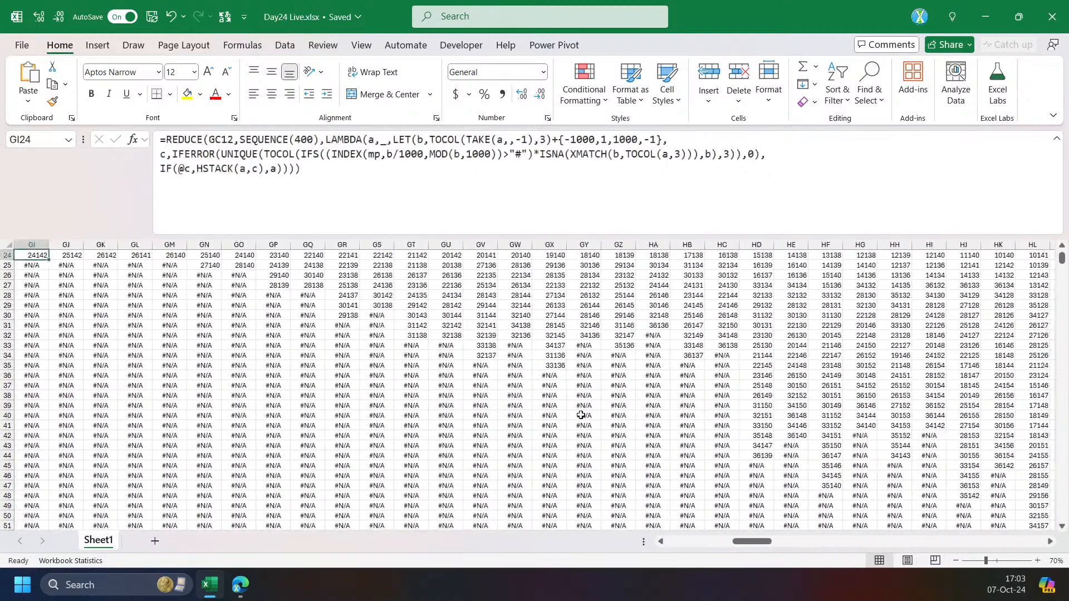
pyautogui.scroll(1, 419, 300)
pyautogui.scroll(1, 420, 301)
pyautogui.hscroll(-1, 172, 324)
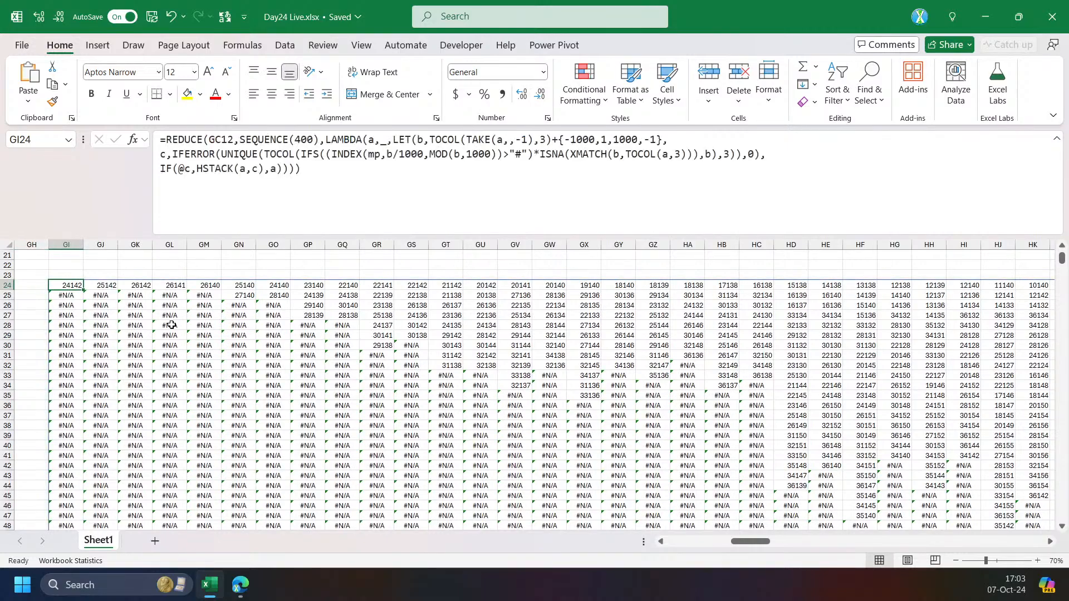
# Move the REDUCE formula from GI24 to GP24 and stack GP24:GW24 in one column from GJ25 with =TOCOL(GP24:GW24).
pyautogui.moveTo(83, 284); pyautogui.dragTo(415, 285)
pyautogui.click(92, 292)
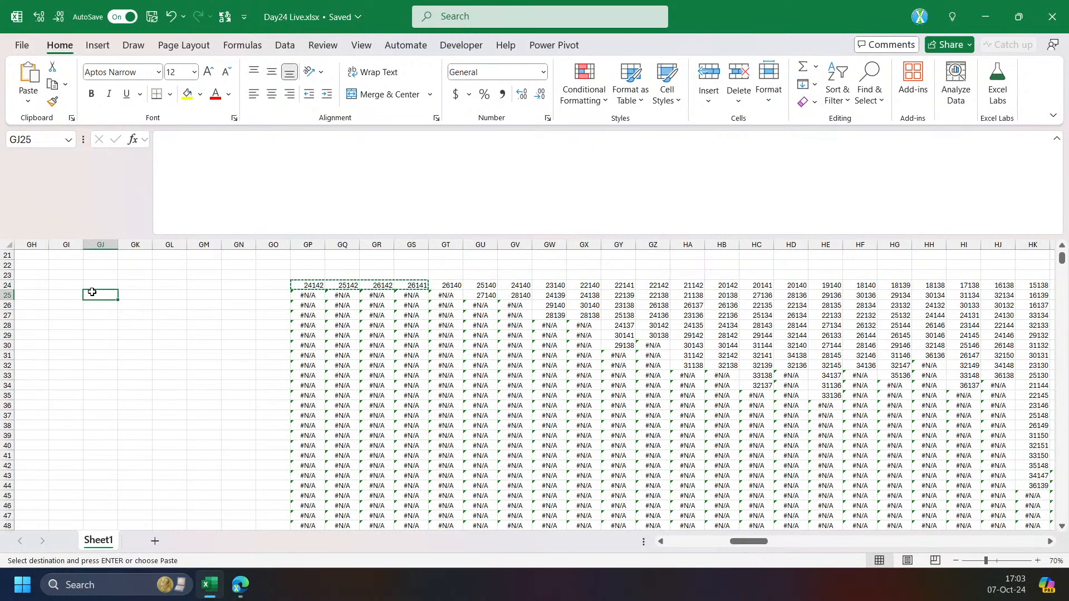
pyautogui.write('=tor')
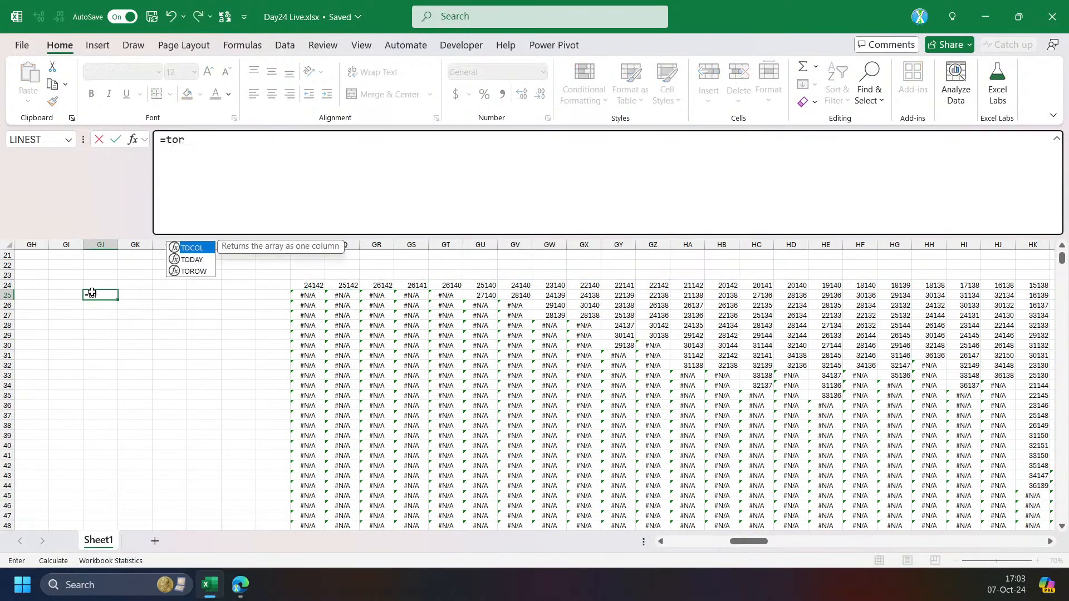
pyautogui.write('o')
pyautogui.press('BackSpace')
pyautogui.press('BackSpace')
pyautogui.press('BackSpace')
pyautogui.write('ocol')
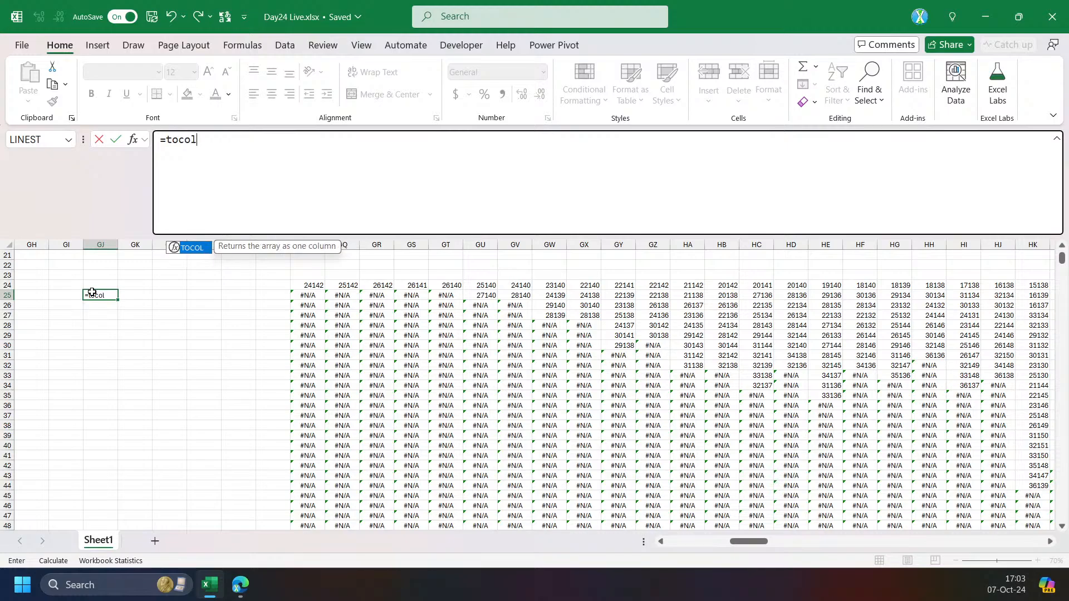
pyautogui.press('Tab')
pyautogui.moveTo(307, 287); pyautogui.dragTo(554, 284)
pyautogui.press('Return')
pyautogui.press('Up')
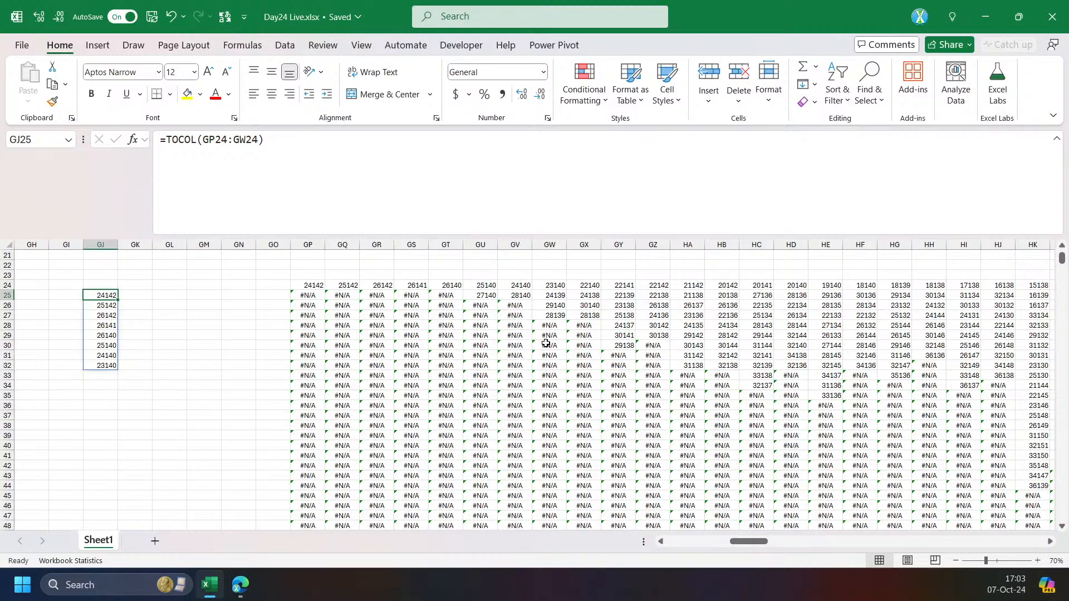
# Inspect the empty part of the spill at GX28:GX32 and the positions in GW24:GW27.
pyautogui.moveTo(571, 326); pyautogui.dragTo(574, 366)
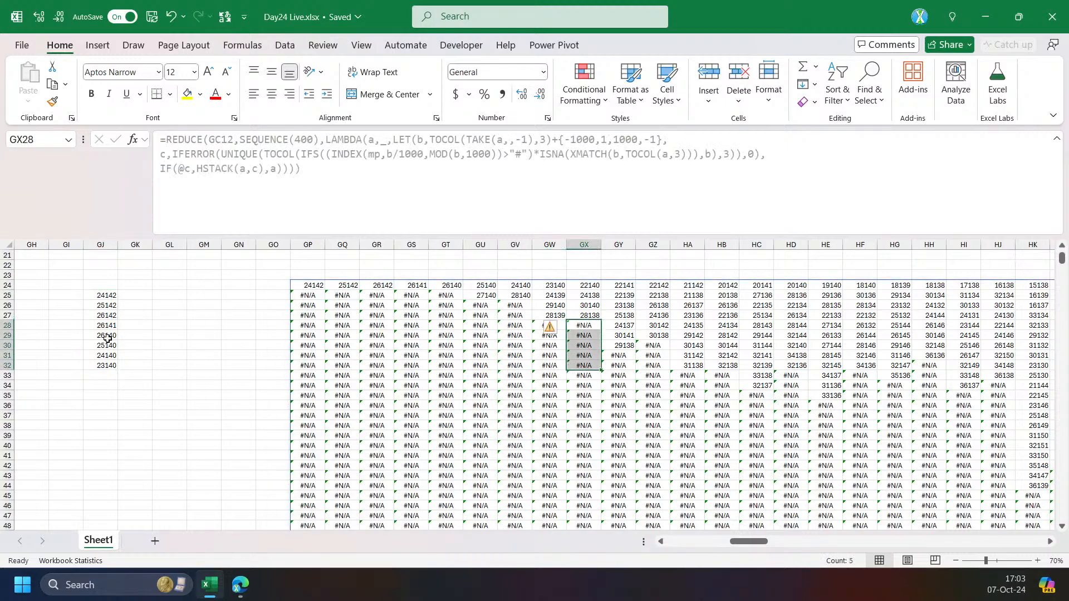
pyautogui.click(635, 289)
pyautogui.moveTo(545, 290); pyautogui.dragTo(546, 316)
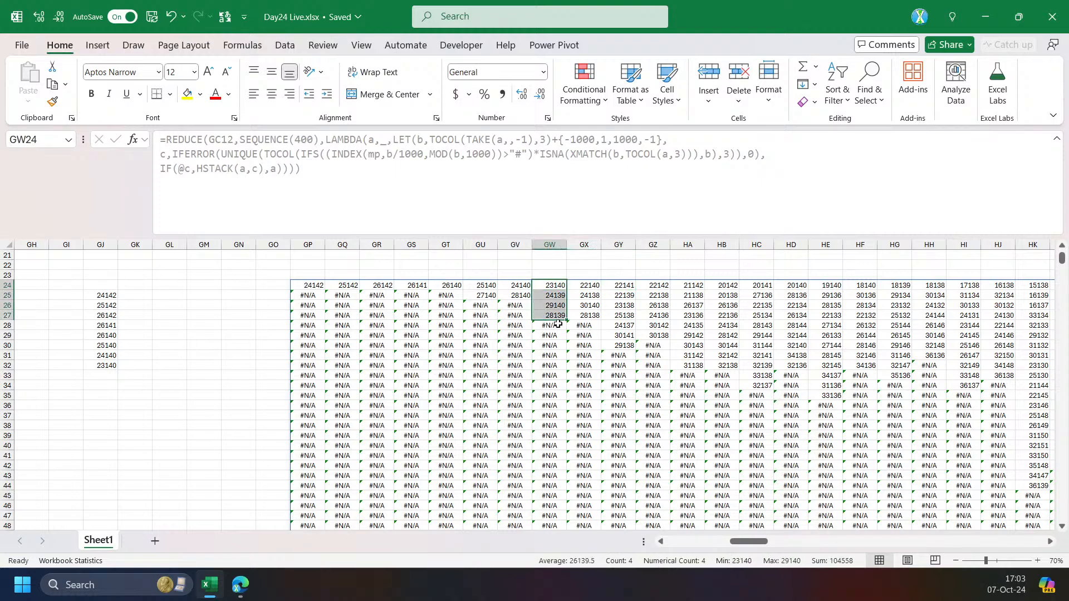
pyautogui.click(554, 277)
# Copy the text of GD13's full LET formula into cell GG23.
pyautogui.moveTo(749, 542)
pyautogui.mouseDown()
pyautogui.moveTo(526, 525)
pyautogui.moveTo(650, 561)
pyautogui.moveTo(733, 541)
pyautogui.mouseUp()
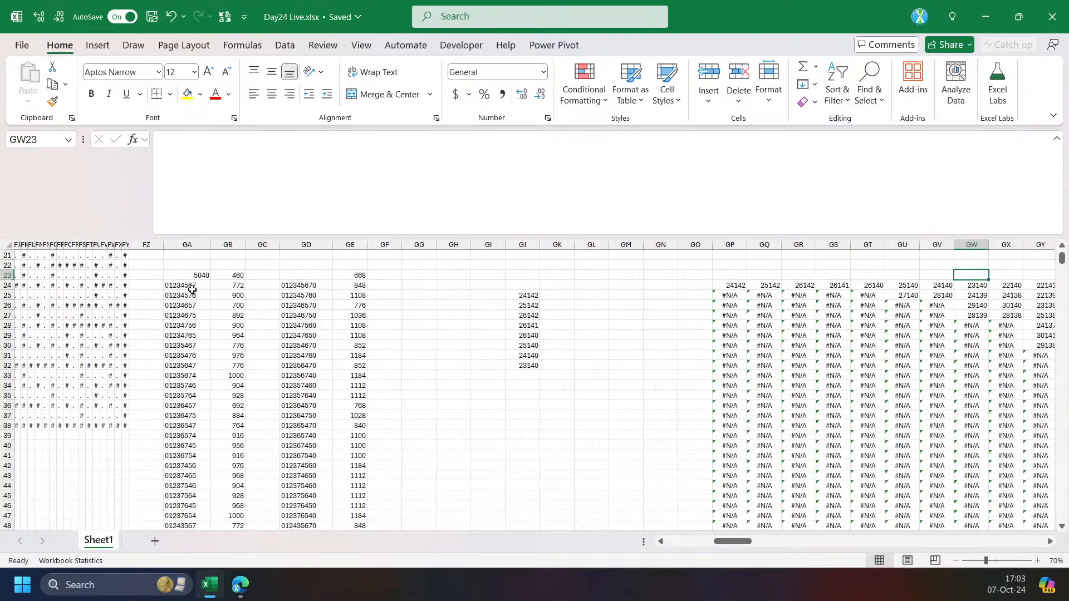
pyautogui.scroll(3, 261, 333)
pyautogui.click(305, 264)
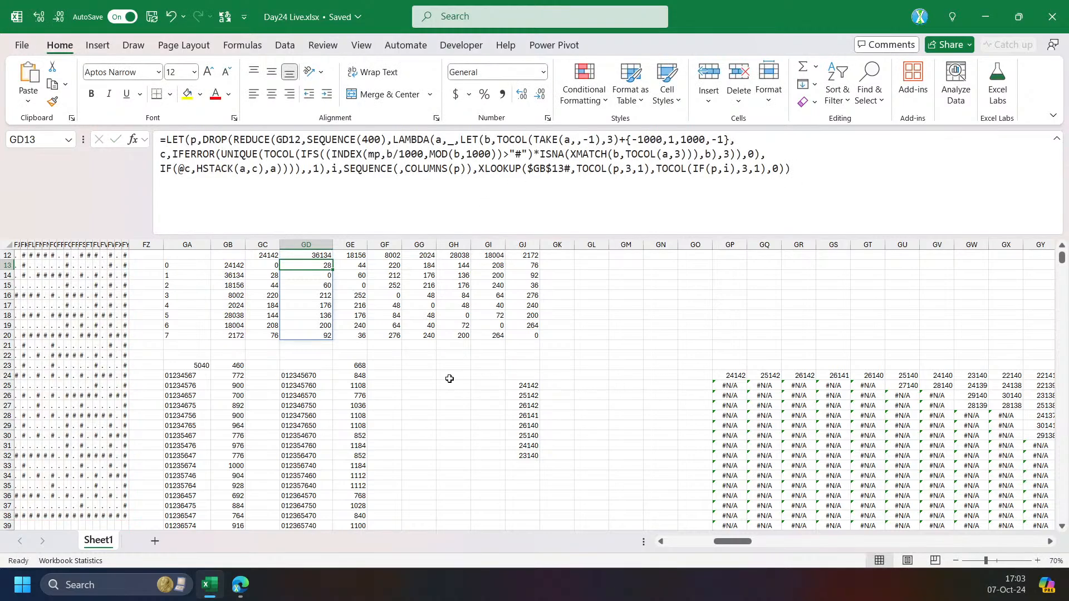
pyautogui.click(422, 365)
pyautogui.click(418, 197)
pyautogui.write('=LET(p,DROP(REDUCE(GD12,SEQUENCE(400),LAMBDA(a,_,LET(b,TOCOL(TAKE(a,,-1),3)+{-1000,1,1000,-1}, c,IFERROR(UNIQUE(TOCOL(IFS((INDEX(mp,b/1000,MOD(b,1000))>"#")*ISNA(XMATCH(b,TOCOL(a,3))),b),3)),0), IF(@c,HSTACK(a,c),a)))),,1),i,SEQUENCE(,COLUMNS(p)),XLOOKUP($GB$13#,TOCOL(p,3,1),TOCOL(IF(p,i),3,1),0))')
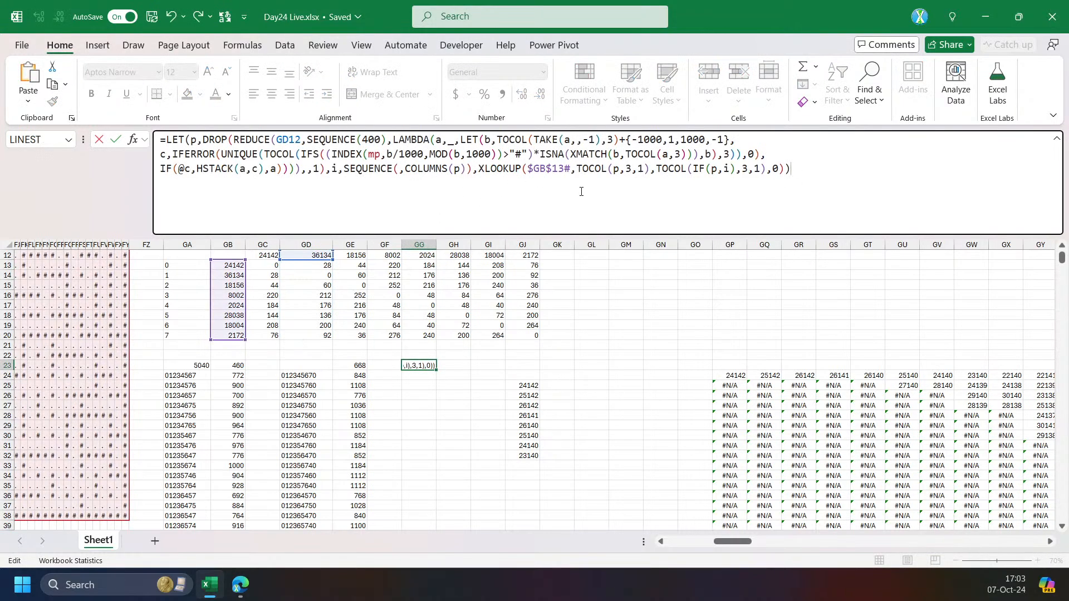
# In GG23's LET formula, replace XLOOKUP with HSTACK and remove the final 0 argument.
pyautogui.doubleClick(506, 170)
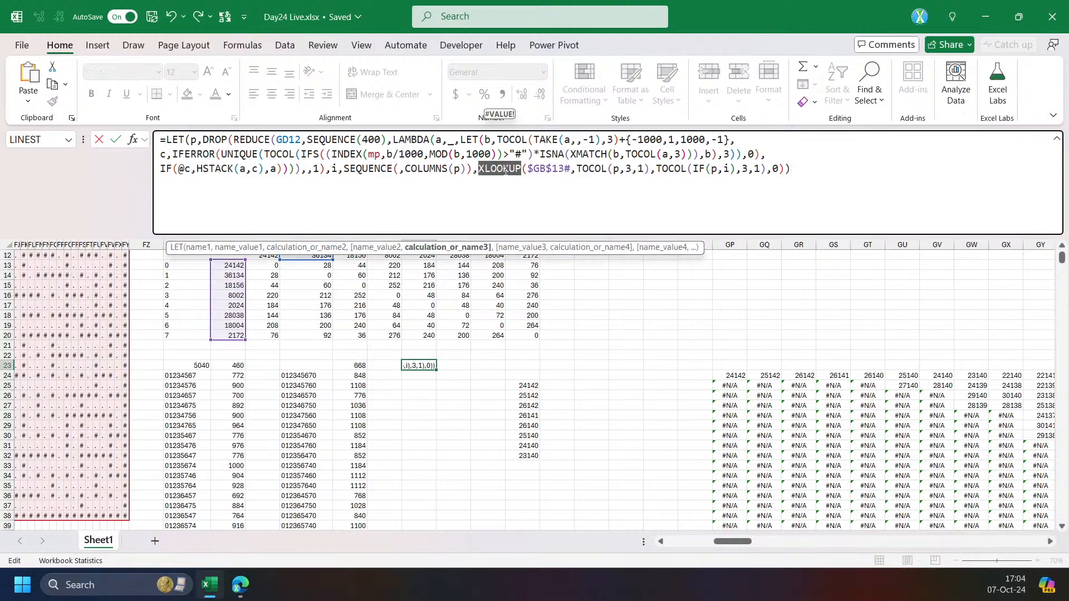
pyautogui.write('HSTACK')
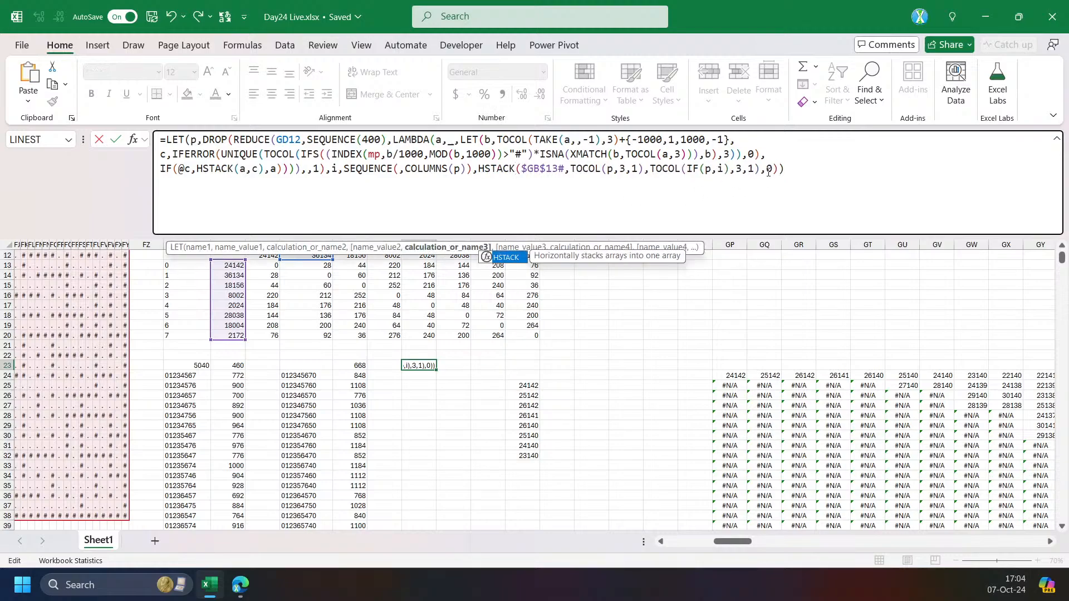
pyautogui.moveTo(761, 169); pyautogui.dragTo(822, 171)
pyautogui.press('BackSpace')
pyautogui.write(')')
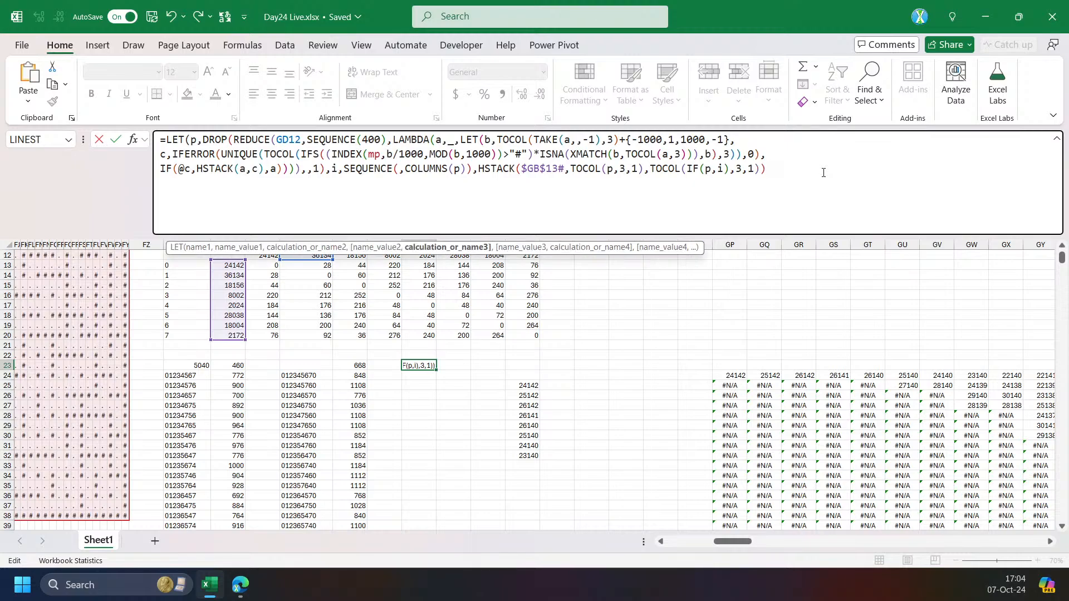
pyautogui.hotkey('ctrl', 'Return')
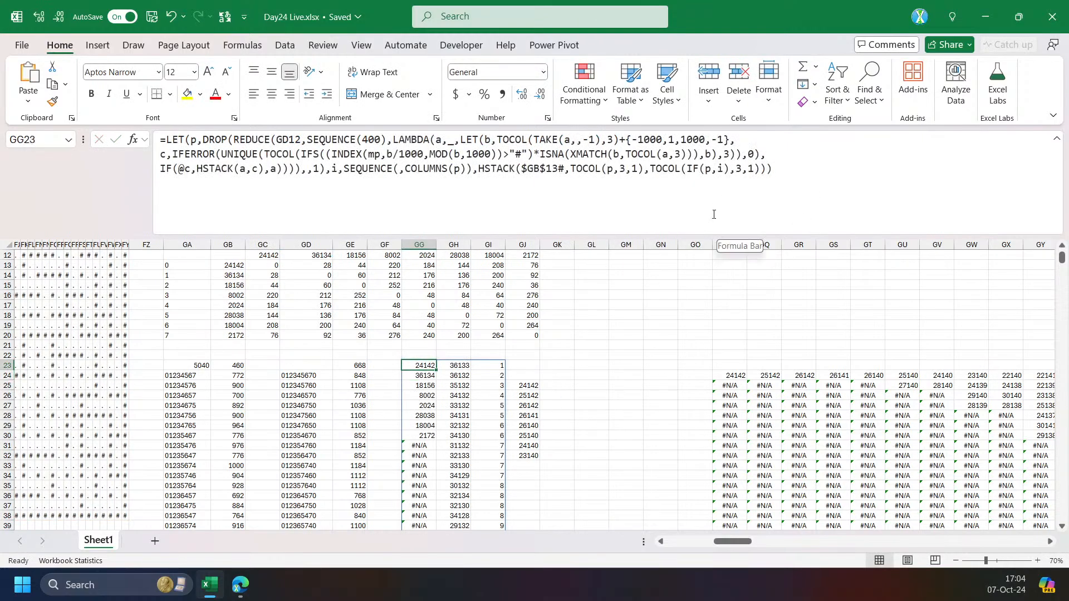
# Remove the $GB$13# argument from HSTACK in GG23 so it stacks only TOCOL(p,3,1) and TOCOL(IF(p,i),3,1).
pyautogui.click(525, 171)
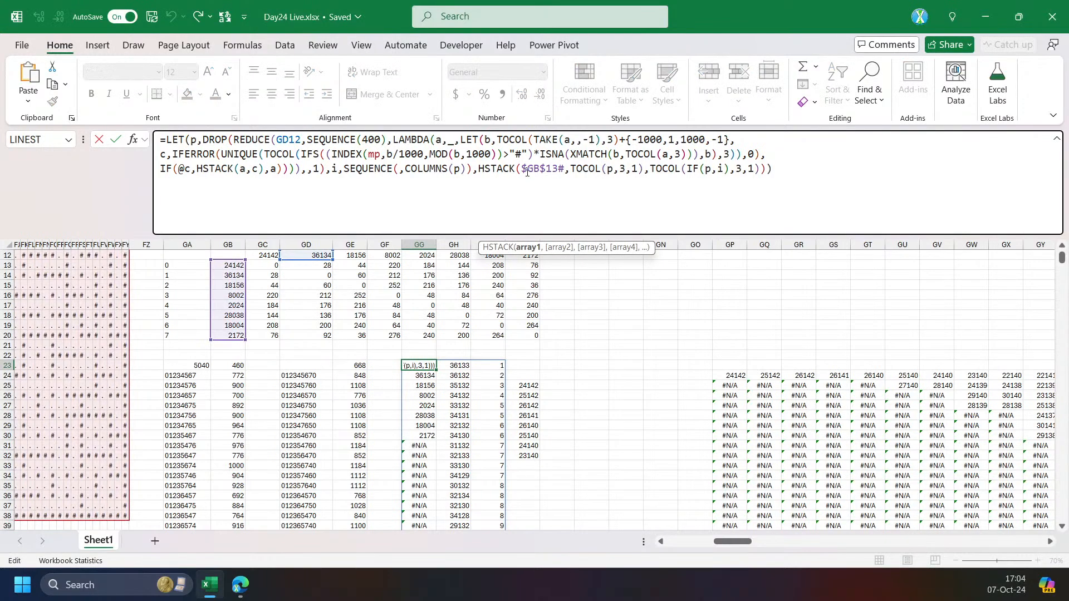
pyautogui.doubleClick(525, 171)
pyautogui.press('Delete')
pyautogui.press('Delete')
pyautogui.hotkey('ctrl', 'Return')
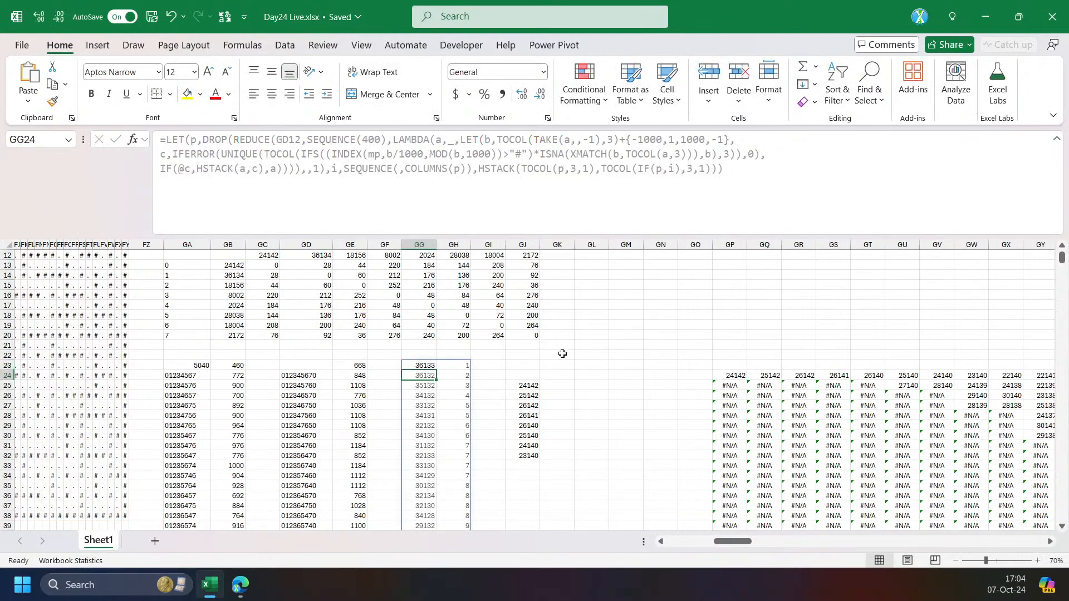
# Move the HSTACK formula from GG23 to GG25 and compare the step numbers in GH33:GH36 with the REDUCE spill's columns.
pyautogui.moveTo(422, 372); pyautogui.dragTo(464, 437)
pyautogui.scroll(-2, 439, 415)
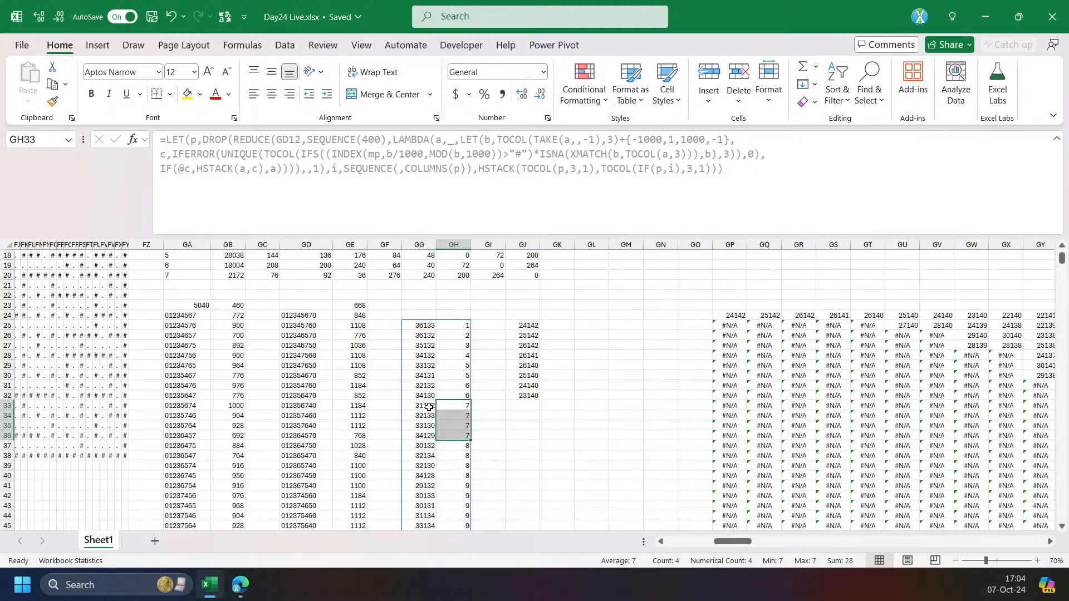
pyautogui.click(897, 316)
pyautogui.click(942, 316)
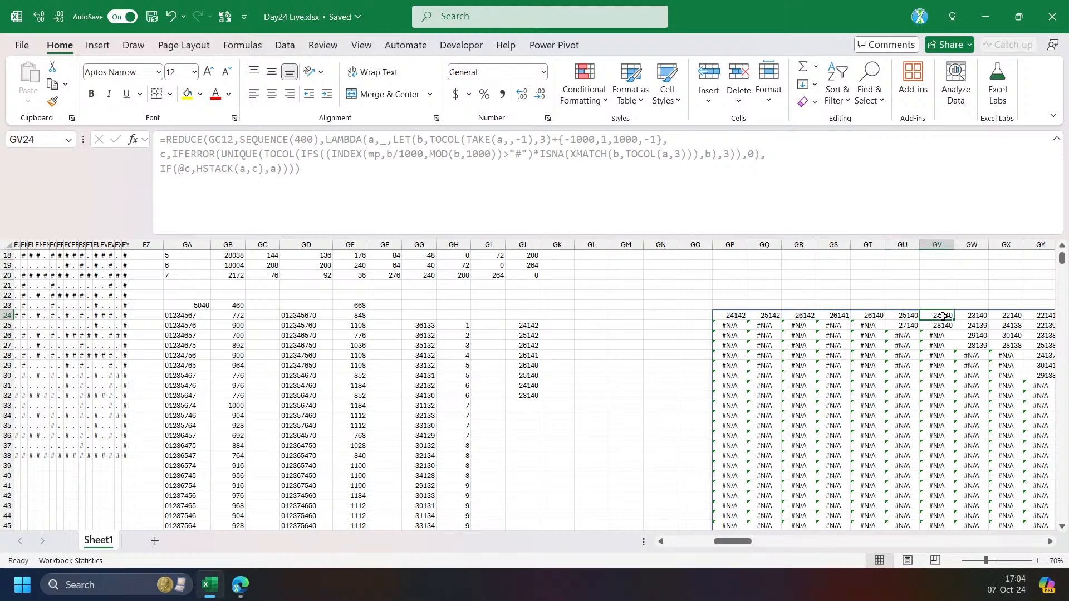
pyautogui.moveTo(431, 406); pyautogui.dragTo(455, 439)
pyautogui.click(459, 407)
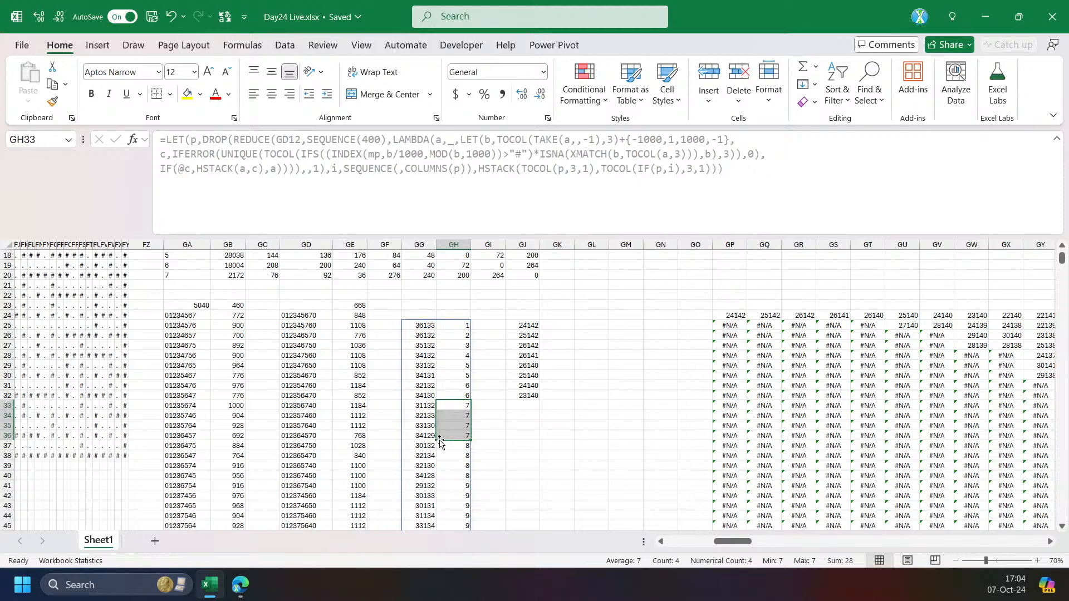
# Clear the stacked list at GJ25 and copy the opening of GP24's REDUCE formula through LAMBDA(a,_,.
pyautogui.click(530, 327)
pyautogui.press('Delete')
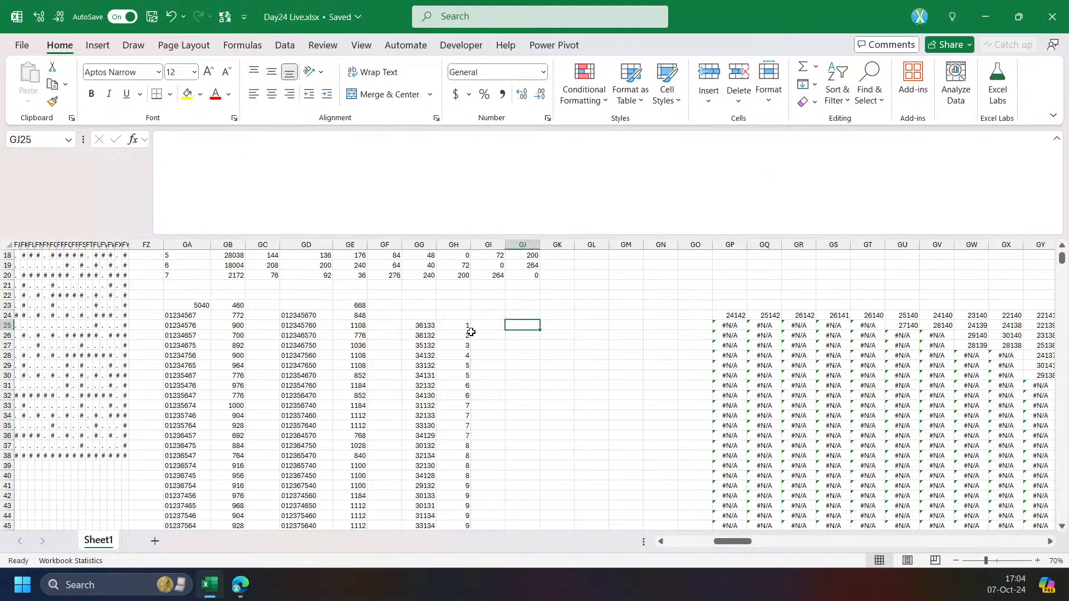
pyautogui.click(736, 318)
pyautogui.click(512, 322)
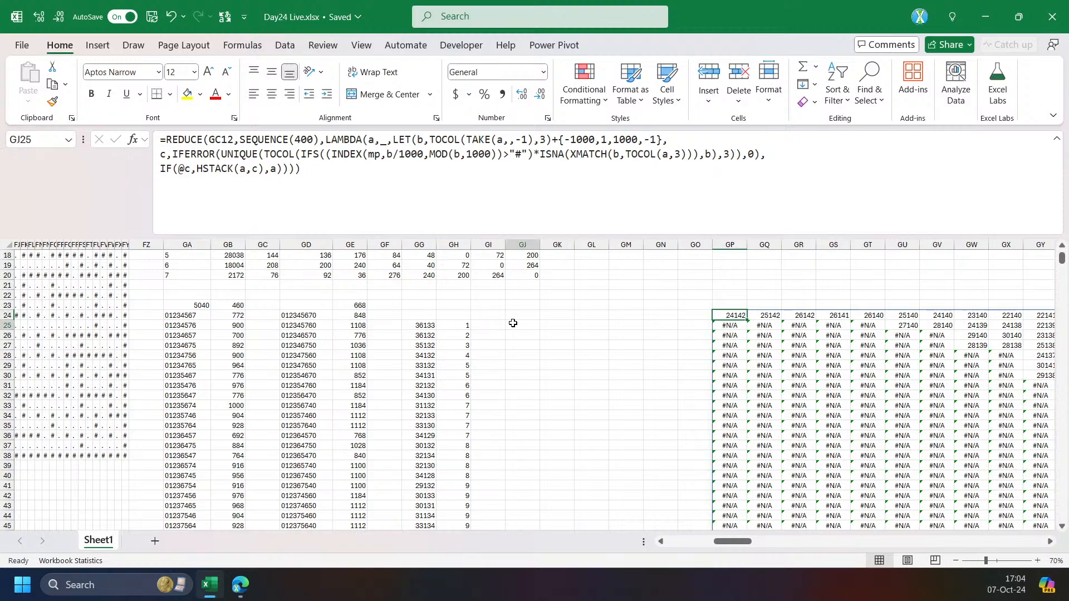
pyautogui.click(737, 316)
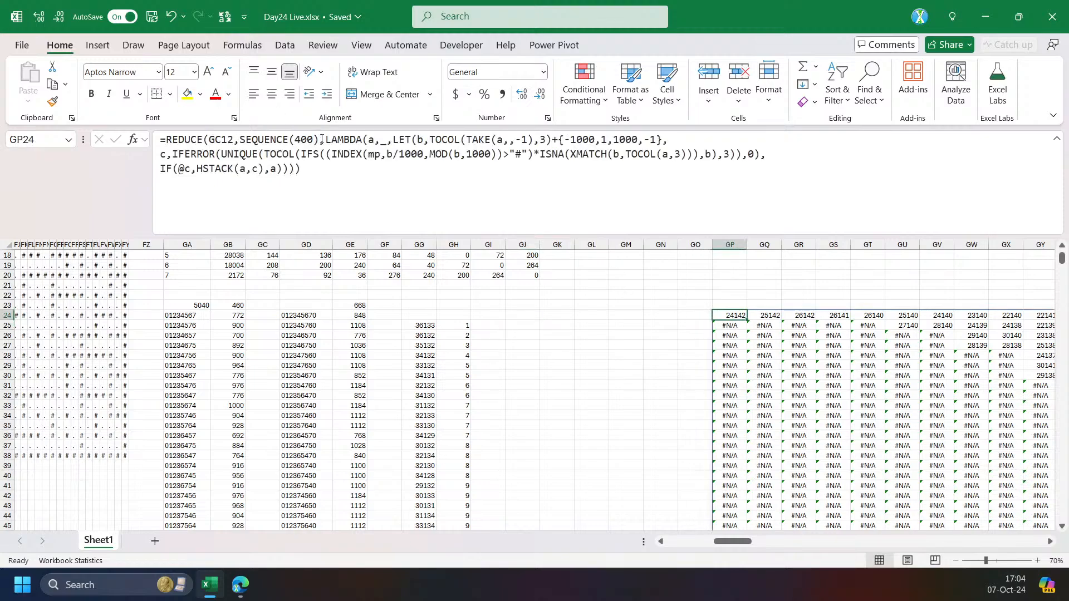
pyautogui.moveTo(395, 140); pyautogui.dragTo(161, 139)
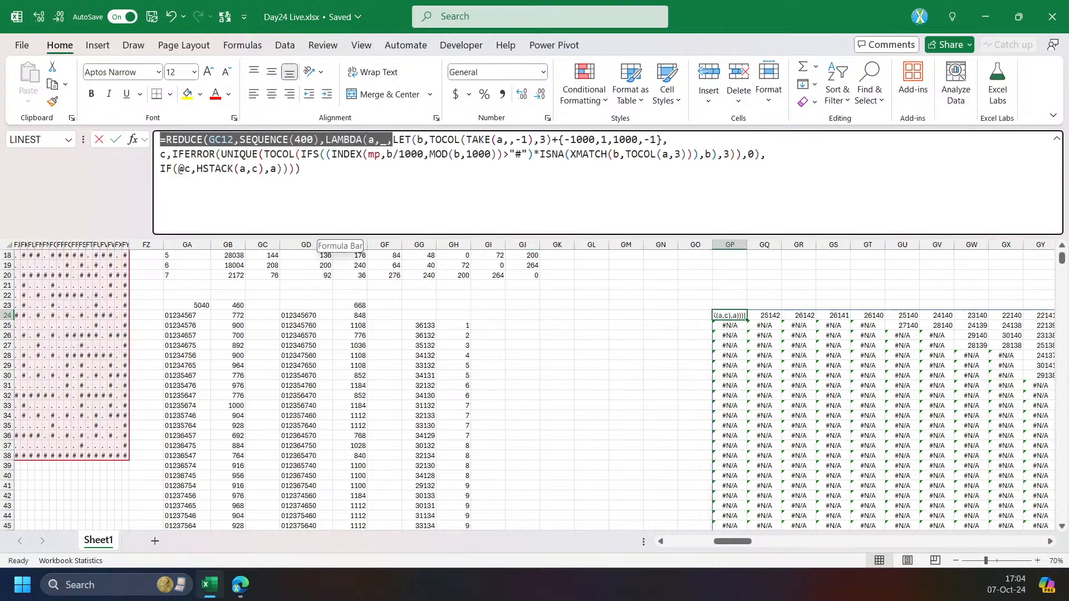
pyautogui.hotkey('ctrl', 'c')
pyautogui.press('Escape')
# Enter =REDUCE(GC12,SEQUENCE(1),LAMBDA(a,i,a)) in GJ24, reusing the copied opening of the REDUCE formula.
pyautogui.click(527, 325)
pyautogui.click(519, 315)
pyautogui.click(329, 174)
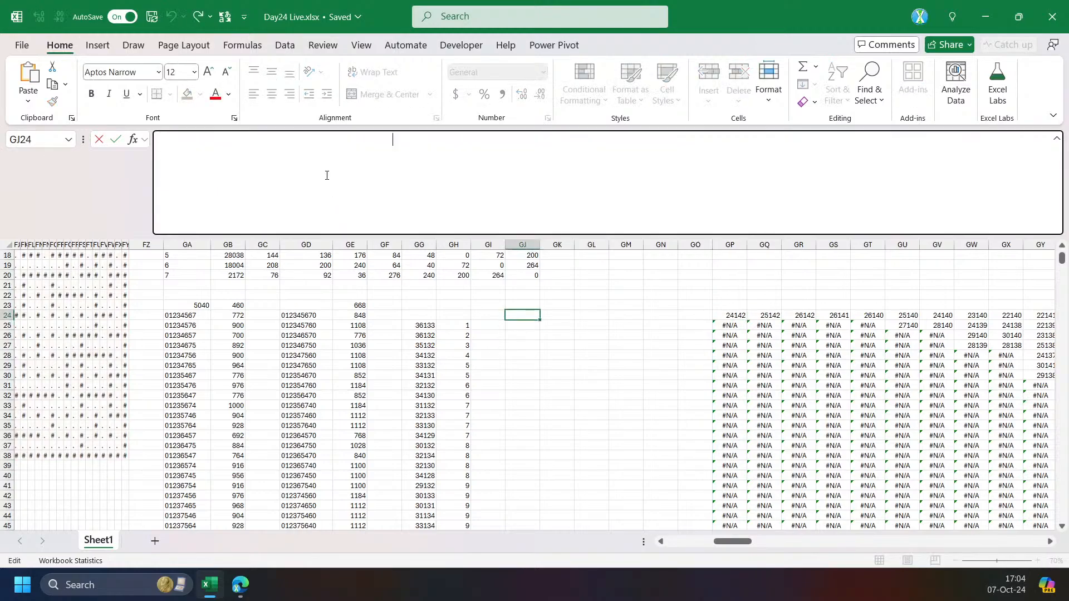
pyautogui.hotkey('ctrl', 'v')
pyautogui.write('i')
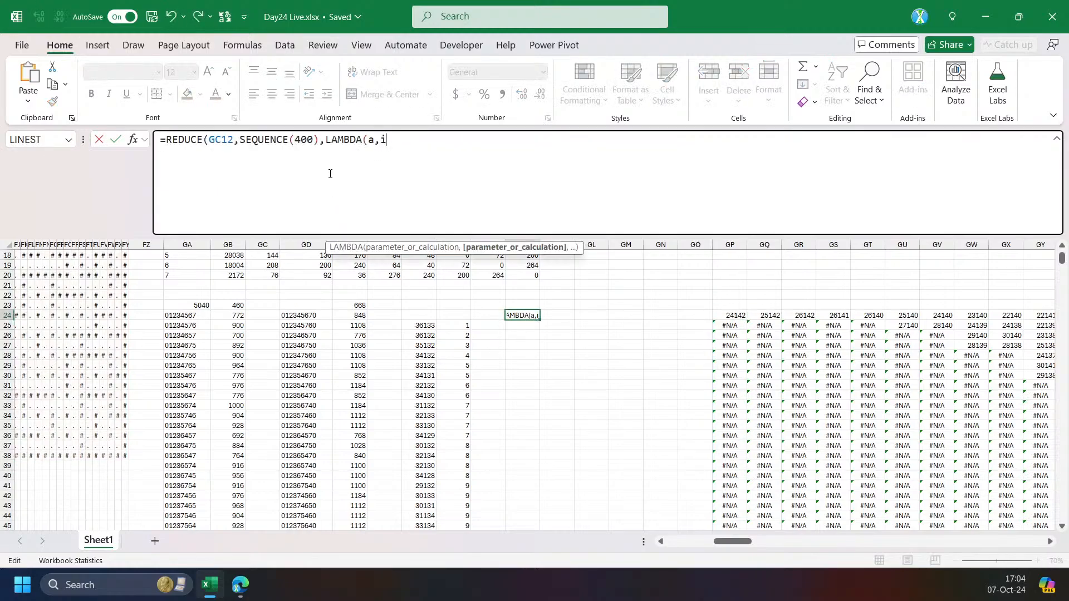
pyautogui.doubleClick(306, 144)
pyautogui.write('1')
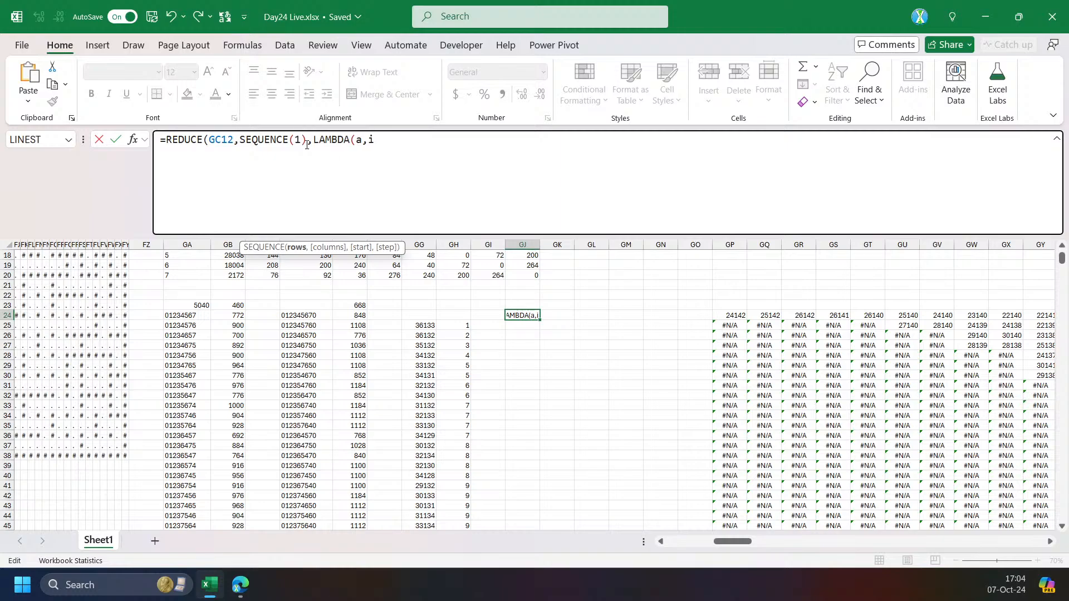
pyautogui.click(402, 148)
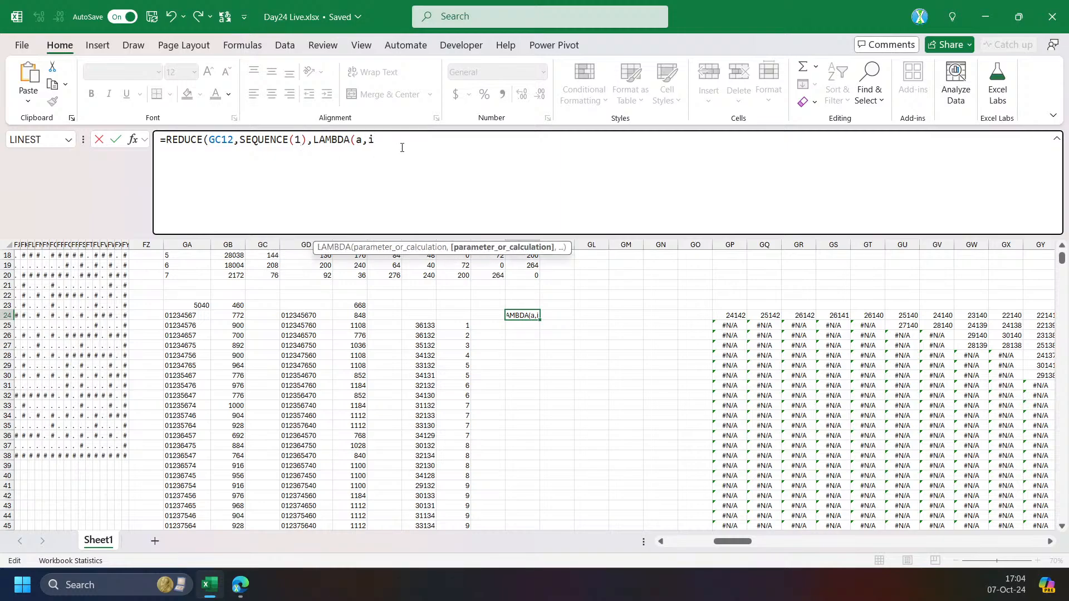
pyautogui.write(',a))')
pyautogui.hotkey('ctrl', 'Return')
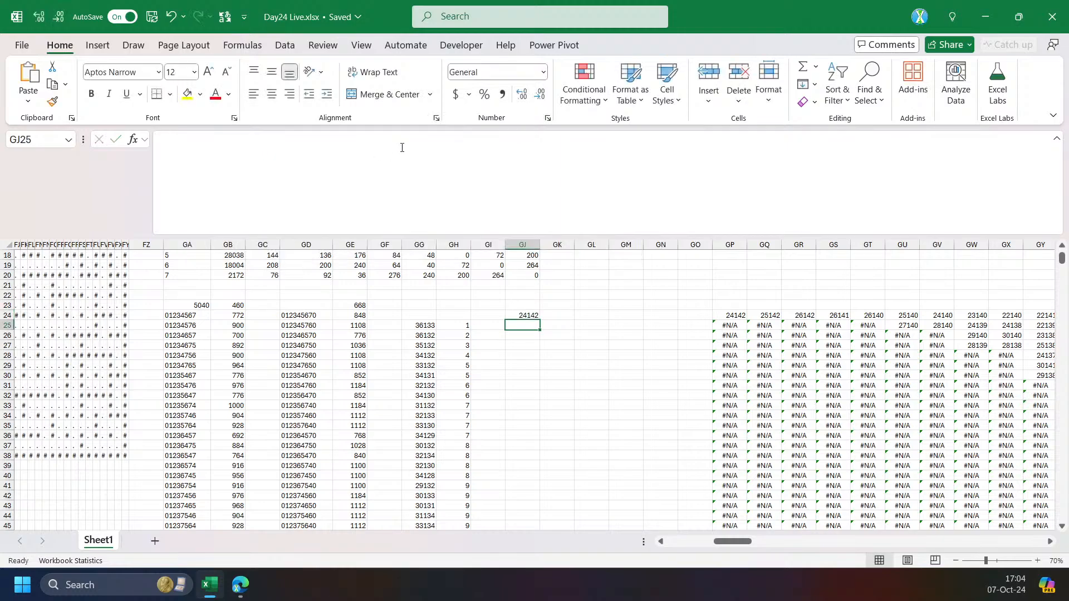
# Change the starting cell of the REDUCE in GG25's formula to GC12.
pyautogui.click(421, 314)
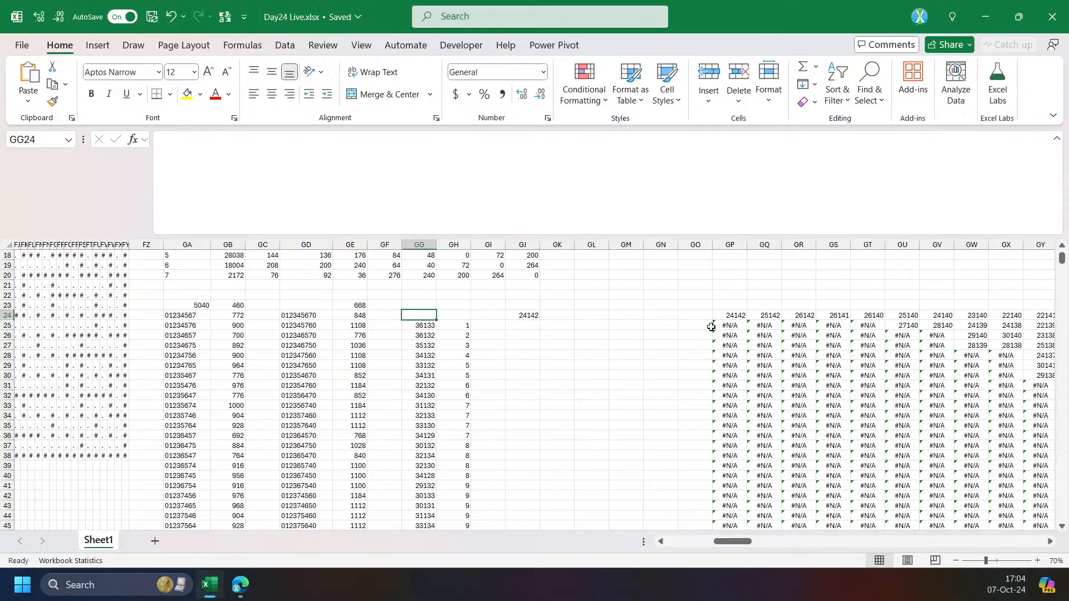
pyautogui.click(410, 326)
pyautogui.click(424, 169)
pyautogui.scroll(4, 352, 340)
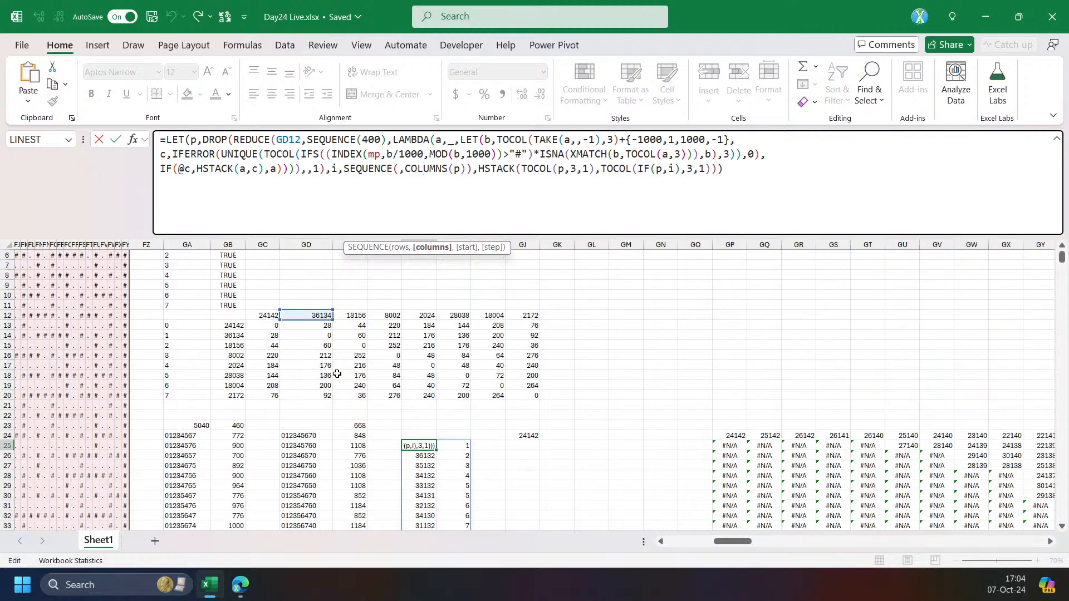
pyautogui.moveTo(305, 320); pyautogui.dragTo(262, 321)
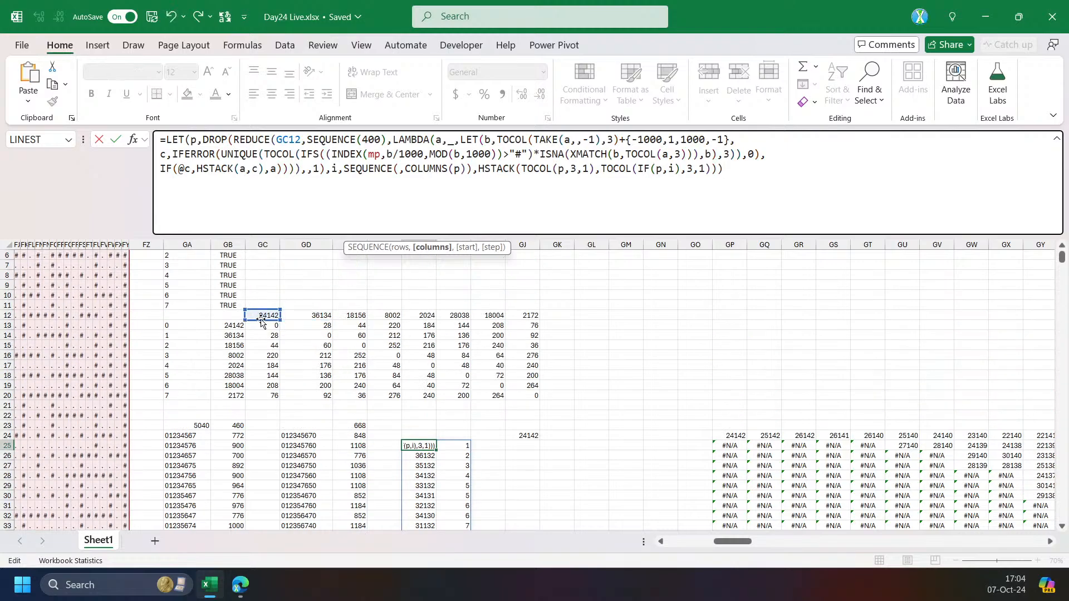
pyautogui.press('Return')
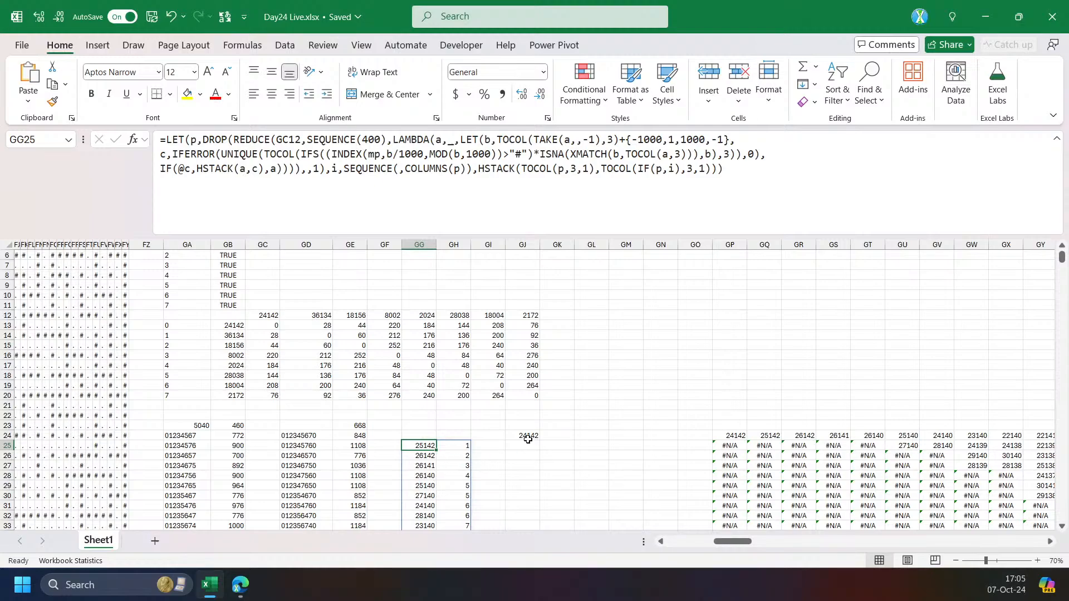
# Set the initial value of GJ24's REDUCE to GC12*{1,0}.
pyautogui.click(537, 438)
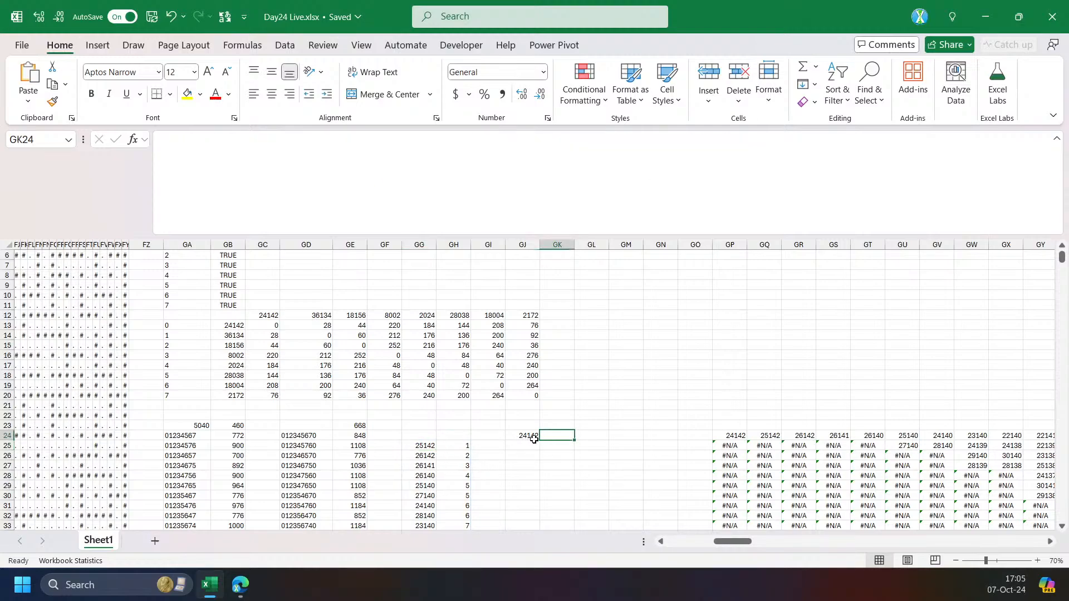
pyautogui.click(234, 140)
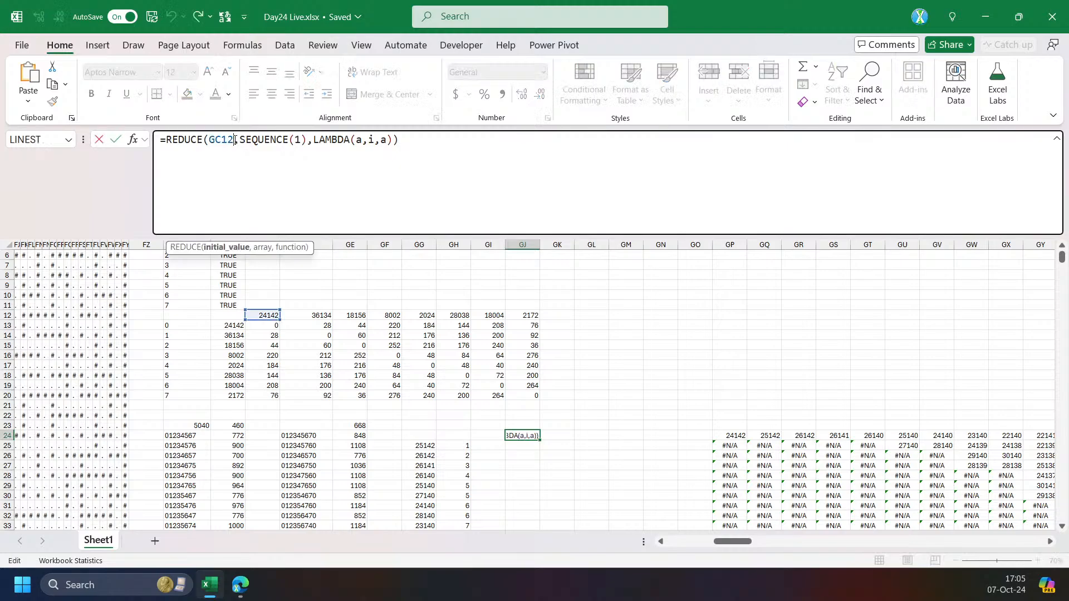
pyautogui.write('*{1,0')
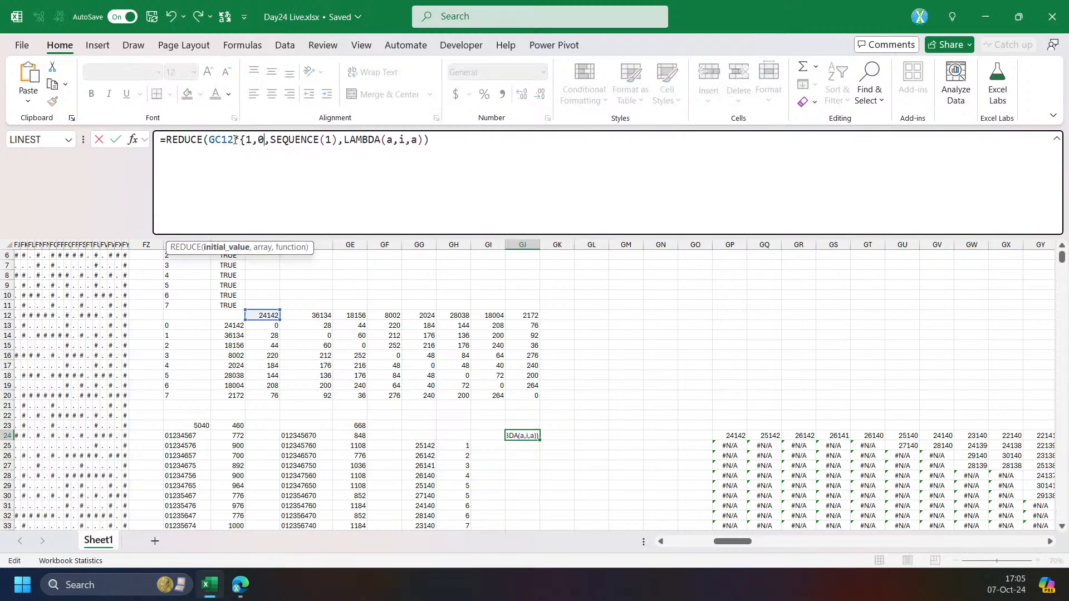
pyautogui.write('}')
pyautogui.press('Return')
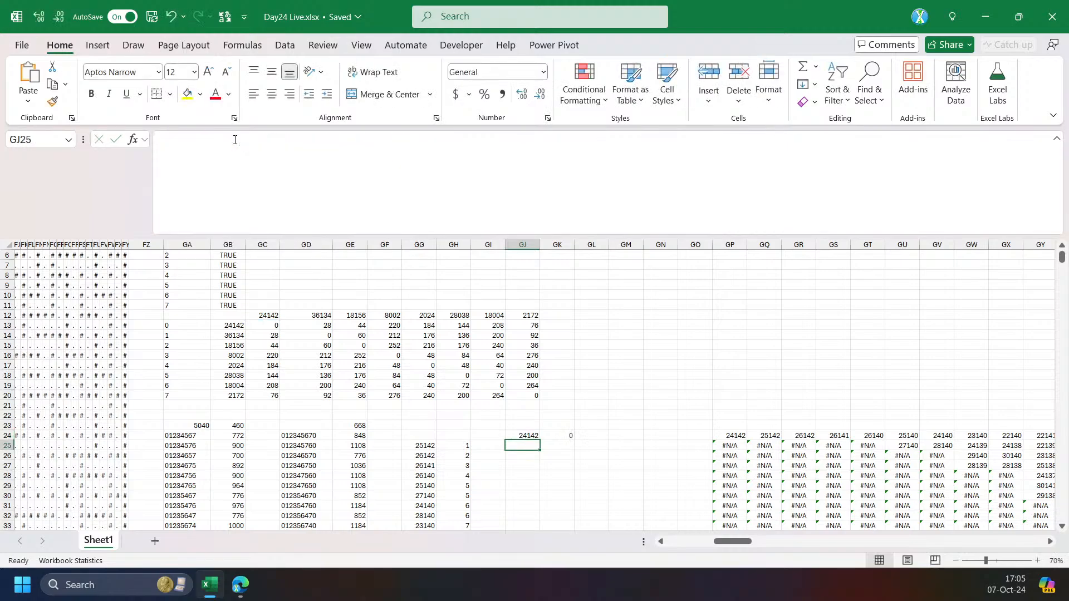
# Compare the TOCOL(TAKE(a,,-1),3) part of GP24's REDUCE formula with the position and step pair in GJ24:GK24.
pyautogui.press('Up')
pyautogui.moveTo(724, 542); pyautogui.dragTo(726, 548)
pyautogui.scroll(-3, 524, 443)
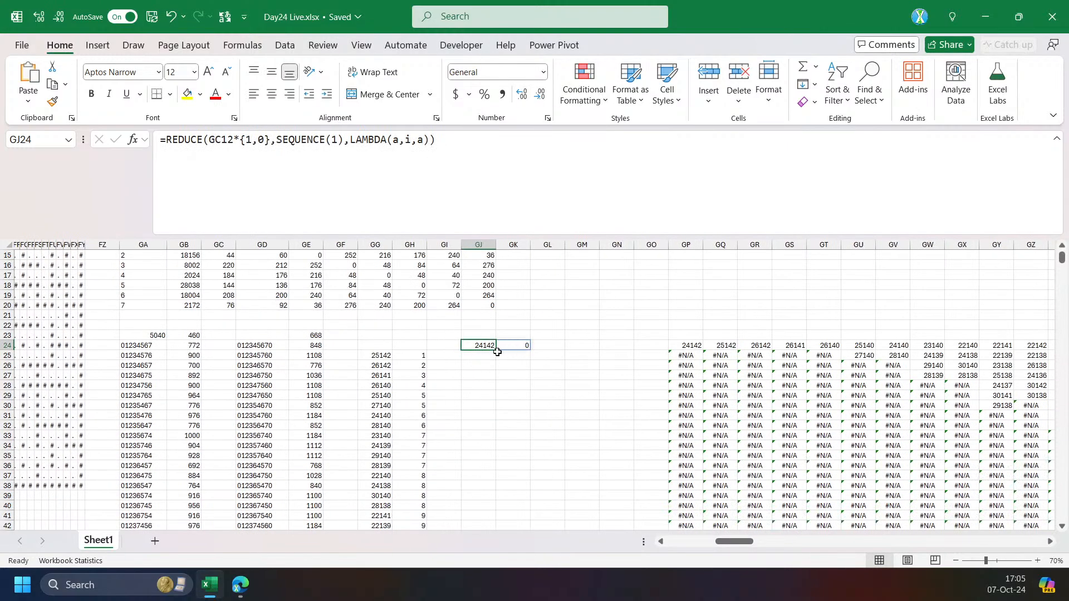
pyautogui.click(686, 346)
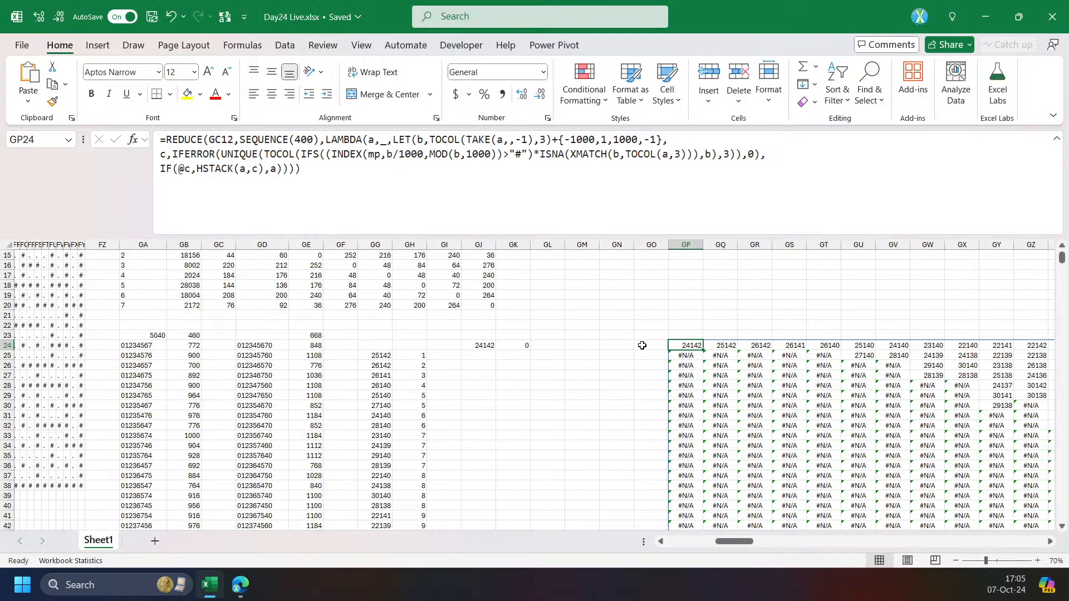
pyautogui.click(466, 140)
pyautogui.click(449, 140)
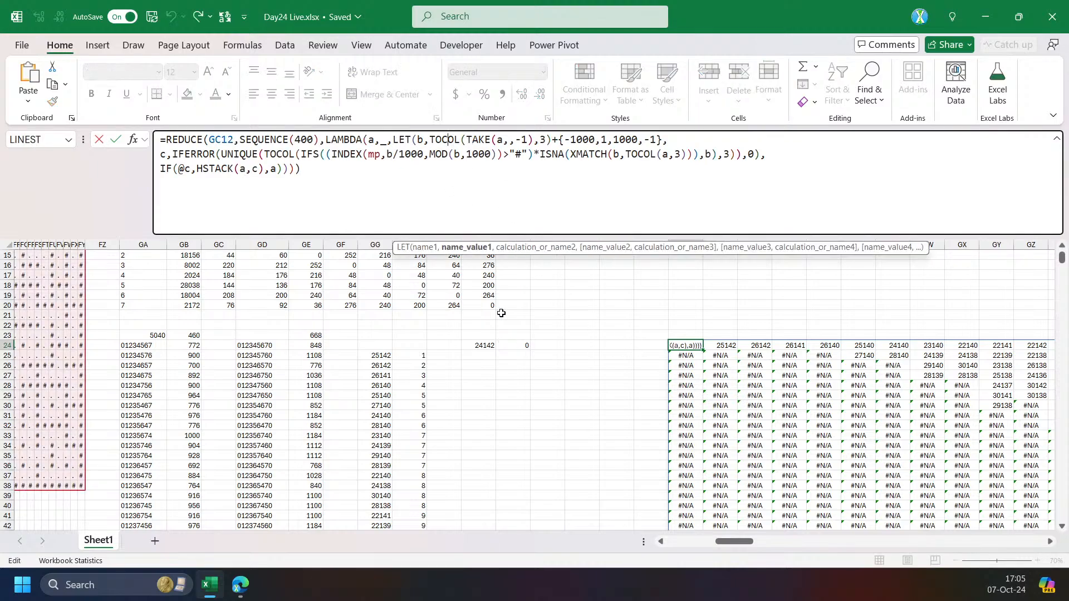
pyautogui.press('Escape')
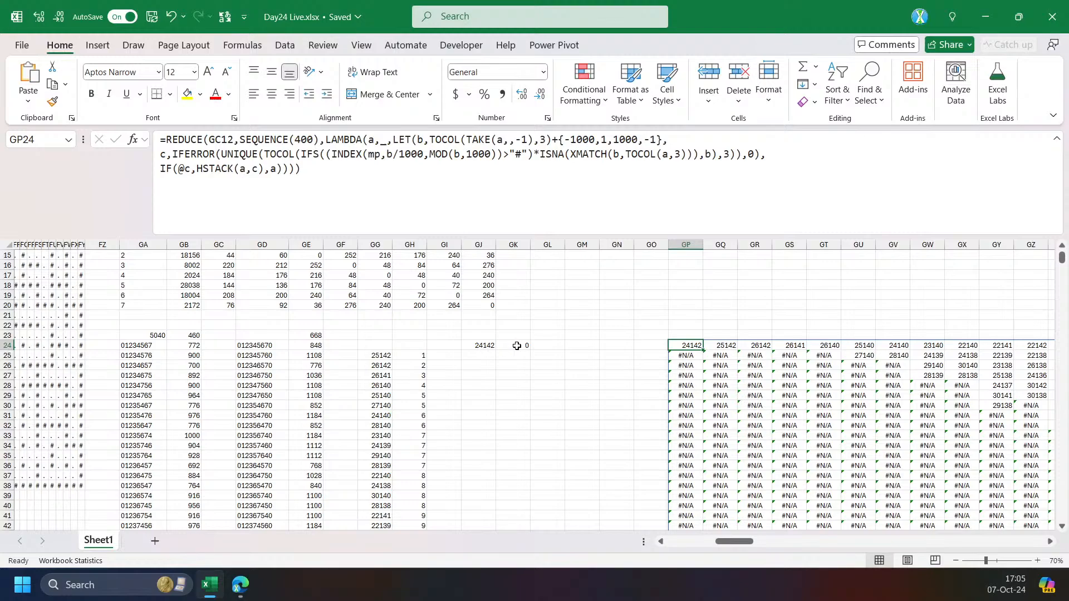
pyautogui.click(494, 345)
pyautogui.click(513, 345)
pyautogui.click(493, 347)
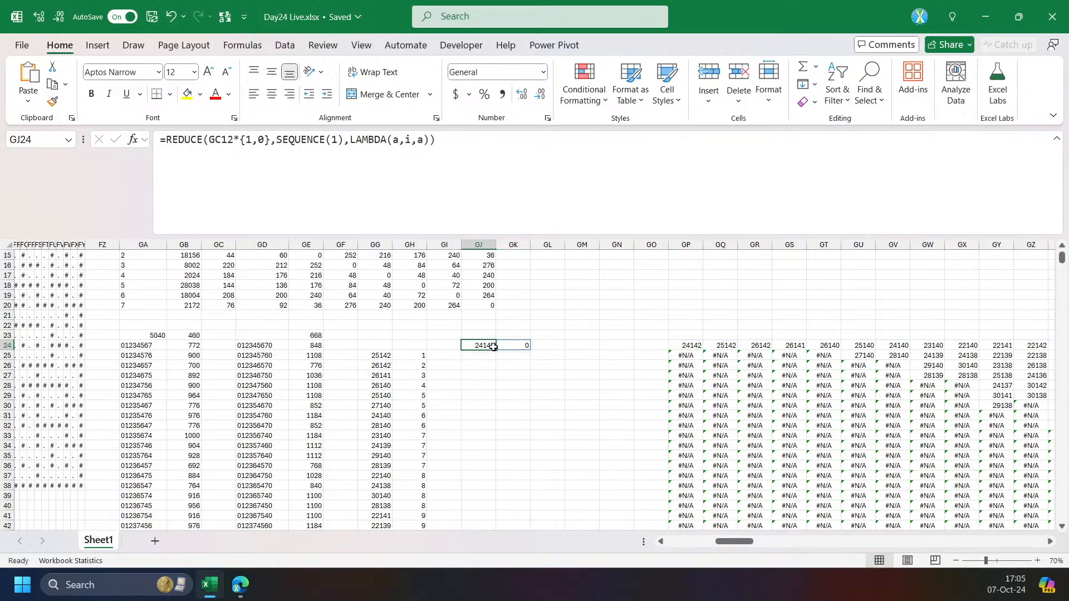
# Replace the LAMBDA's result a in GJ24's REDUCE formula with an XMATCH that looks up i-1.
pyautogui.doubleClick(420, 139)
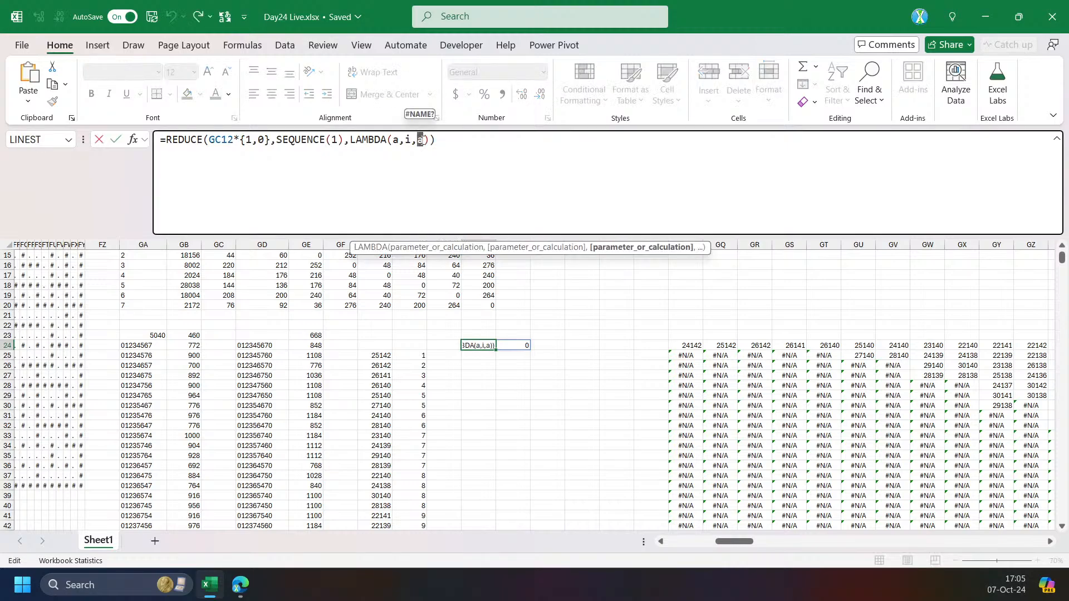
pyautogui.write('x')
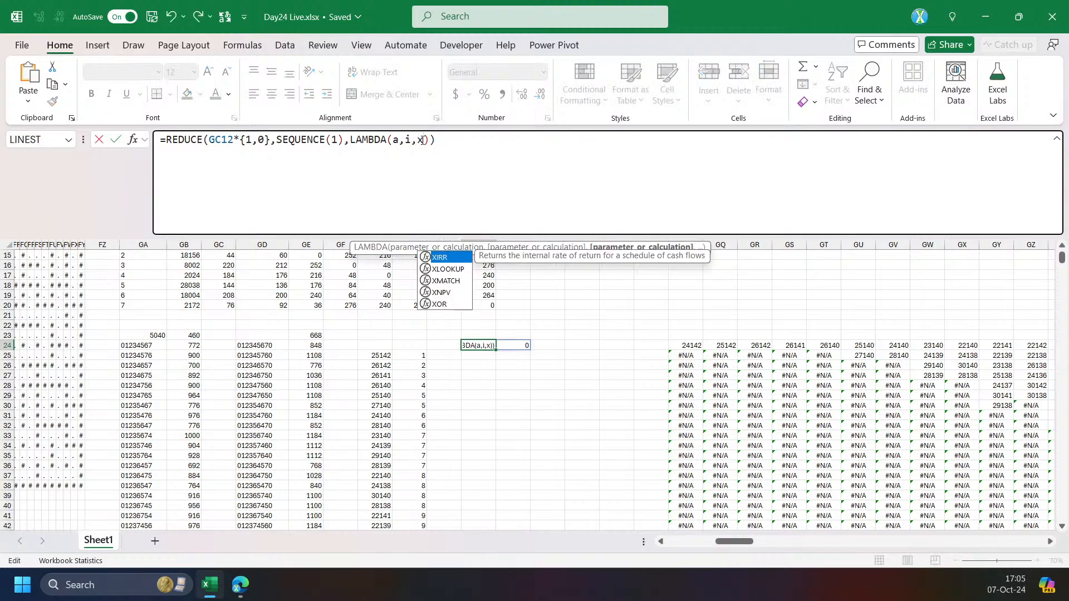
pyautogui.write('lo')
pyautogui.press('BackSpace')
pyautogui.press('BackSpace')
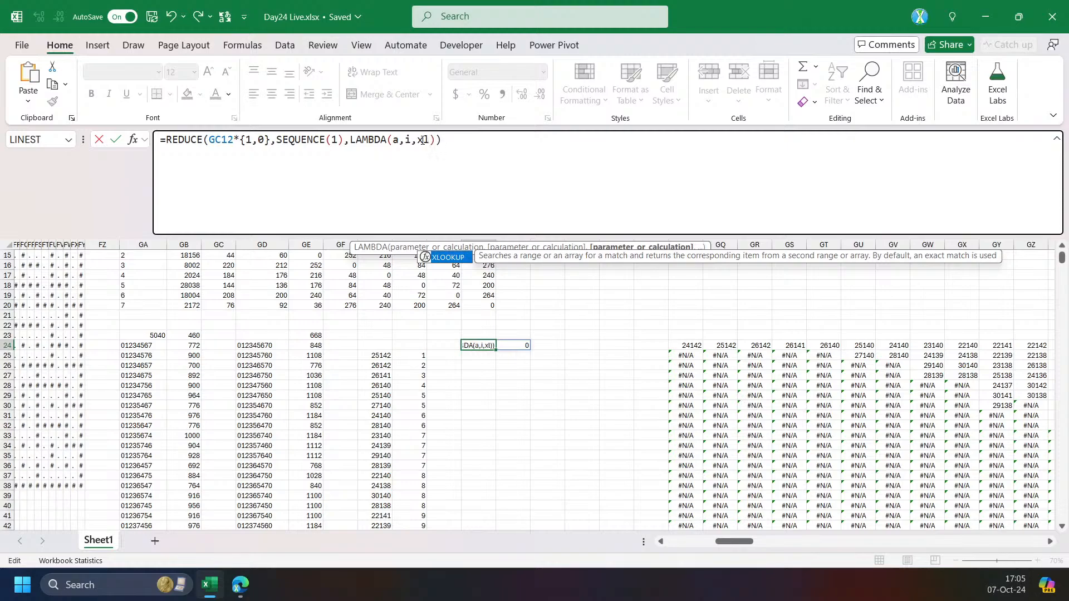
pyautogui.write('ma')
pyautogui.press('Tab')
pyautogui.write('i-1')
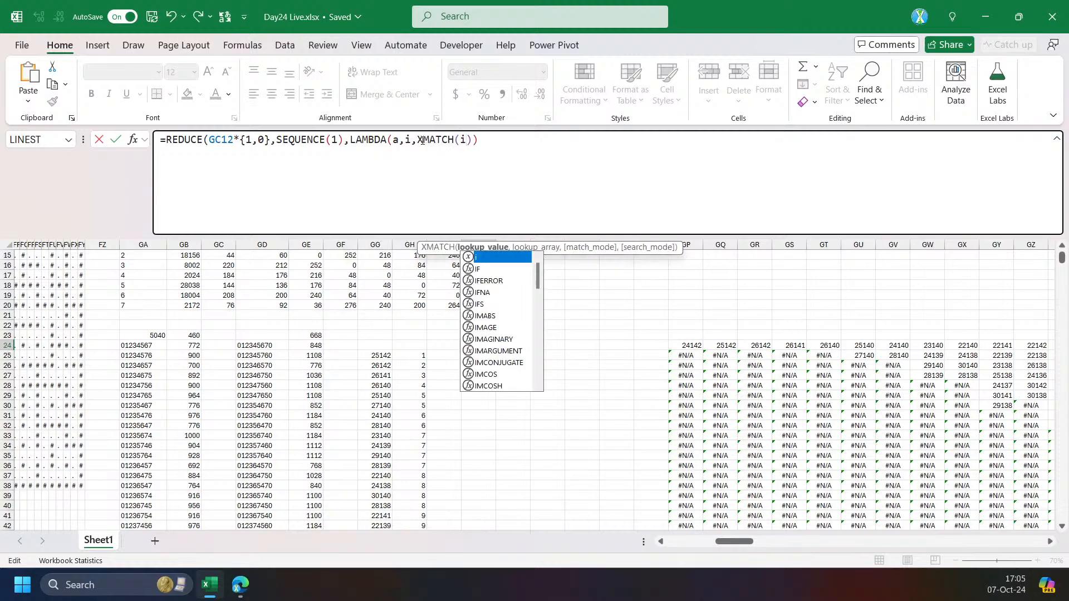
pyautogui.write(',')
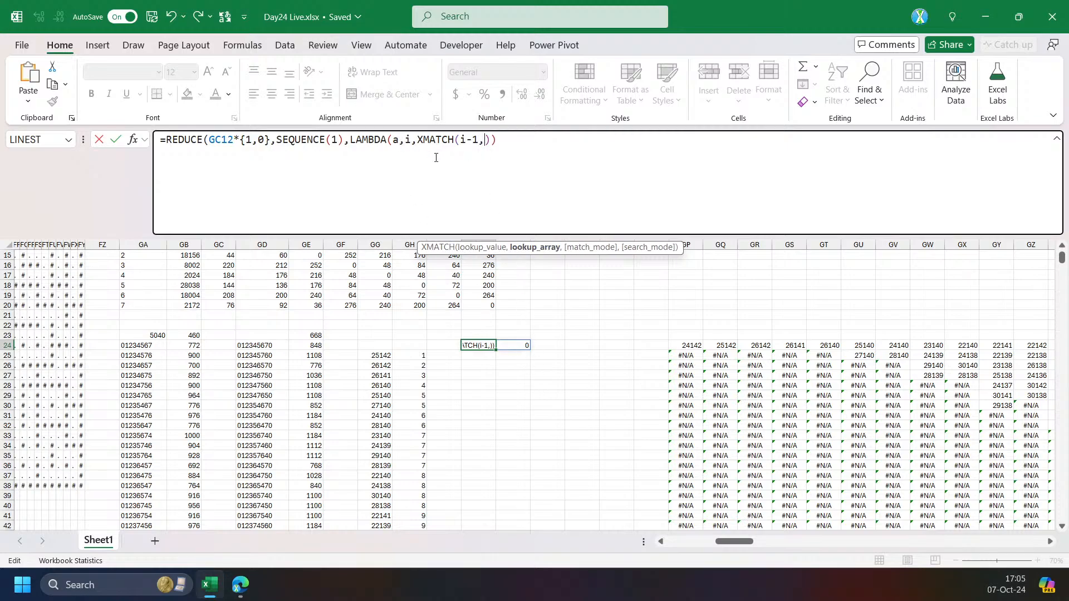
# Use DROP(a,,1) as the XMATCH lookup array in GJ24 and enter the formula with its closing parentheses complete.
pyautogui.write('take')
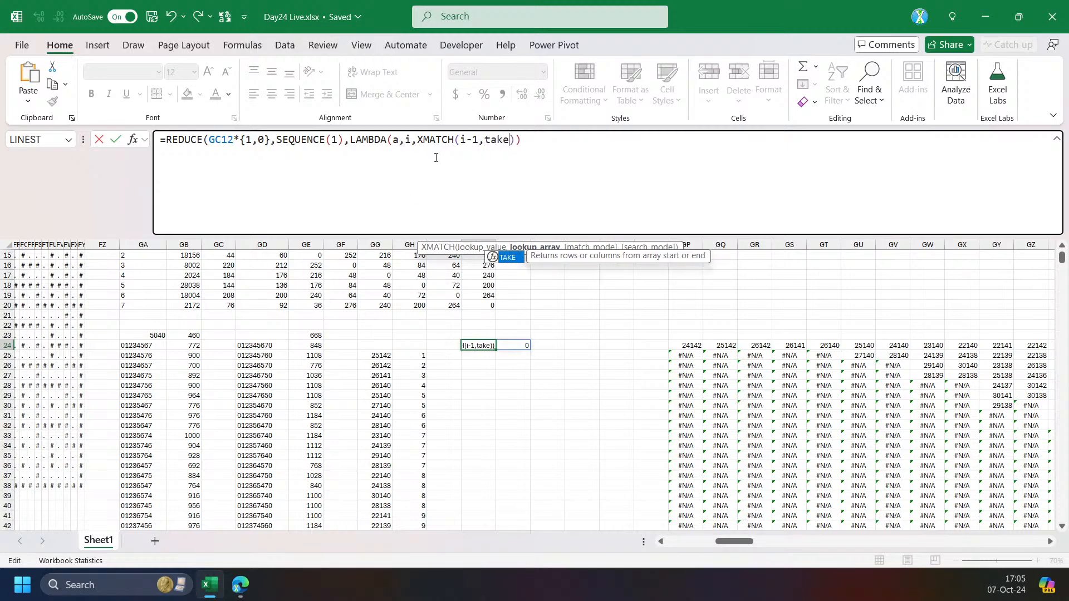
pyautogui.press('BackSpace')
pyautogui.press('BackSpace')
pyautogui.press('BackSpace')
pyautogui.press('BackSpace')
pyautogui.write('drop')
pyautogui.press('Tab')
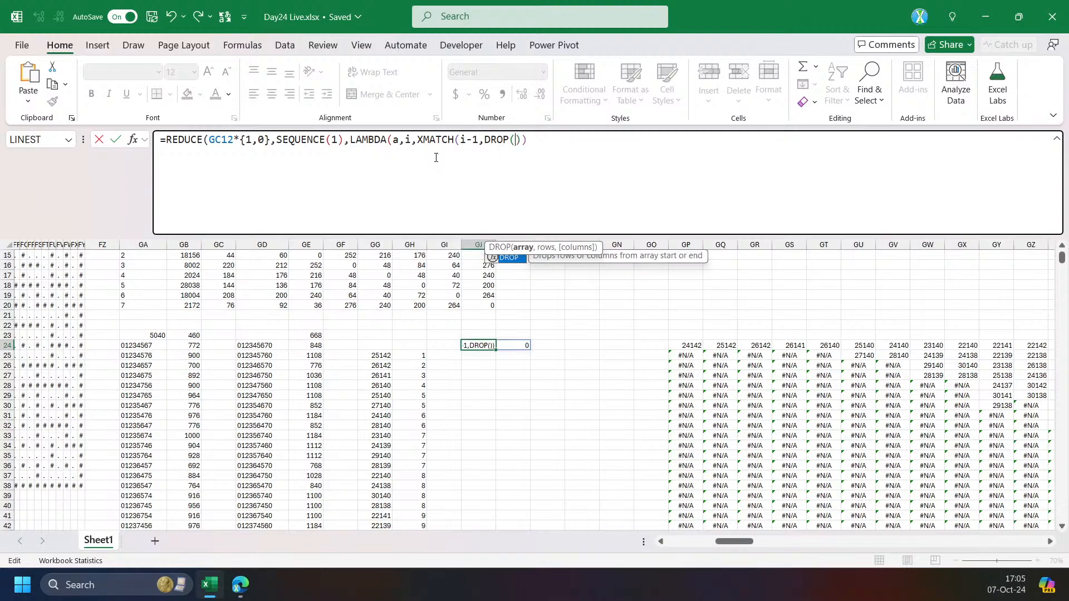
pyautogui.write('a,,1)')
pyautogui.press('Left')
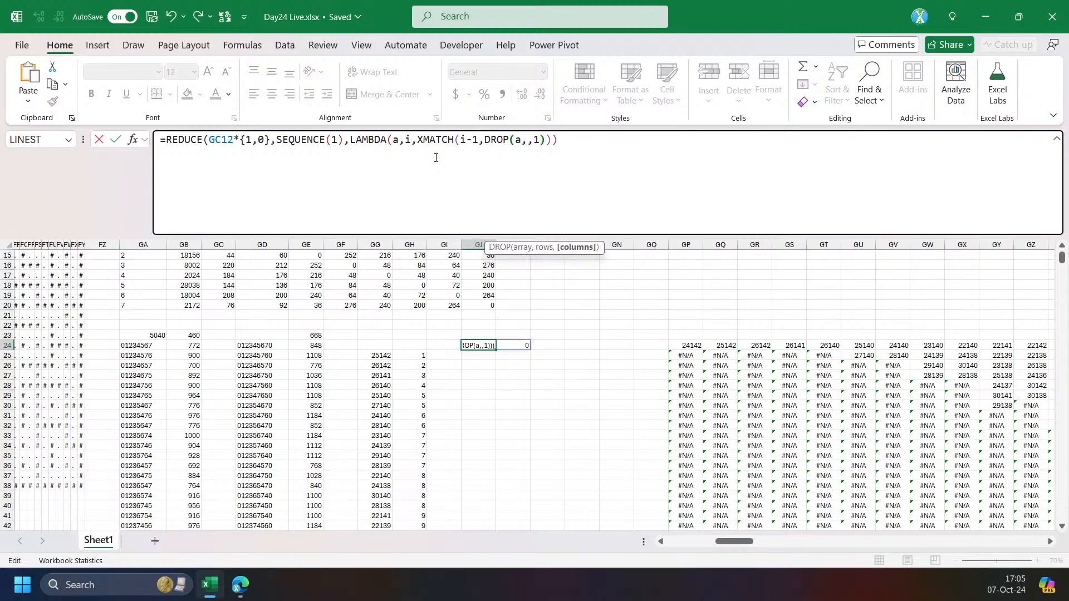
pyautogui.press('Right')
pyautogui.press('Right')
pyautogui.press('Right')
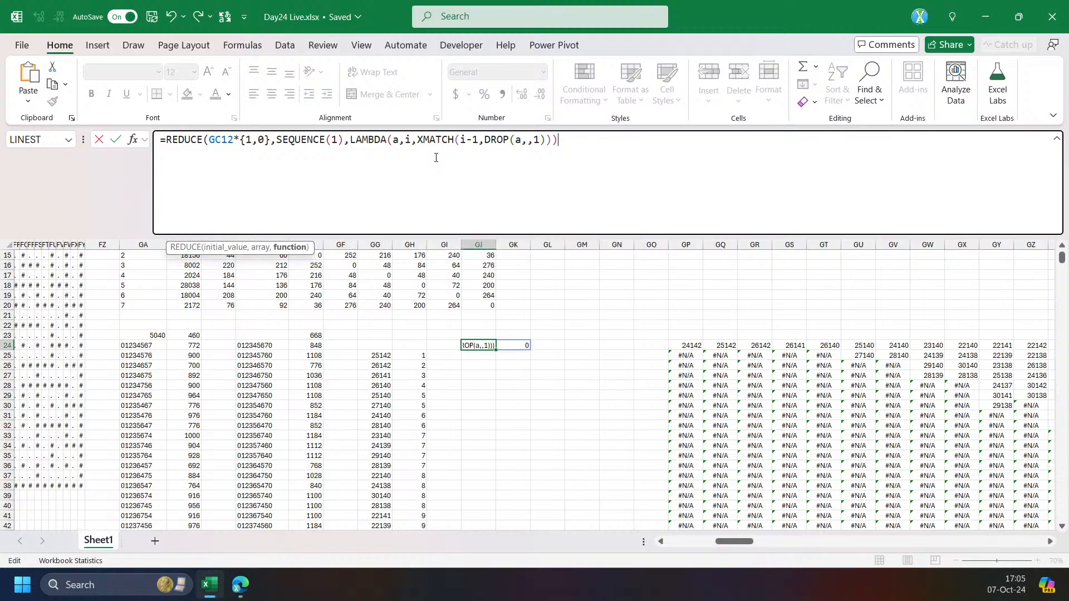
pyautogui.write(')')
pyautogui.hotkey('ctrl', 'Return')
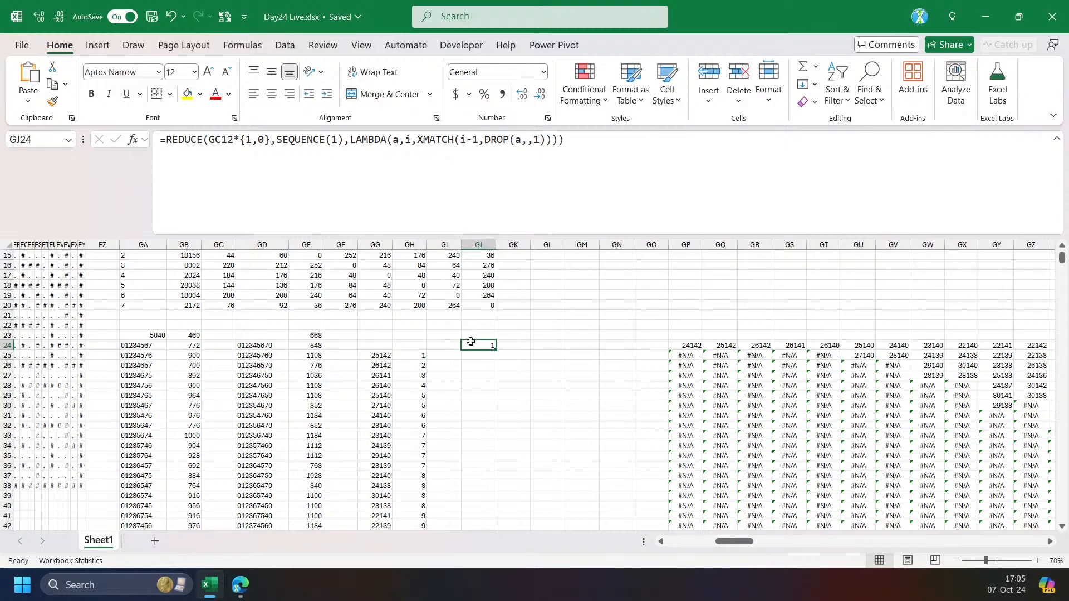
# Wrap GJ24's XMATCH in DROP(a,...) with the match position minus 1 as the number of rows to drop.
pyautogui.click(419, 139)
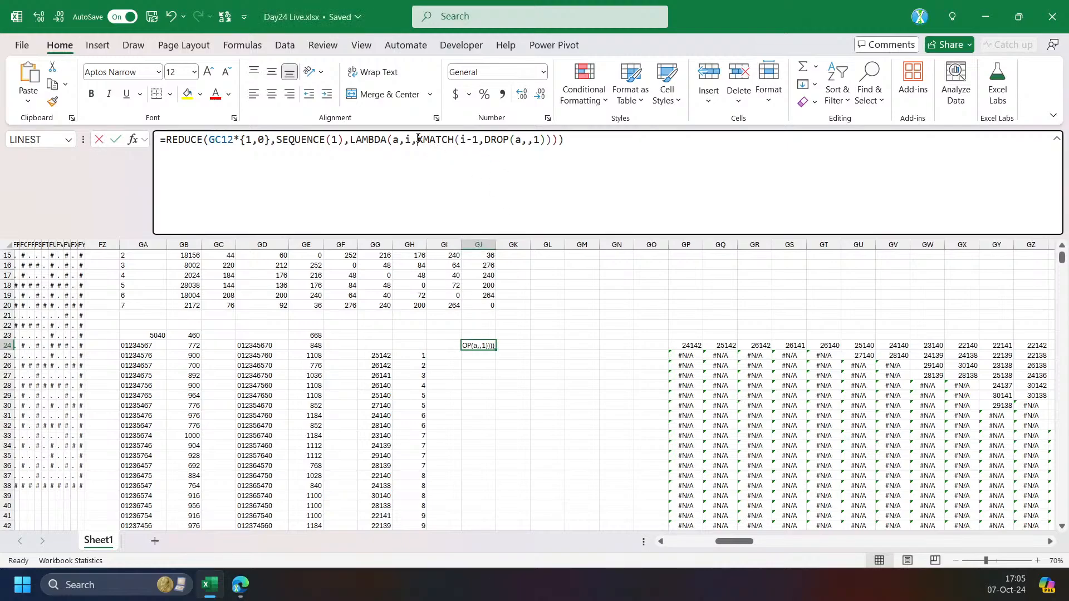
pyautogui.press('BackSpace')
pyautogui.write('DROP(a,')
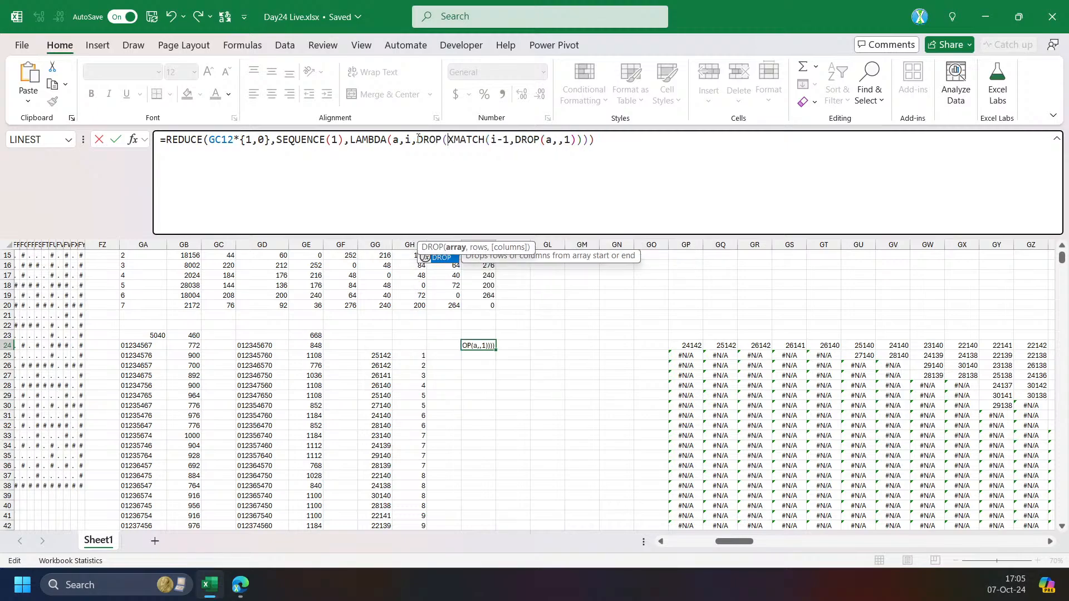
pyautogui.click(478, 247)
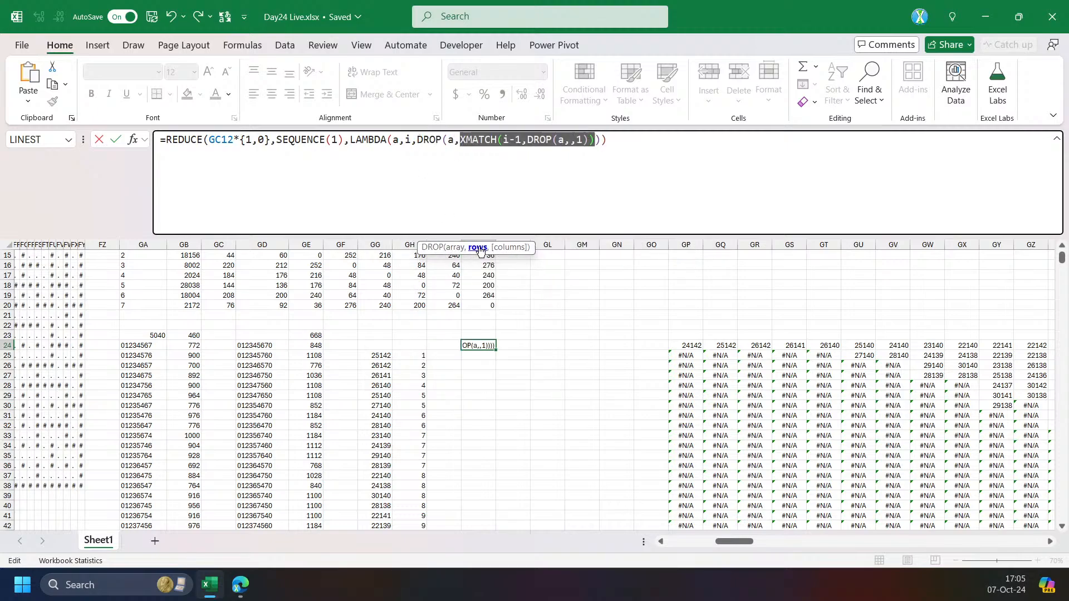
pyautogui.click(597, 141)
pyautogui.write(')-1')
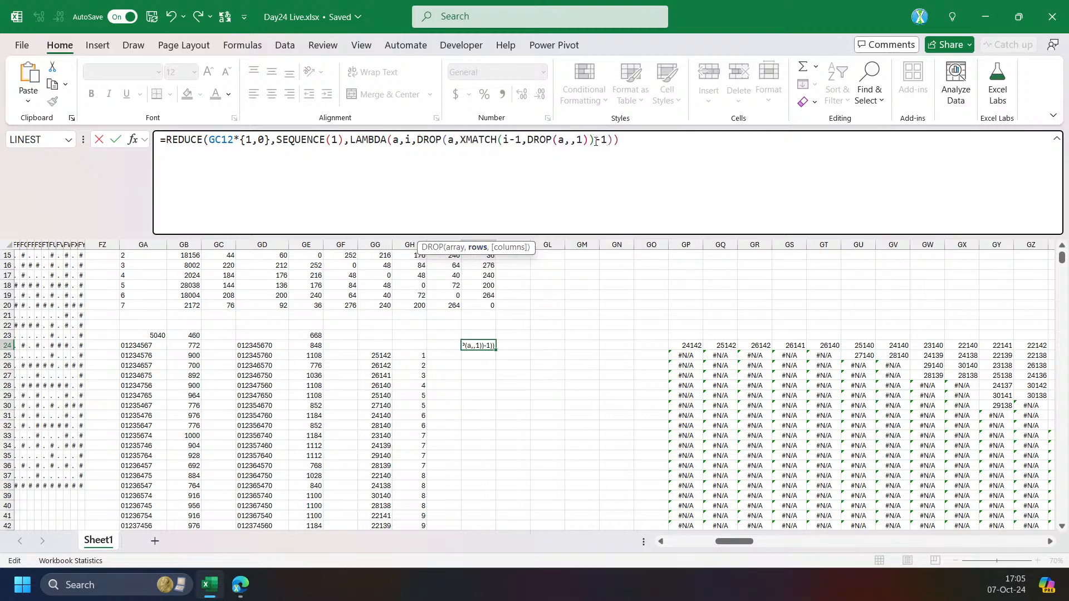
pyautogui.press('Return')
pyautogui.press('Up')
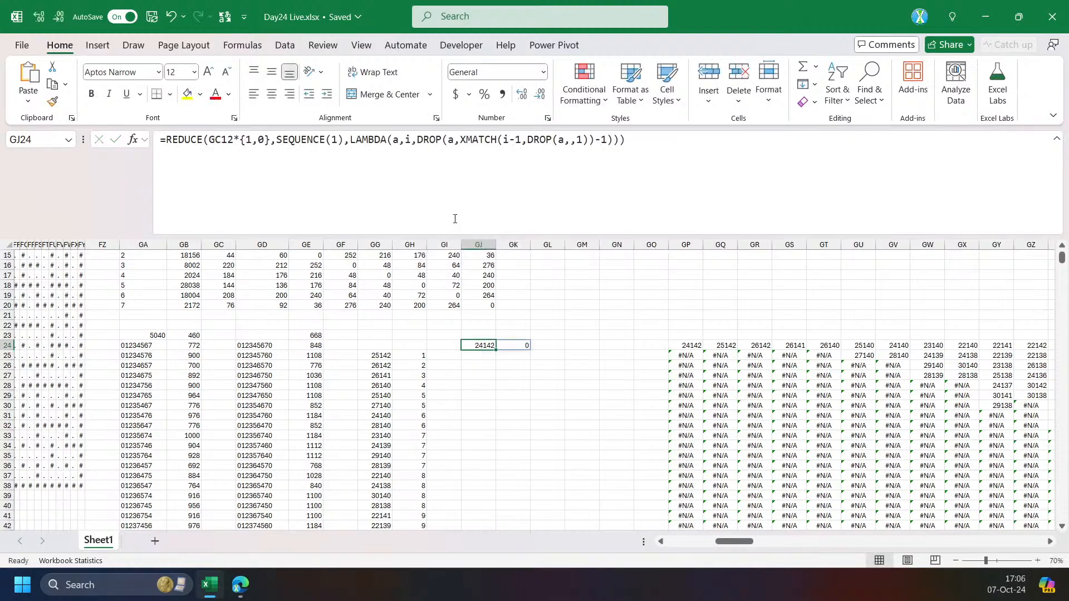
# Wrap GJ24's outer DROP in a LET that defines n as TAKE(a,,1), and make n the array being dropped from.
pyautogui.click(419, 143)
pyautogui.write('LET(')
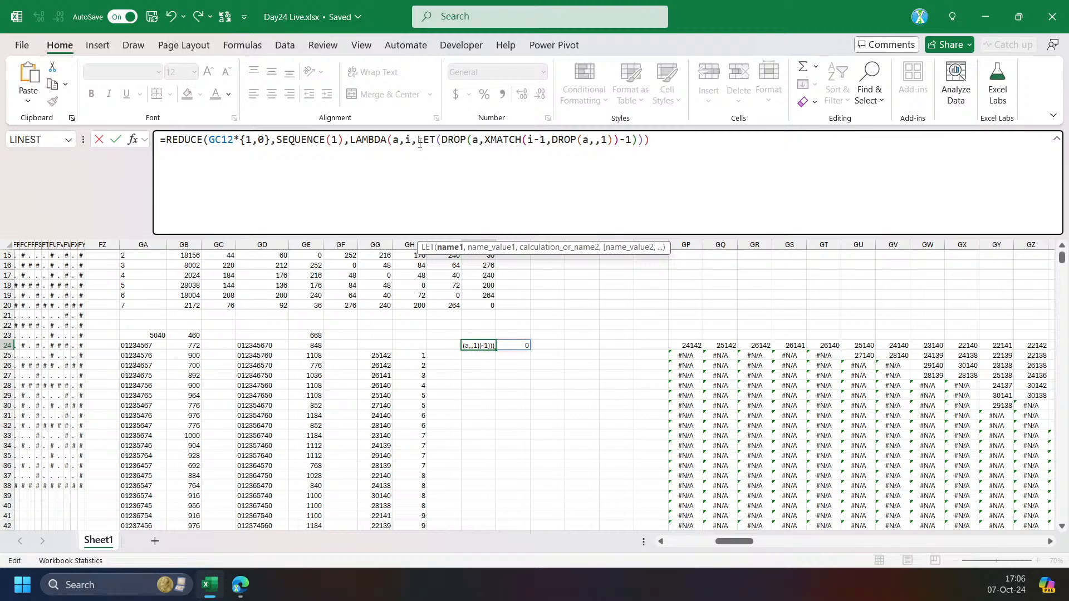
pyautogui.write('n,')
pyautogui.write('TAKE(')
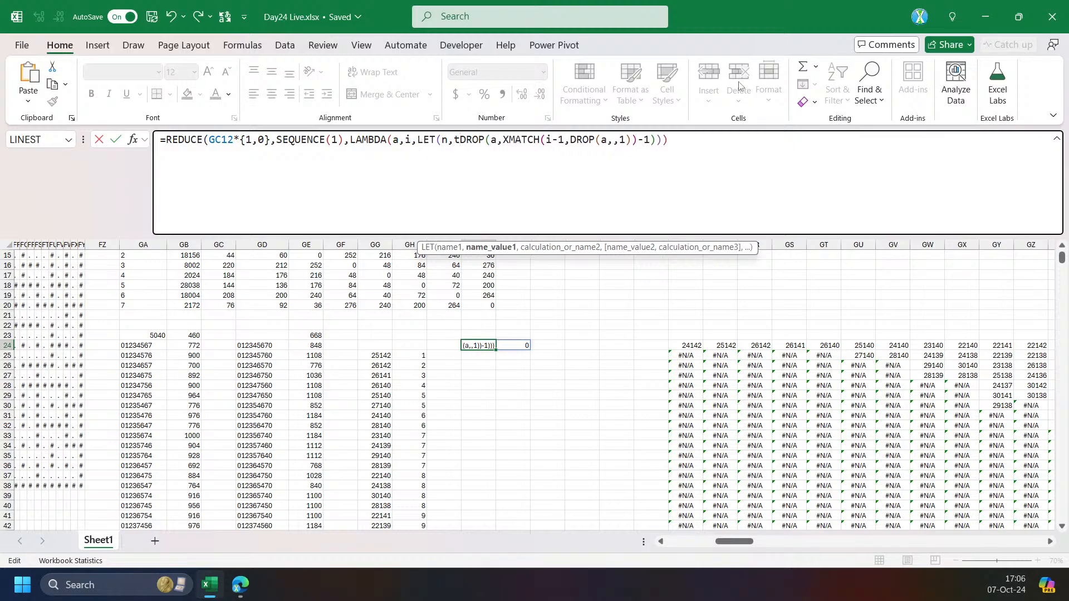
pyautogui.write('a,,1),')
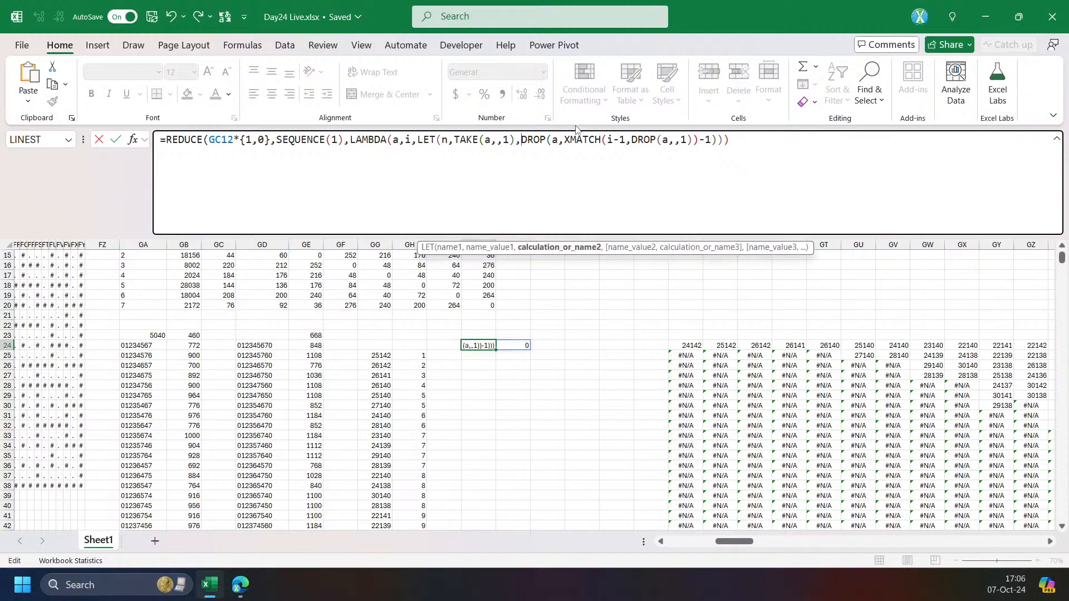
pyautogui.doubleClick(559, 140)
pyautogui.write('n')
pyautogui.press('Return')
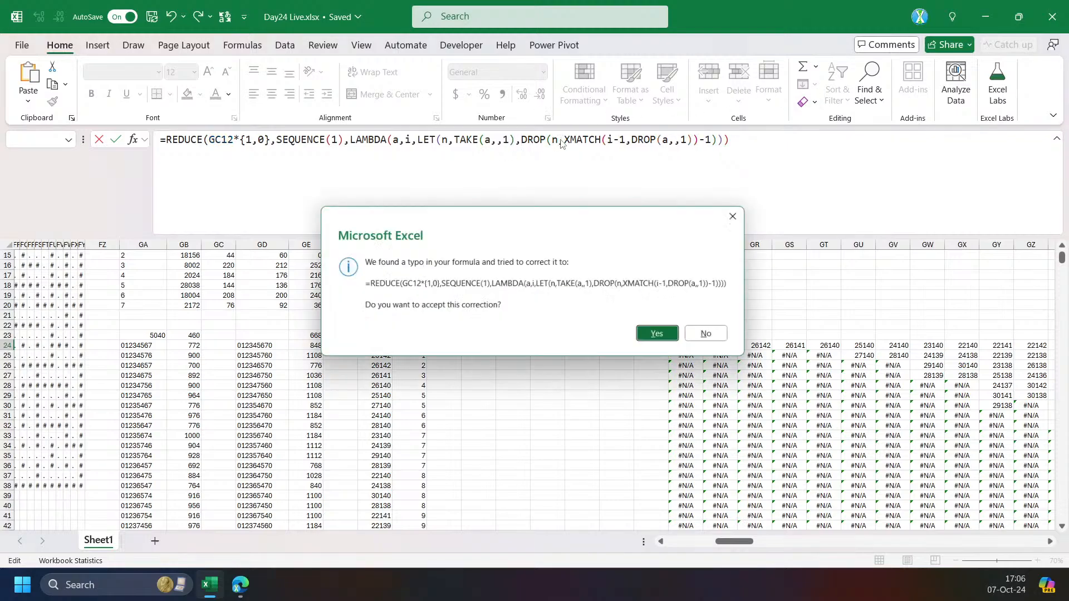
pyautogui.press('Return')
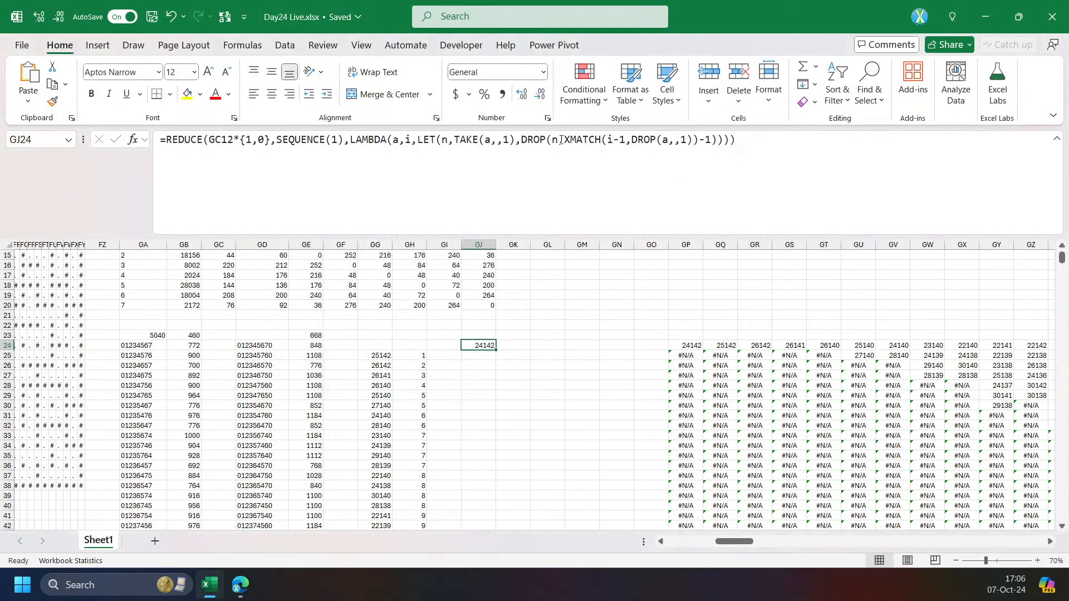
# Name the outer DROP(n,...) expression b inside GJ24's LET and return b as its result.
pyautogui.click(522, 139)
pyautogui.write('b,')
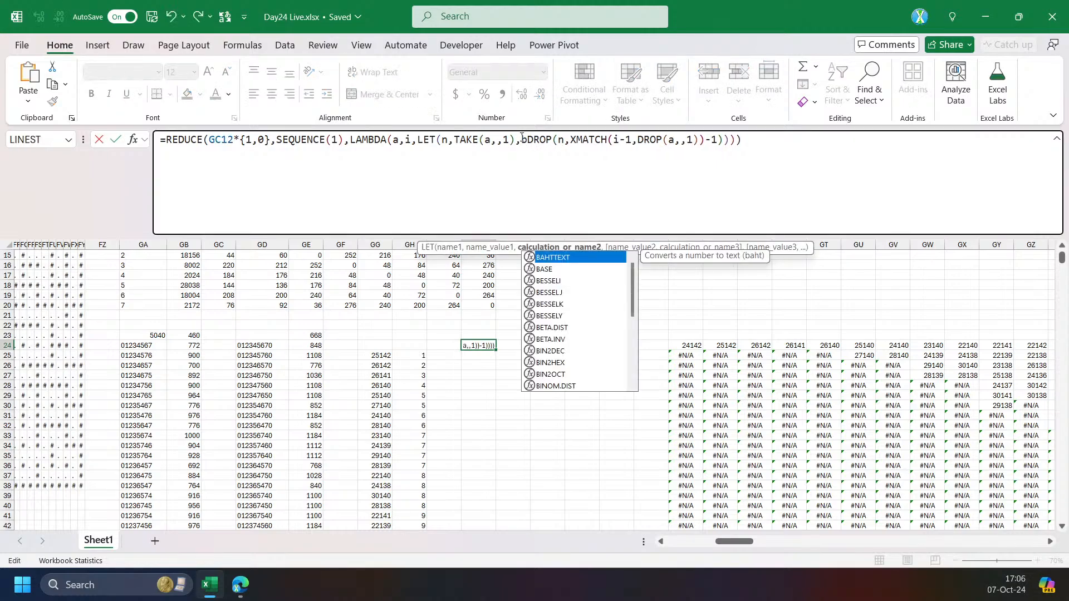
pyautogui.click(758, 141)
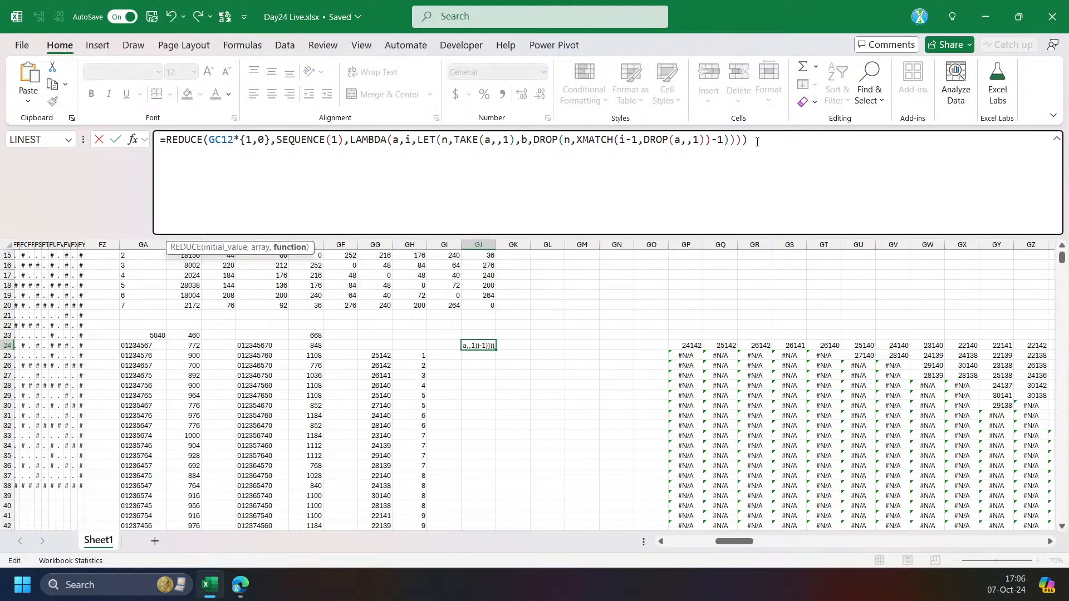
pyautogui.write(',b')
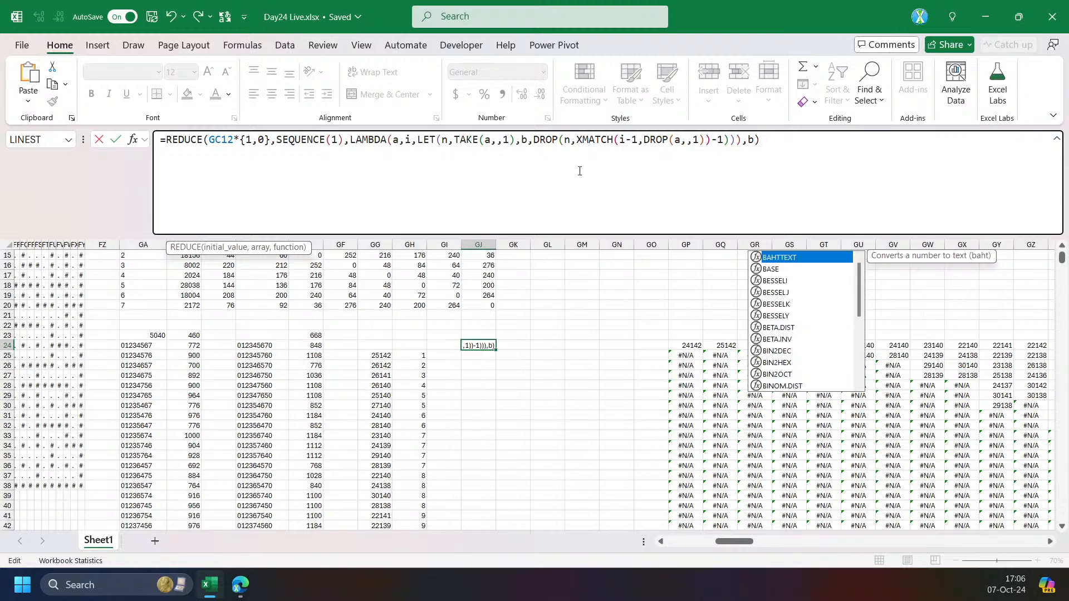
pyautogui.press('BackSpace')
pyautogui.press('BackSpace')
pyautogui.press('Left')
pyautogui.press('Left')
pyautogui.click(628, 249)
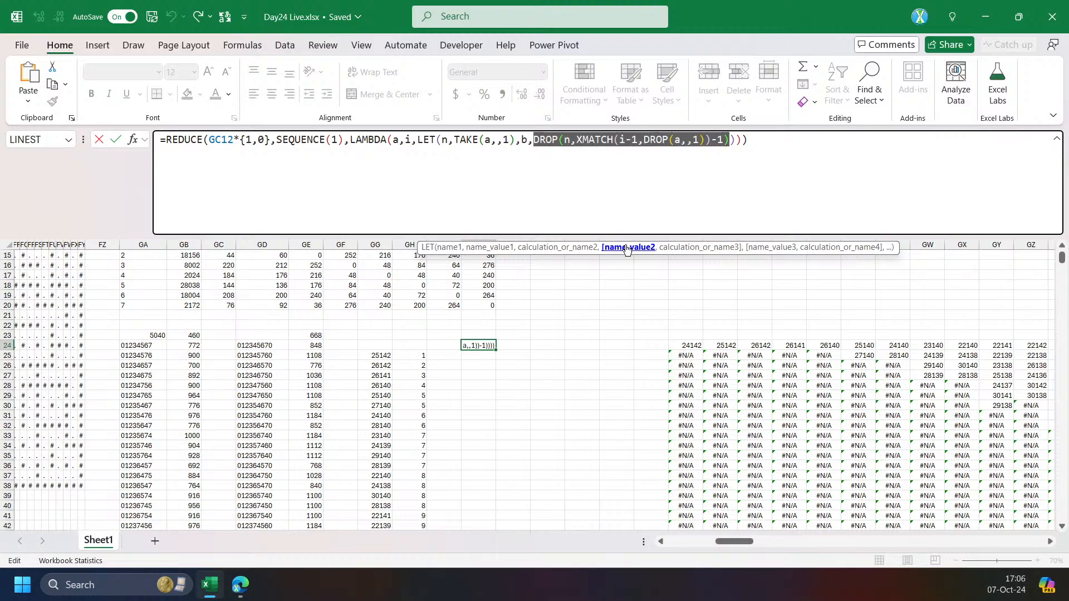
pyautogui.click(728, 140)
pyautogui.write(',b')
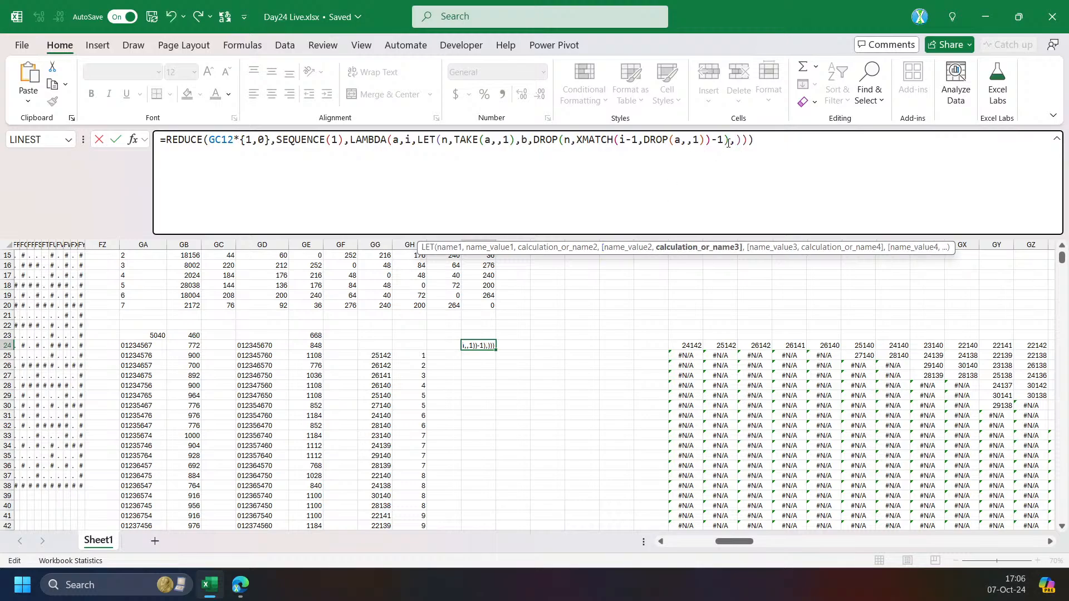
pyautogui.press('Return')
# Copy +{-1000,1,1000,-1} from GP24's formula and append it to the definition of b in GJ24.
pyautogui.click(685, 345)
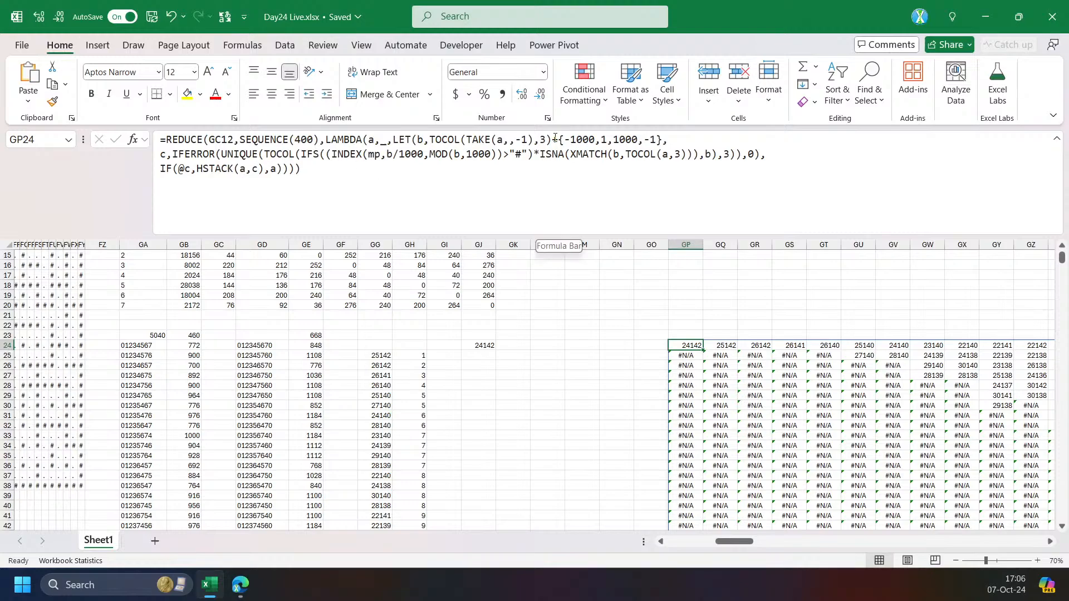
pyautogui.moveTo(551, 140); pyautogui.dragTo(668, 140)
pyautogui.hotkey('ctrl', 'c')
pyautogui.press('Escape')
pyautogui.click(478, 345)
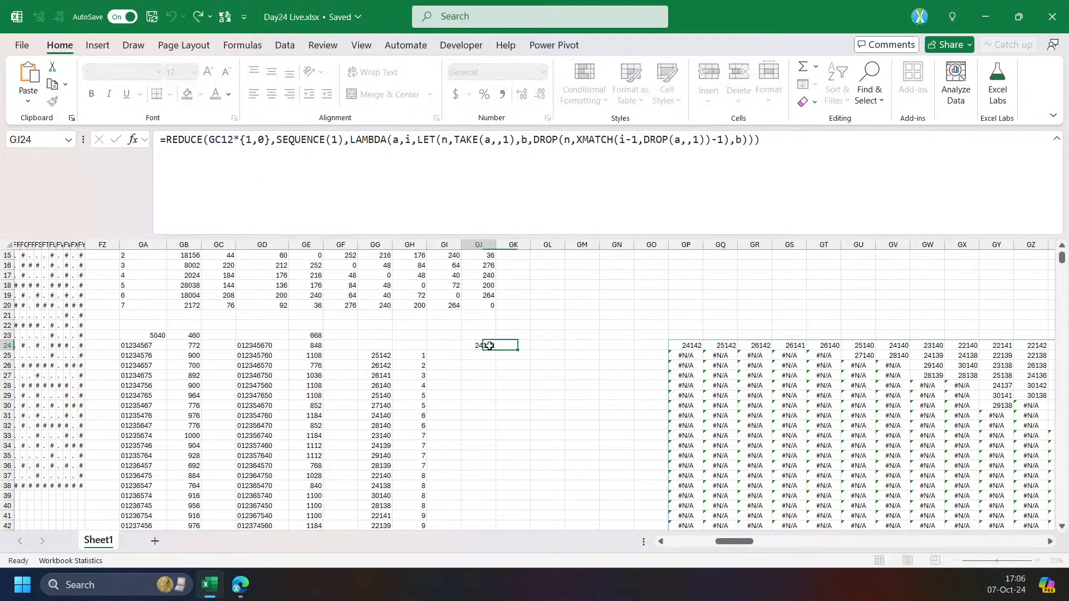
pyautogui.click(734, 139)
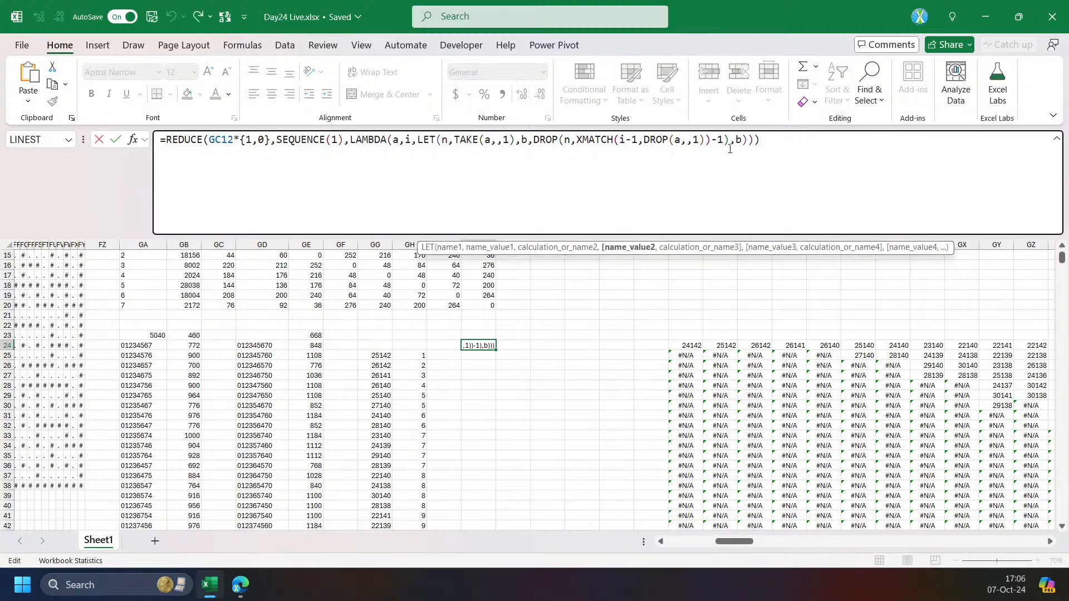
pyautogui.hotkey('ctrl', 'v')
pyautogui.press('Return')
pyautogui.press('Return')
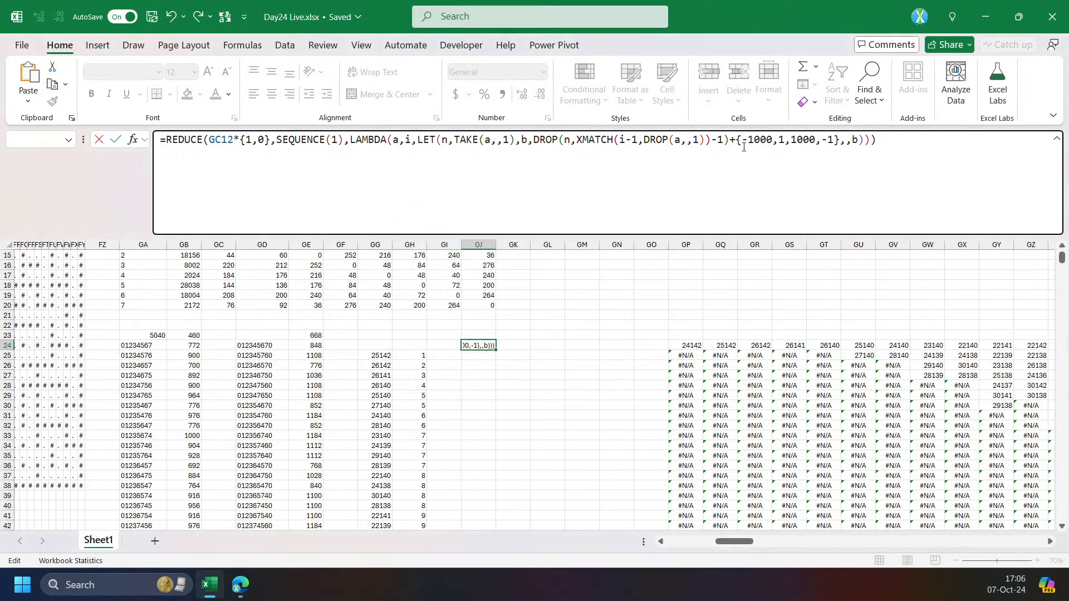
pyautogui.press('BackSpace')
pyautogui.press('Return')
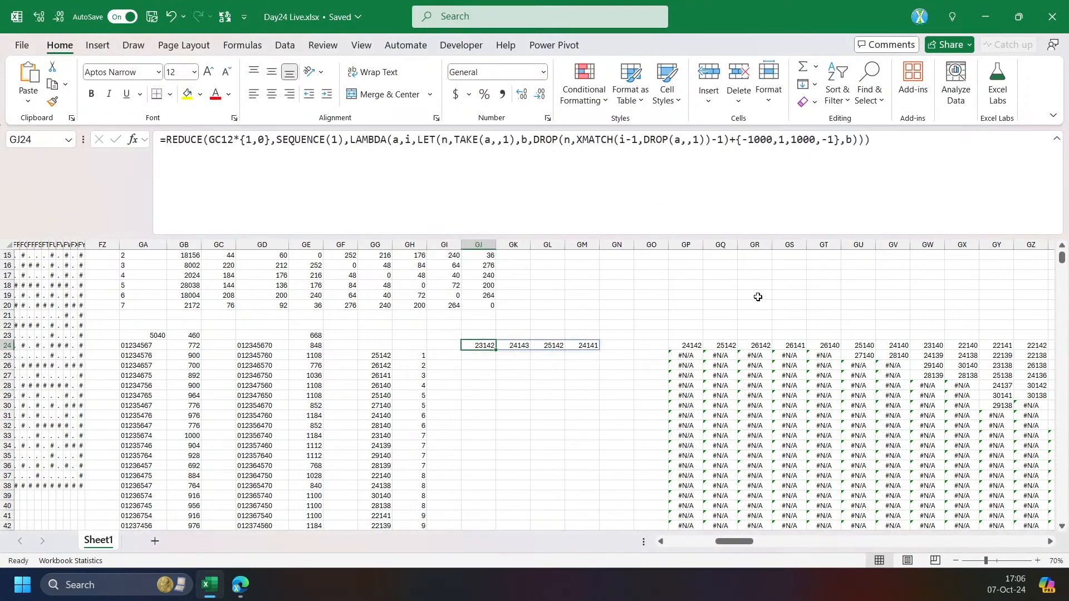
# Copy the IFERROR(UNIQUE(TOCOL(IFS(...),3)),0) expression from GP24 and define it as c on a new line of GJ24's LET.
pyautogui.click(697, 348)
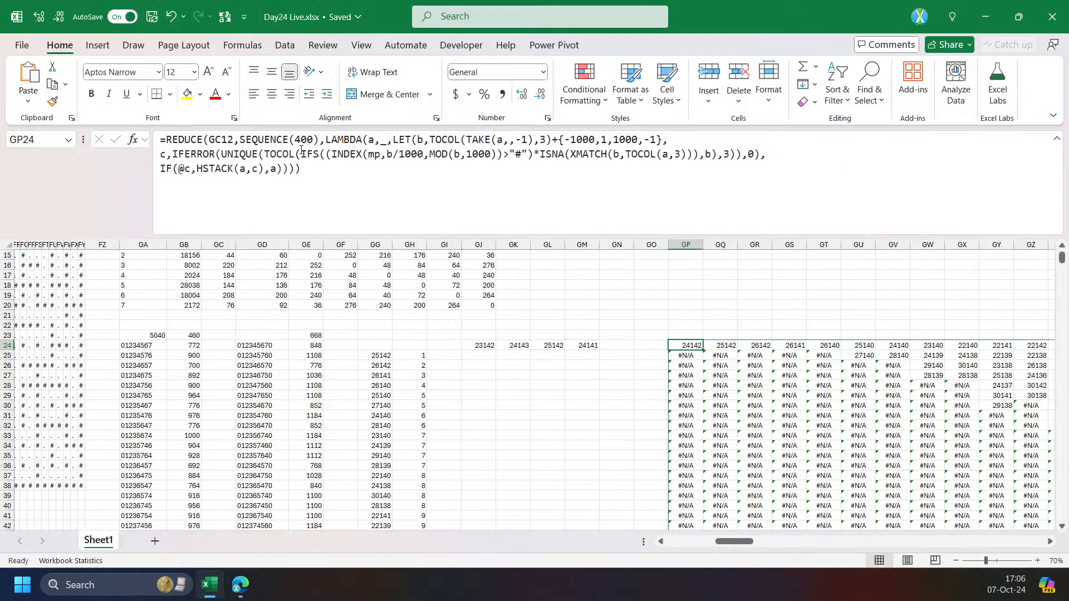
pyautogui.click(191, 155)
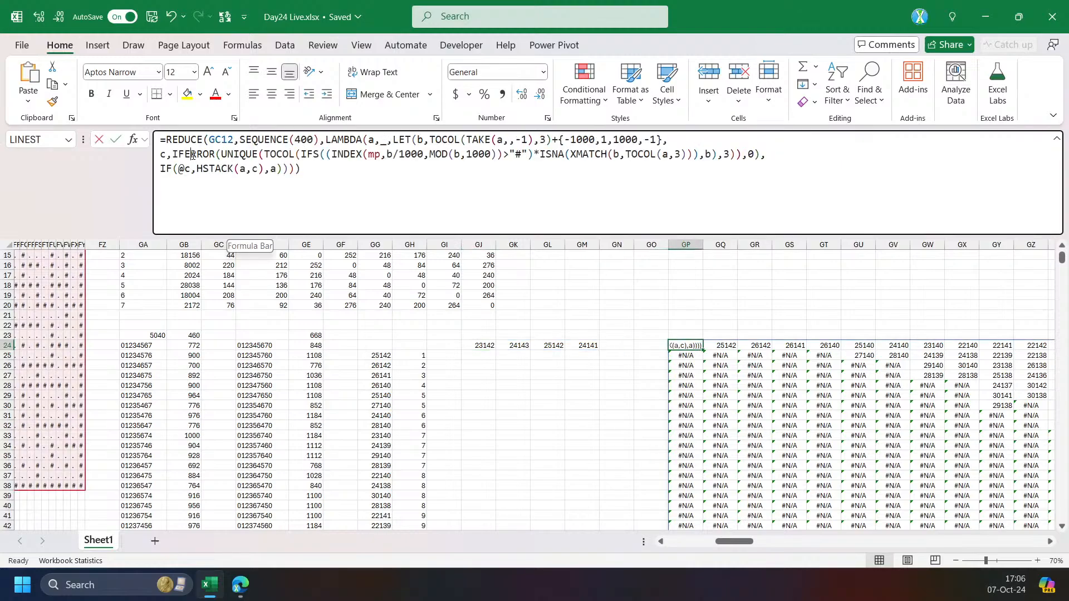
pyautogui.click(607, 249)
pyautogui.hotkey('ctrl', 'c')
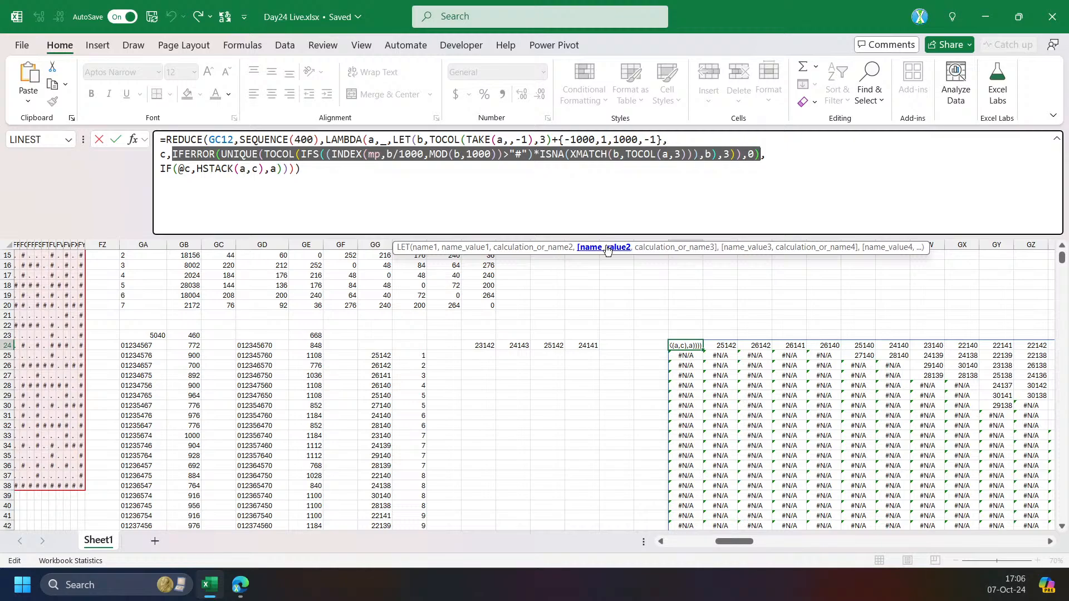
pyautogui.press('Escape')
pyautogui.click(483, 347)
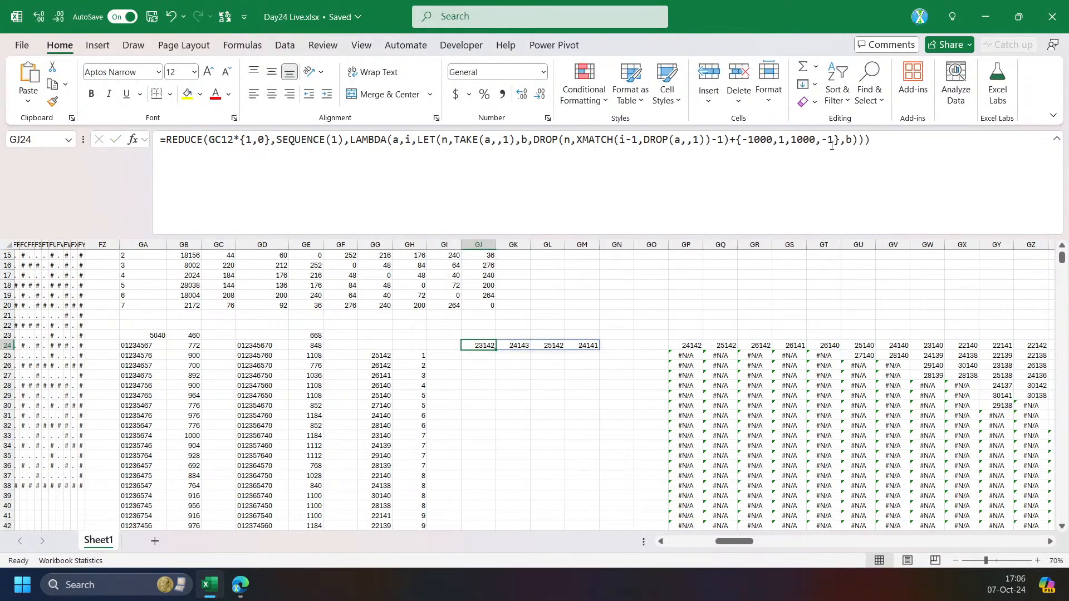
pyautogui.doubleClick(850, 144)
pyautogui.hotkey('alt', 'Return')
pyautogui.write('c')
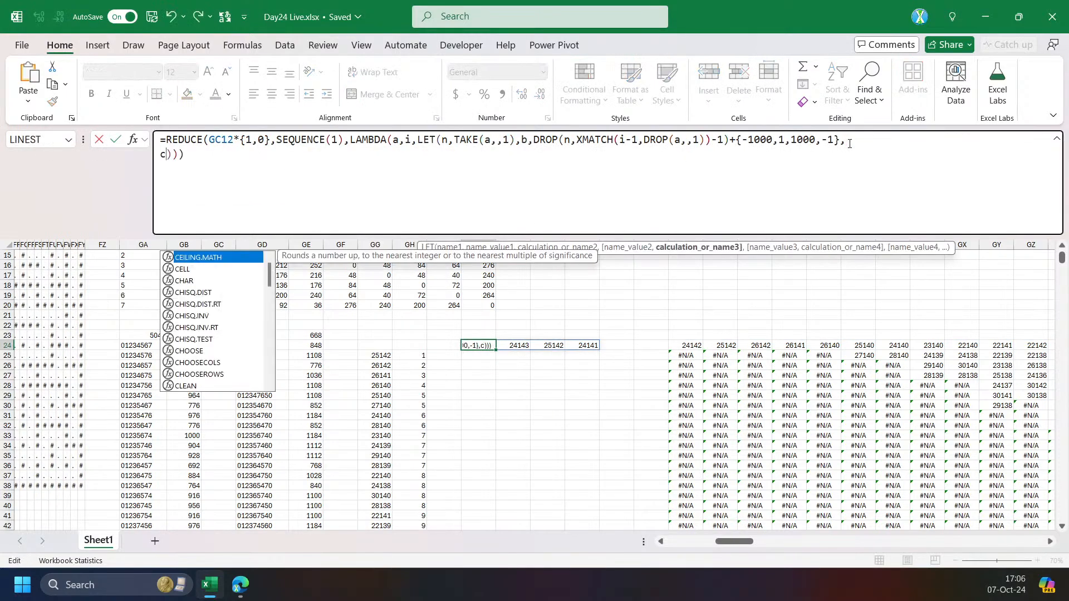
pyautogui.write(',')
pyautogui.hotkey('ctrl', 'v')
# Replace TOCOL(a,3) with n as the lookup array of XMATCH in GJ24's definition of c.
pyautogui.click(372, 161)
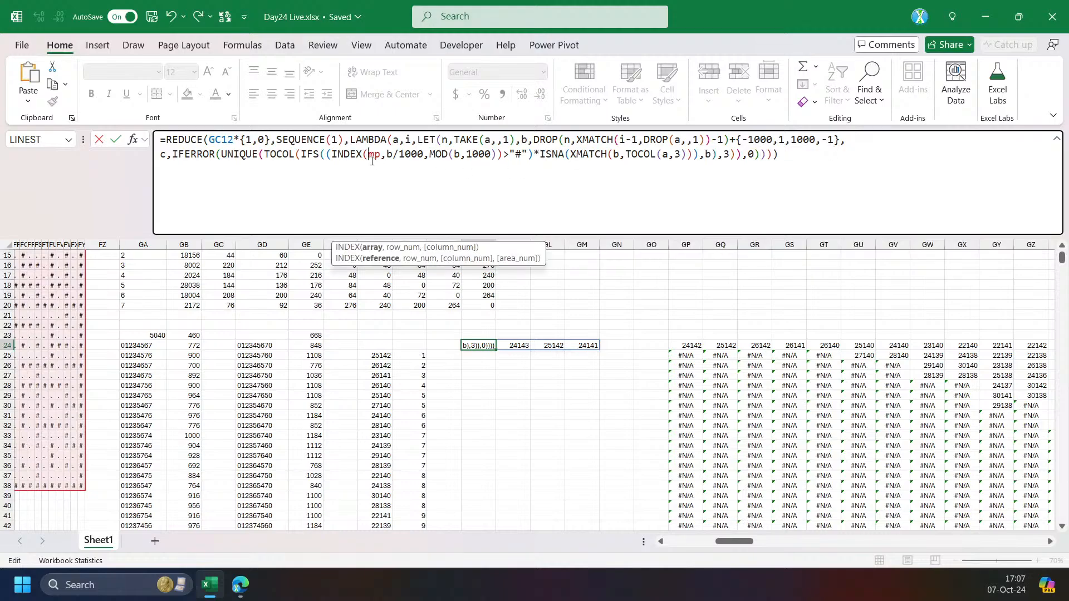
pyautogui.click(315, 152)
pyautogui.click(610, 154)
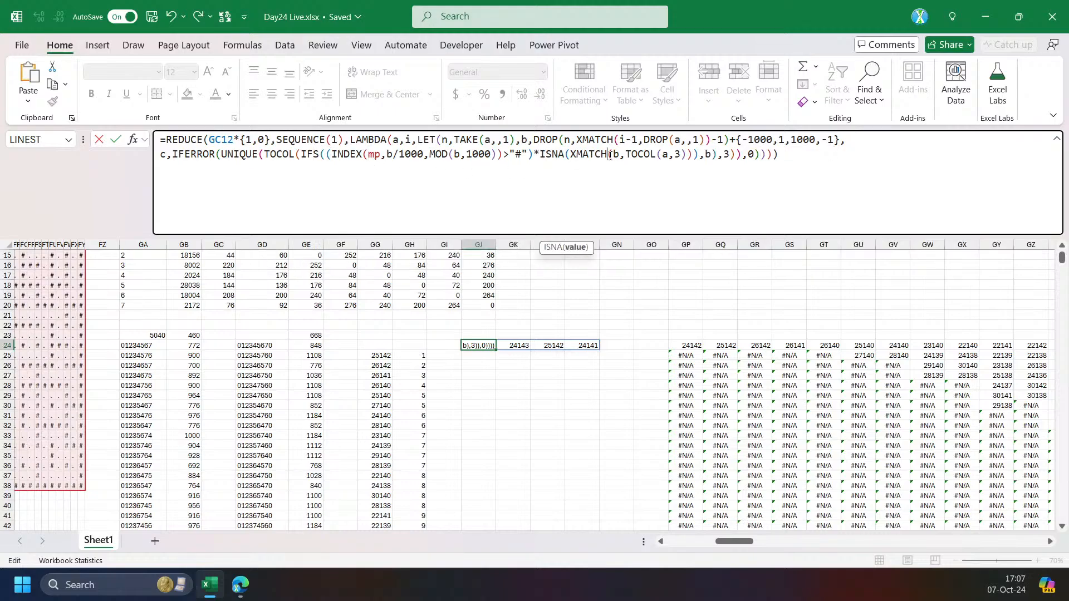
pyautogui.click(629, 154)
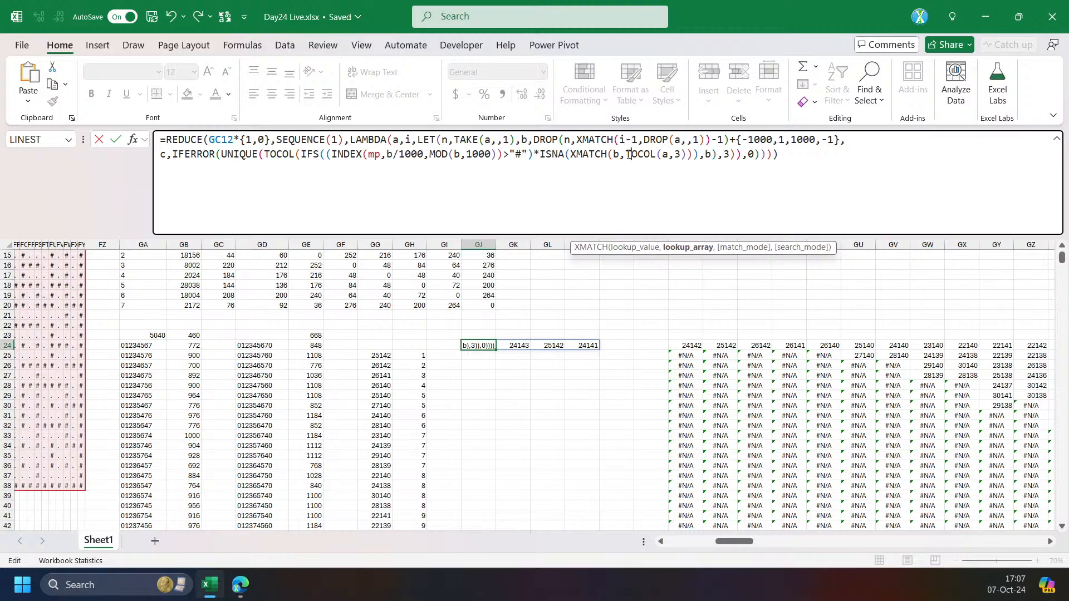
pyautogui.click(686, 248)
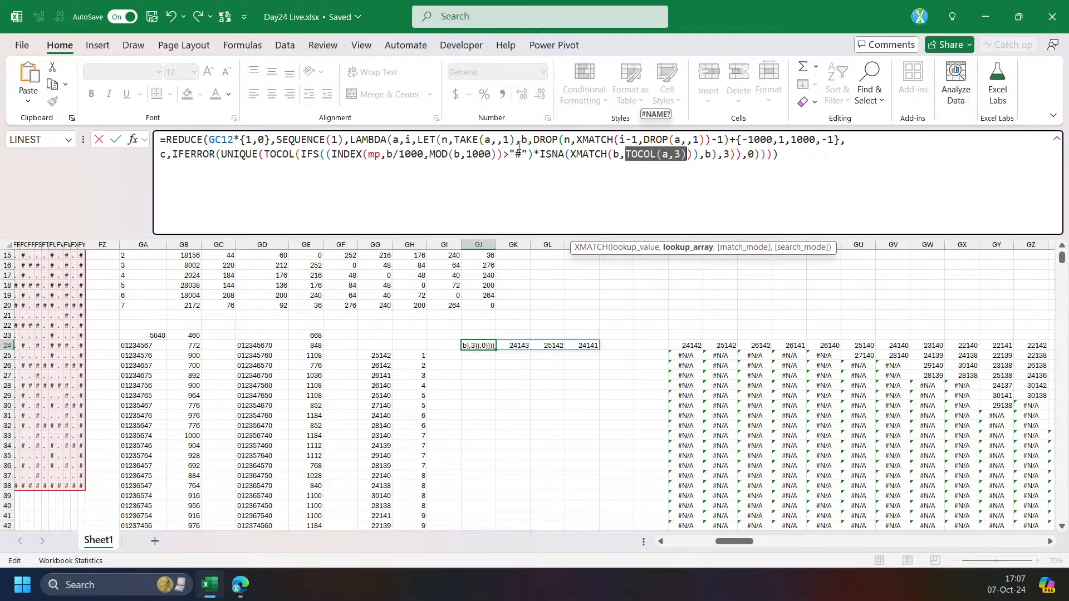
pyautogui.write('n')
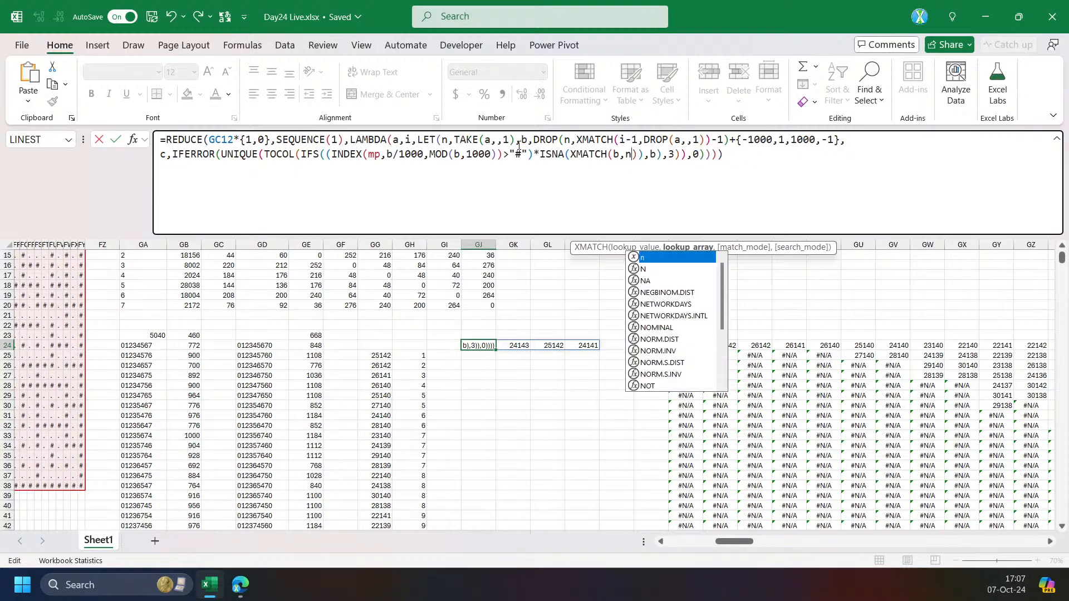
pyautogui.press('Right')
pyautogui.press('Right')
# Return c as the result of GJ24's LET and commit the formula.
pyautogui.click(723, 159)
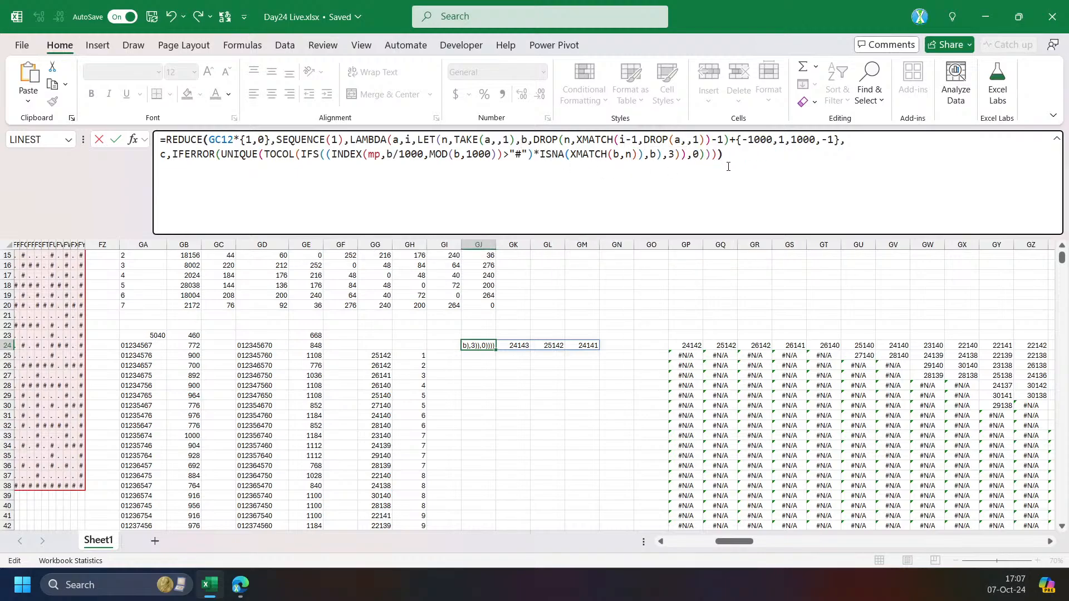
pyautogui.press('Left')
pyautogui.click(197, 157)
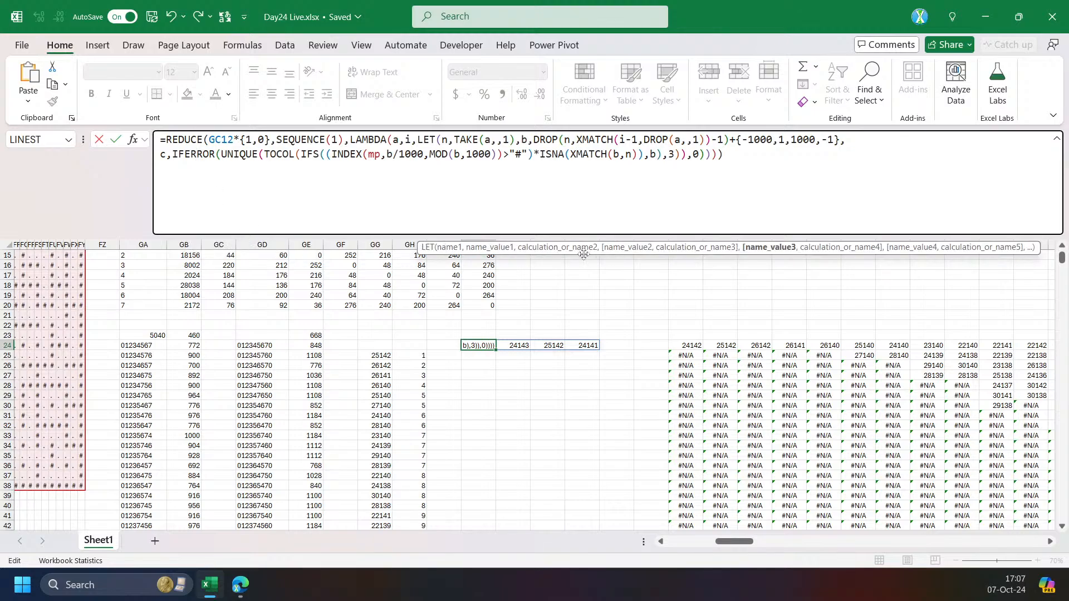
pyautogui.click(762, 250)
pyautogui.click(703, 156)
pyautogui.click(706, 158)
pyautogui.write(',c')
pyautogui.hotkey('ctrl', 'Return')
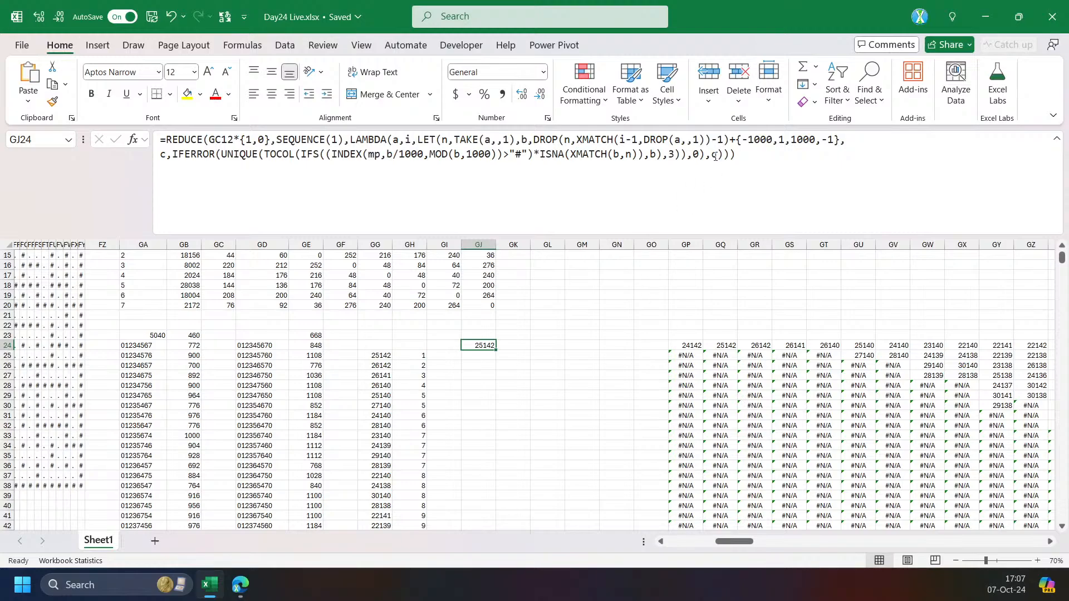
# After checking GP24's final IF, make GJ24's LET return IF(@c,VSTACK(a,c),c) on a new line.
pyautogui.click(695, 348)
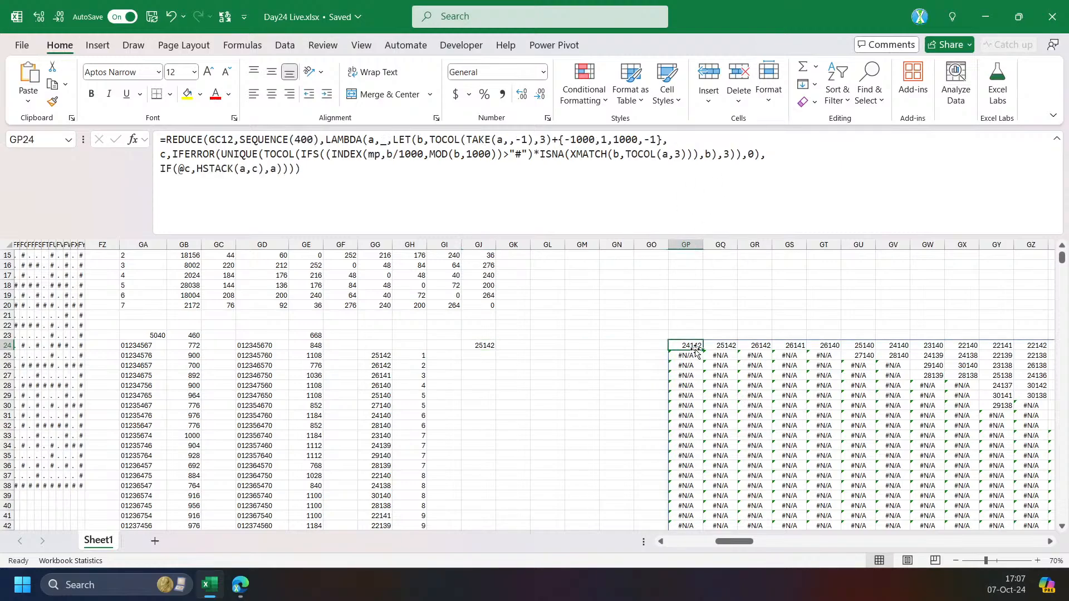
pyautogui.click(478, 345)
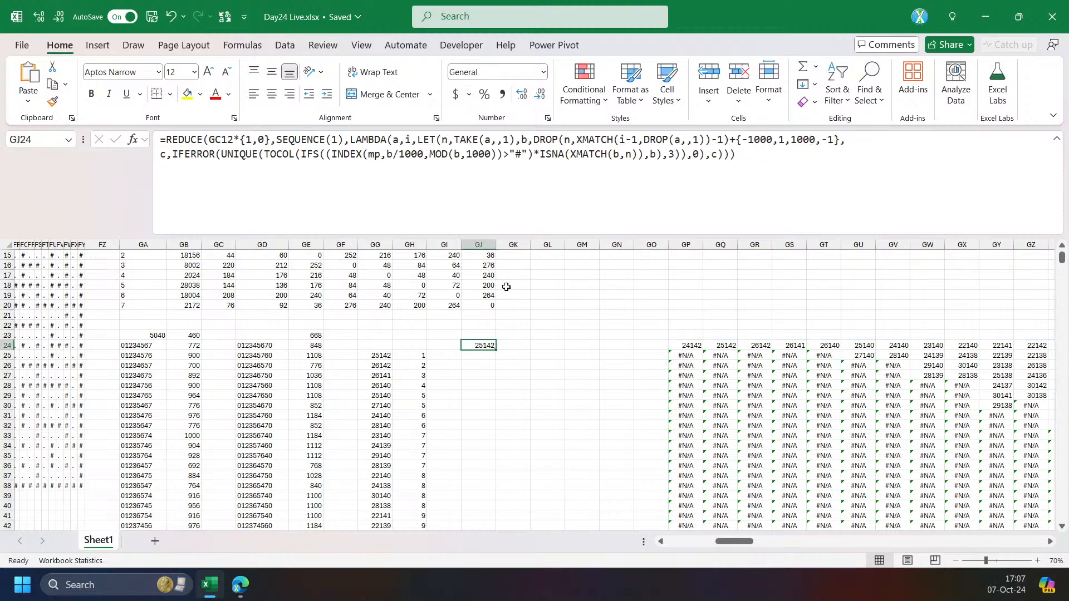
pyautogui.click(713, 158)
pyautogui.hotkey('alt', 'Return')
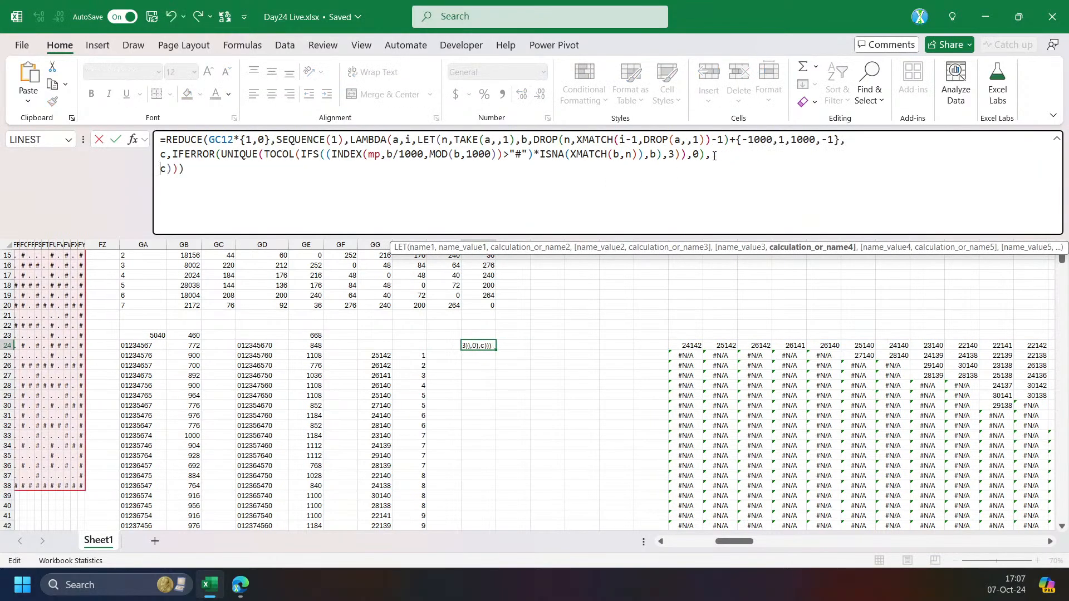
pyautogui.write('if')
pyautogui.press('Tab')
pyautogui.write('@')
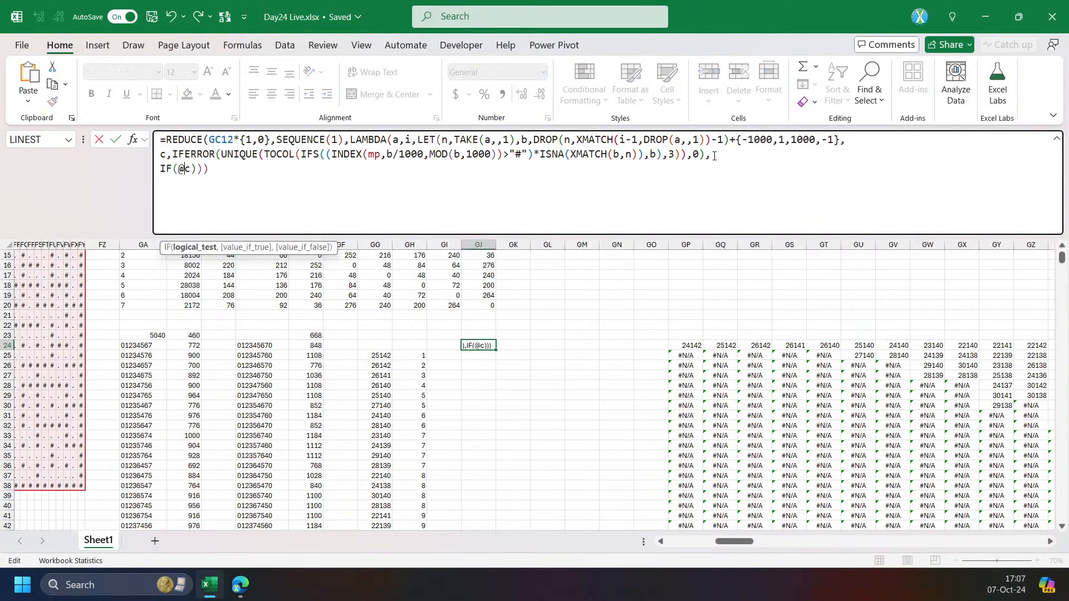
pyautogui.write(',')
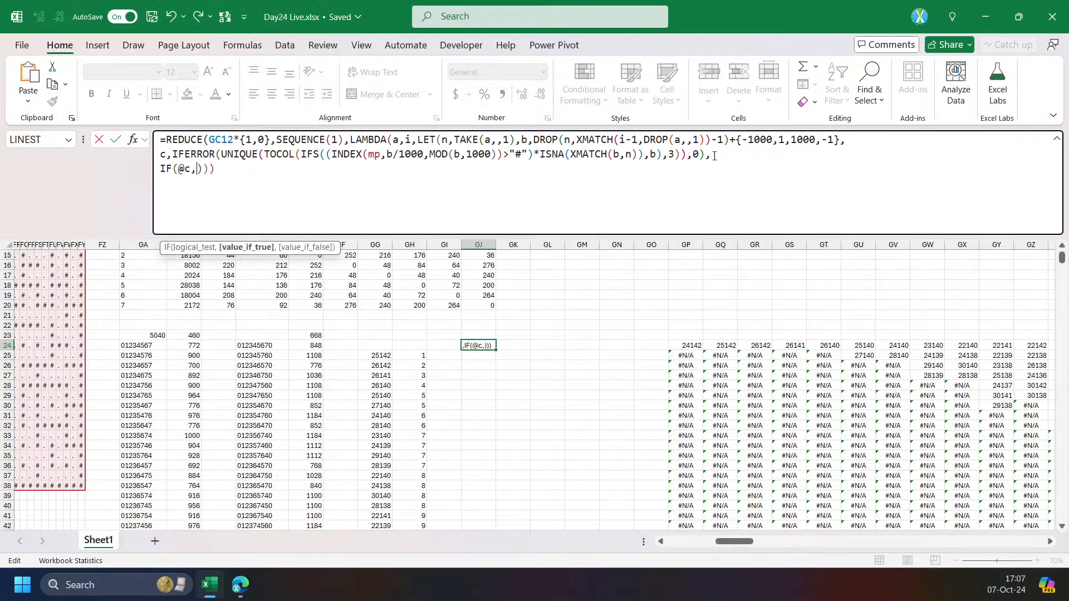
pyautogui.write('vs')
pyautogui.press('Tab')
pyautogui.write('a,')
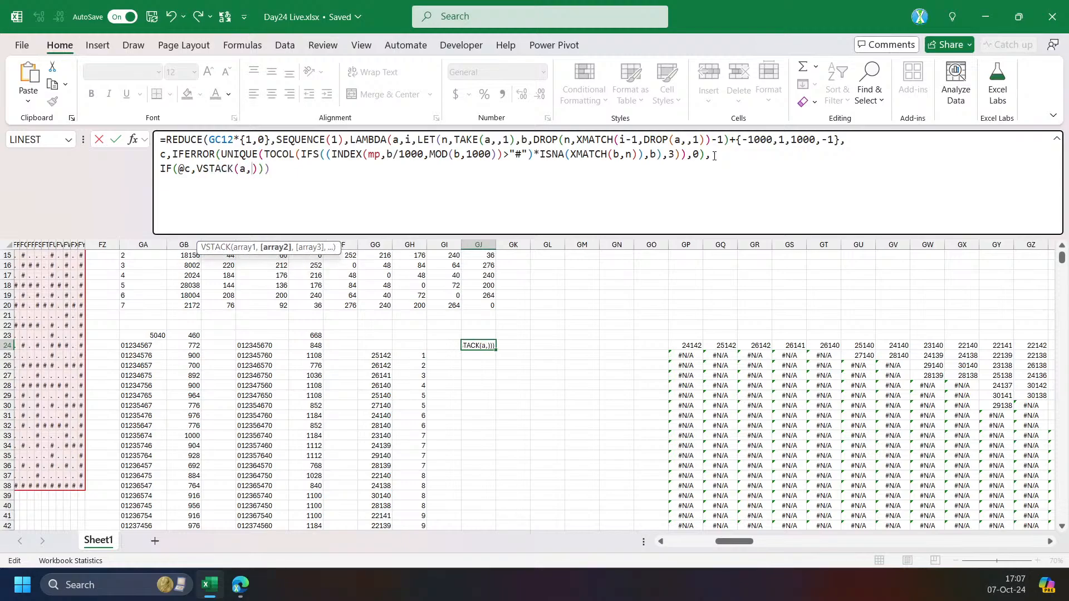
pyautogui.write('c),c)')
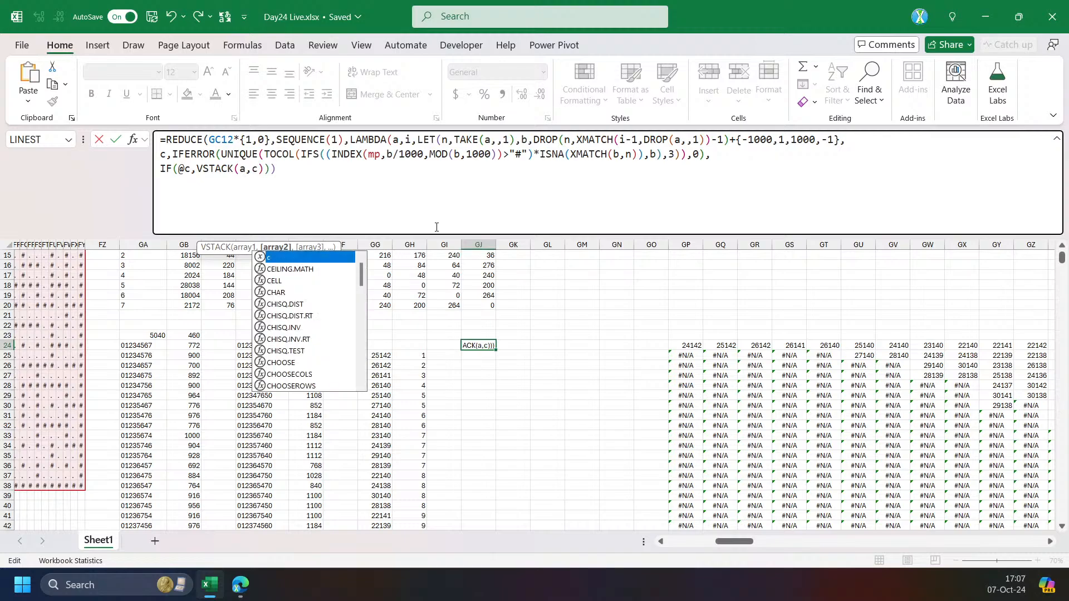
pyautogui.hotkey('ctrl', 'Return')
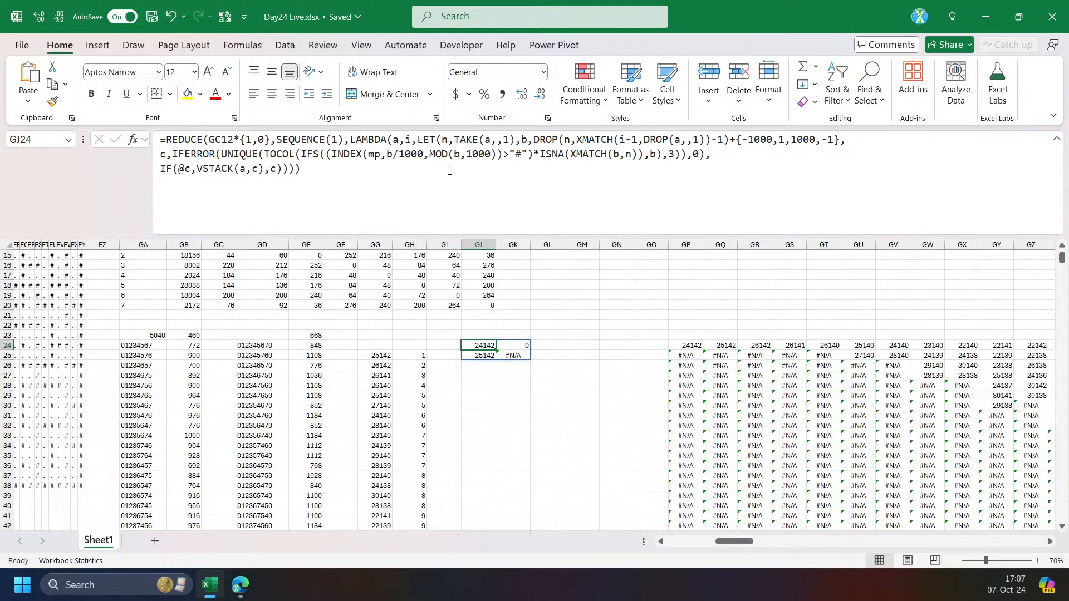
# Change the value-if-false of GJ24's final IF to a.
pyautogui.click(407, 146)
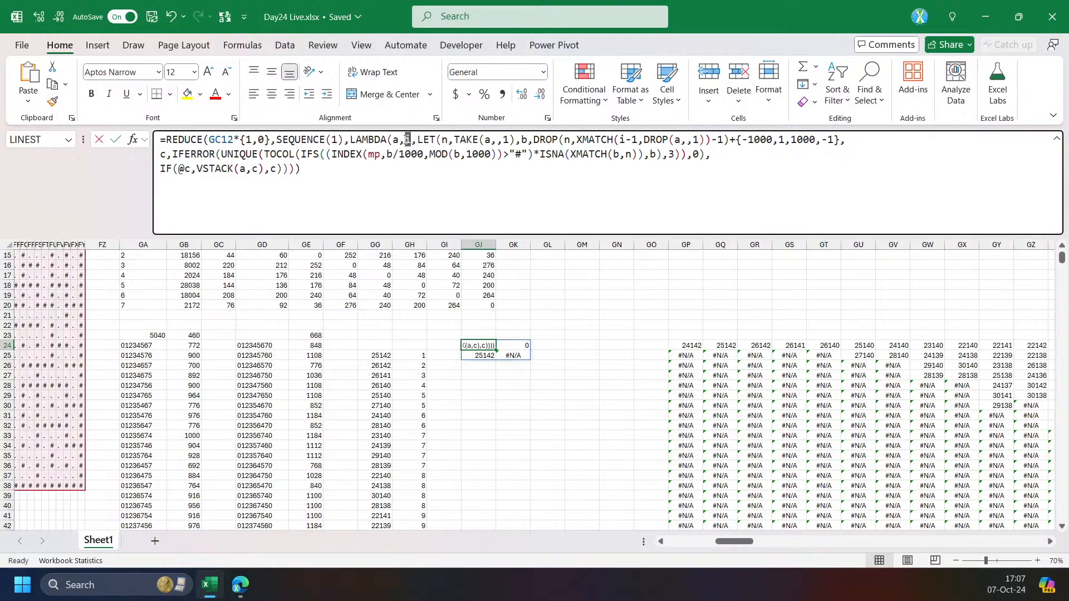
pyautogui.press('Escape')
pyautogui.click(253, 169)
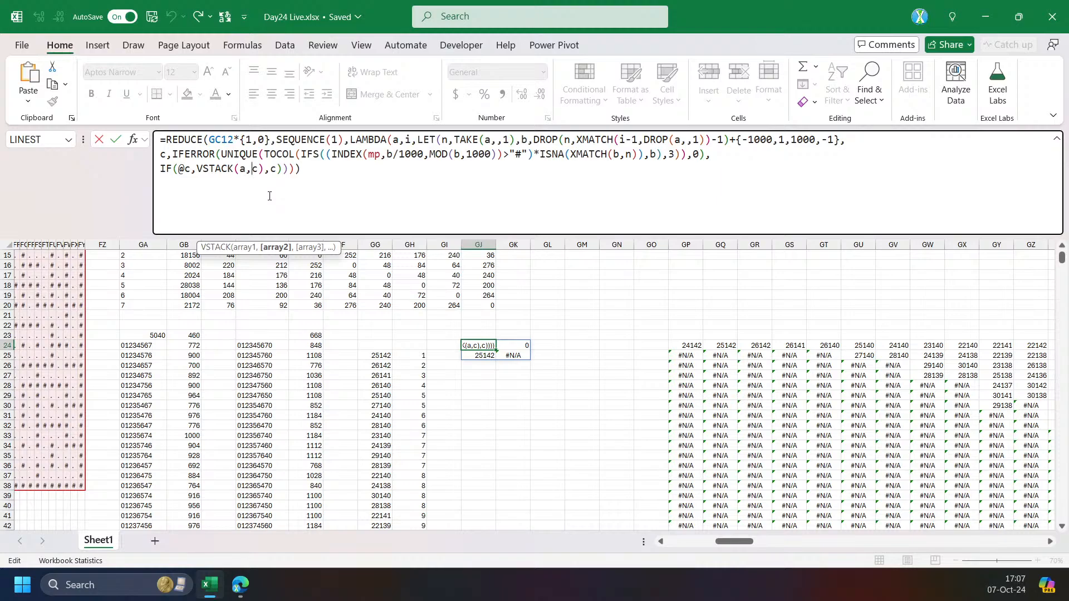
pyautogui.doubleClick(273, 168)
pyautogui.write('a')
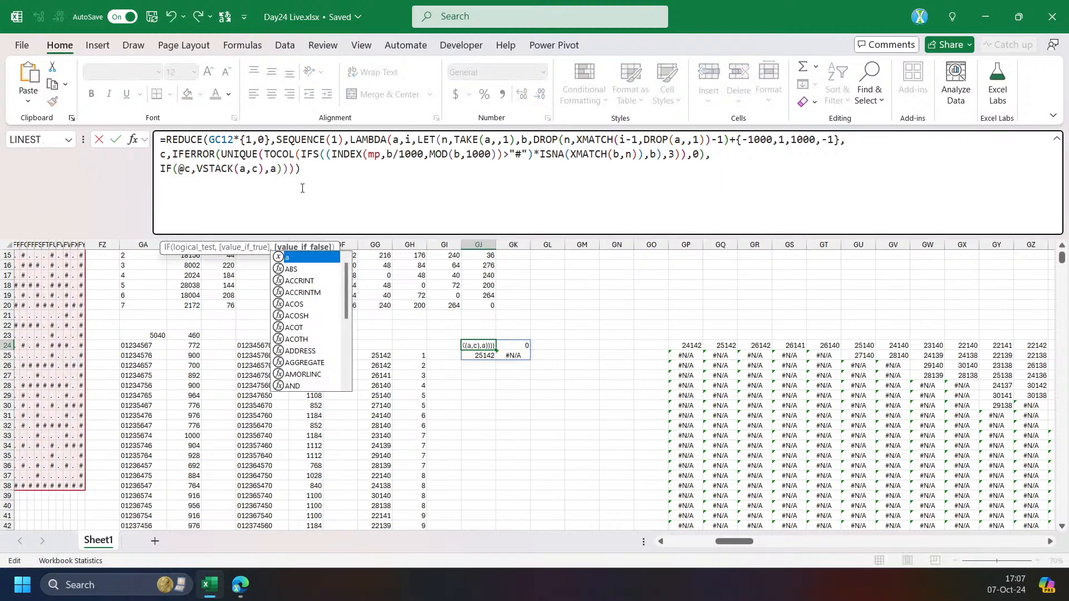
pyautogui.press('Return')
# Replace c inside GJ24's VSTACK with IF({1,0},c,i) to pair each new position with its step number.
pyautogui.click(254, 170)
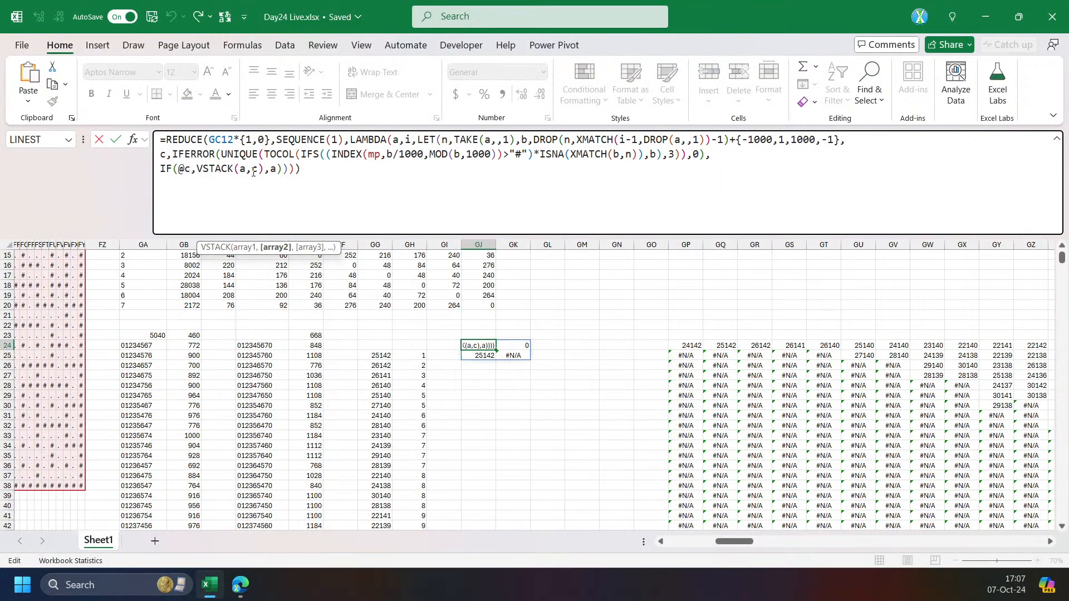
pyautogui.doubleClick(254, 169)
pyautogui.write('b')
pyautogui.doubleClick(253, 170)
pyautogui.write('b')
pyautogui.hotkey('ctrl', 'Return')
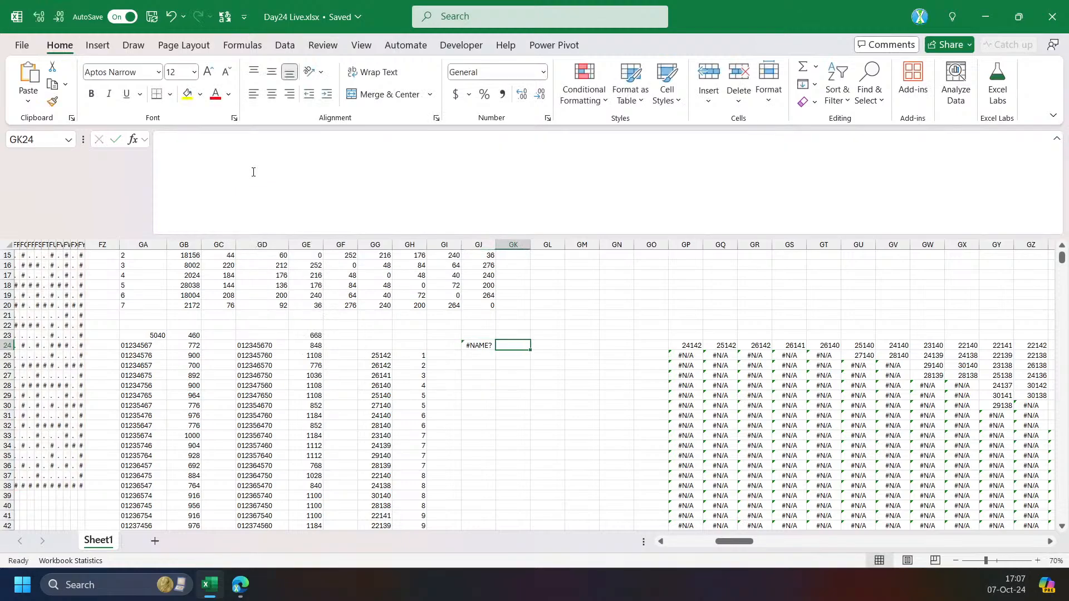
pyautogui.click(263, 169)
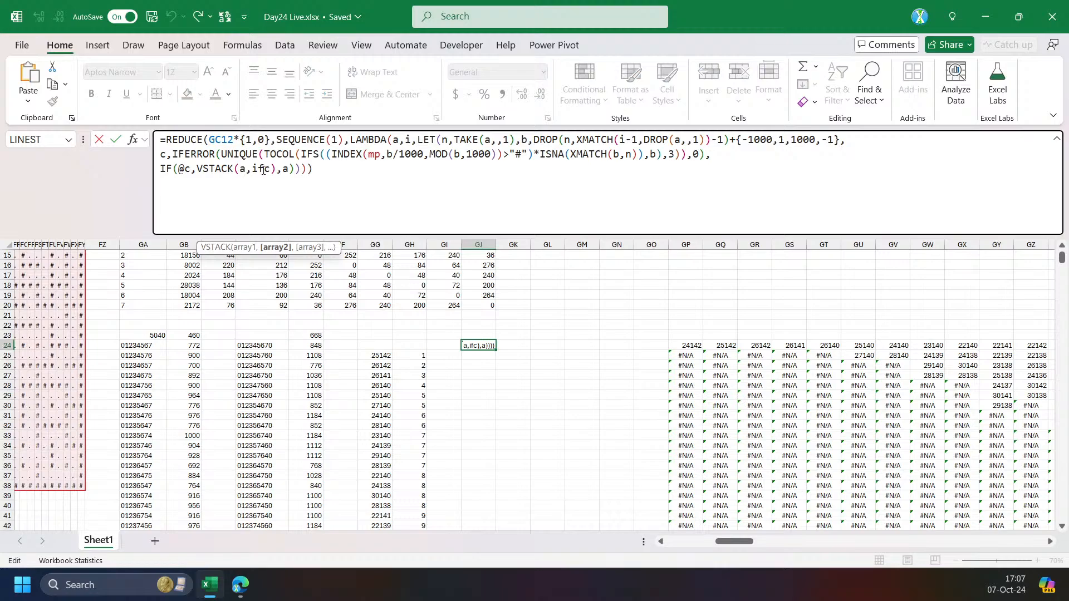
pyautogui.write('({1,0')
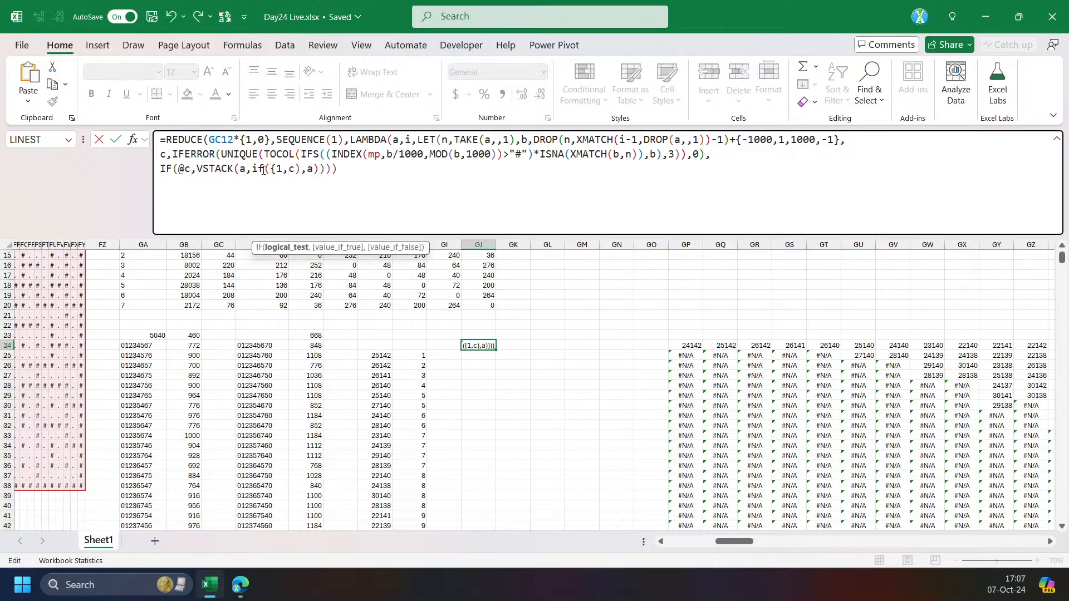
pyautogui.write('},')
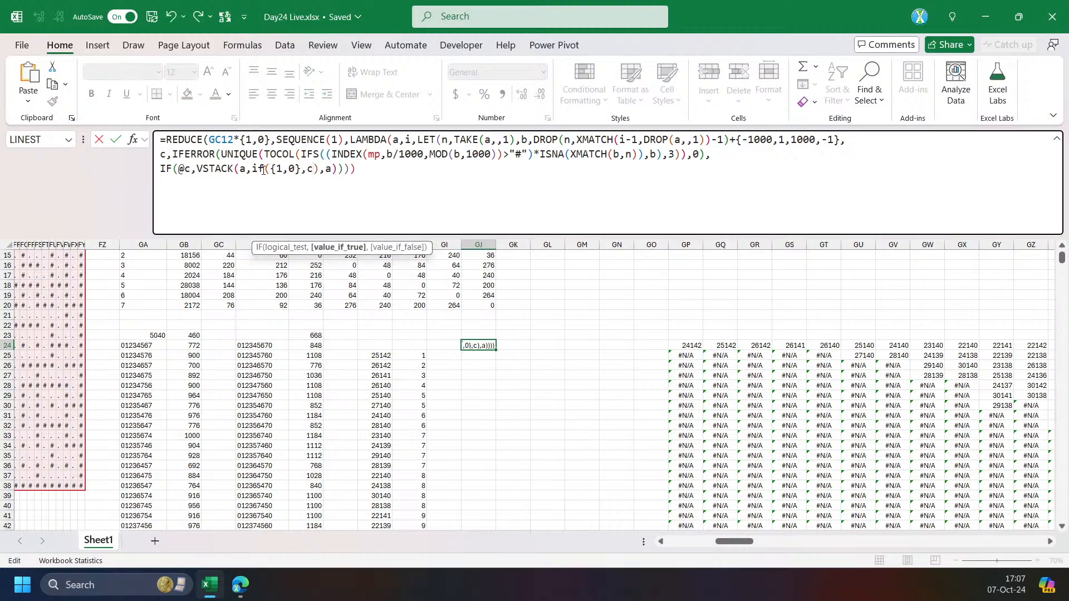
pyautogui.press('Right')
pyautogui.press('Right')
pyautogui.press('Left')
pyautogui.write(',i')
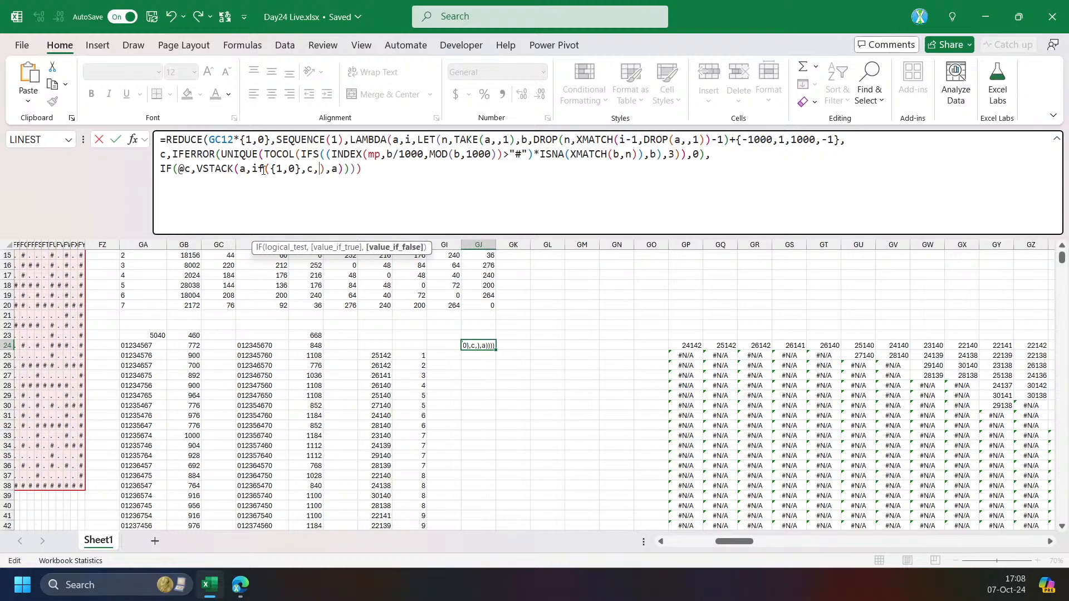
pyautogui.write(')')
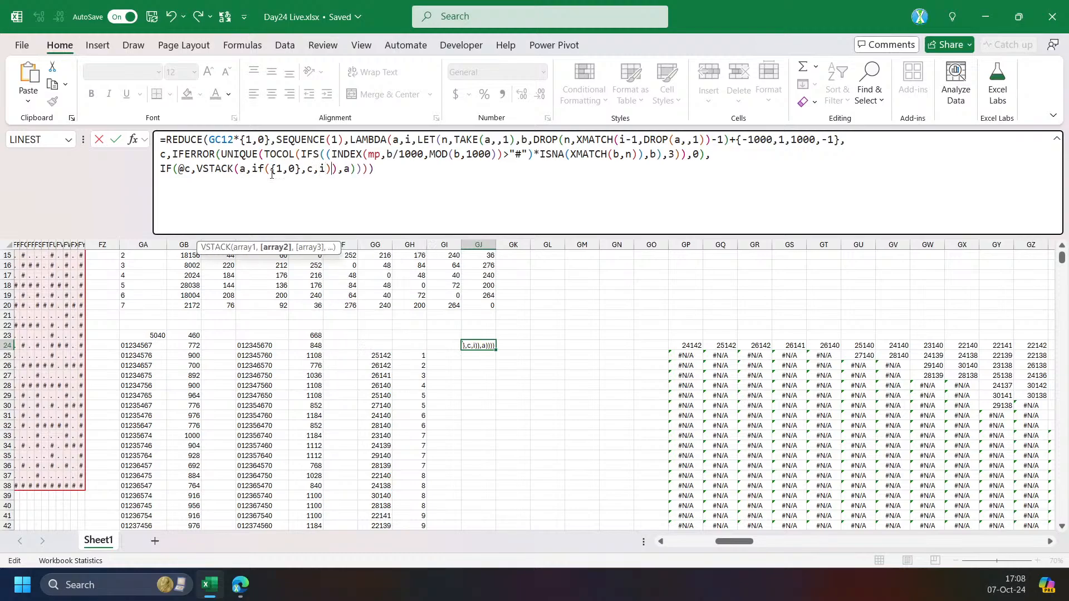
pyautogui.press('Left')
pyautogui.press('Right')
pyautogui.press('Left')
pyautogui.hotkey('ctrl', 'Return')
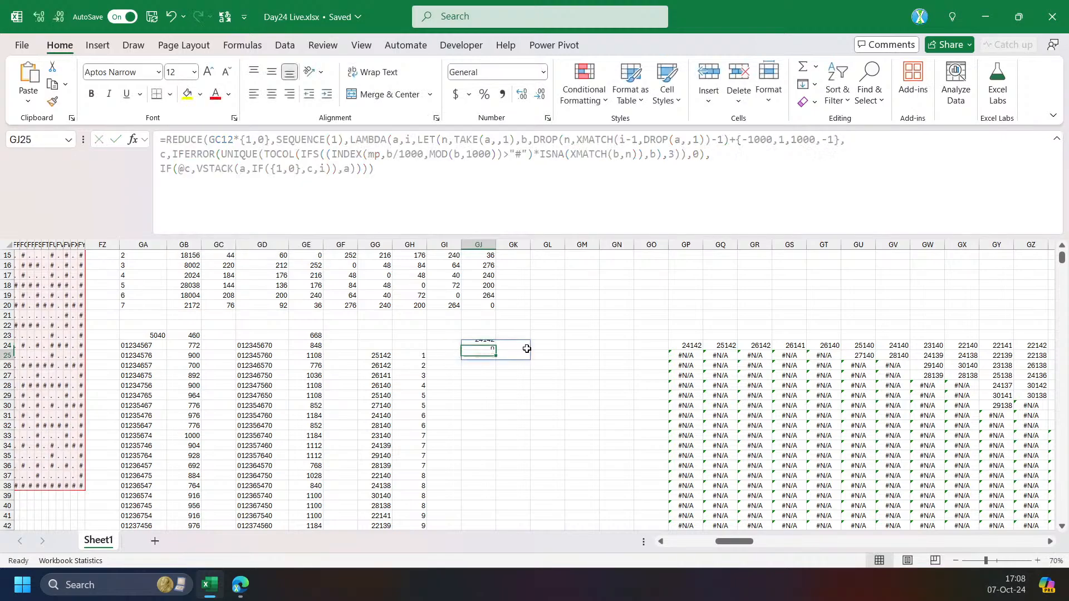
# Set GJ24's SEQUENCE to 10 iterations and compare the spilled positions and step numbers with columns GG and GH.
pyautogui.click(340, 139)
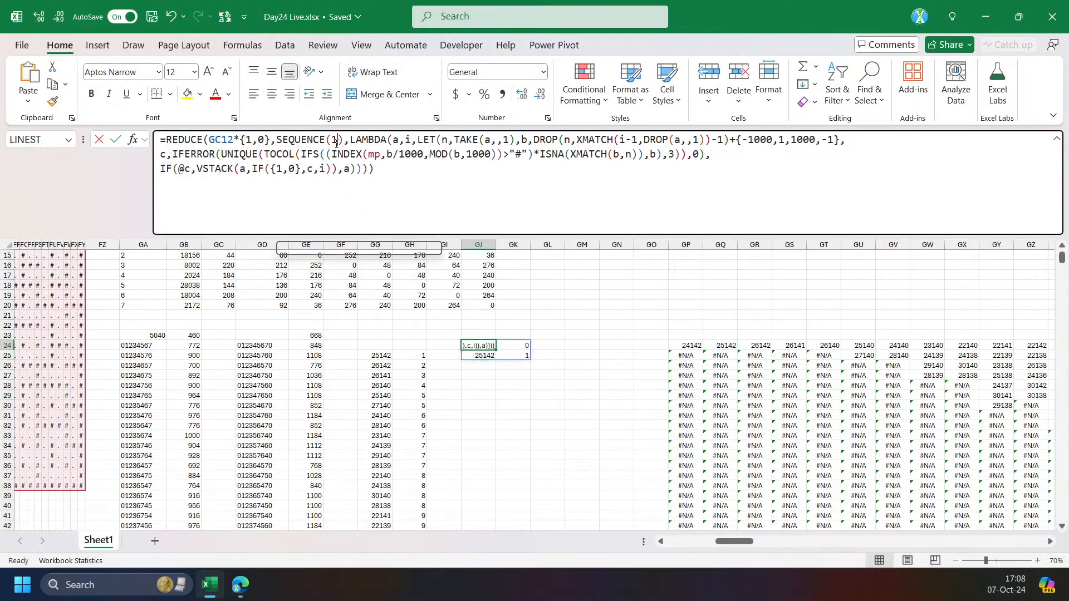
pyautogui.write('0')
pyautogui.hotkey('ctrl', 'Return')
pyautogui.scroll(-5, 539, 444)
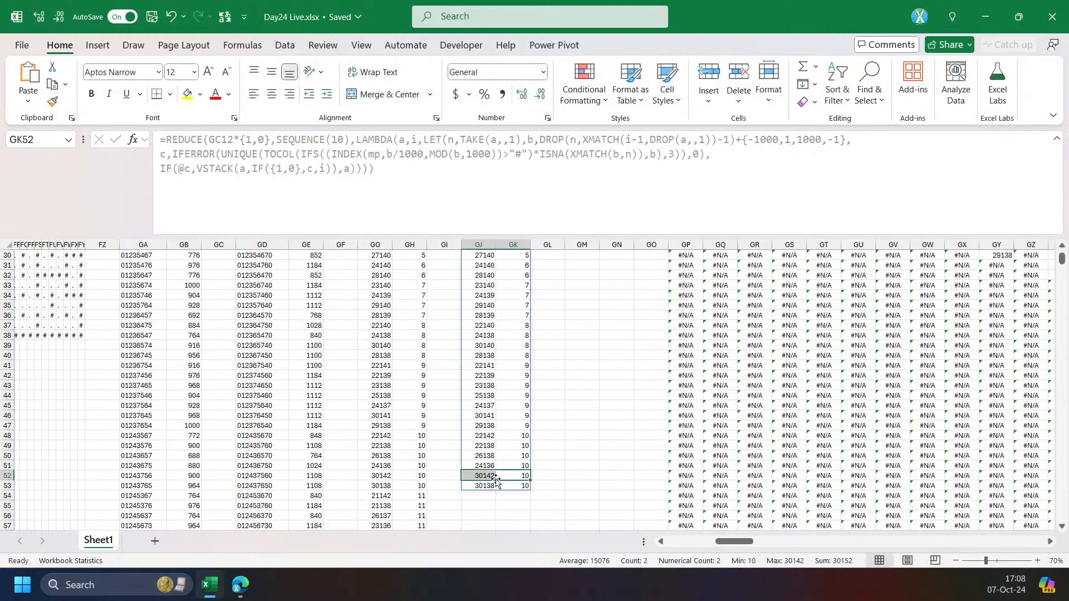
pyautogui.scroll(2, 496, 479)
pyautogui.scroll(5, 506, 305)
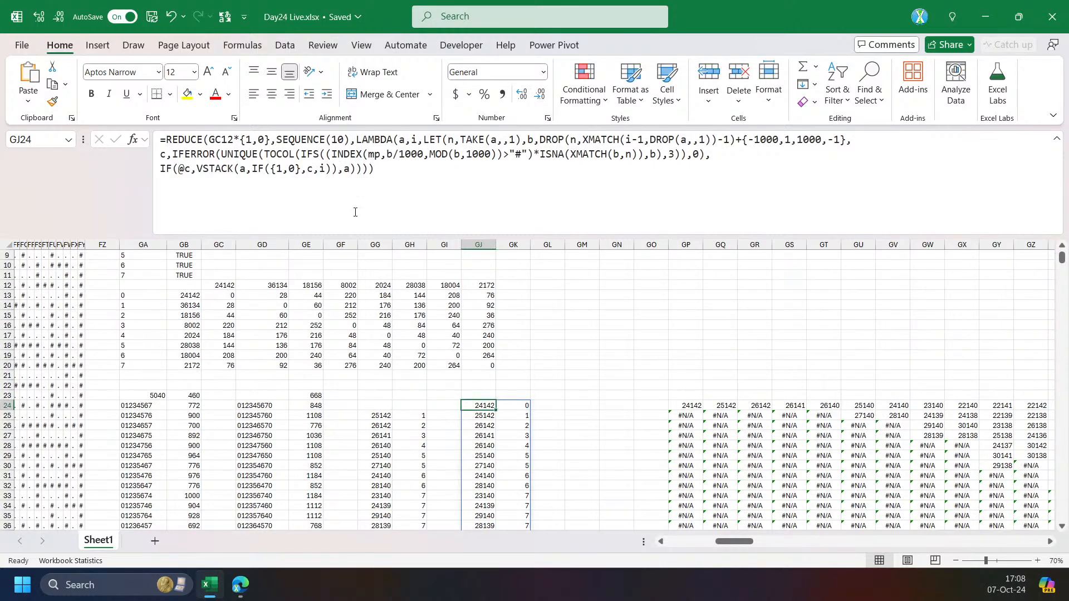
# Increase the SEQUENCE in GJ24's REDUCE formula to 400 iterations.
pyautogui.doubleClick(344, 139)
pyautogui.press('BackSpace')
pyautogui.write('400')
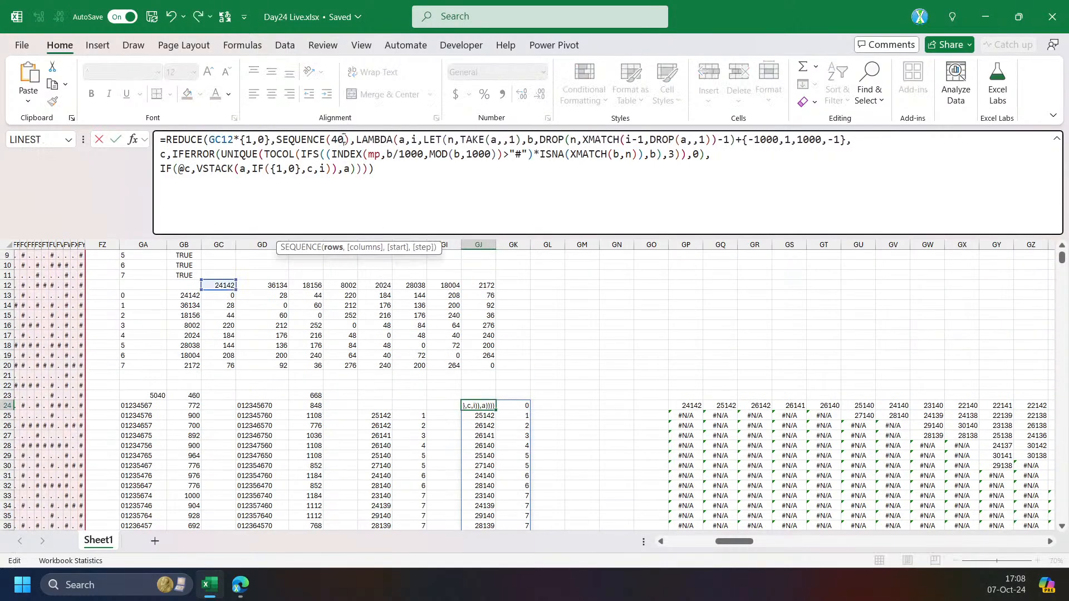
pyautogui.press('Return')
# Compare the end of the position and step list in columns GJ and GK with the end of columns GG and GH.
pyautogui.hotkey('ctrl', 'Down')
pyautogui.press('Down')
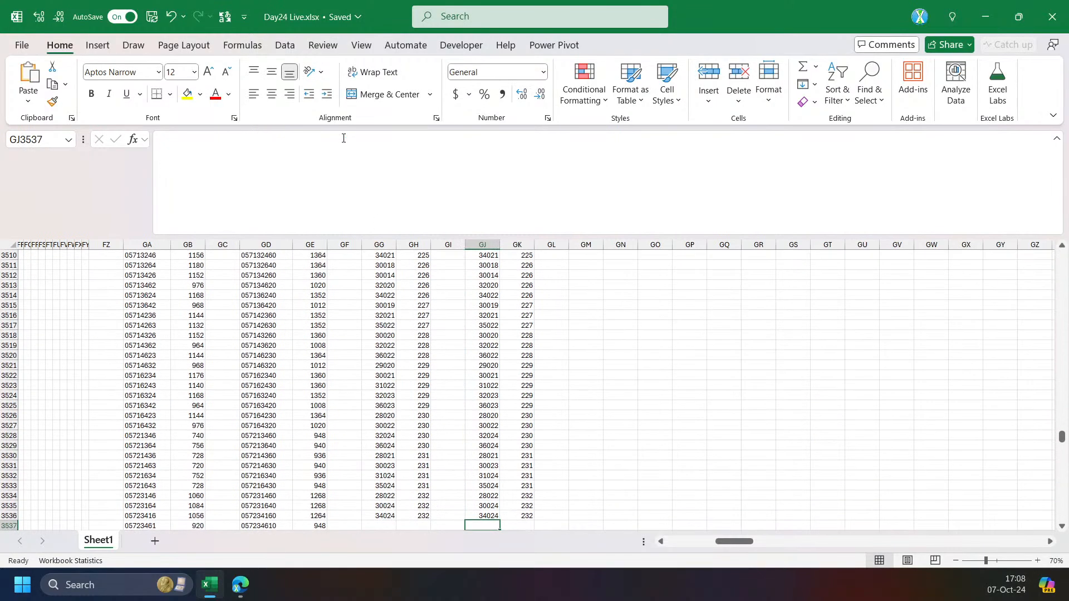
pyautogui.press('Up')
pyautogui.press('Left')
pyautogui.press('Left')
pyautogui.press('Right')
pyautogui.press('Right')
pyautogui.press('Right')
pyautogui.press('Left')
pyautogui.hotkey('ctrl', 'Up')
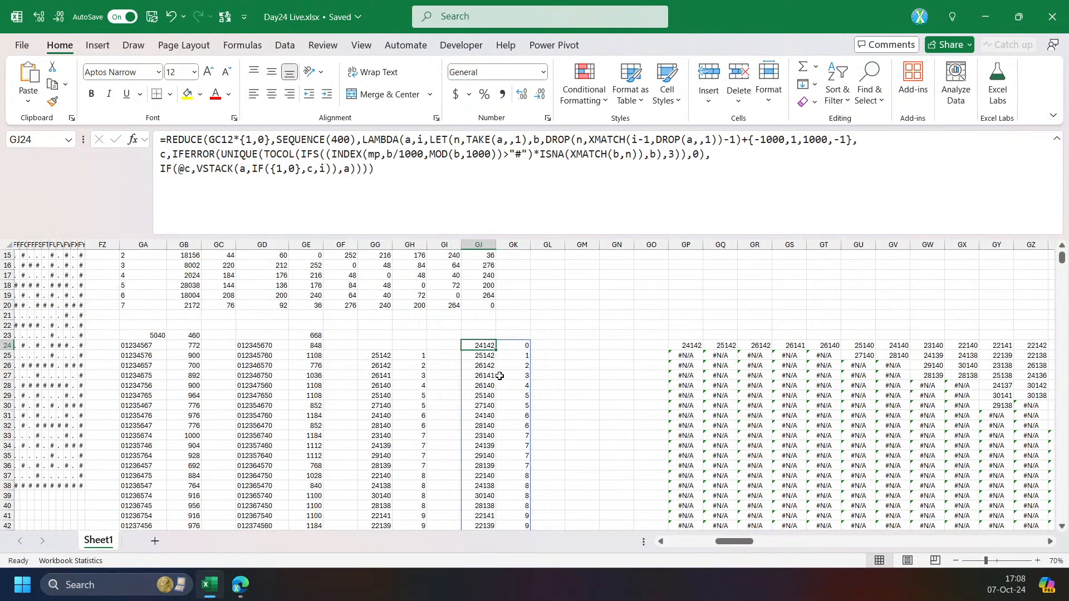
# Compare the REDUCE formulas in GP24 and GJ24 with the complete distance formula in GC13.
pyautogui.click(693, 346)
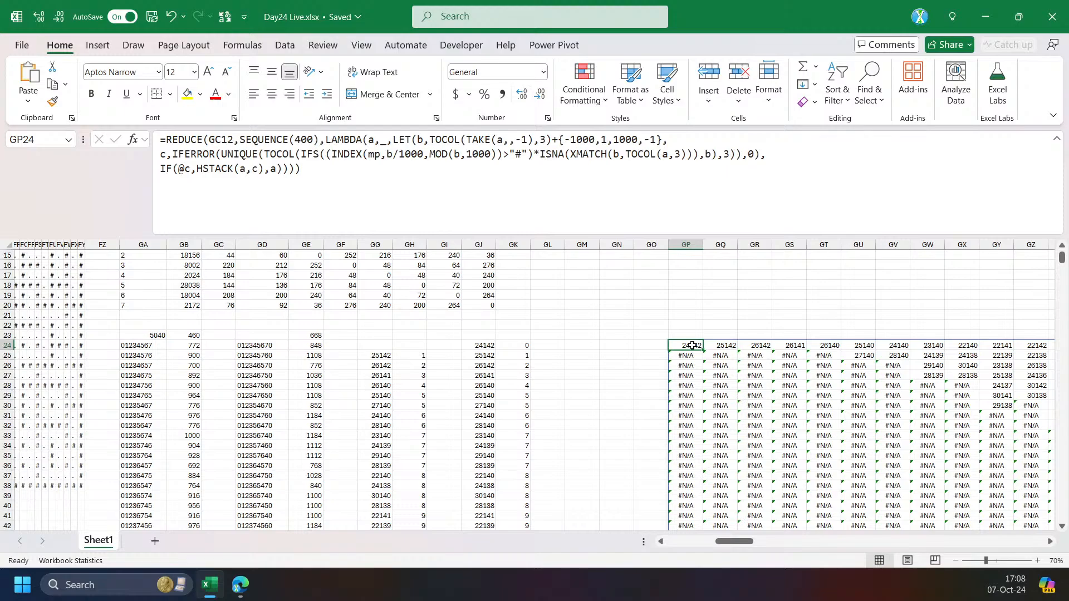
pyautogui.click(466, 345)
pyautogui.scroll(2, 476, 363)
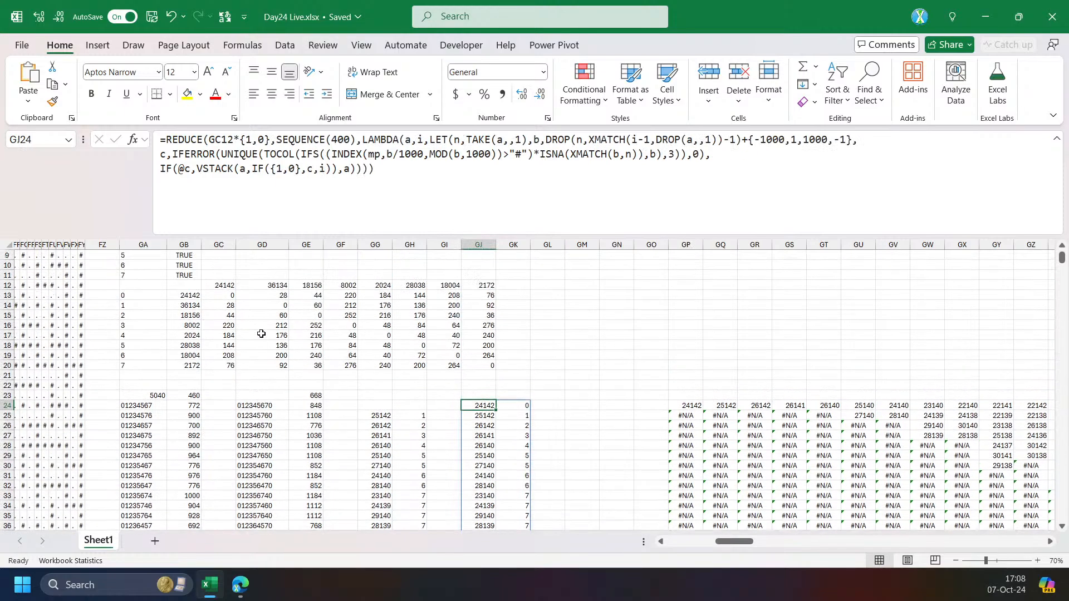
pyautogui.click(231, 296)
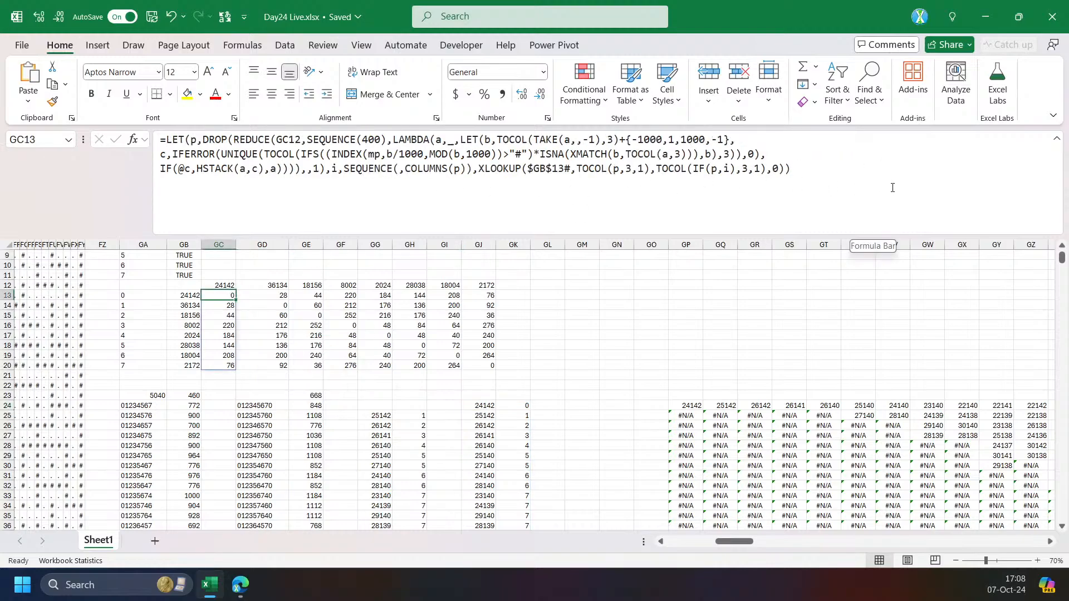
pyautogui.click(813, 231)
pyautogui.hotkey('ctrl', 'a')
pyautogui.press('Escape')
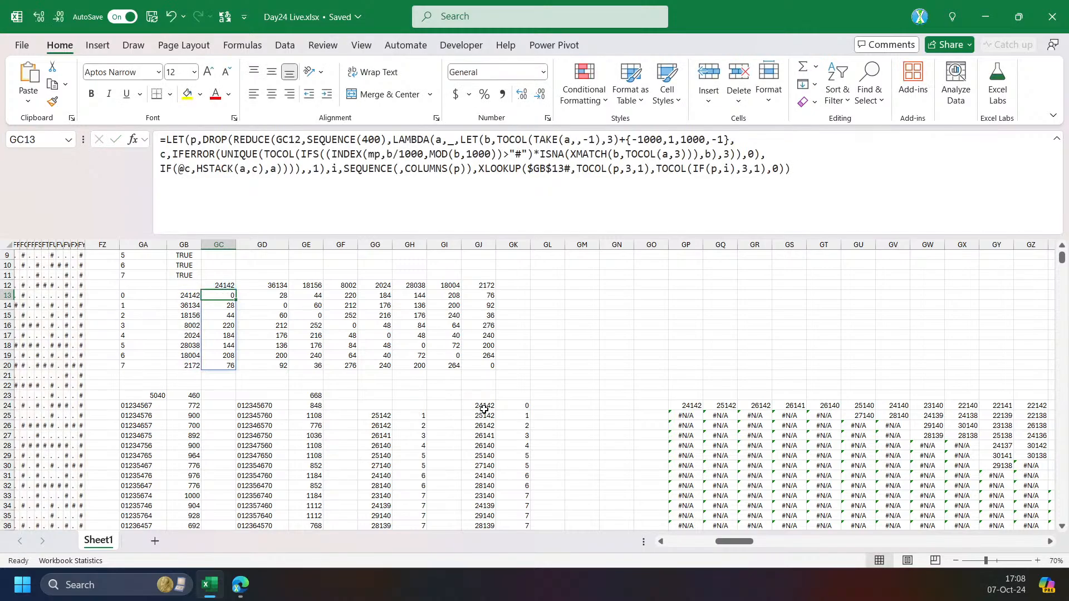
# Wrap GJ24's REDUCE in a VLOOKUP that looks up $GB$13# and returns column 2 with match argument 0.
pyautogui.click(481, 405)
pyautogui.click(387, 188)
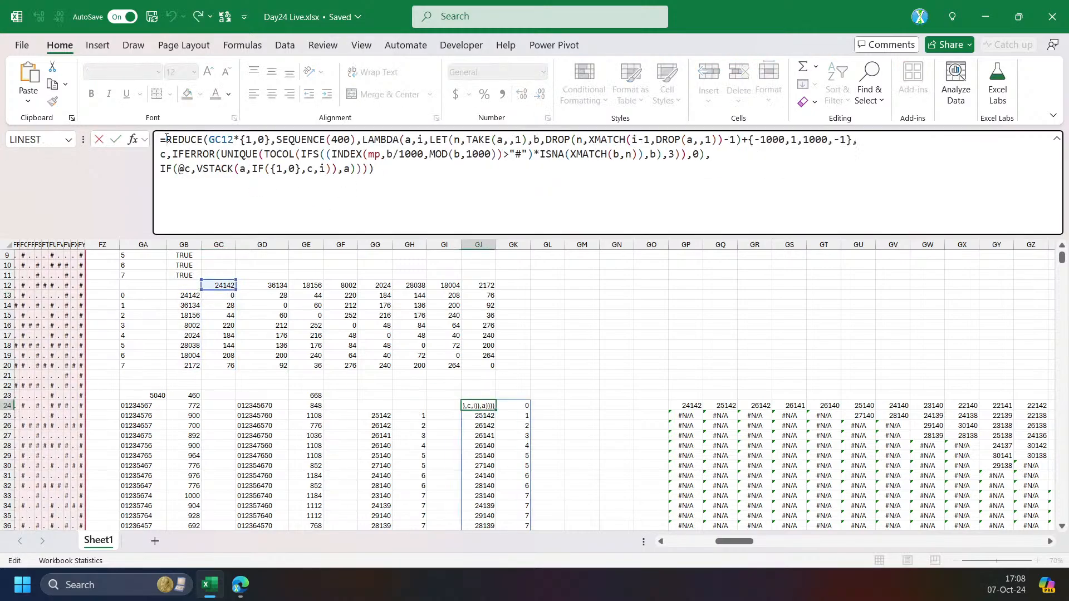
pyautogui.write('VLOOKUP(')
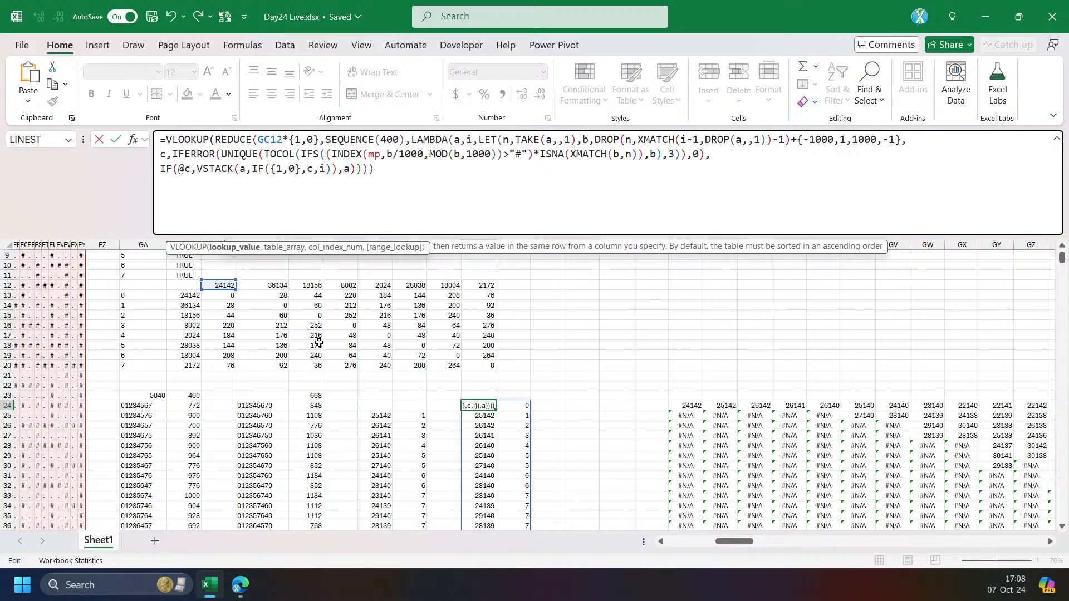
pyautogui.click(196, 295)
pyautogui.write(',')
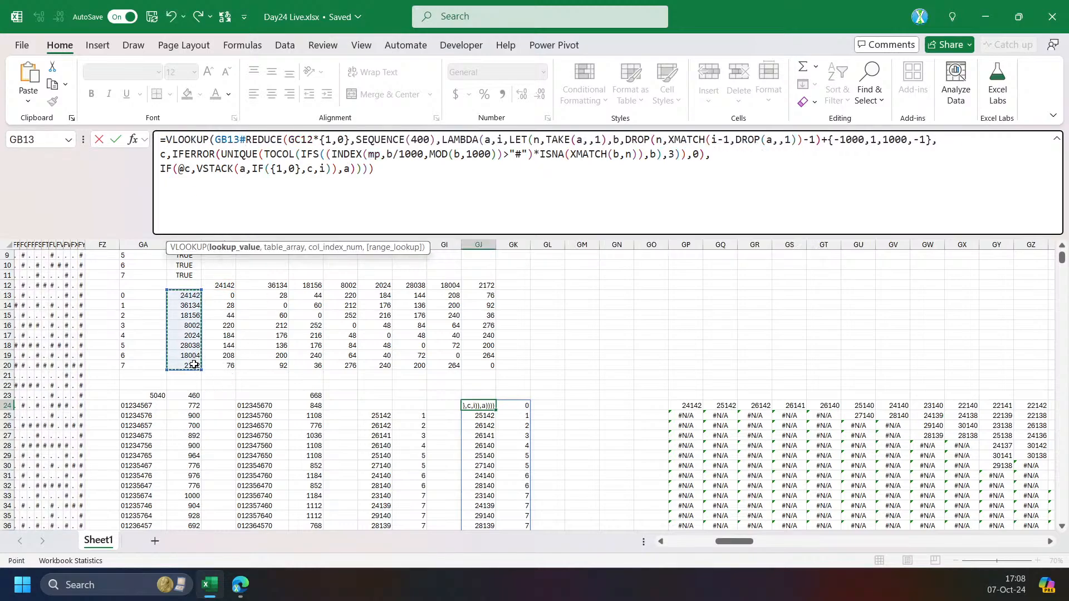
pyautogui.doubleClick(240, 139)
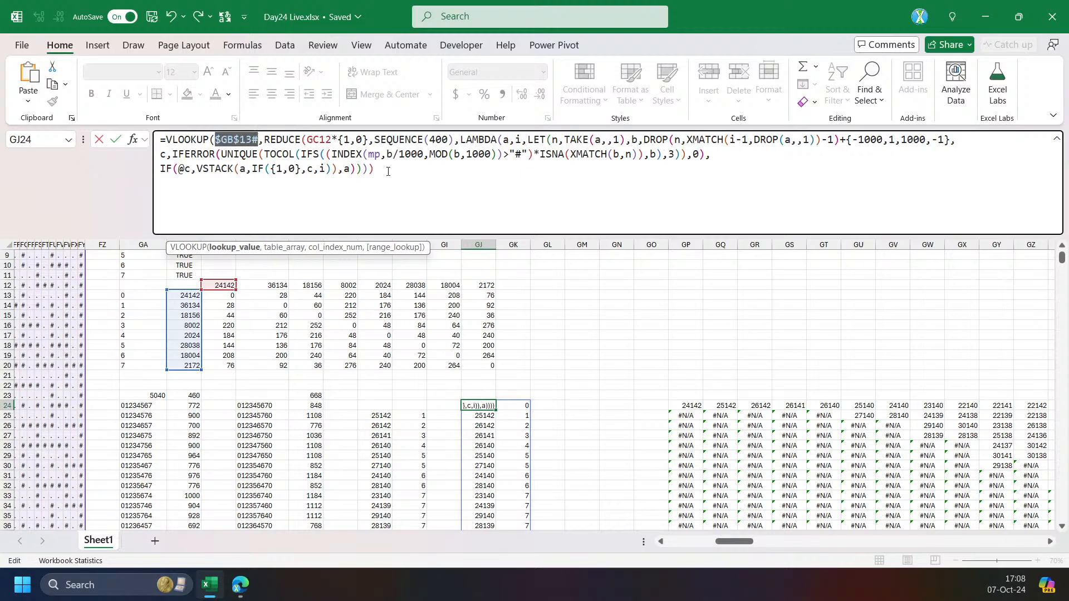
pyautogui.press('F4')
pyautogui.click(389, 171)
pyautogui.write(',2,0)')
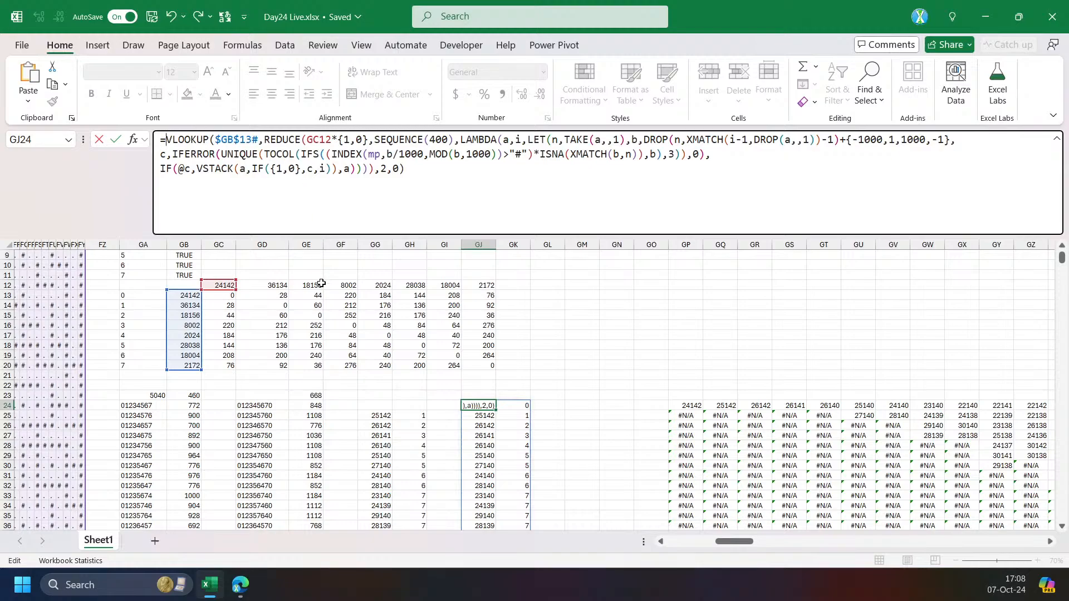
pyautogui.hotkey('ctrl', 'Return')
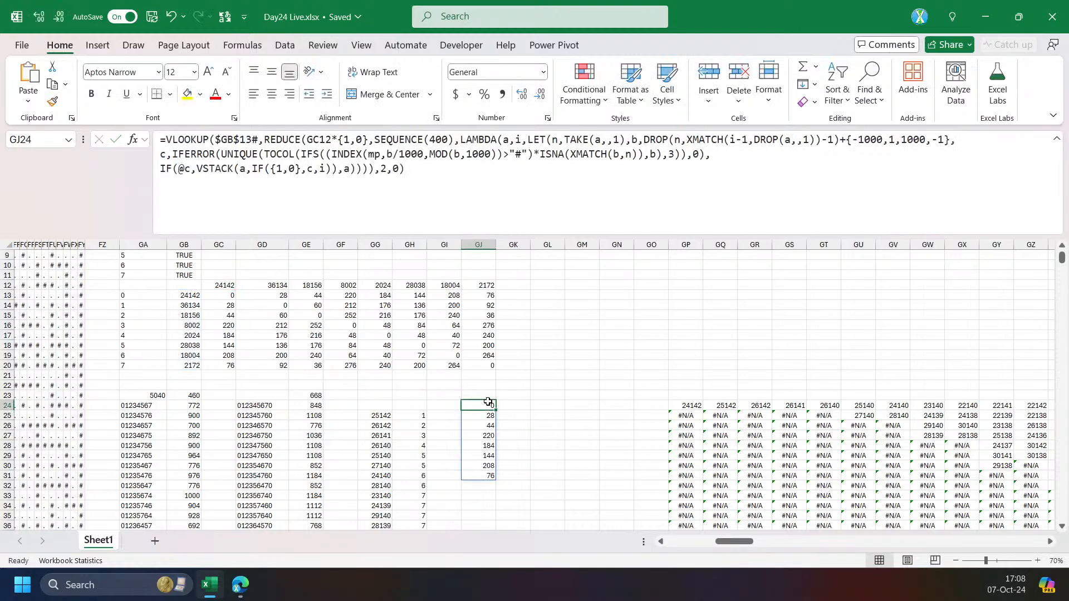
# Move the VLOOKUP formula from GJ24 to GL13, fill it across to GR13, and check the copied formulas.
pyautogui.moveTo(488, 402); pyautogui.dragTo(551, 284)
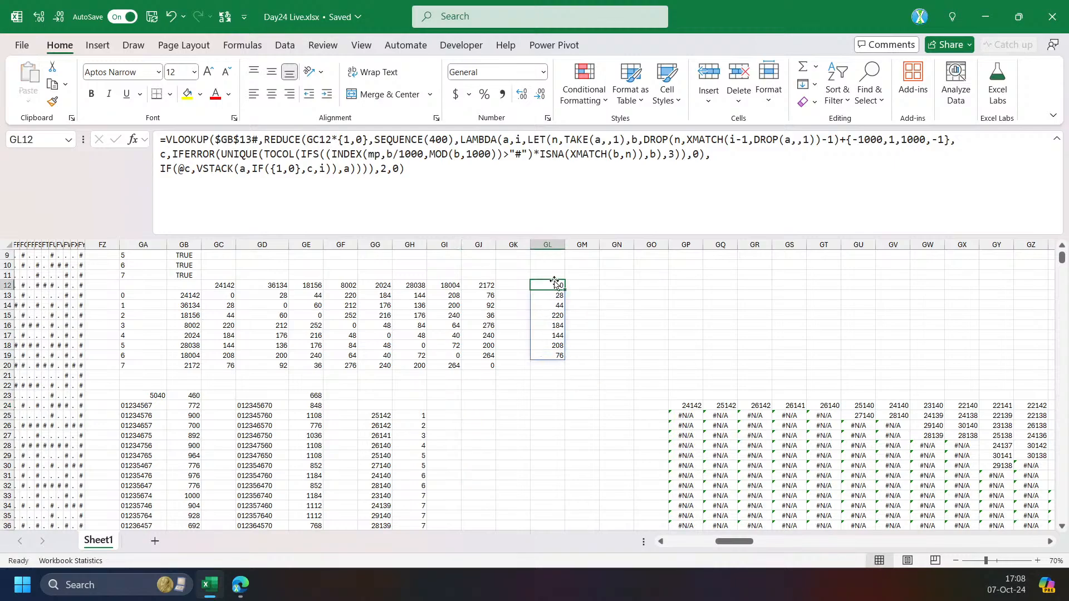
pyautogui.moveTo(554, 283); pyautogui.dragTo(769, 296)
pyautogui.click(651, 366)
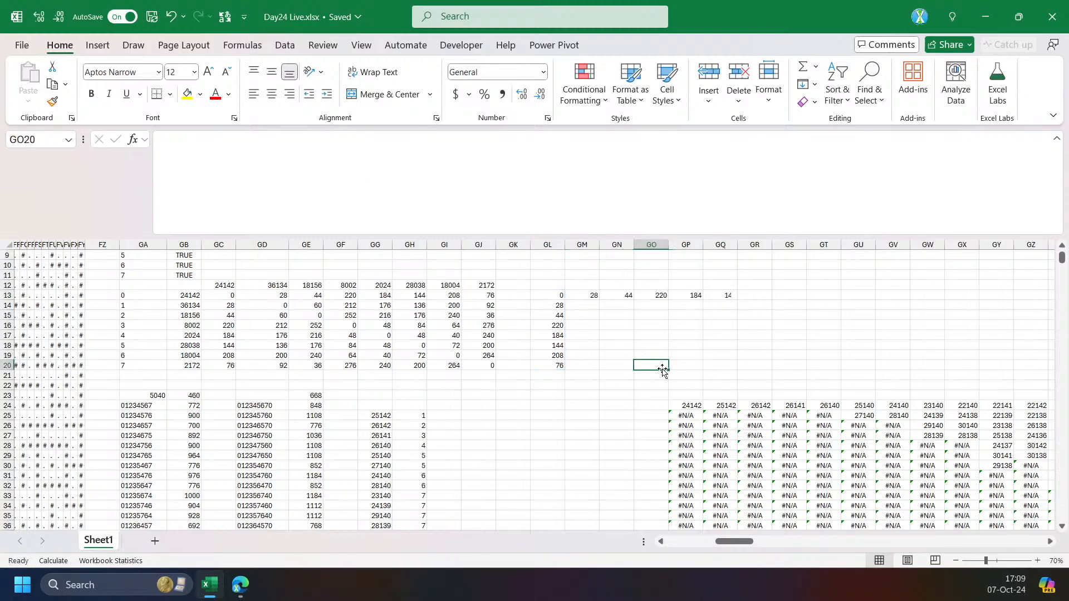
pyautogui.click(592, 297)
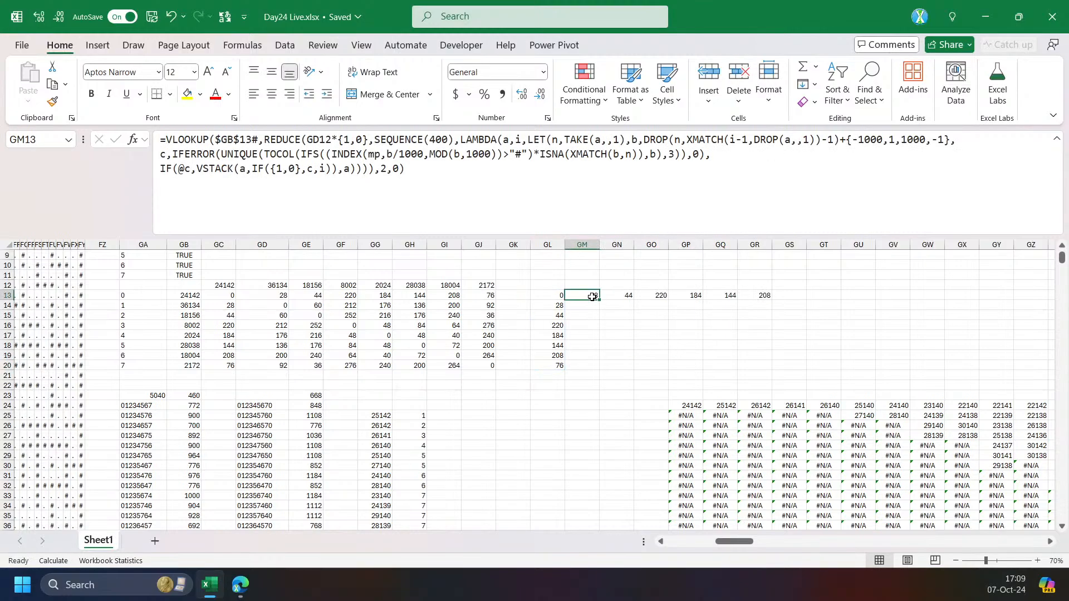
pyautogui.moveTo(598, 301); pyautogui.dragTo(587, 369)
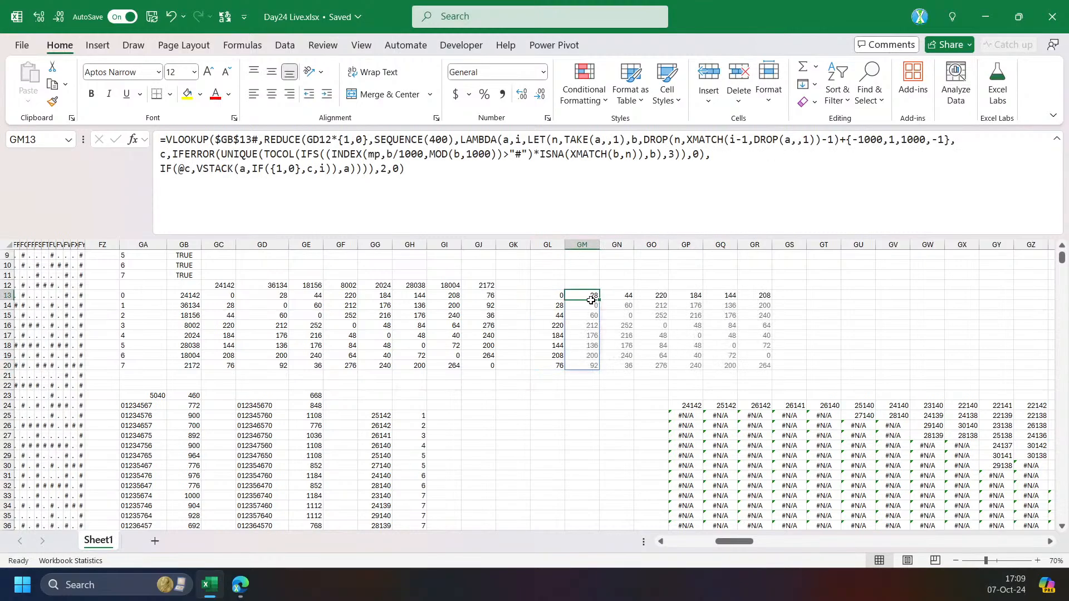
pyautogui.click(552, 297)
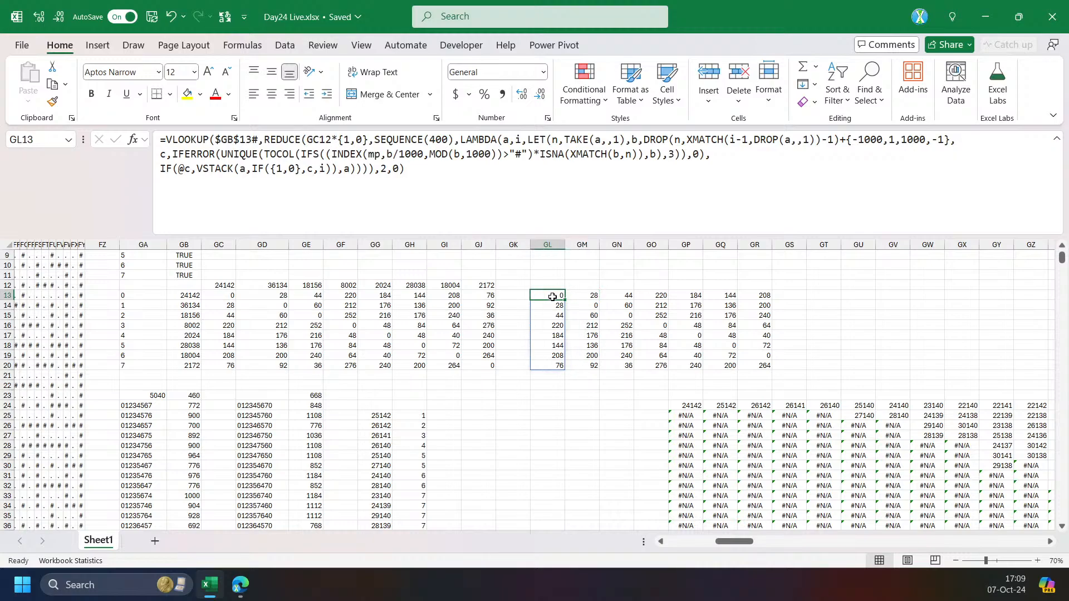
# Enter a timing formula in GJ23: =LET(st,NOW(),rs,,(NOW()-st)*86400).
pyautogui.click(480, 396)
pyautogui.write('=')
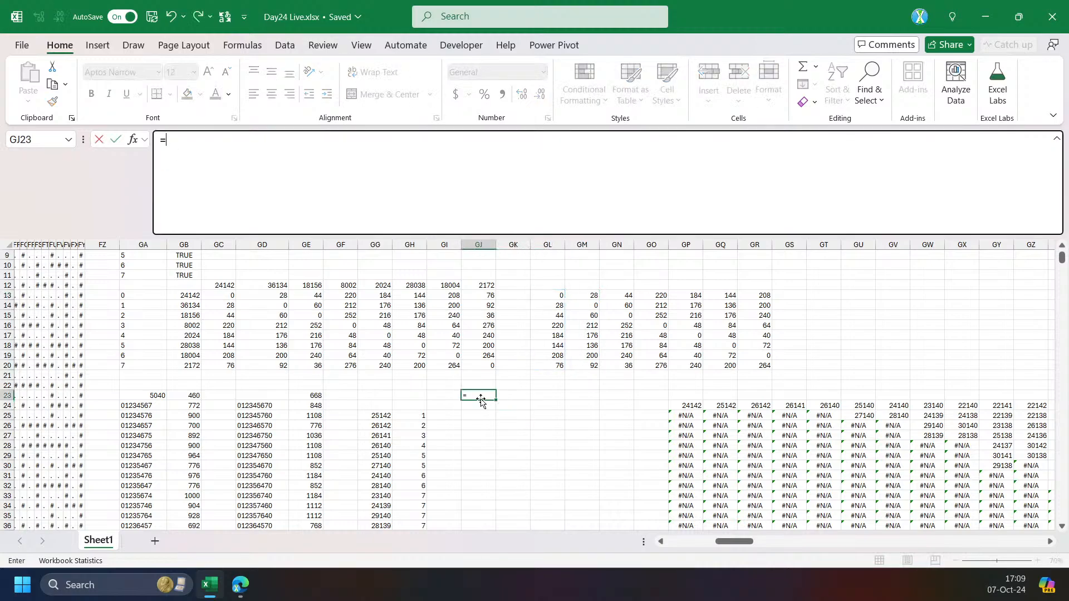
pyautogui.write('1et')
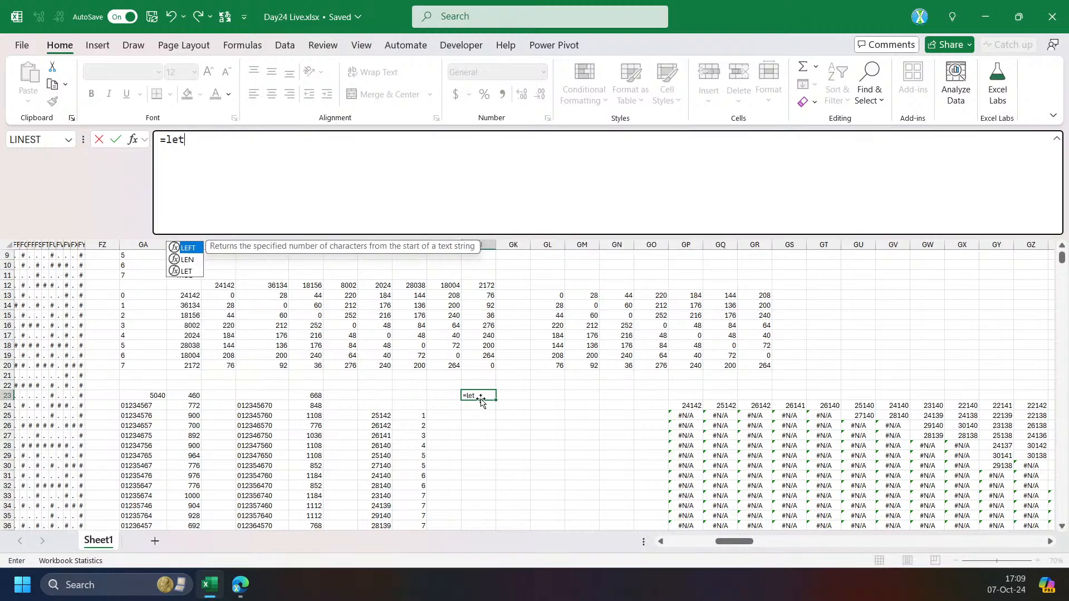
pyautogui.write('(st,now()')
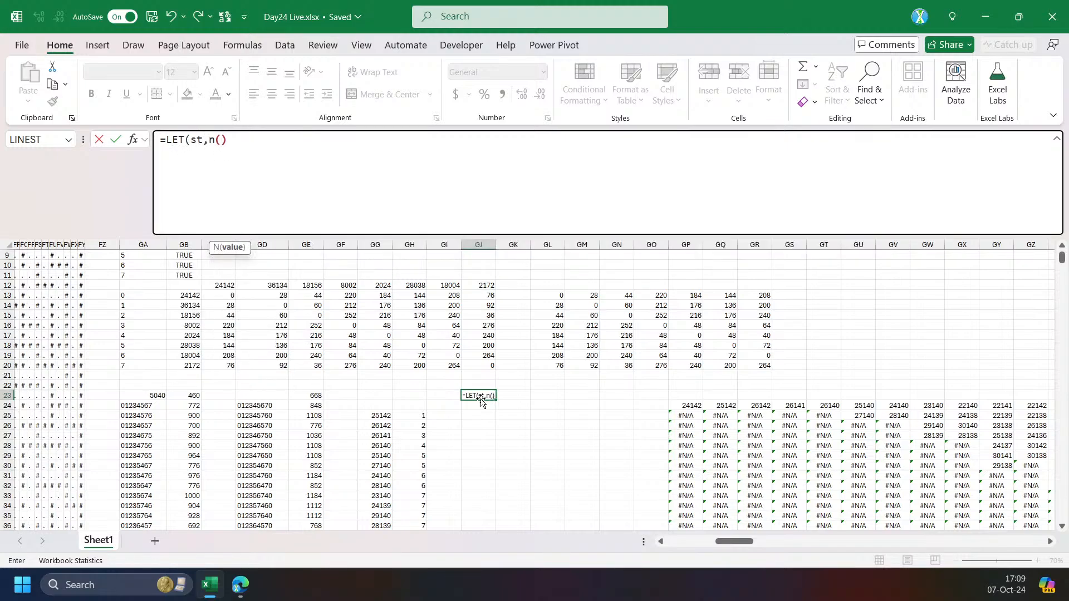
pyautogui.write(',rs,,')
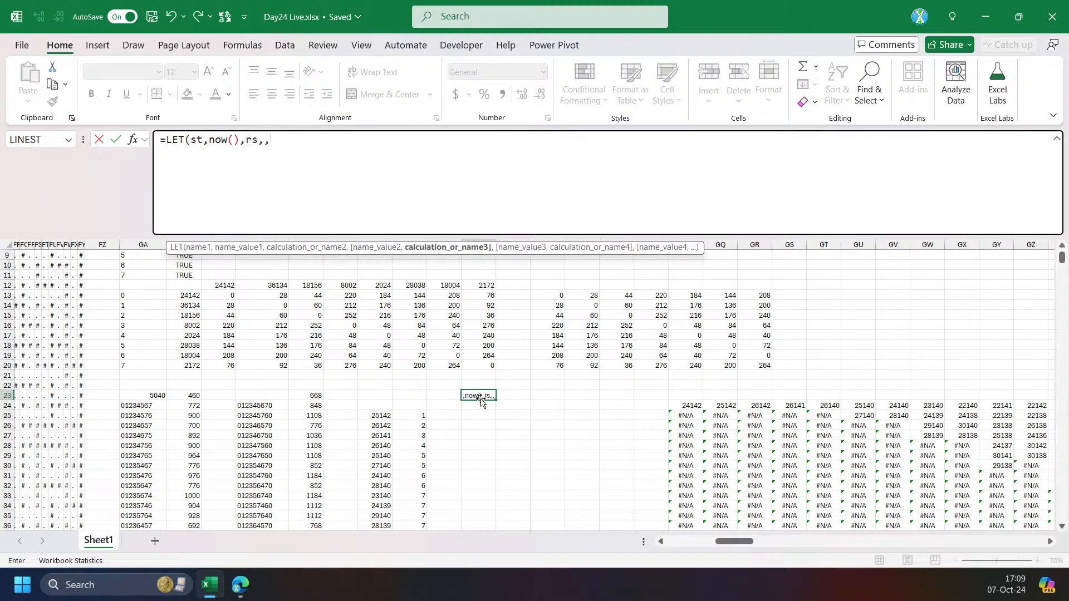
pyautogui.write('(now()-s')
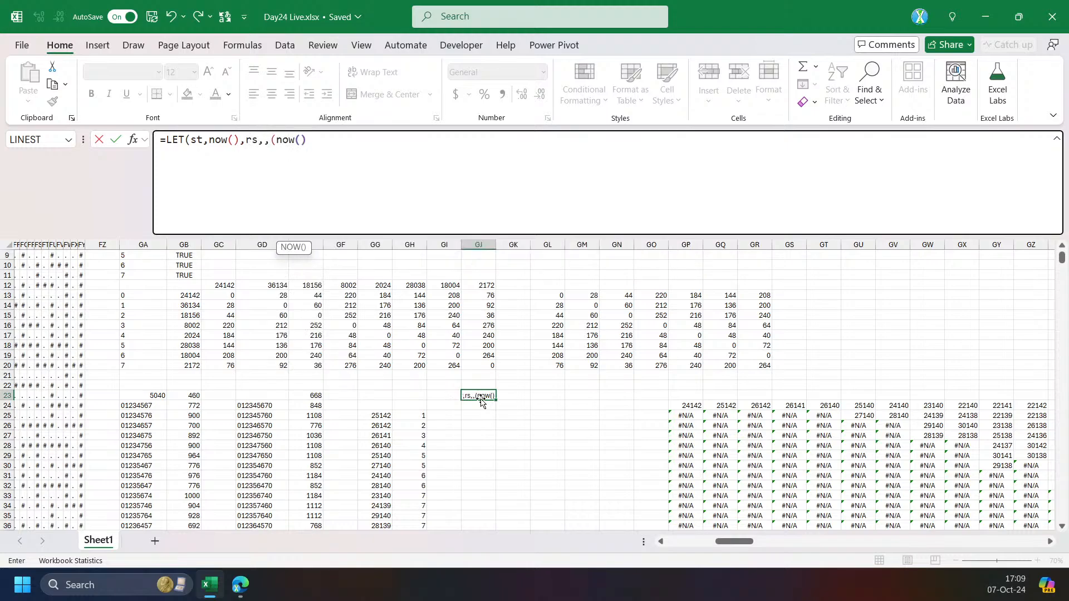
pyautogui.write('t)*')
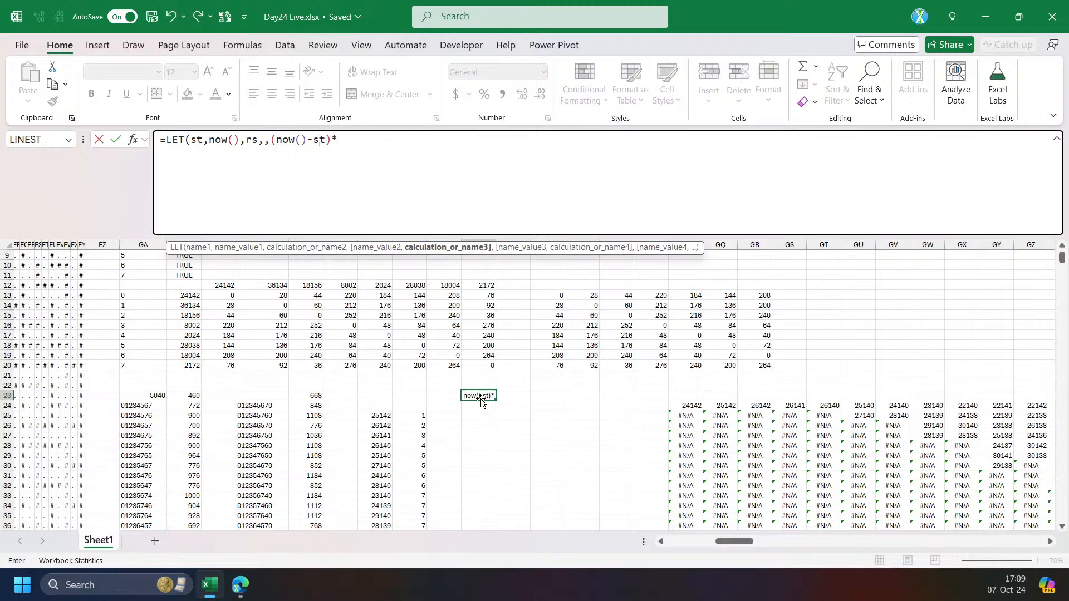
pyautogui.write('86400)')
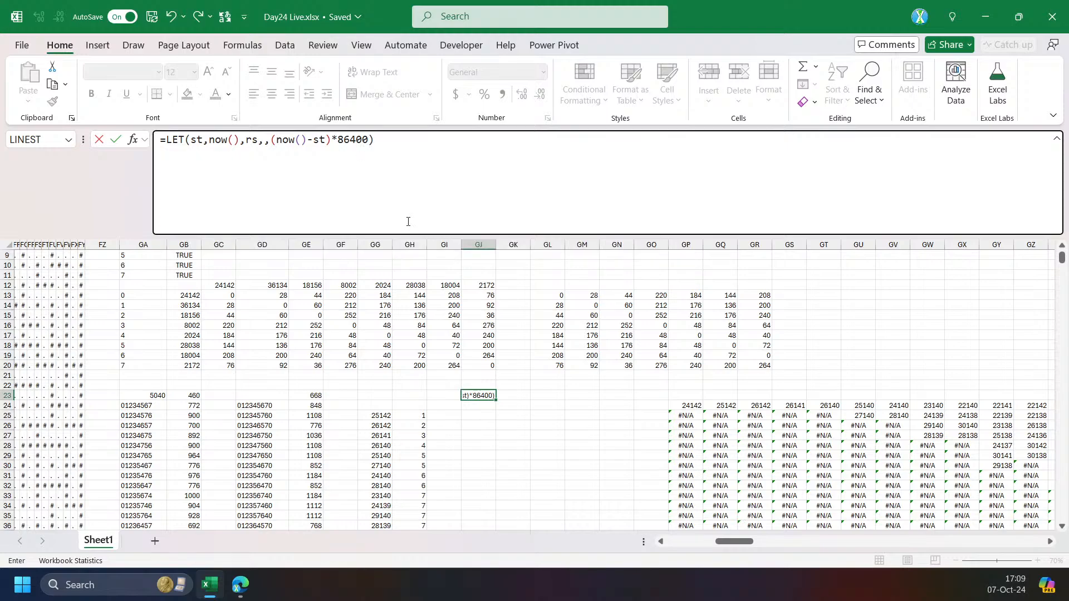
pyautogui.hotkey('ctrl', 'Return')
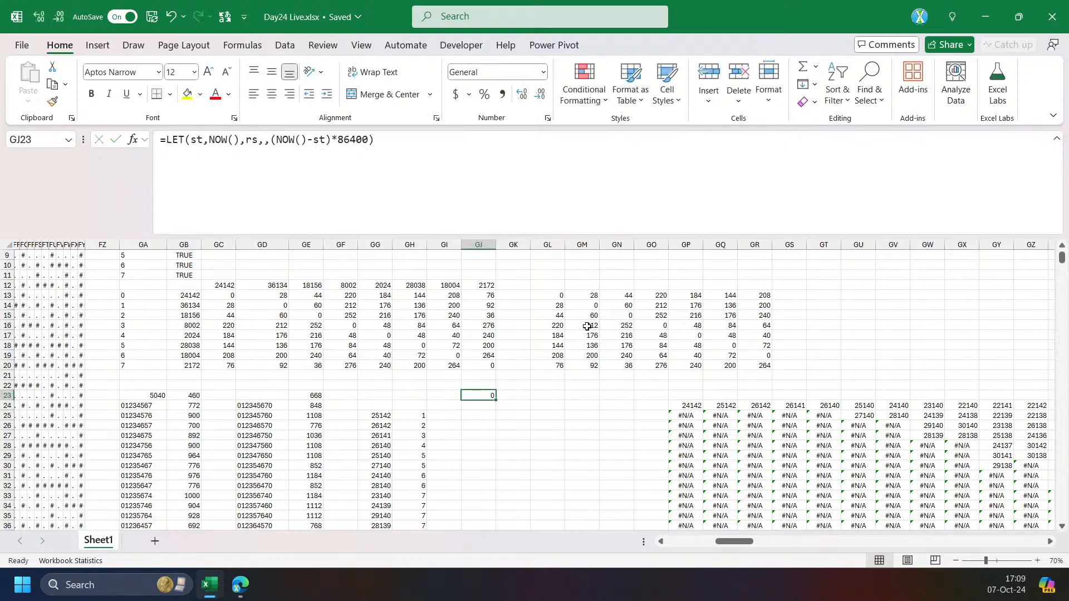
# Copy GL13's VLOOKUP formula without the equals sign and insert it as the rs value in GJ23's timing formula.
pyautogui.click(556, 297)
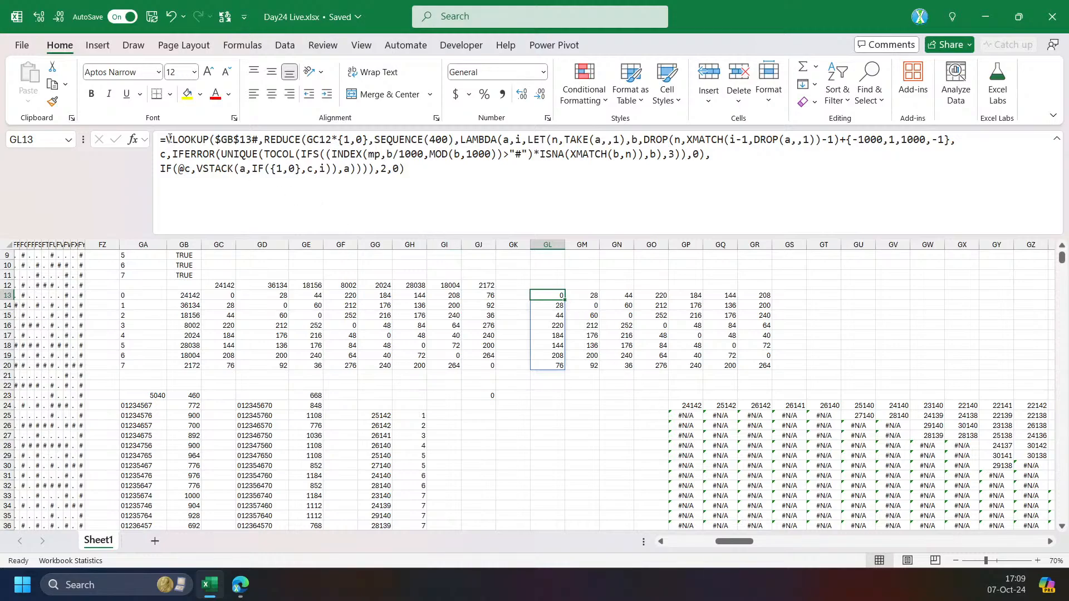
pyautogui.moveTo(167, 139); pyautogui.dragTo(625, 203)
pyautogui.hotkey('ctrl', 'c')
pyautogui.press('Escape')
pyautogui.click(477, 396)
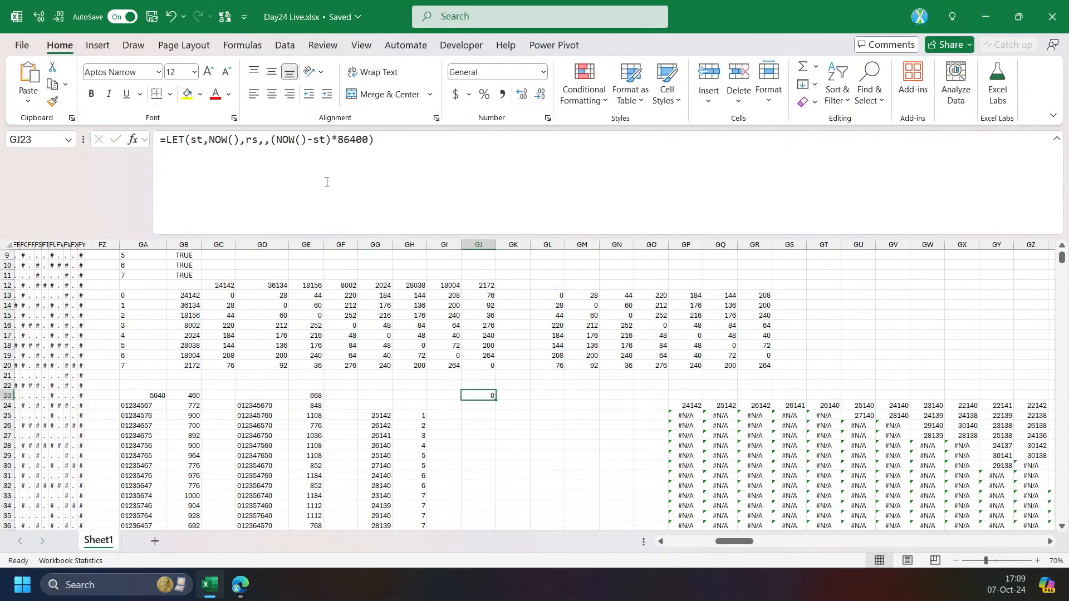
pyautogui.click(273, 140)
pyautogui.hotkey('ctrl', 'v')
pyautogui.press('Return')
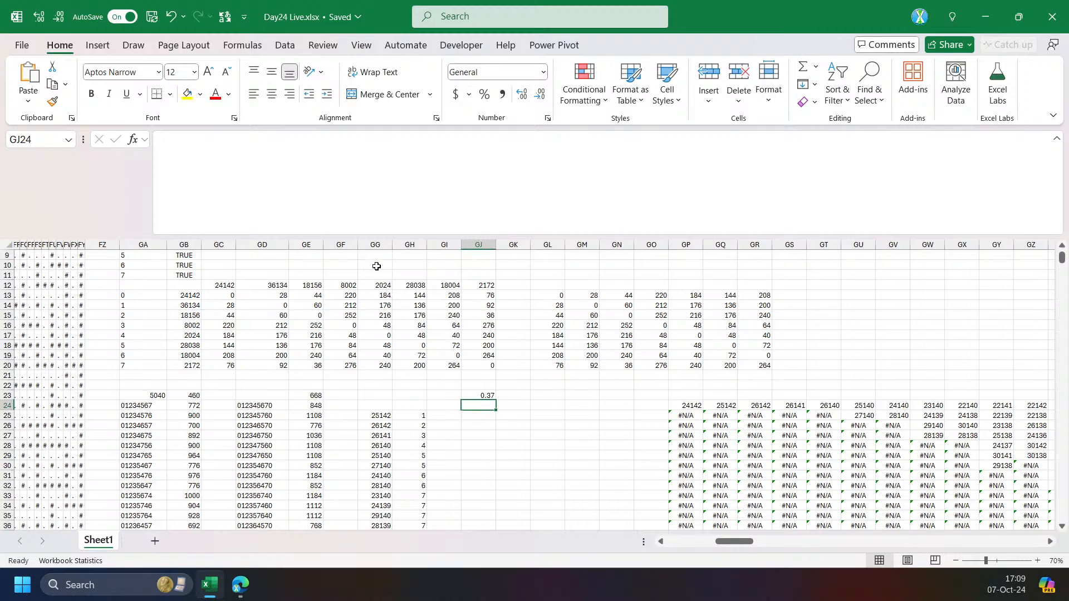
# Duplicate GJ23's complete timing formula into GJ24, keeping its cell references identical.
pyautogui.press('Up')
pyautogui.moveTo(549, 200); pyautogui.dragTo(160, 137)
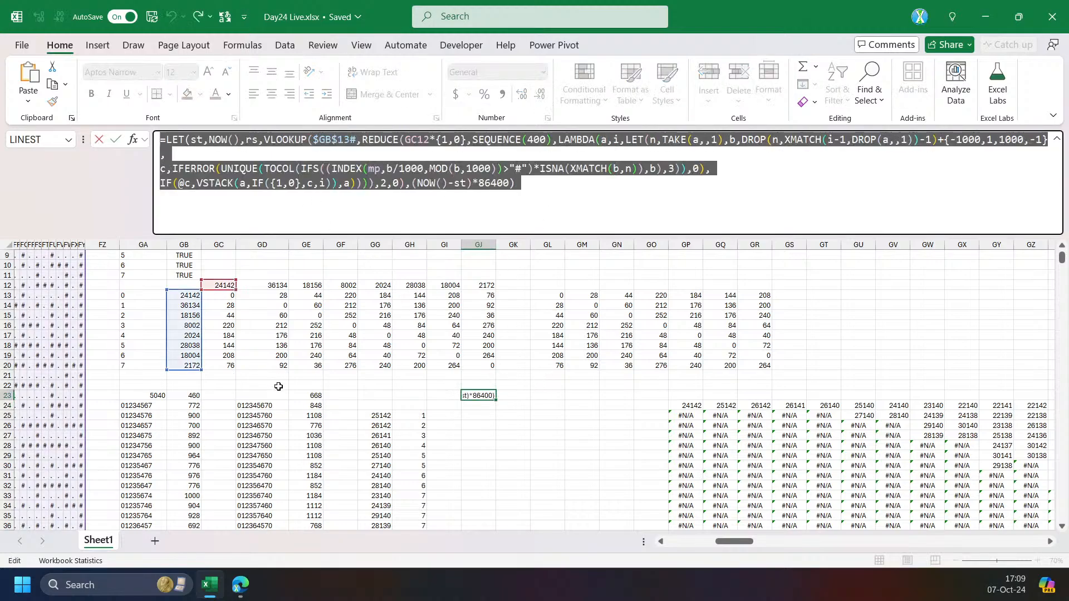
pyautogui.hotkey('ctrl', 'c')
pyautogui.press('Escape')
pyautogui.click(468, 407)
pyautogui.click(343, 190)
pyautogui.hotkey('ctrl', 'v')
pyautogui.hotkey('ctrl', 'Return')
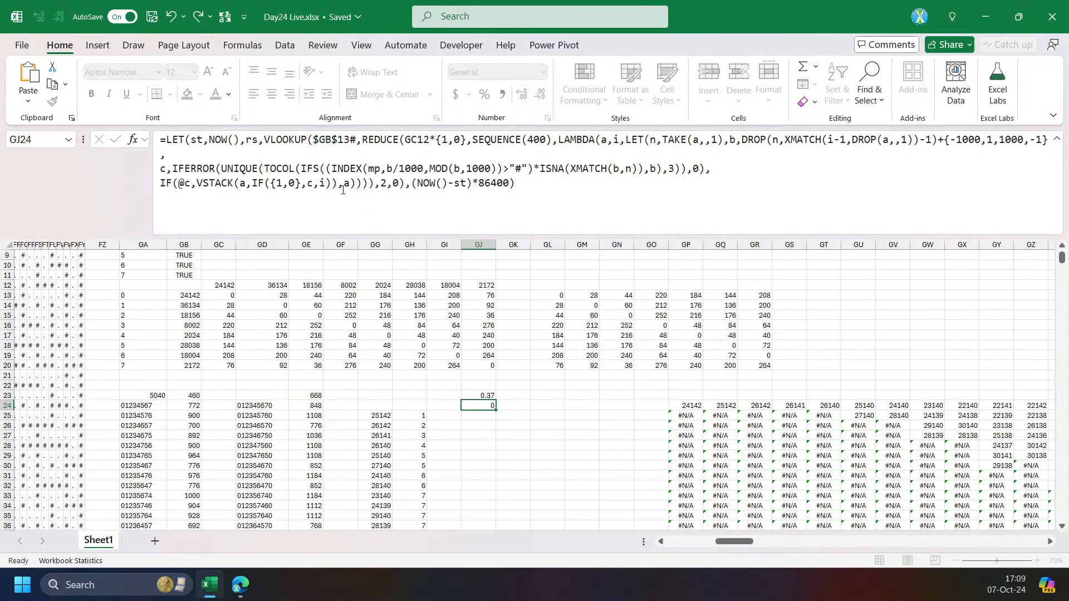
pyautogui.click(687, 406)
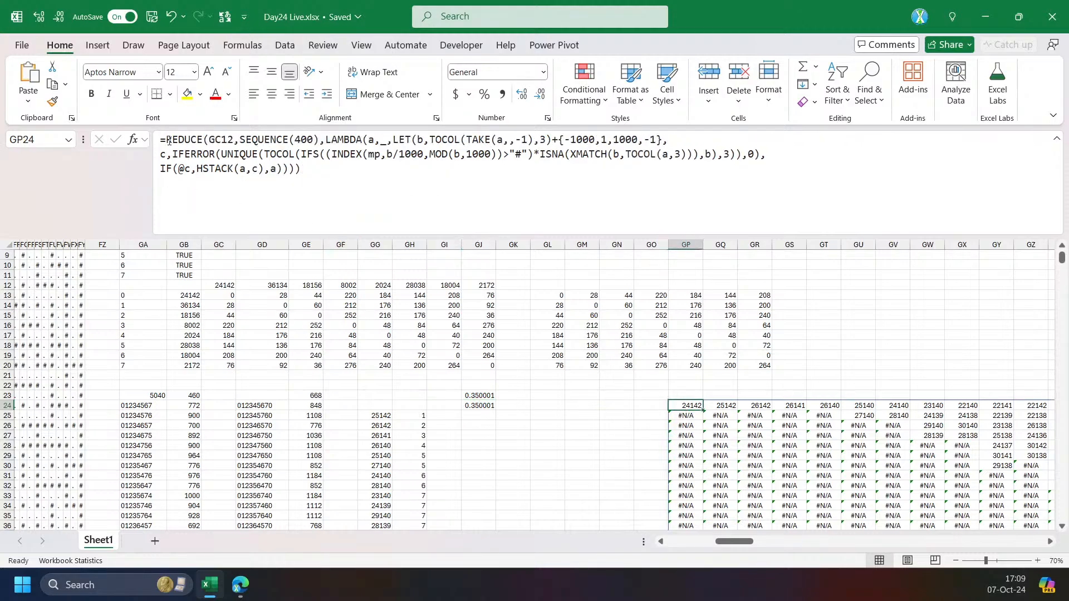
pyautogui.moveTo(169, 140); pyautogui.dragTo(439, 202)
pyautogui.press('Escape')
# Replace the VLOOKUP expression in GJ24's timing formula with GC13's LET/XLOOKUP formula, without its equals sign, as the rs value.
pyautogui.click(230, 300)
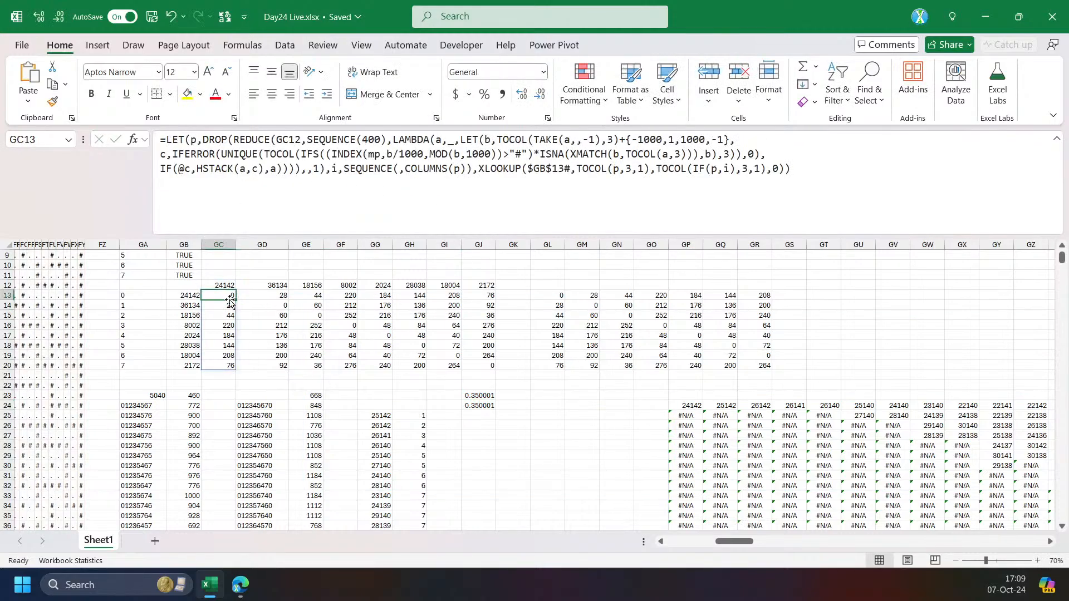
pyautogui.moveTo(168, 139); pyautogui.dragTo(943, 182)
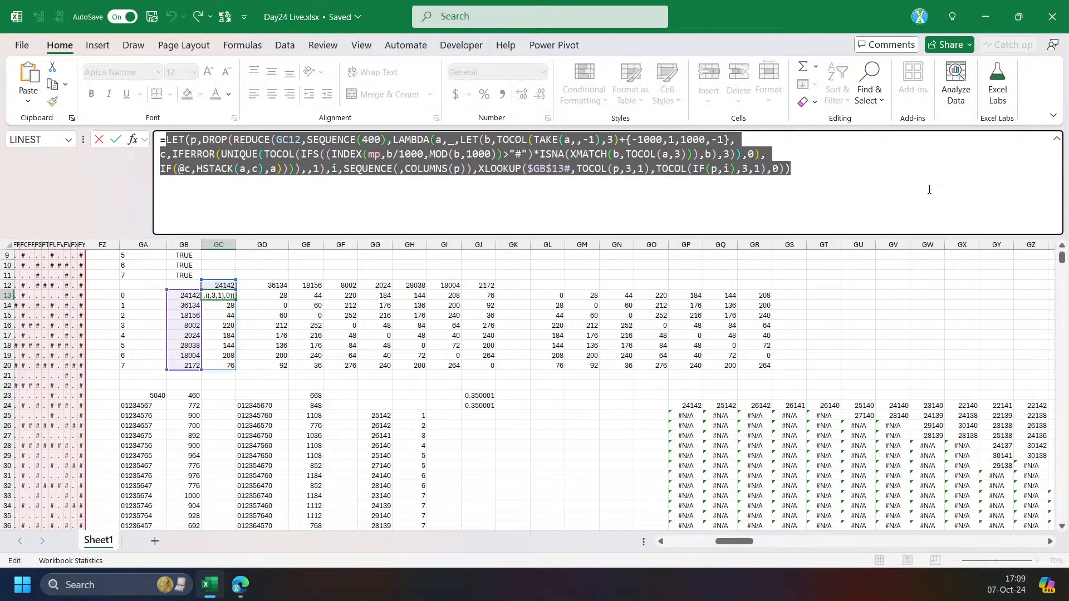
pyautogui.press('Escape')
pyautogui.click(486, 406)
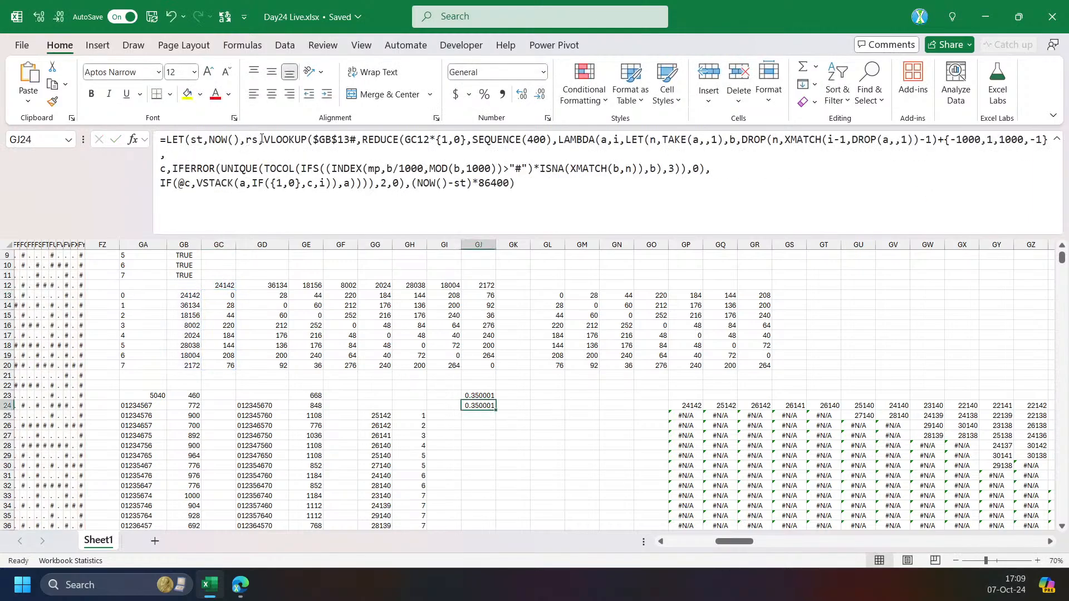
pyautogui.click(274, 140)
pyautogui.press('Return')
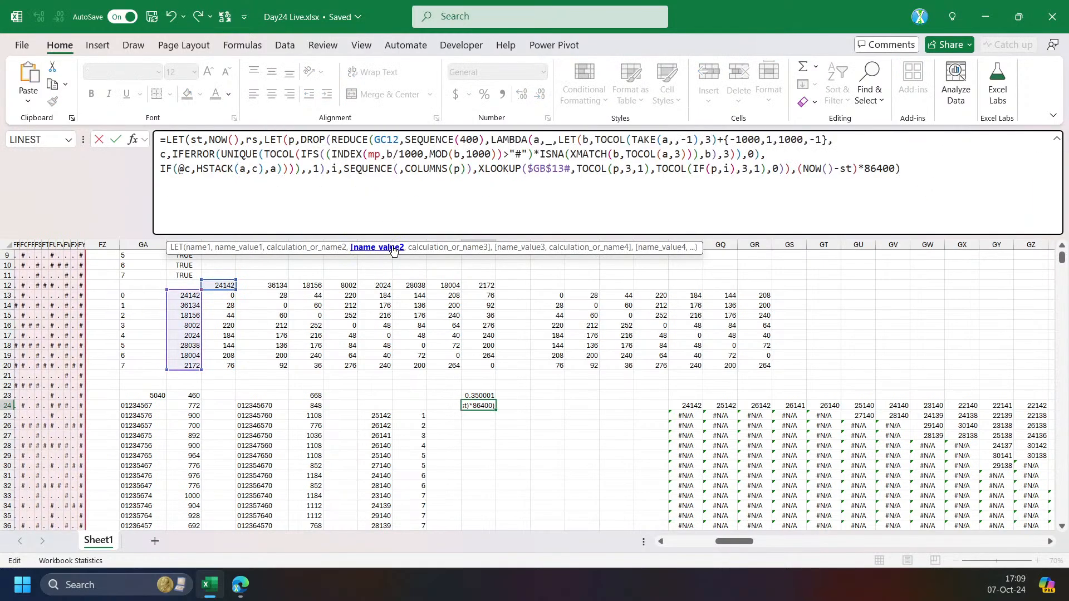
pyautogui.press('Up')
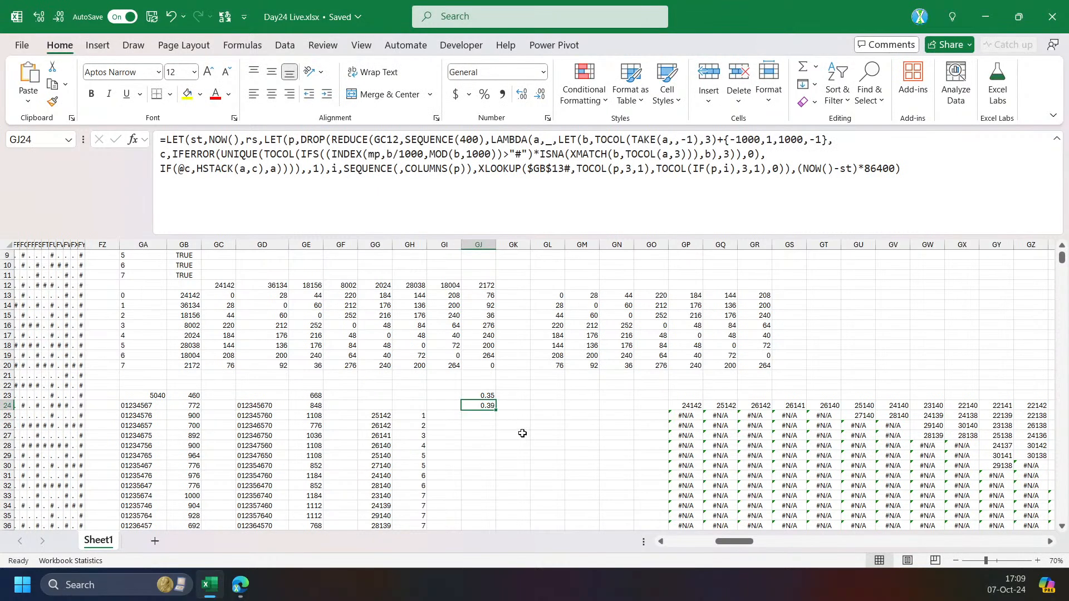
# Compare the timing results in GJ23 and GJ24 and check them against the VLOOKUP formula in GL13.
pyautogui.click(554, 296)
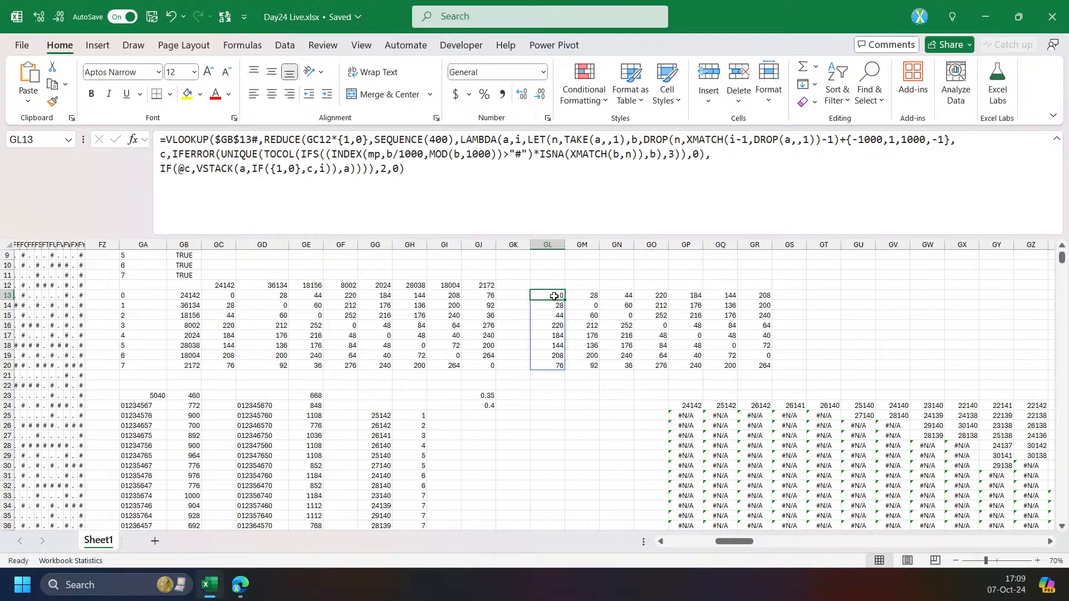
pyautogui.click(490, 404)
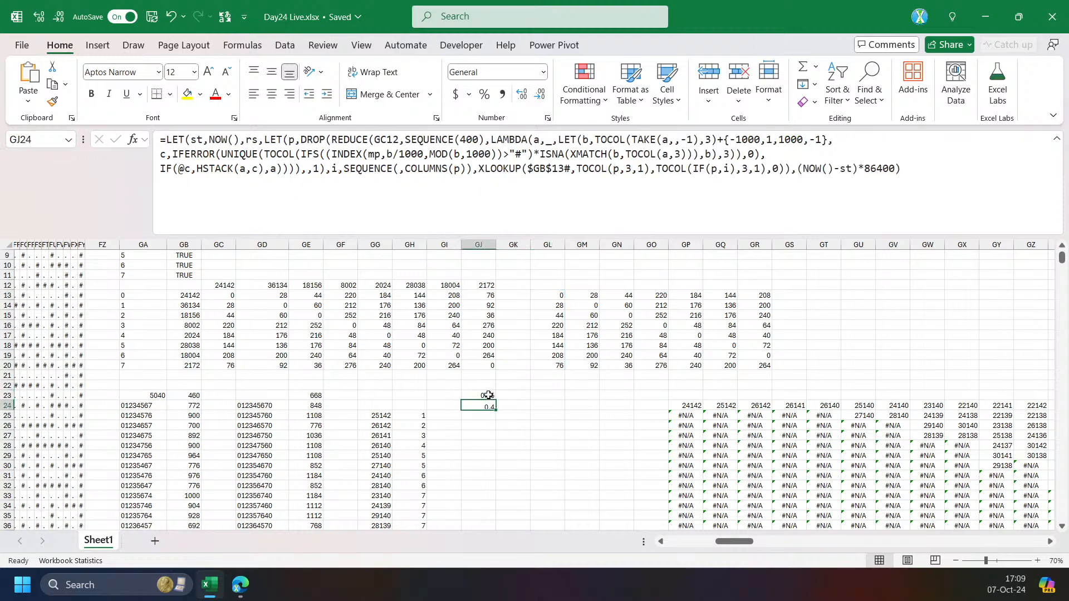
pyautogui.moveTo(487, 396); pyautogui.dragTo(486, 406)
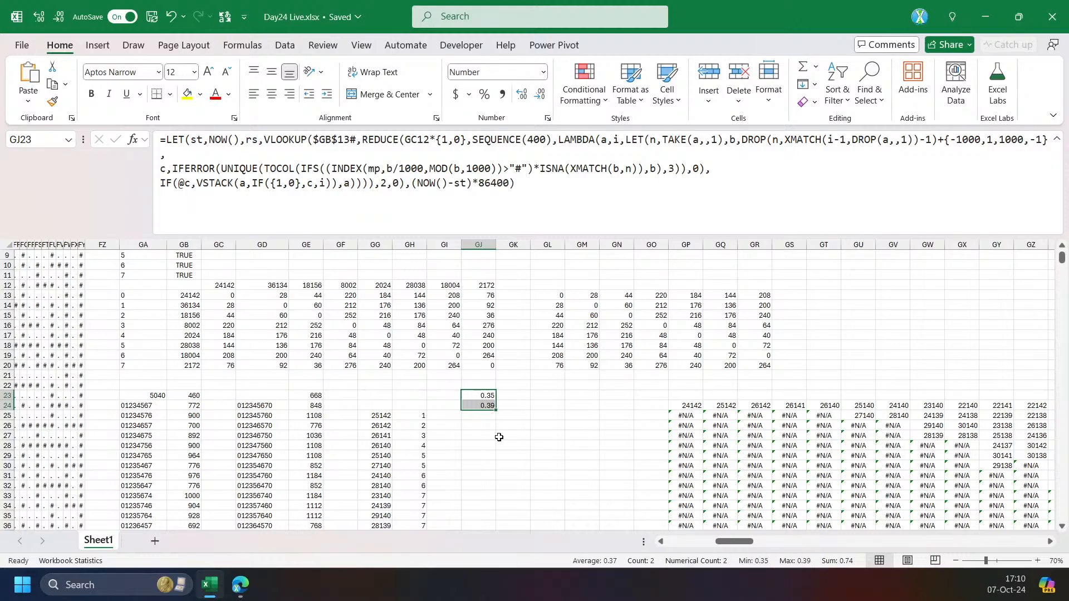
pyautogui.click(487, 396)
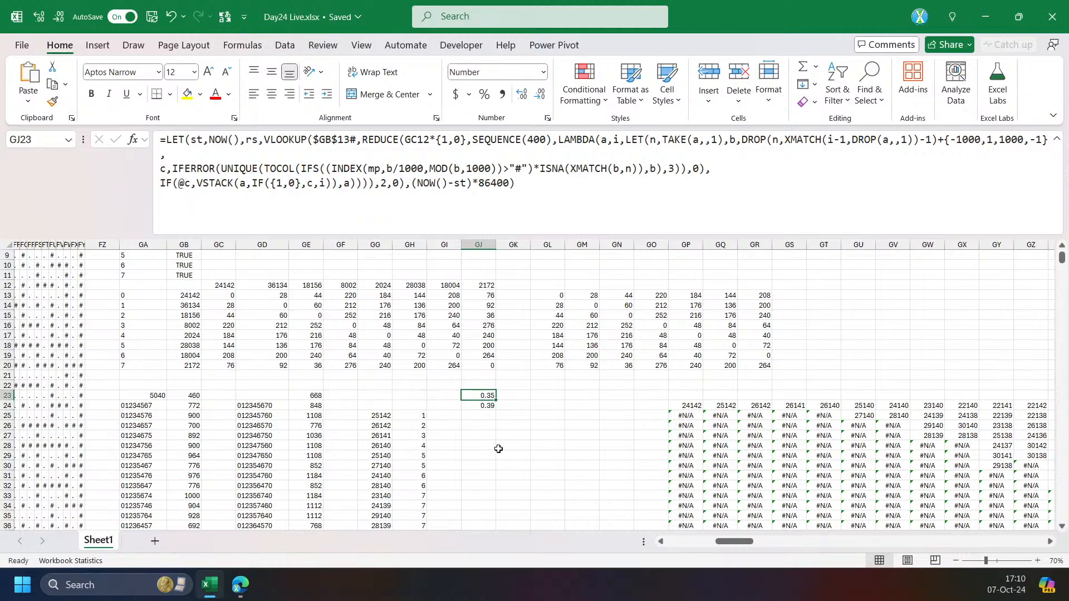
pyautogui.click(561, 296)
# Count the elements of the HSTACK spill array by entering =COUNTA(GP24#) in GP23.
pyautogui.click(690, 410)
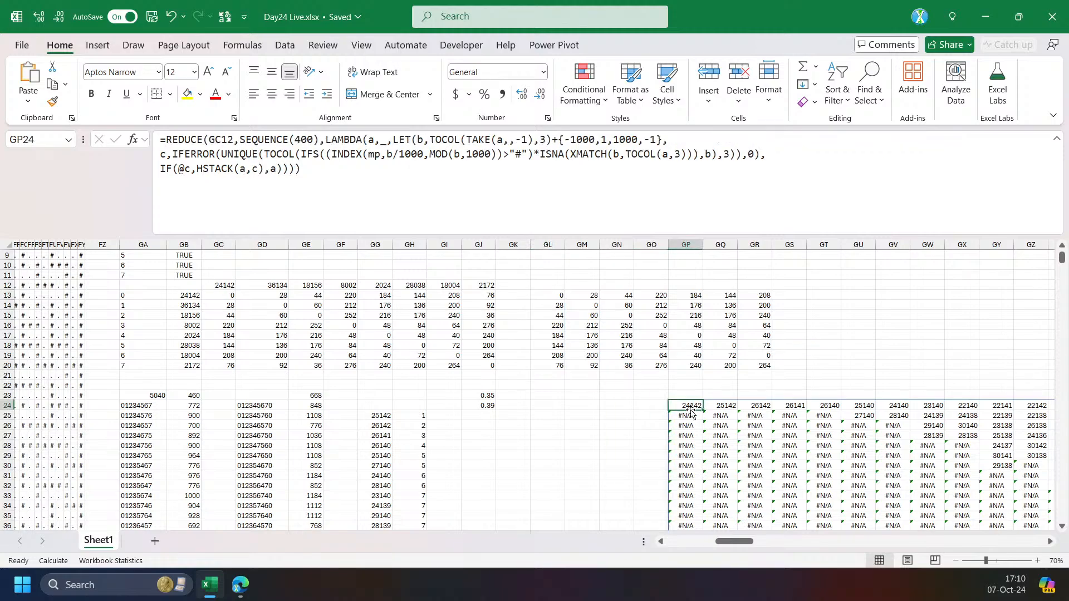
pyautogui.moveTo(735, 541)
pyautogui.mouseDown()
pyautogui.moveTo(758, 555)
pyautogui.moveTo(749, 553)
pyautogui.mouseUp()
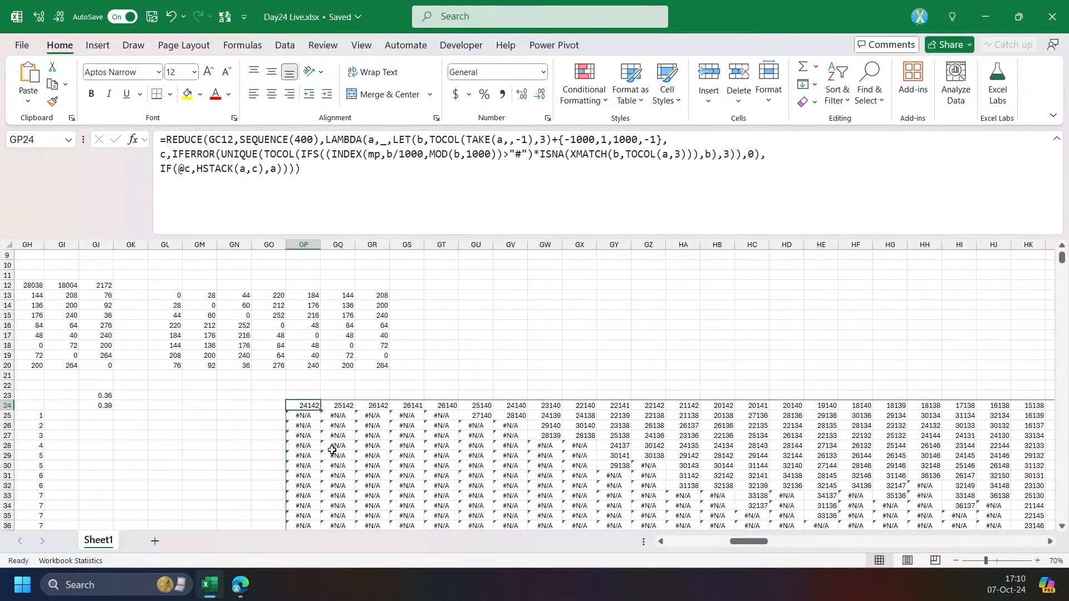
pyautogui.click(300, 392)
pyautogui.write('=counta')
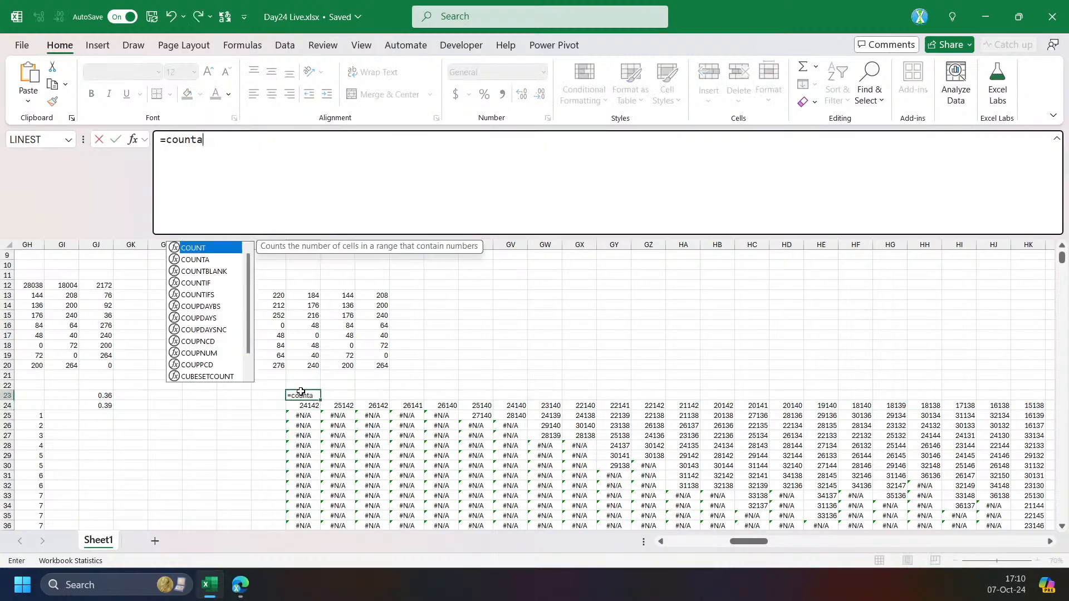
pyautogui.press('Tab')
pyautogui.press('Down')
pyautogui.write(')')
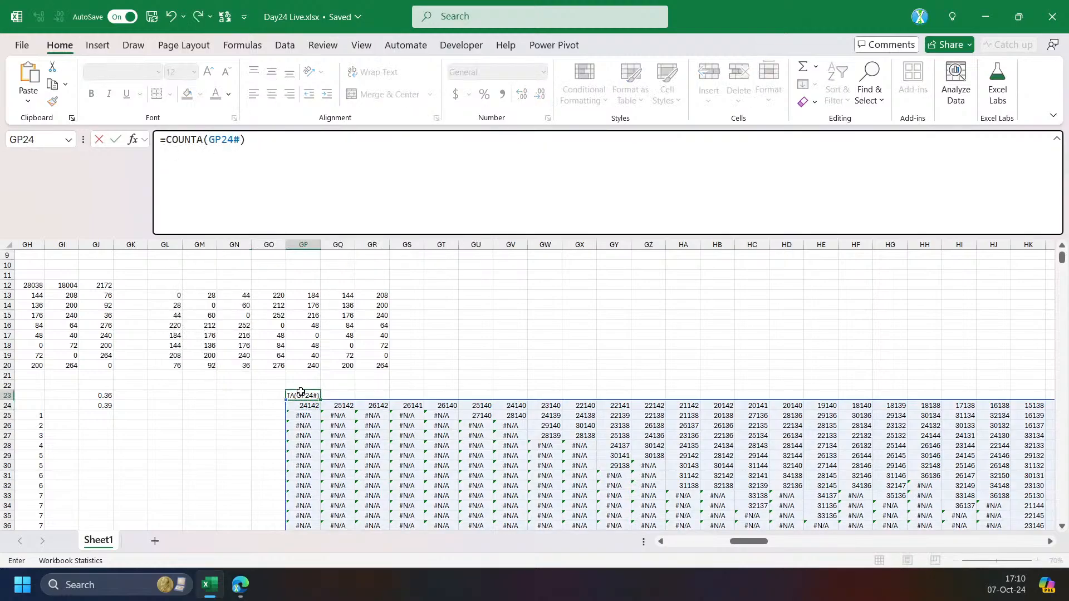
pyautogui.press('Return')
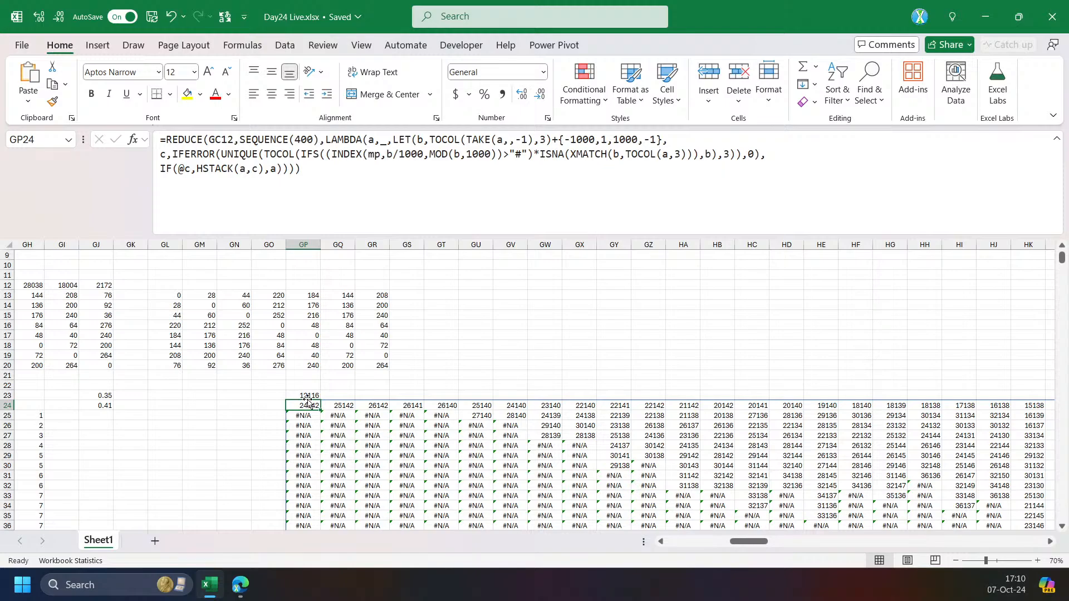
pyautogui.click(308, 396)
# Copy the REDUCE expression from GL13's VLOOKUP formula and enter it as a standalone formula in GL24.
pyautogui.click(178, 297)
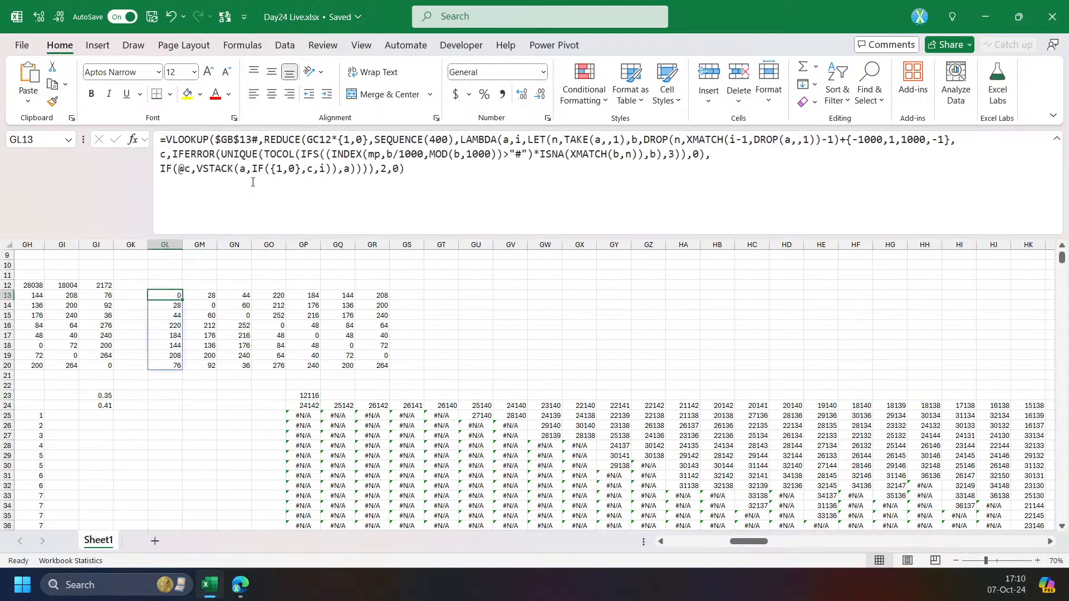
pyautogui.click(276, 137)
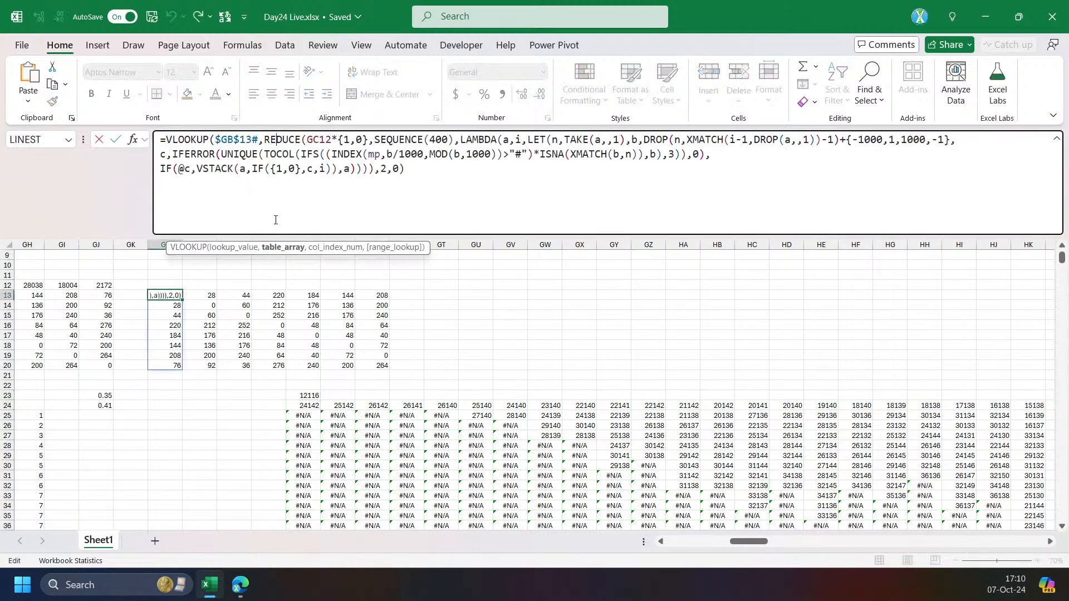
pyautogui.click(173, 405)
pyautogui.hotkey('ctrl', 'v')
pyautogui.press('Return')
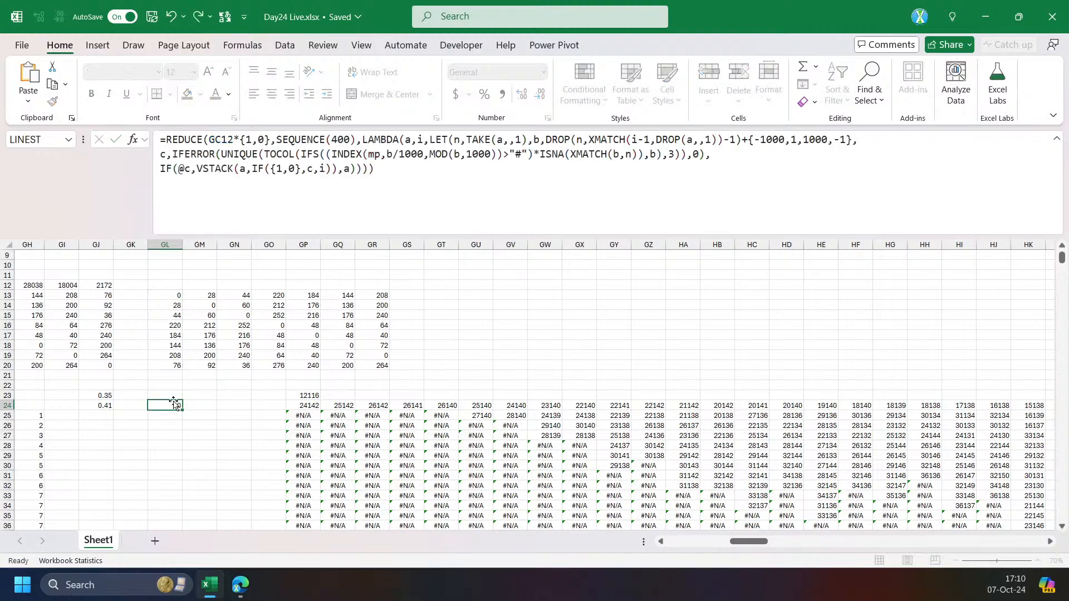
# Copy the COUNTA formula from GP23 into GL23 to count the VSTACK spill array.
pyautogui.click(288, 395)
pyautogui.hotkey('ctrl', 'c')
pyautogui.press('Left')
pyautogui.press('Left')
pyautogui.press('Left')
pyautogui.press('Left')
pyautogui.hotkey('ctrl', 'v')
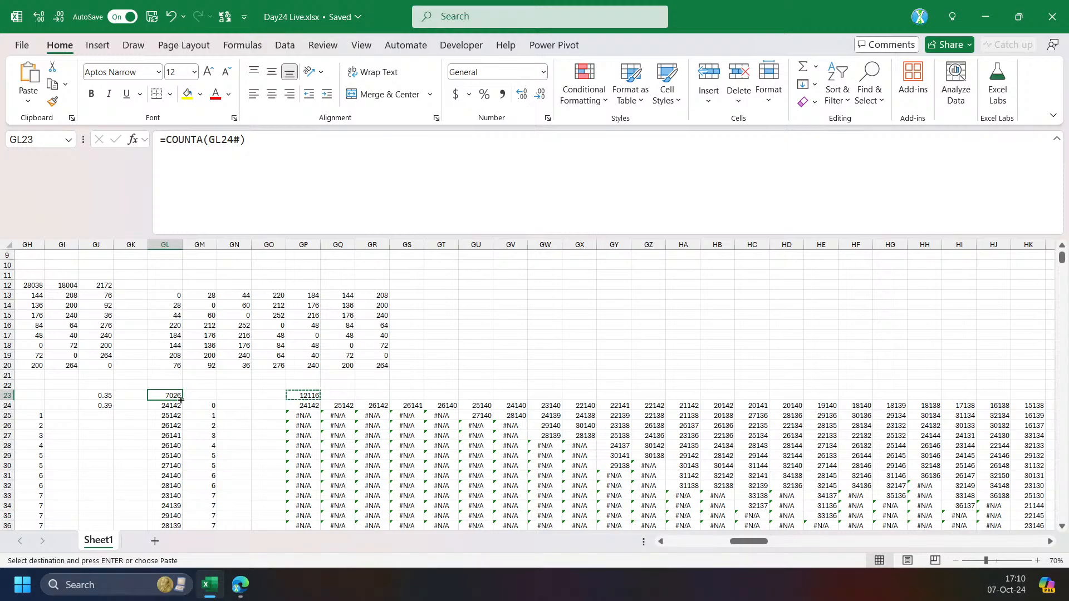
# Compare the two-column VSTACK array at GL24 with the HSTACK array at GP24, alongside the timing in GJ24.
pyautogui.click(173, 406)
pyautogui.moveTo(172, 406); pyautogui.dragTo(200, 476)
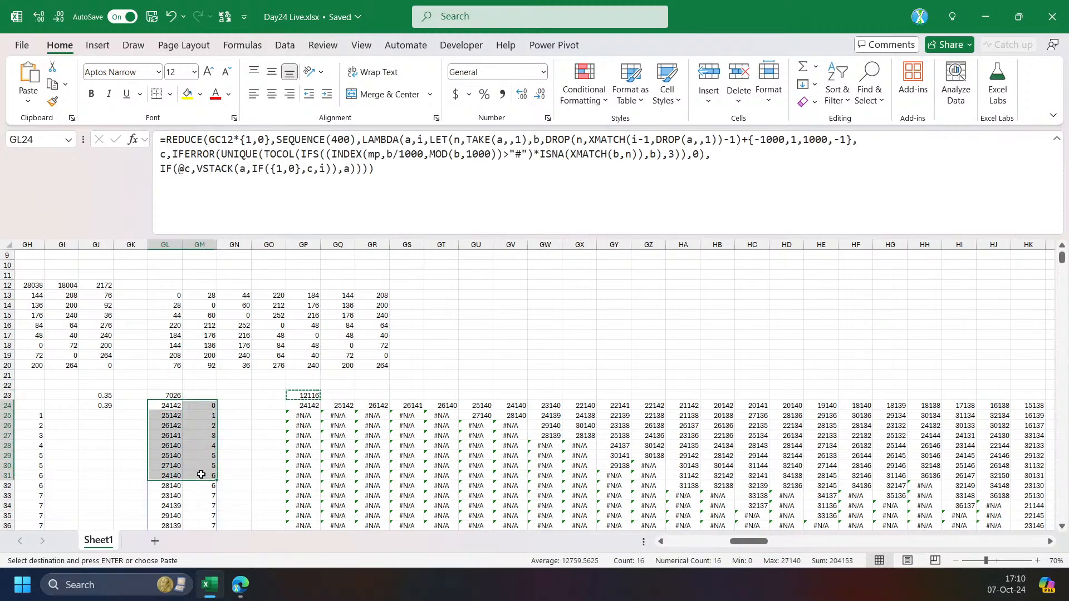
pyautogui.click(176, 408)
pyautogui.click(95, 406)
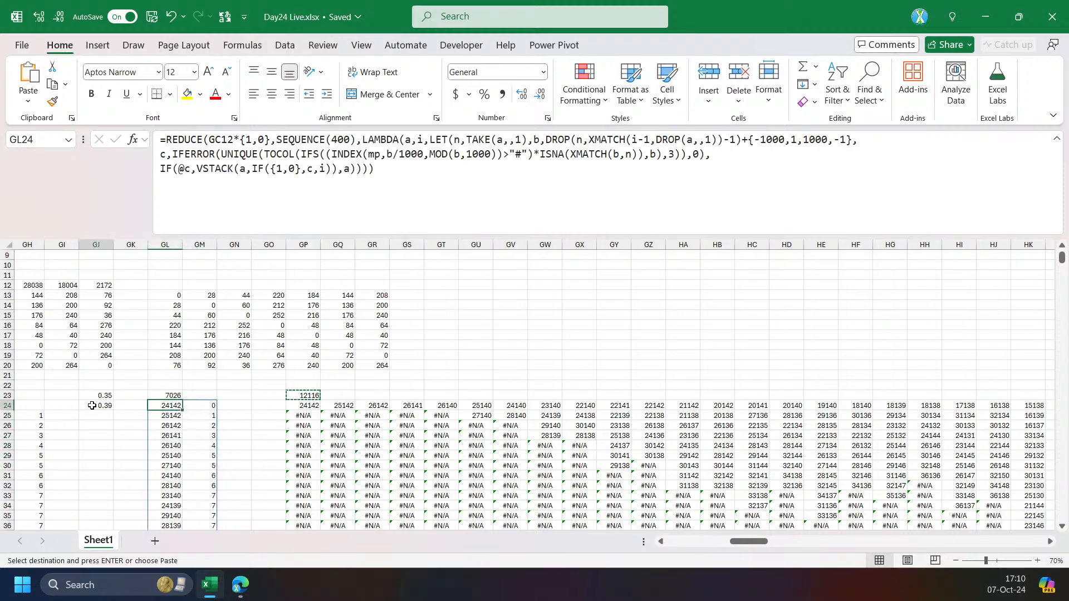
pyautogui.click(168, 405)
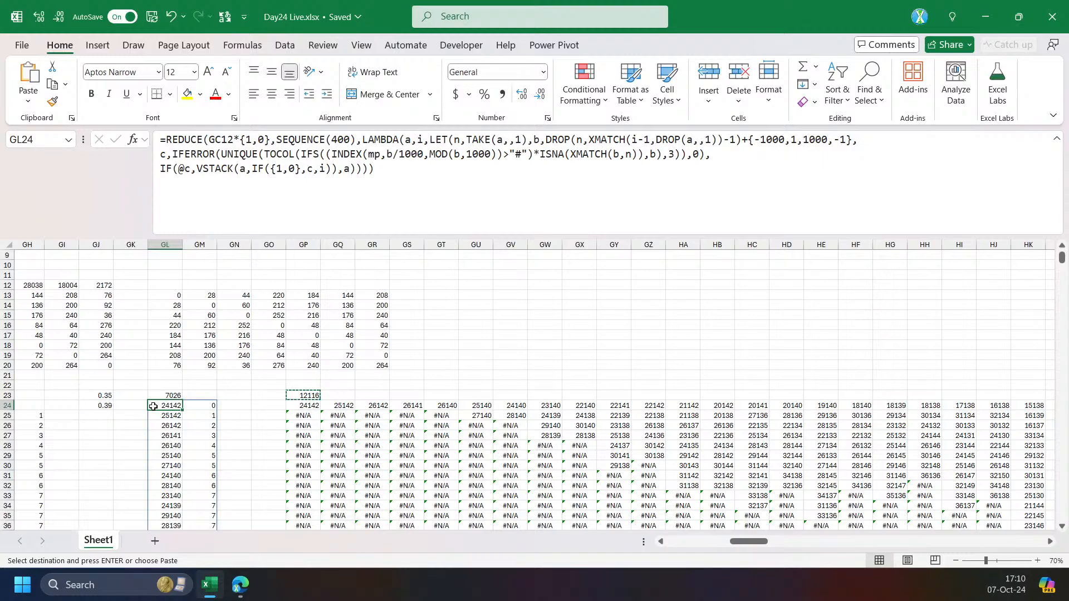
pyautogui.click(113, 408)
pyautogui.click(308, 409)
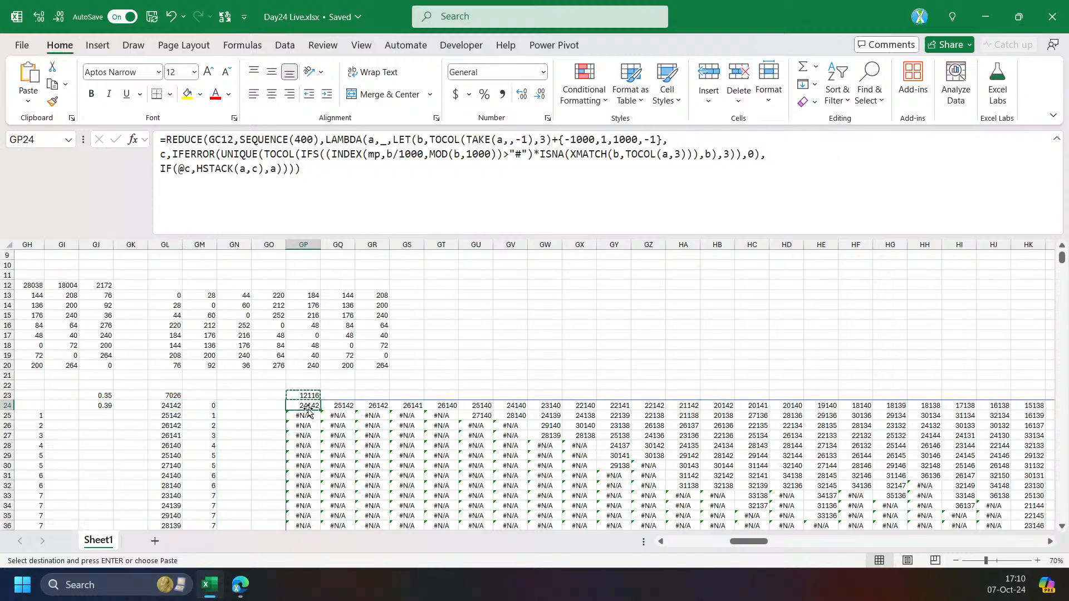
# Examine the maze grid starting at C2 and the wide HSTACK output extending across the sheet.
pyautogui.moveTo(758, 541); pyautogui.dragTo(667, 547)
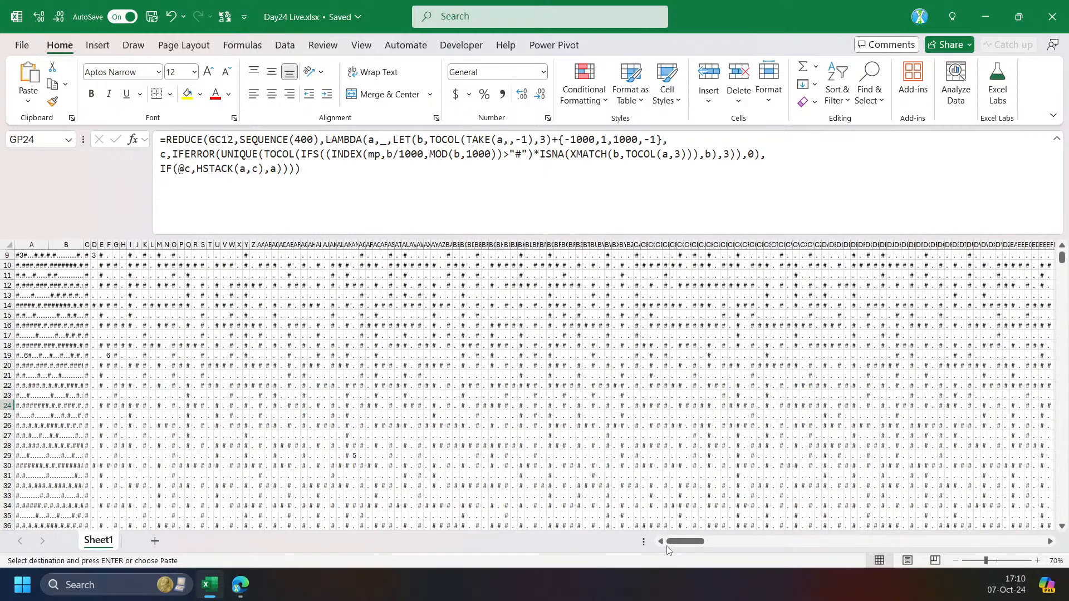
pyautogui.click(622, 428)
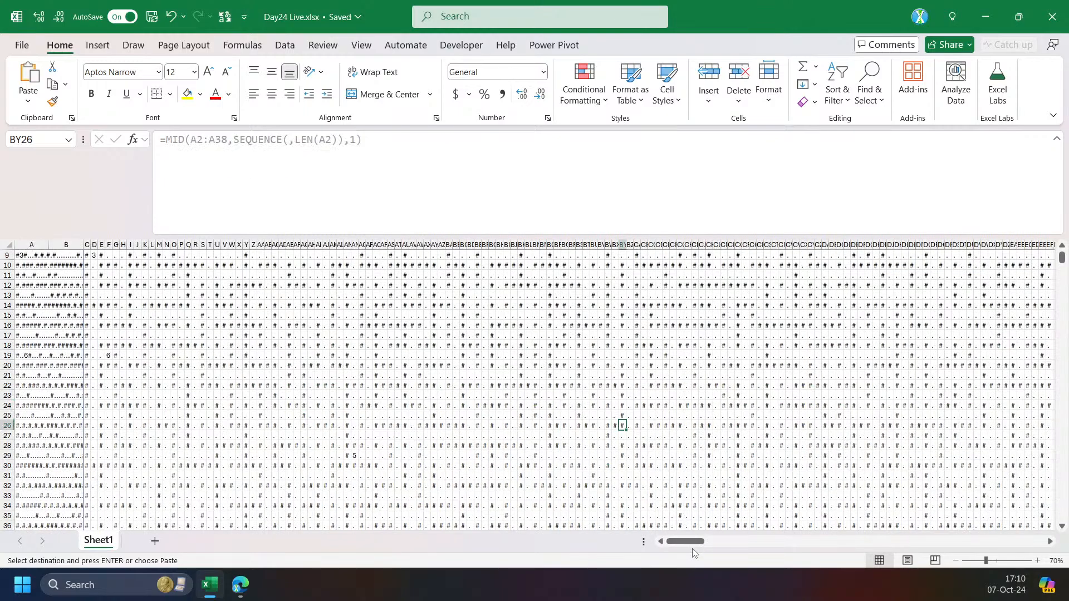
pyautogui.moveTo(693, 543); pyautogui.dragTo(671, 542)
pyautogui.scroll(3, 654, 435)
pyautogui.click(513, 465)
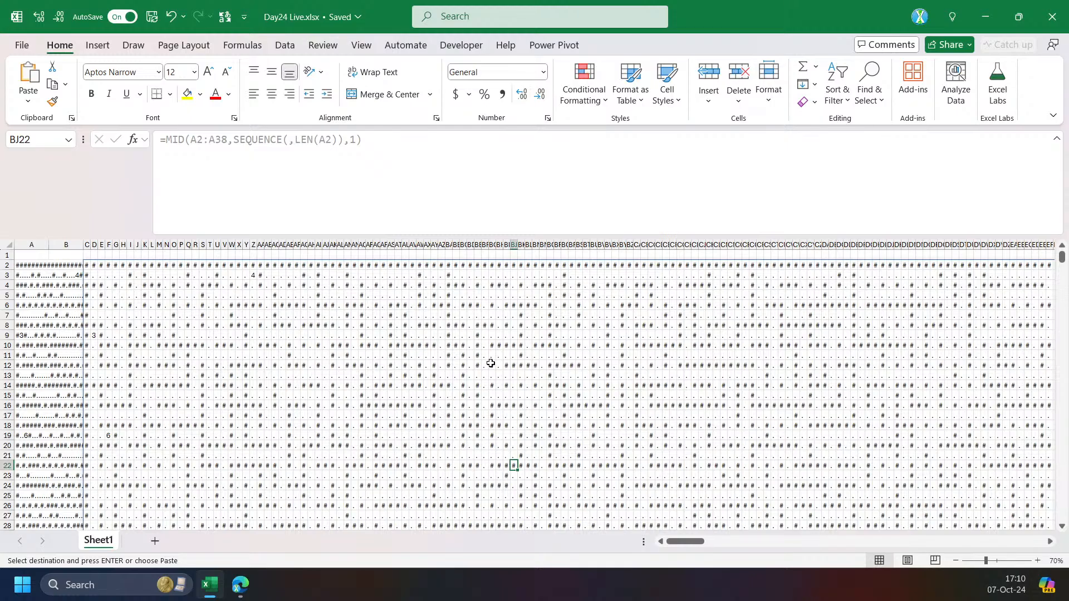
pyautogui.scroll(-5, 512, 390)
pyautogui.moveTo(685, 542); pyautogui.dragTo(811, 542)
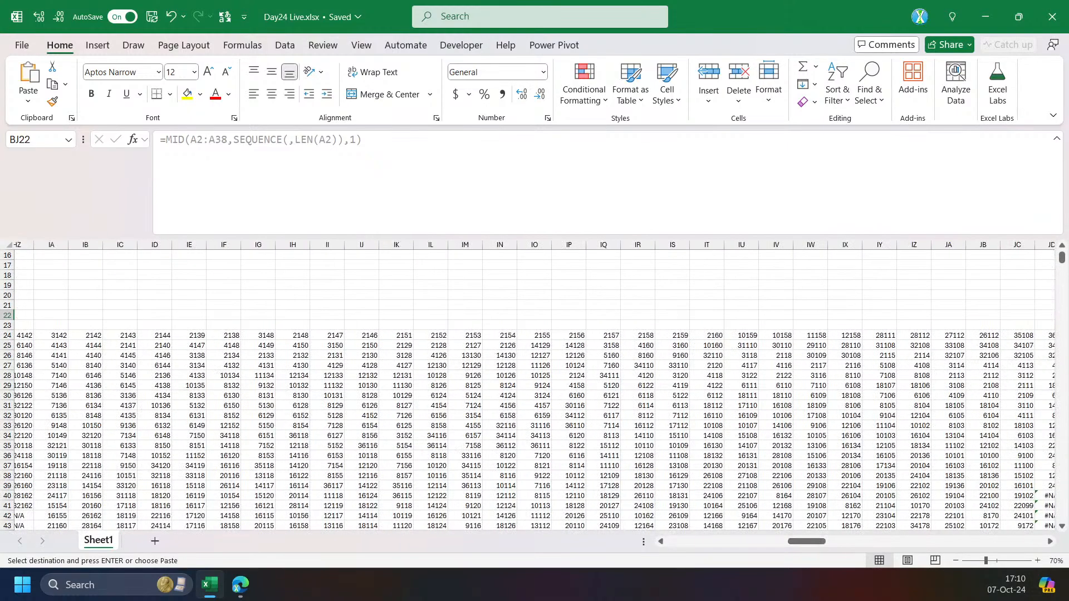